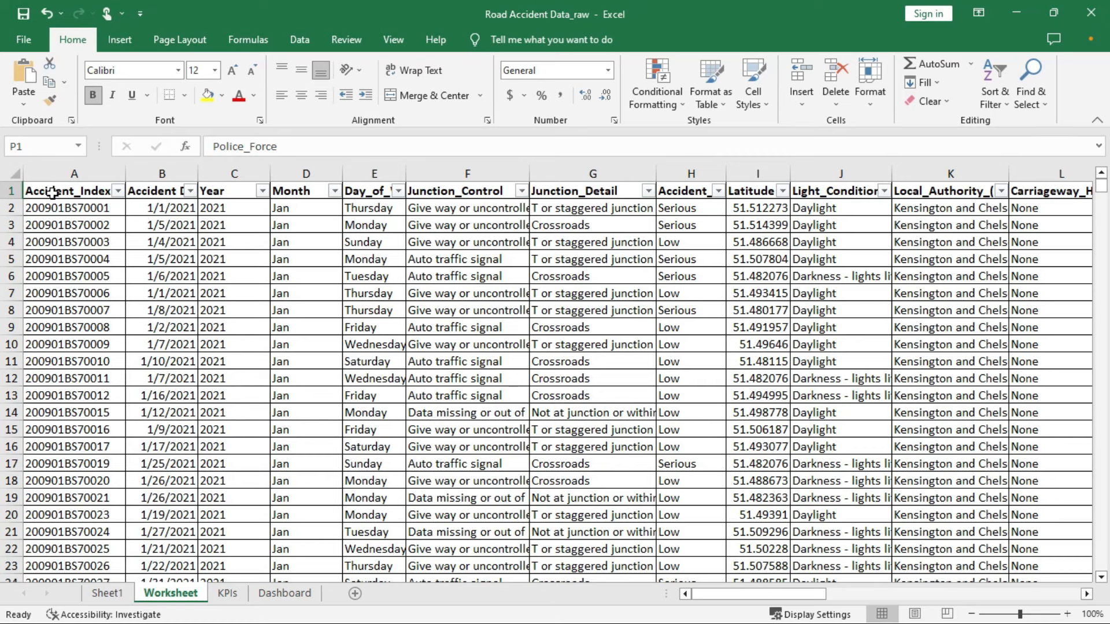
Start a PivotTable from the accident data range A1:W307973, placed on a new worksheet
left_click(52, 193)
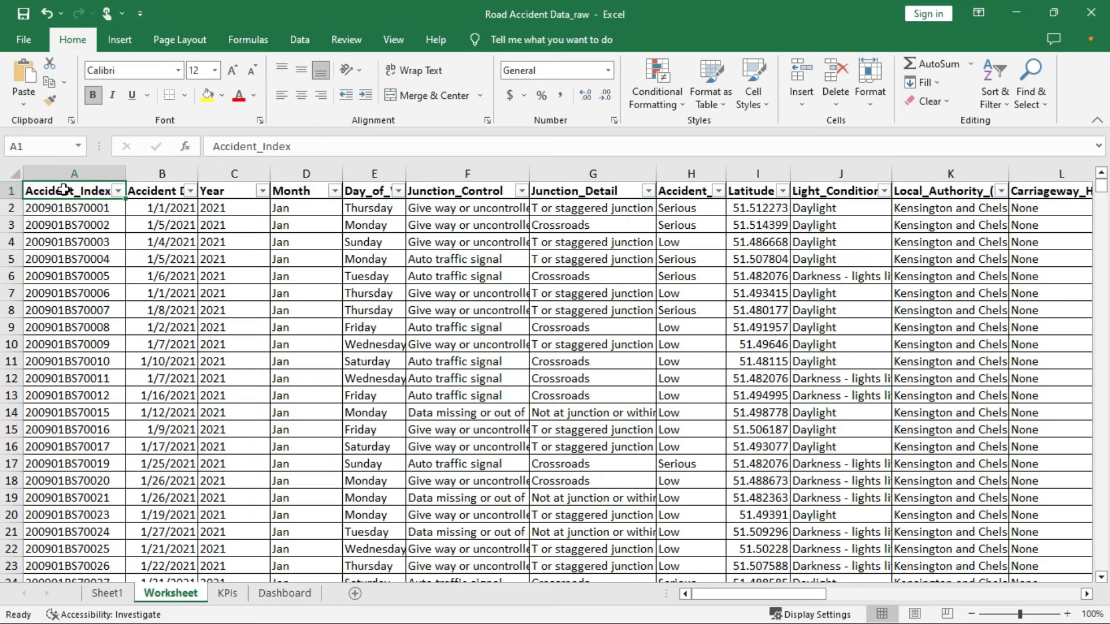
left_click(119, 41)
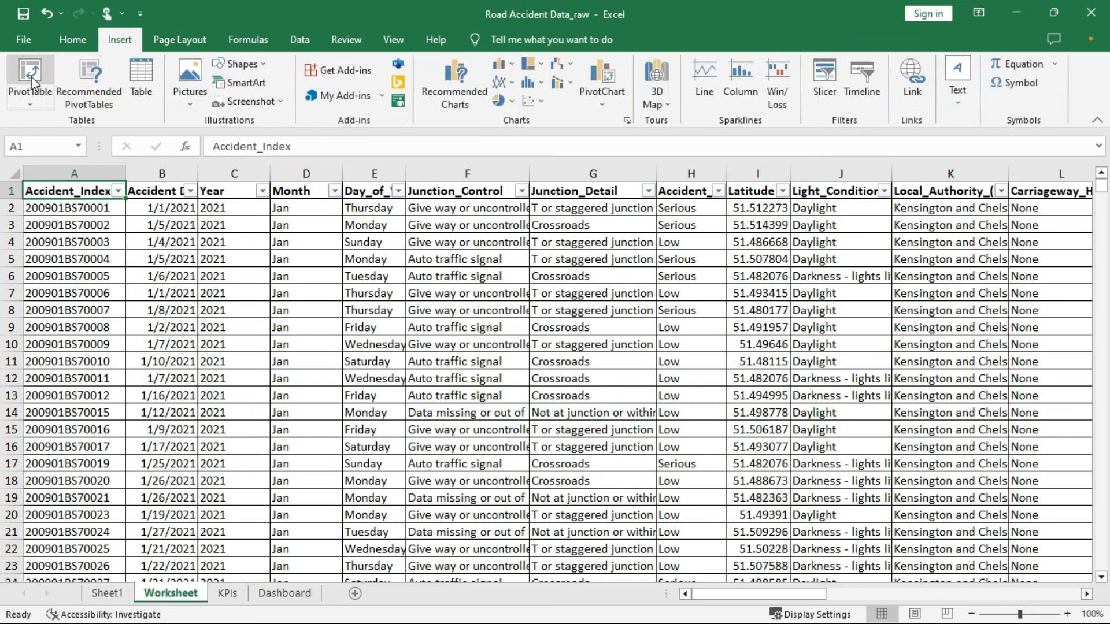
left_click(31, 77)
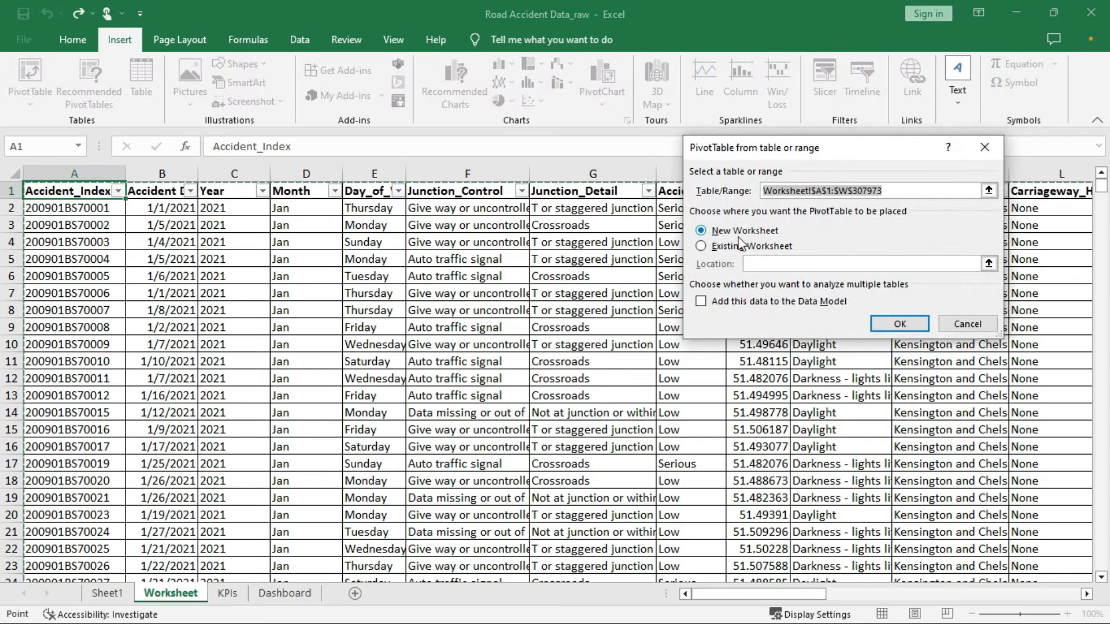
Create the PivotTable and sum Number_of_Casualties by Road_Type, totalling 417882
left_click(900, 323)
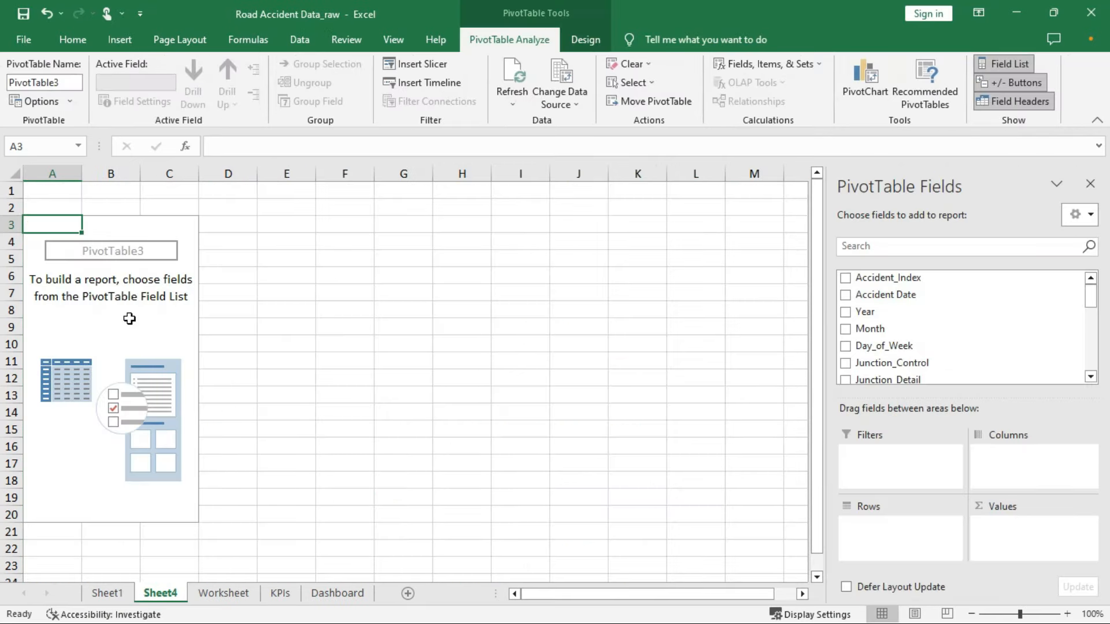
left_click(129, 319)
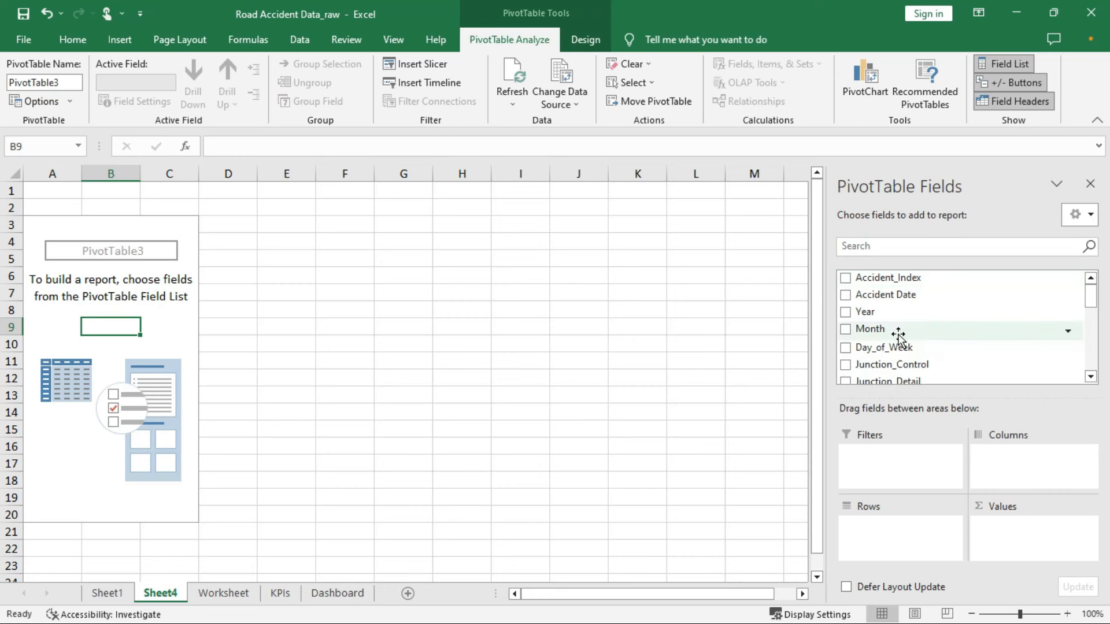
scroll(983, 338, "down", 3)
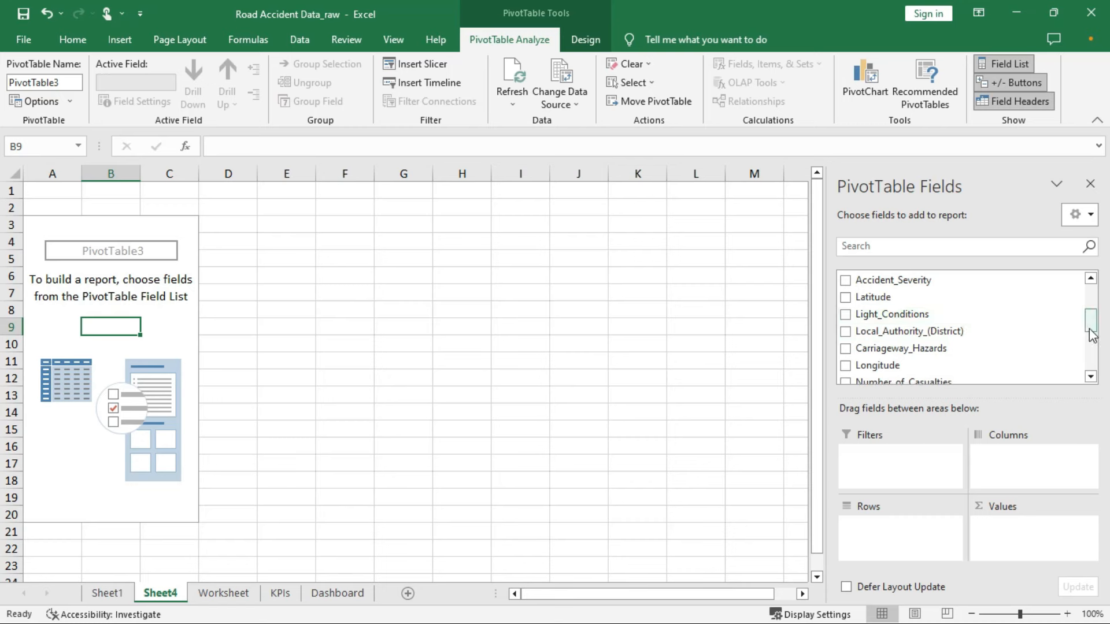
left_click_drag(1092, 329, 1091, 345)
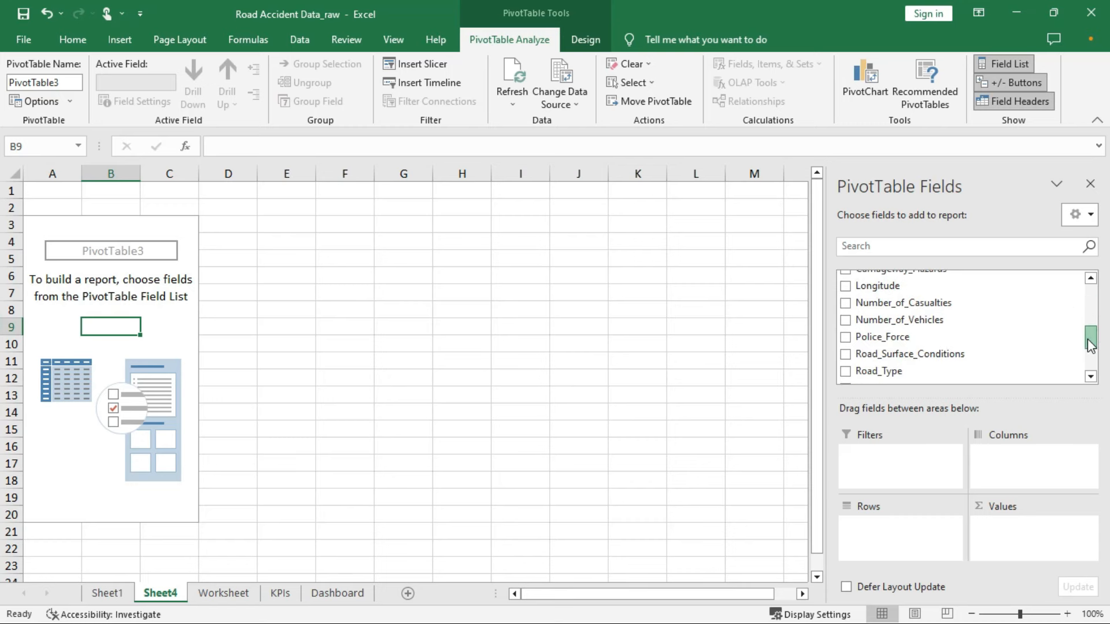
left_click(846, 304)
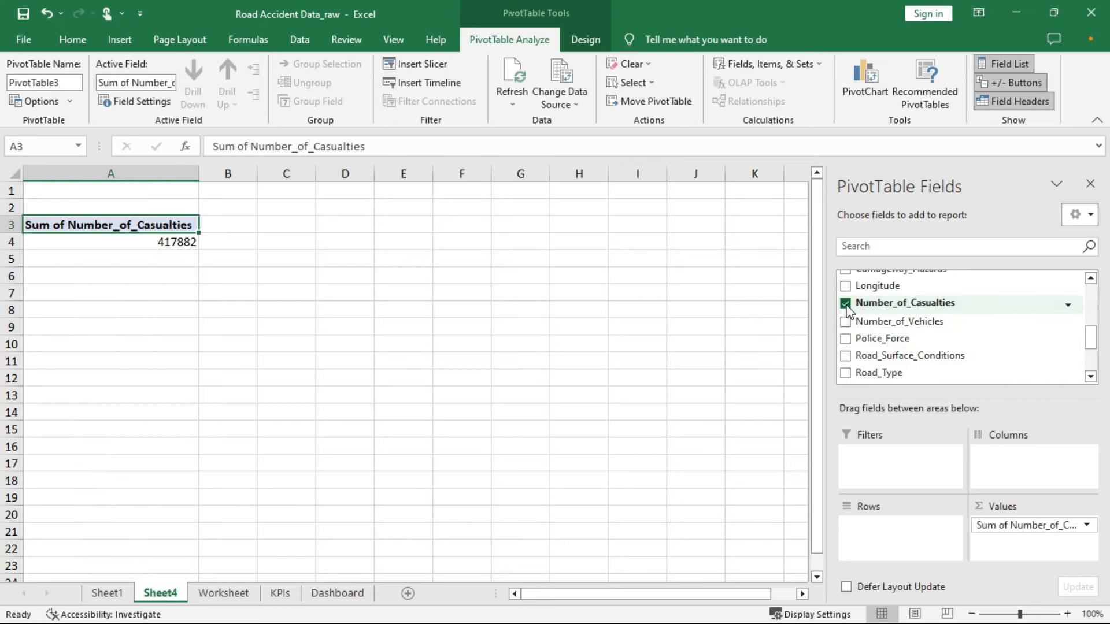
left_click(849, 374)
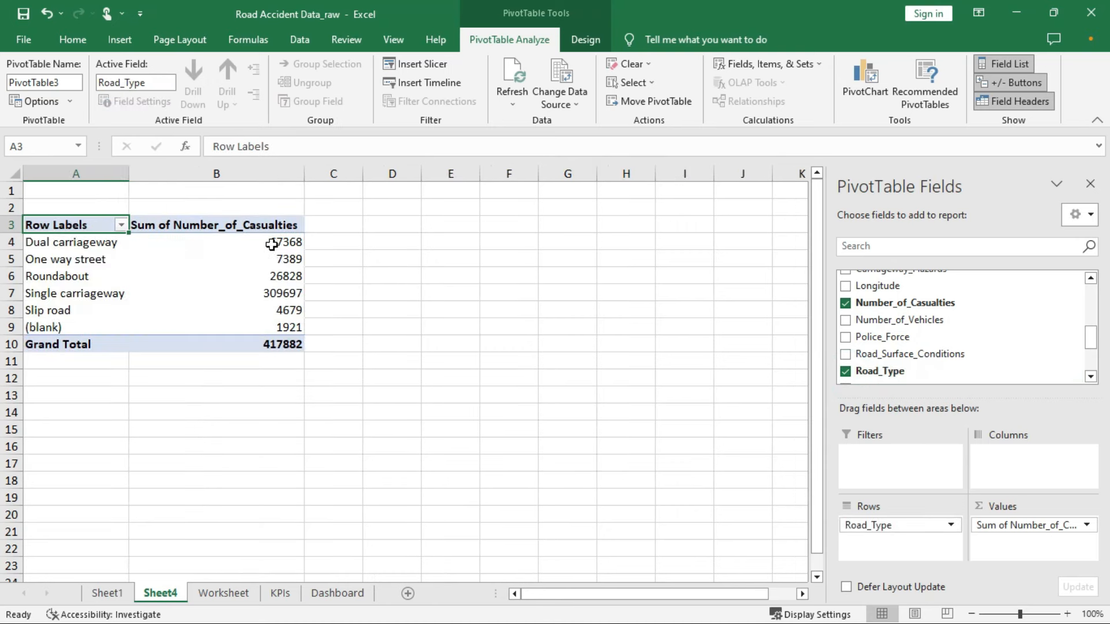
mouse_move(273, 241)
Give the casualty totals in B4:B10 the custom format 0.0,"K"
left_click_drag(268, 237, 262, 338)
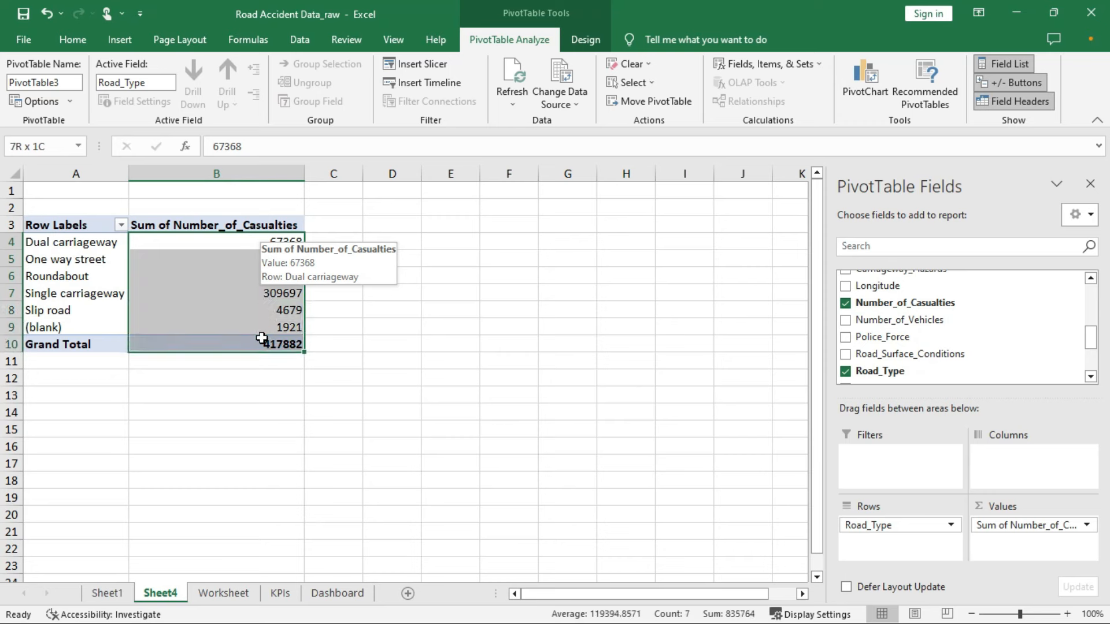
right_click(258, 255)
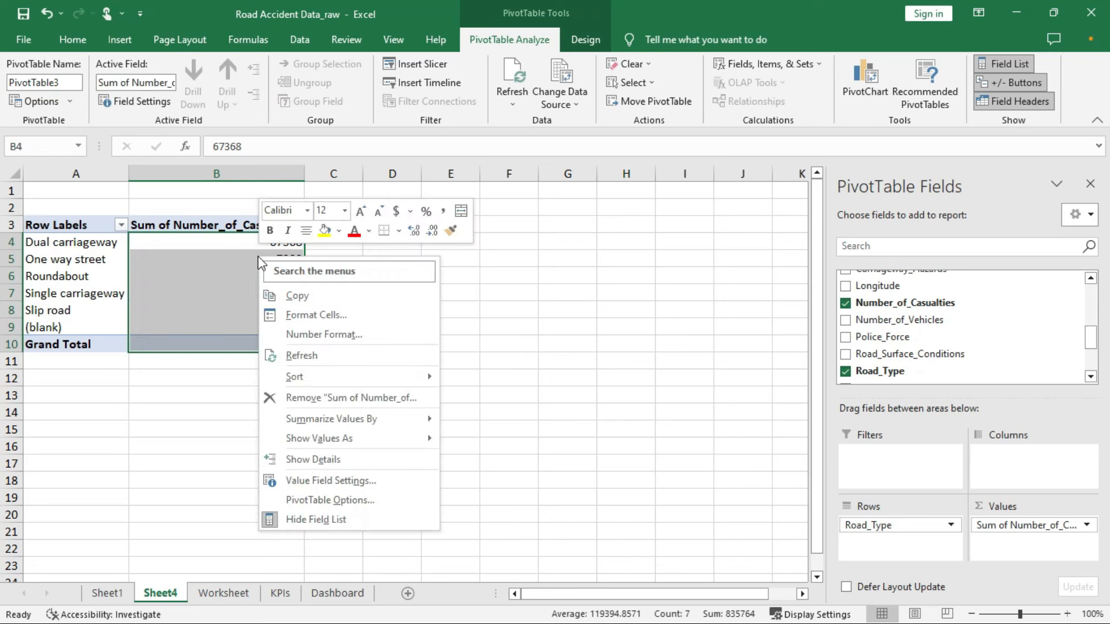
left_click(304, 315)
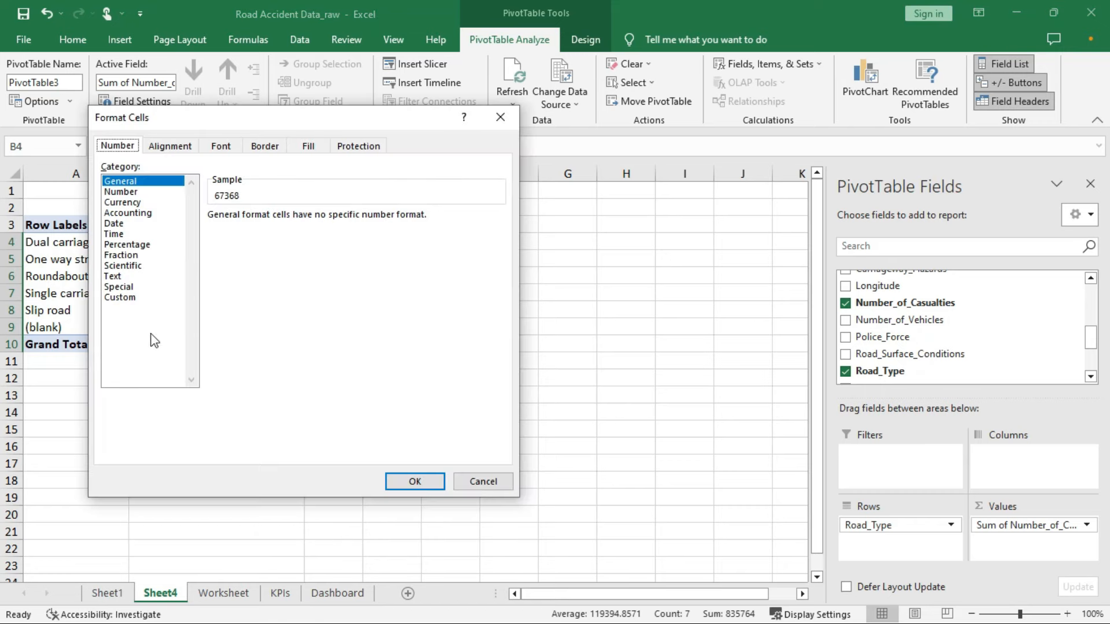
left_click(133, 299)
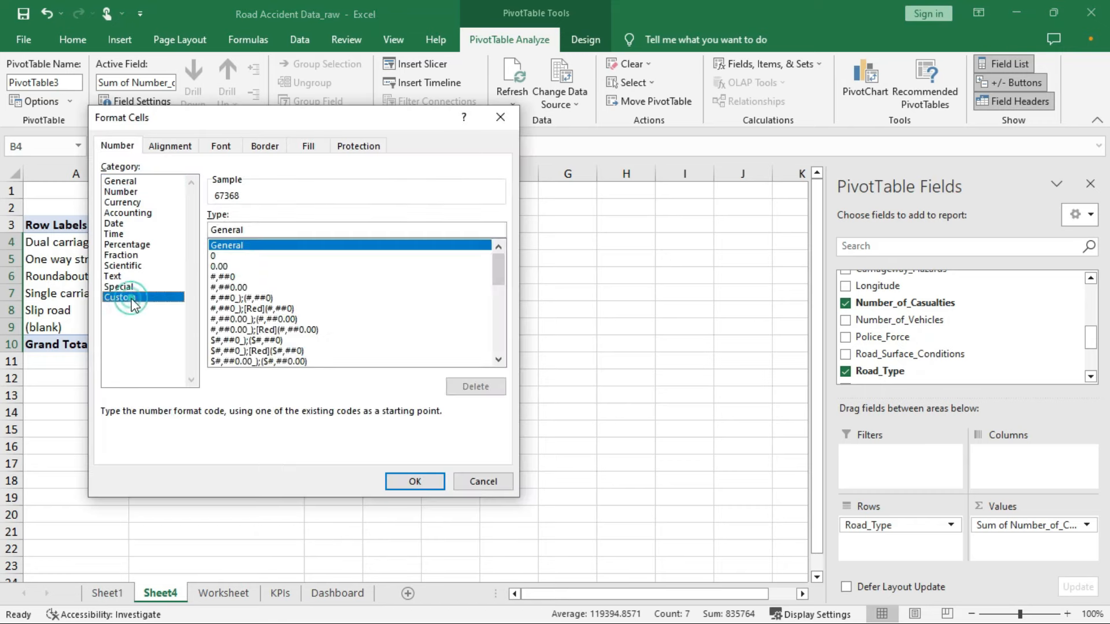
double_click(233, 231)
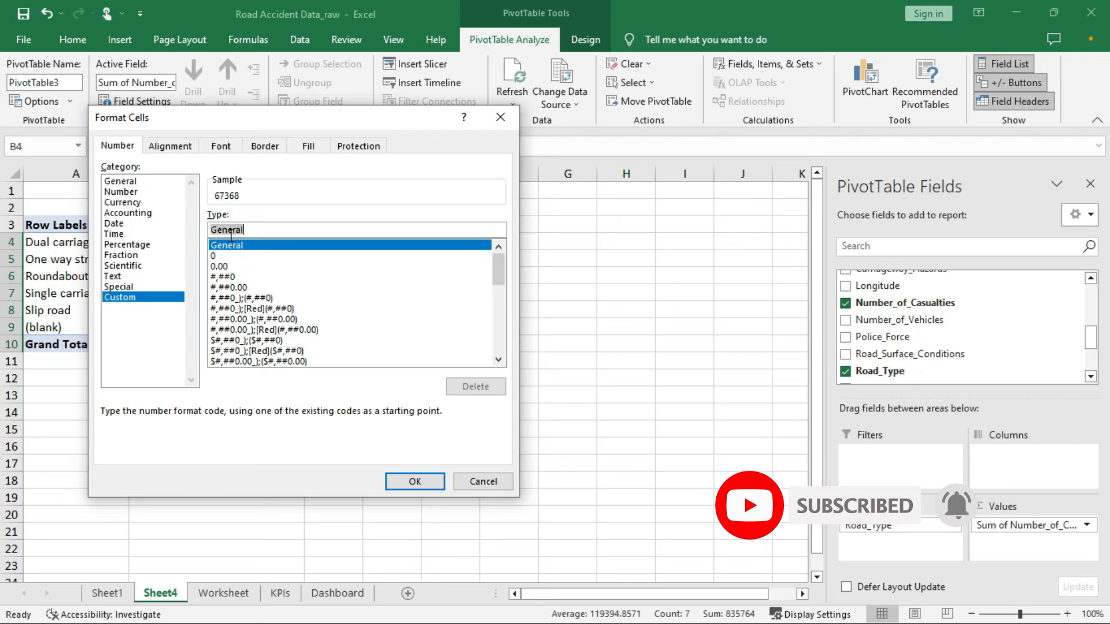
key("BackSpace")
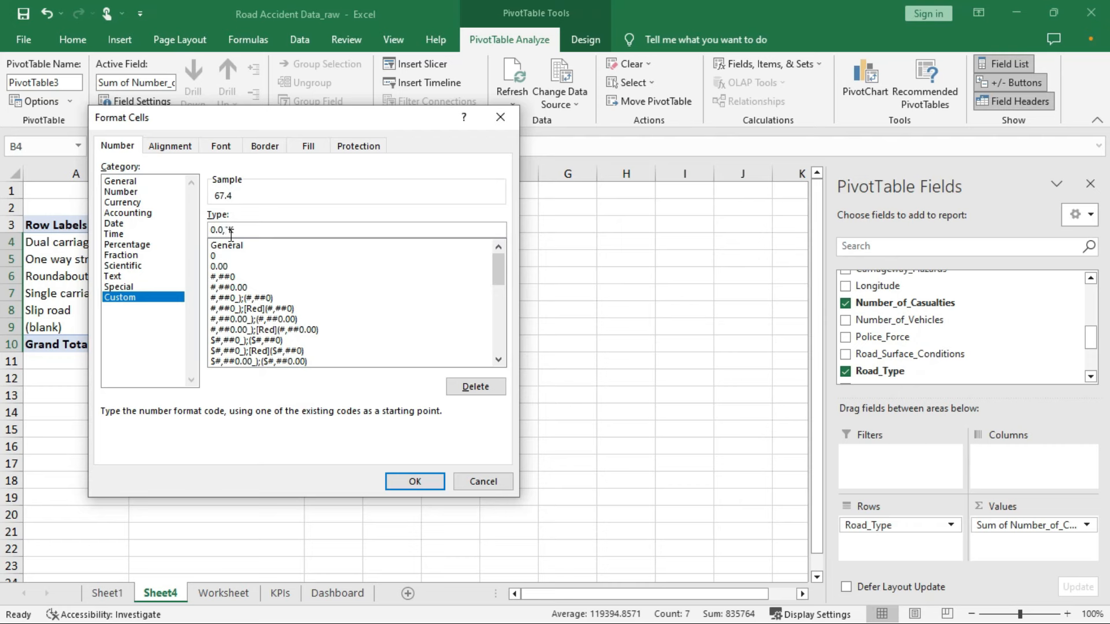
left_click(415, 482)
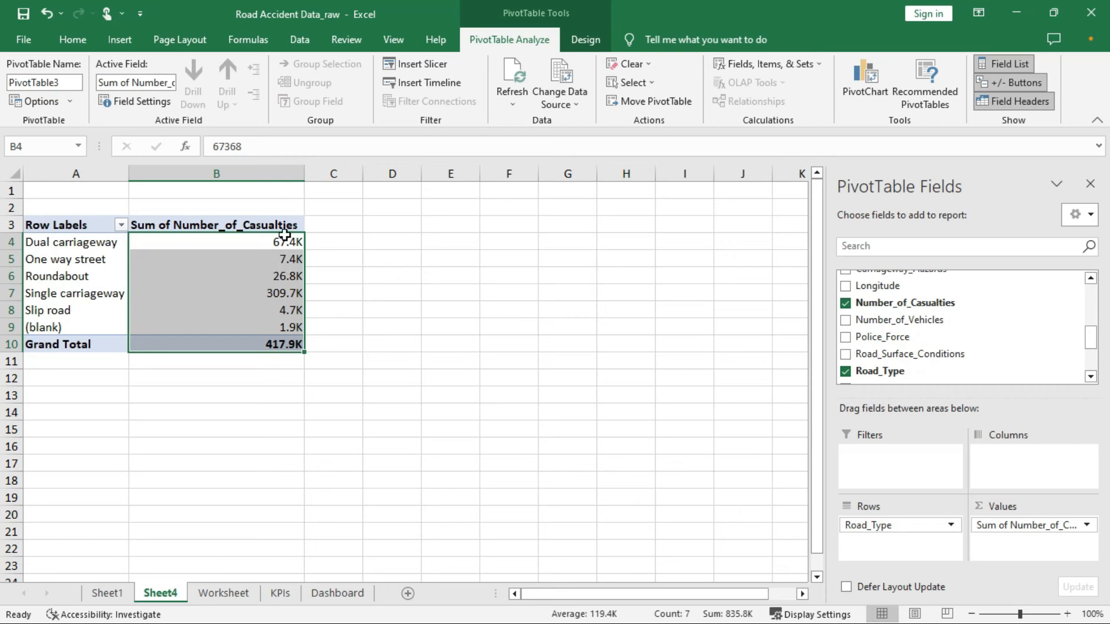
left_click(261, 248)
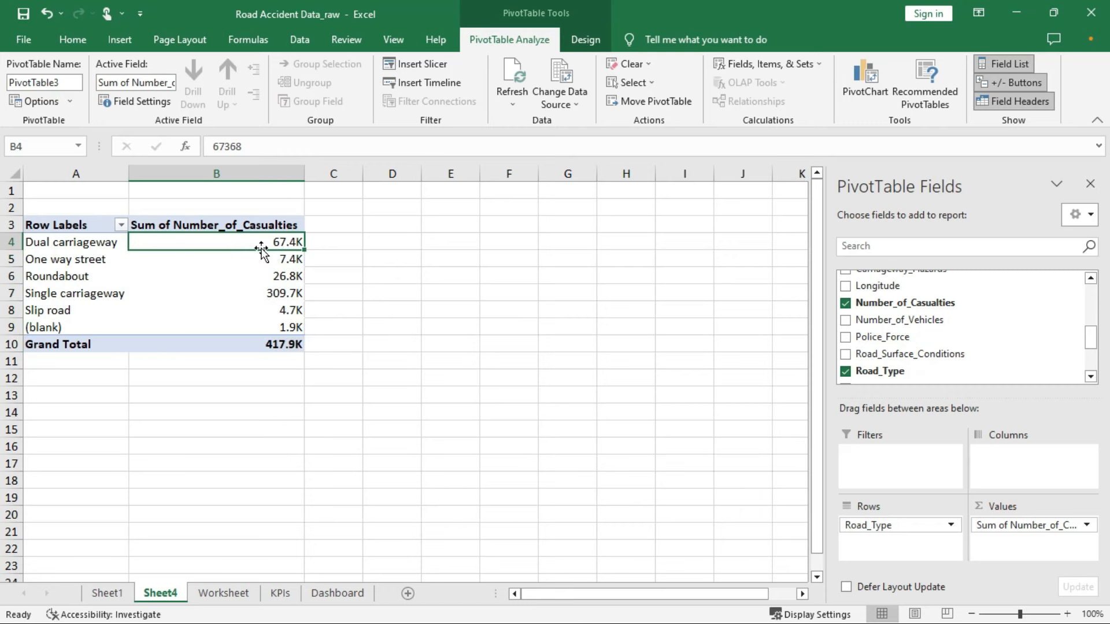
Insert a Clustered Bar PivotChart of casualties by Road_Type and move it beside the pivot table
left_click(867, 79)
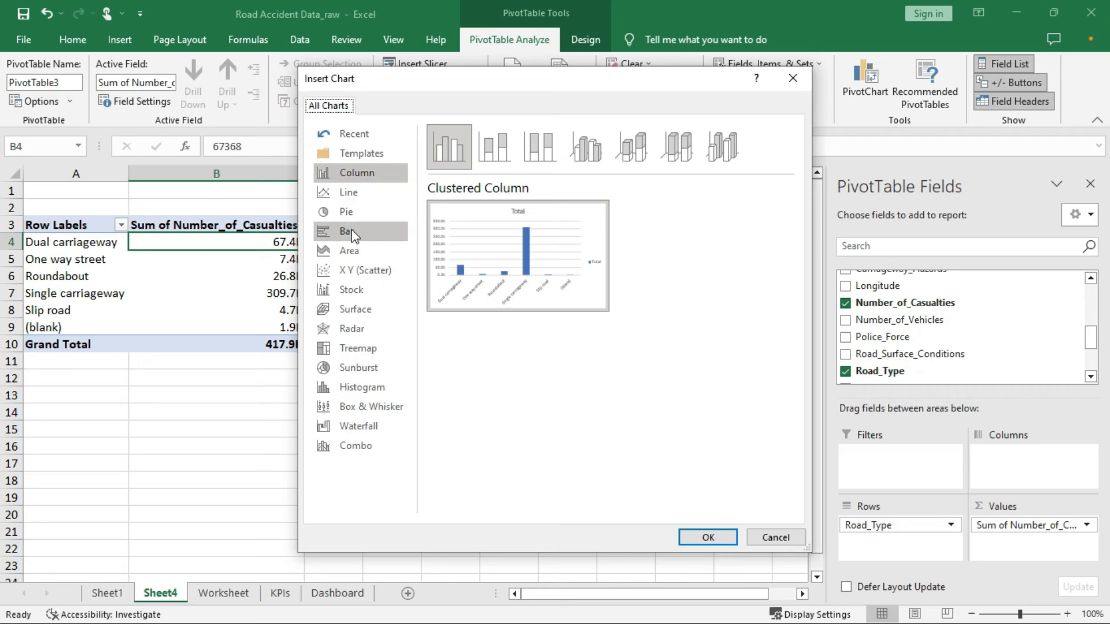
left_click(352, 232)
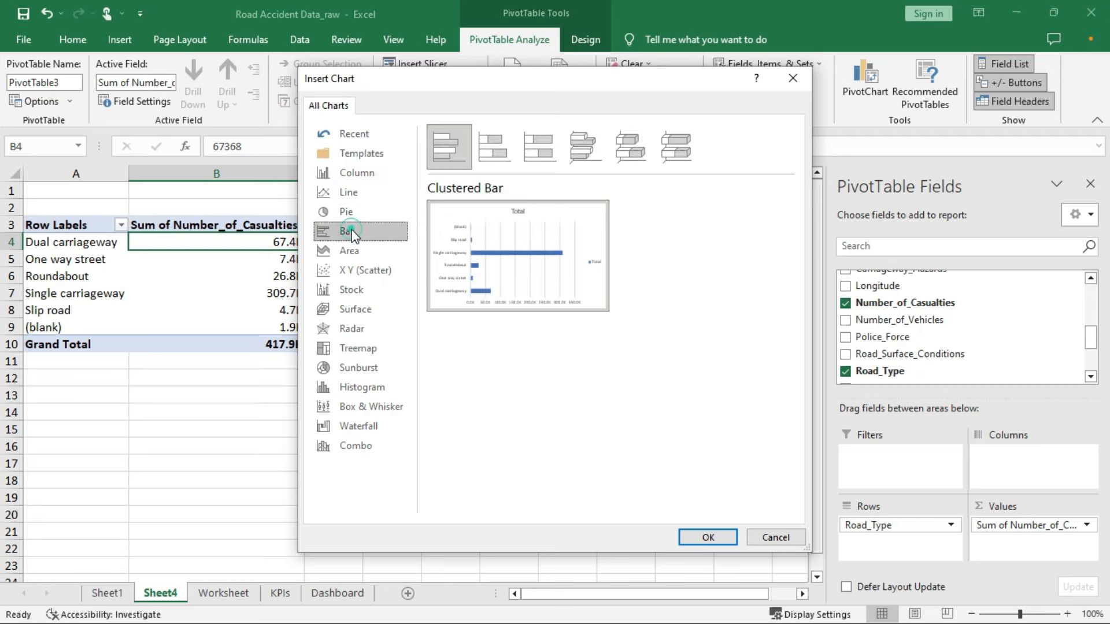
mouse_move(521, 271)
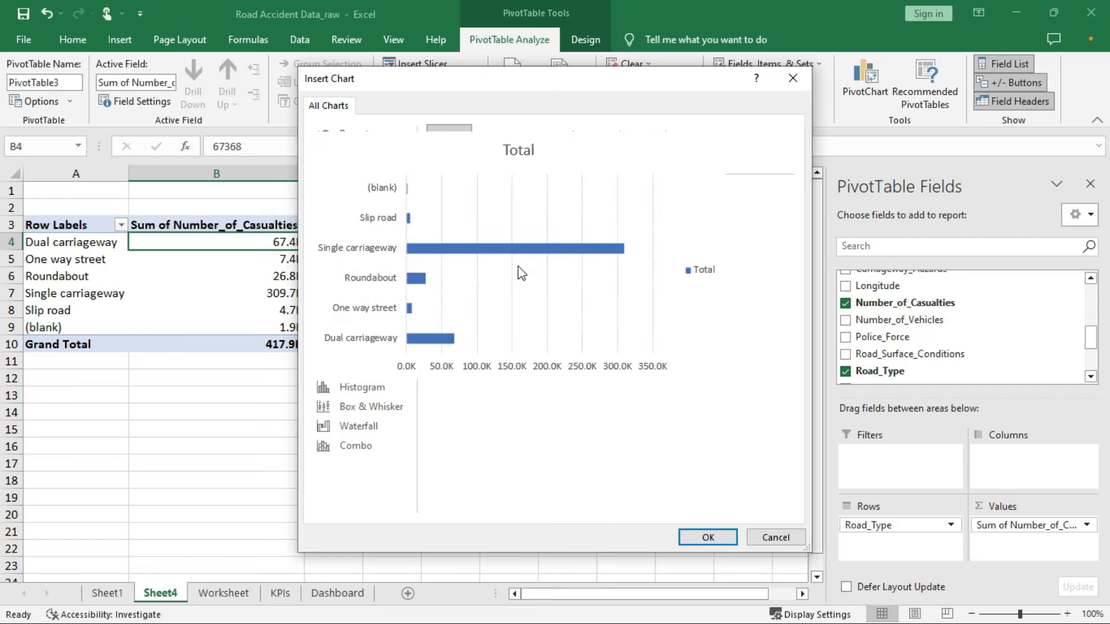
double_click(527, 258)
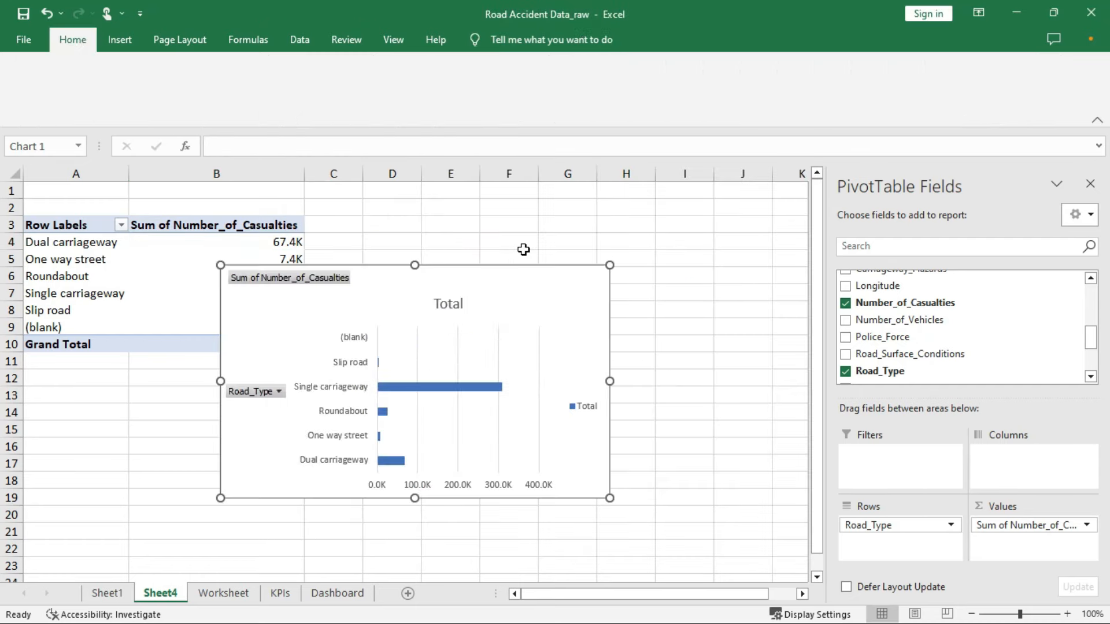
mouse_move(723, 239)
left_mouse_down()
mouse_move(594, 203)
mouse_move(635, 236)
mouse_move(575, 240)
mouse_move(593, 231)
left_mouse_up()
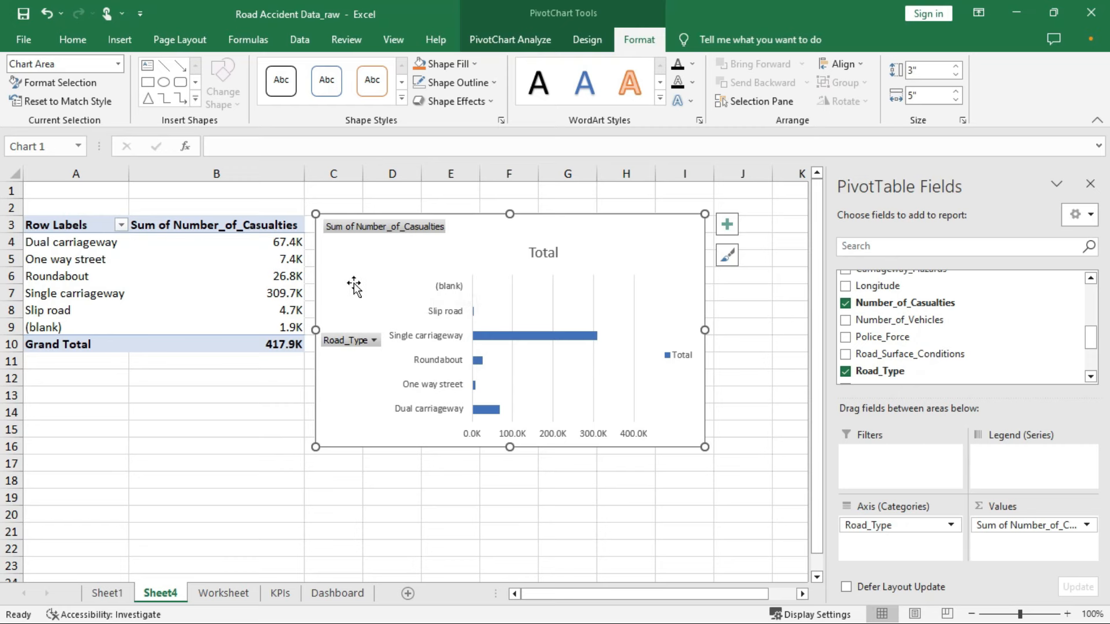
Filter the Row Labels to exclude the (blank) road type
left_click(123, 223)
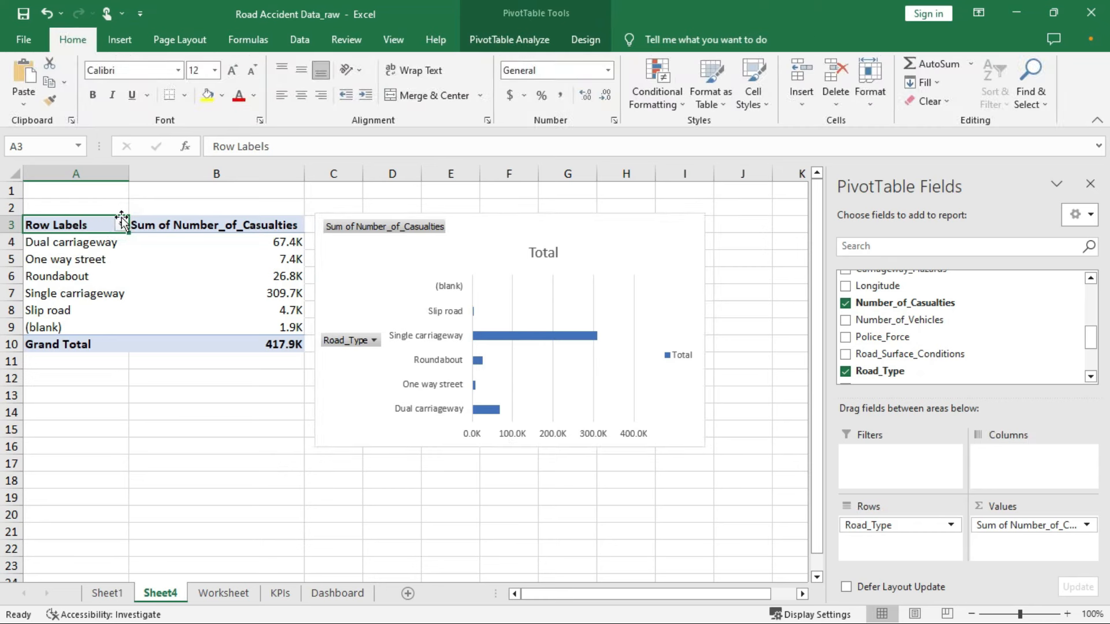
left_click(122, 225)
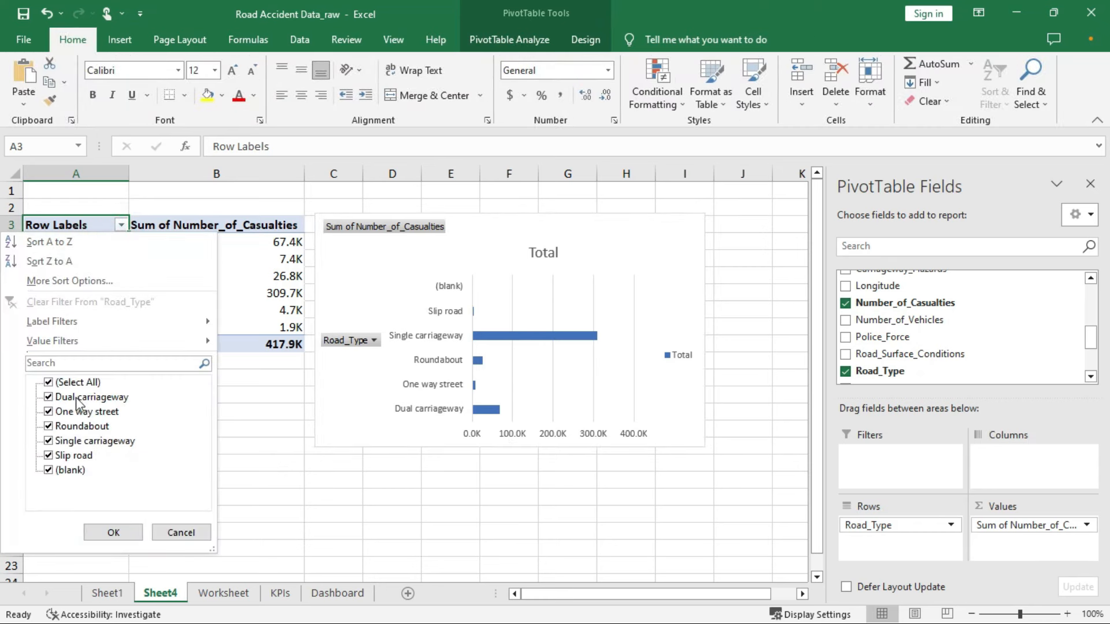
left_click(49, 471)
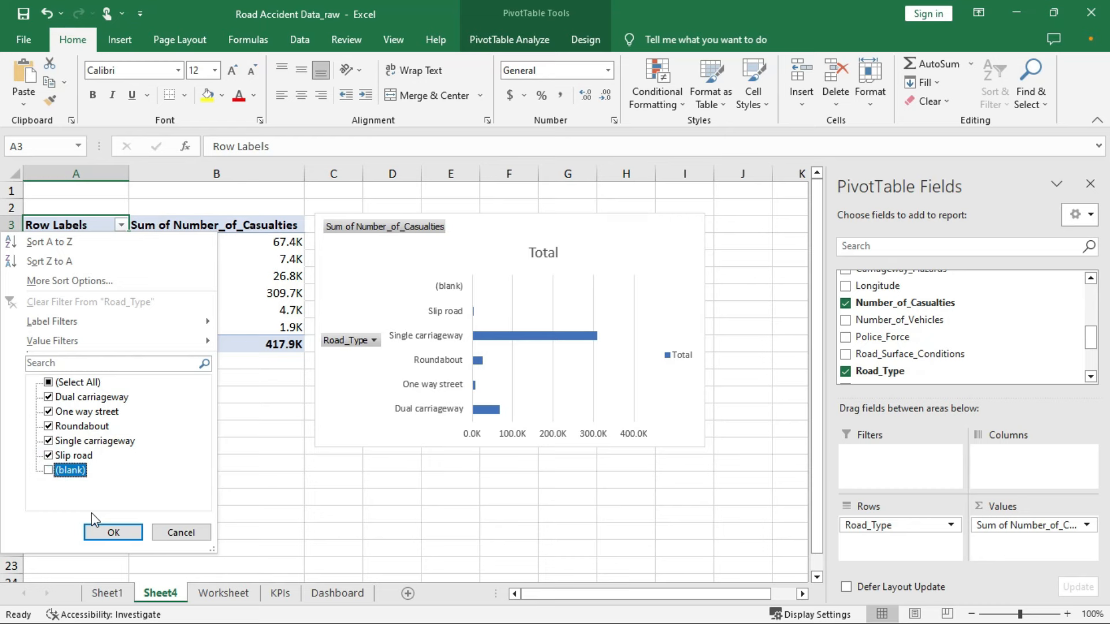
left_click(113, 531)
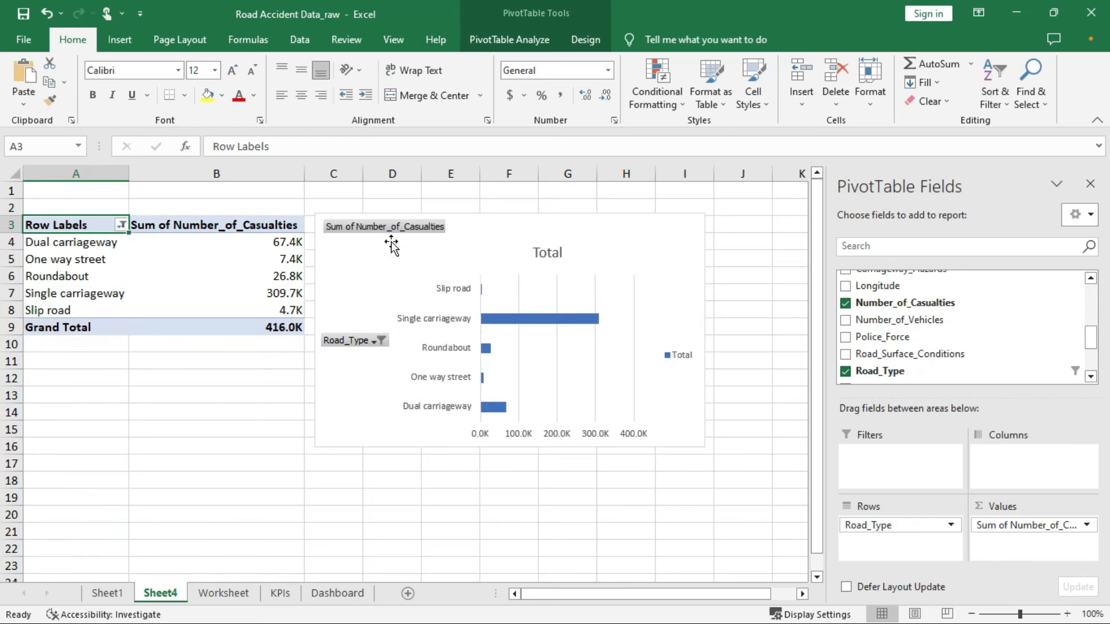
Hide all field buttons on the PivotChart
right_click(374, 255)
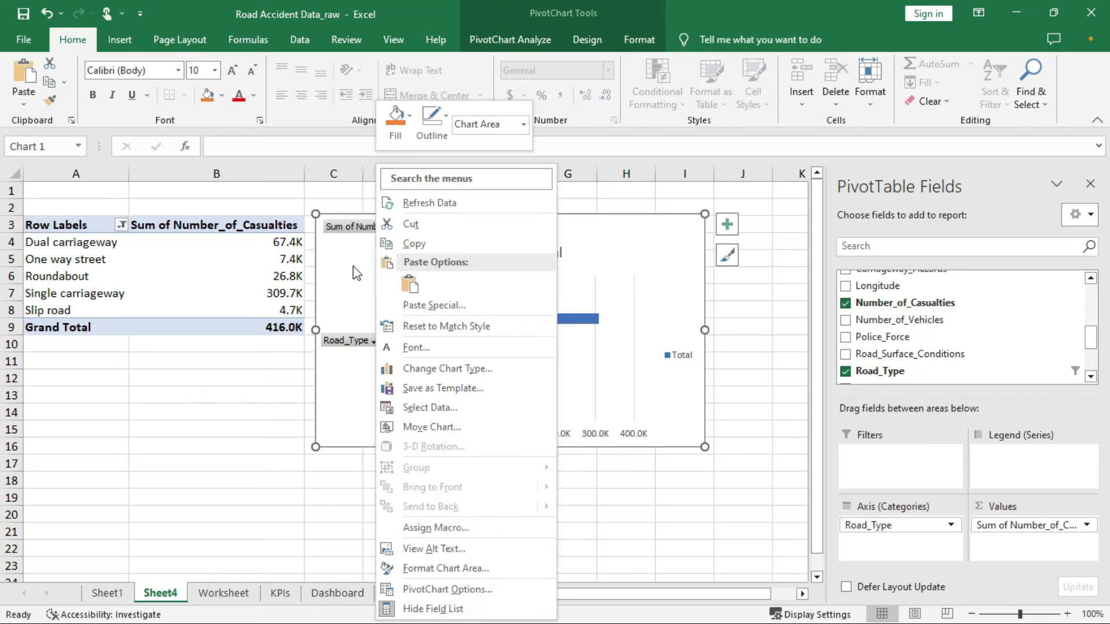
right_click(347, 229)
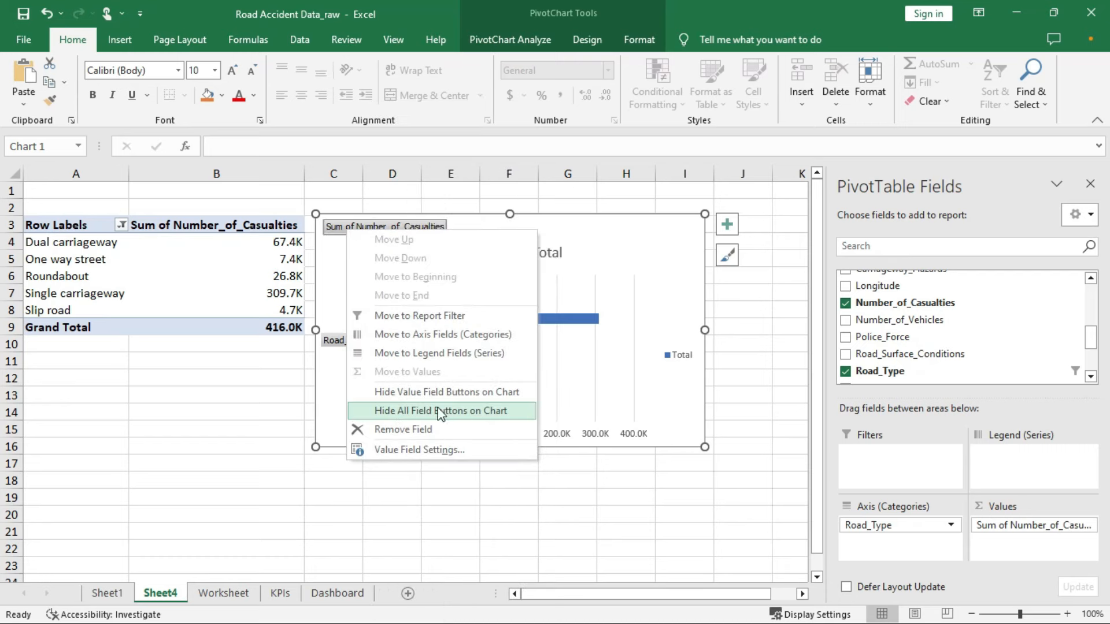
left_click(456, 411)
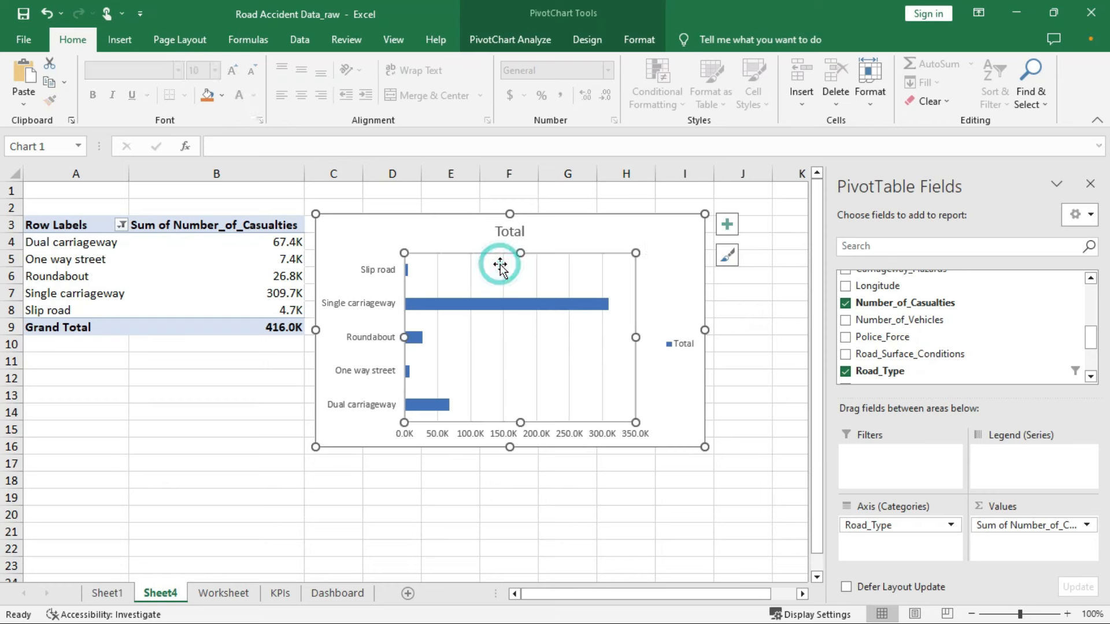
Delete the chart's gridlines, horizontal value axis and legend
right_click(502, 265)
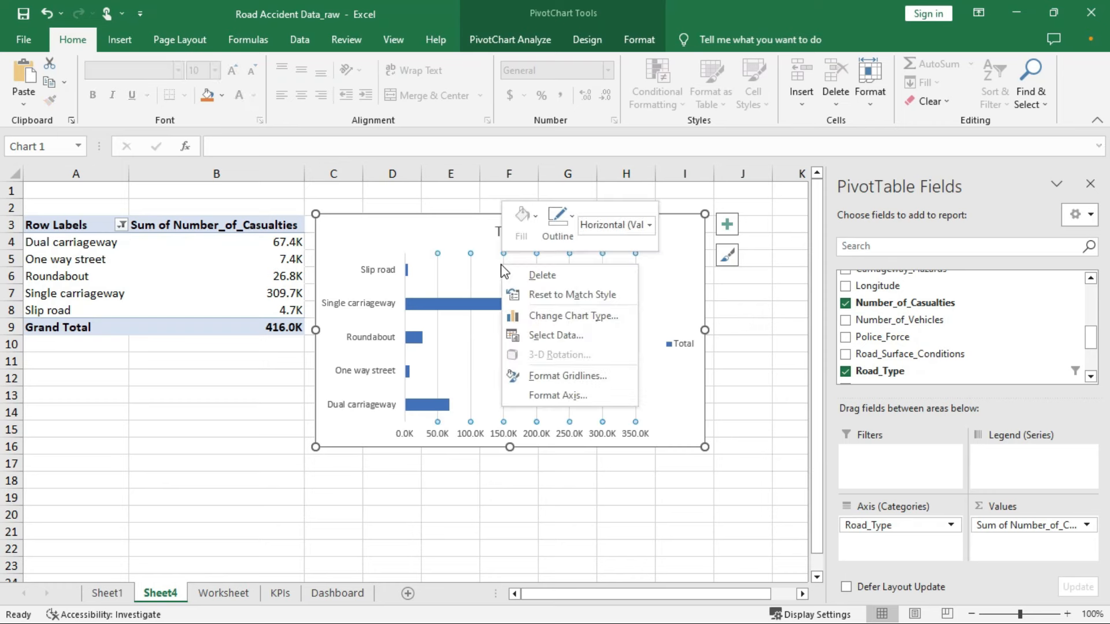
left_click(539, 275)
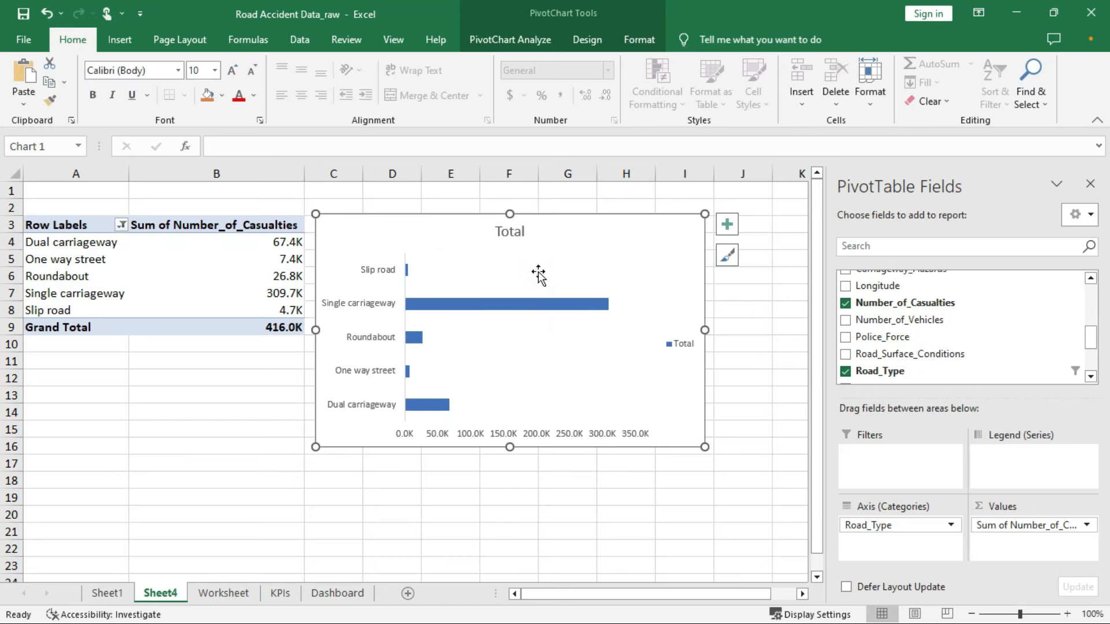
left_click(575, 436)
right_click(599, 422)
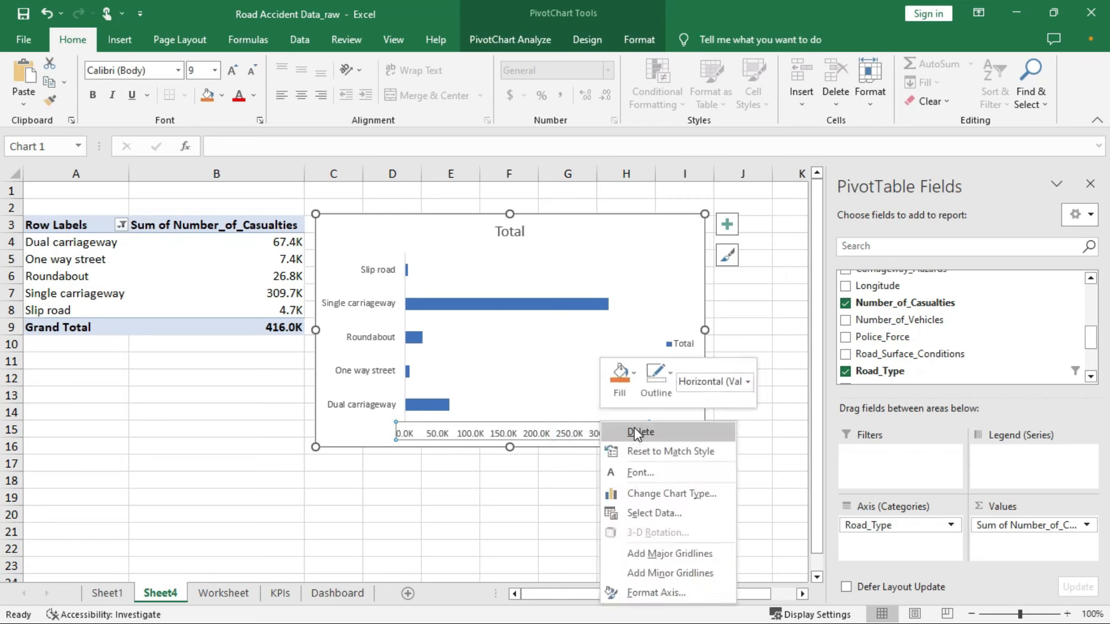
left_click(636, 433)
left_click(675, 345)
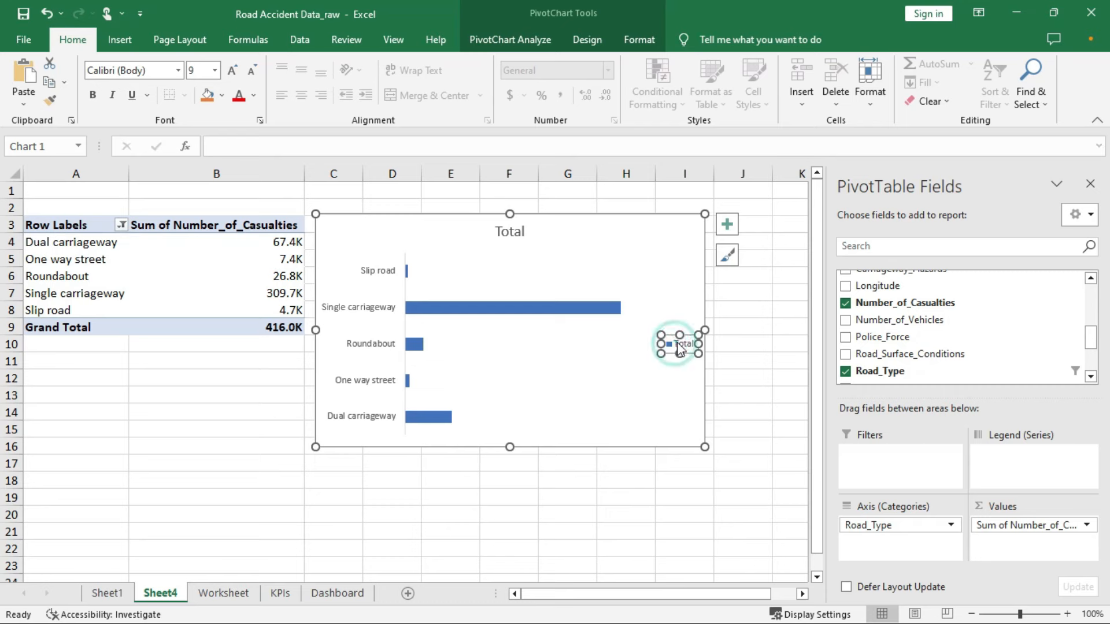
right_click(670, 336)
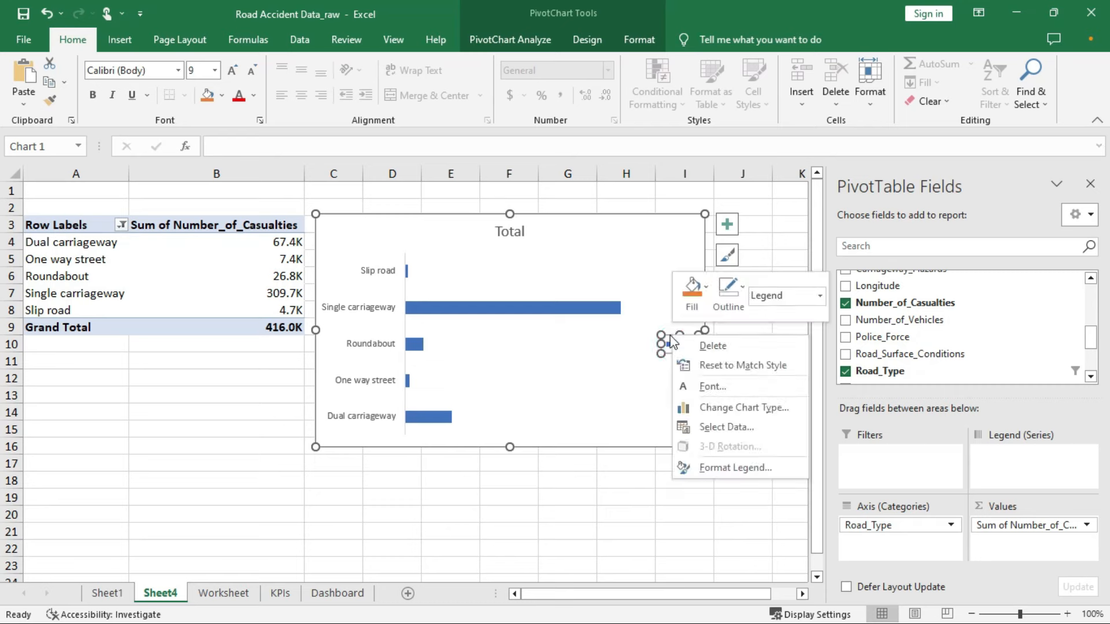
left_click(706, 345)
left_click(520, 231)
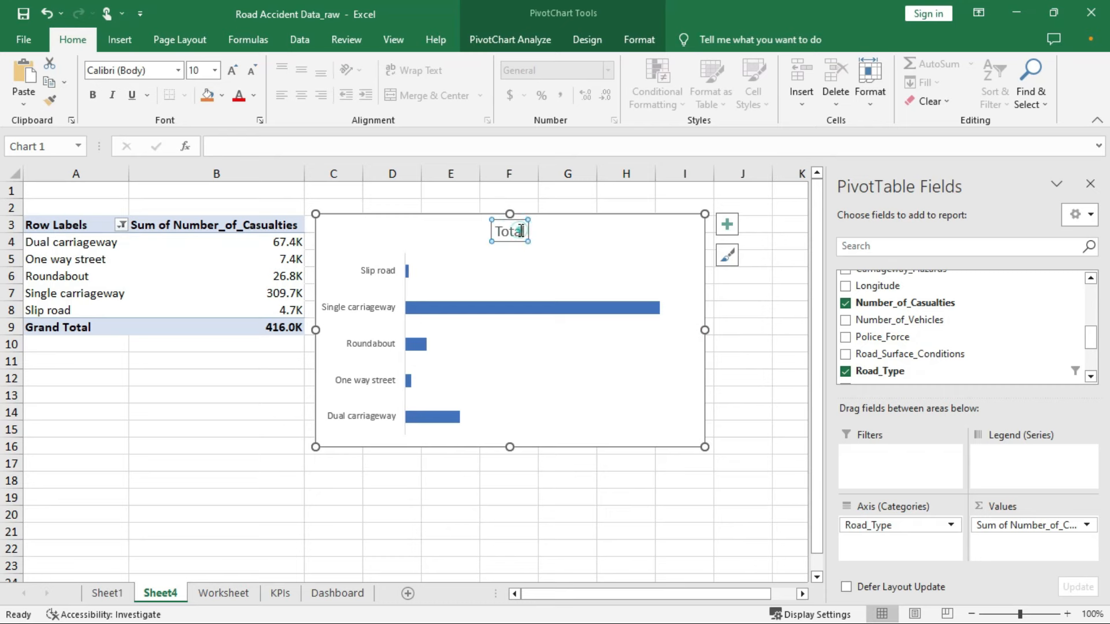
Replace the chart title Total with 'Casualties by Road Type'
double_click(520, 232)
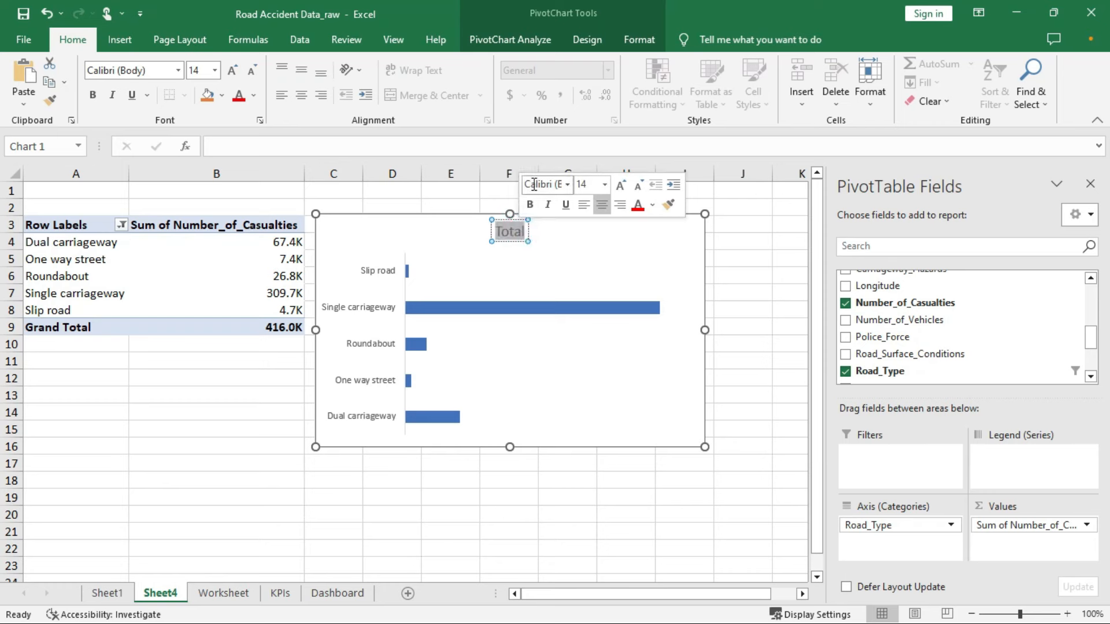
type("Casualties by")
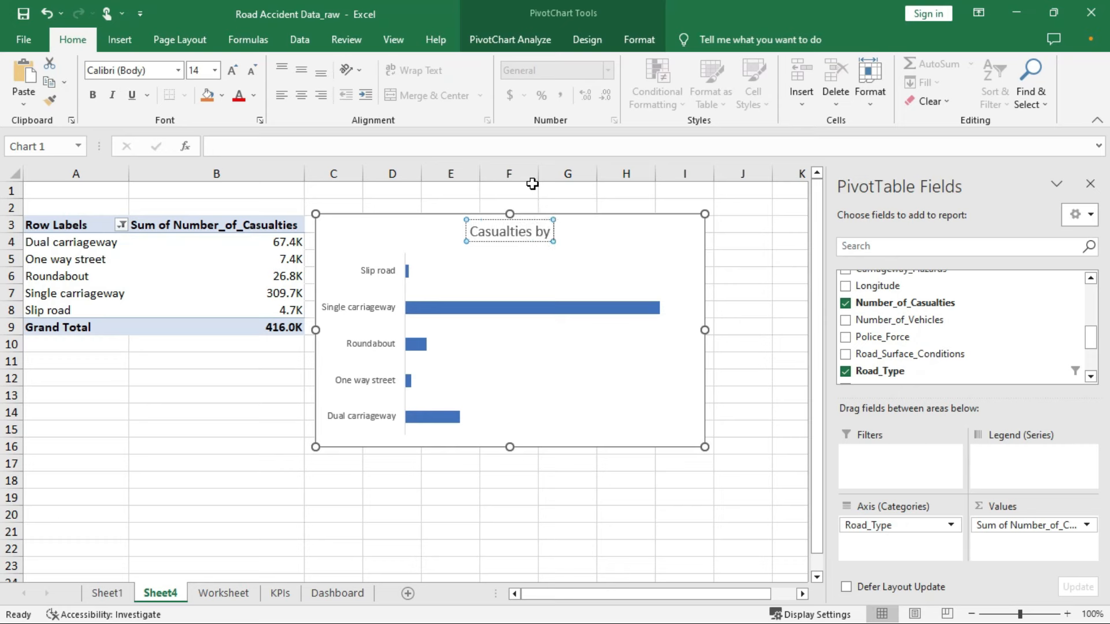
type(" Road T")
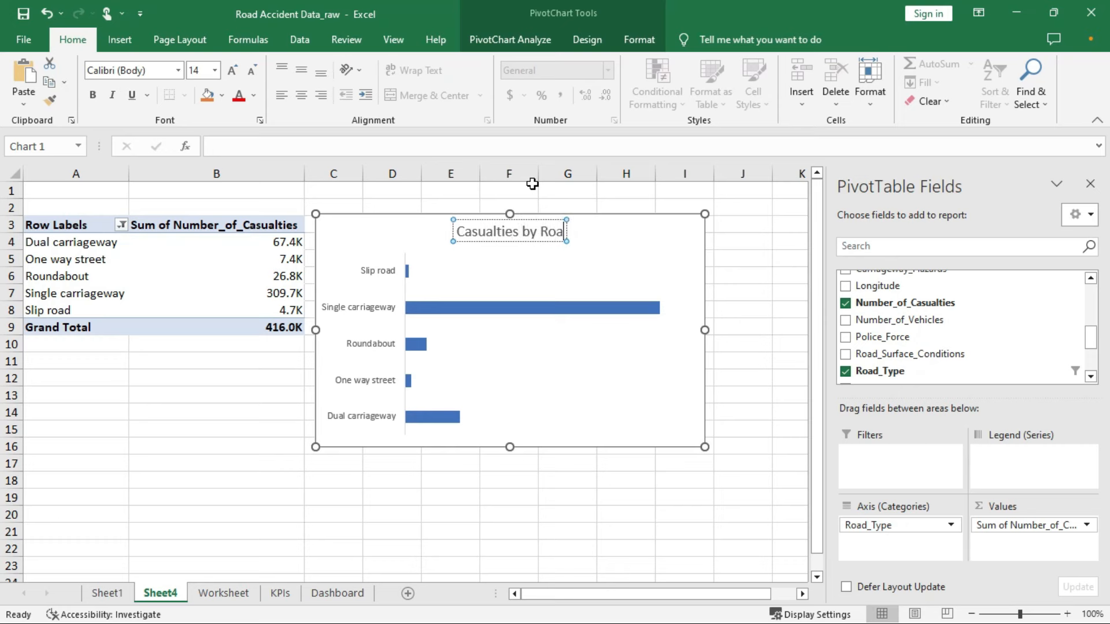
type("pe")
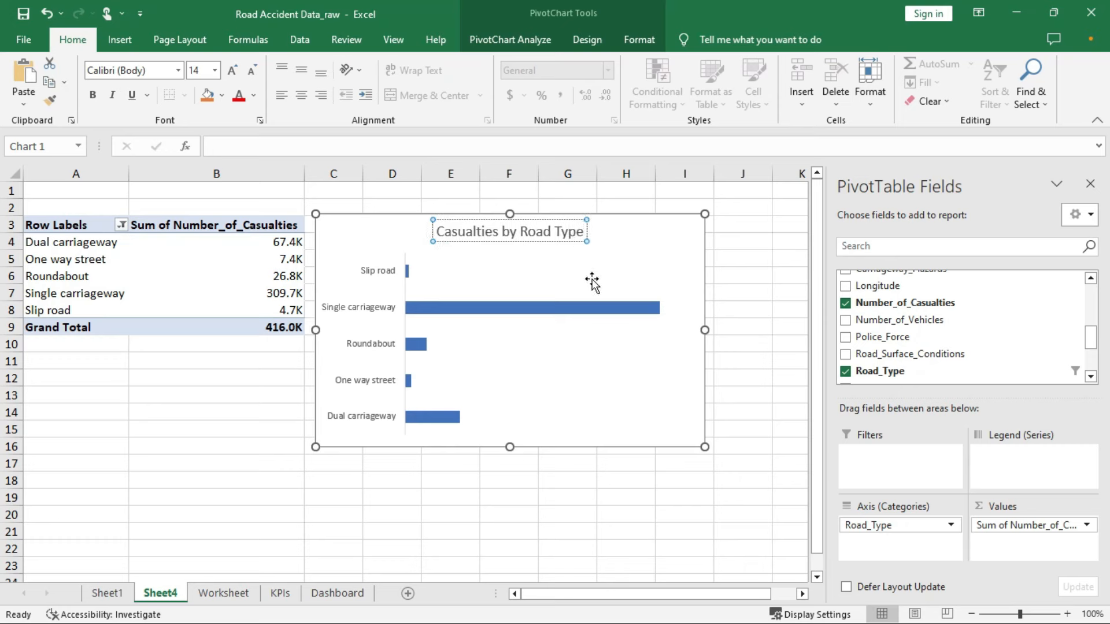
left_click(679, 240)
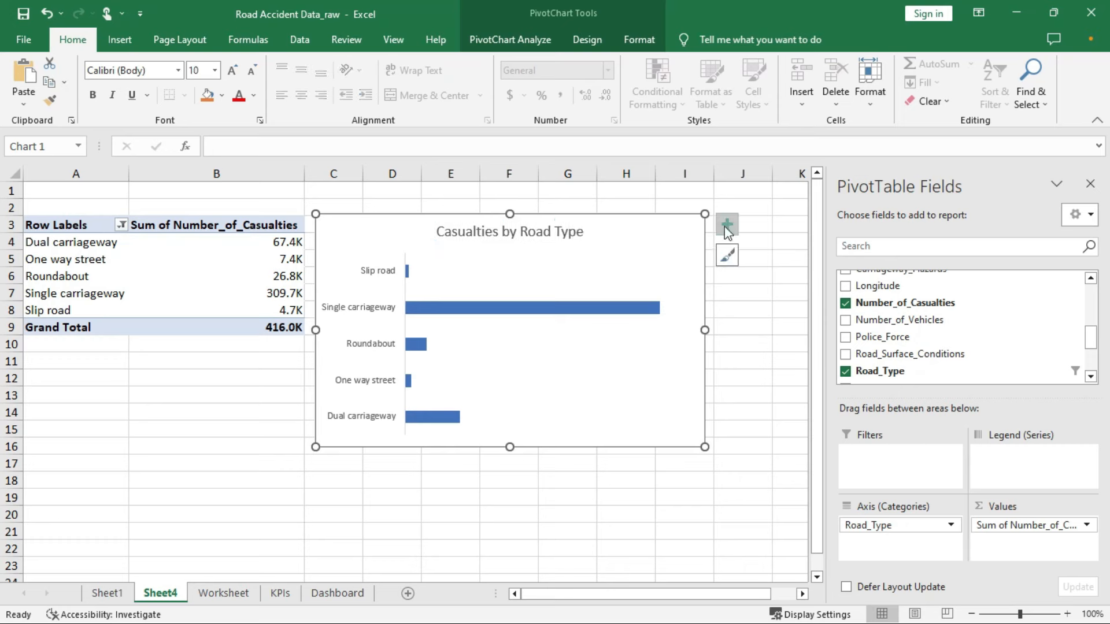
Add data labels such as 309.7K to the road-type bars
left_click(726, 226)
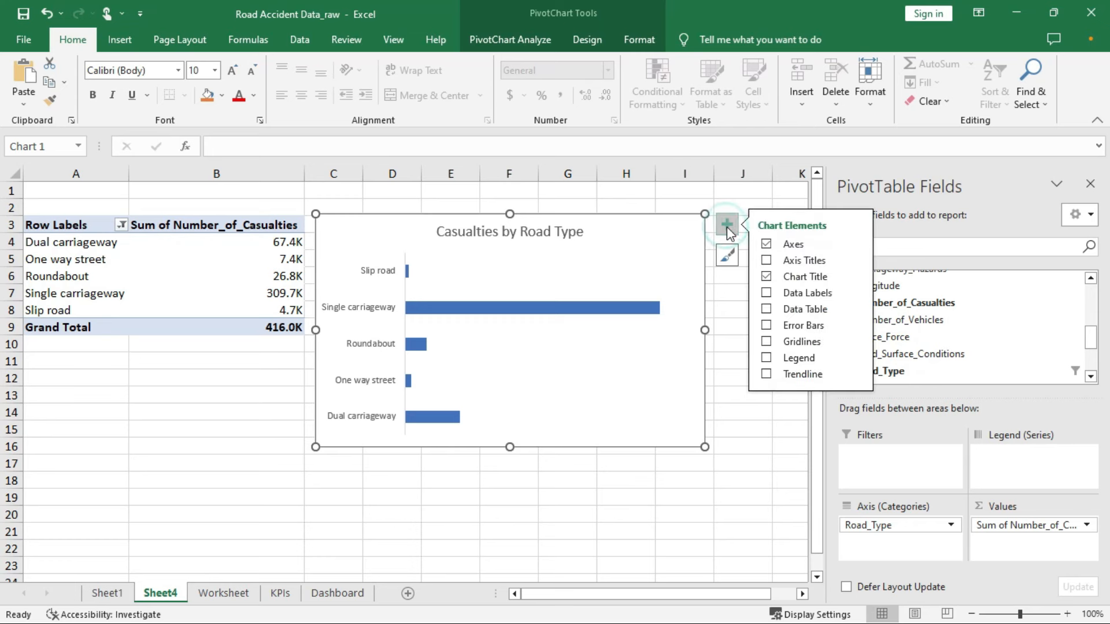
left_click(771, 296)
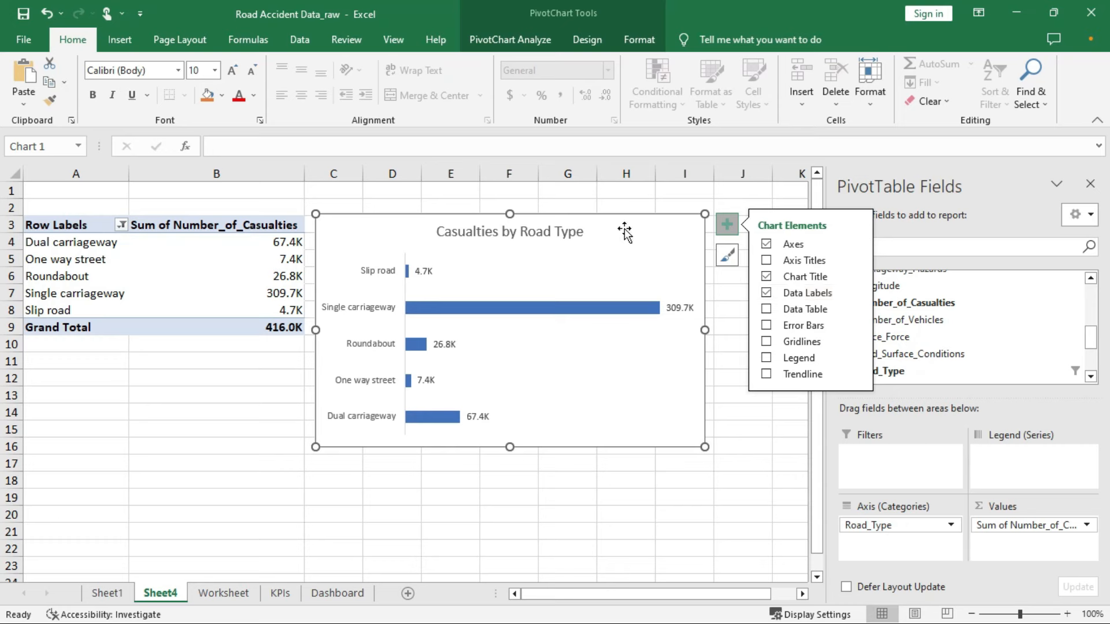
right_click(614, 267)
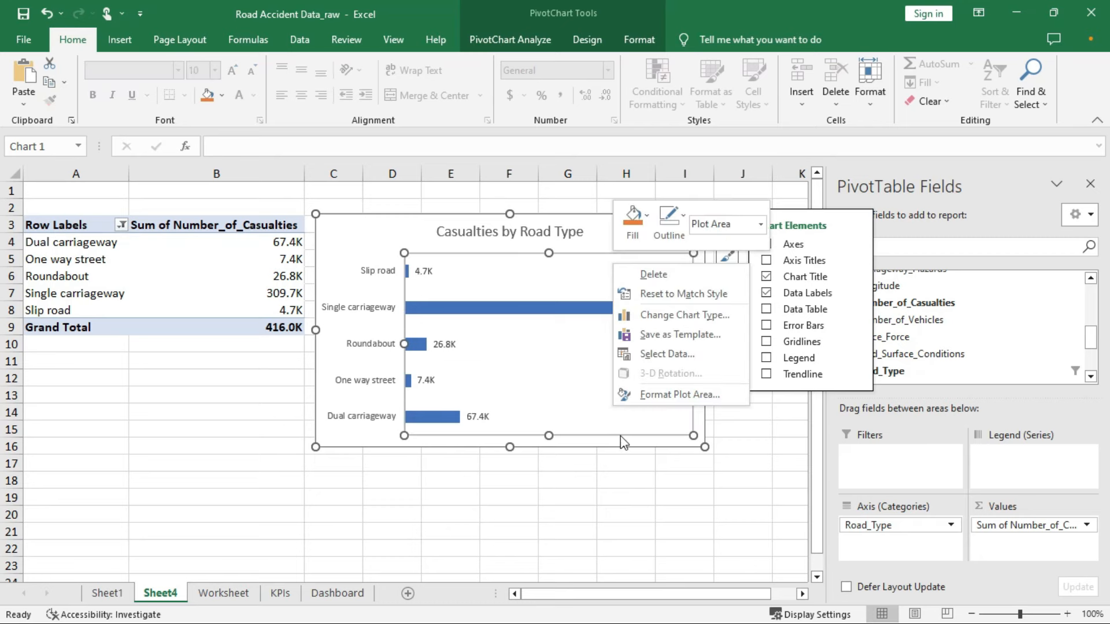
left_click(402, 237)
right_click(409, 238)
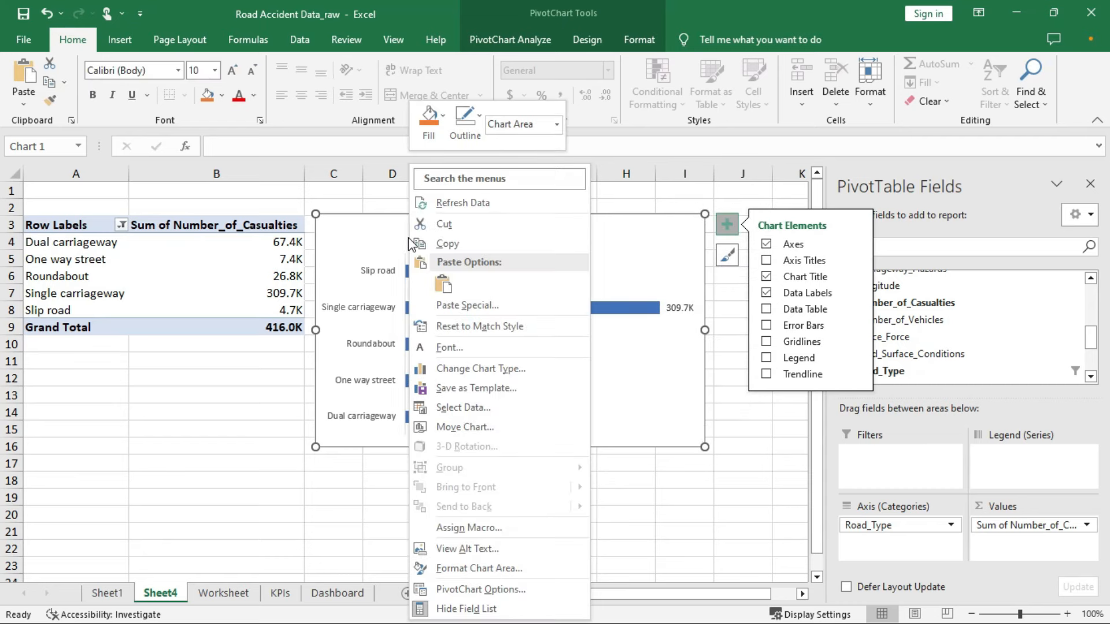
left_click(653, 235)
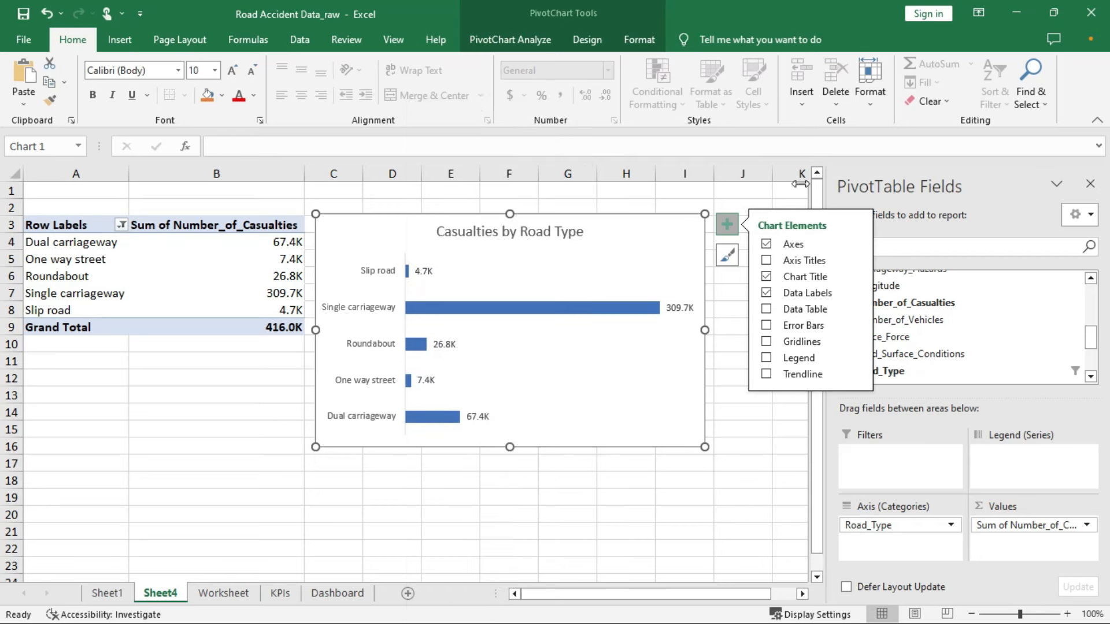
Sort the bar series largest to smallest so the biggest road type is on top
left_click(641, 255)
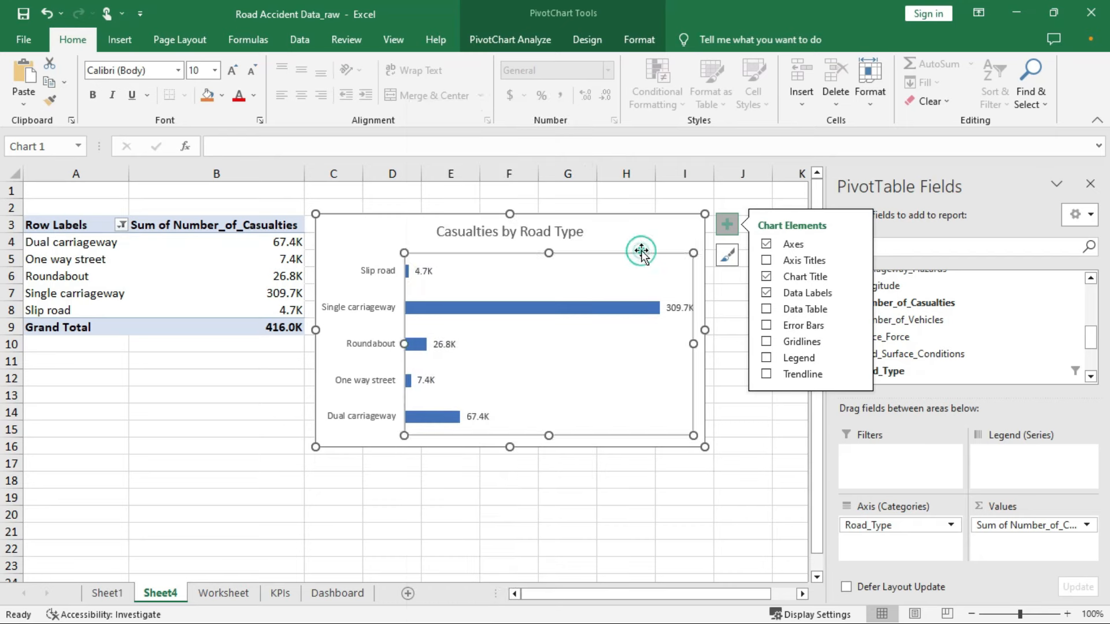
right_click(605, 296)
left_click(585, 313)
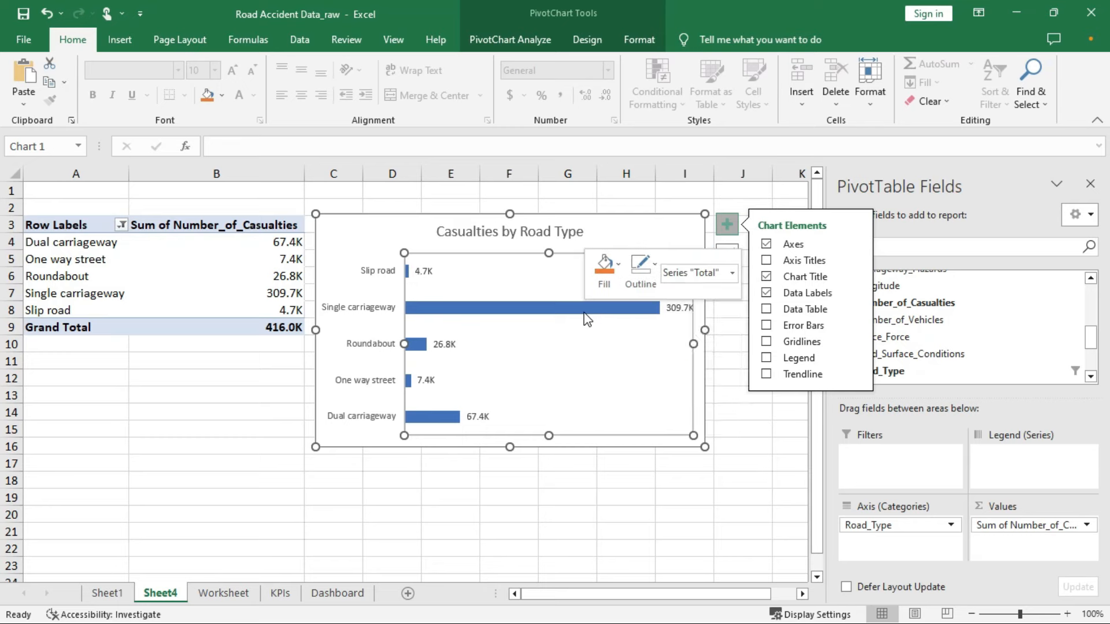
right_click(584, 311)
left_click(762, 428)
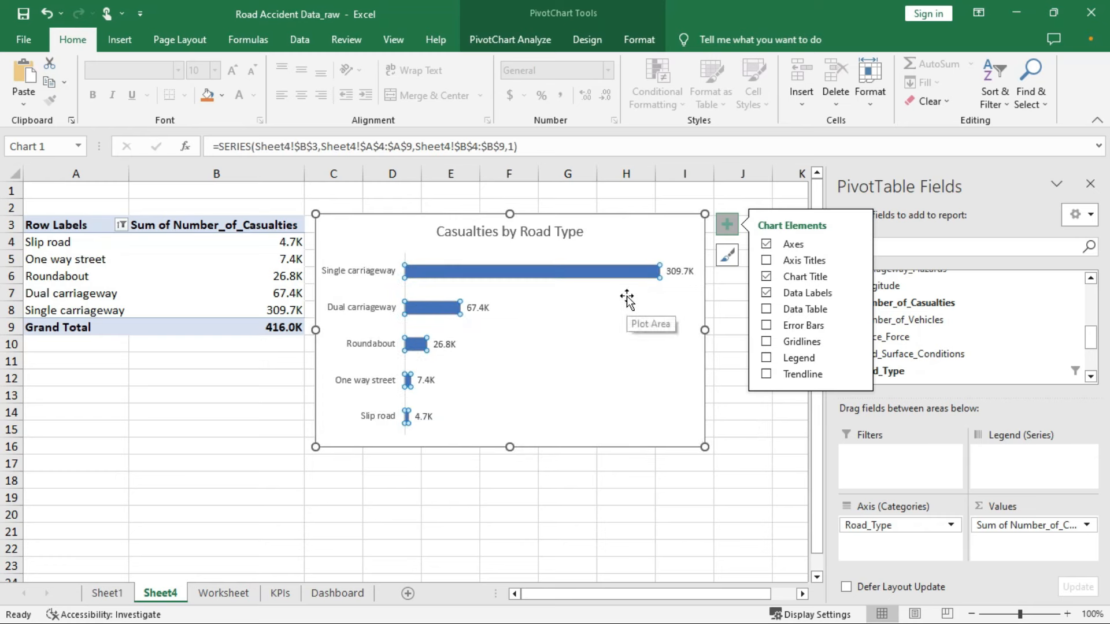
mouse_move(578, 269)
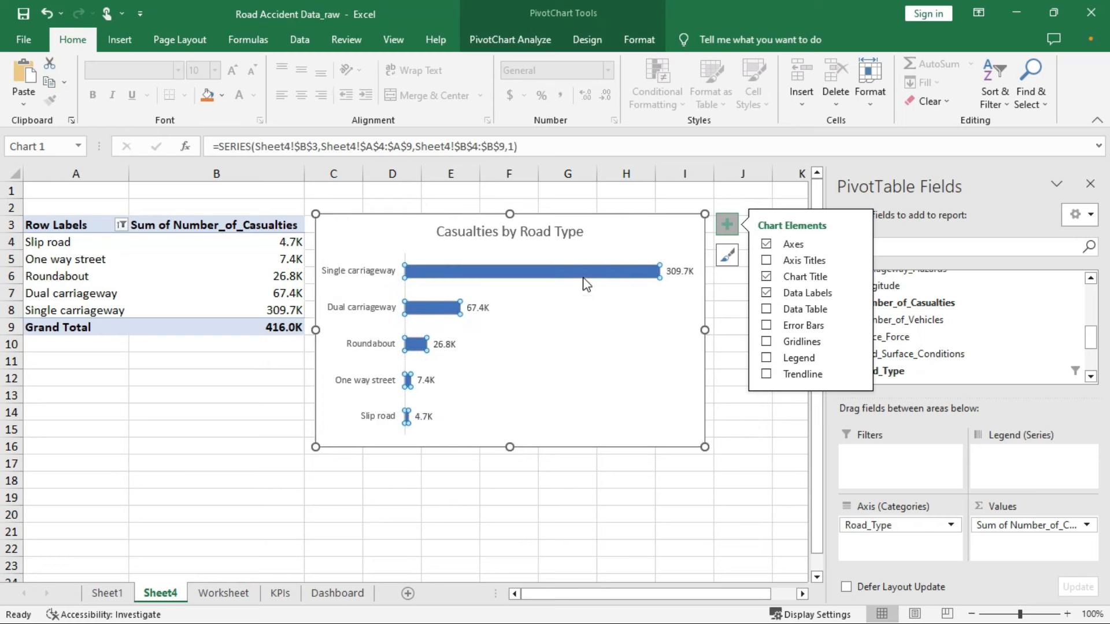
Copy the chart and go to the Dashboard sheet
left_click(628, 225)
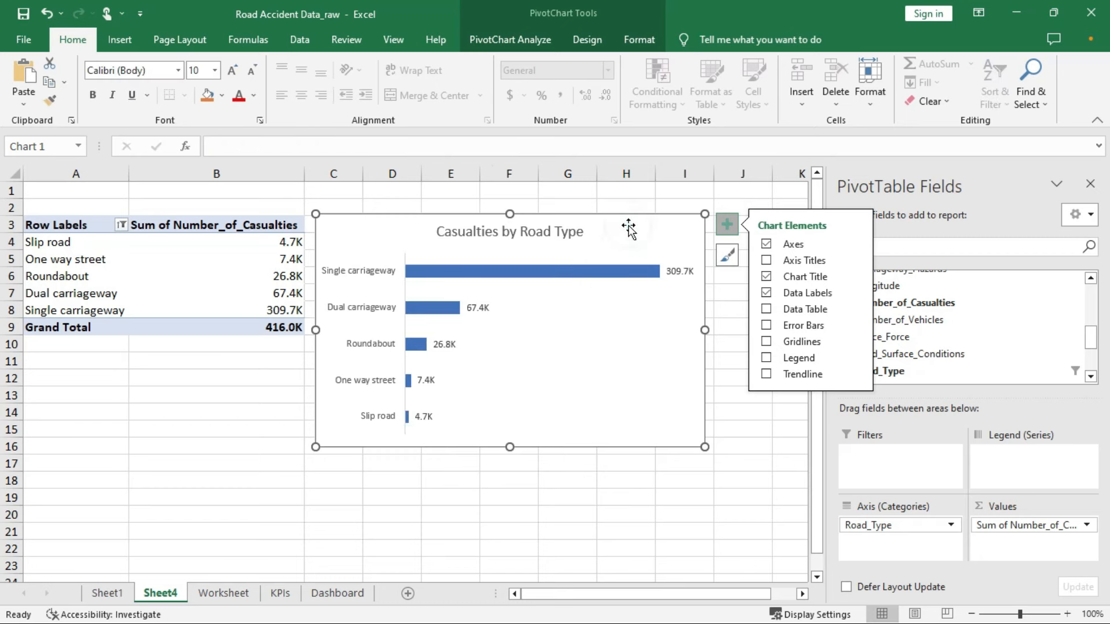
right_click(629, 226)
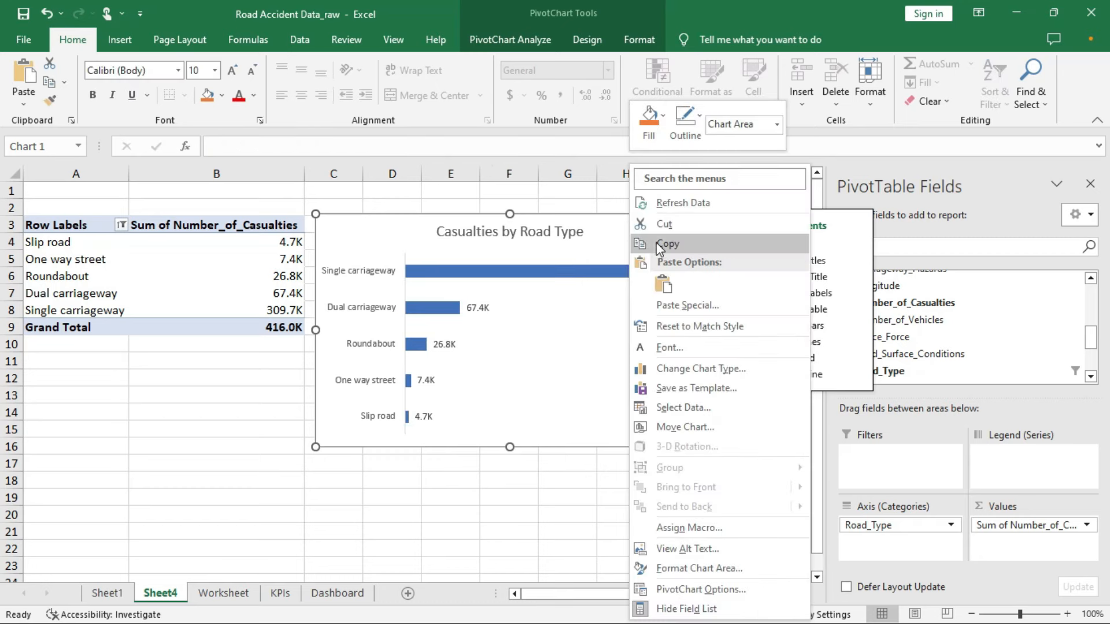
left_click(658, 244)
left_click(338, 594)
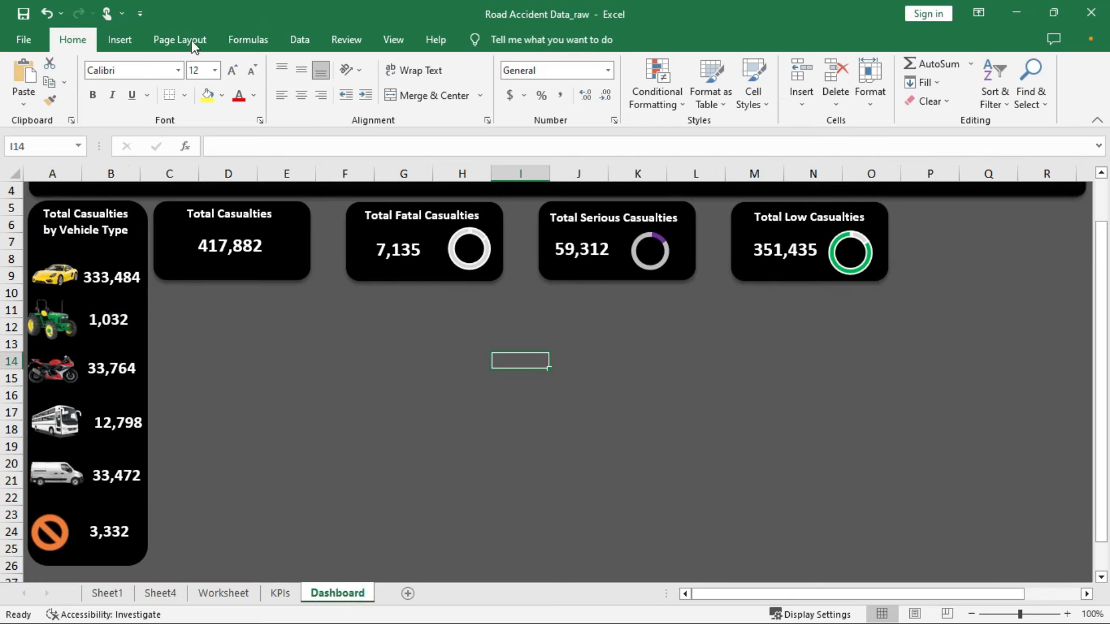
Draw a solid black rectangle below the Total Casualties card
left_click(131, 43)
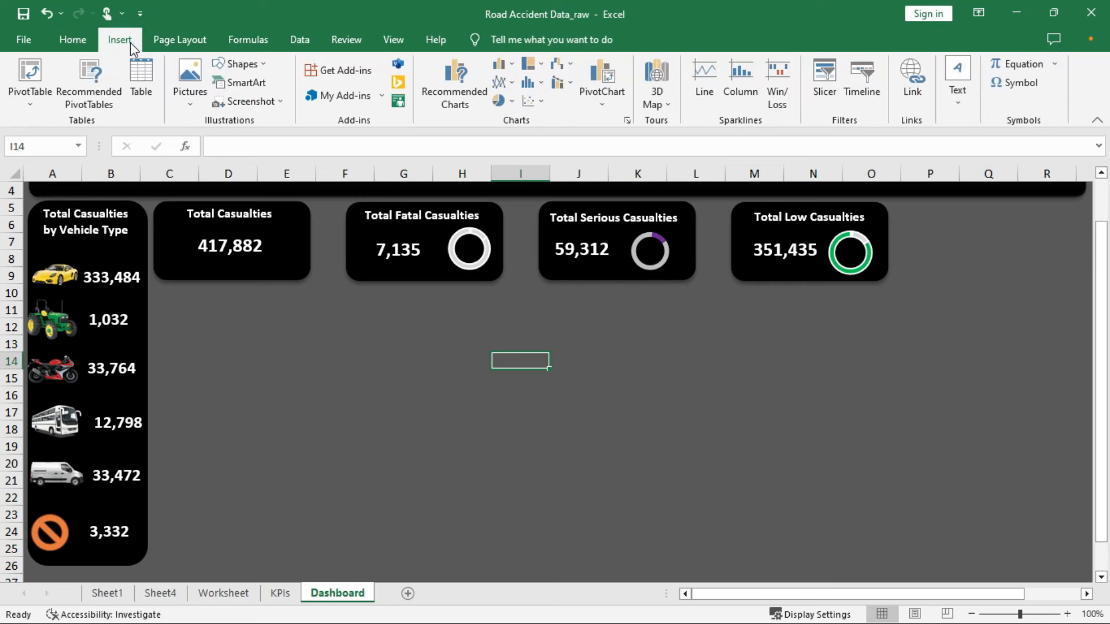
left_click(259, 66)
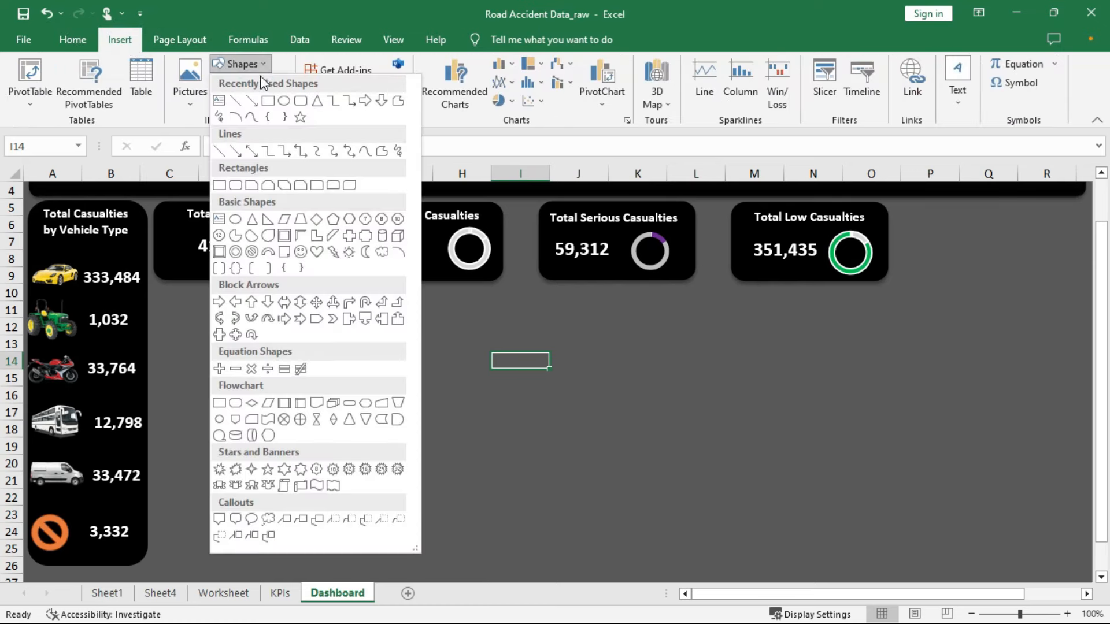
left_click(266, 102)
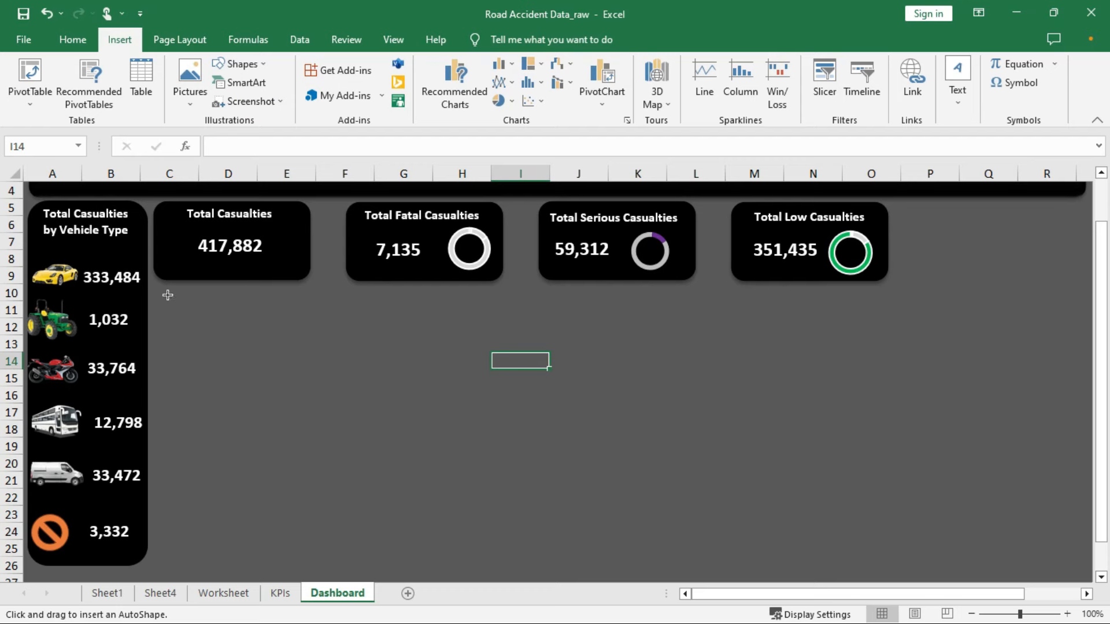
mouse_move(167, 295)
left_mouse_down()
mouse_move(181, 340)
mouse_move(362, 368)
mouse_move(373, 428)
mouse_move(407, 418)
mouse_move(409, 440)
left_mouse_up()
left_click(295, 91)
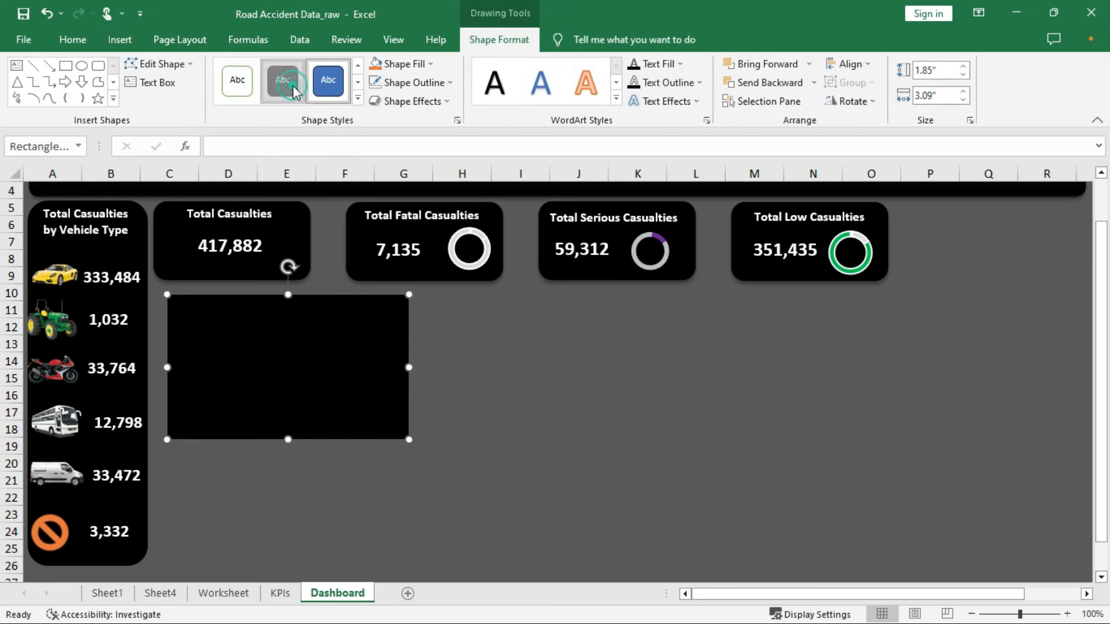
Paste the road-type chart onto the rectangle and shrink it to fit inside the panel
right_click(289, 349)
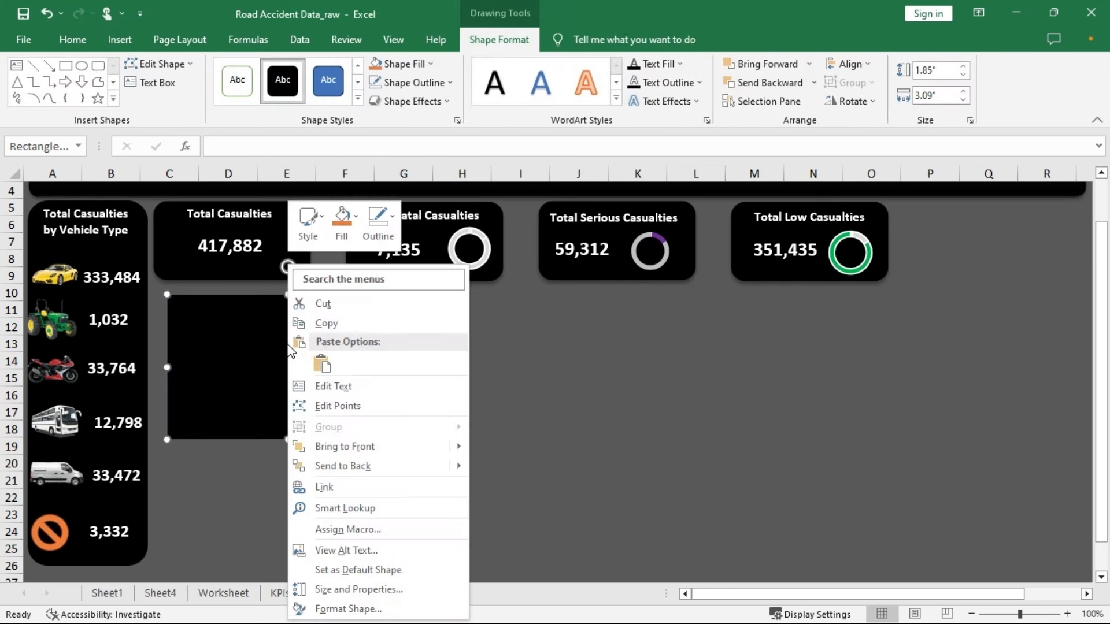
left_click(322, 365)
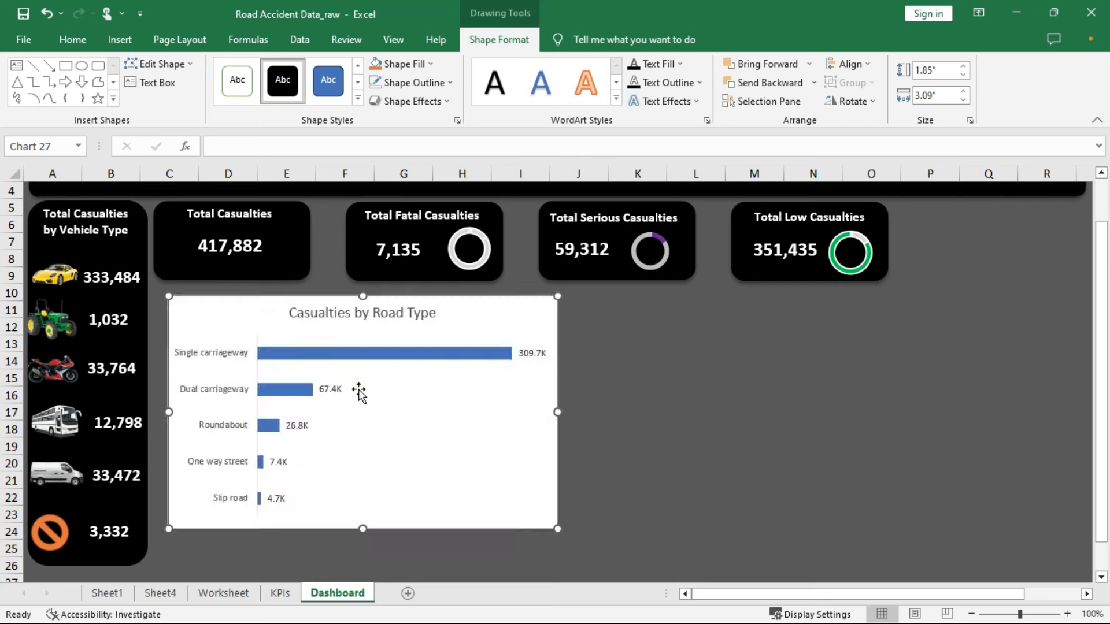
left_click_drag(555, 297, 386, 306)
left_click_drag(425, 491, 408, 438)
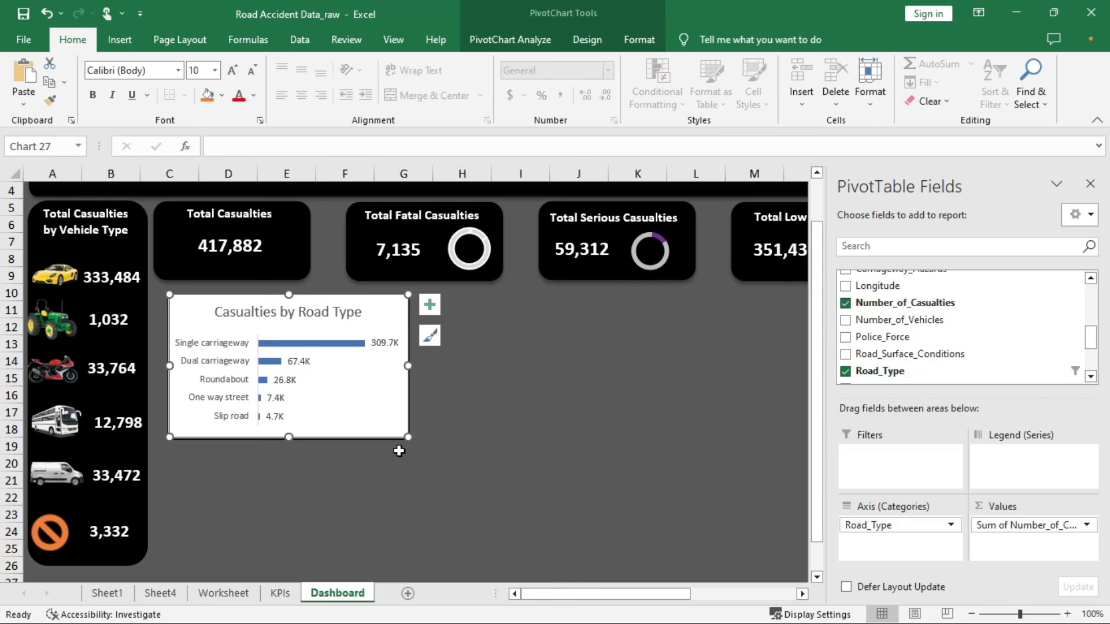
Give the dashboard chart area no fill and no border, and make all chart text white
right_click(387, 328)
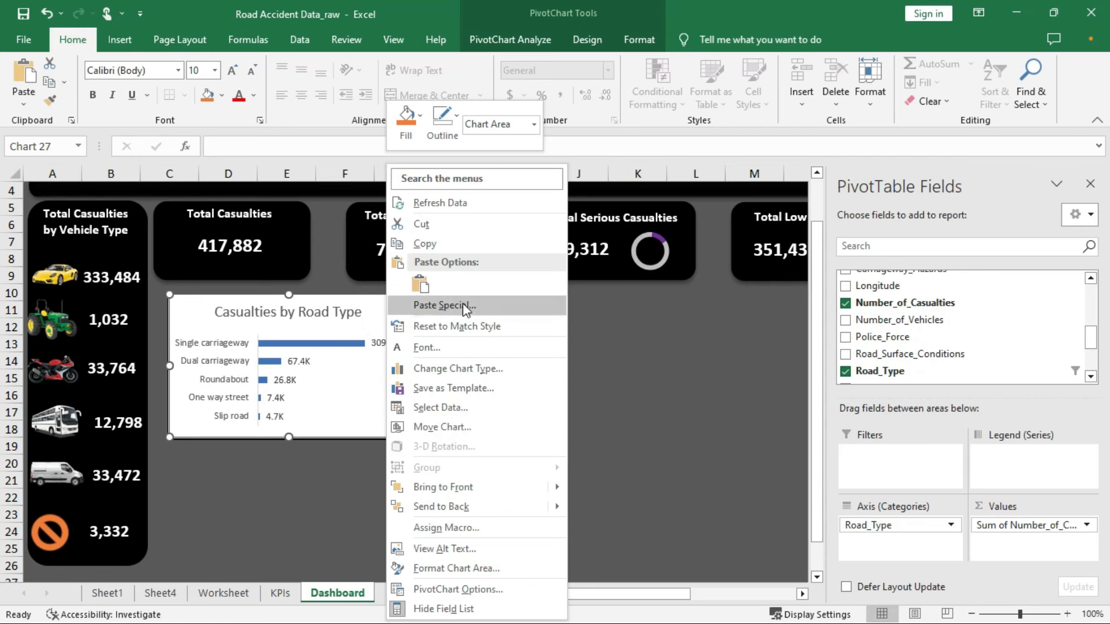
left_click(460, 568)
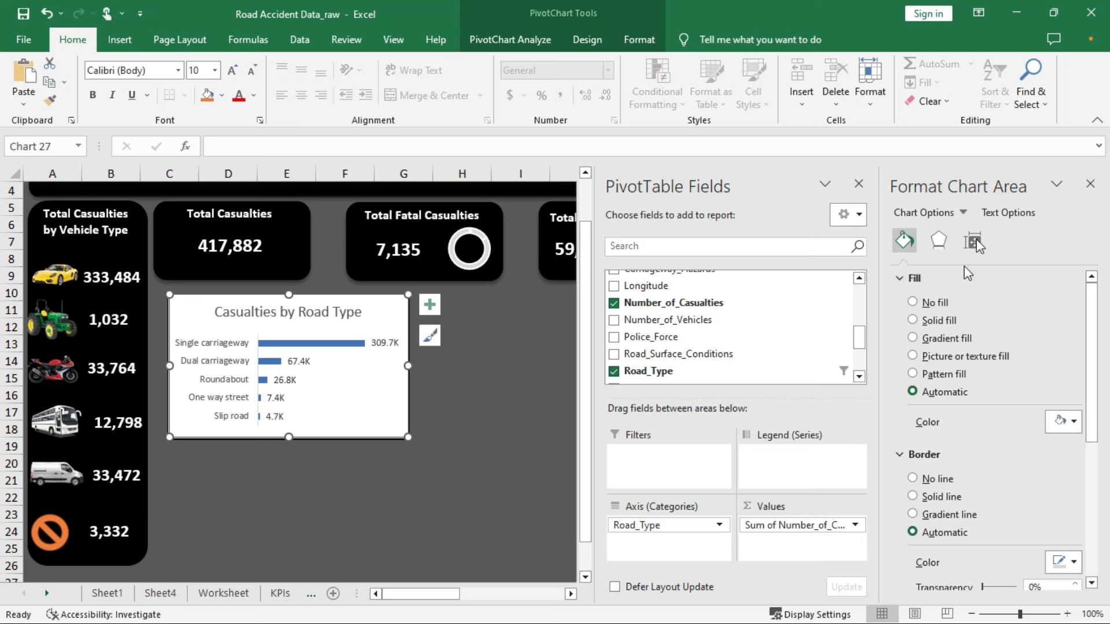
left_click(913, 302)
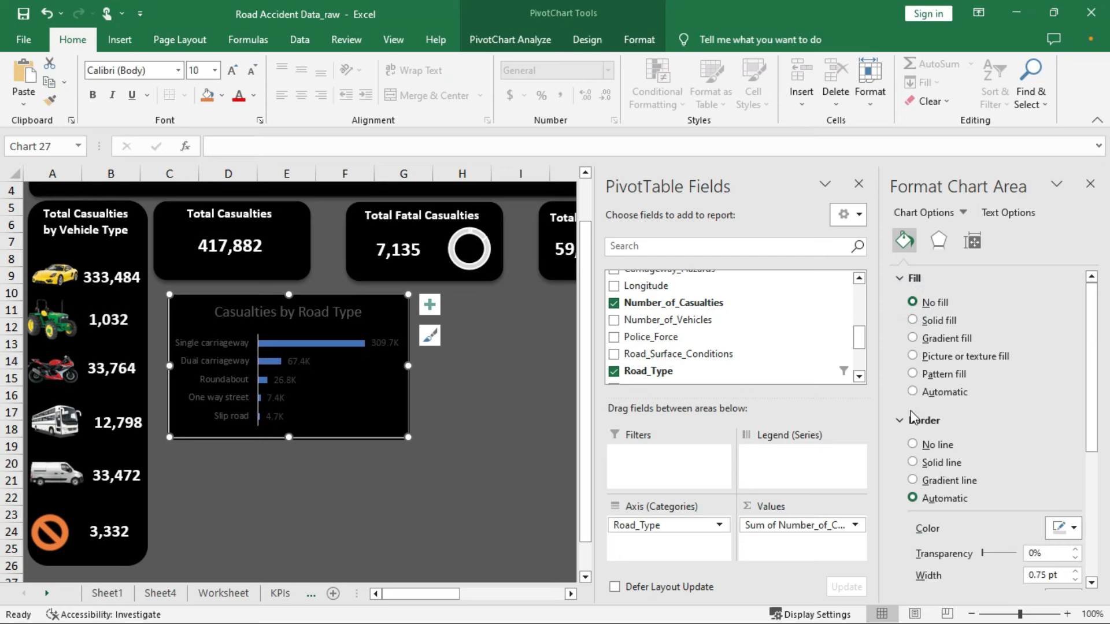
left_click(913, 444)
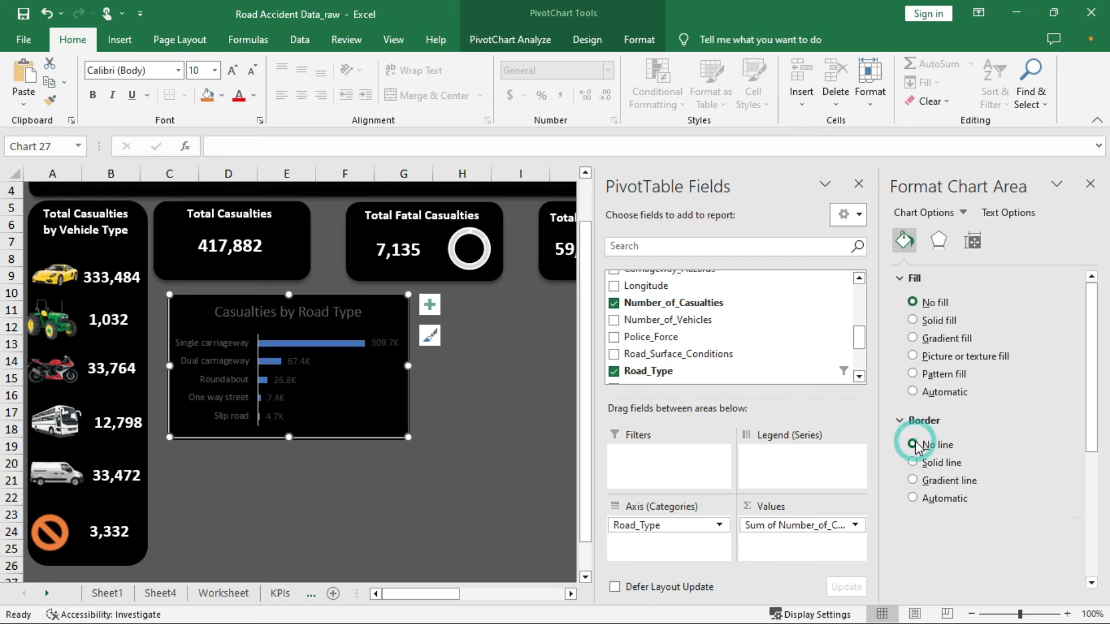
left_click(1012, 215)
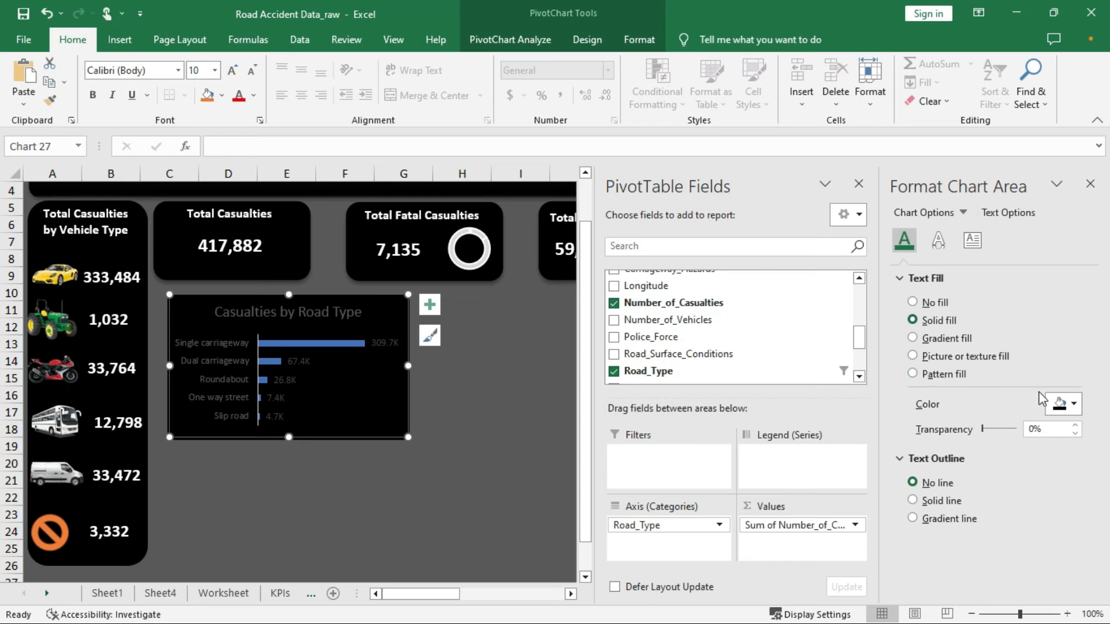
left_click(1072, 407)
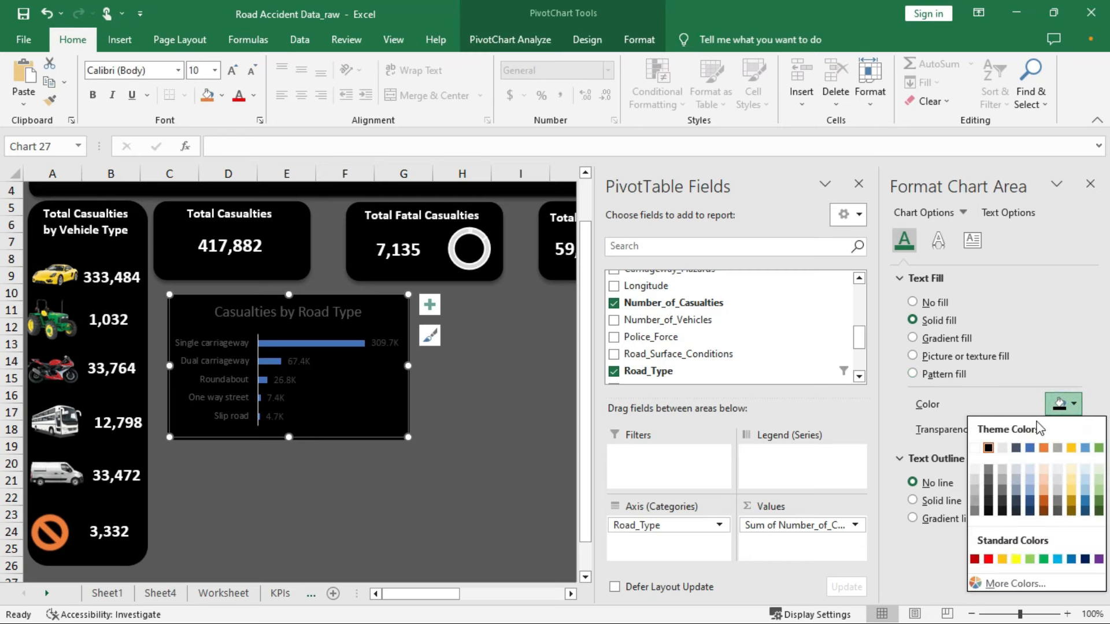
left_click(975, 448)
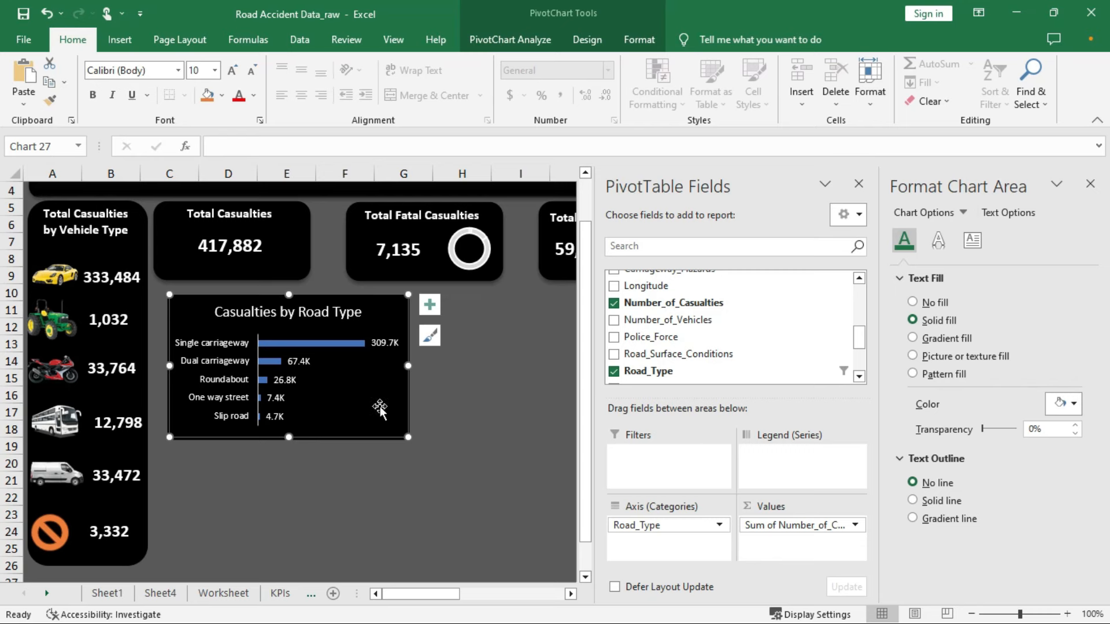
left_click(331, 342)
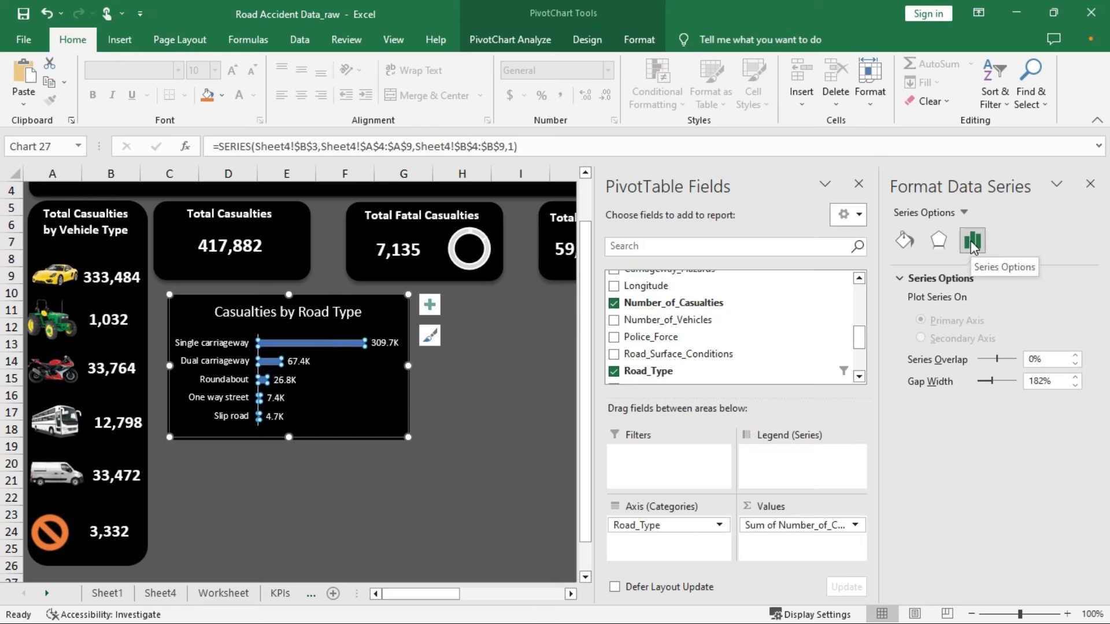
Switch the road-type bars from plain blue solid fill to a gradient fill
left_click(906, 240)
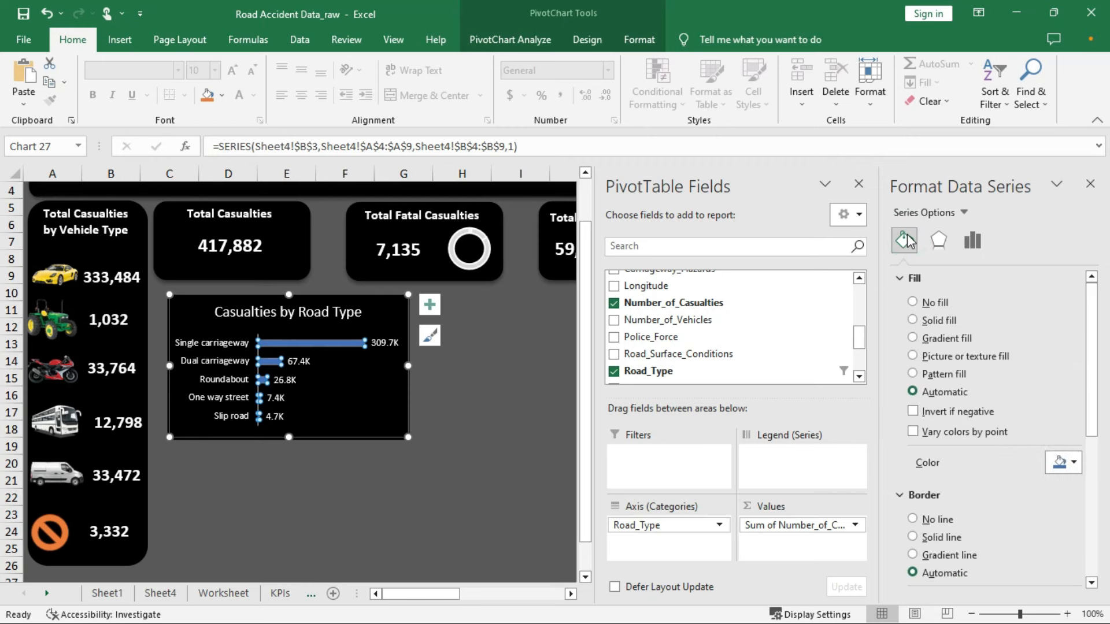
left_click(1074, 466)
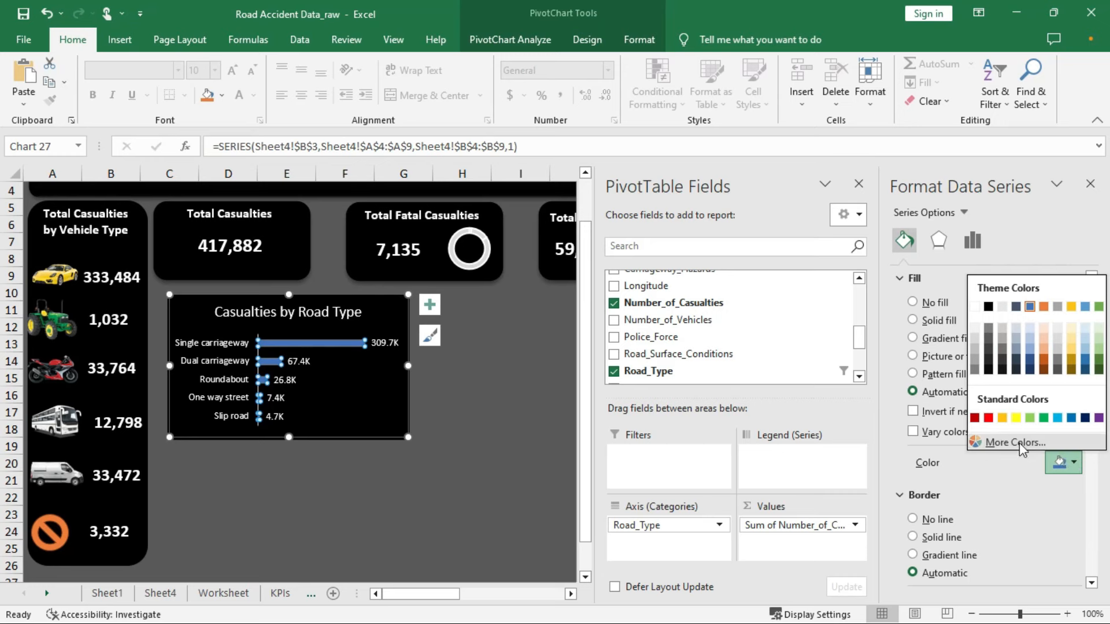
left_click(905, 329)
left_click(914, 342)
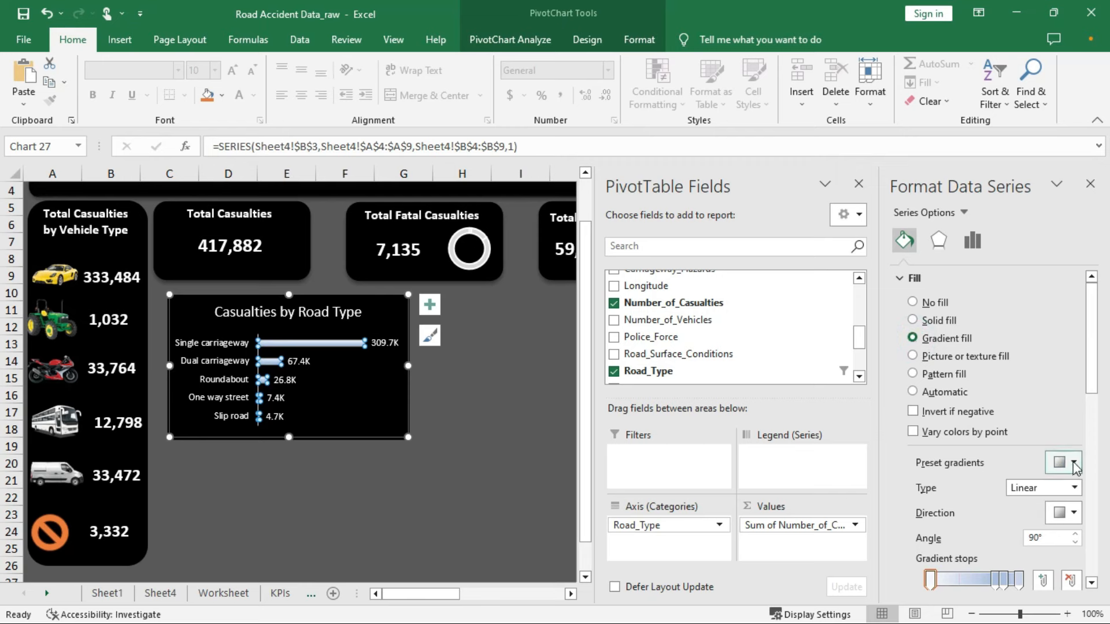
scroll(1049, 462, "down", 3)
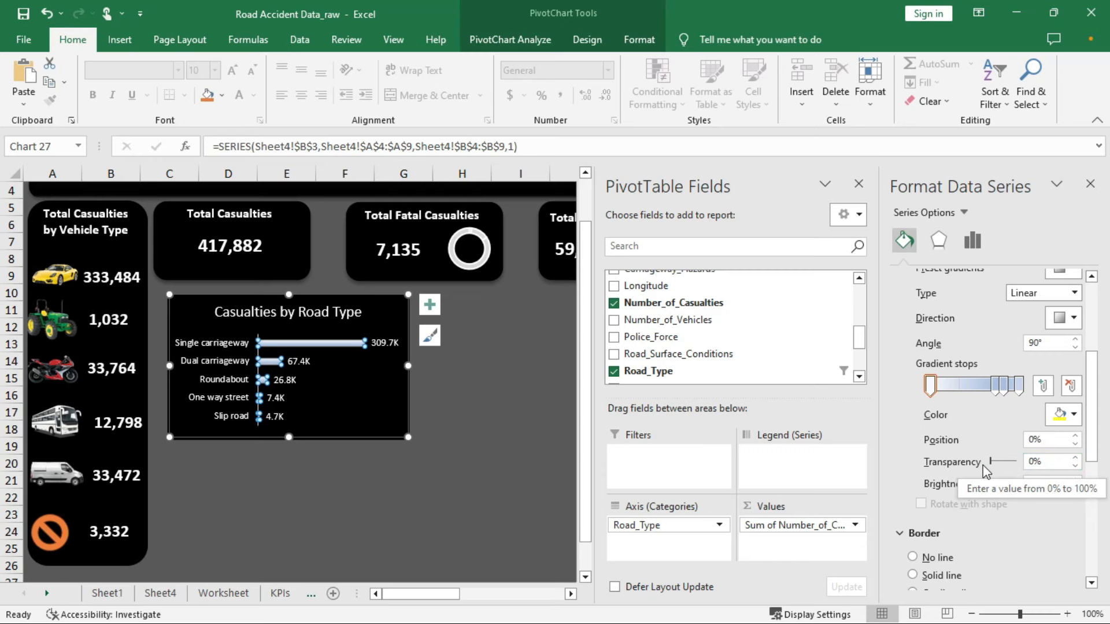
scroll(985, 471, "up", 1)
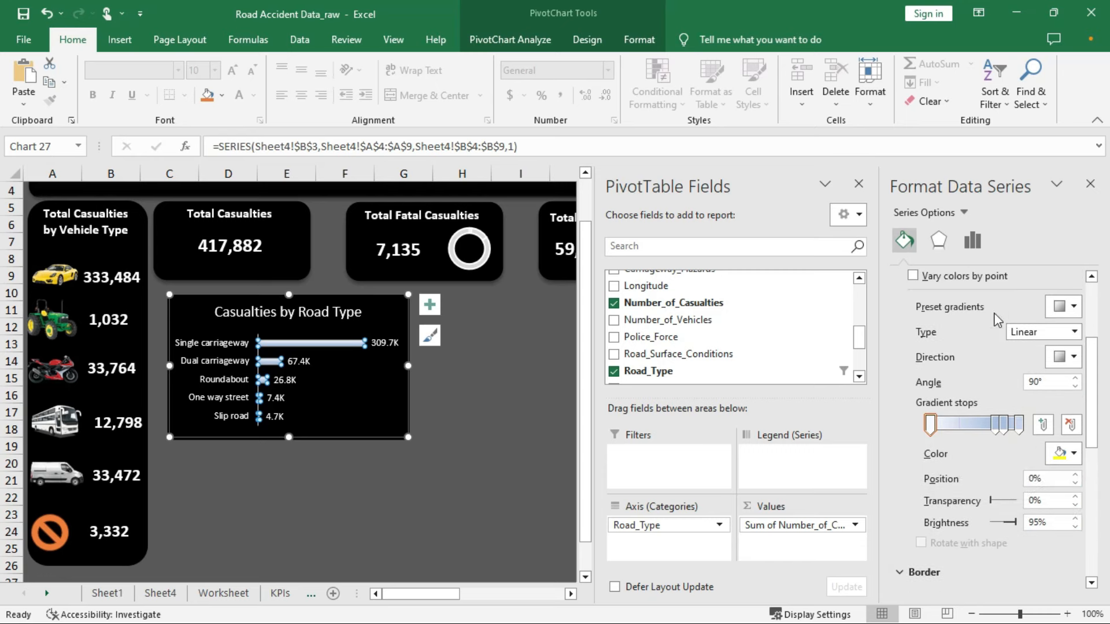
scroll(997, 319, "up", 2)
scroll(998, 319, "down", 1)
scroll(997, 320, "up", 1)
scroll(997, 320, "down", 1)
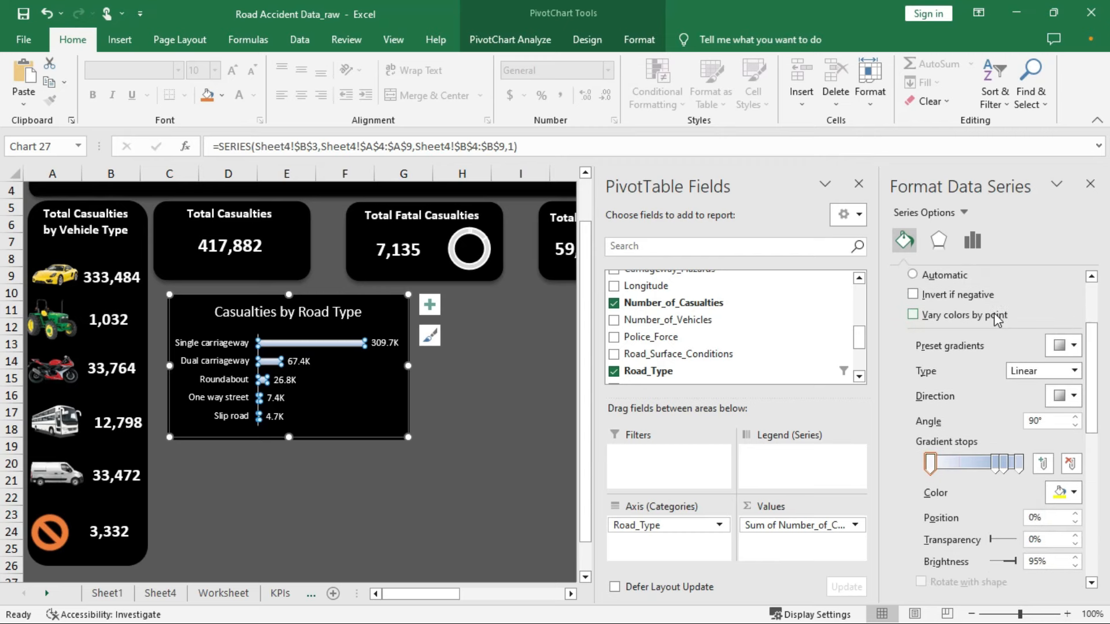
Try orange, green and blue preset gradients, settling on a green radial gradient for the bars
left_click(1073, 346)
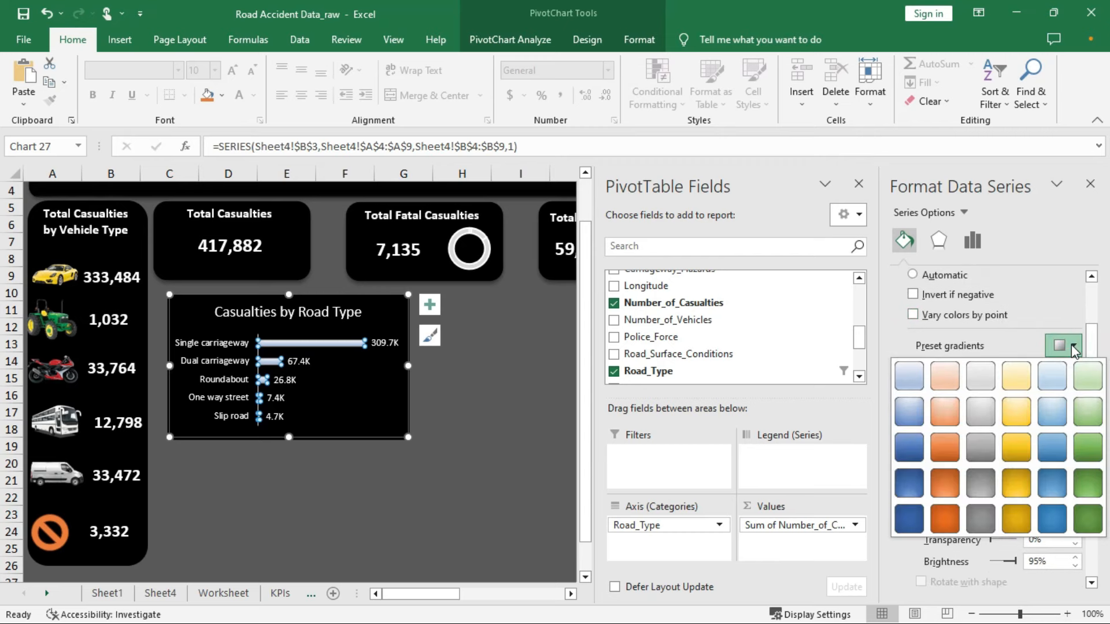
left_click(946, 448)
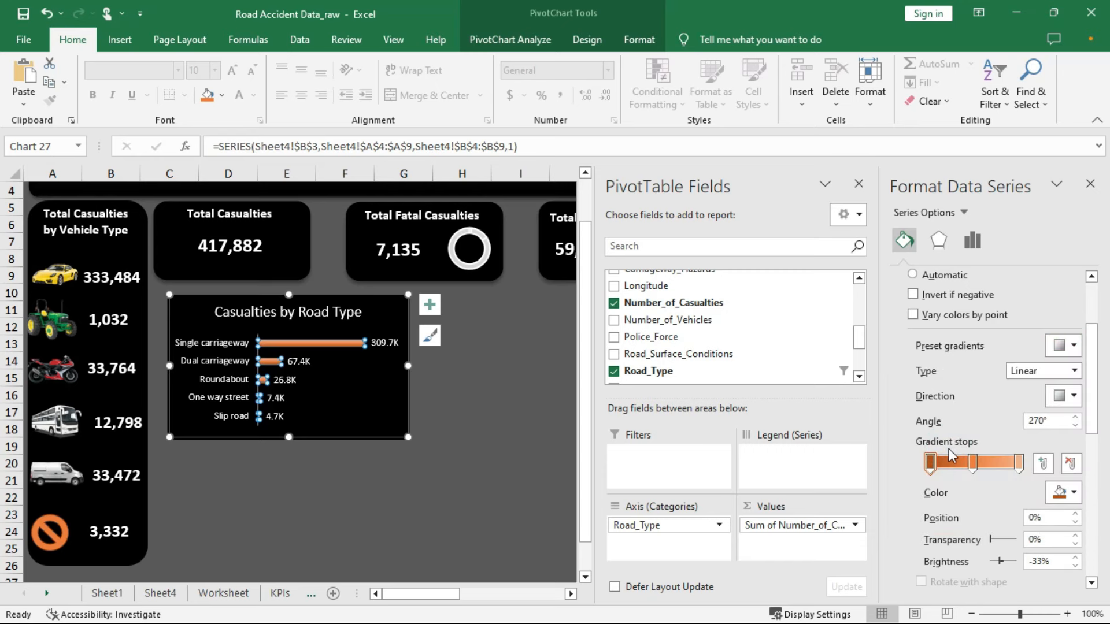
left_click(1073, 346)
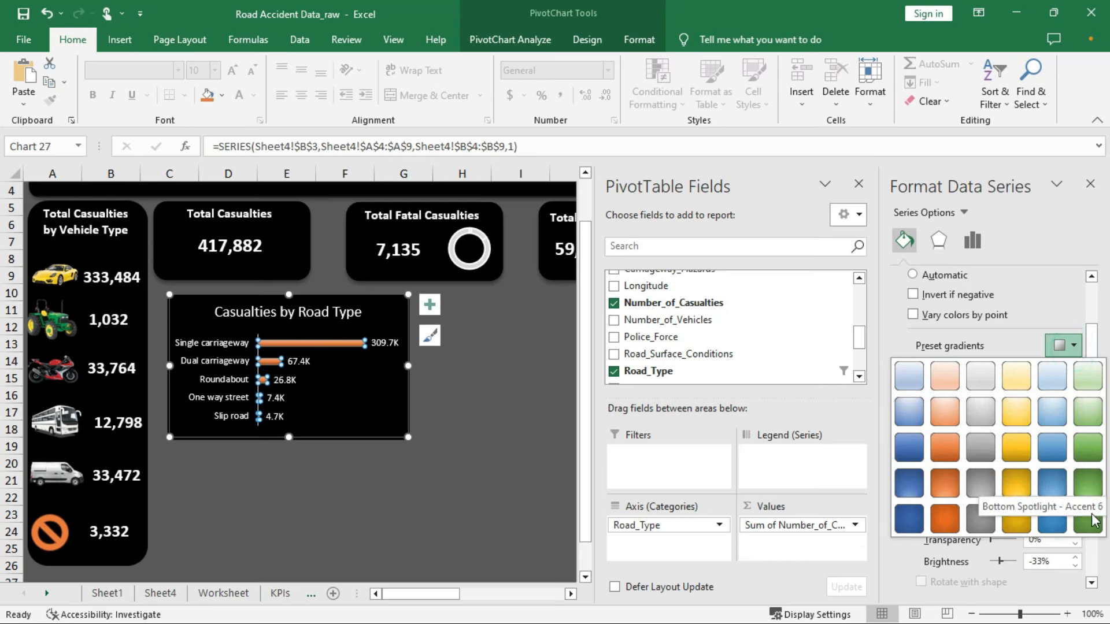
left_click(1087, 469)
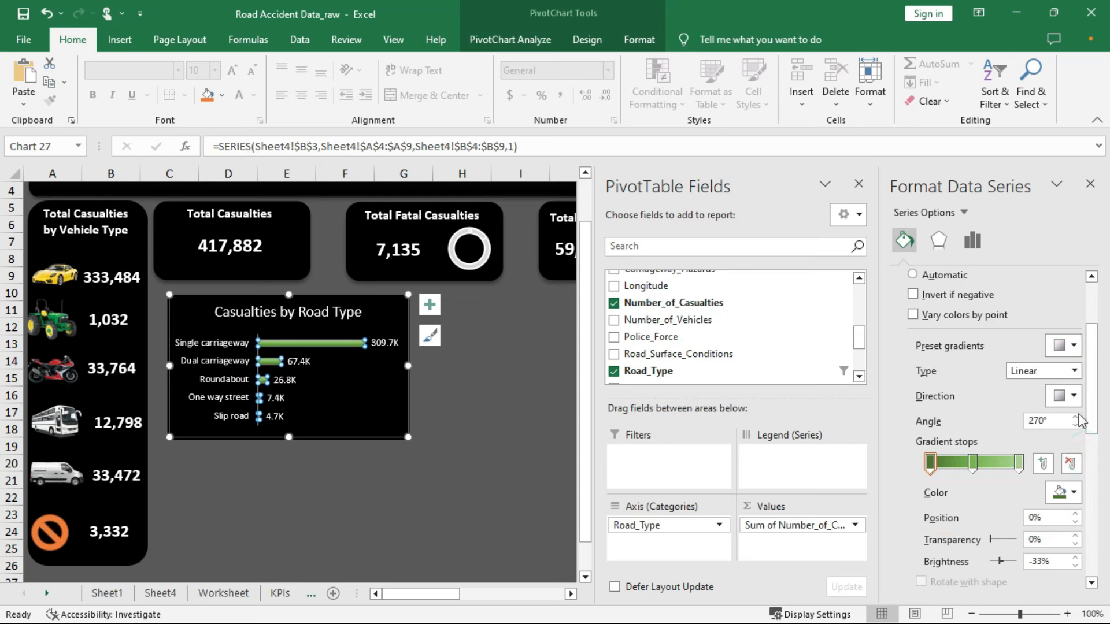
left_click(1075, 346)
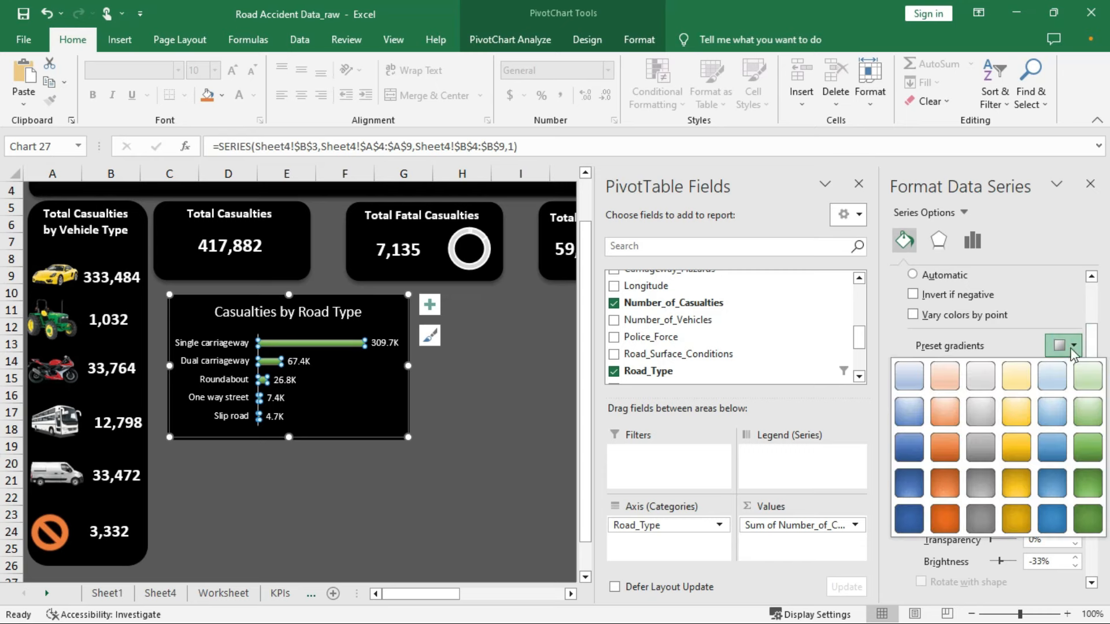
left_click(909, 483)
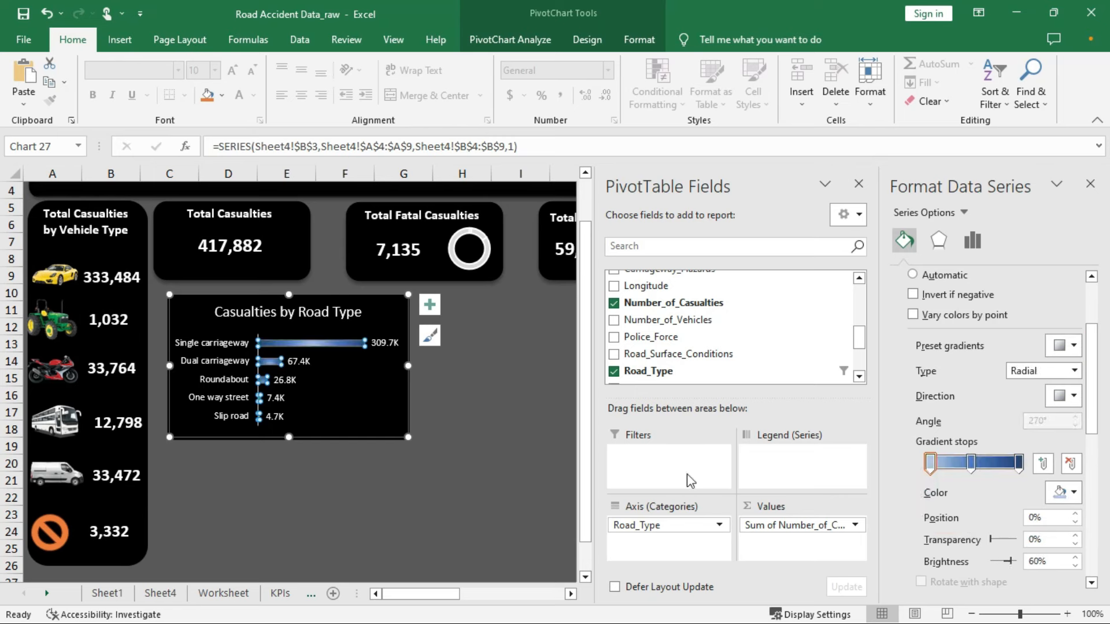
left_click(1073, 346)
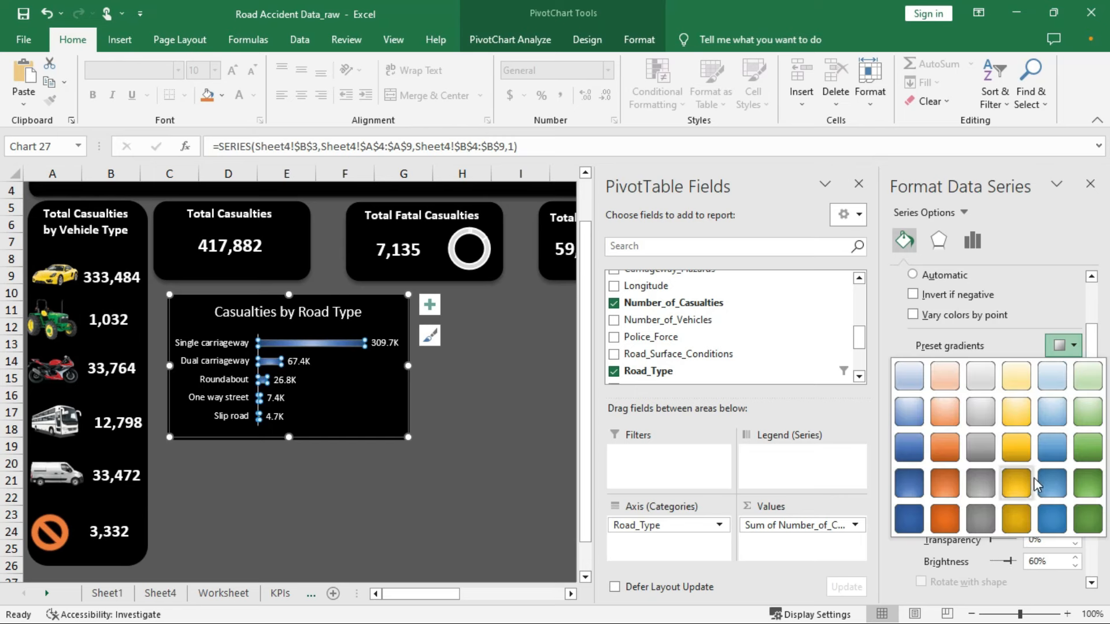
left_click(1088, 487)
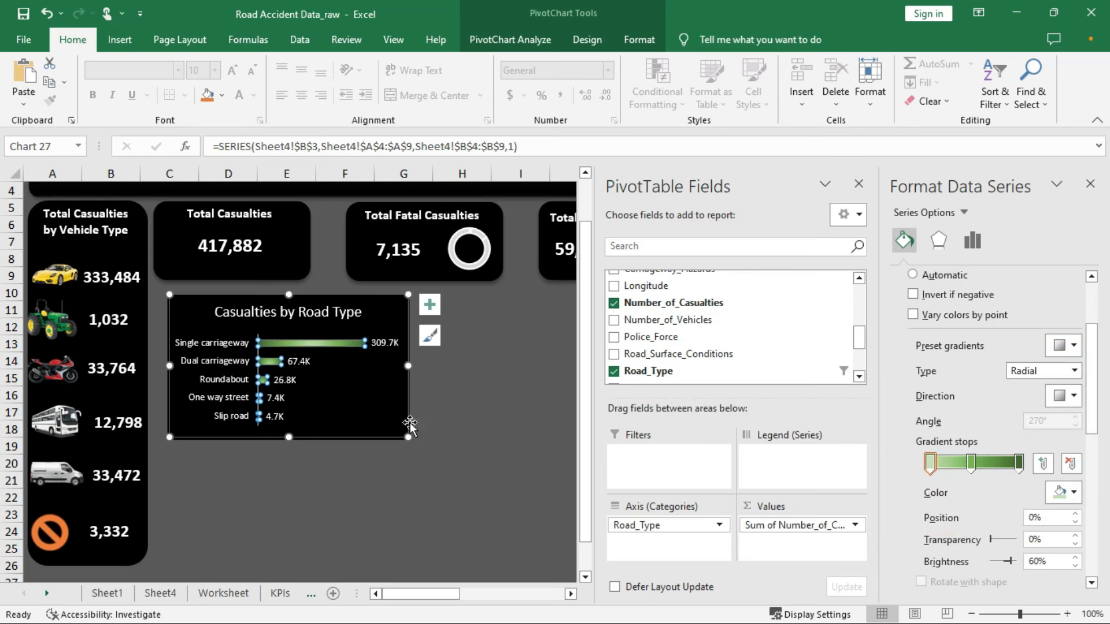
left_click(451, 401)
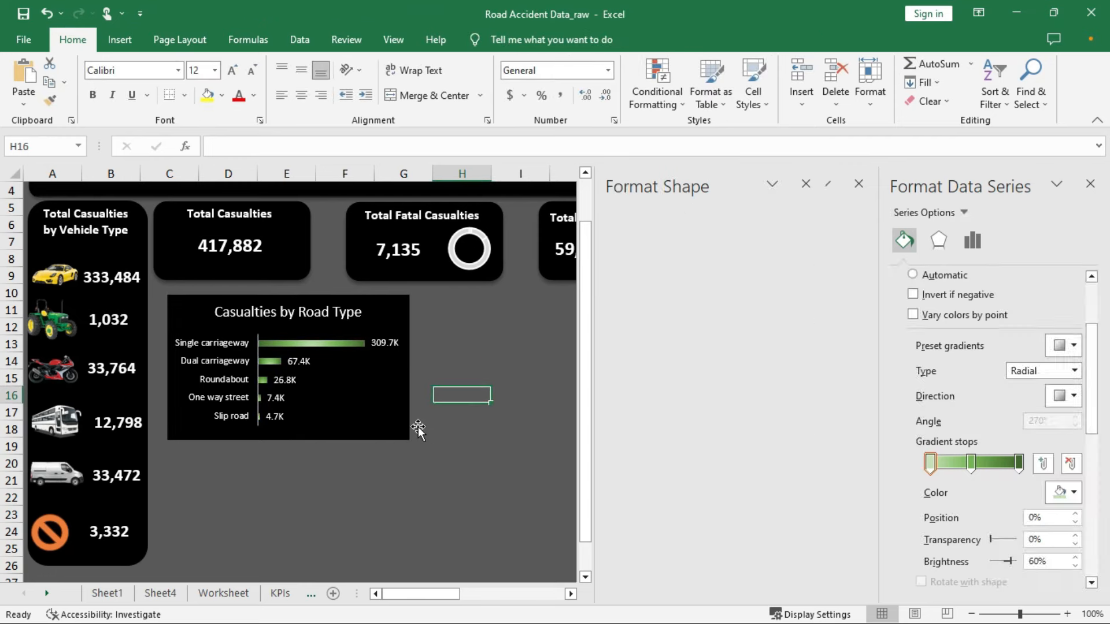
Enlarge the road-type chart from its corner and move it down over the black card
left_click(388, 418)
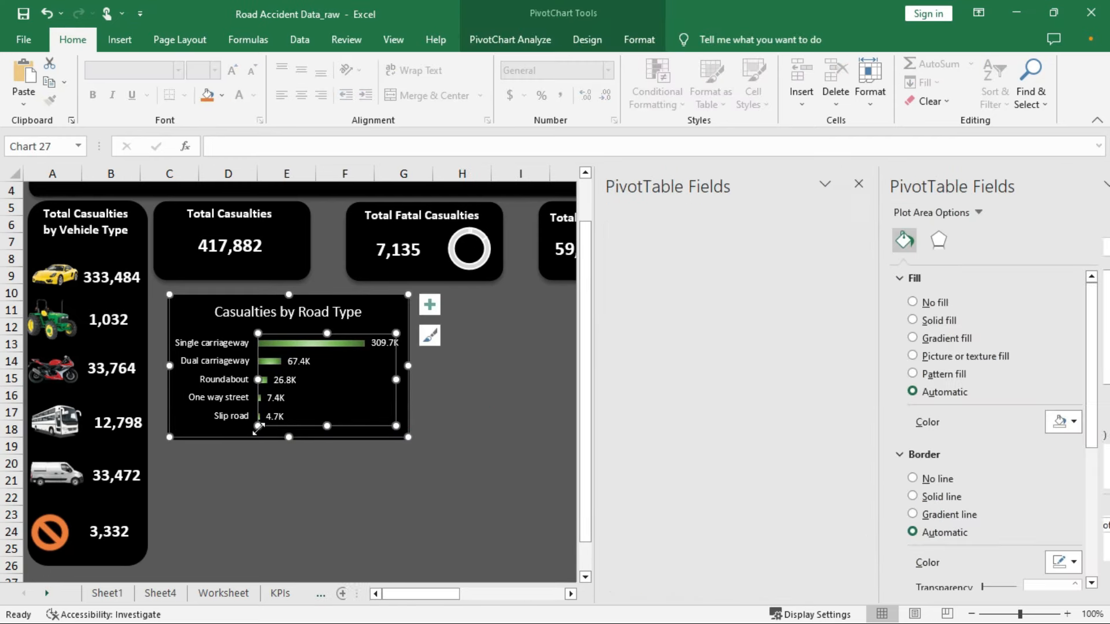
left_click(352, 443)
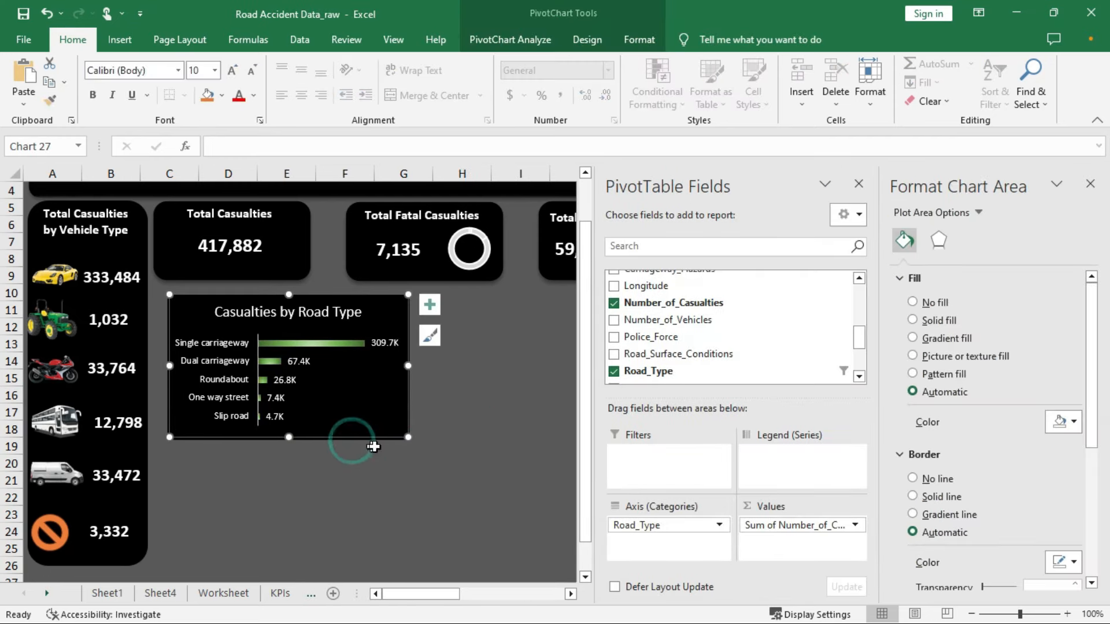
left_click_drag(408, 438, 425, 453)
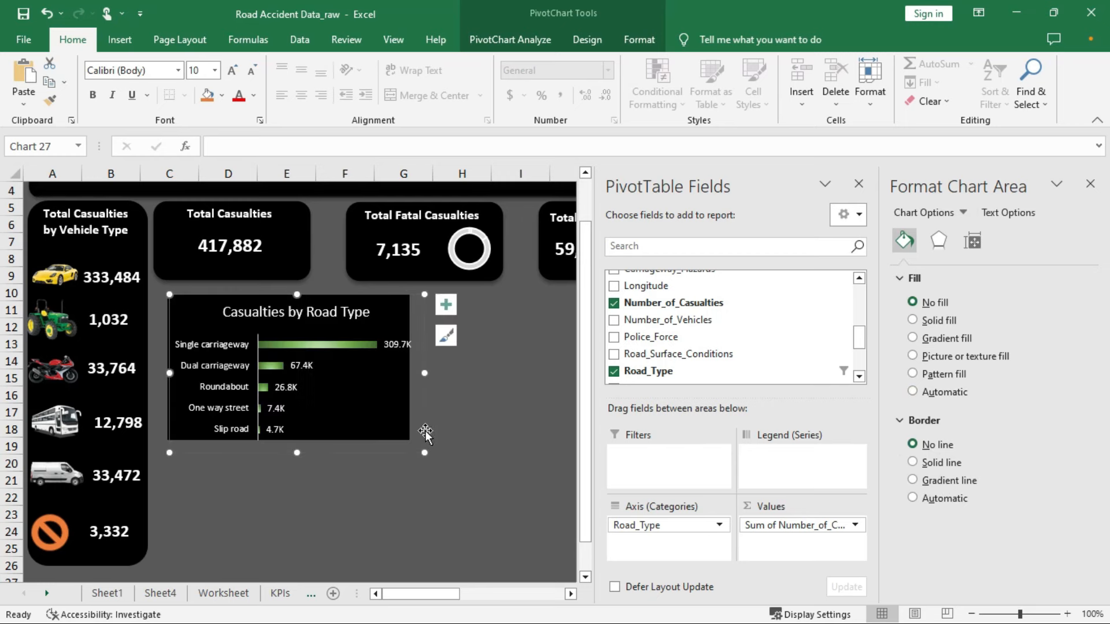
left_click(386, 406)
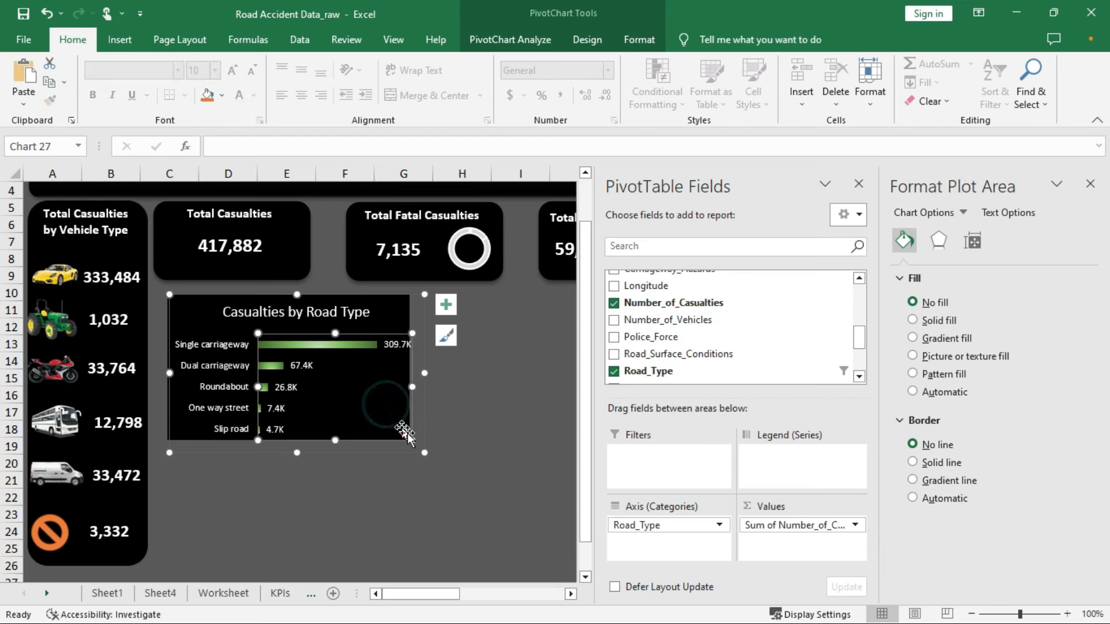
left_click(191, 308)
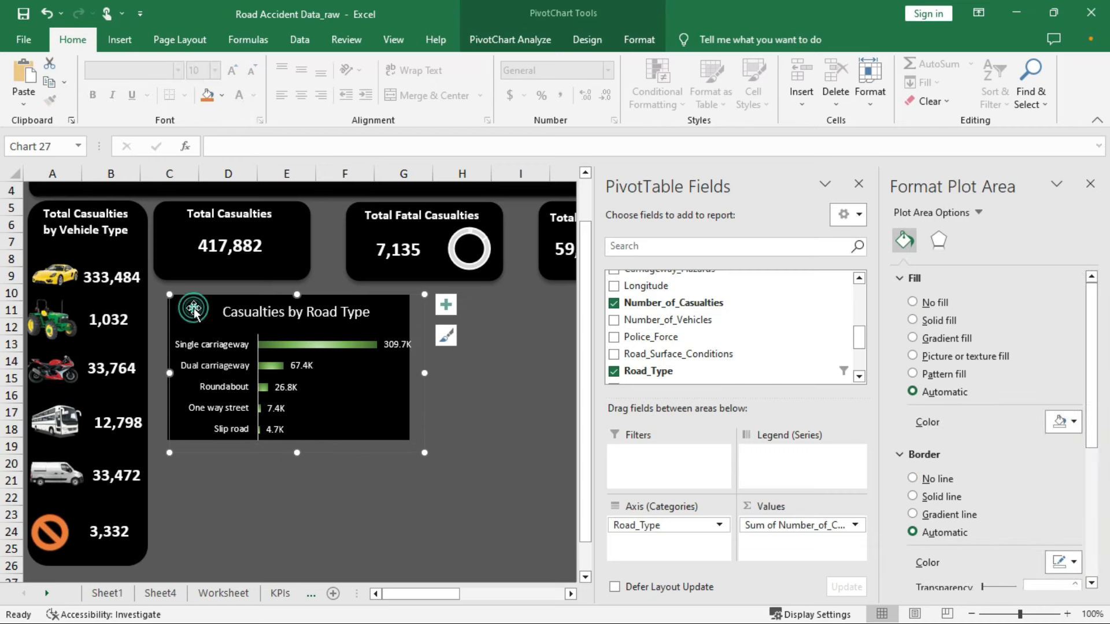
left_click_drag(194, 310, 194, 344)
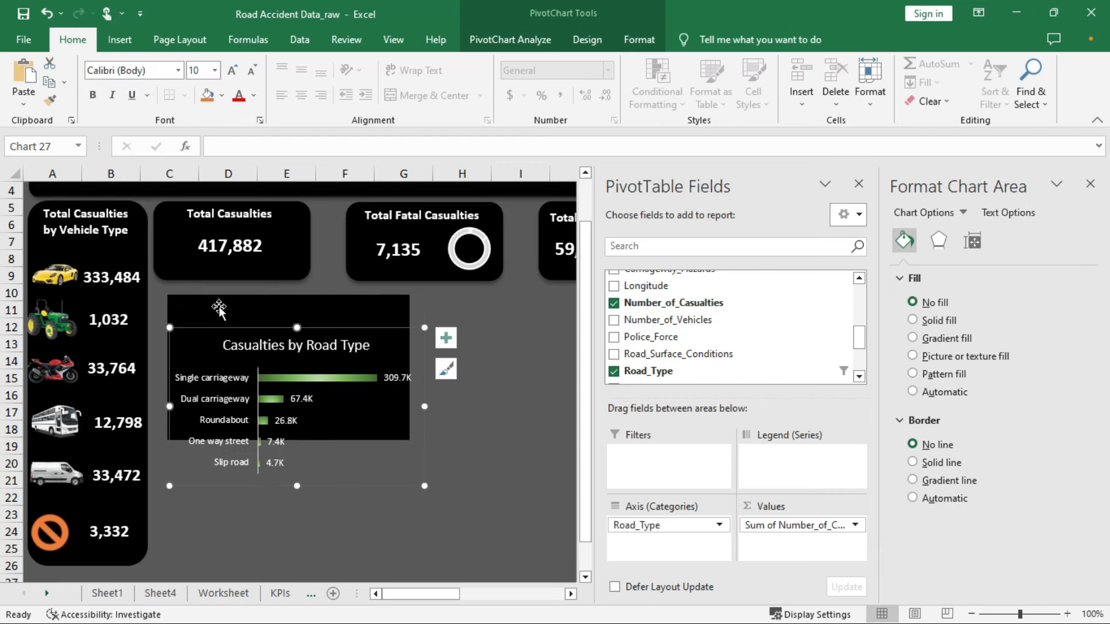
Enlarge the black background rectangle and reposition the chart neatly inside it
left_click(220, 306)
left_click_drag(408, 440, 434, 466)
left_click(353, 403)
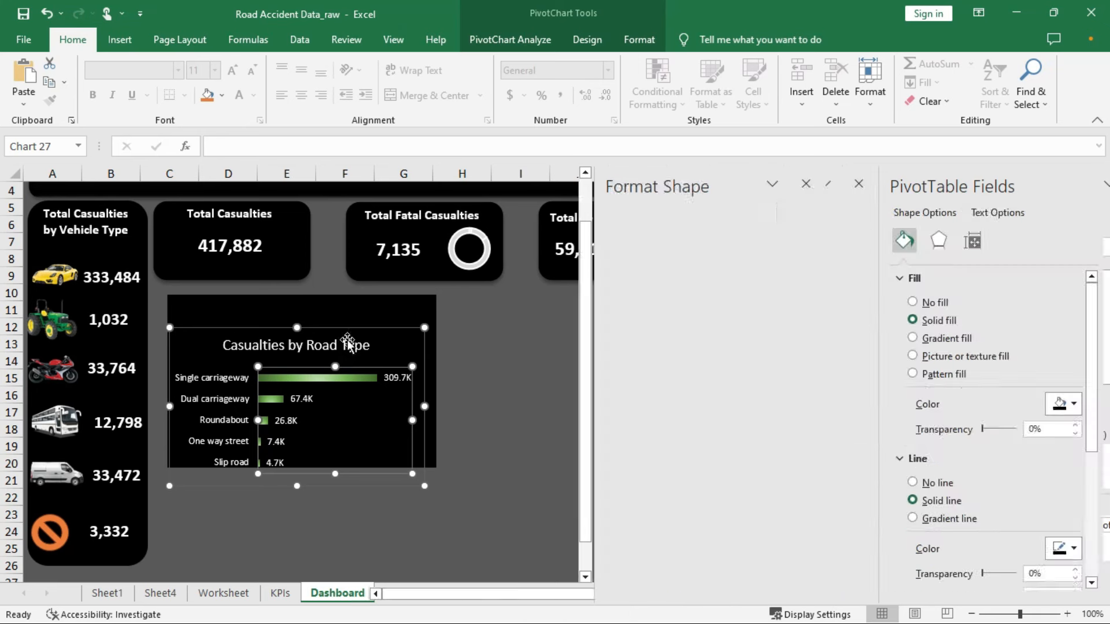
left_click_drag(196, 344, 196, 311)
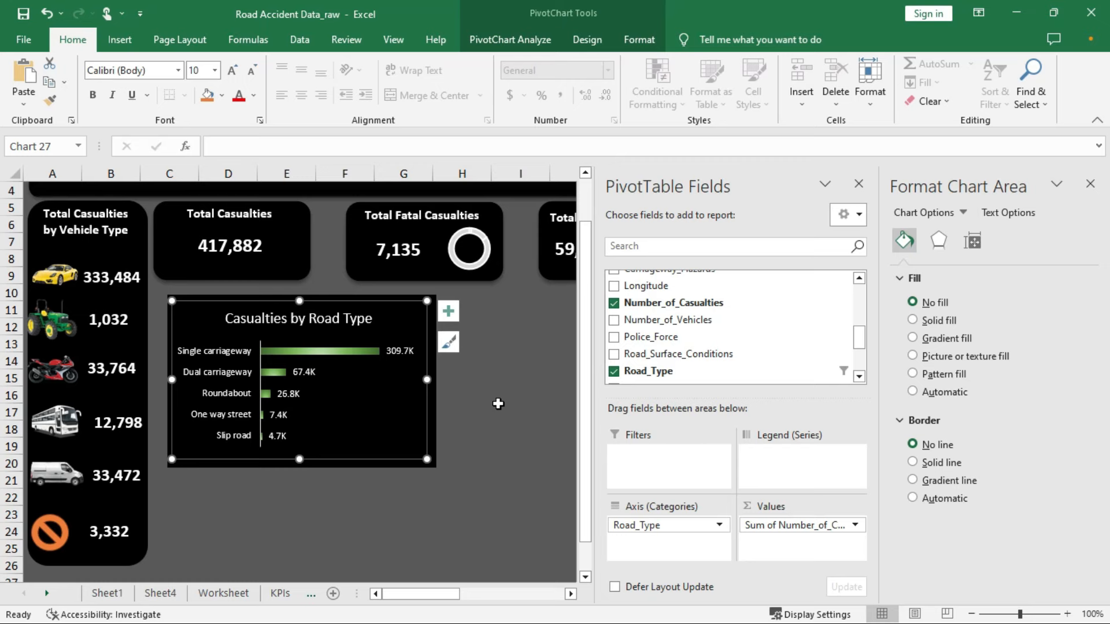
left_click(498, 404)
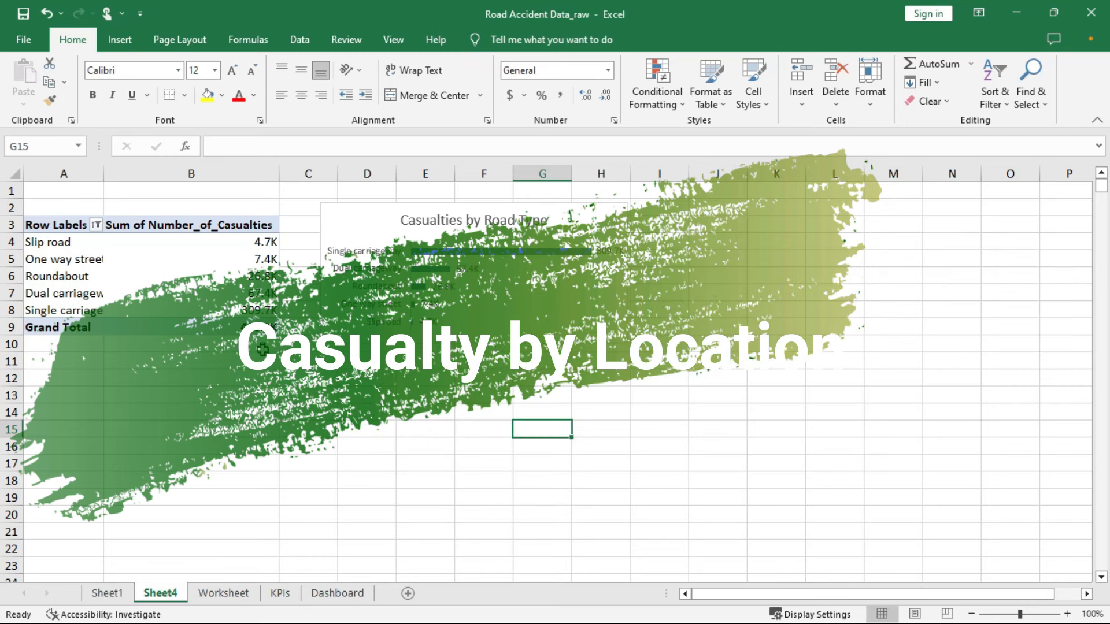
Copy the road-type casualties pivot table and paste the duplicate at cell A13
left_click_drag(35, 225, 231, 325)
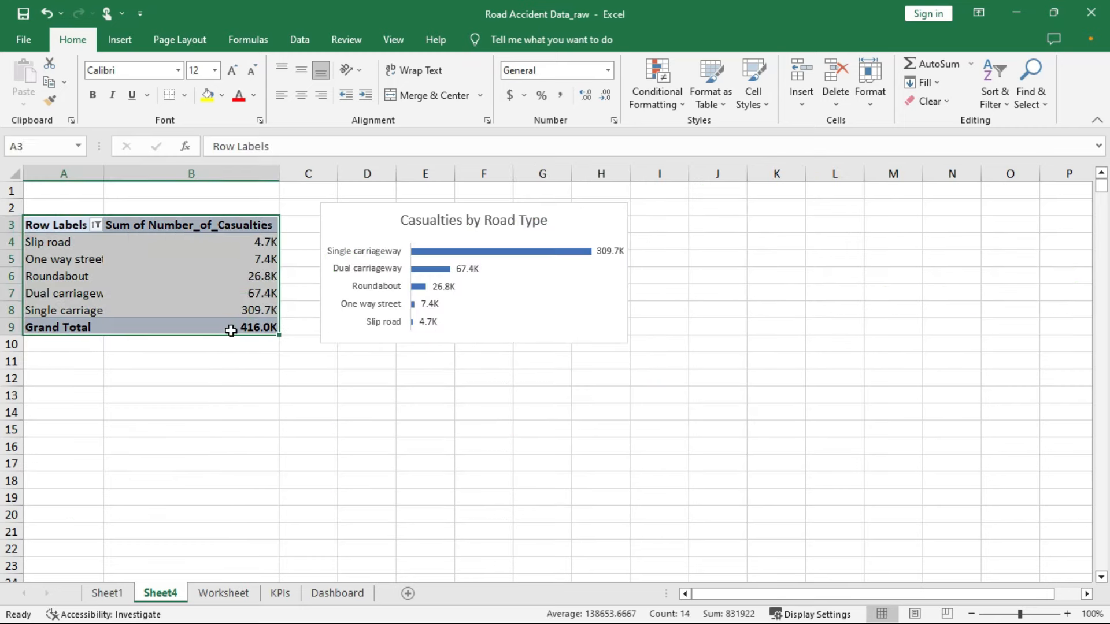
right_click(206, 272)
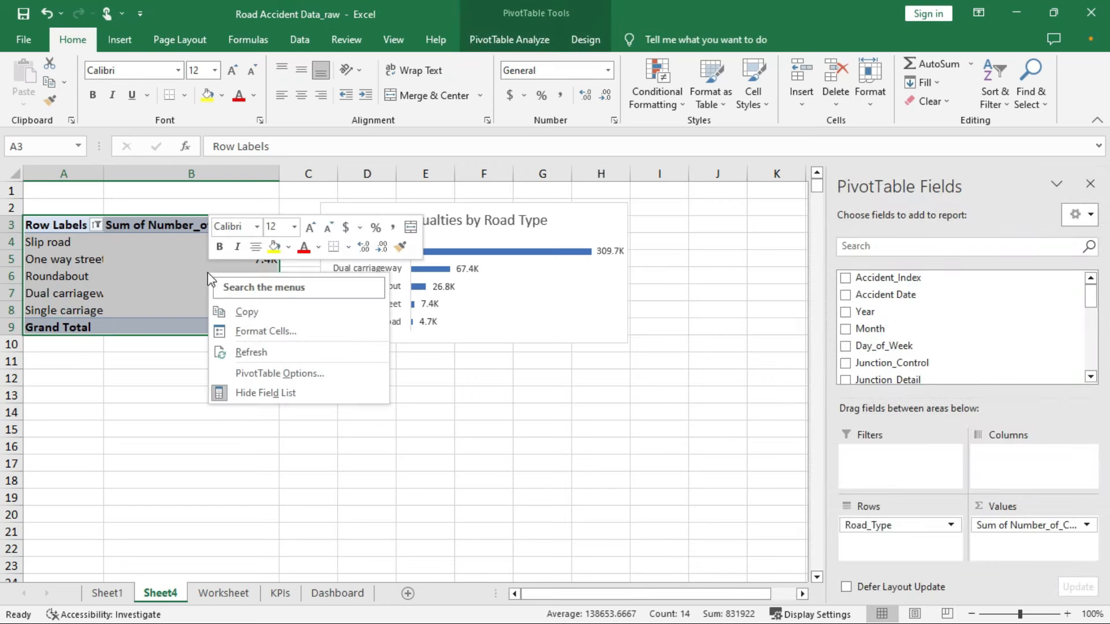
left_click(249, 314)
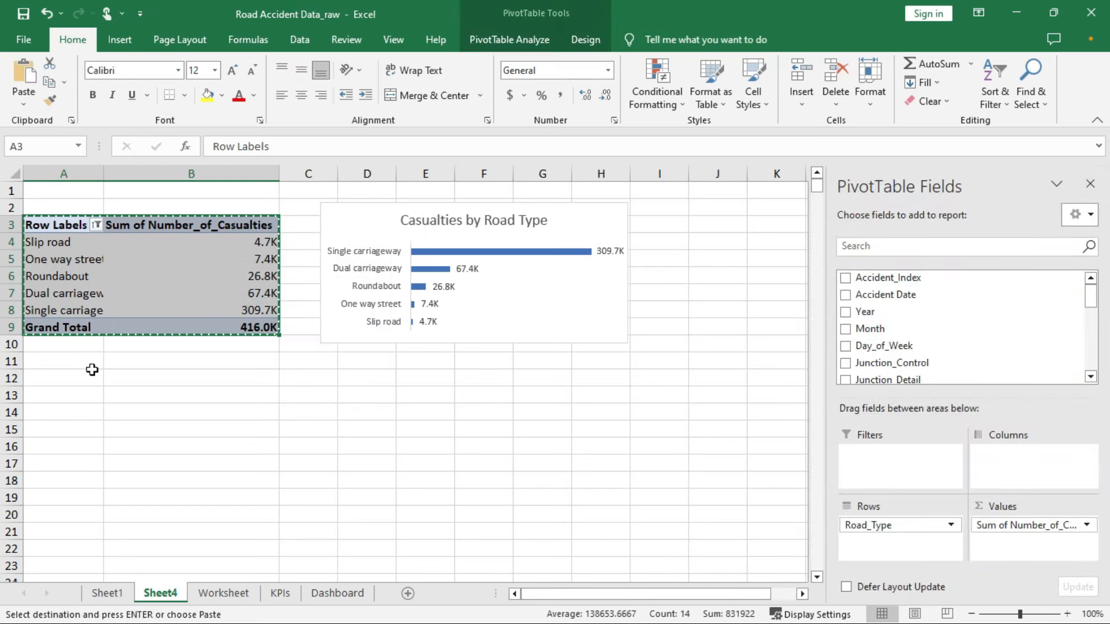
left_click(67, 396)
right_click(68, 395)
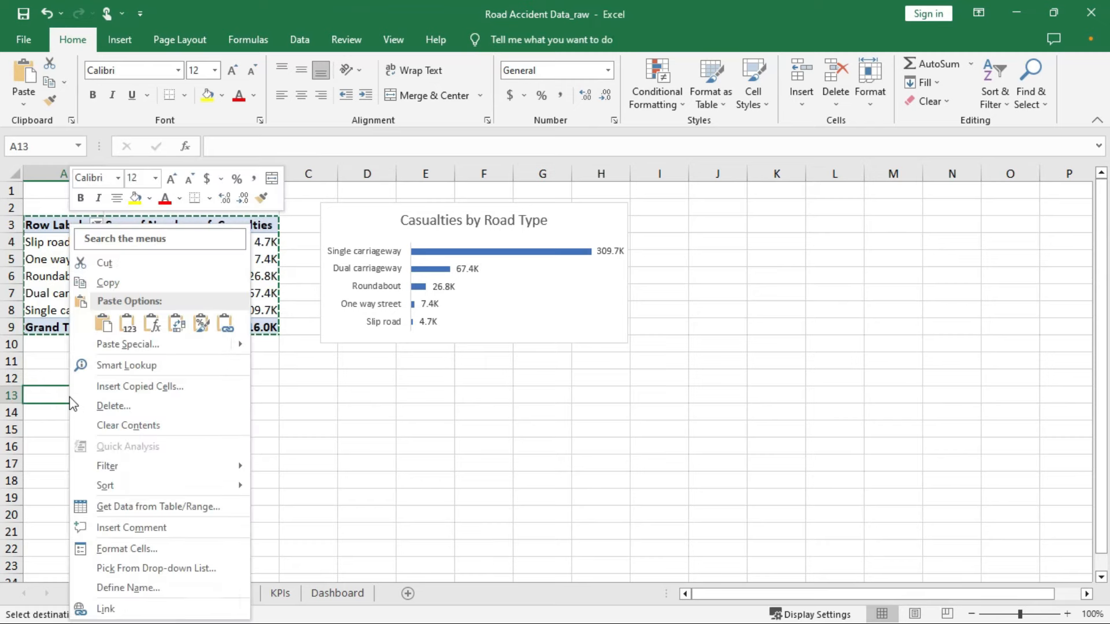
left_click(109, 331)
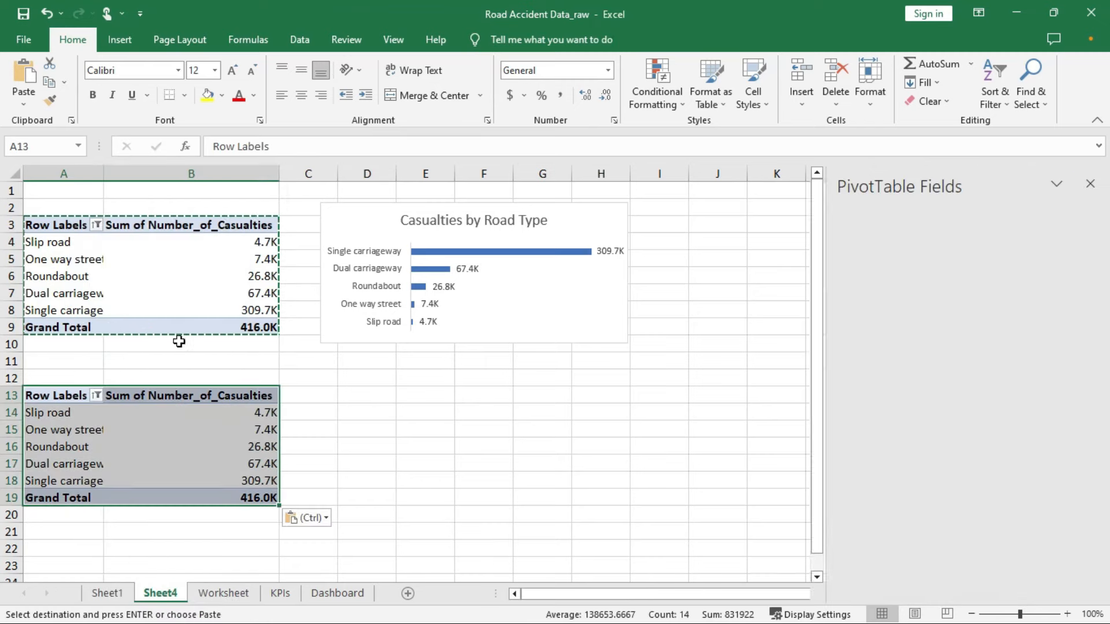
double_click(300, 344)
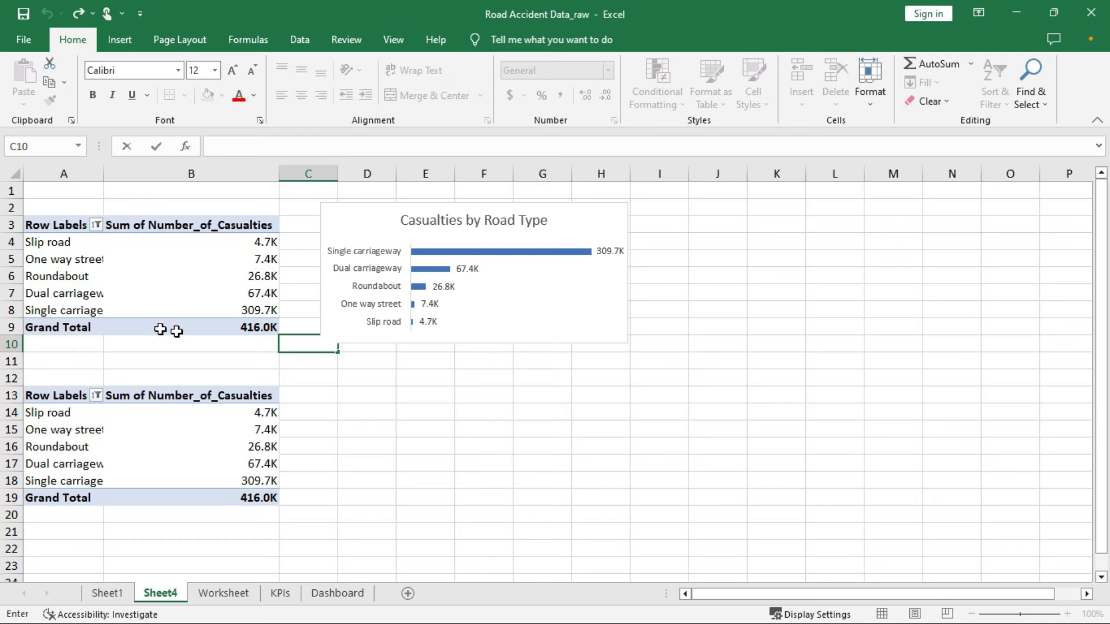
left_click(78, 428)
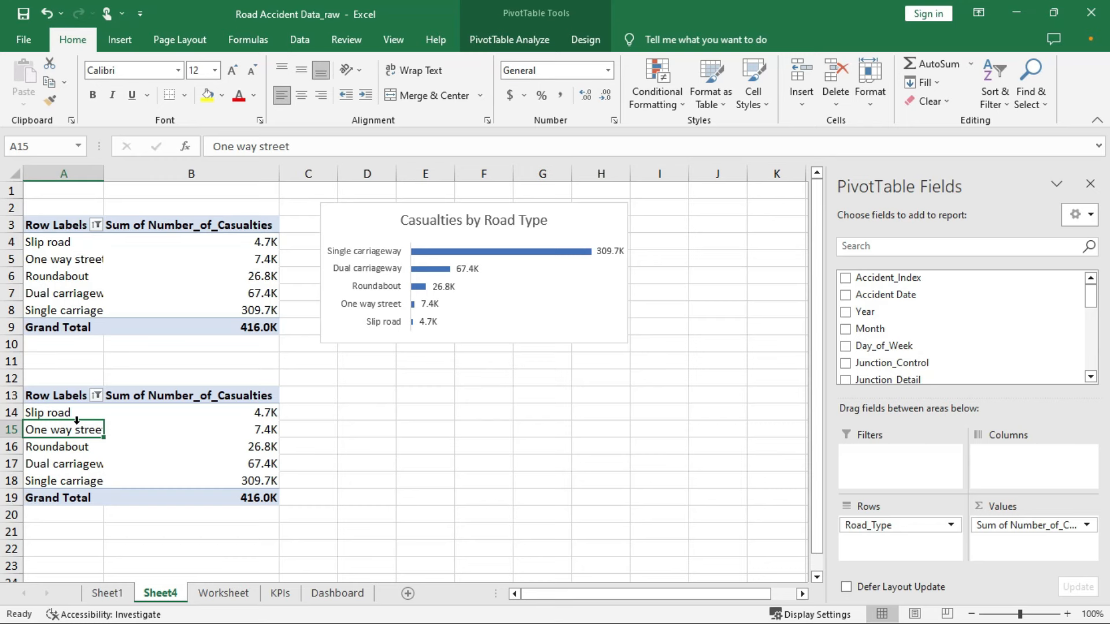
Search the field list for 'ur' and replace Road_Type with Urban_or_Rural_Area in the copied pivot's rows
left_click(998, 252)
left_click(997, 250)
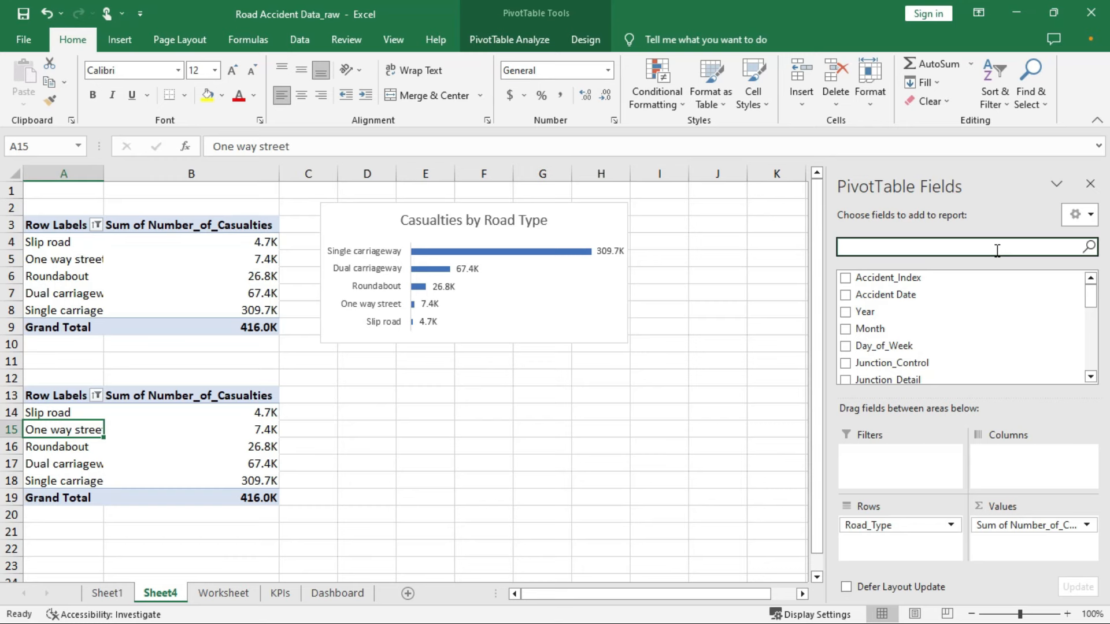
type("ur")
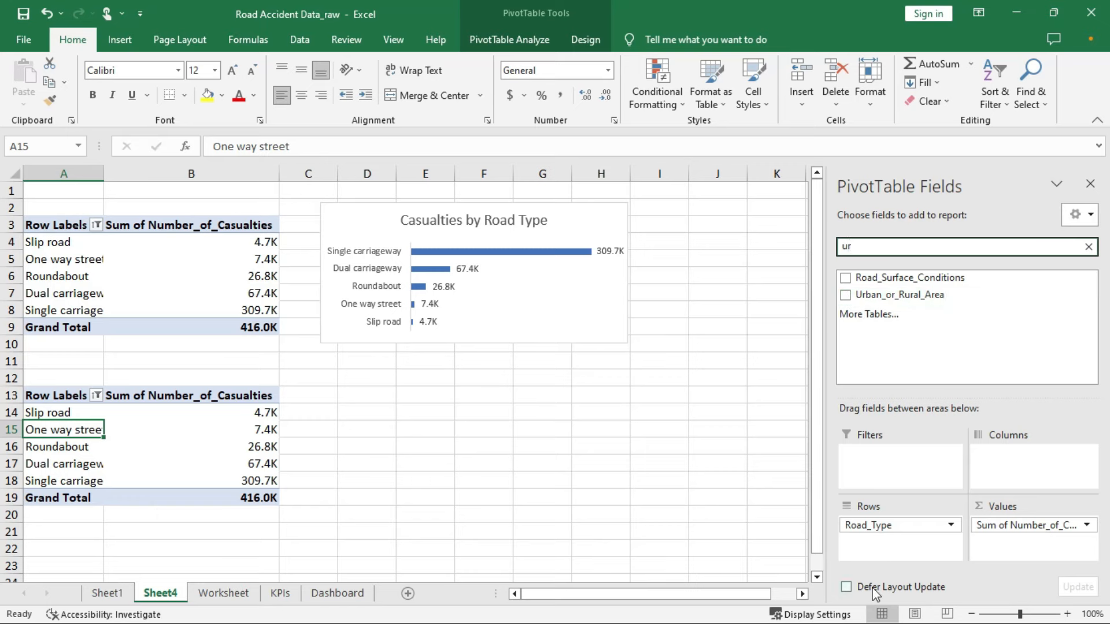
left_click_drag(883, 526, 965, 370)
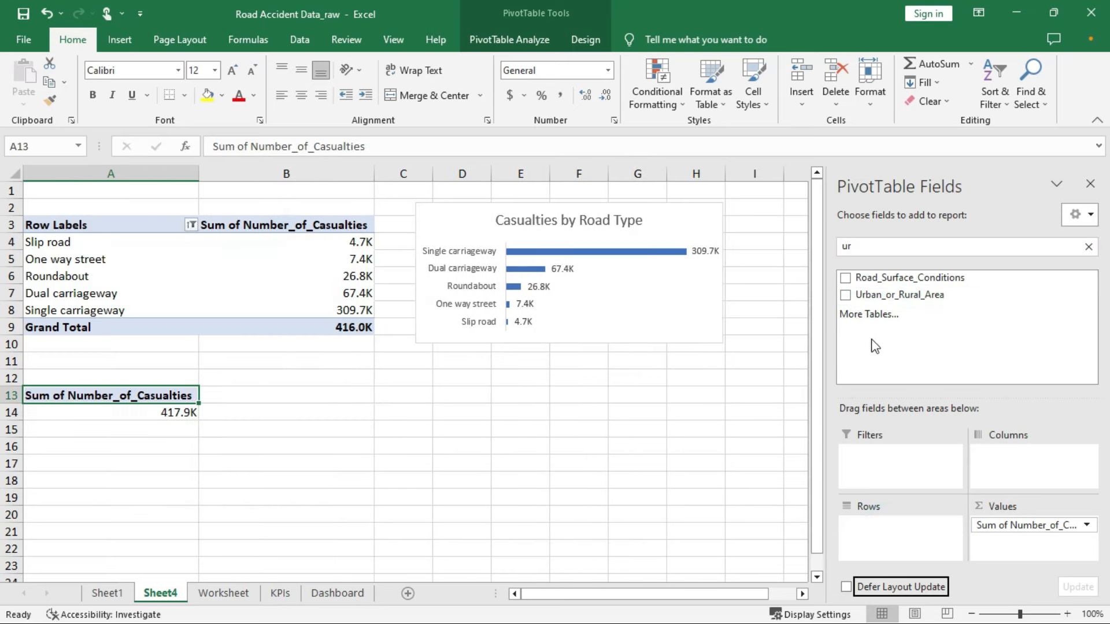
left_click(845, 296)
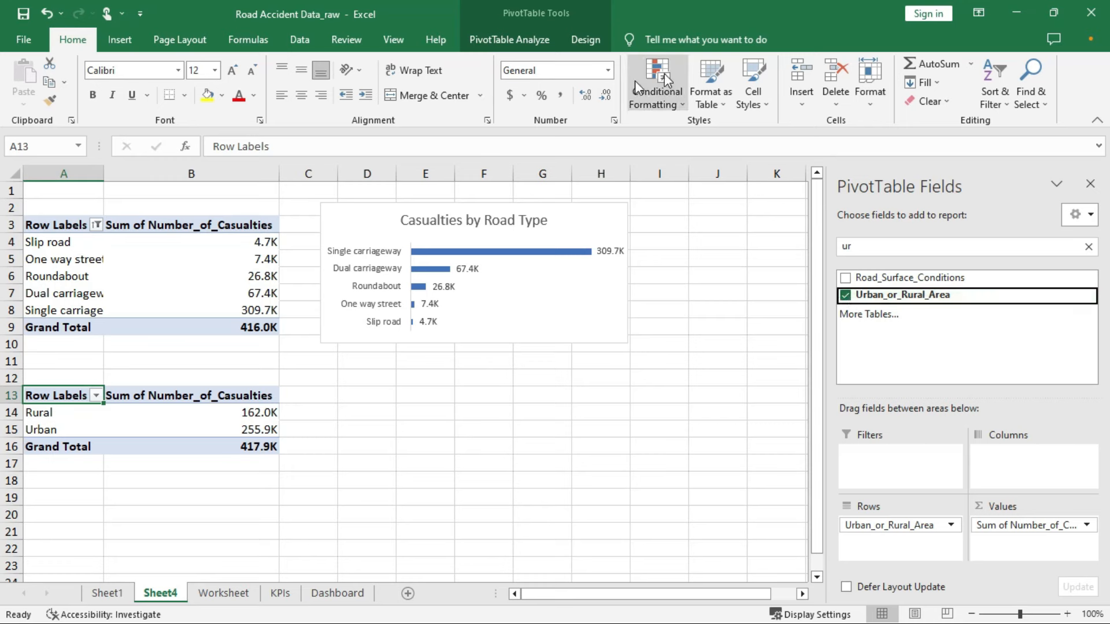
left_click(234, 417)
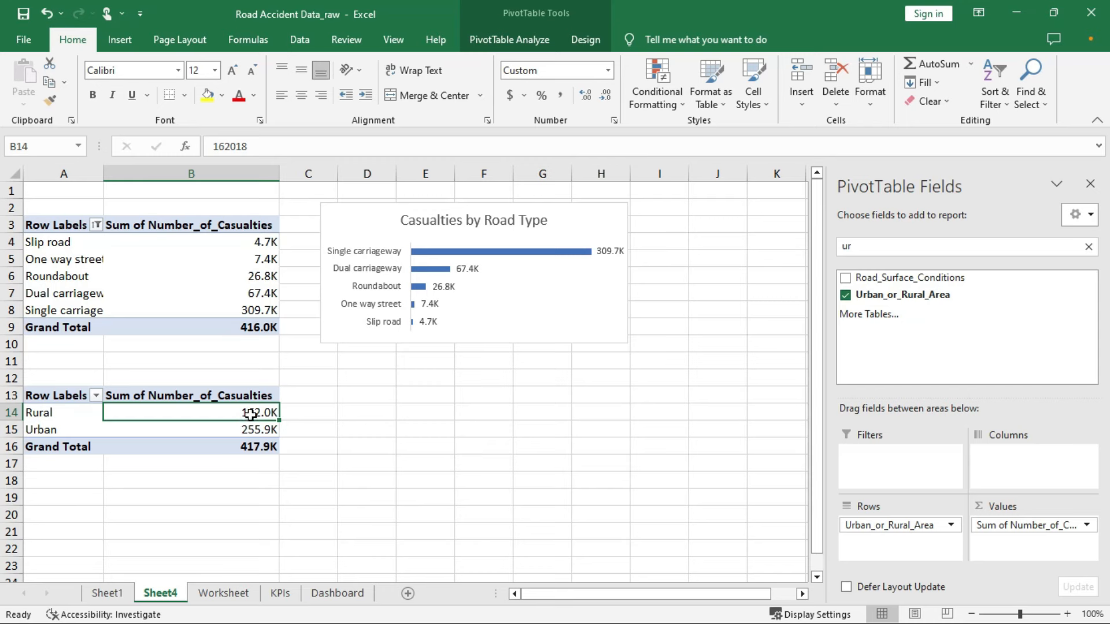
Insert a doughnut PivotChart from the Urban_or_Rural_Area pivot table
left_click(511, 38)
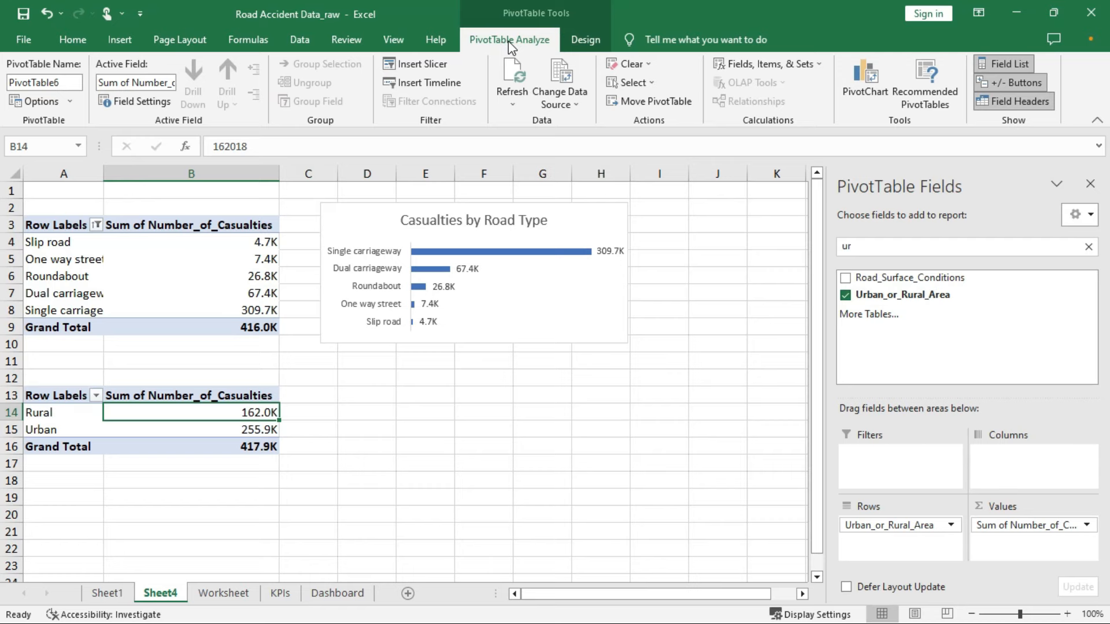
left_click(869, 78)
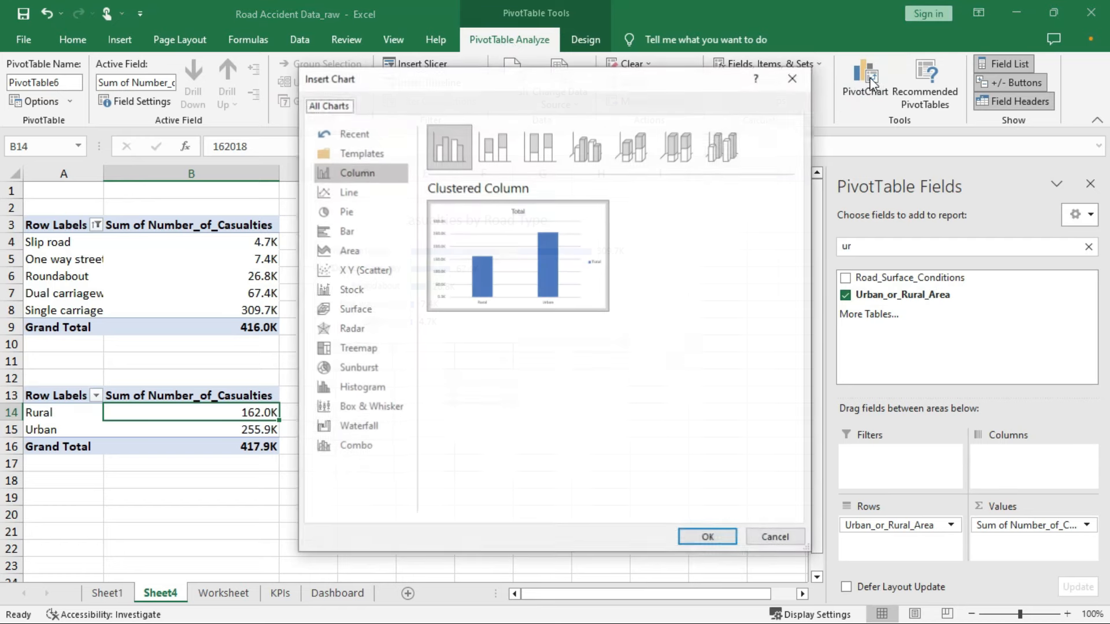
left_click(340, 215)
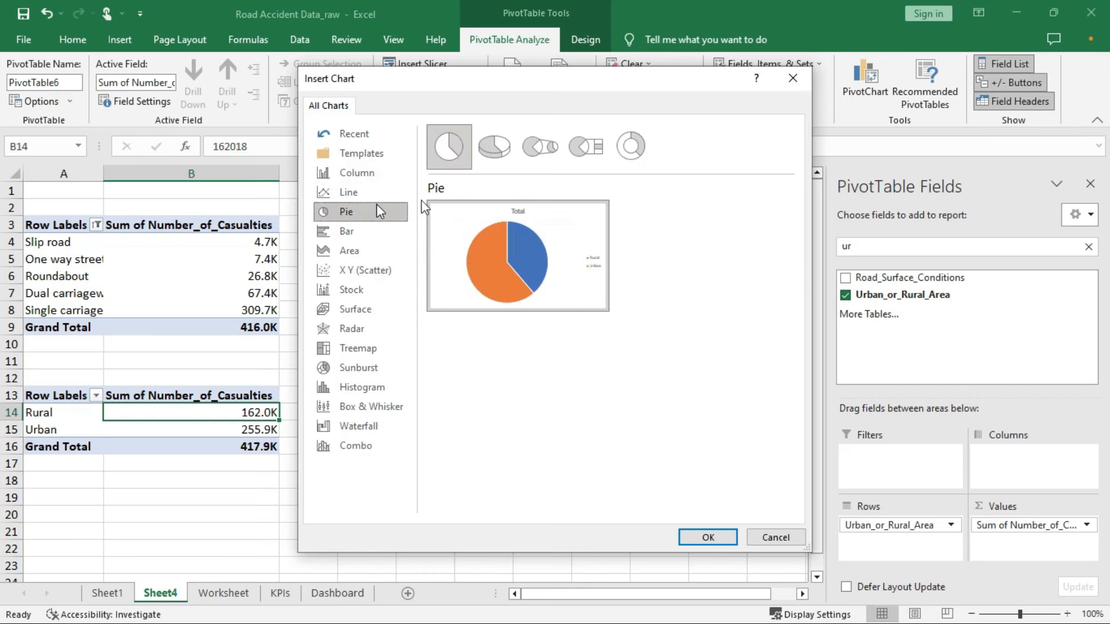
left_click(650, 152)
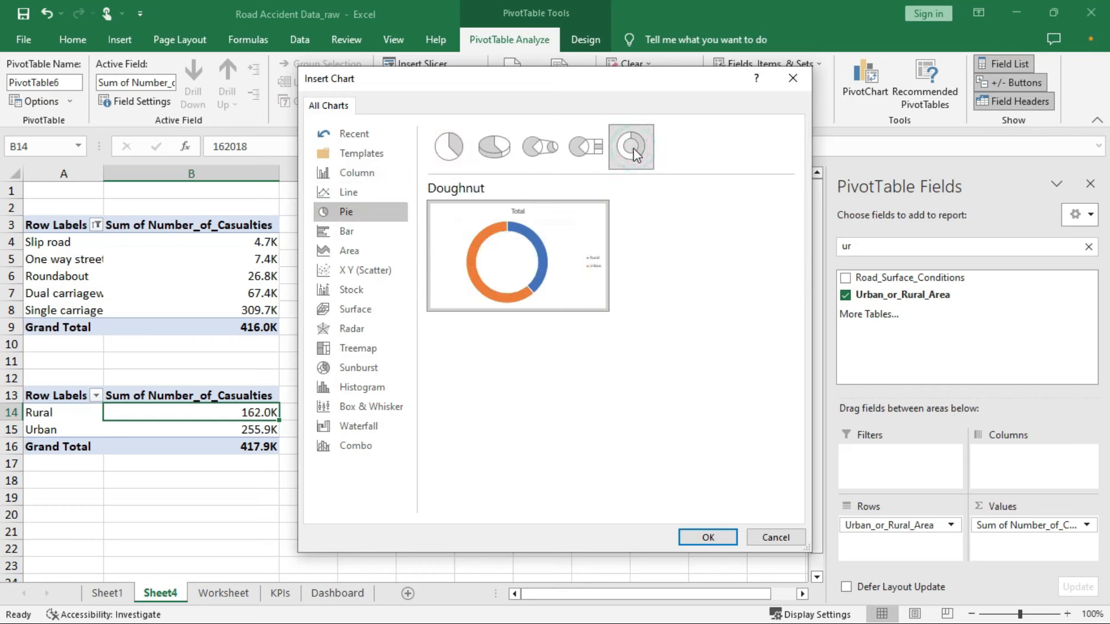
double_click(539, 237)
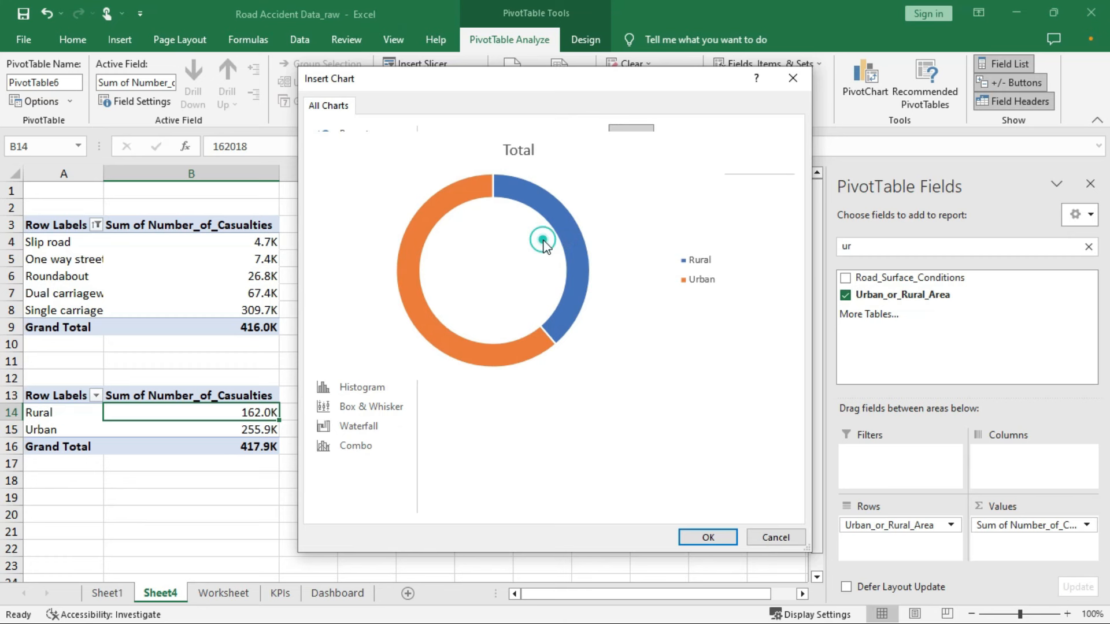
Place the doughnut under the bar chart, resized to about 2.58 by 3.91 inches
left_click_drag(505, 286, 620, 377)
left_click_drag(714, 353, 630, 379)
left_click_drag(566, 403, 543, 369)
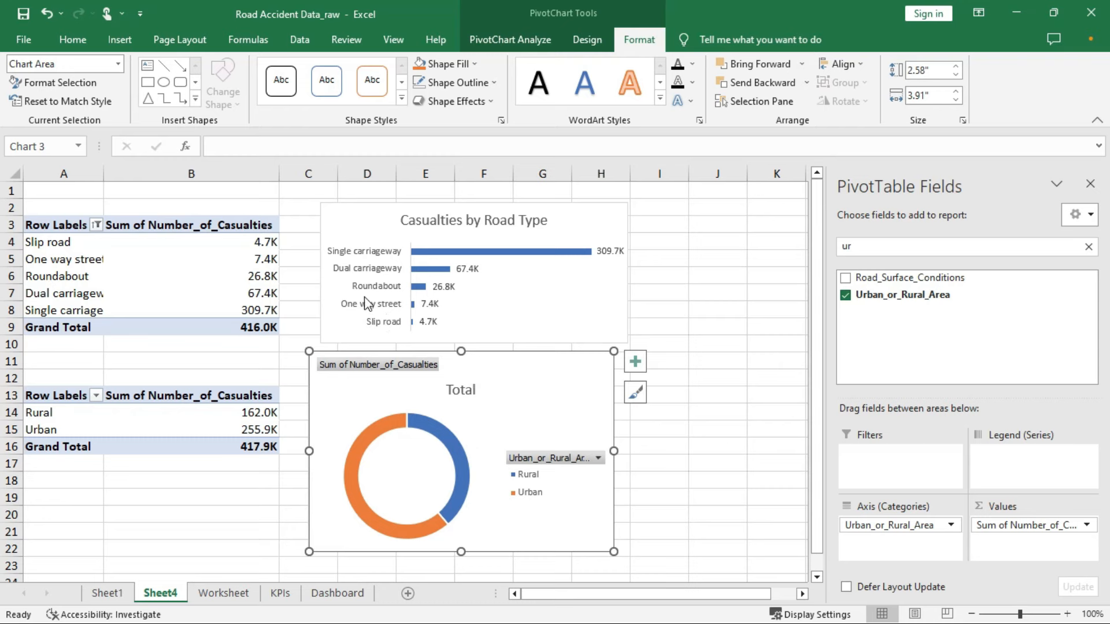
Hide all field buttons on the doughnut and replace the title Total with 'Casualties by Location'
right_click(370, 373)
left_click(425, 550)
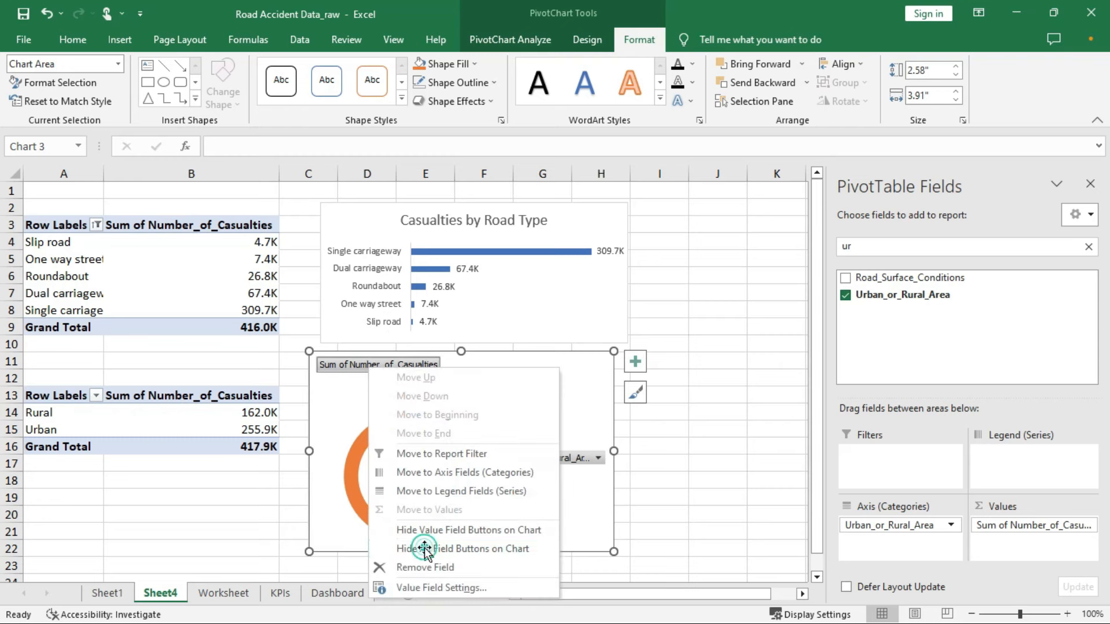
left_click(460, 373)
double_click(472, 371)
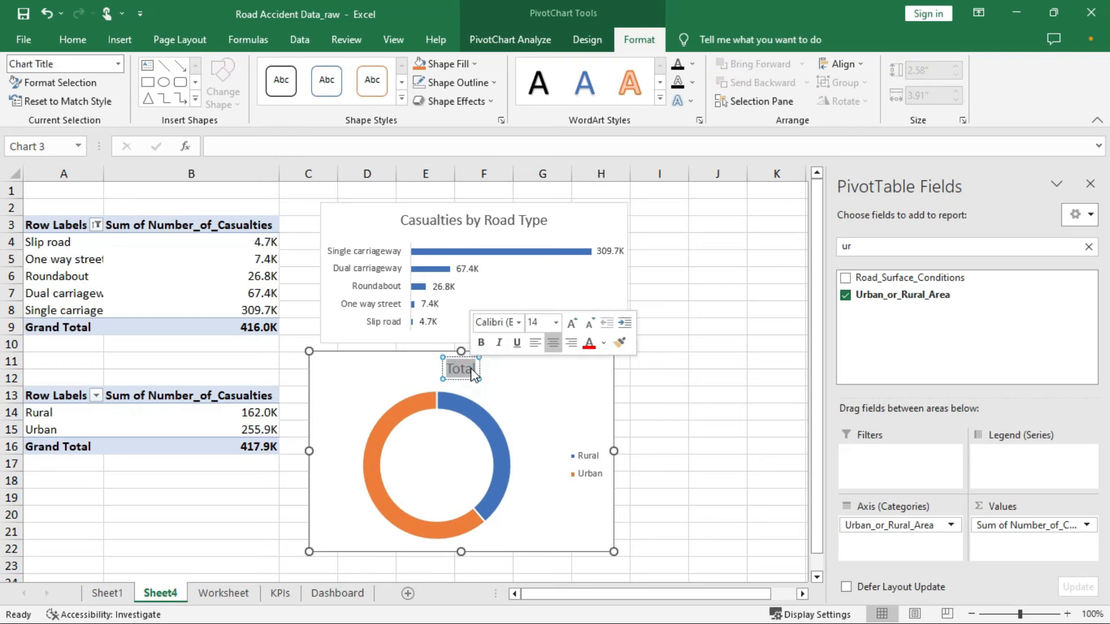
type("Casua")
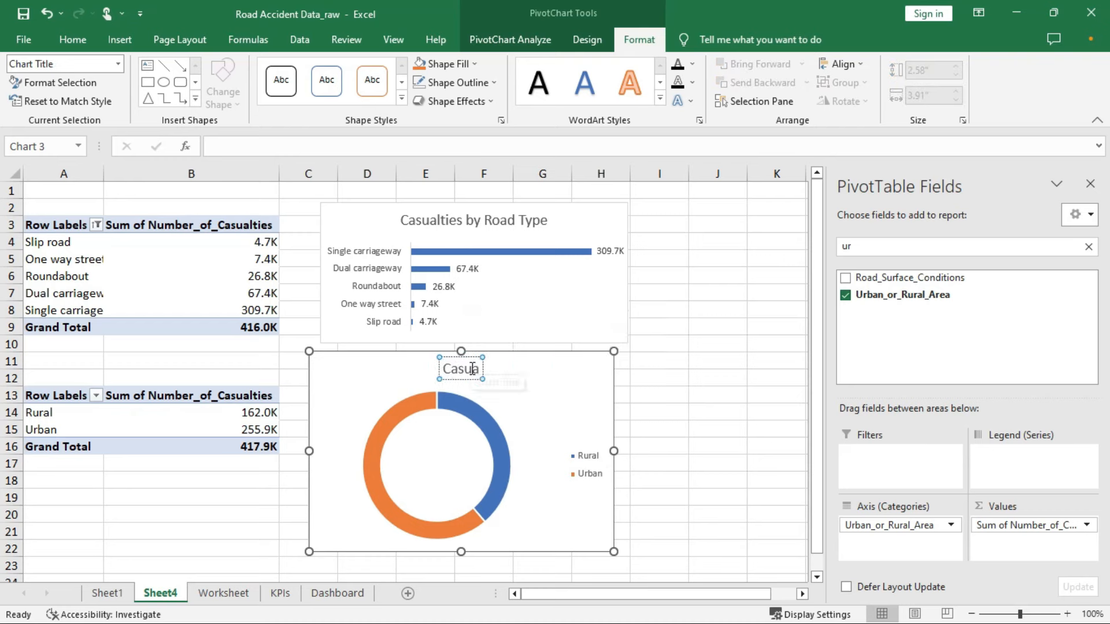
type("lties by")
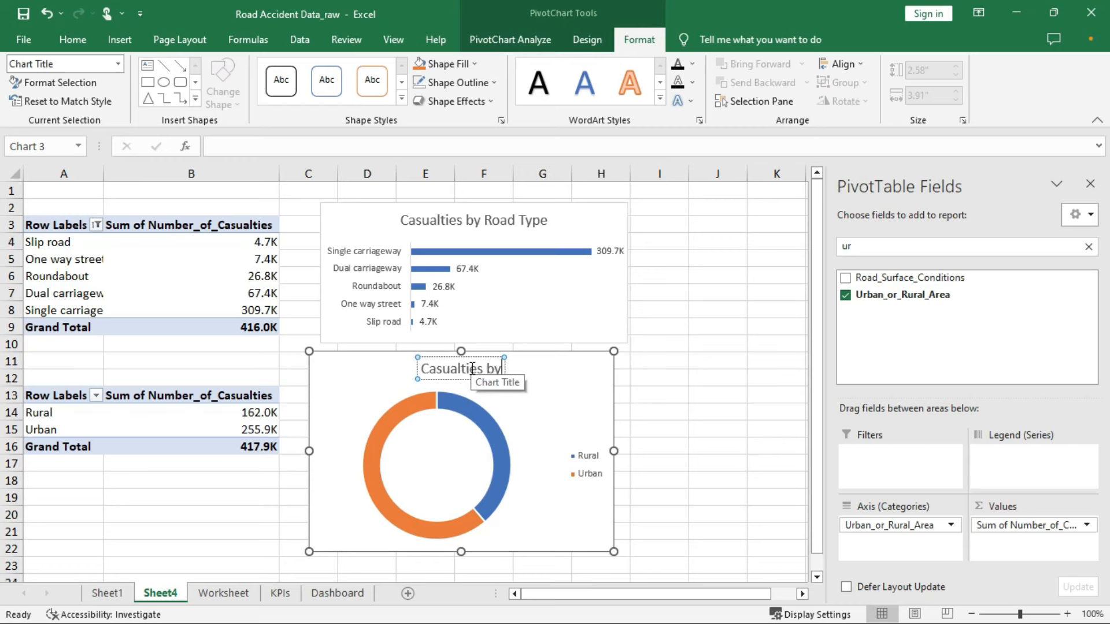
type(" Location")
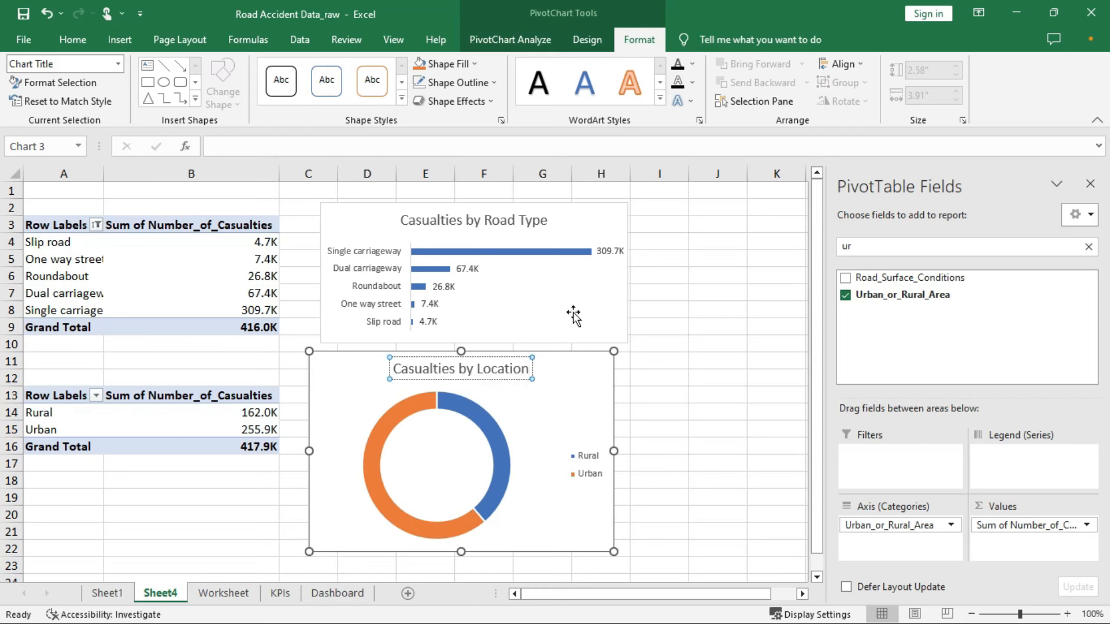
left_click(601, 387)
Turn on data labels for the doughnut and place its legend at the top
left_click(640, 368)
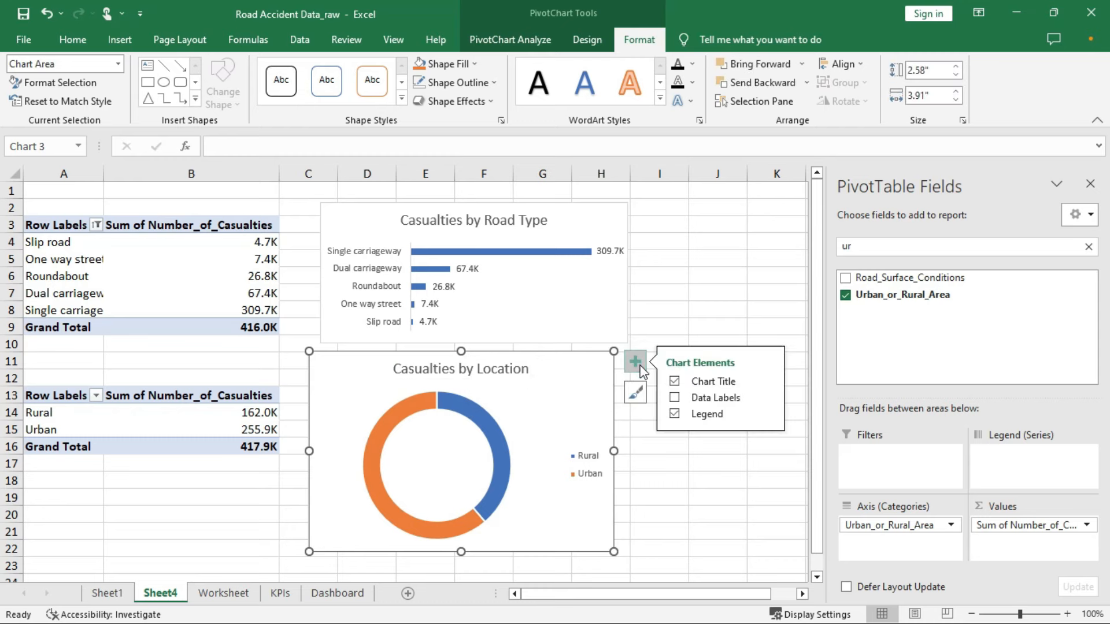
left_click(675, 398)
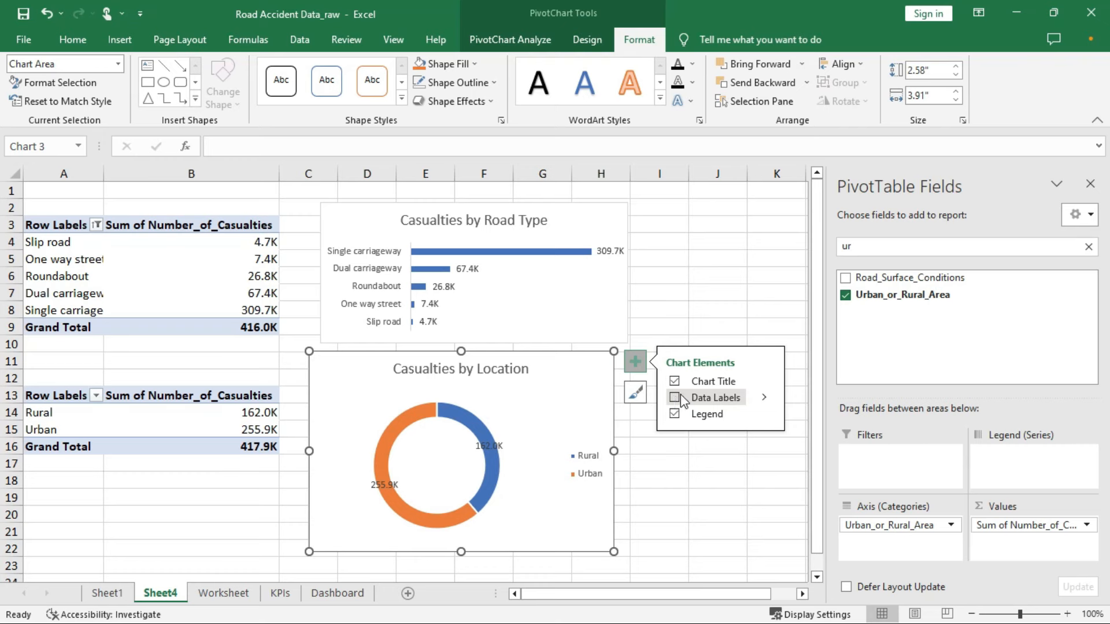
left_click(674, 398)
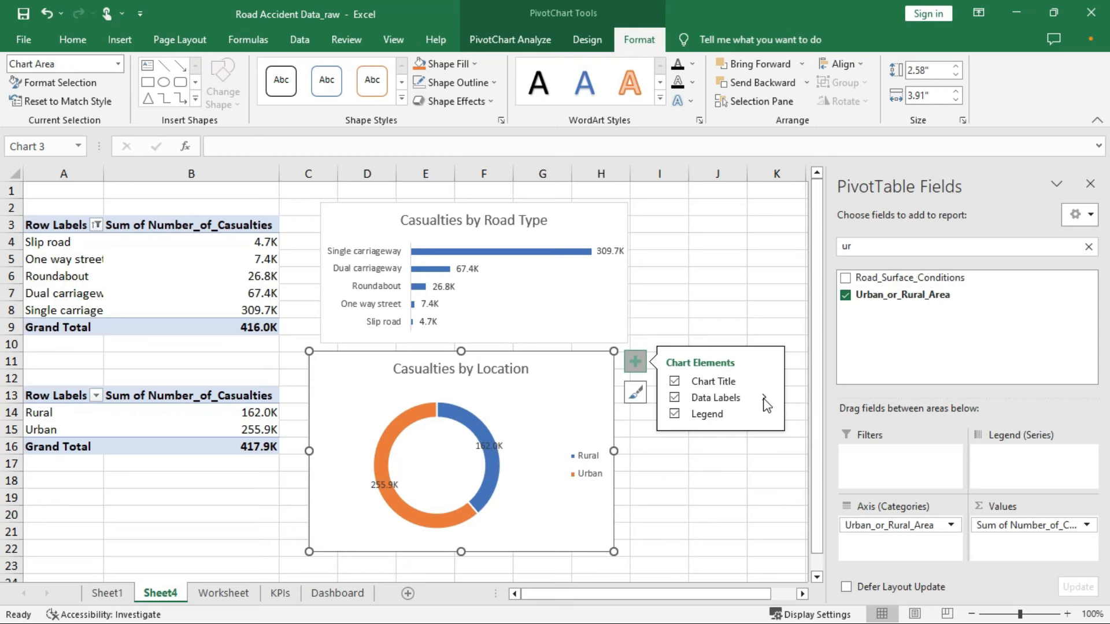
left_click(765, 414)
left_click(836, 439)
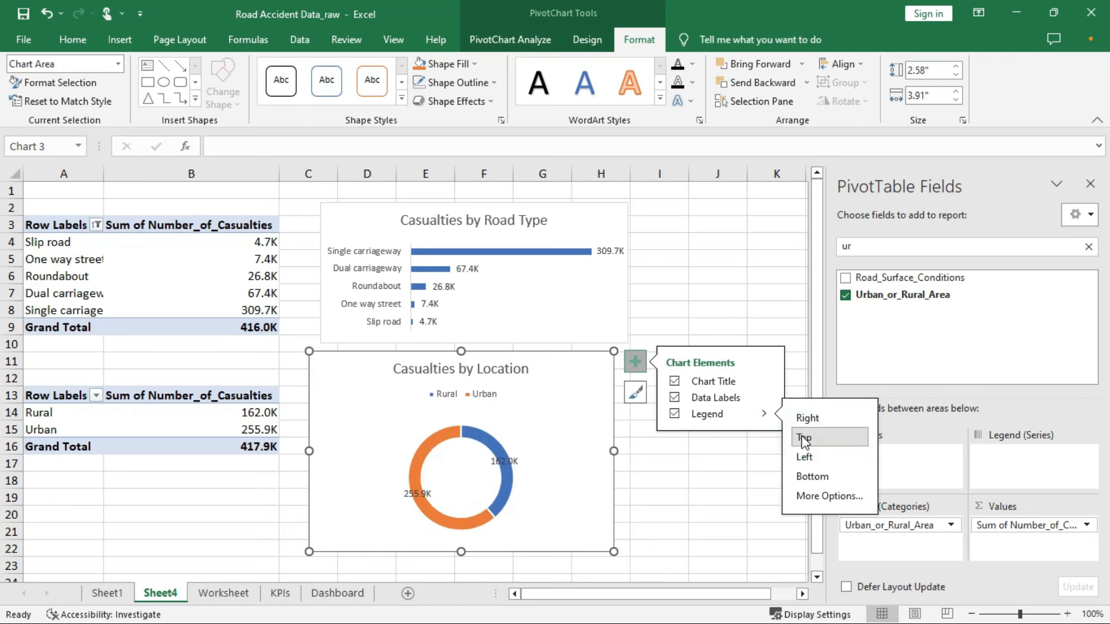
Add percentages to the doughnut's data labels, showing 39% Rural and 61% Urban
left_click(765, 399)
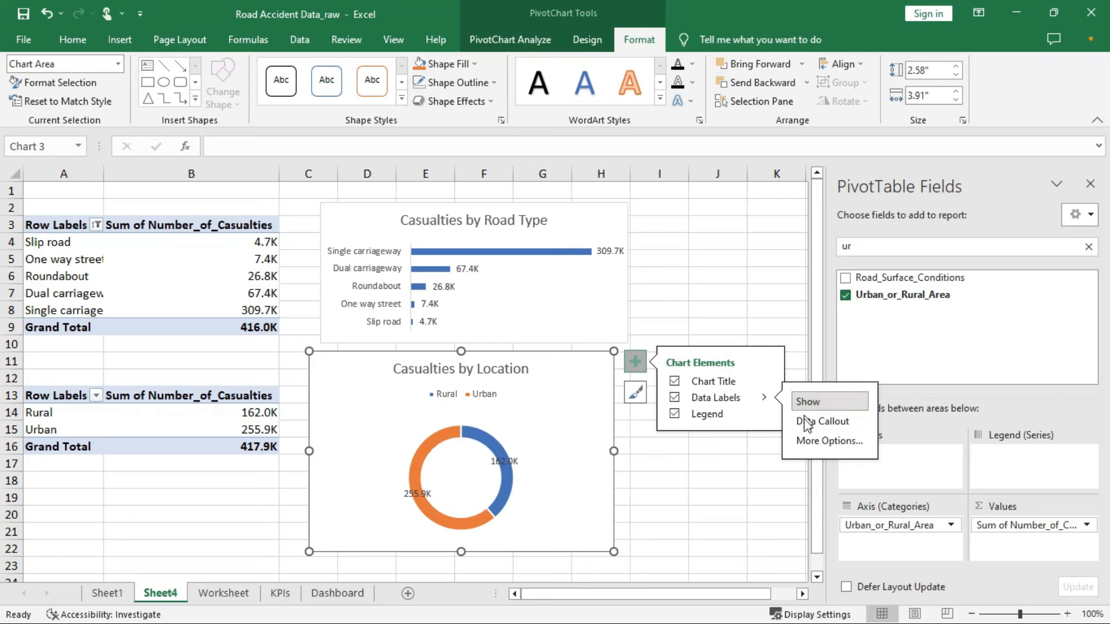
left_click(827, 443)
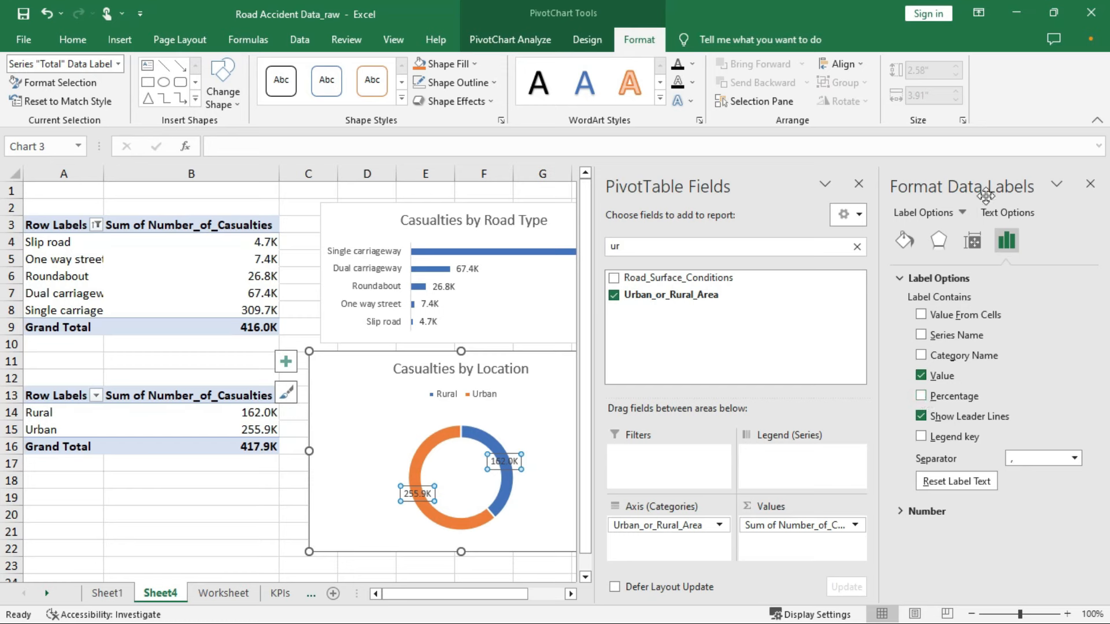
left_click(921, 396)
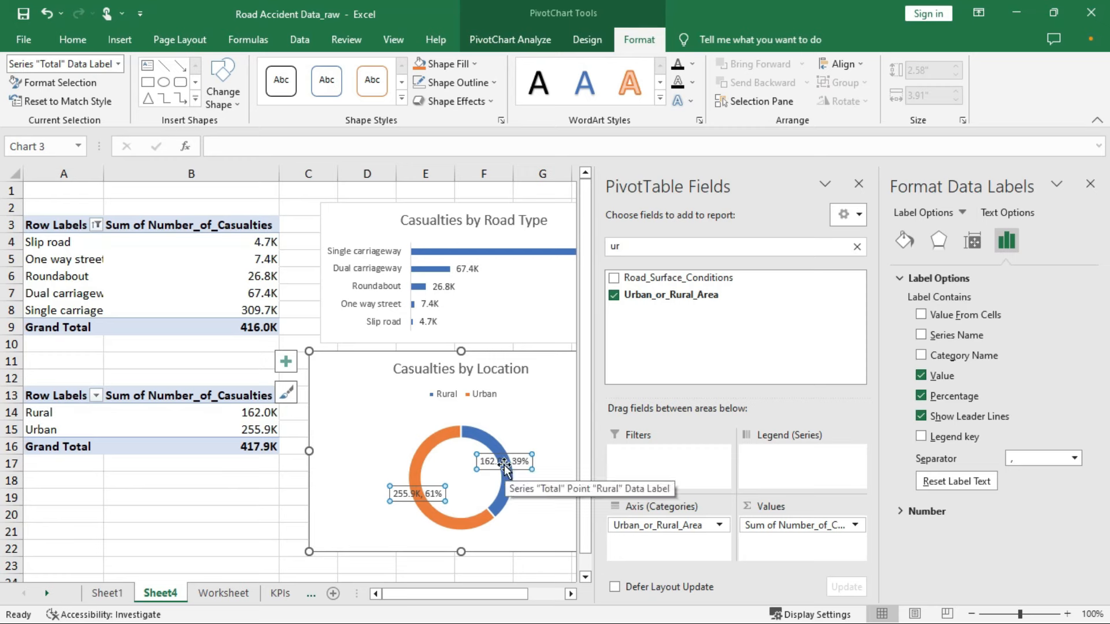
left_click(1091, 188)
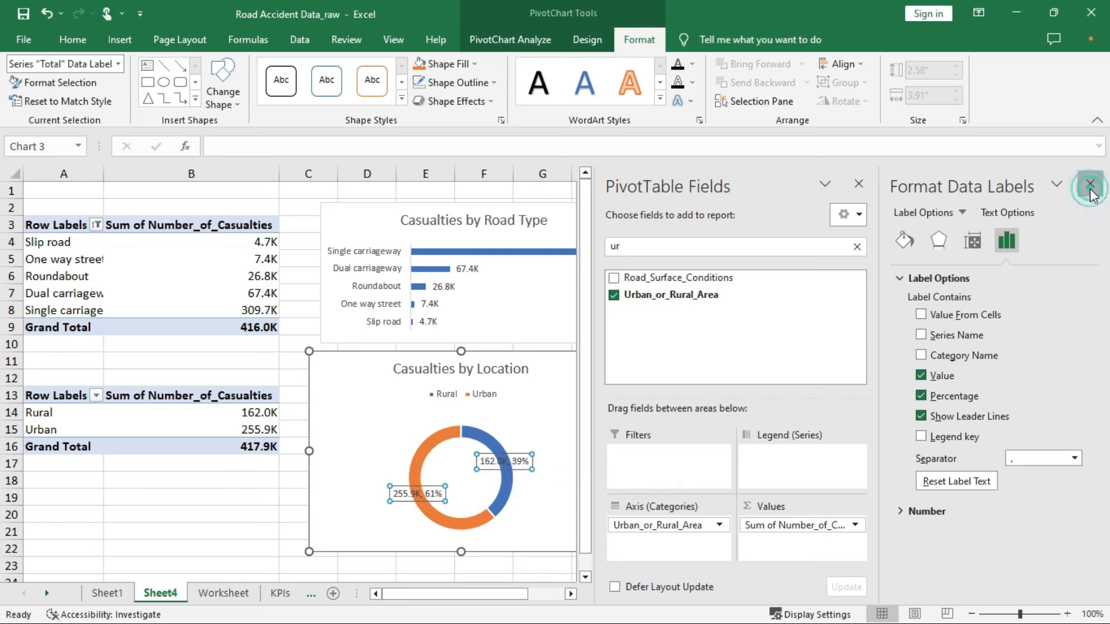
left_click(569, 375)
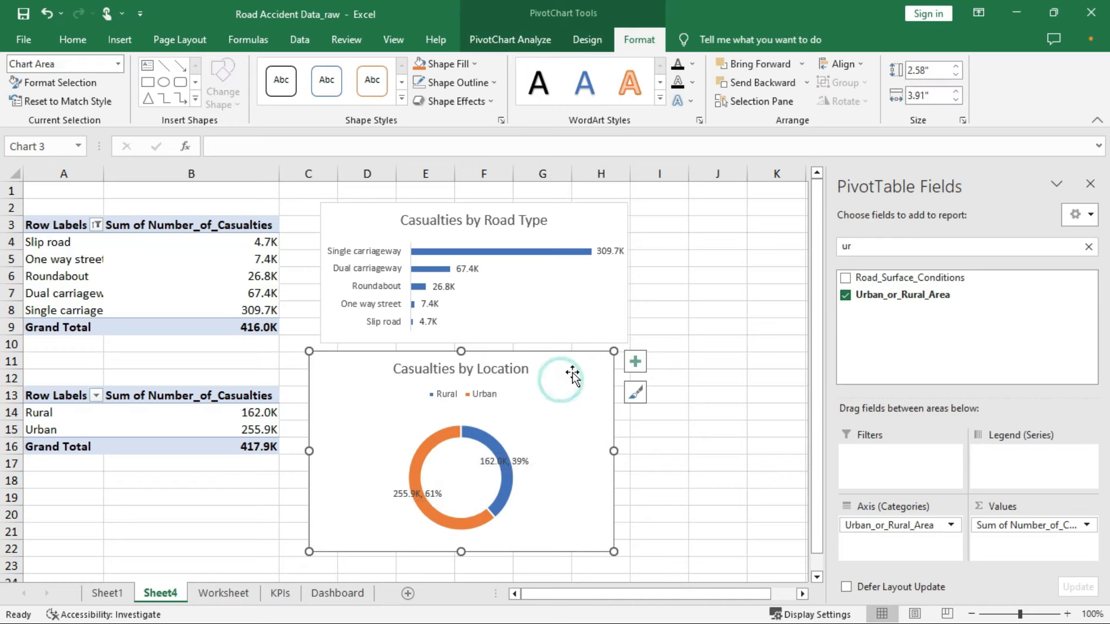
Copy the Casualties by Location chart and go to the Dashboard, undoing an accidental road-type chart resize
right_click(572, 373)
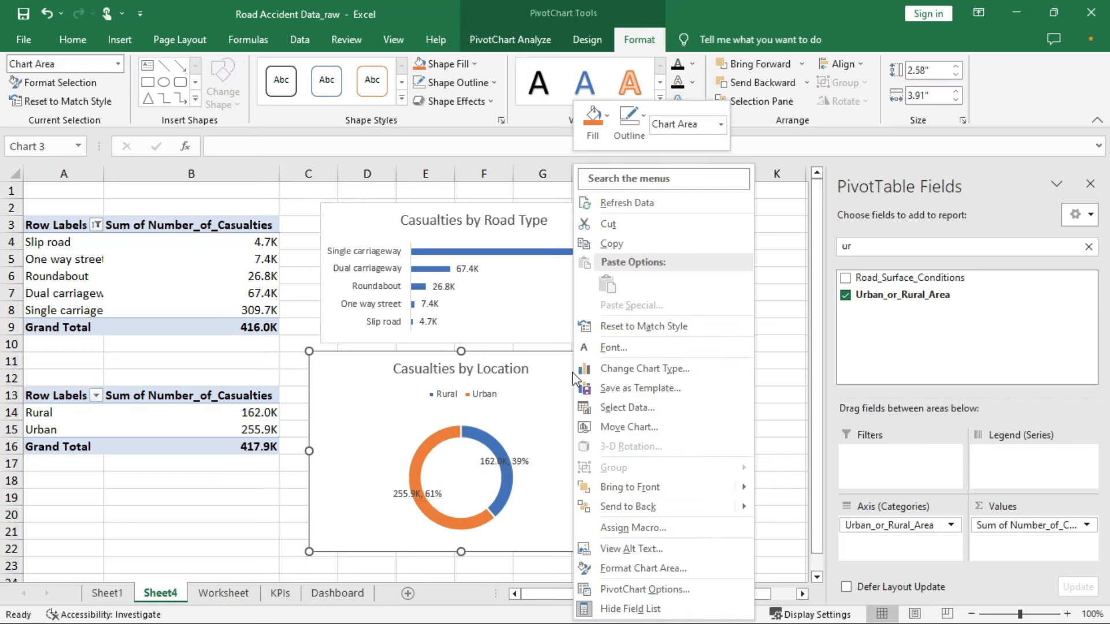
left_click(615, 244)
left_click(325, 595)
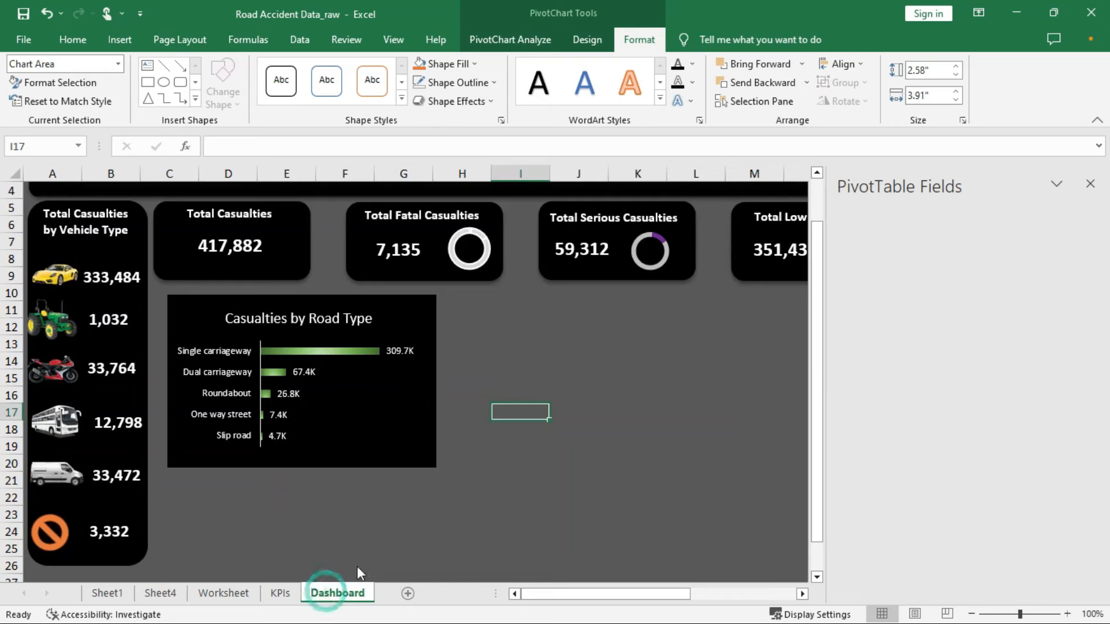
left_click(435, 299)
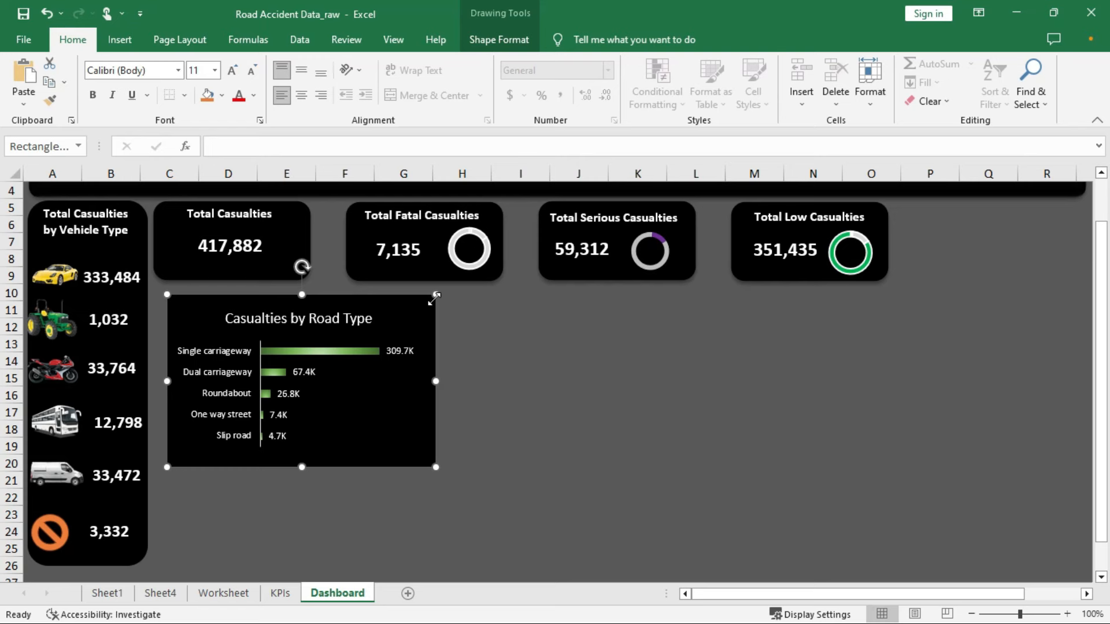
left_click_drag(426, 301, 525, 314)
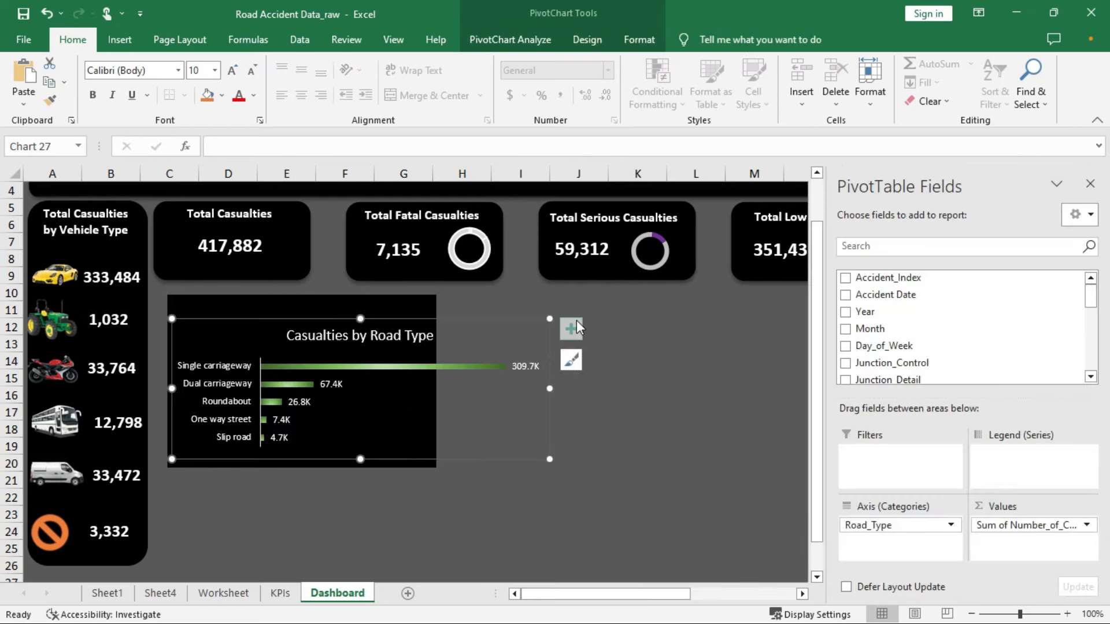
key("ctrl+z")
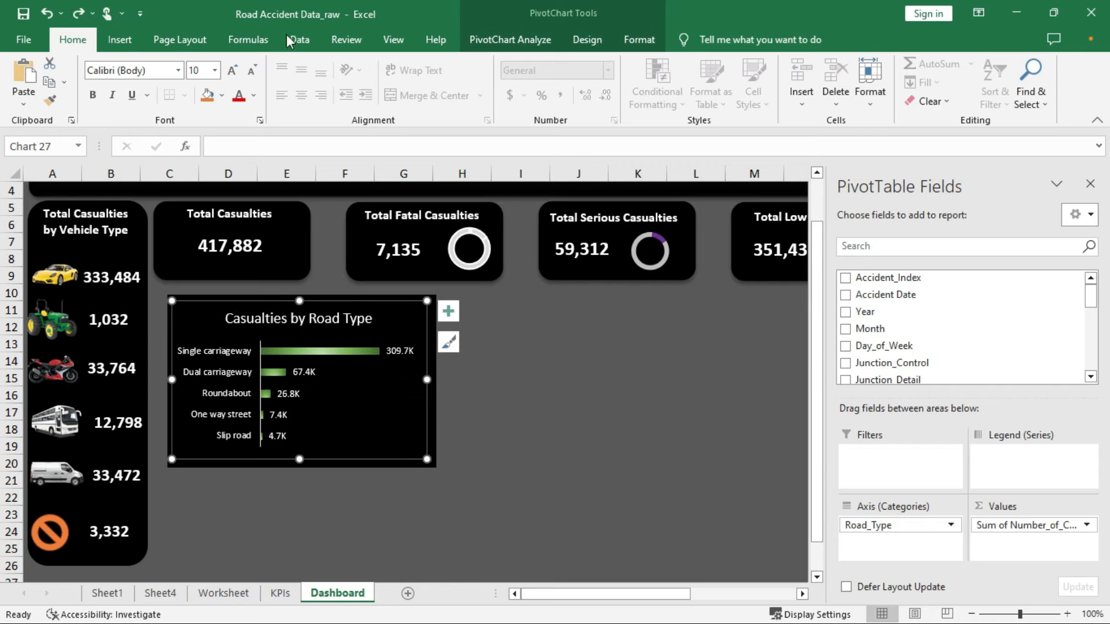
left_click(163, 40)
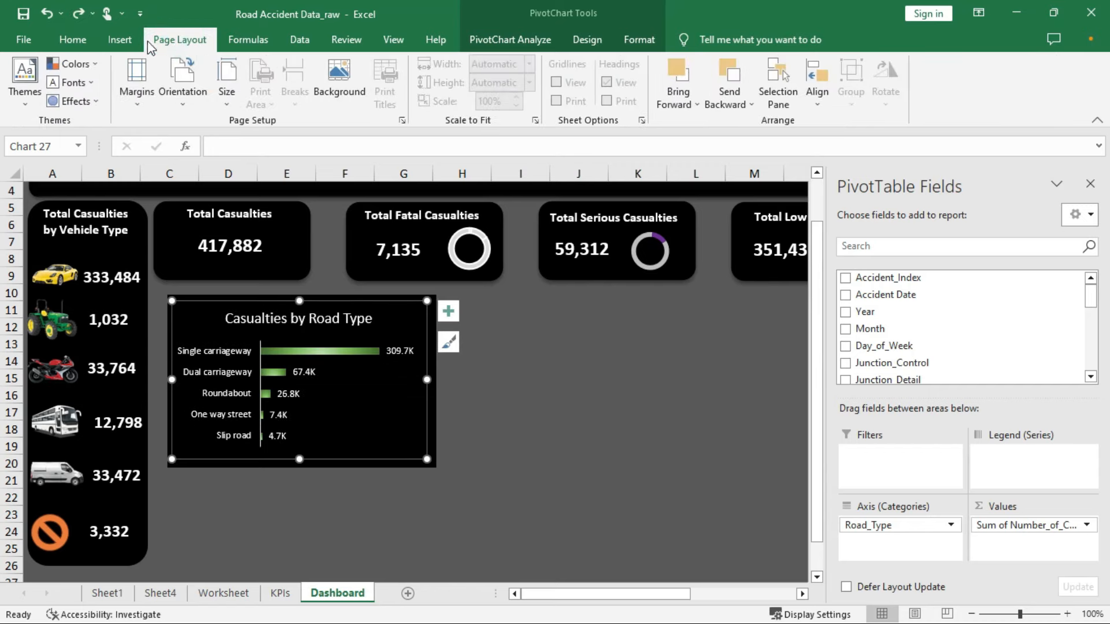
left_click(120, 40)
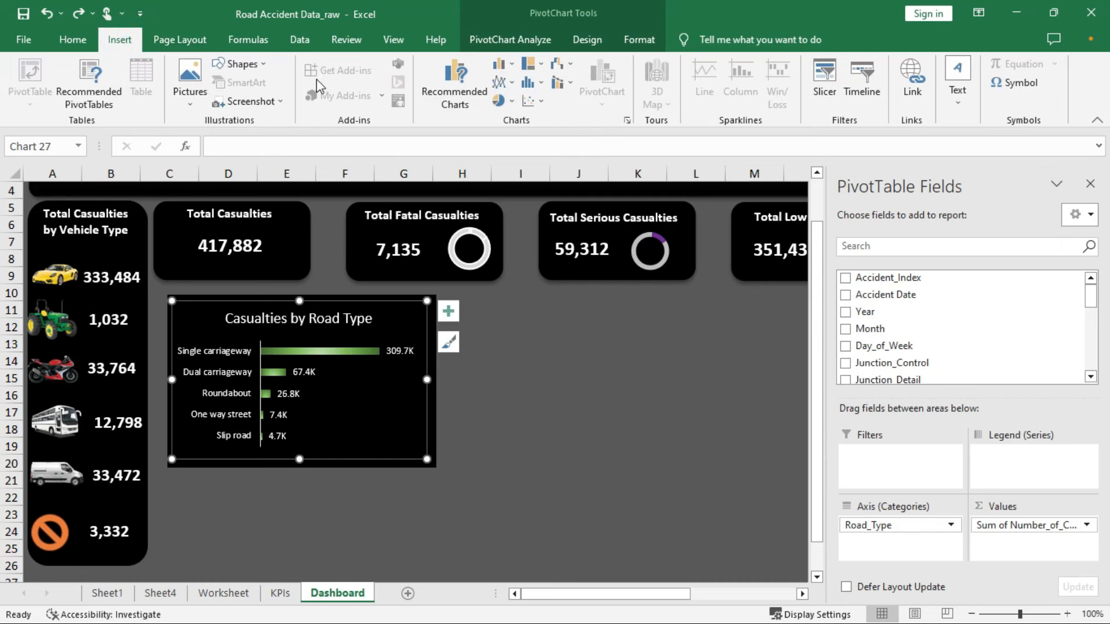
Draw a black rectangle panel beside the road-type chart, align it, and paste the doughnut chart onto it
left_click(238, 63)
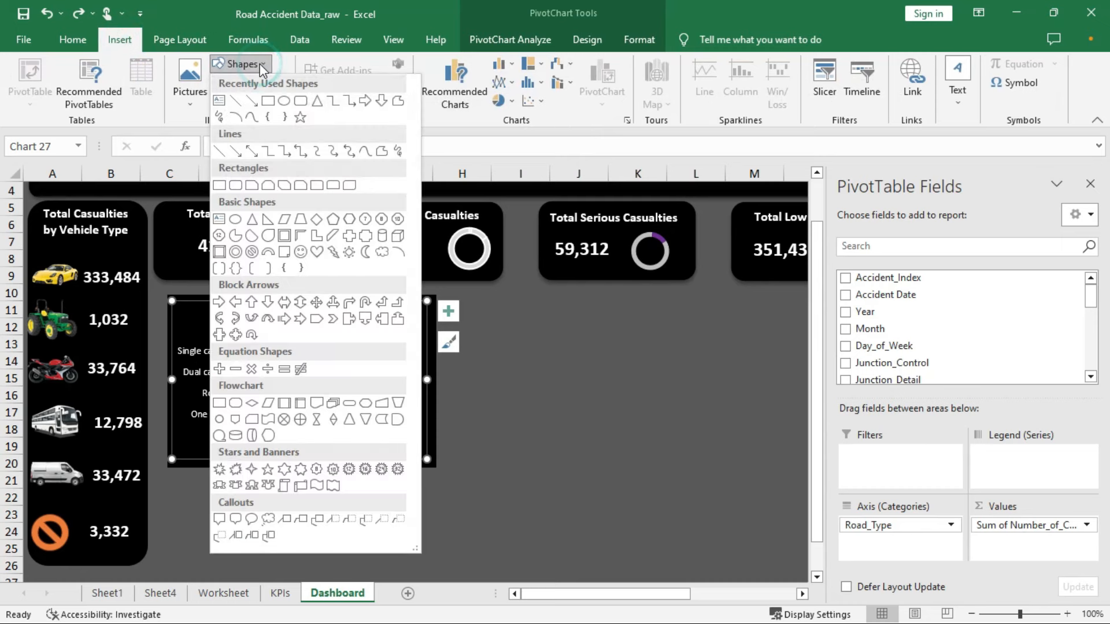
left_click(268, 101)
left_click_drag(474, 301, 767, 471)
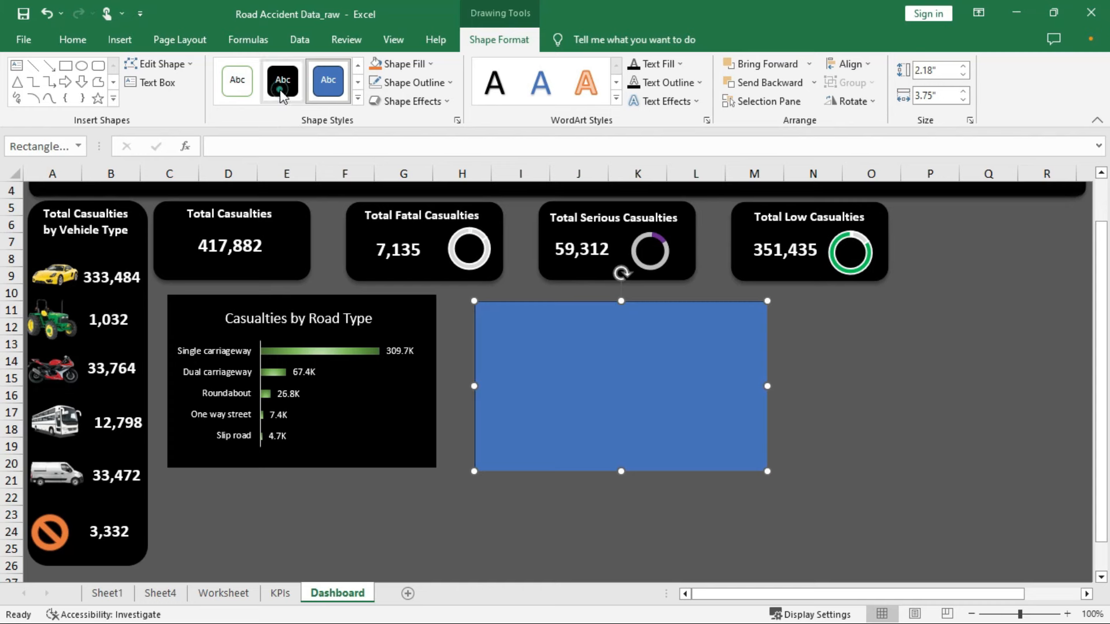
left_click(281, 95)
left_click_drag(567, 313, 535, 310)
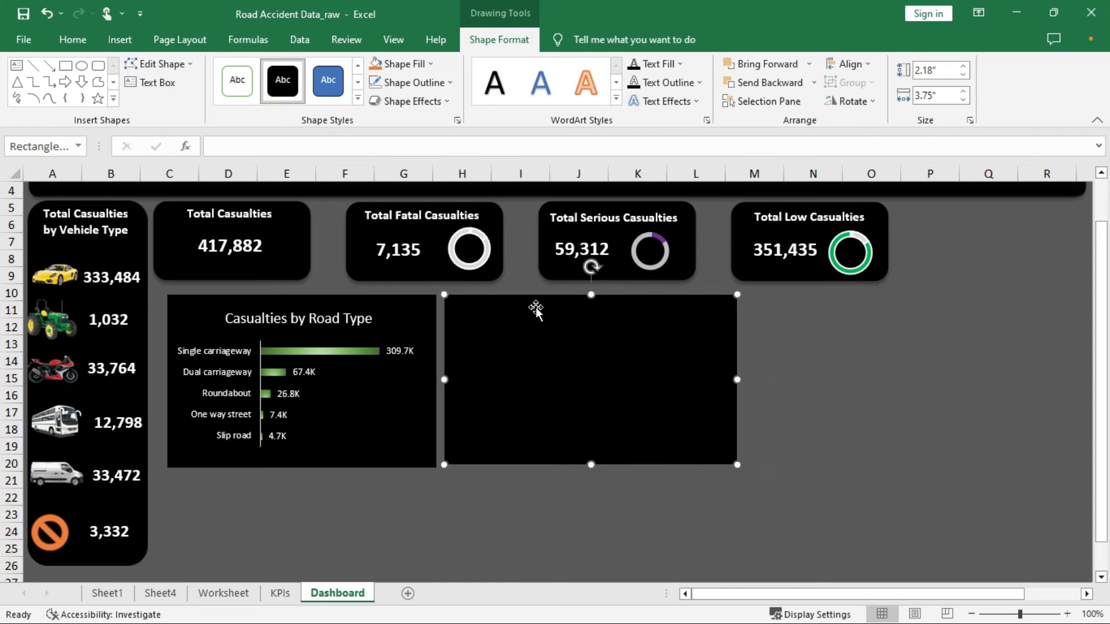
left_click_drag(735, 465, 735, 468)
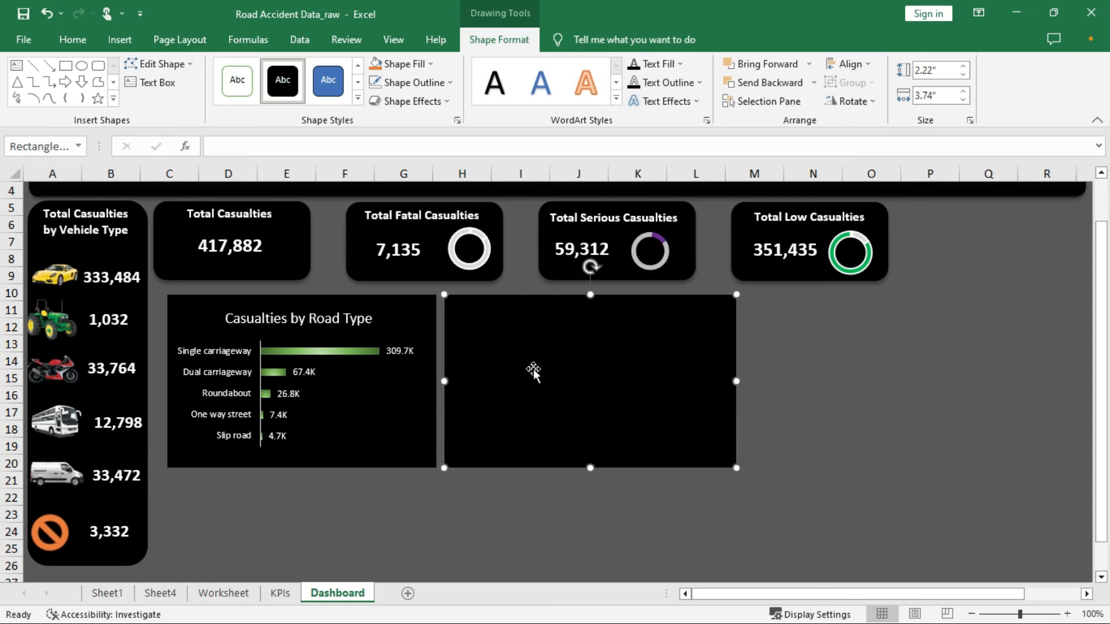
key("Left")
key("Left")
key("Left")
key("Left")
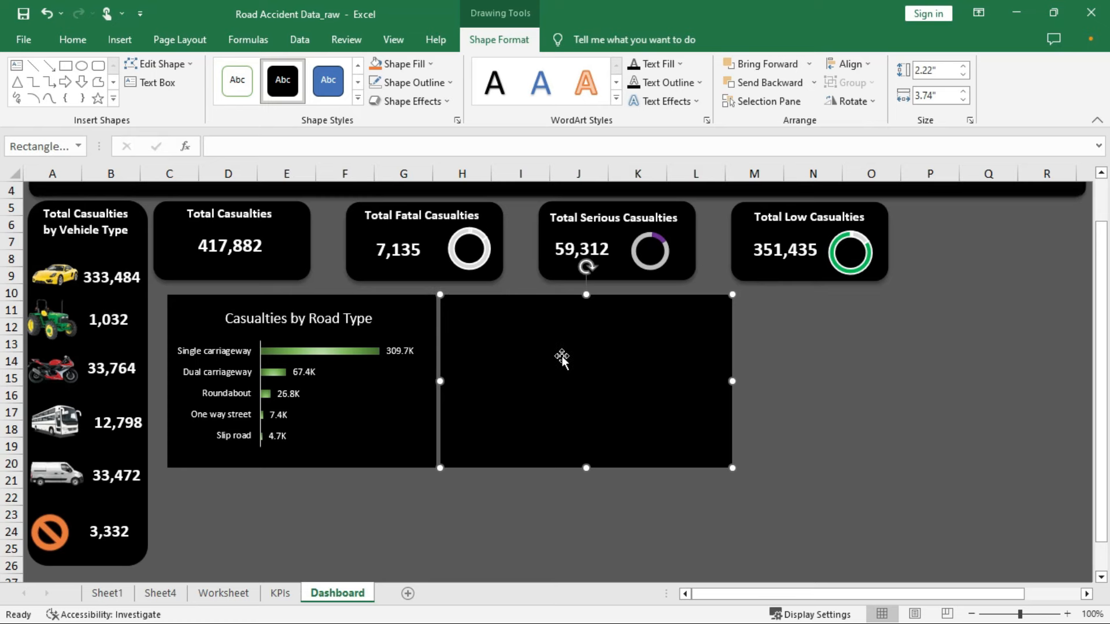
key("ctrl+v")
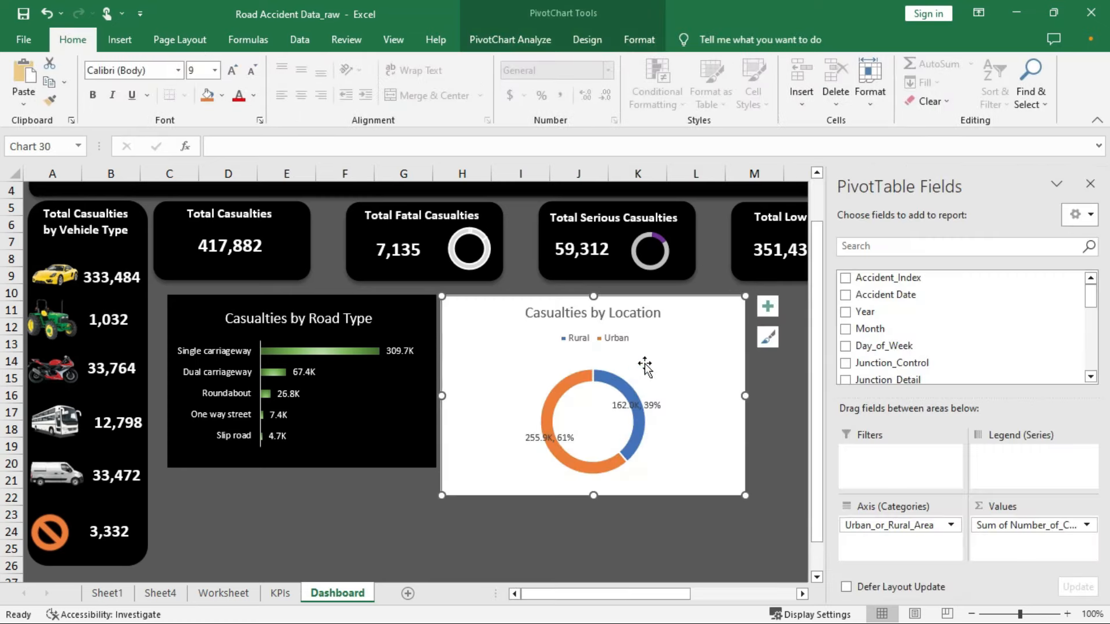
Resize the doughnut chart to cover the black panel and give its chart area no fill and no border
left_click_drag(745, 296, 647, 313)
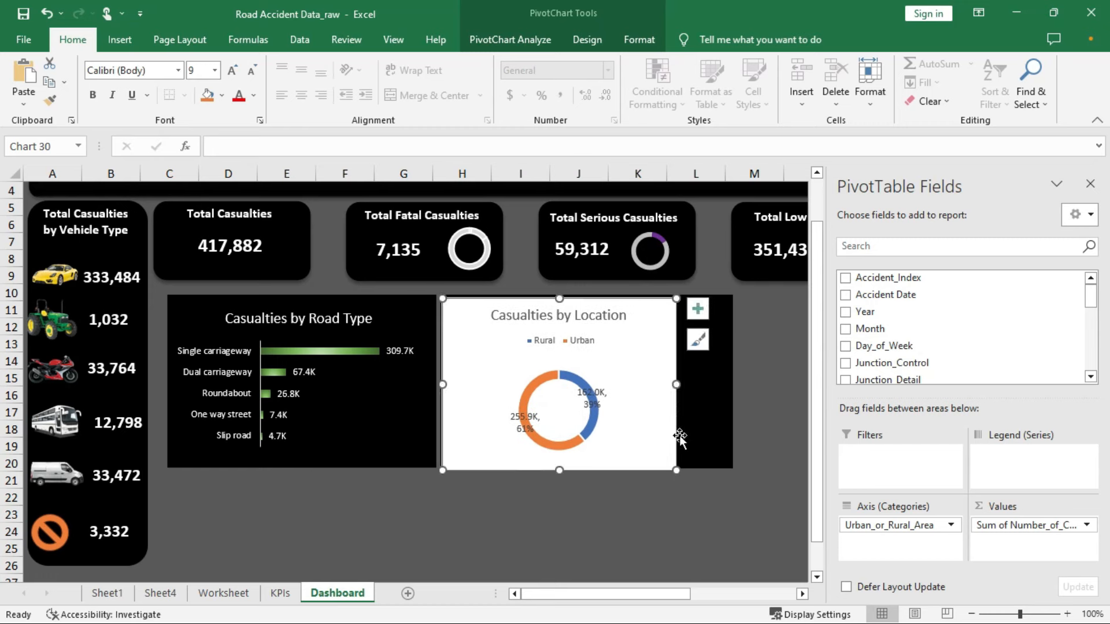
left_click_drag(676, 469, 730, 464)
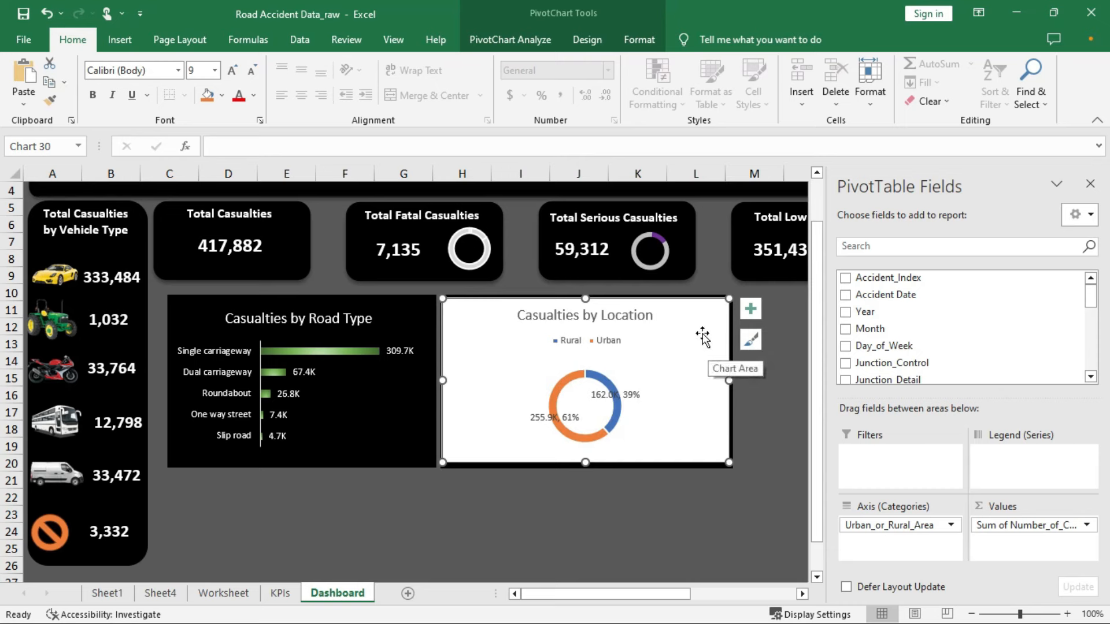
right_click(705, 335)
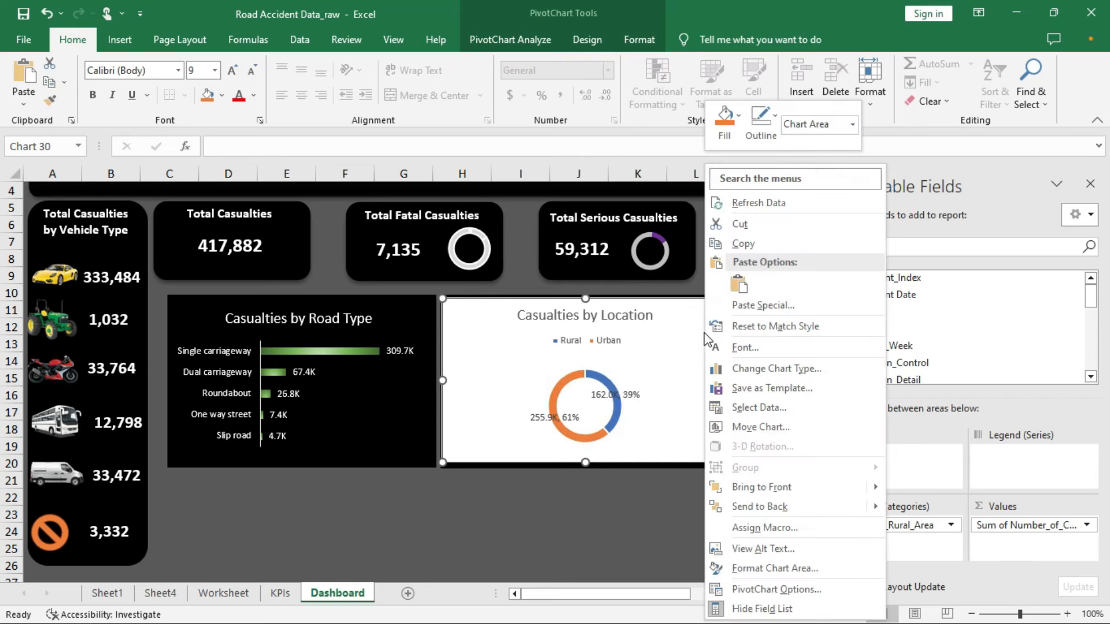
left_click(756, 568)
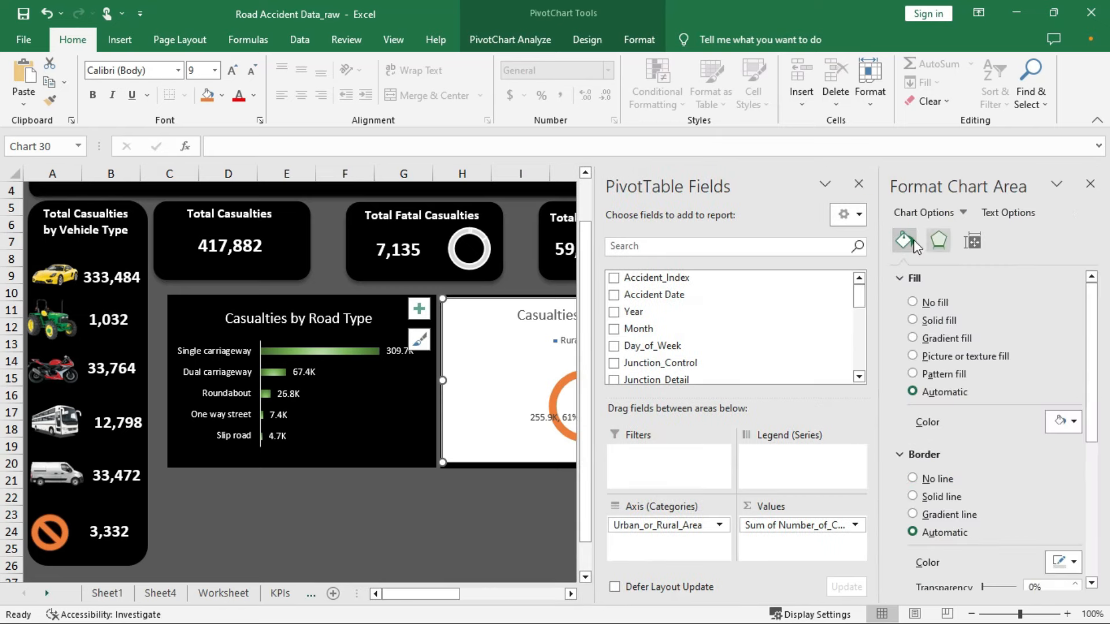
left_click(913, 303)
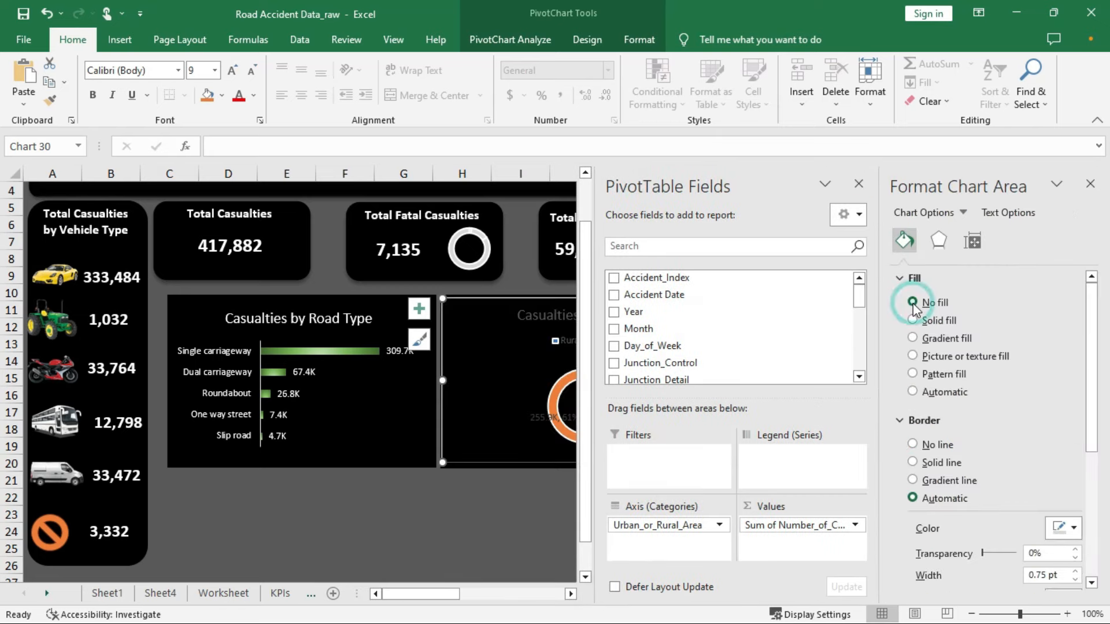
left_click(913, 445)
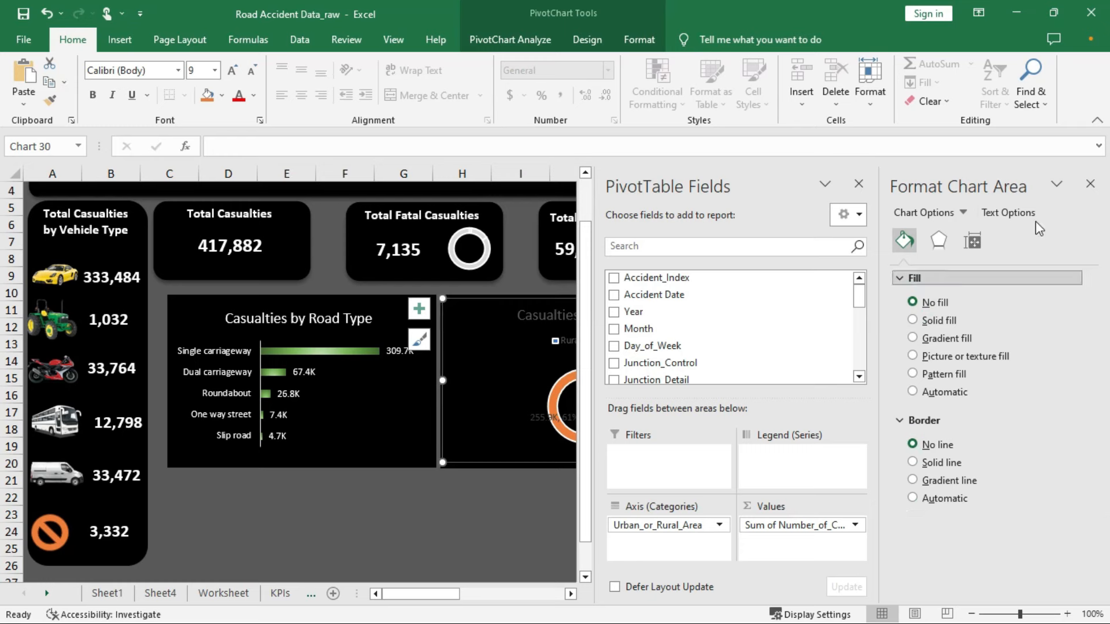
Make the doughnut chart's title and labels white and close the PivotTable Fields pane
left_click(1005, 215)
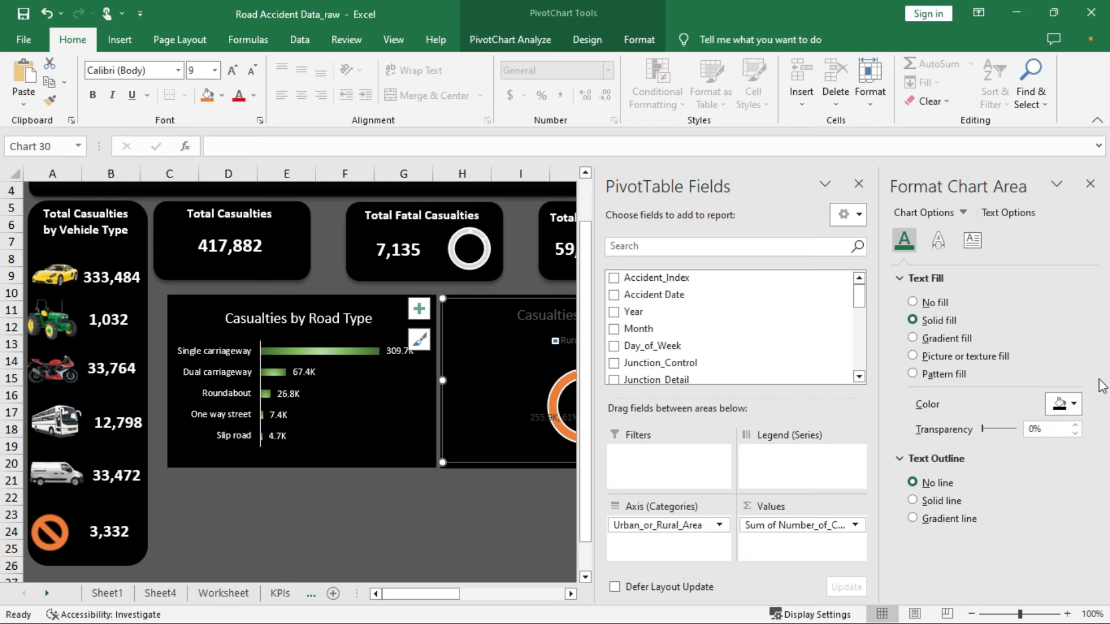
left_click(1072, 407)
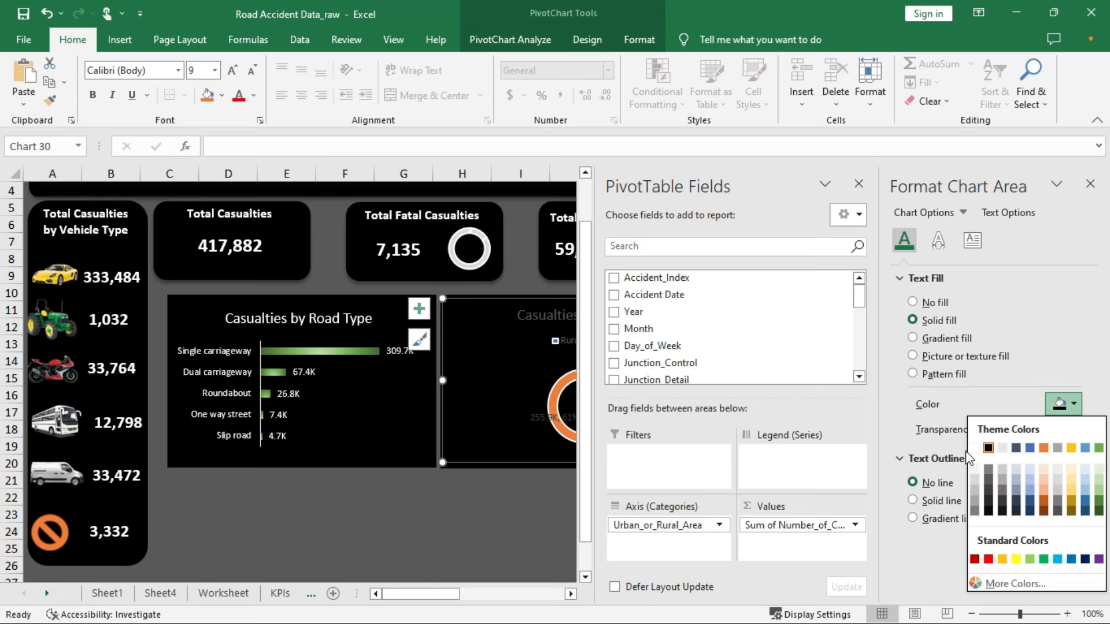
left_click(1001, 448)
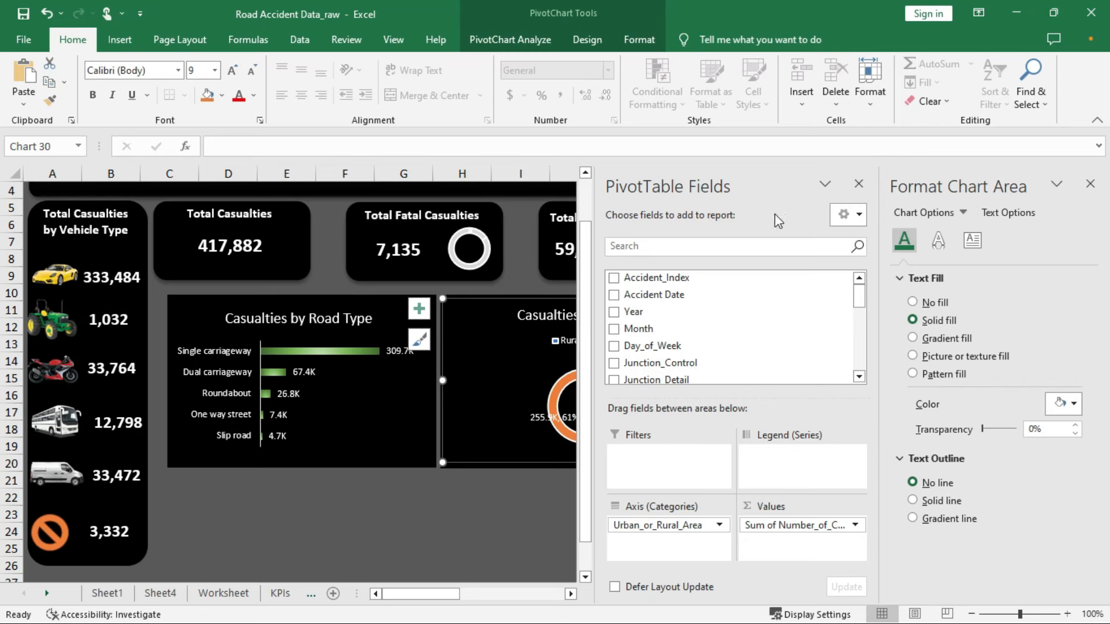
left_click(856, 185)
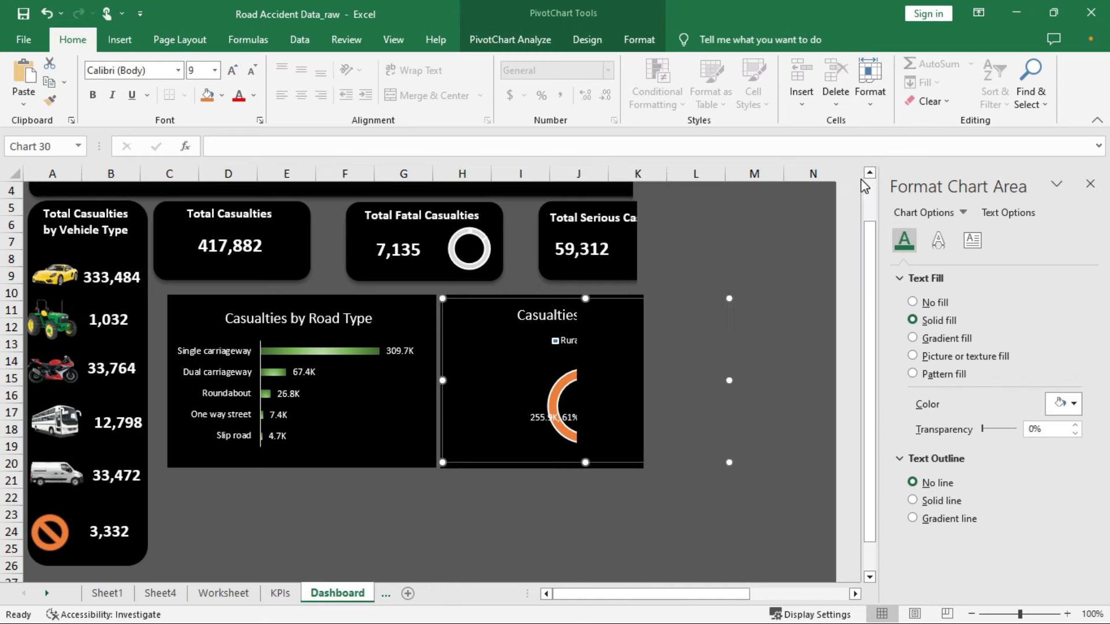
Switch the Casualties by Location doughnut series to a gradient fill
mouse_move(571, 379)
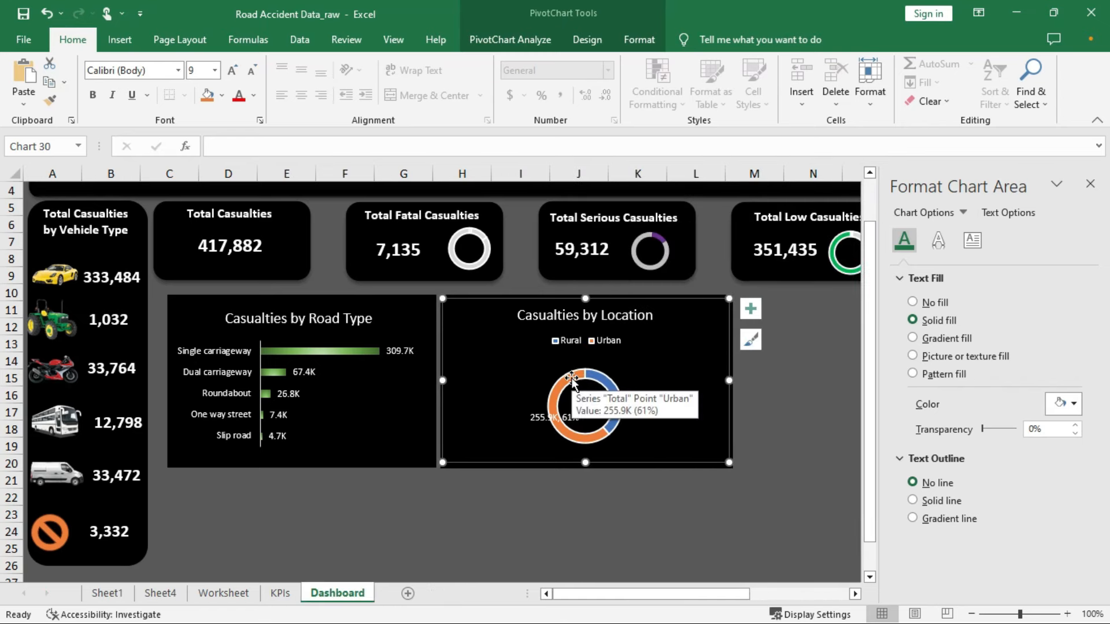
left_click(571, 379)
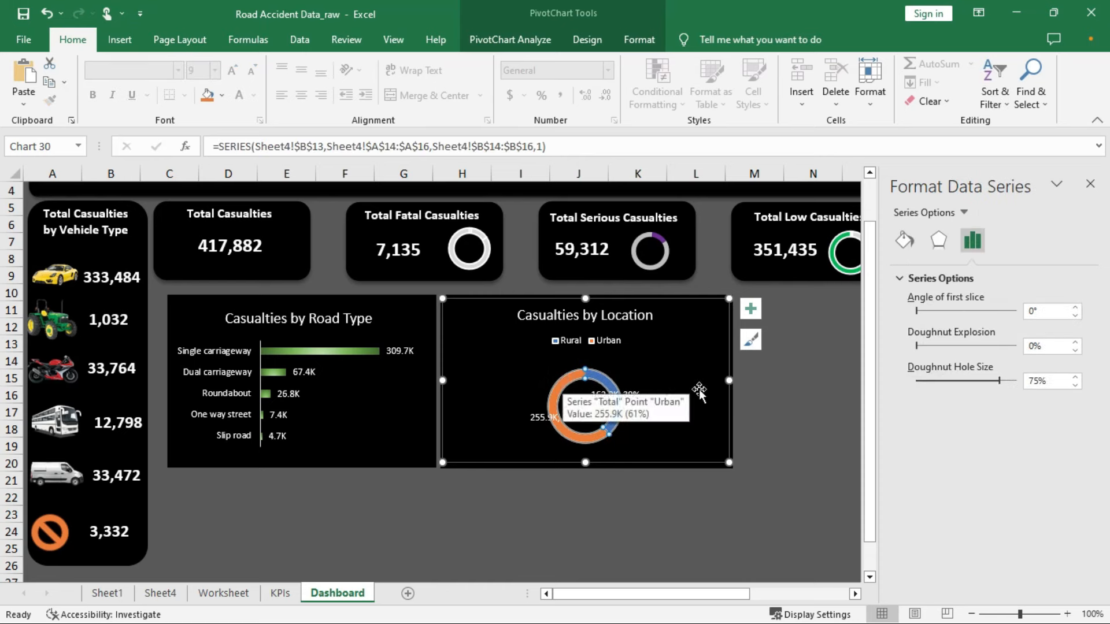
left_click(904, 240)
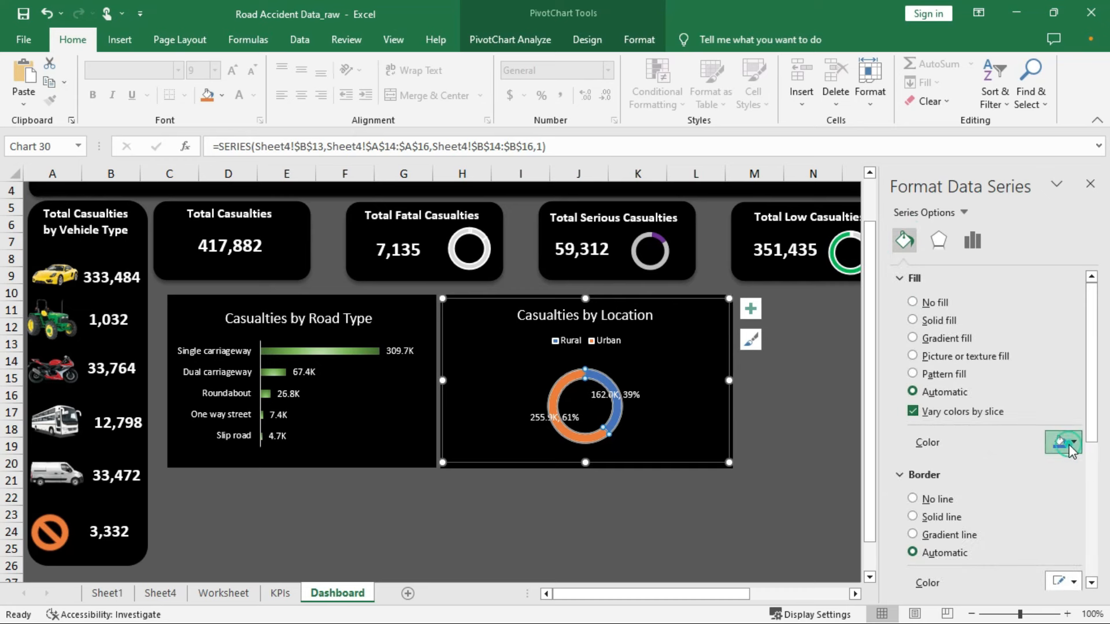
left_click(1073, 445)
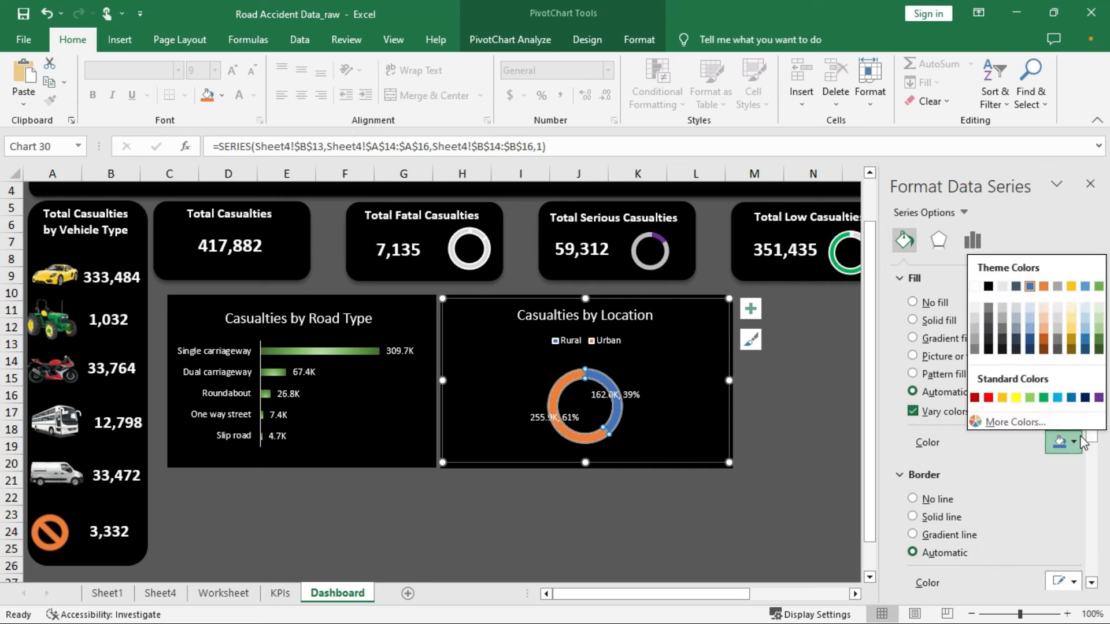
left_click(913, 338)
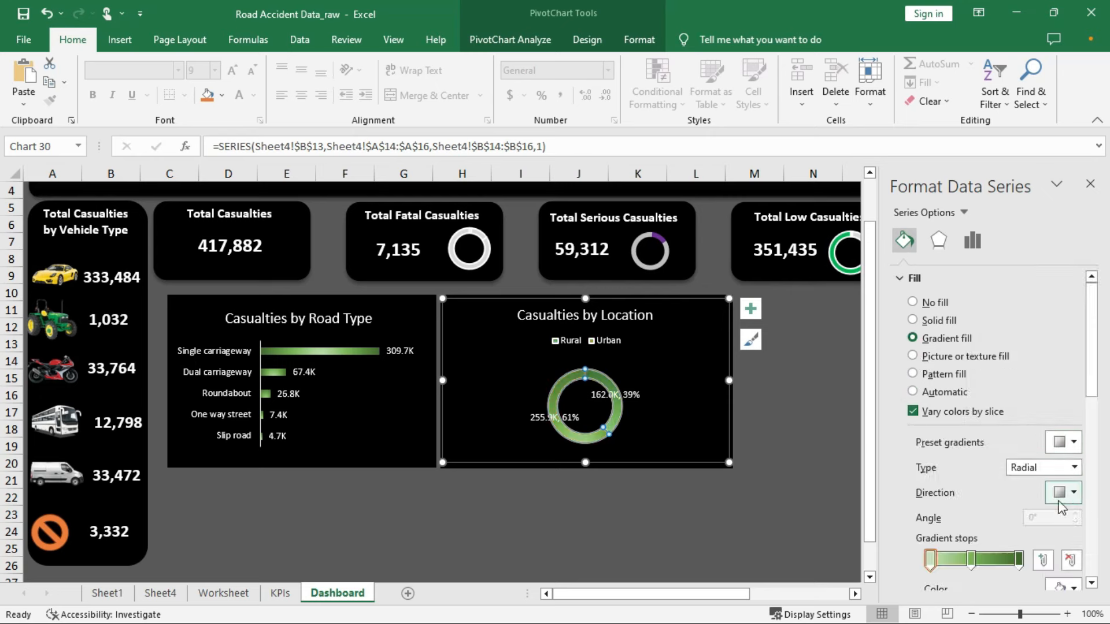
Try the gold Medium Gradient - Accent 4 preset, then apply a blue preset gradient instead
left_click(1074, 443)
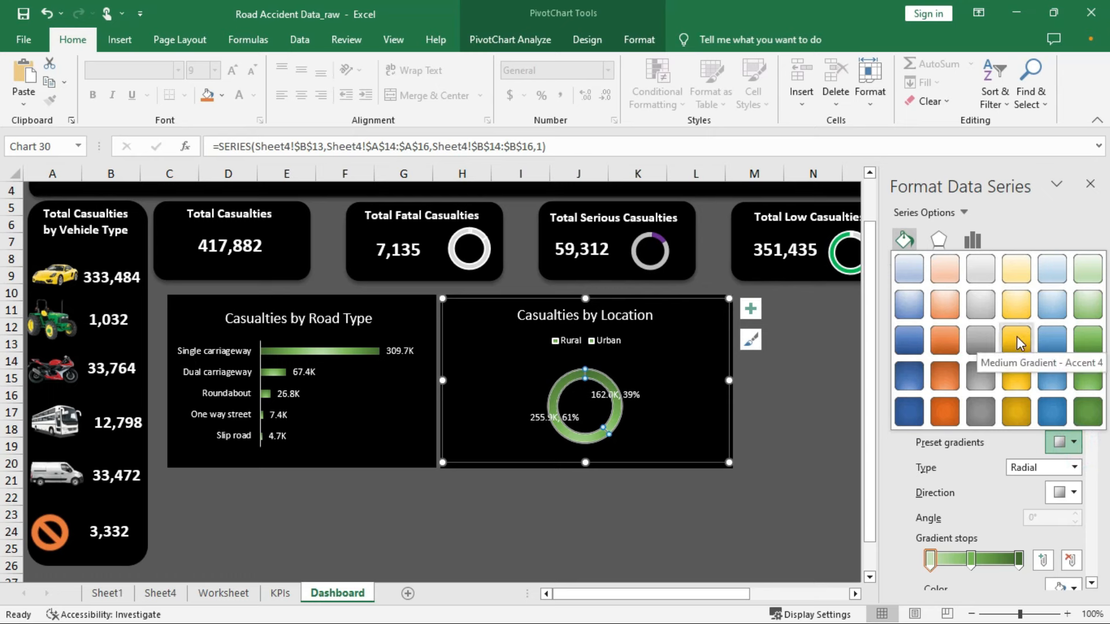
left_click(1019, 344)
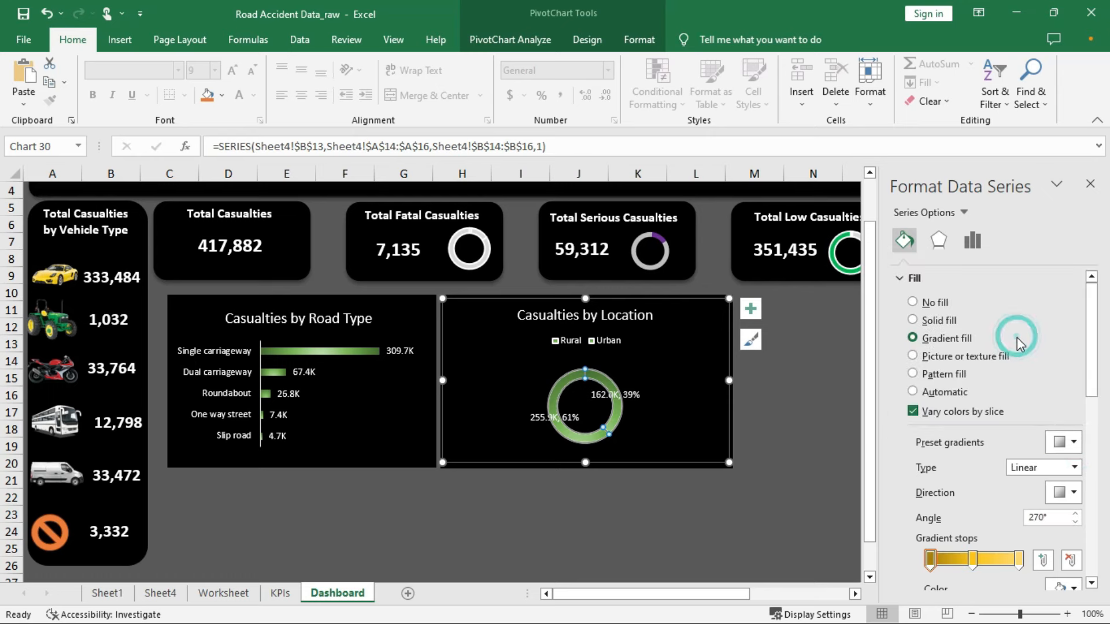
left_click(1070, 441)
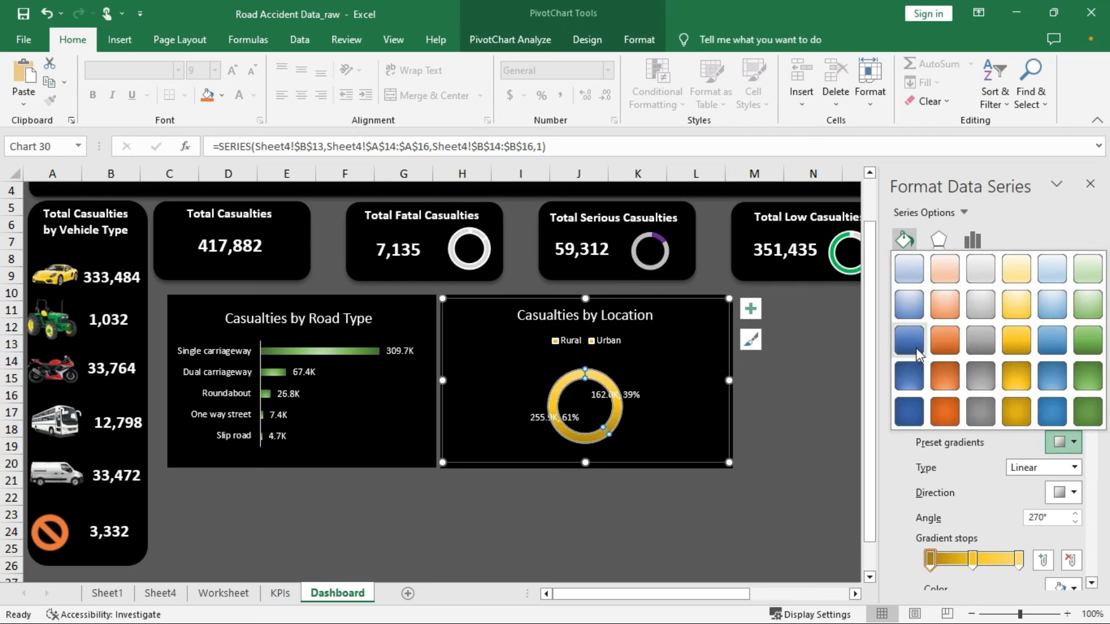
left_click(910, 347)
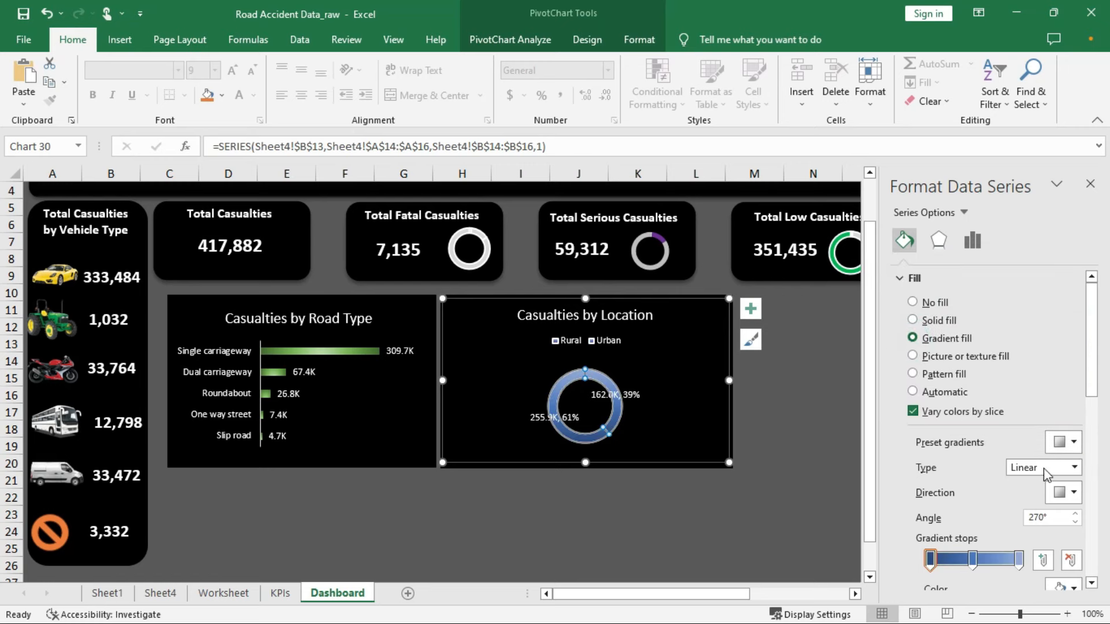
left_click(1073, 443)
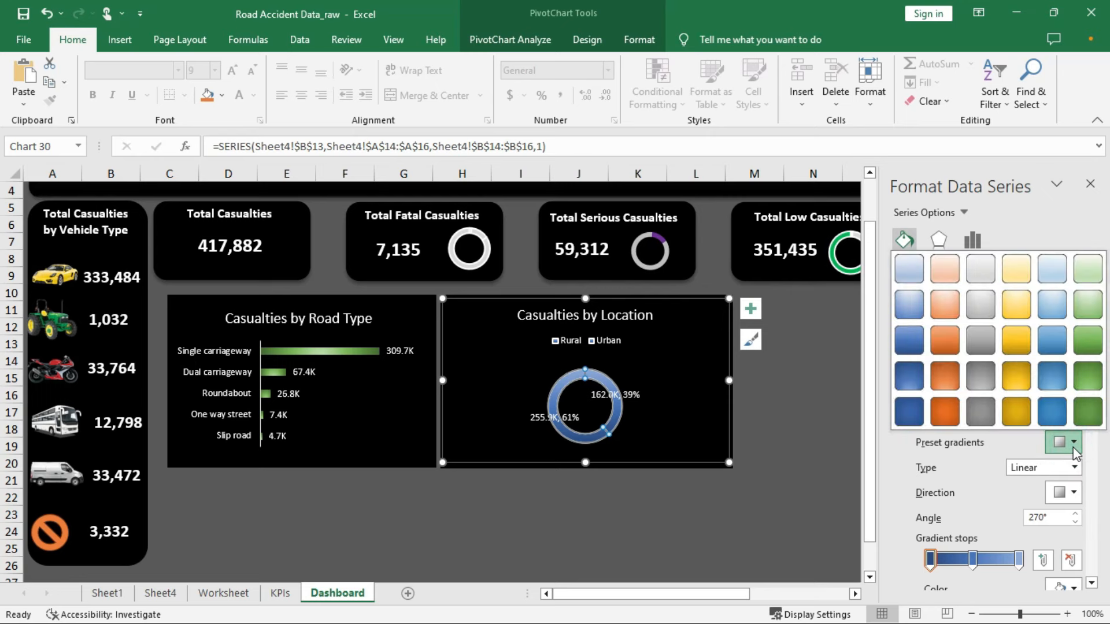
Apply a blue radial preset gradient and shift its middle stop to about 48%
left_click(914, 311)
scroll(1005, 428, "down", 3)
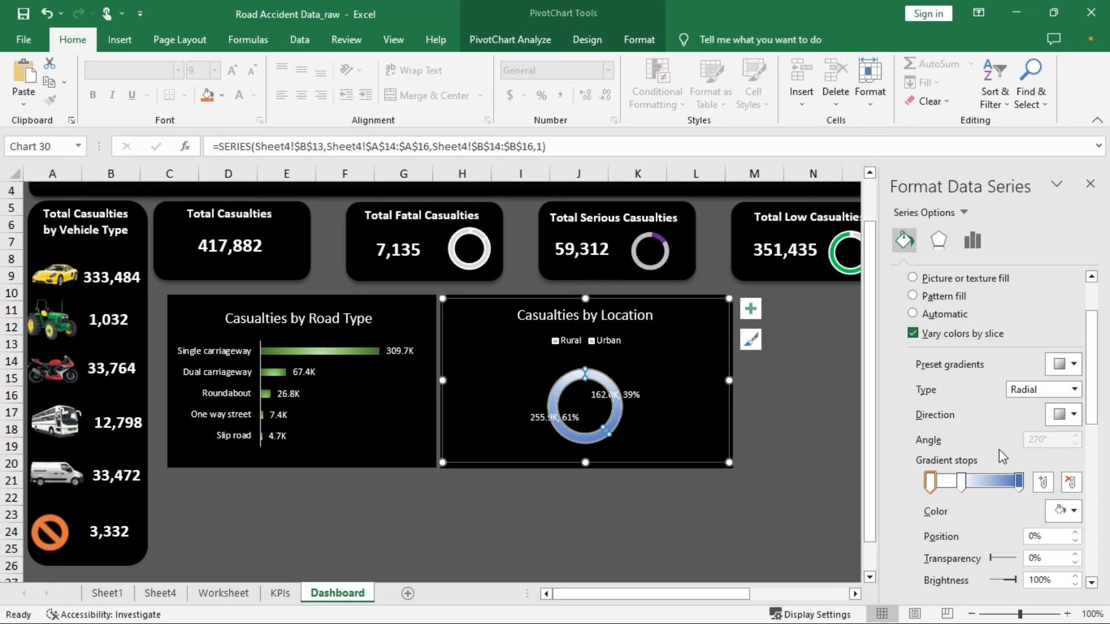
scroll(1015, 446, "down", 2)
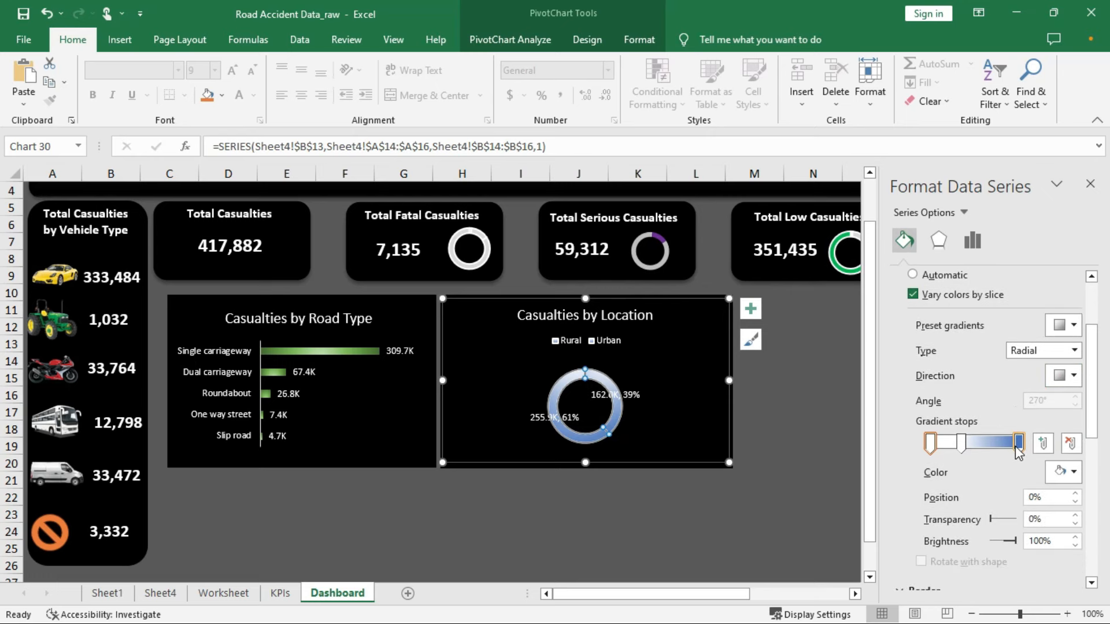
left_click_drag(961, 450, 971, 451)
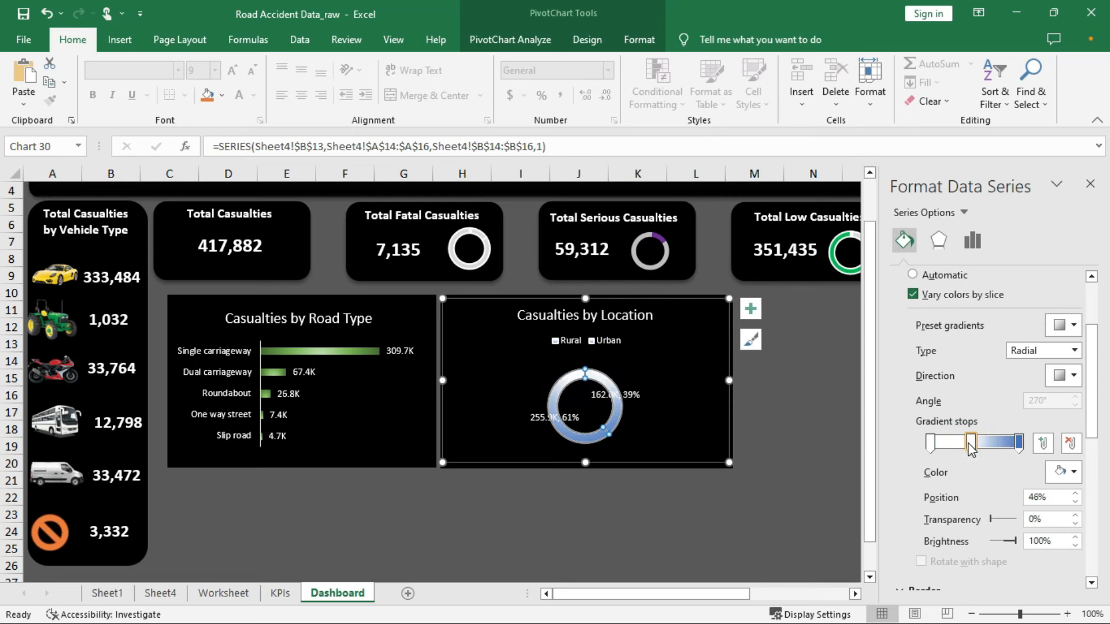
Apply a yellow preset gradient, add a stop moved to 27%, then deselect the chart
left_click(1072, 325)
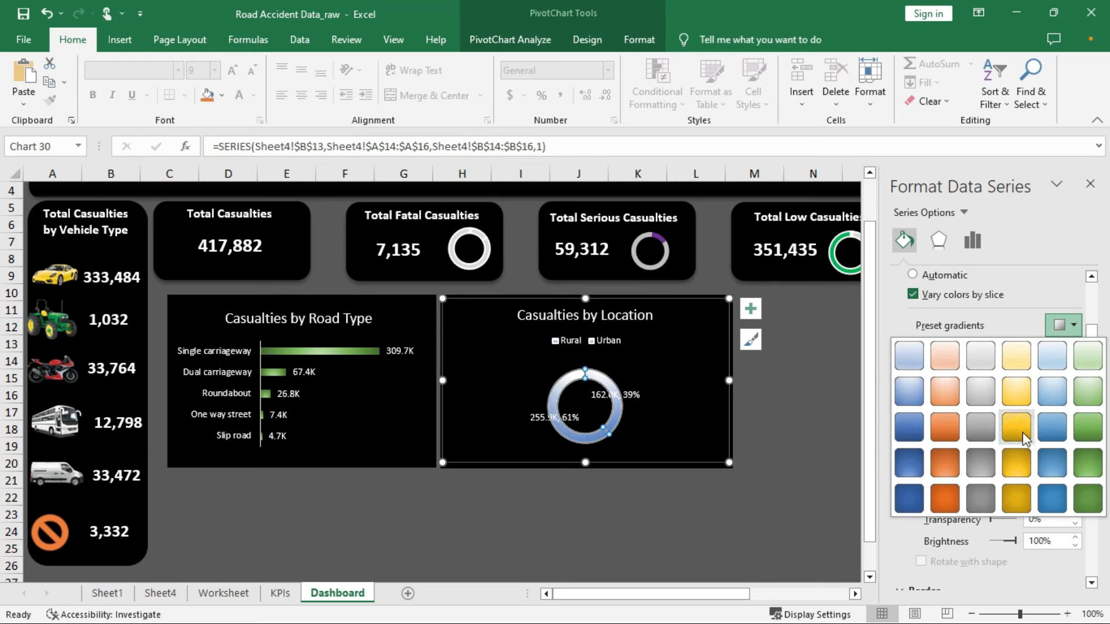
left_click(1018, 431)
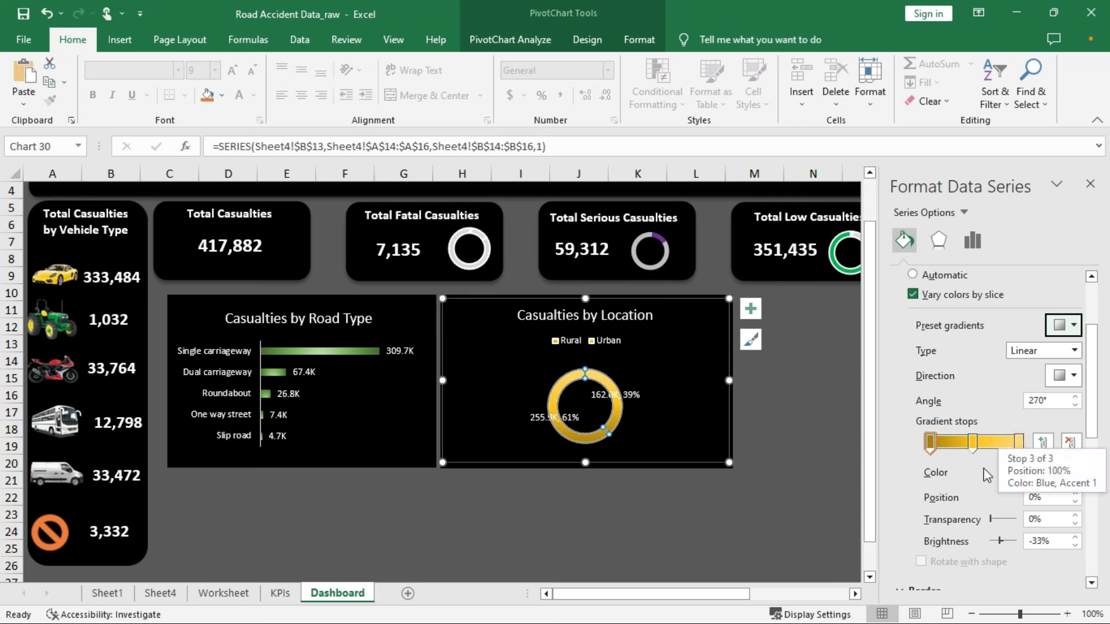
left_click(946, 443)
left_click_drag(950, 451, 987, 449)
left_click(974, 444)
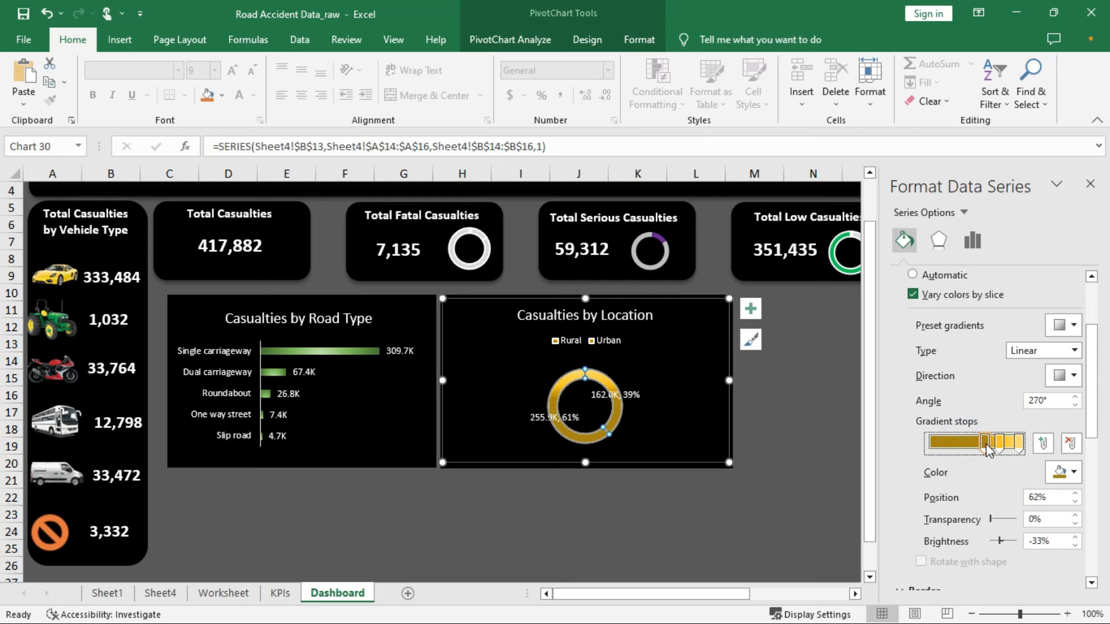
left_click(706, 428)
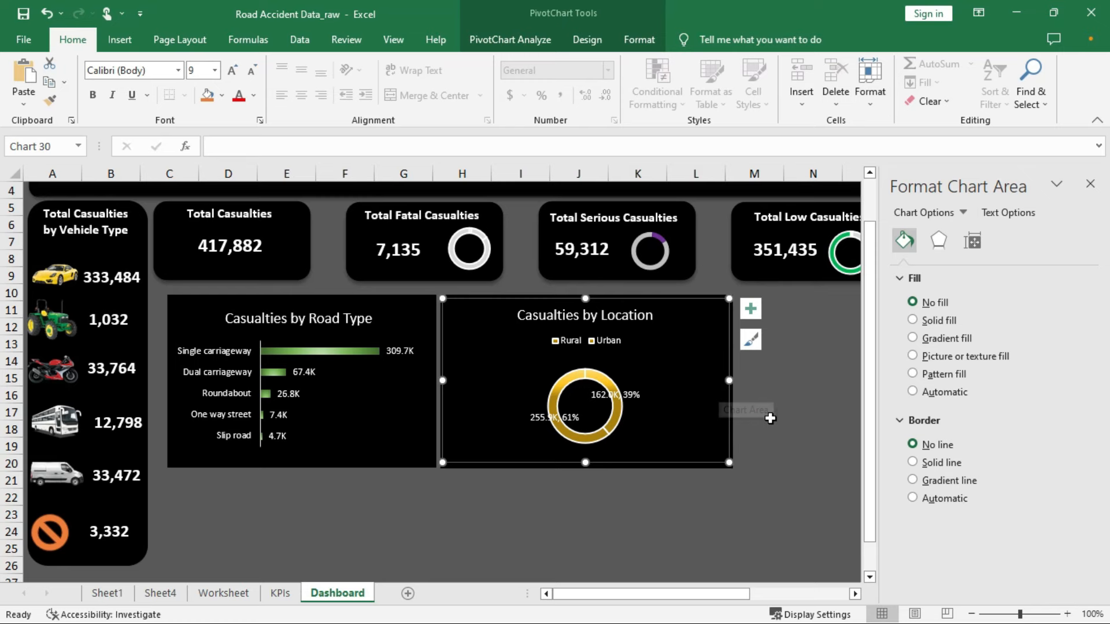
left_click(774, 416)
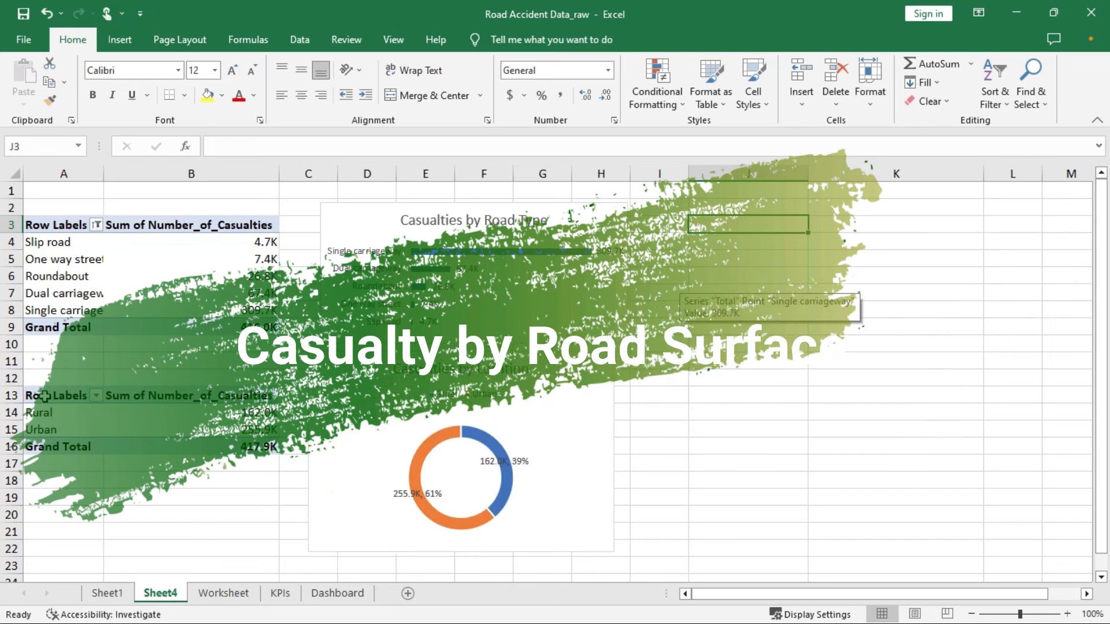
Copy the Rural/Urban pivot table A13:B16 and paste it at J2
left_click_drag(45, 396, 220, 448)
right_click(215, 426)
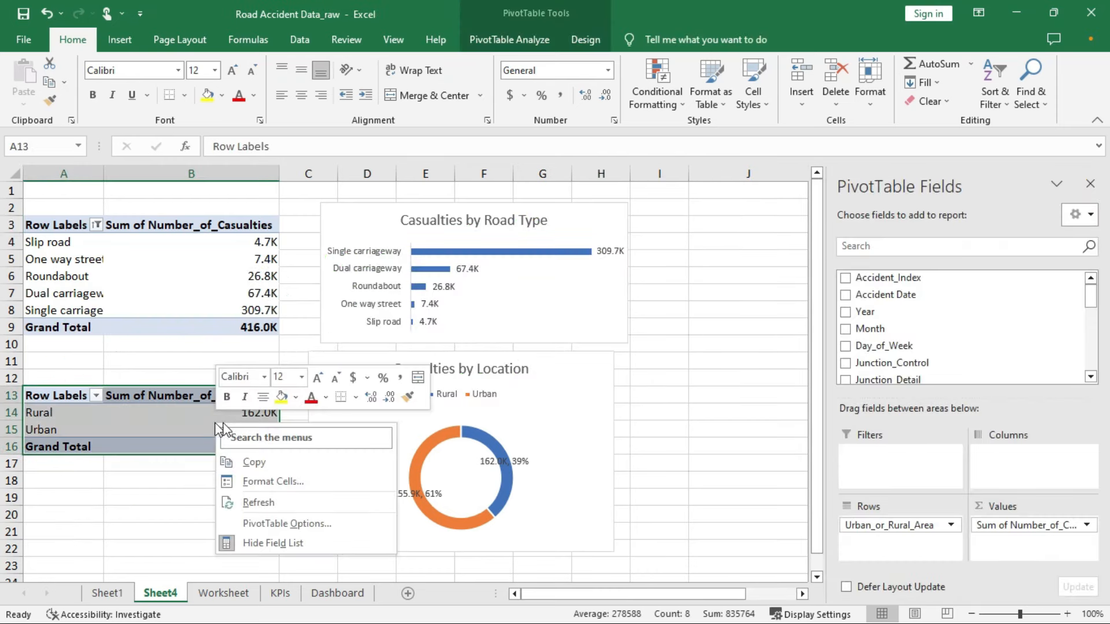
left_click(254, 462)
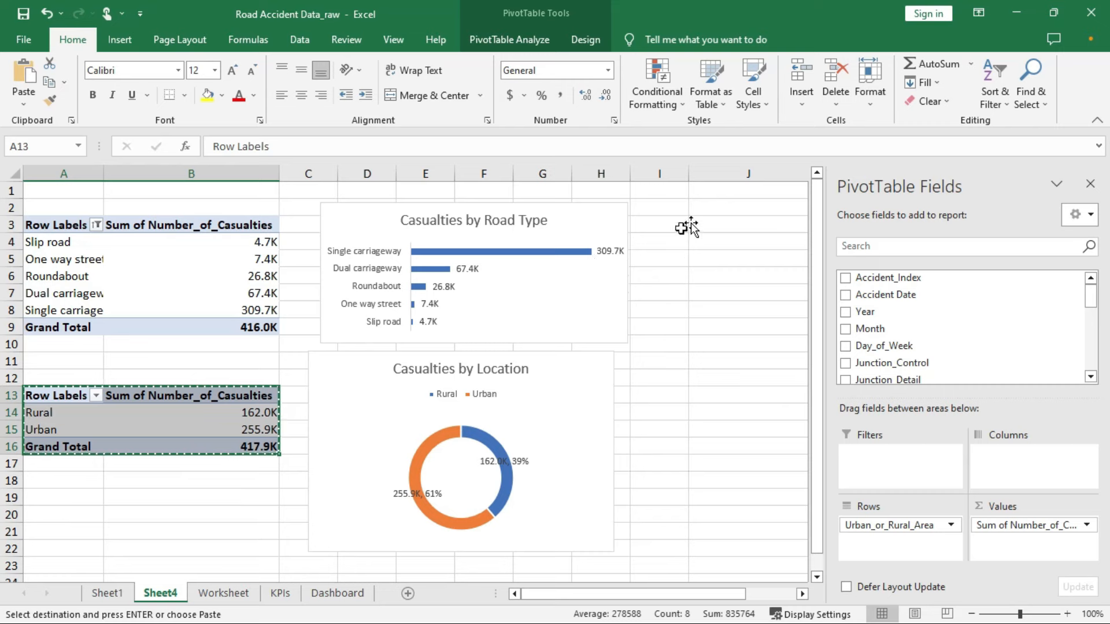
right_click(709, 209)
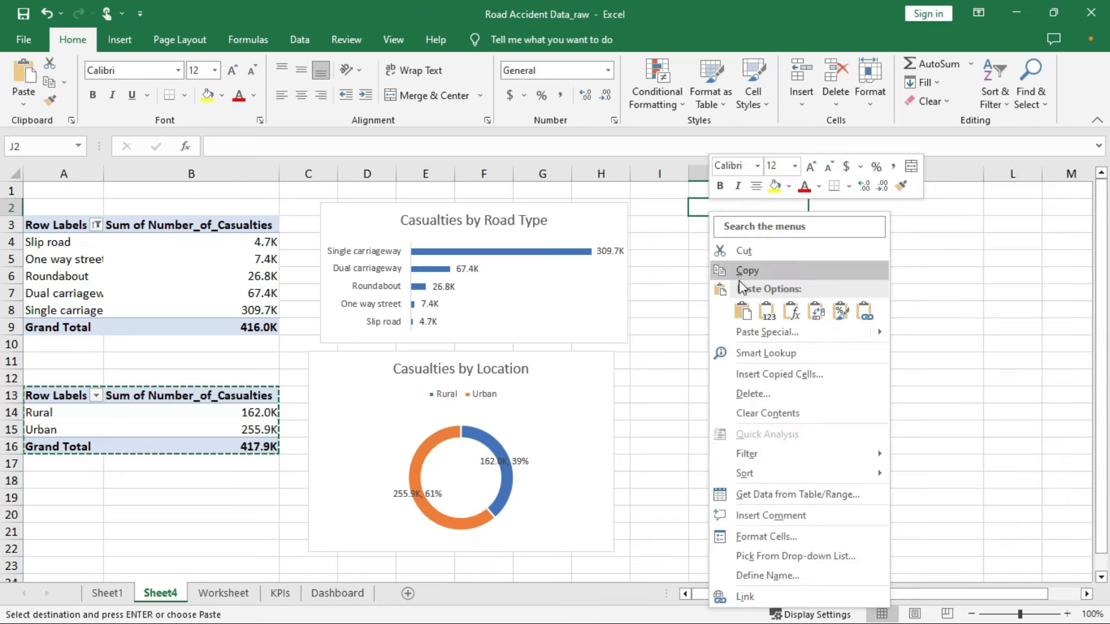
left_click(744, 312)
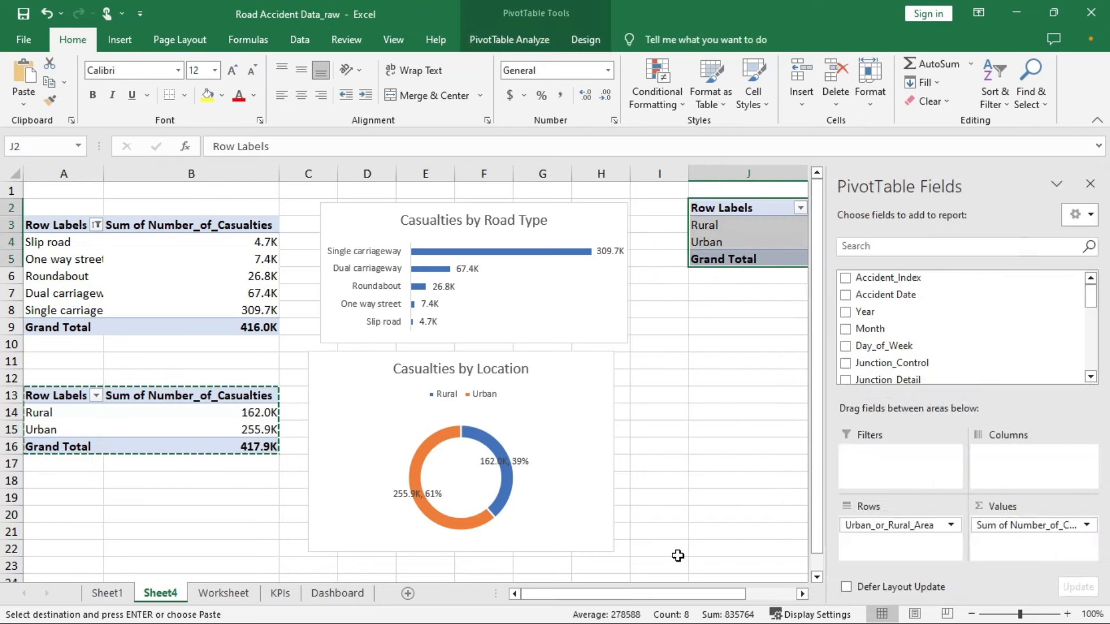
Make Road_Surface_Conditions the row field of the pasted pivot
left_click_drag(664, 591, 758, 587)
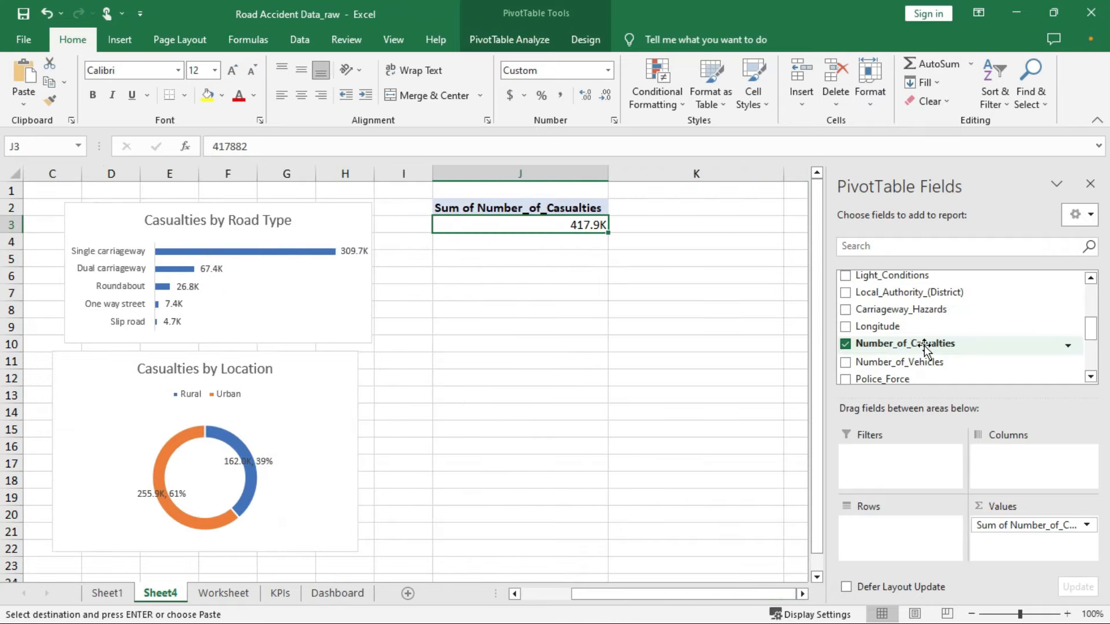
scroll(925, 349, "down", 1)
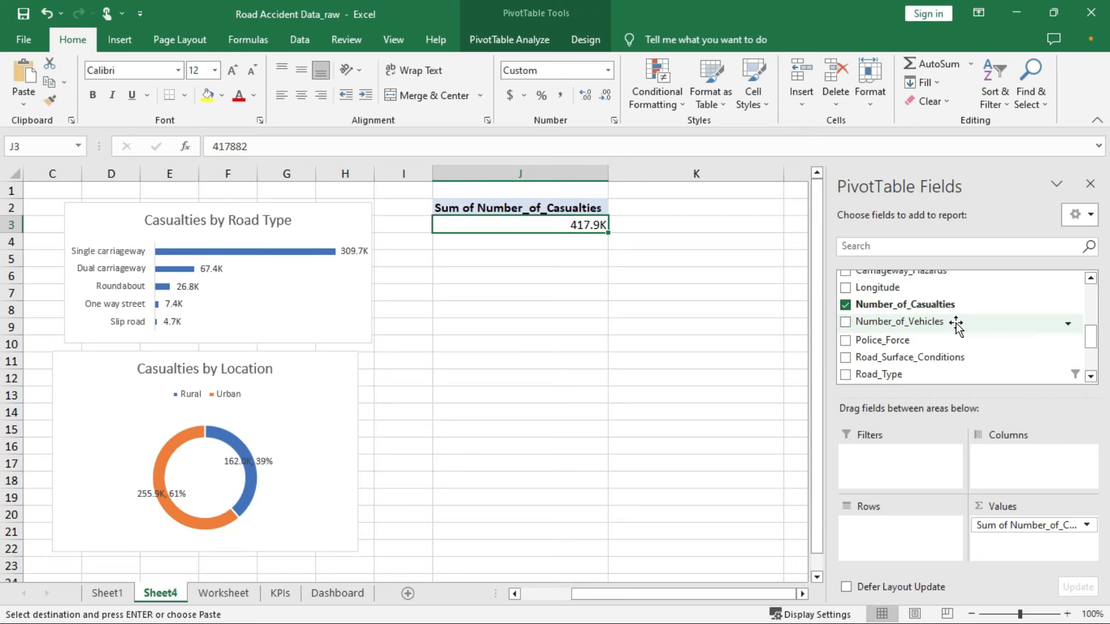
left_click(846, 356)
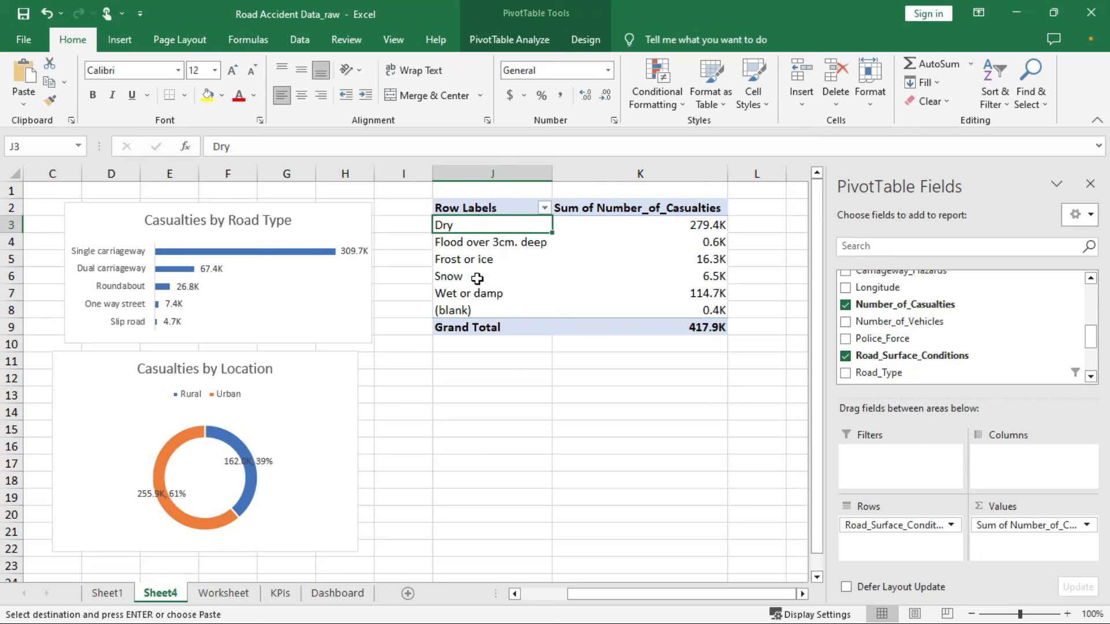
Create calculated item Flood with formula ='Flood over 3cm. deep'+'Wet or damp'
left_click(489, 243)
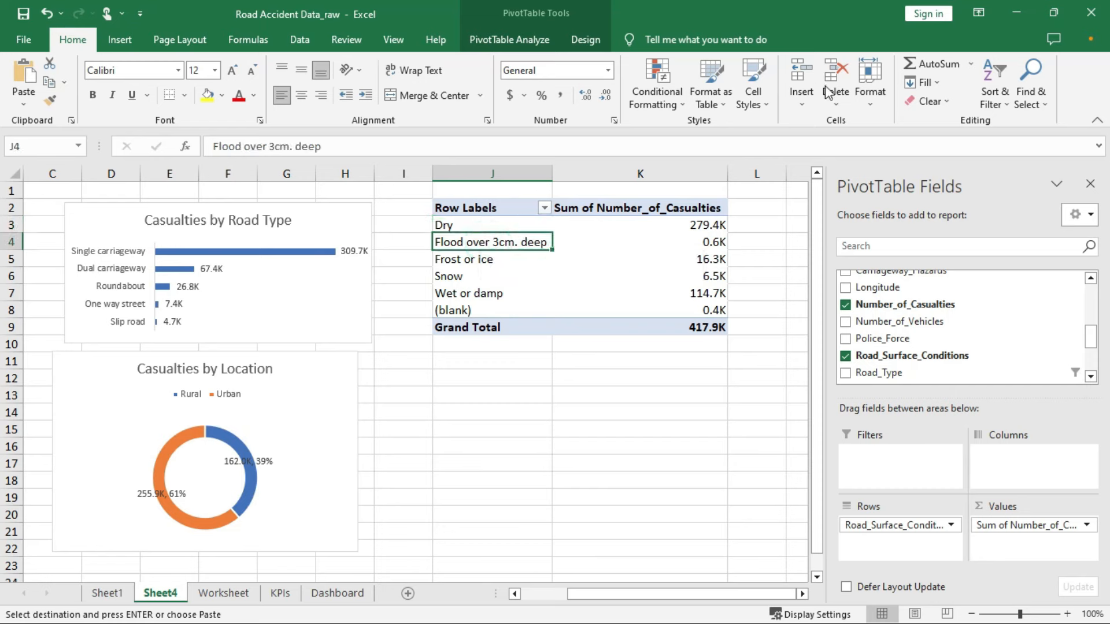
left_click(528, 40)
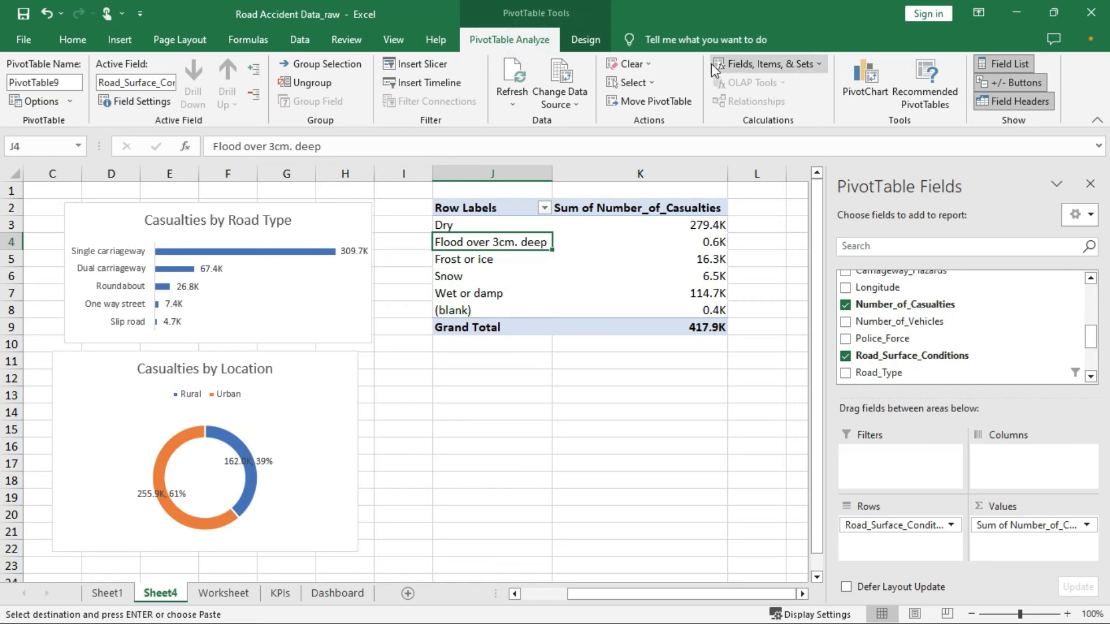
left_click(793, 65)
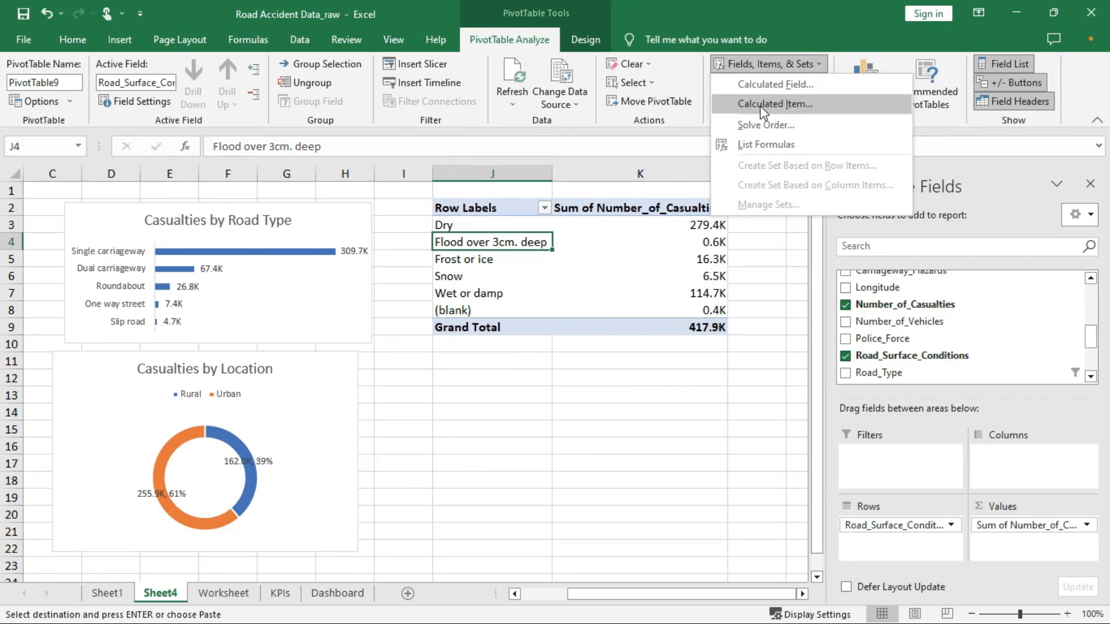
left_click(782, 105)
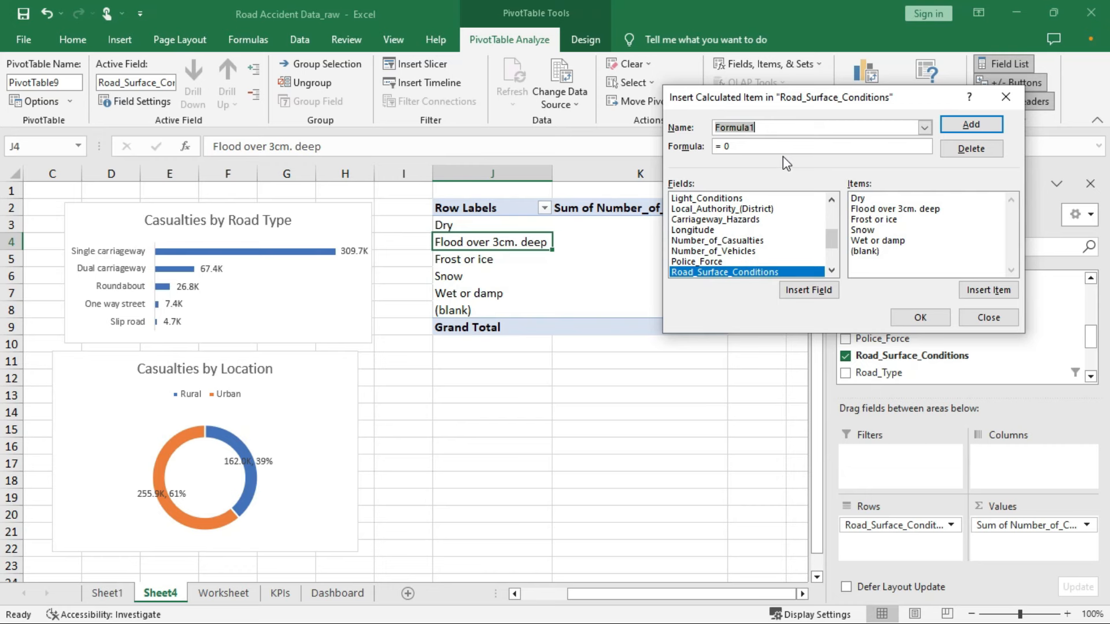
type("Flood")
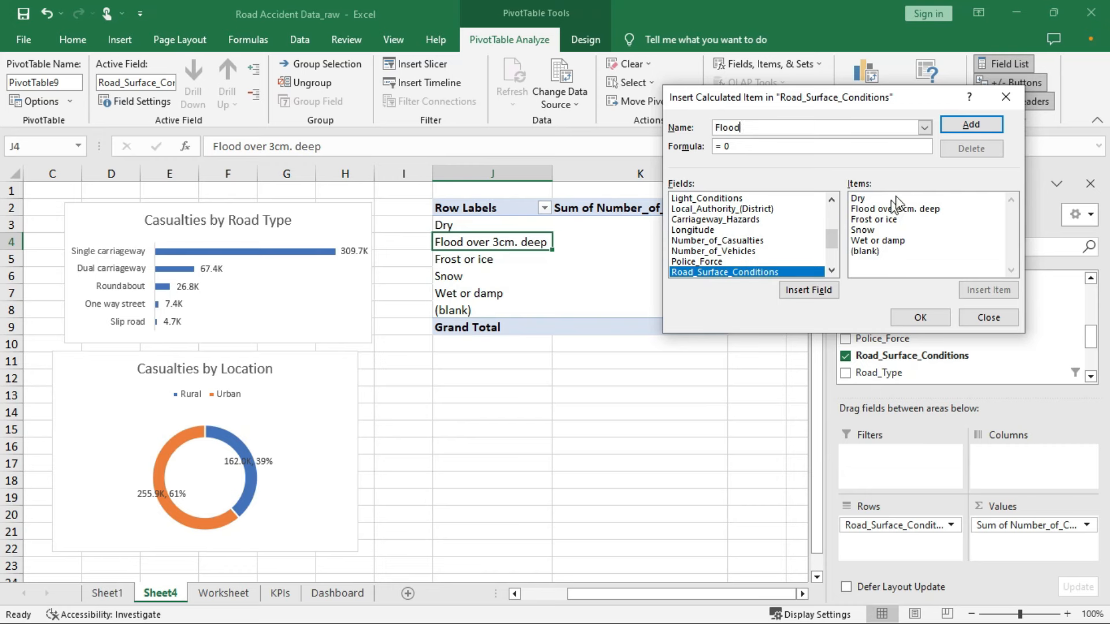
left_click(877, 209)
double_click(877, 209)
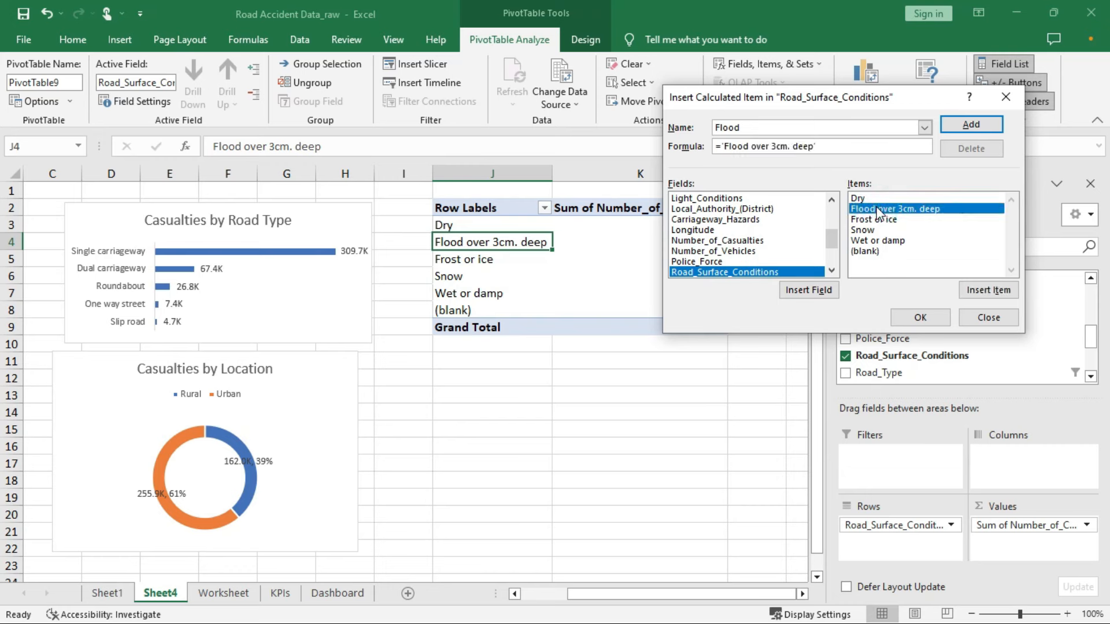
type("+")
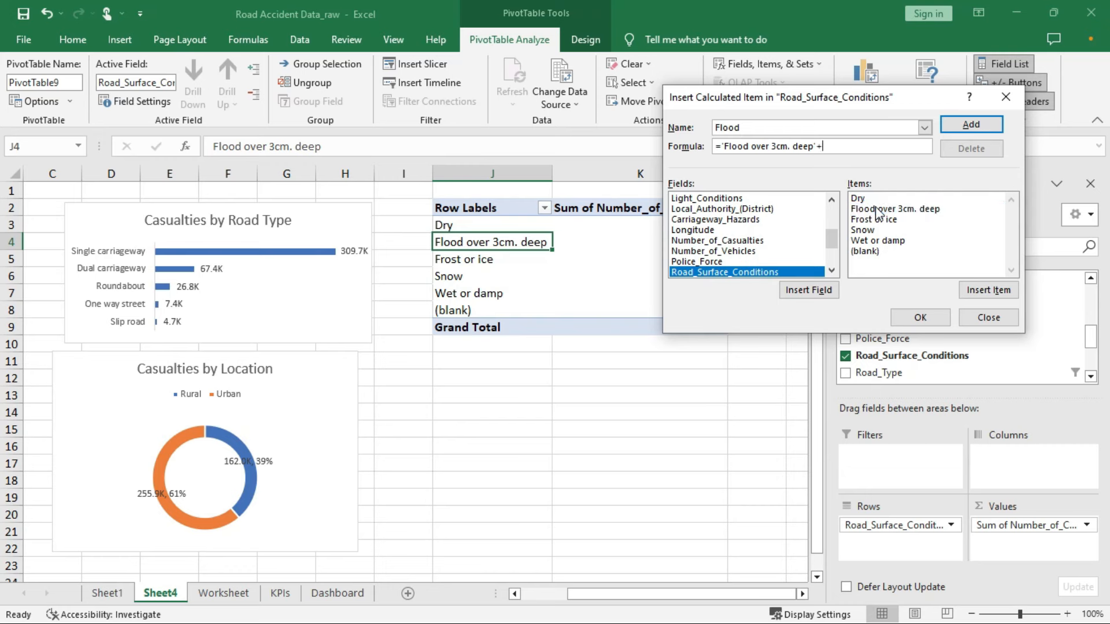
double_click(886, 241)
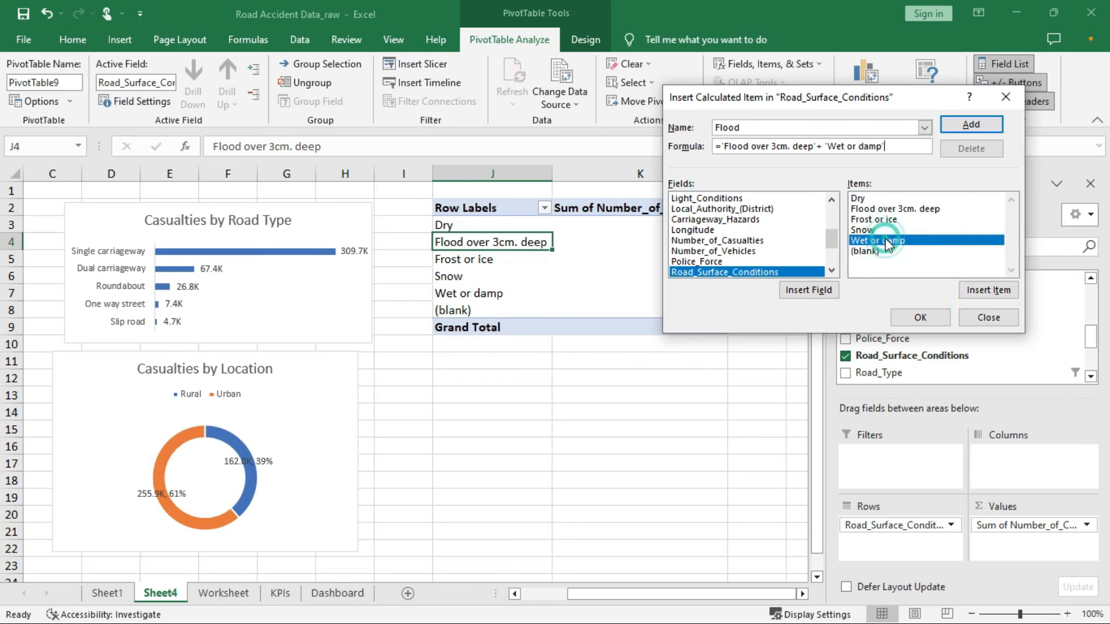
left_click(929, 319)
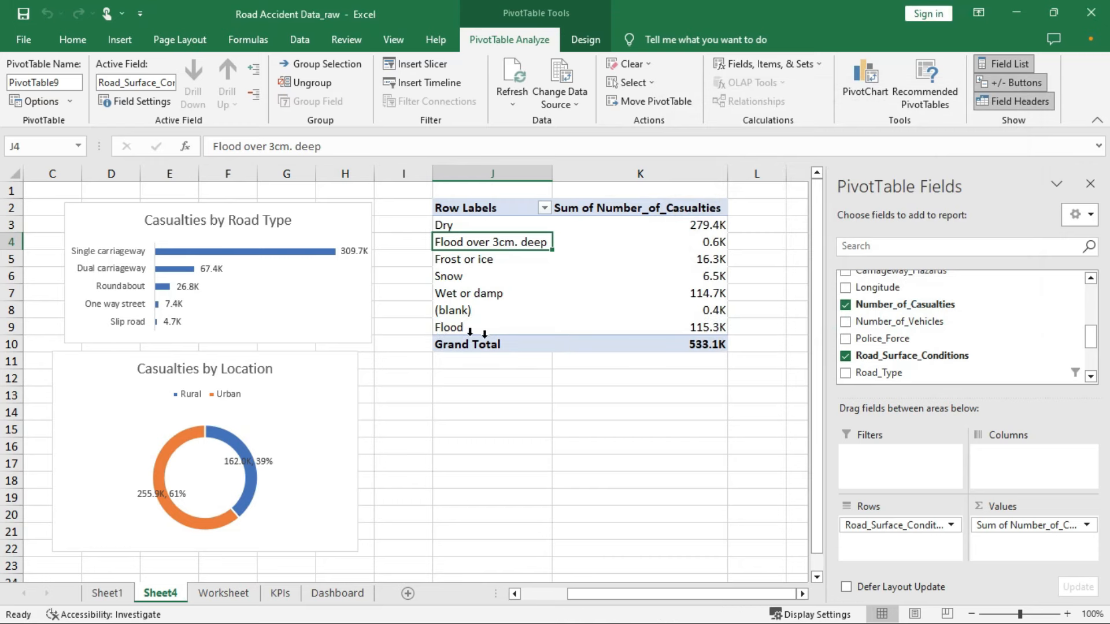
Uncheck Flood over 3cm. deep and Wet or damp in the Row Labels filter
left_click(453, 327)
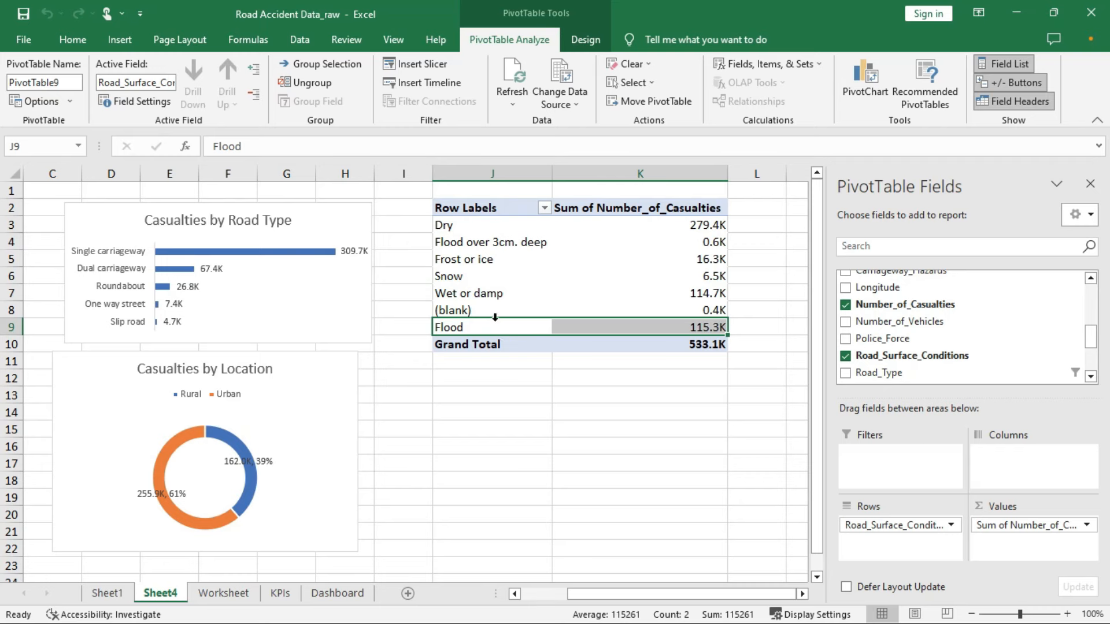
left_click(545, 207)
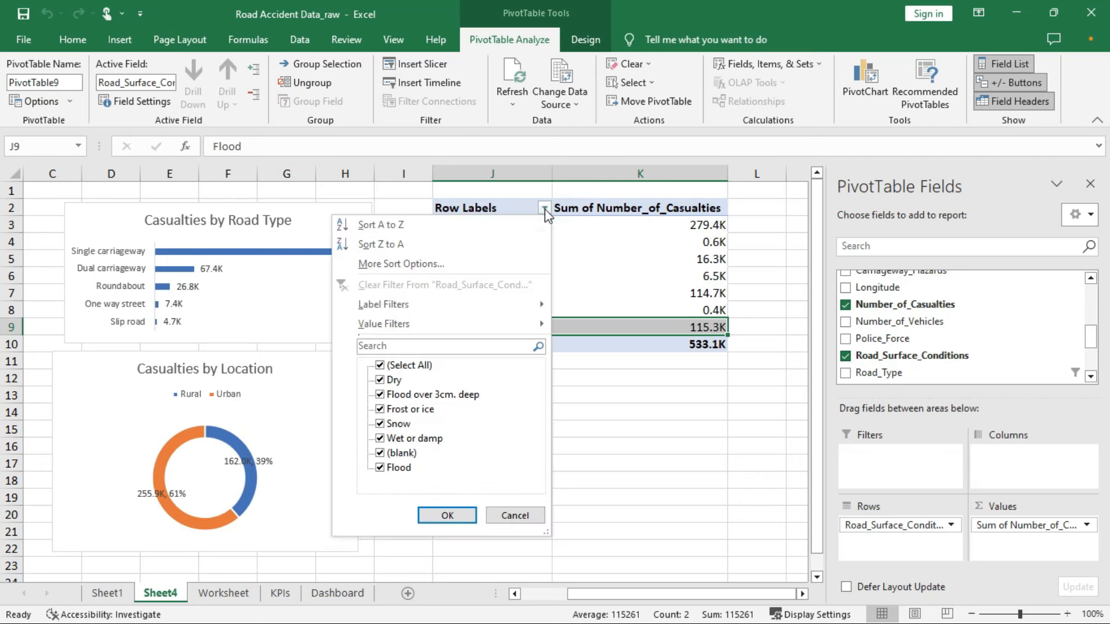
left_click(379, 394)
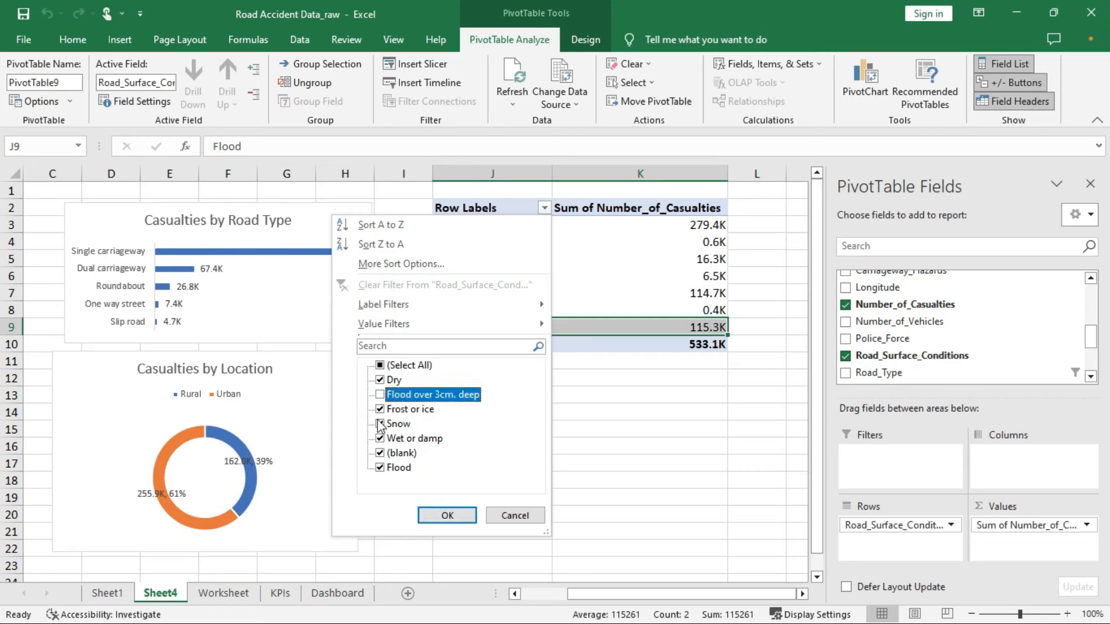
left_click(380, 438)
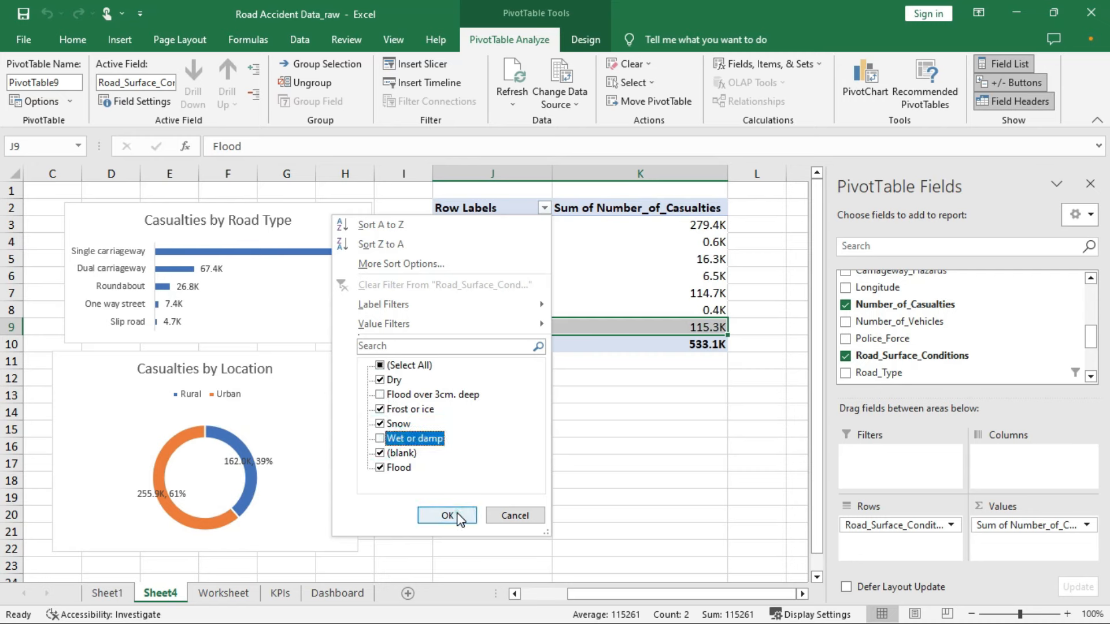
left_click(449, 515)
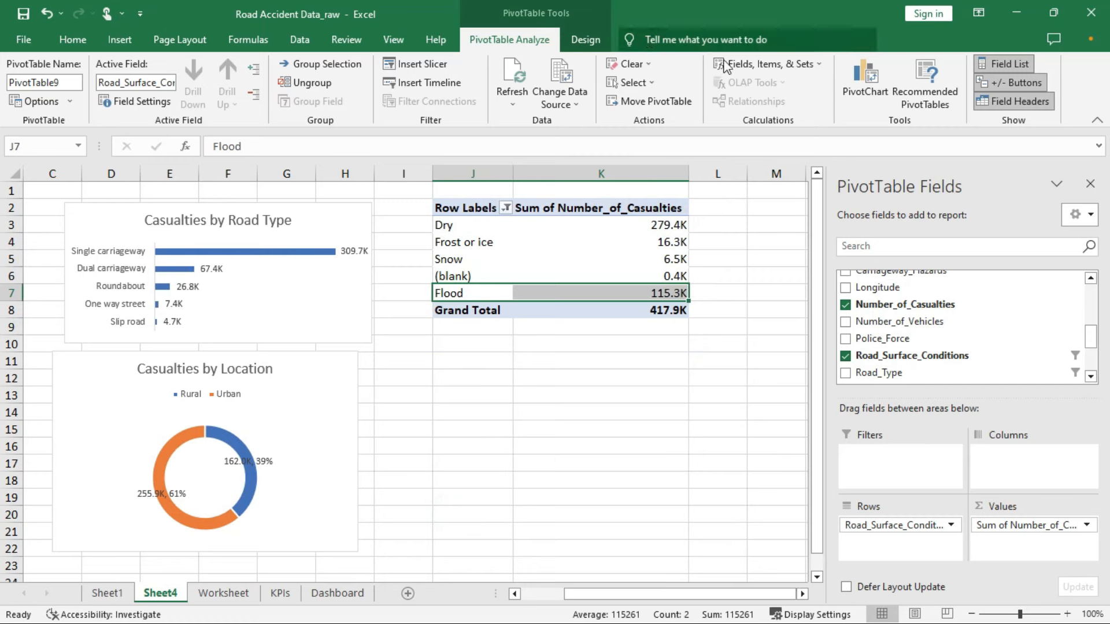
left_click(792, 64)
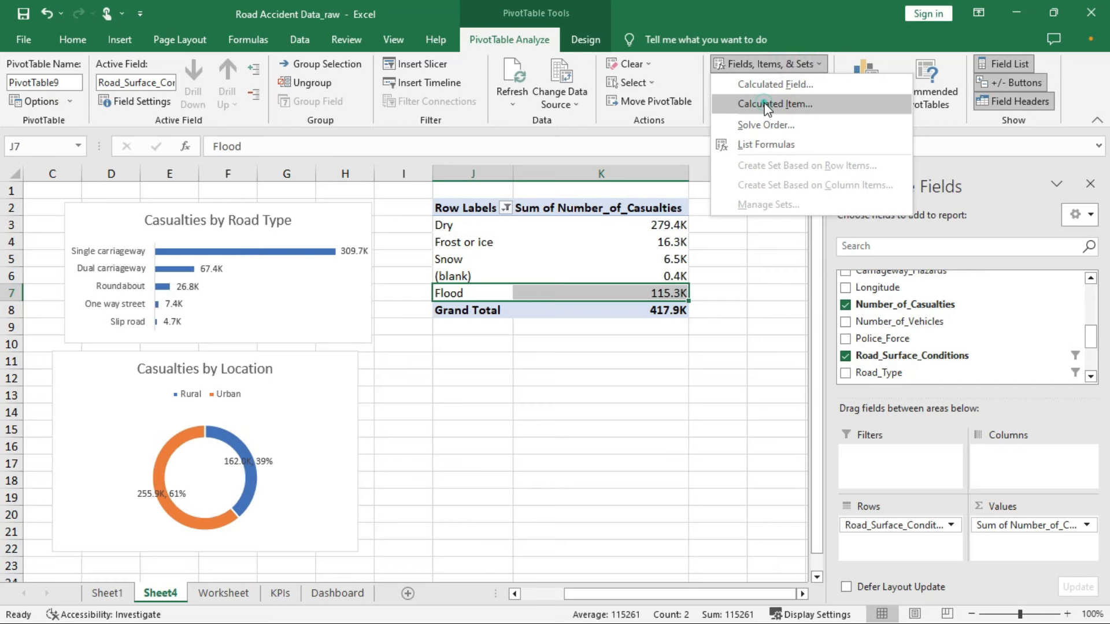
Add calculated item Frost with formula =Snow+'Frost or ice', renaming it after a name clash
left_click(768, 104)
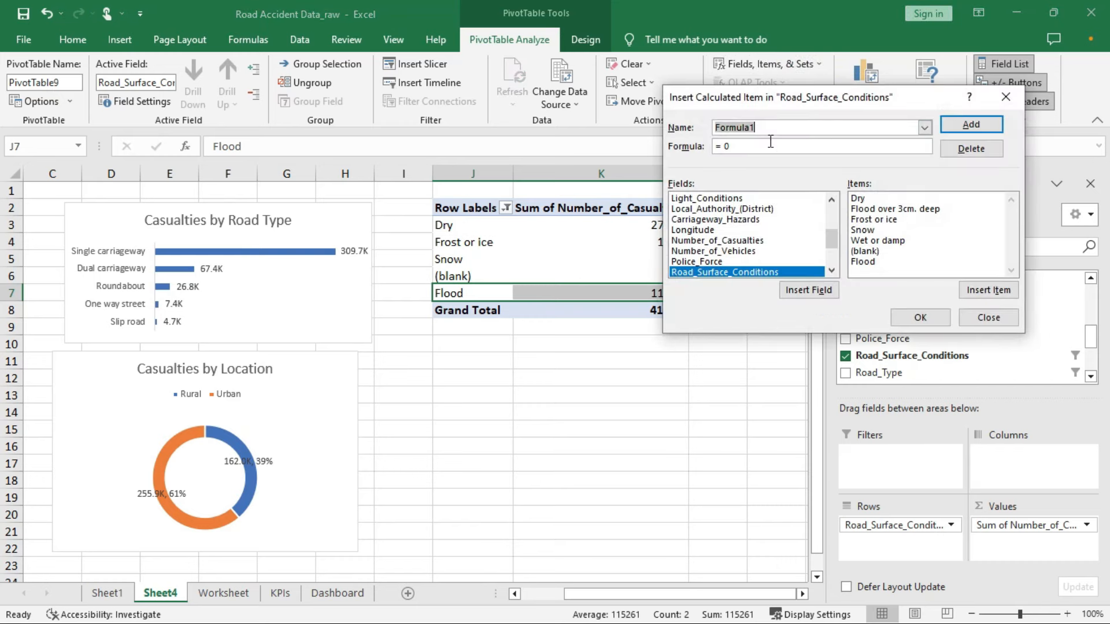
type("Snow")
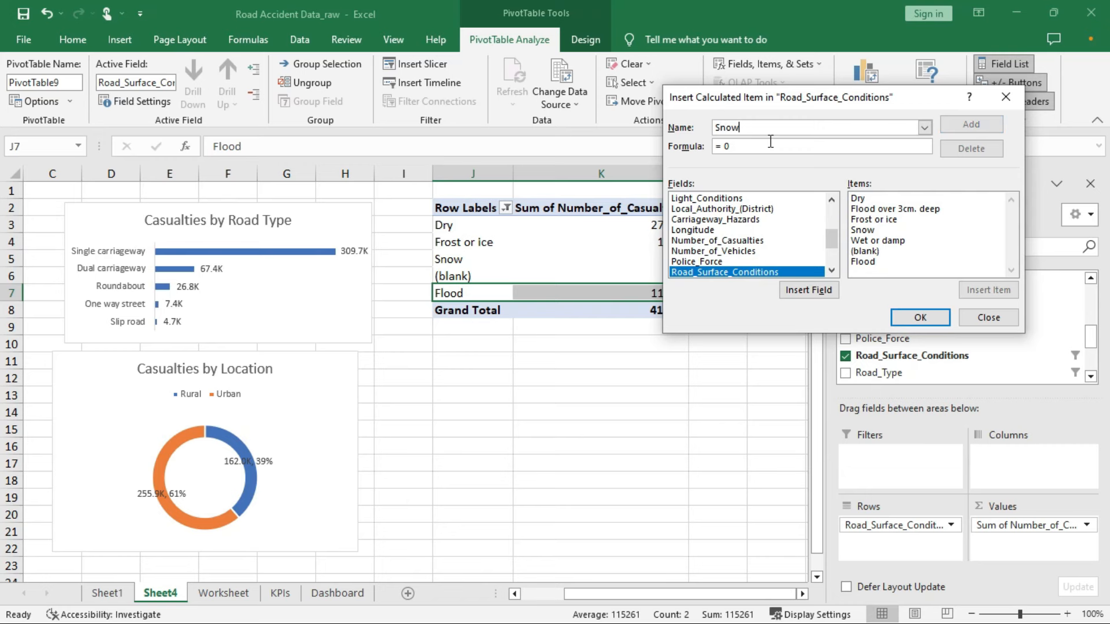
double_click(869, 231)
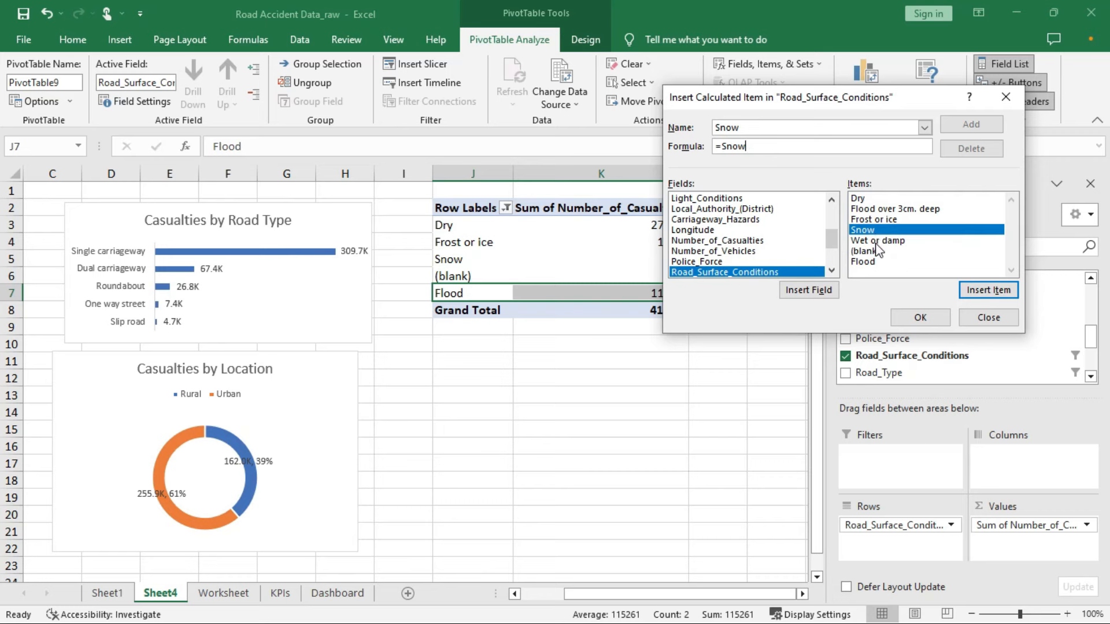
type("+")
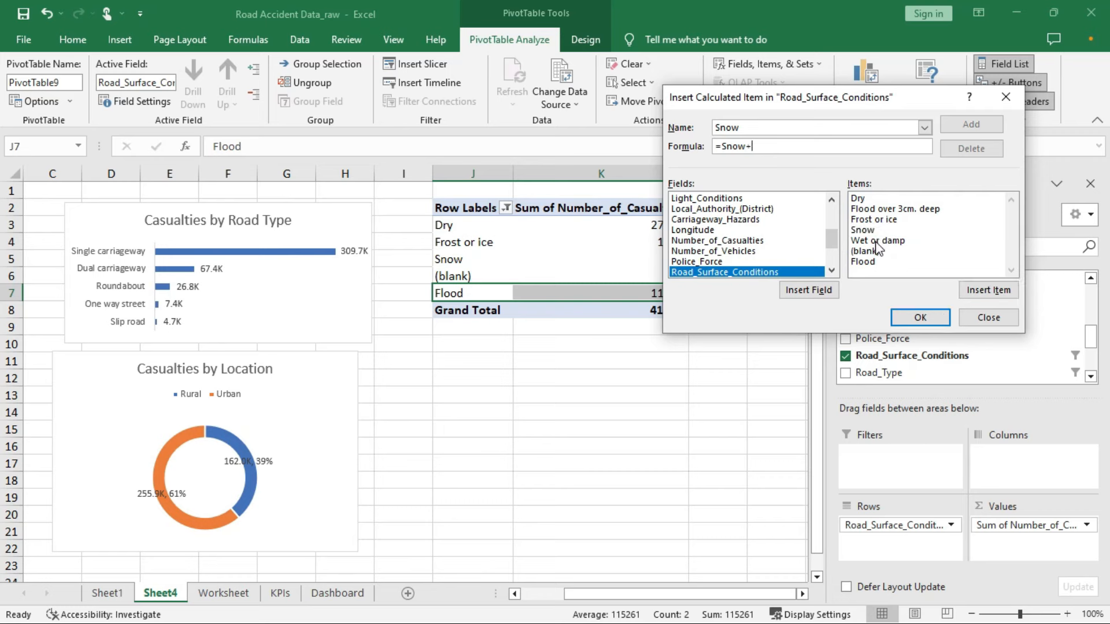
double_click(873, 220)
left_click(920, 317)
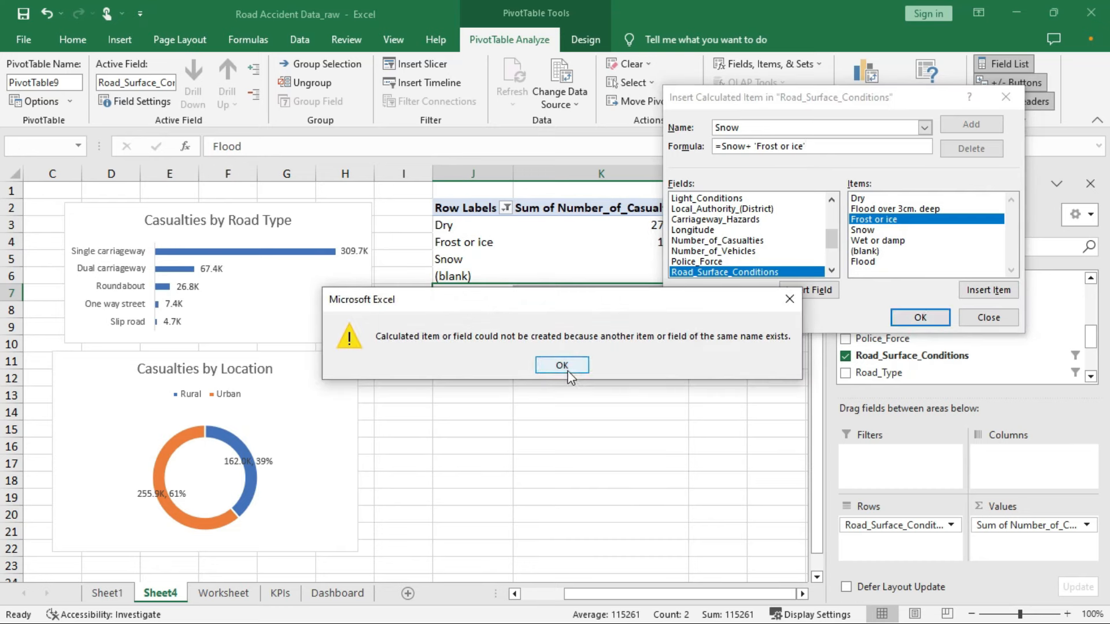
left_click(568, 373)
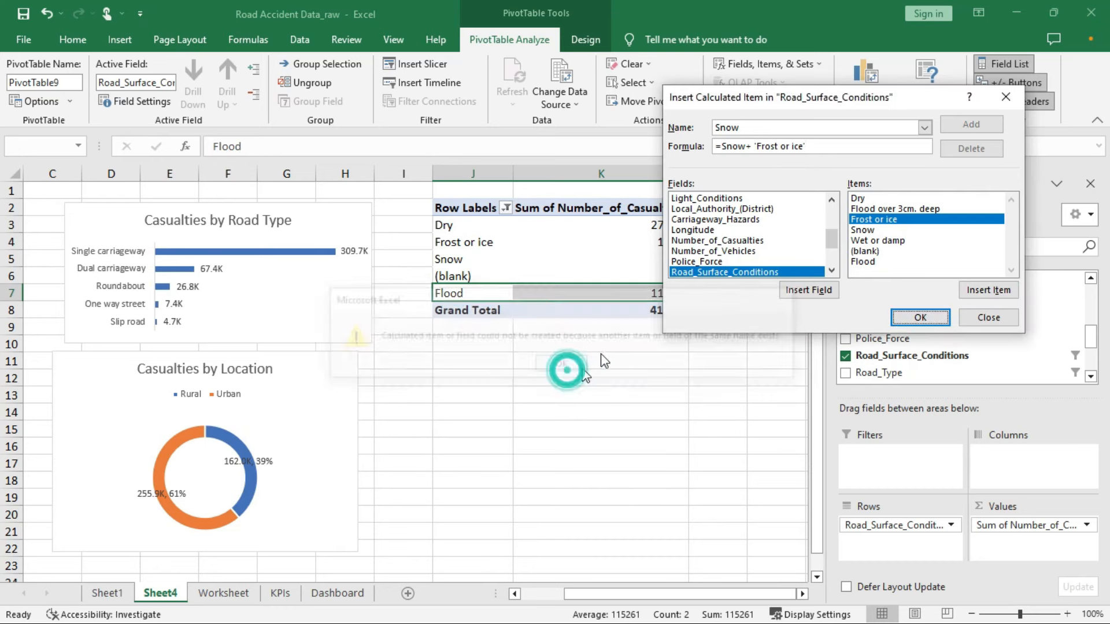
left_click(745, 128)
double_click(745, 128)
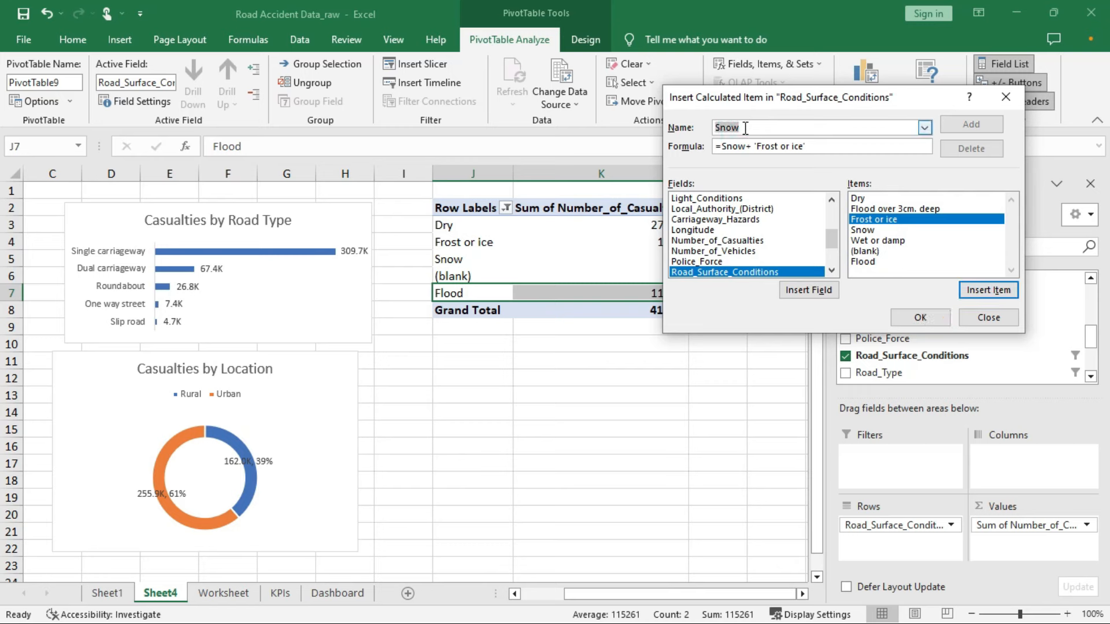
type("Frost")
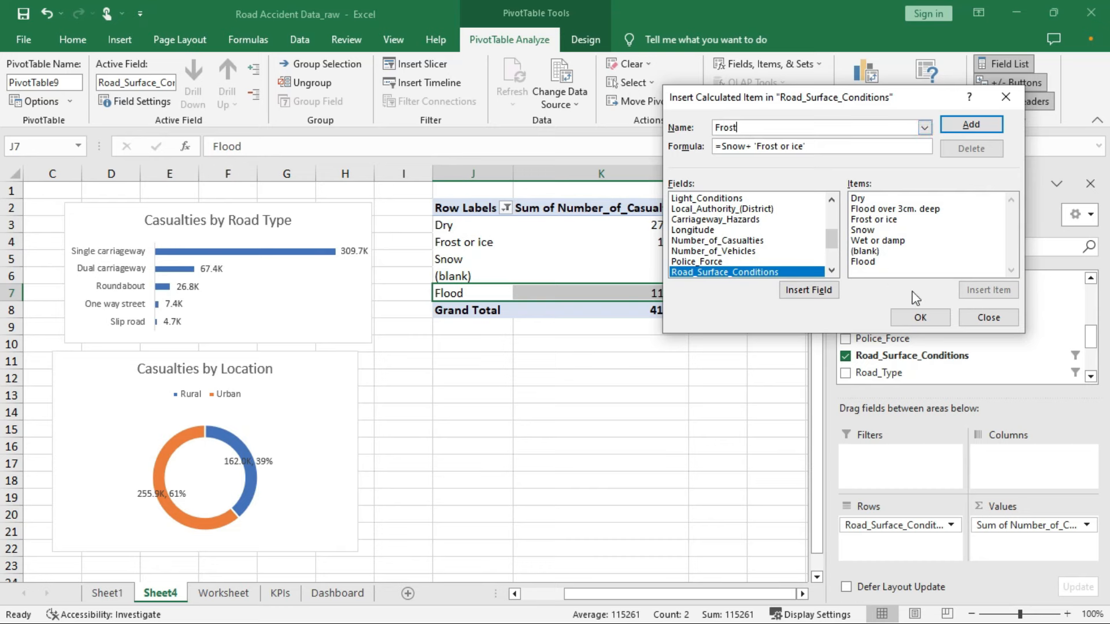
left_click(920, 318)
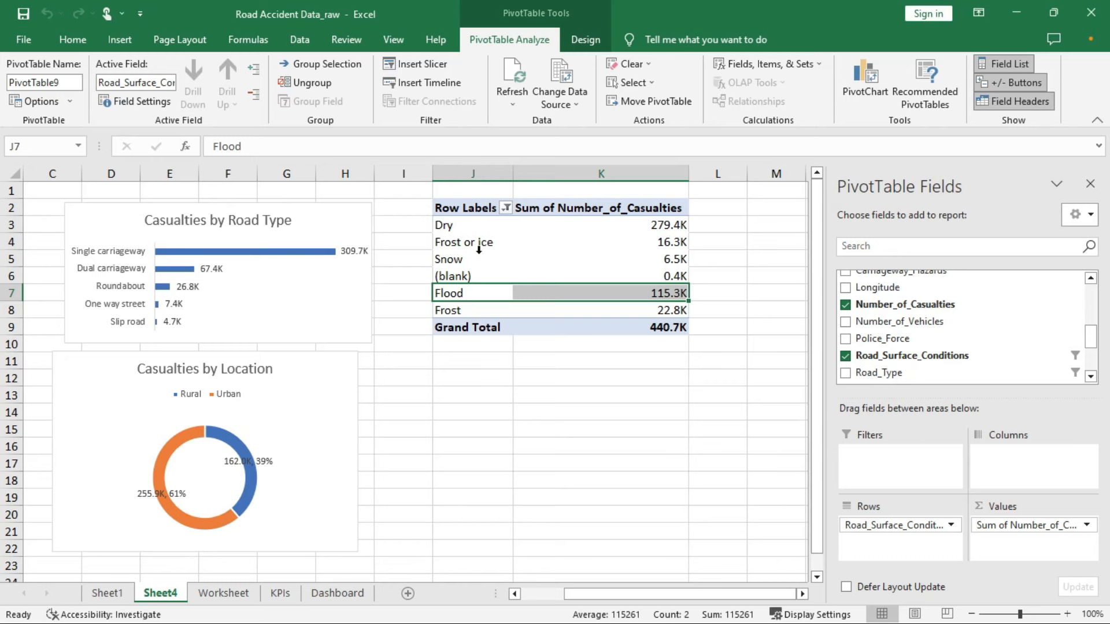
Uncheck Frost or ice and Snow in the road-surface Row Labels filter
left_click(506, 208)
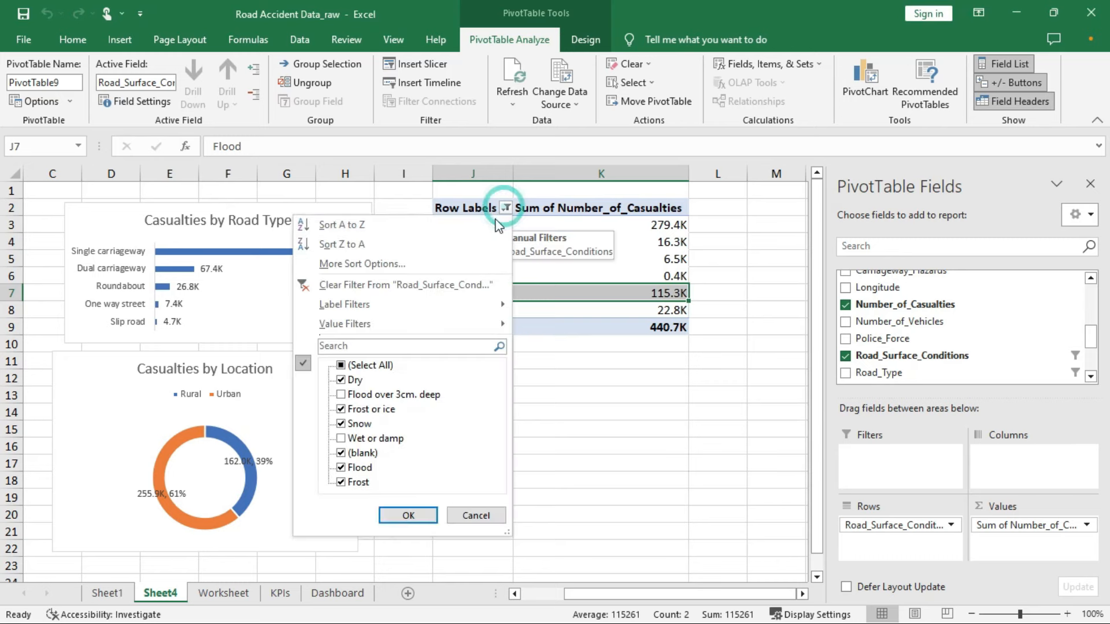
left_click(341, 410)
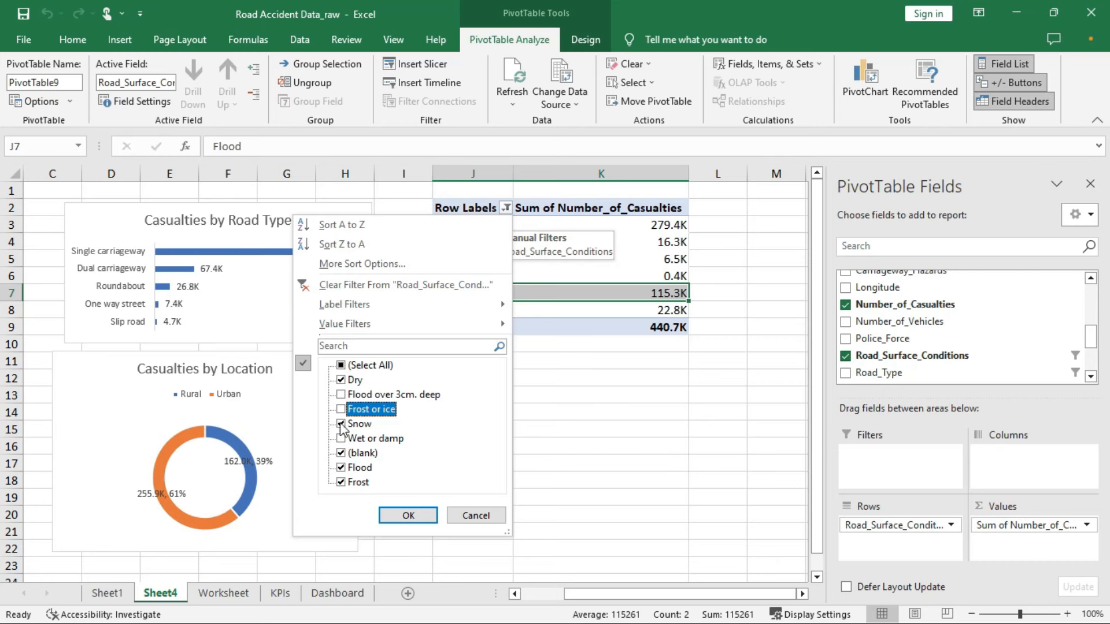
left_click(340, 411)
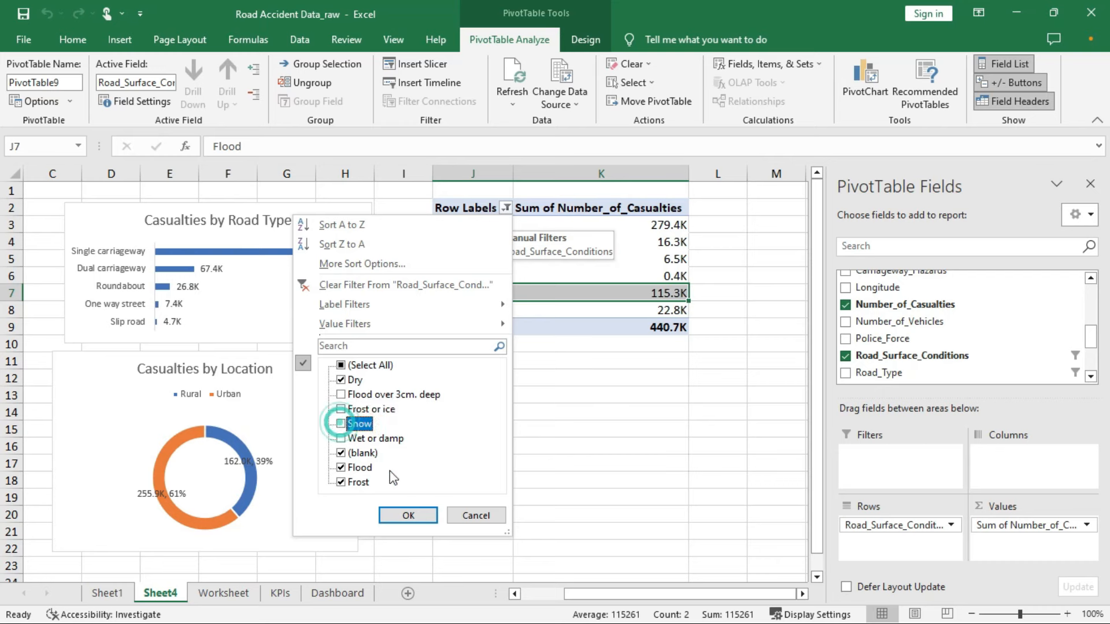
left_click(408, 515)
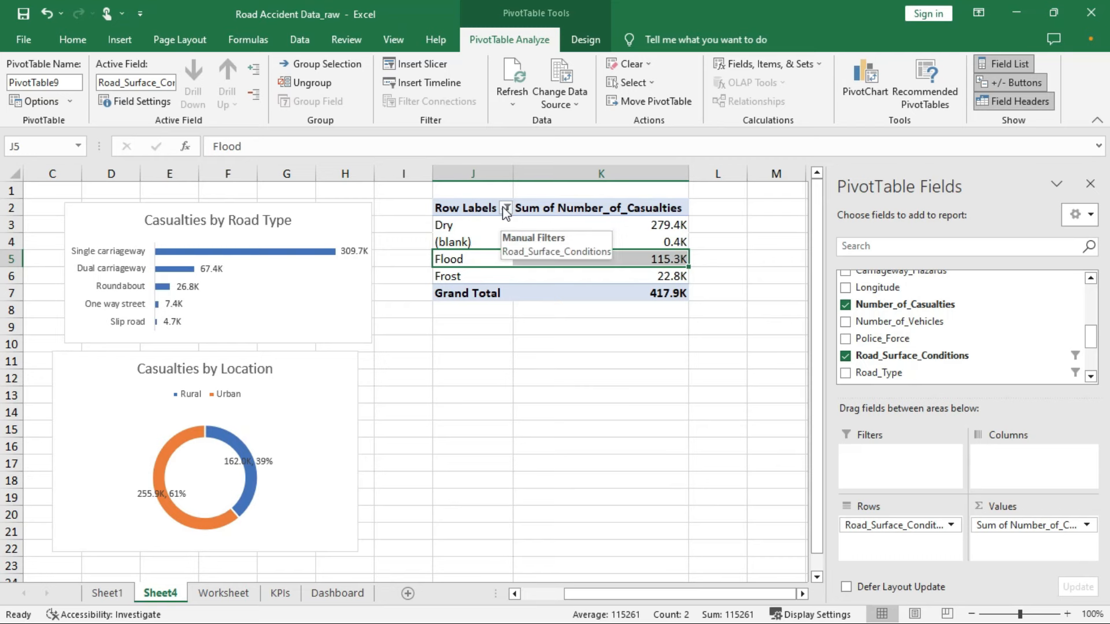
left_click(542, 226)
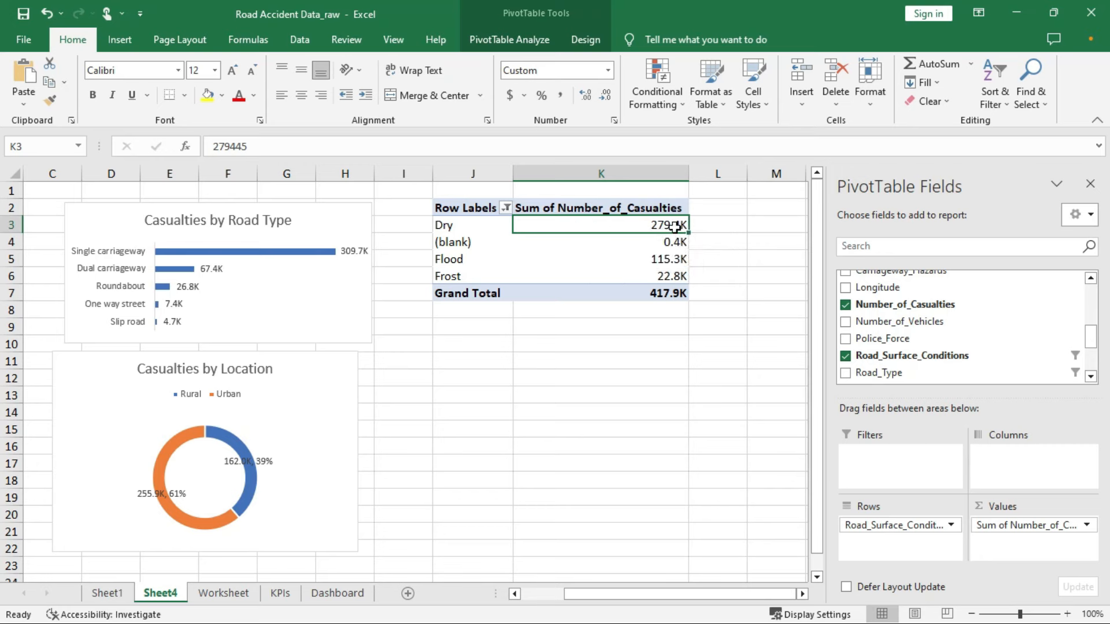
left_click(509, 39)
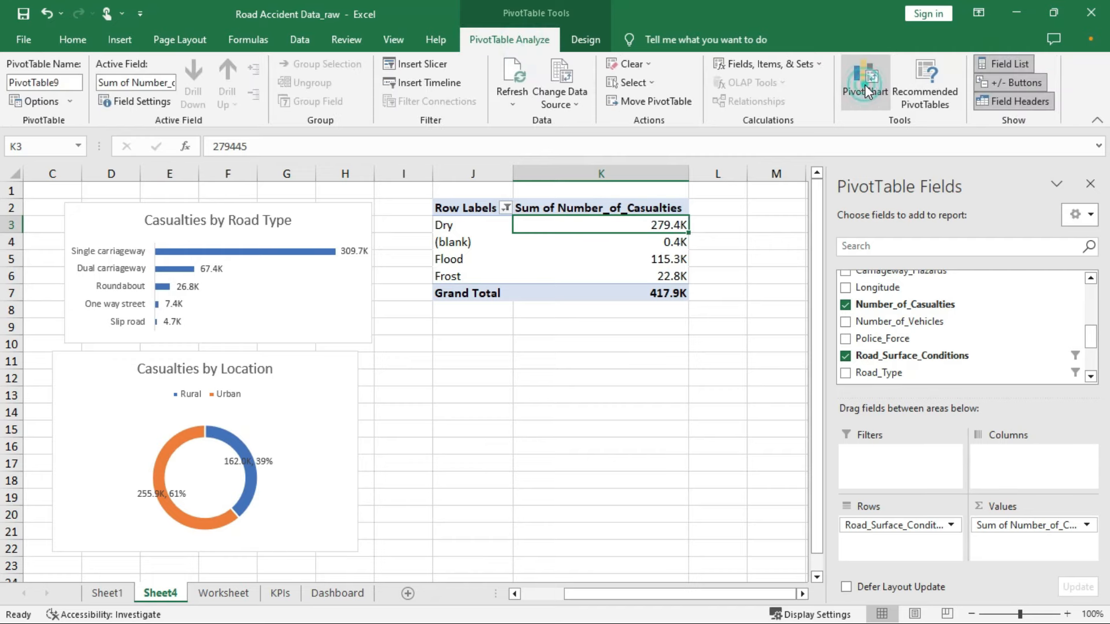
left_click(865, 85)
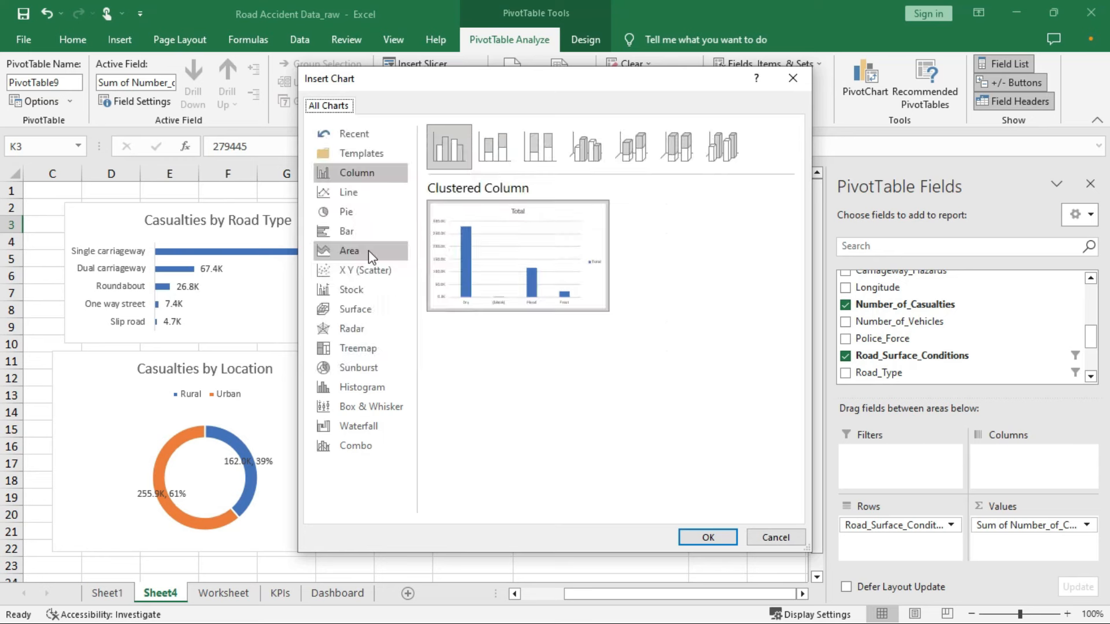
left_click(363, 348)
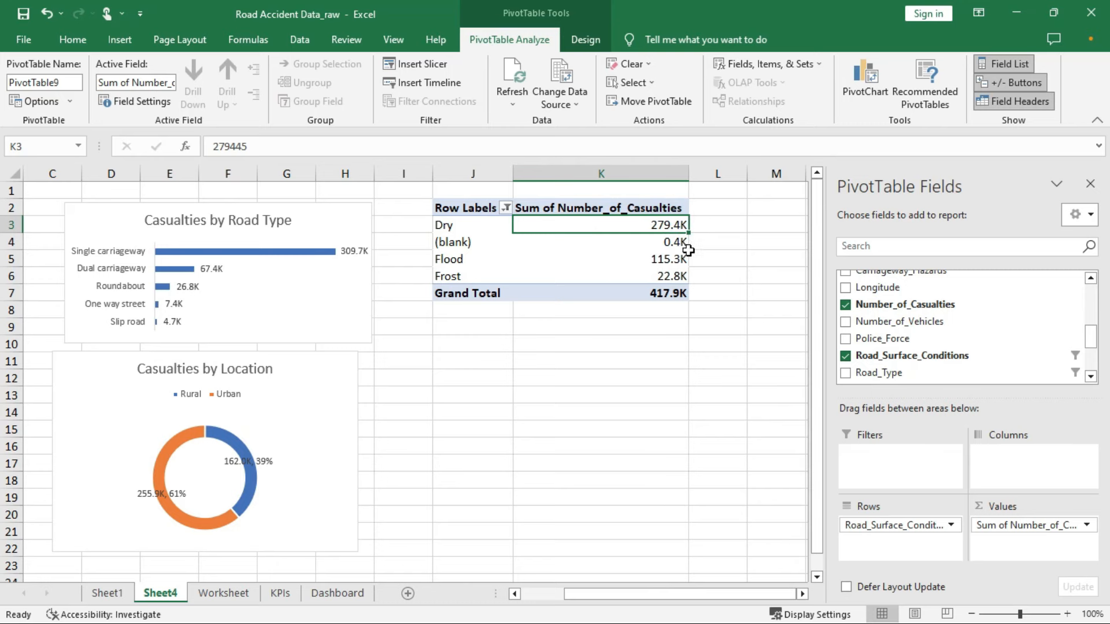
left_click(728, 208)
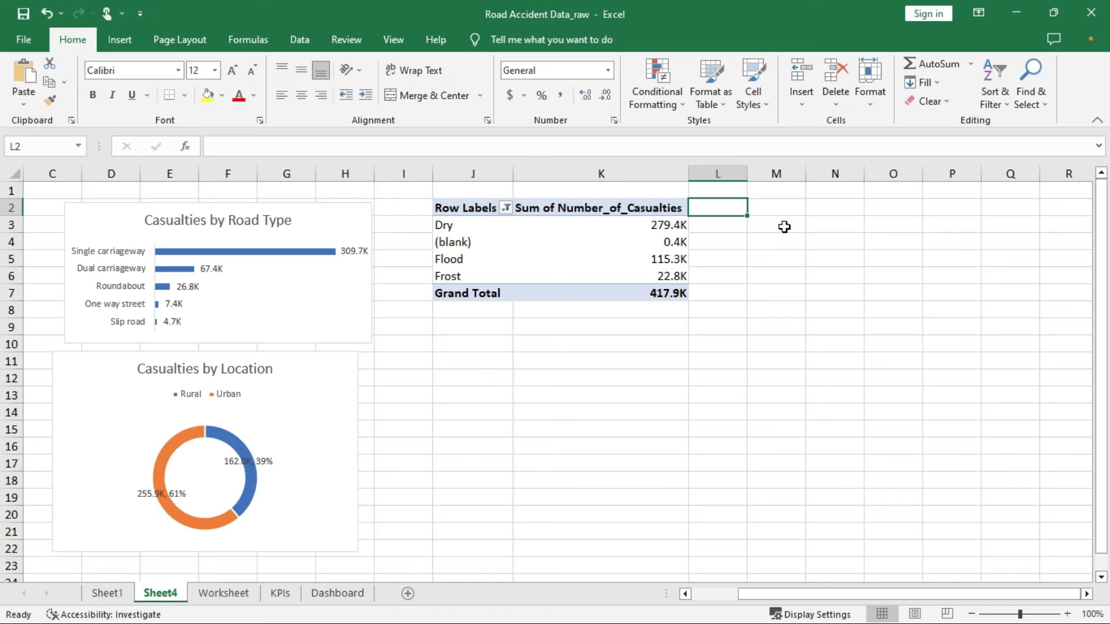
Head L2 'rod surface' and fill a GETPIVOTDATA formula referencing K3 from L3 to L6
type("od surface")
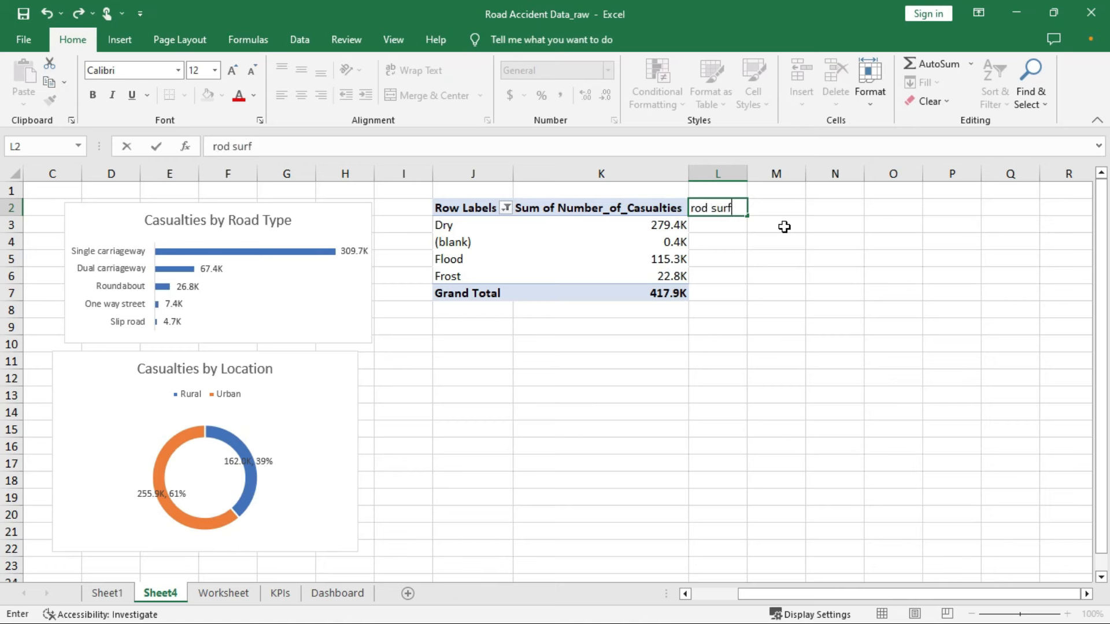
left_click(719, 226)
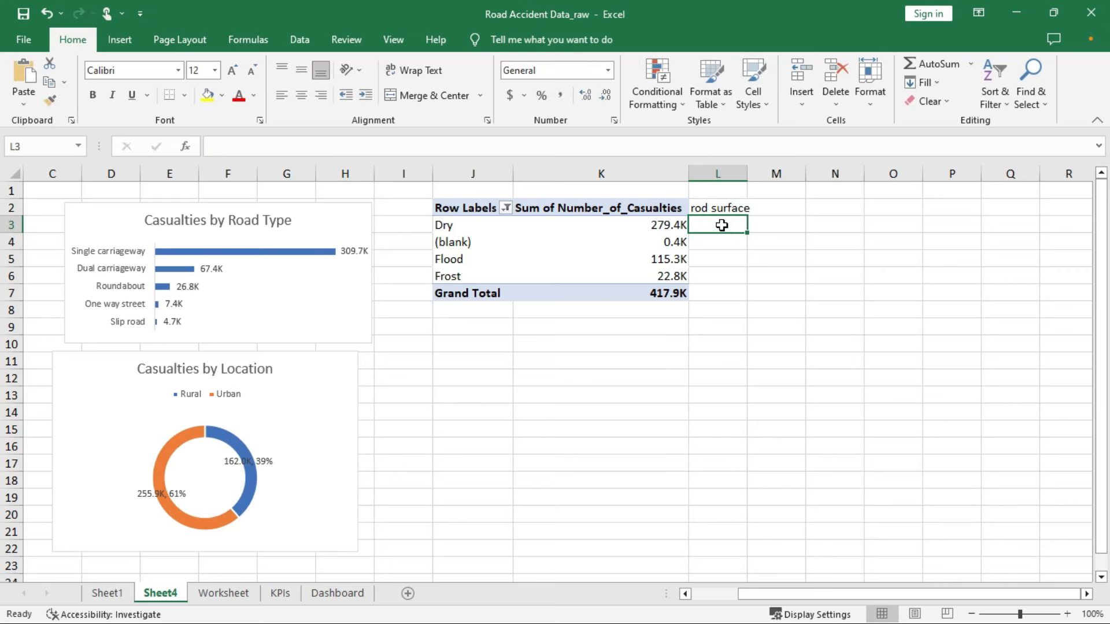
type("=")
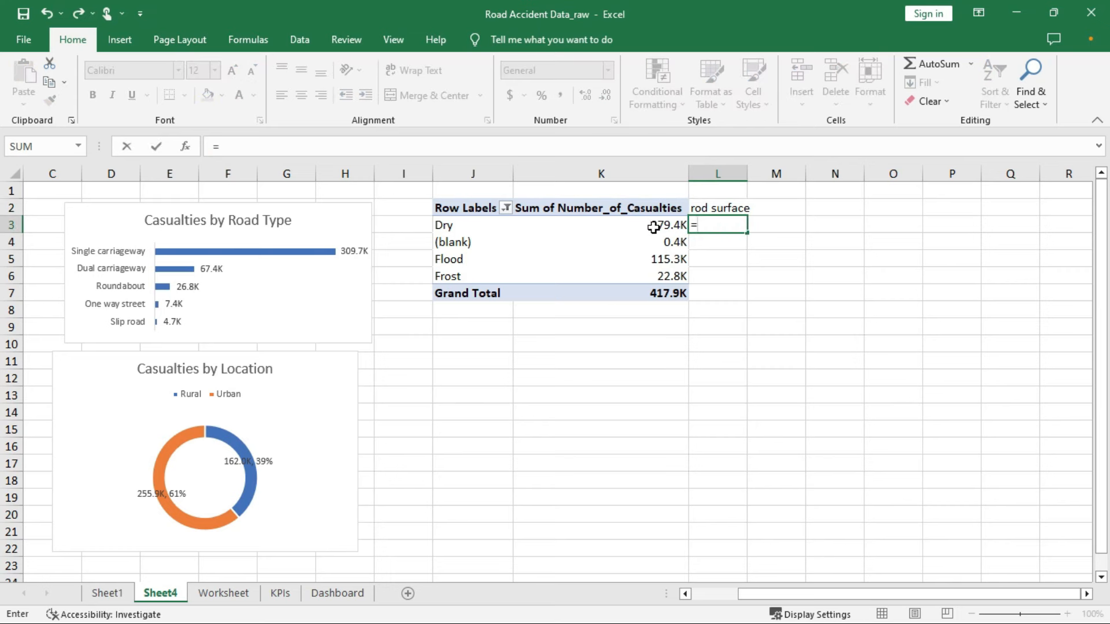
left_click(653, 227)
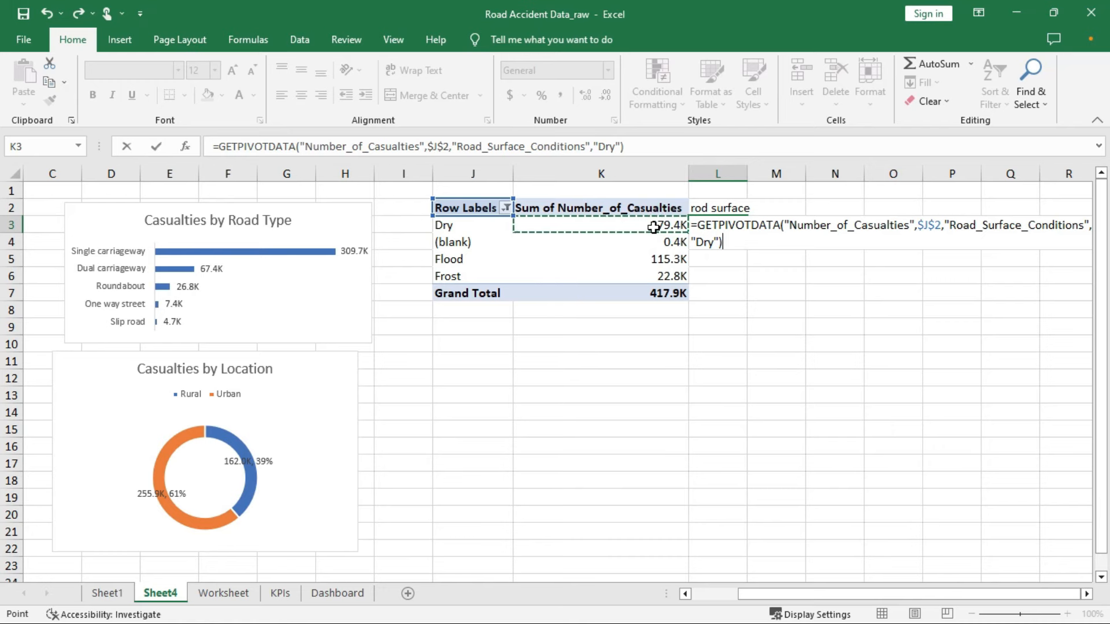
key("Return")
left_click(723, 224)
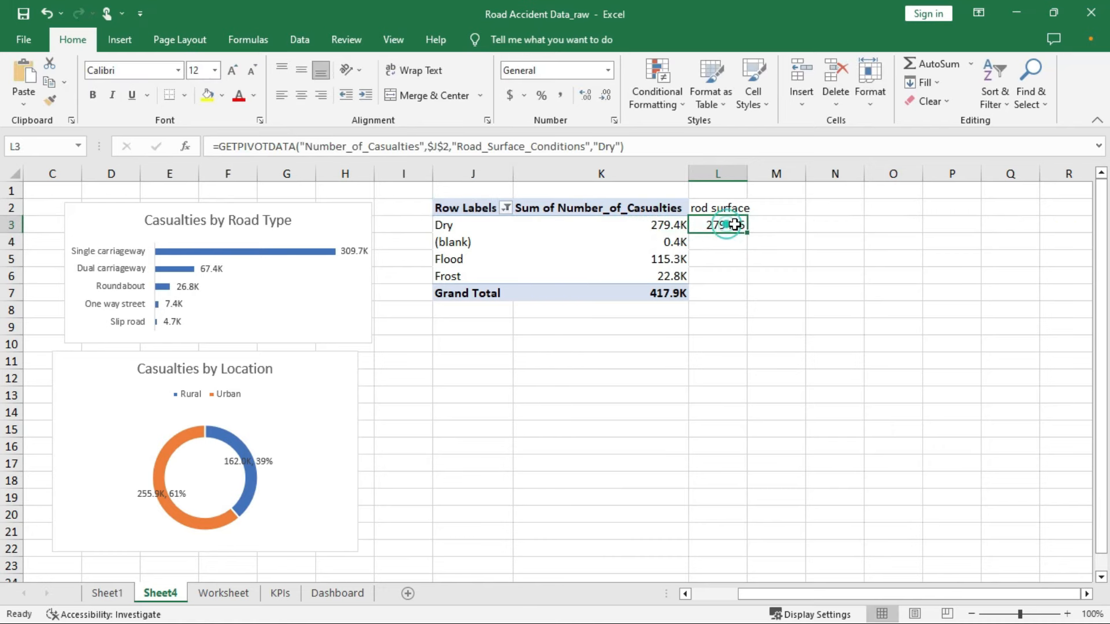
left_click_drag(748, 234, 749, 277)
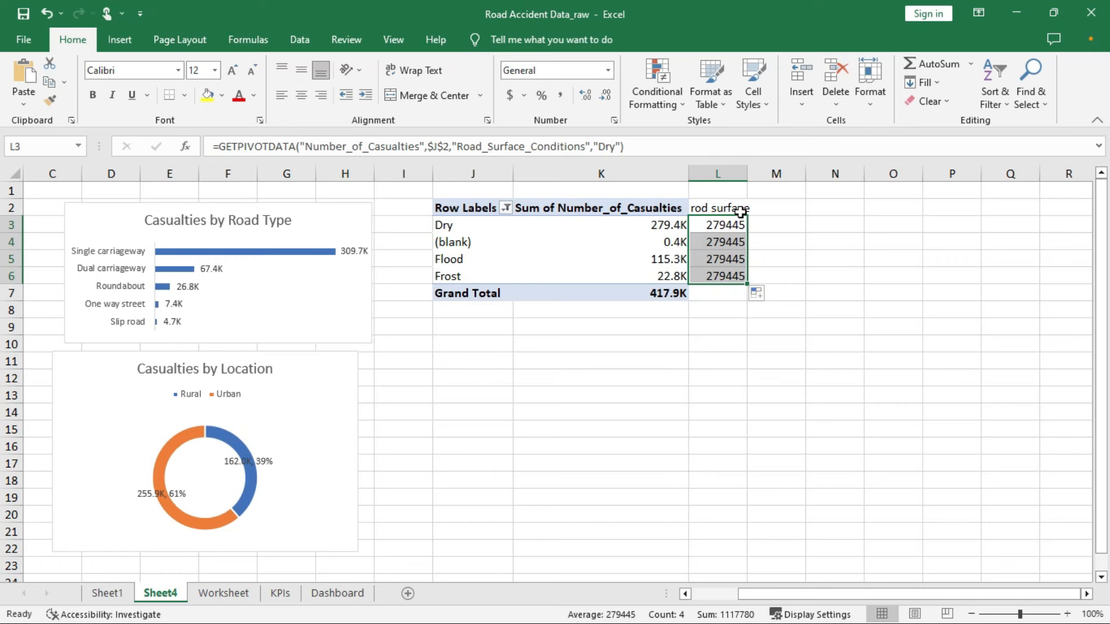
Replace the fixed "Dry" in the L3 formula with J3 and refill down to L6
left_click(615, 148)
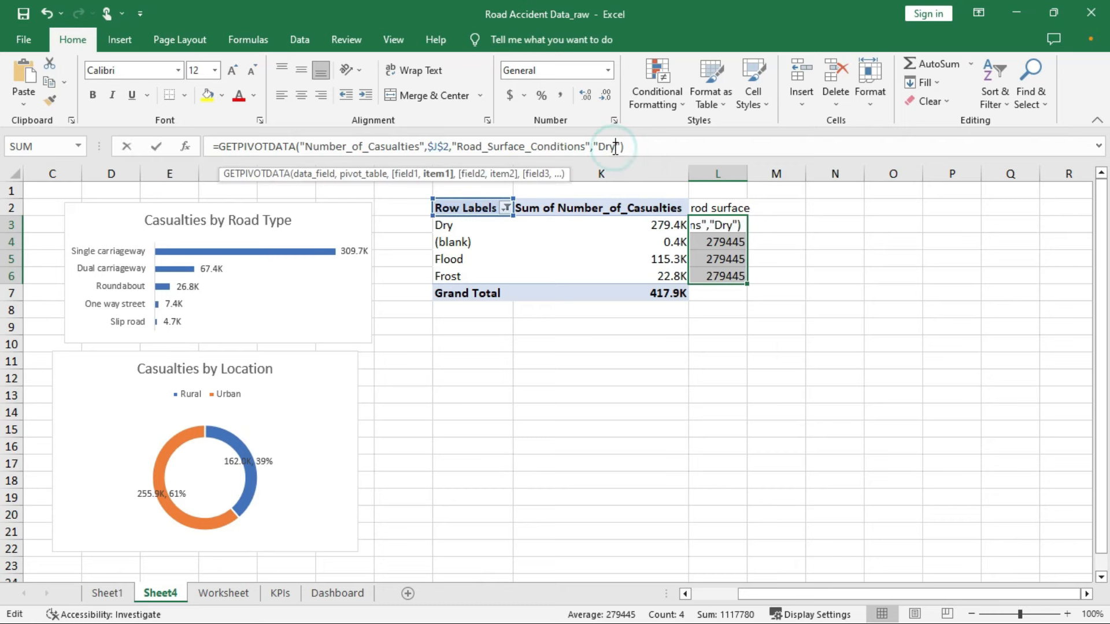
key("BackSpace")
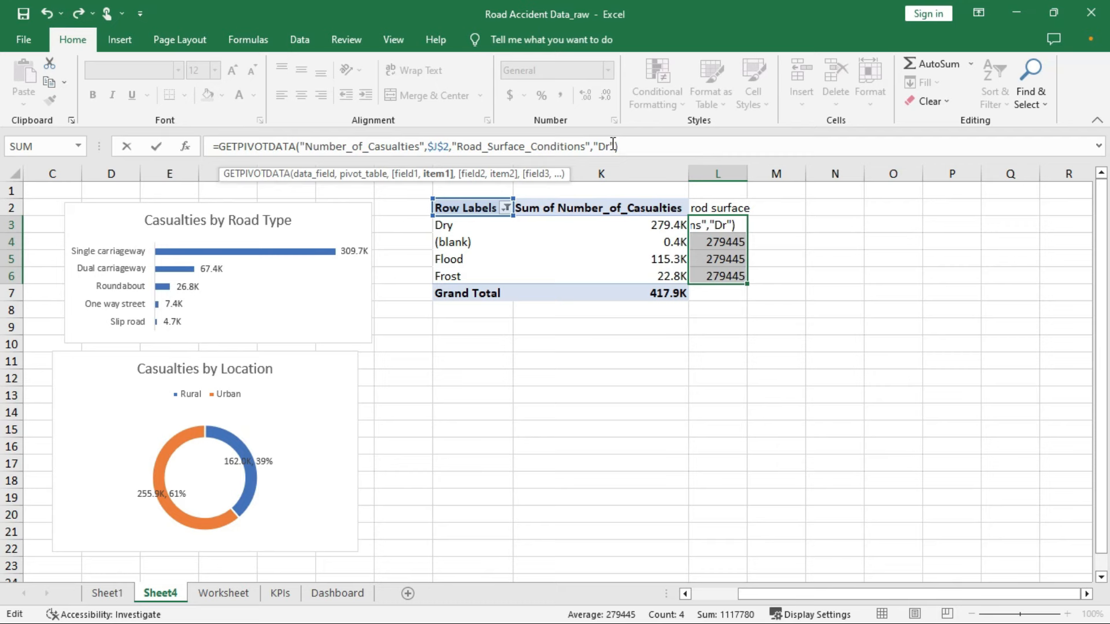
key("BackSpace")
key("BackSpace")
key("Delete")
left_click(482, 226)
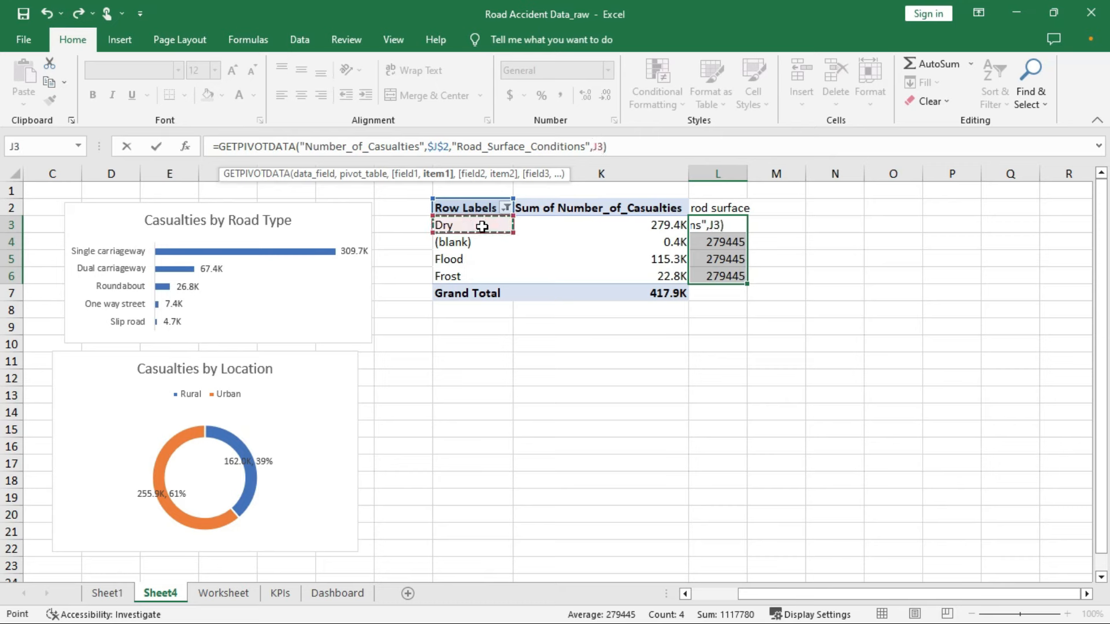
key("Return")
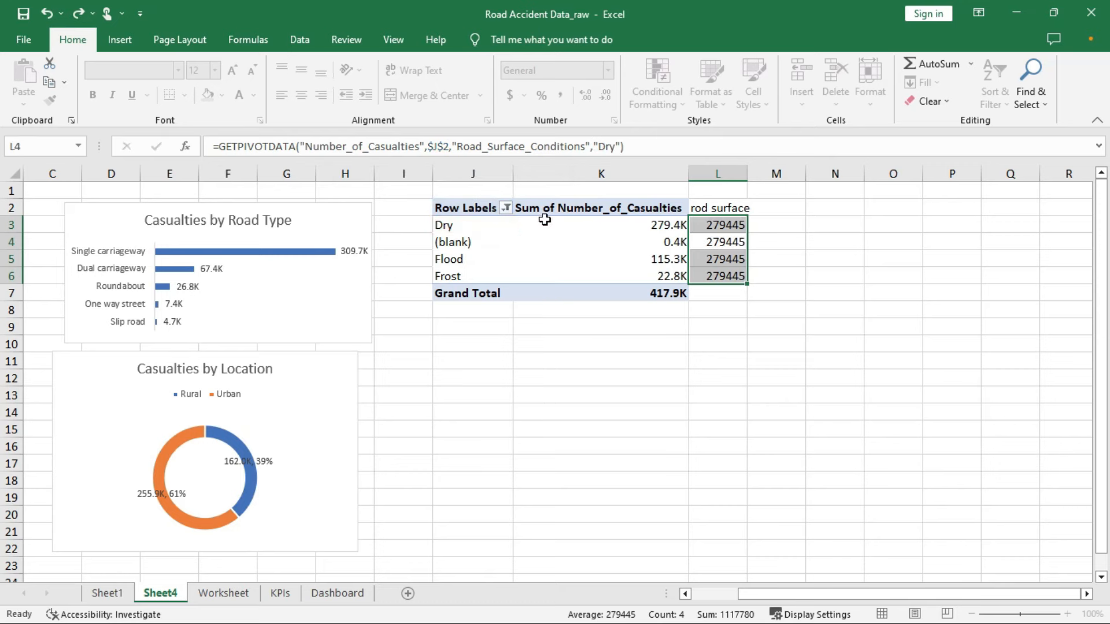
left_click(737, 225)
left_click_drag(747, 232, 747, 281)
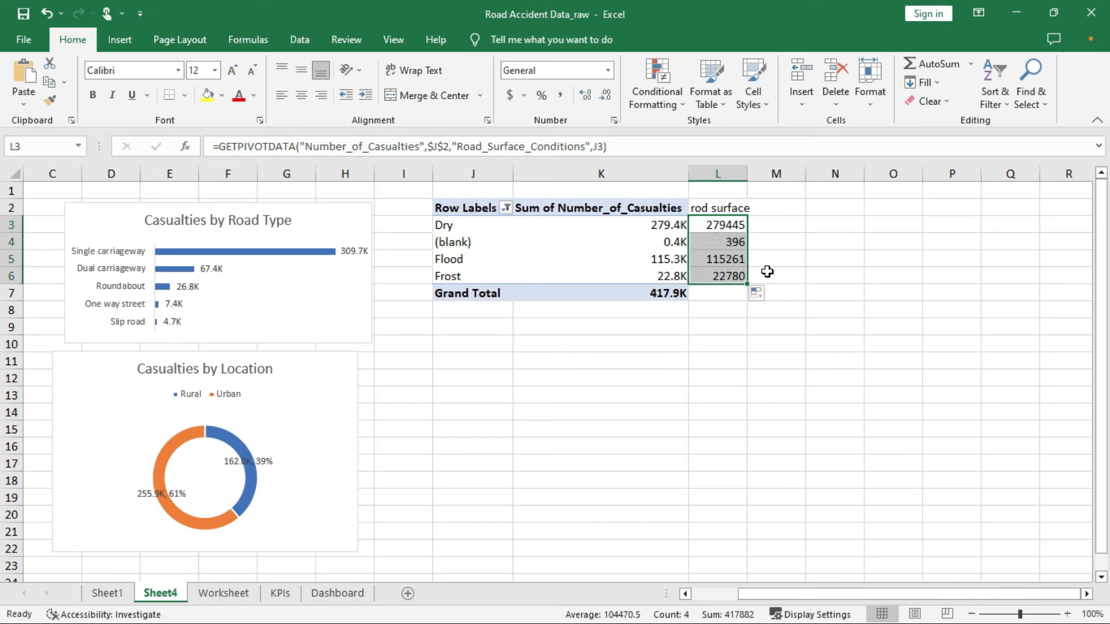
Give L3:L6 the custom number format 0.0,"K" so totals show in thousands
right_click(724, 227)
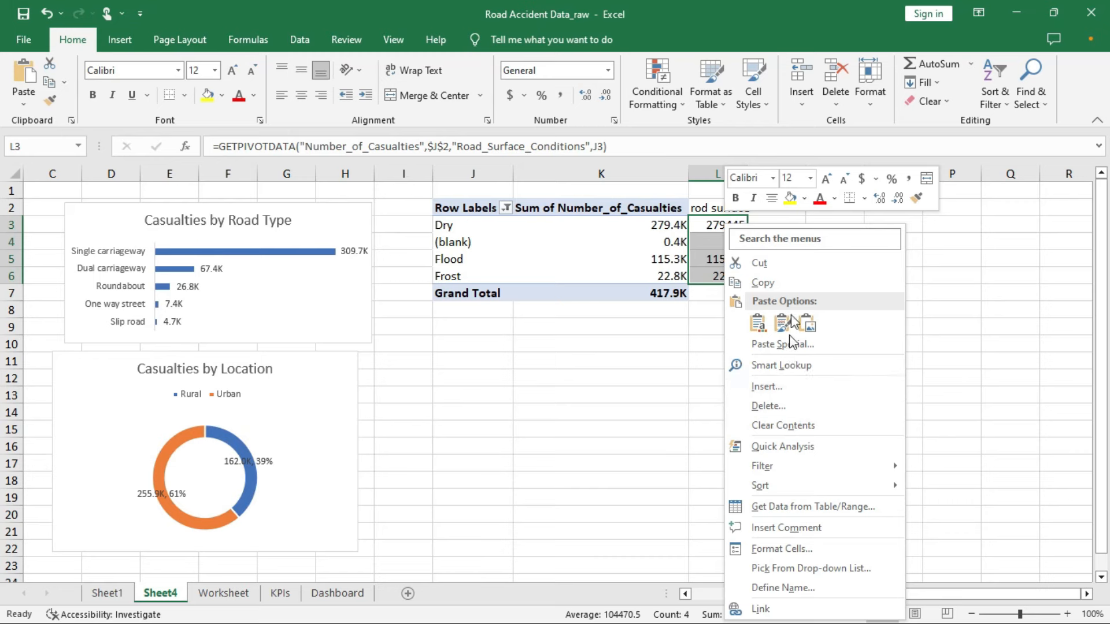
key("Escape")
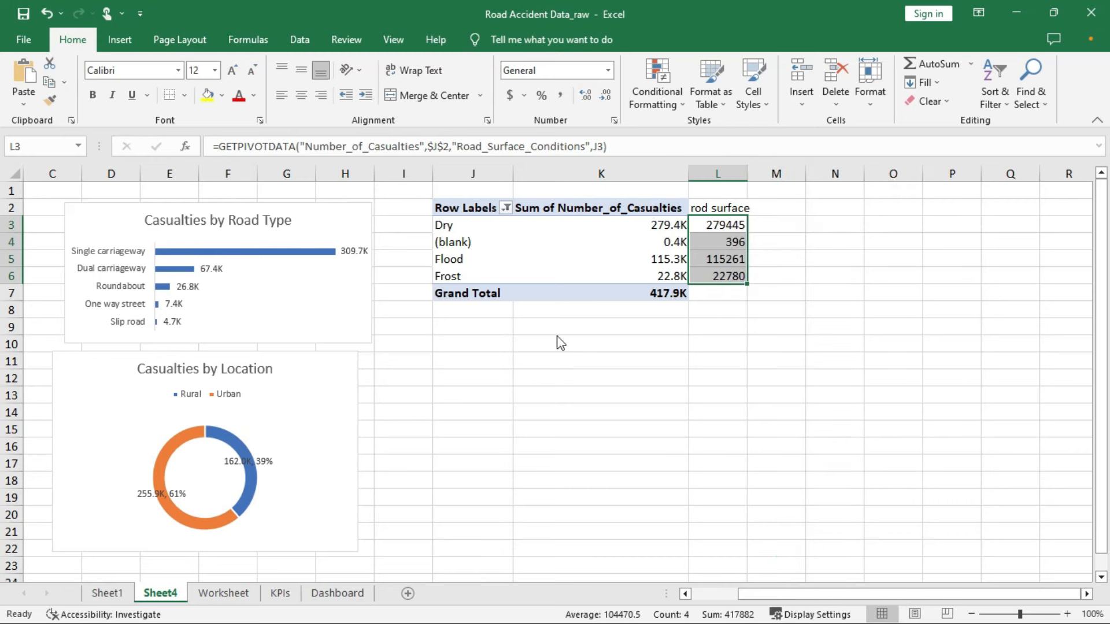
key("ctrl+1")
left_click(628, 423)
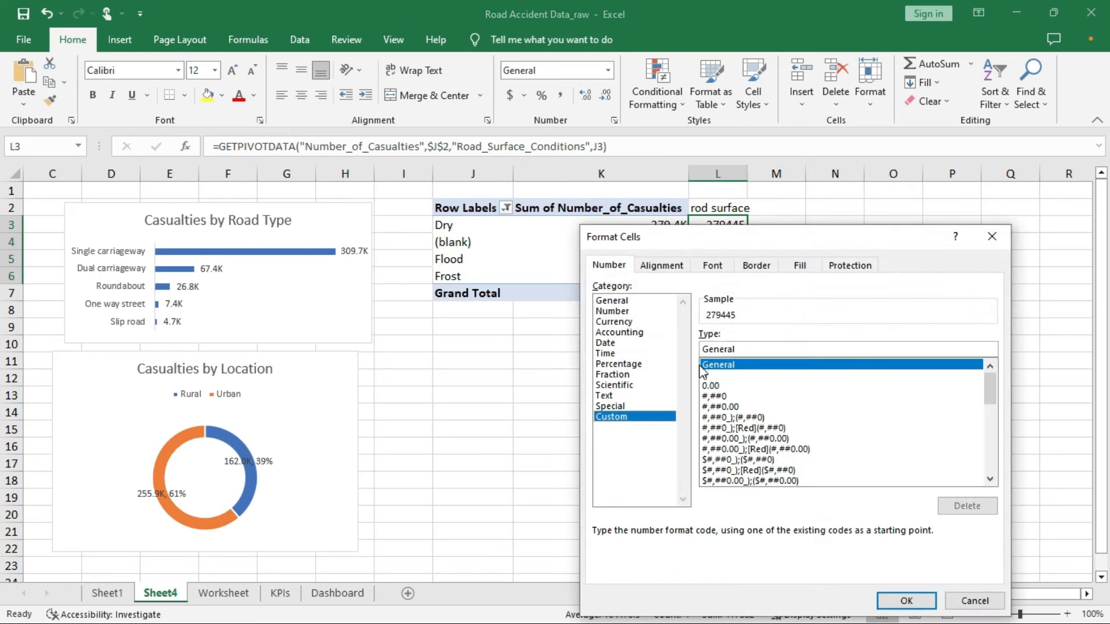
left_click(712, 349)
double_click(712, 349)
type("0.0,\"K")
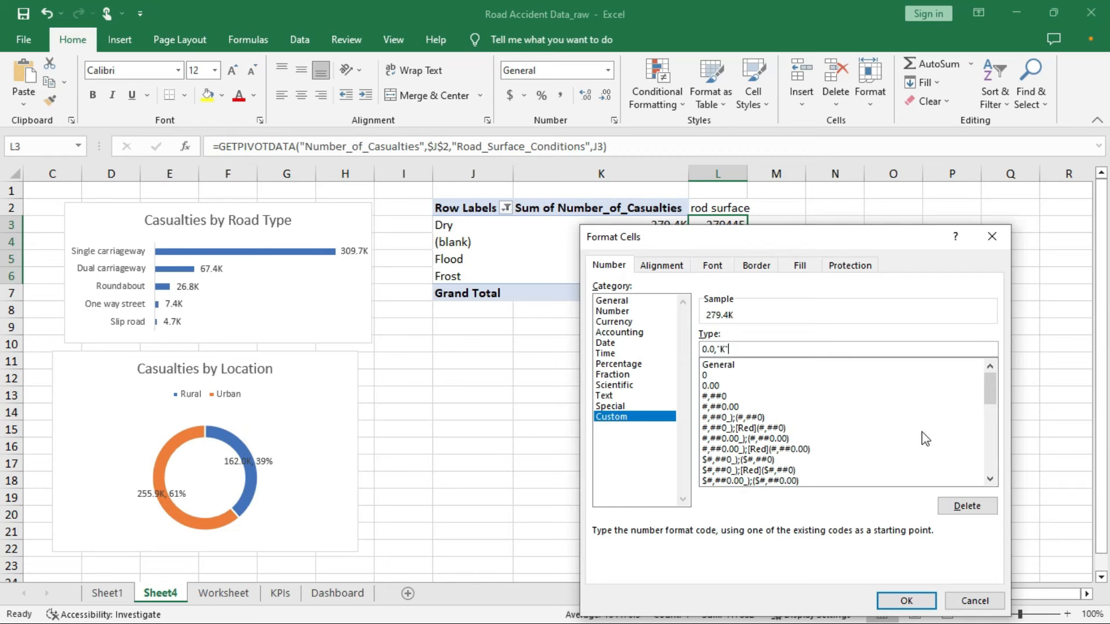
left_click(906, 601)
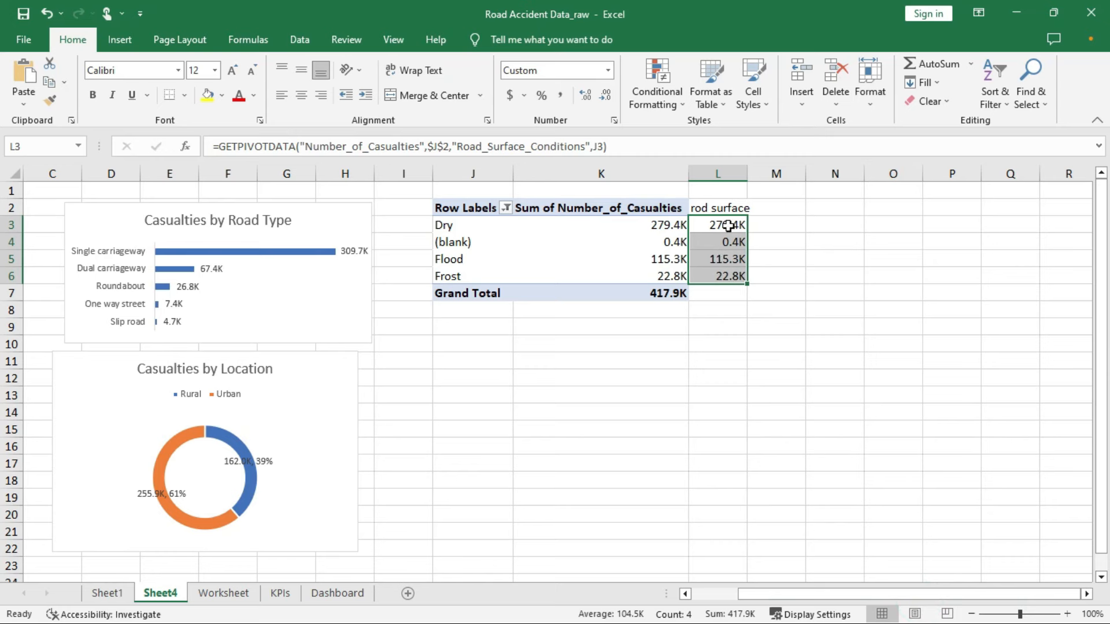
left_click(728, 226)
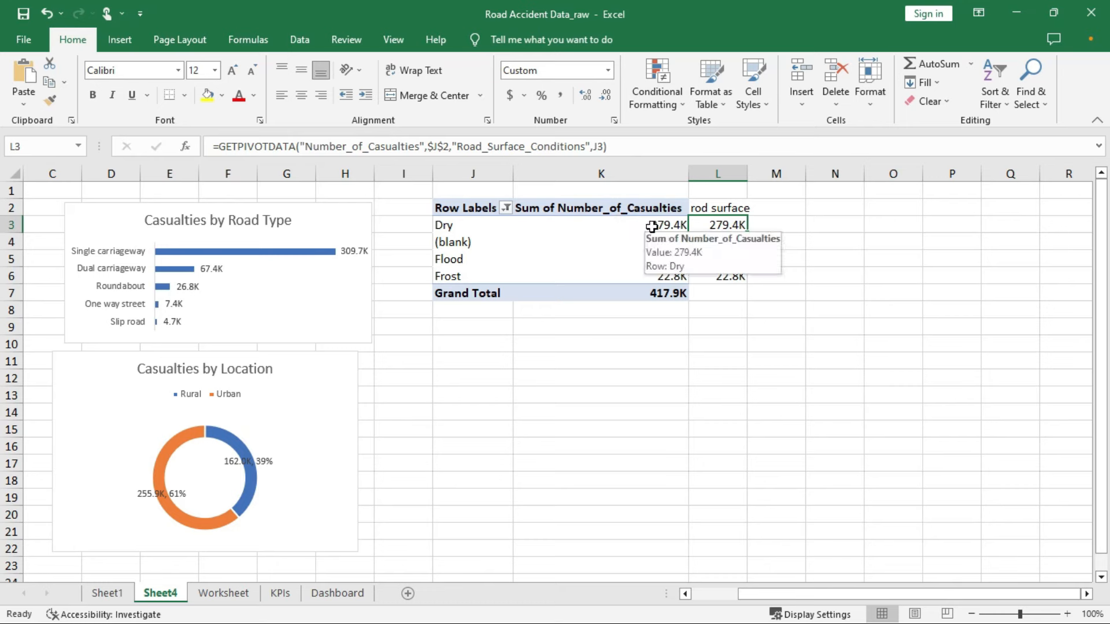
Insert a treemap of road-surface casualties and position it below the pivot table
left_click(119, 39)
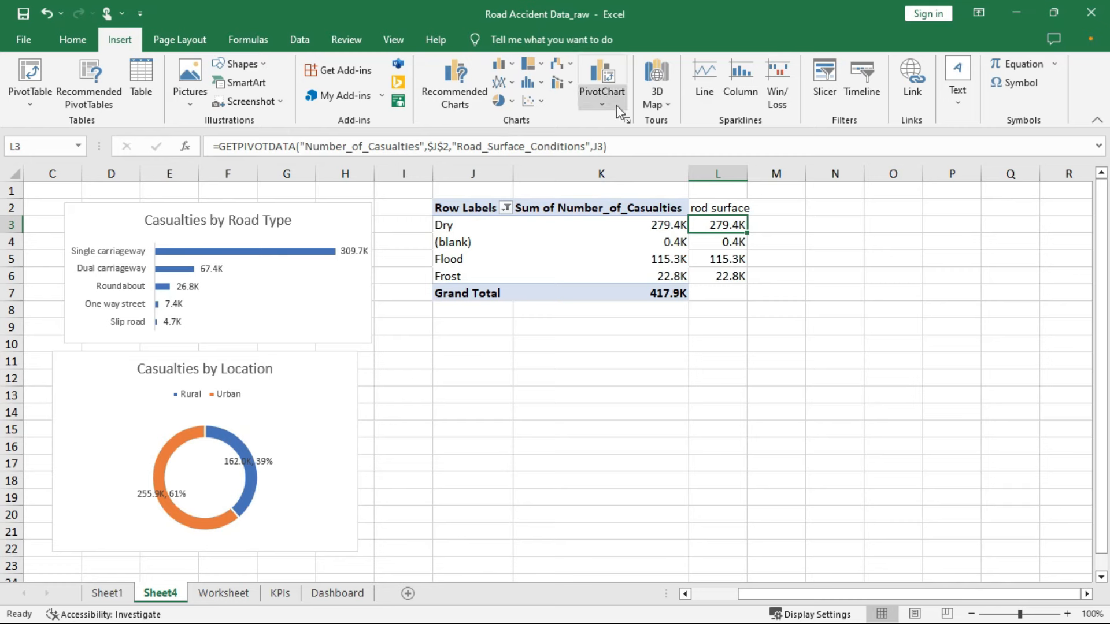
left_click(601, 107)
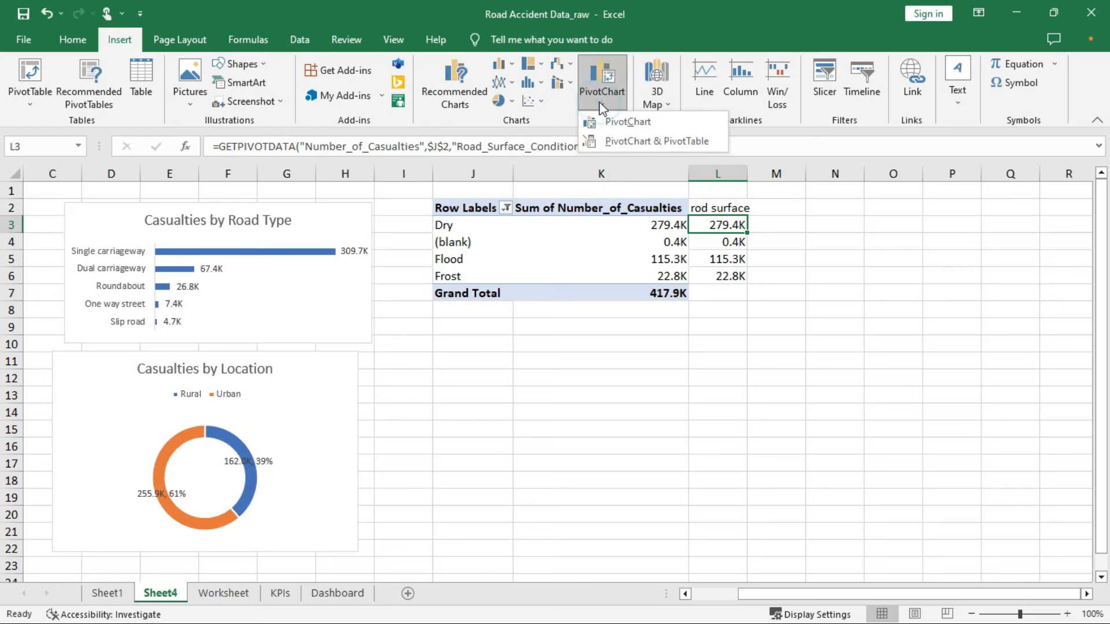
left_click(607, 122)
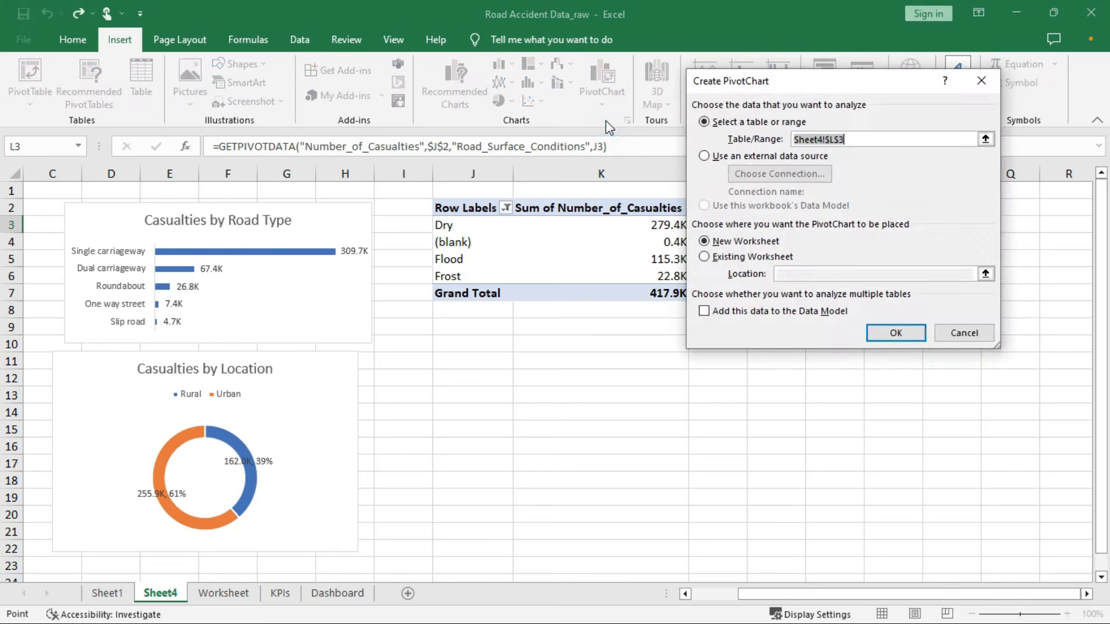
left_click(981, 81)
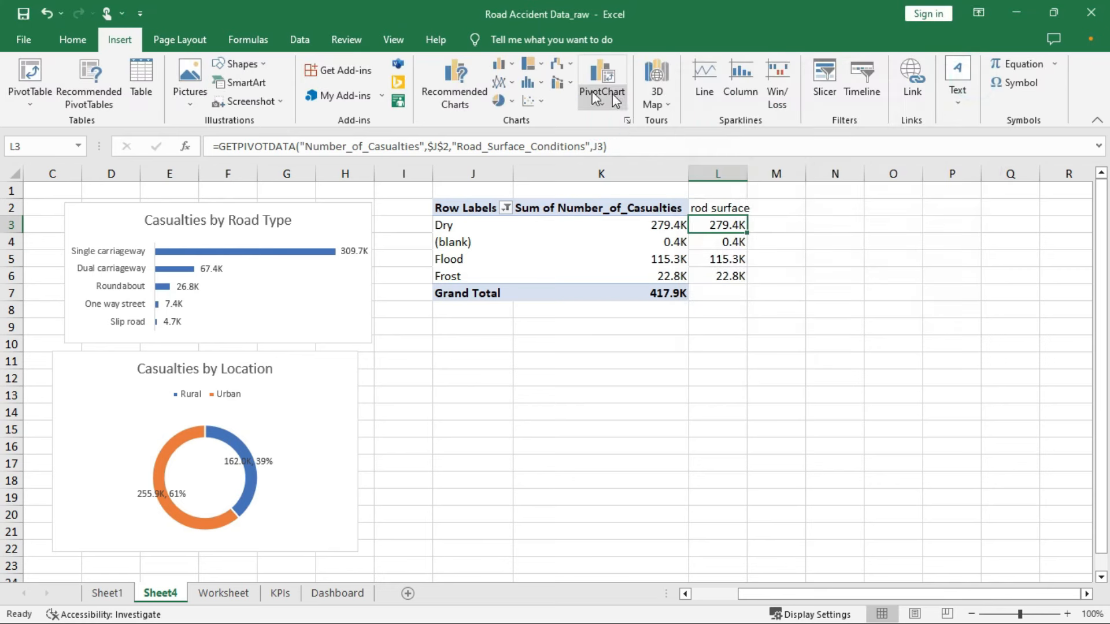
left_click(541, 65)
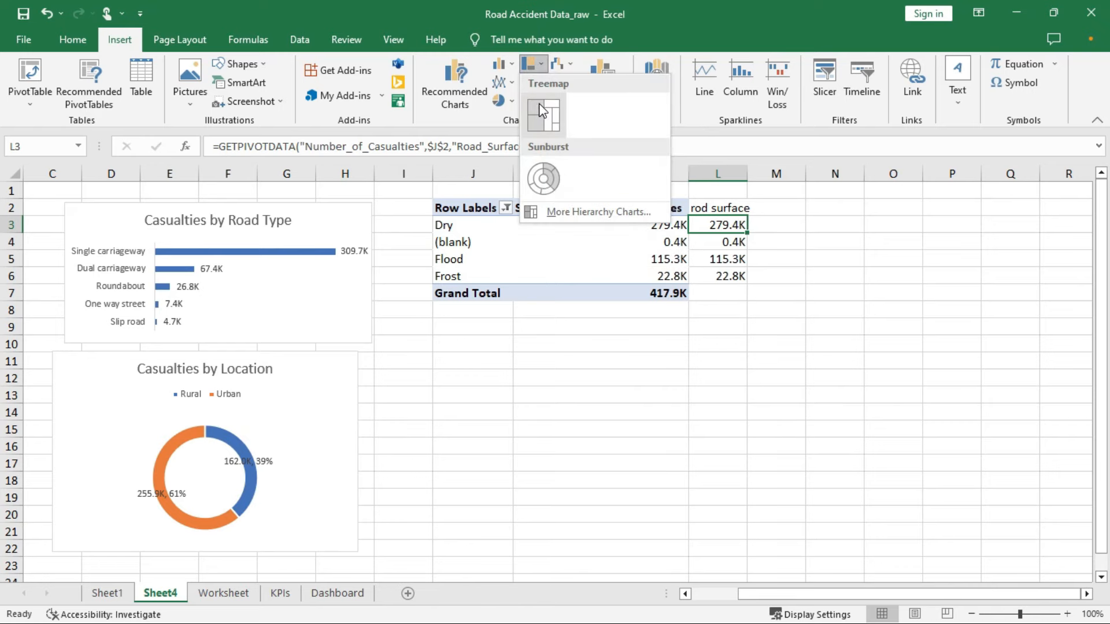
left_click(542, 109)
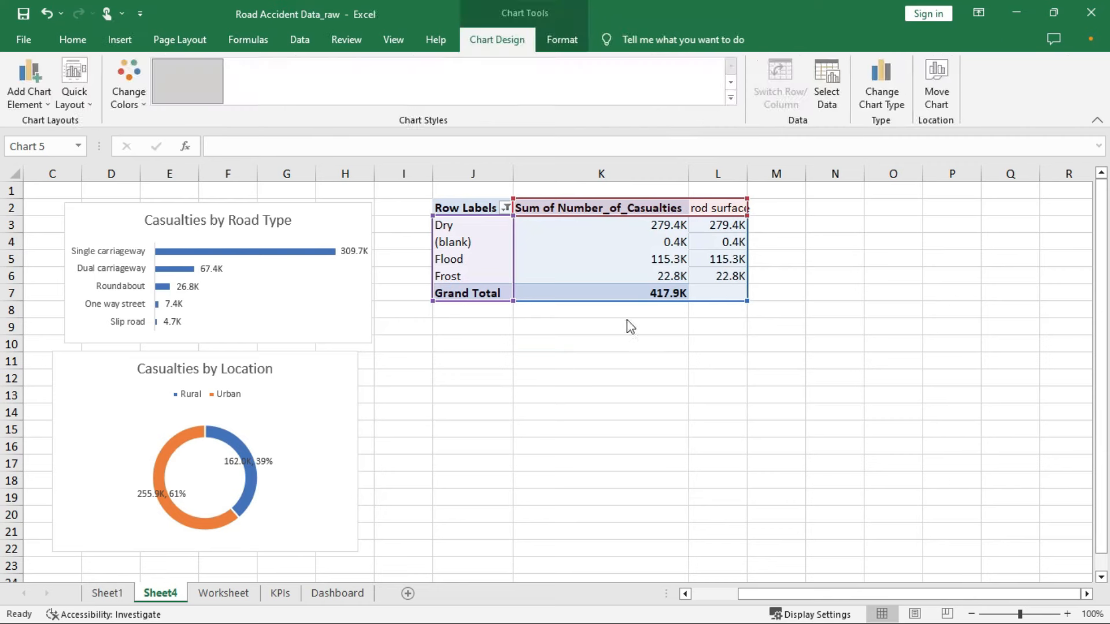
mouse_move(391, 282)
left_mouse_down()
mouse_move(555, 317)
mouse_move(535, 327)
left_mouse_up()
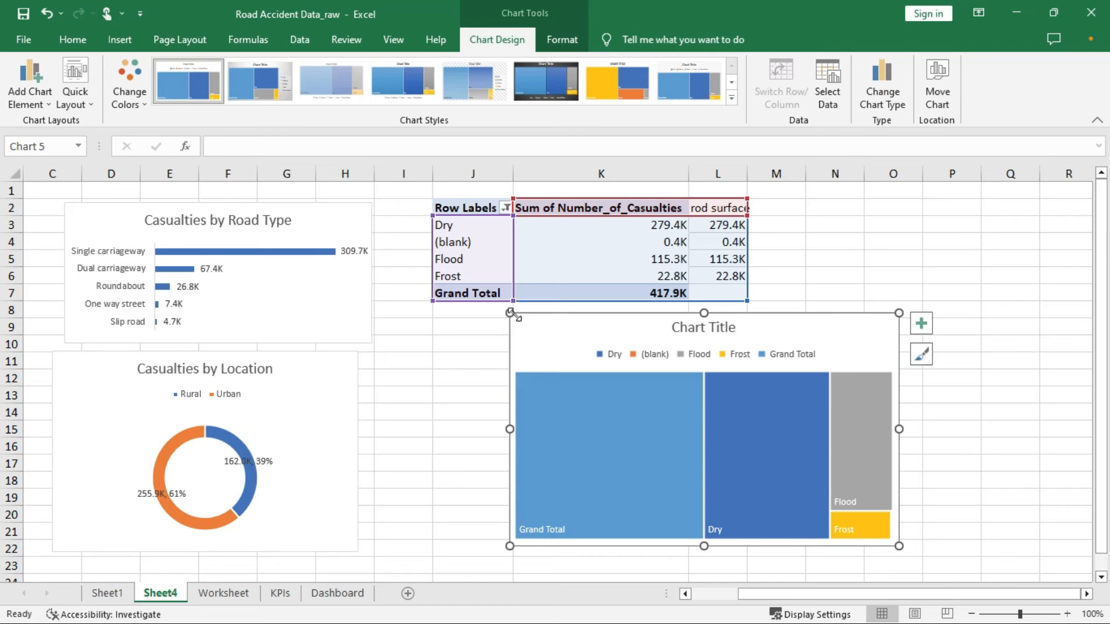
Add values to the treemap data labels so tiles read like Dry, 279.4K
left_click(920, 327)
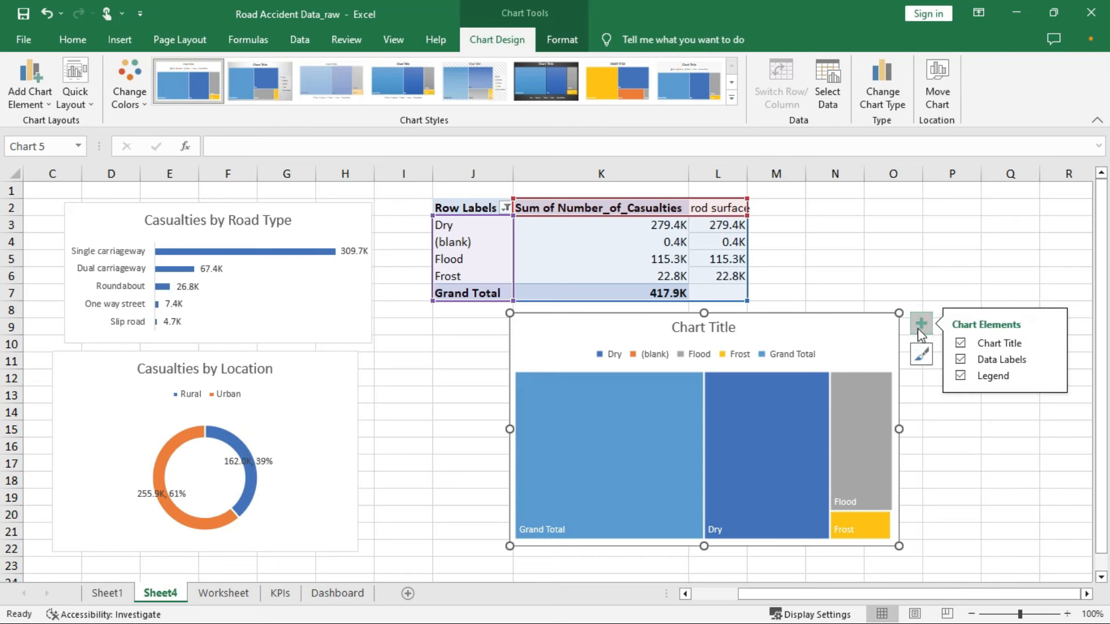
left_click(1050, 361)
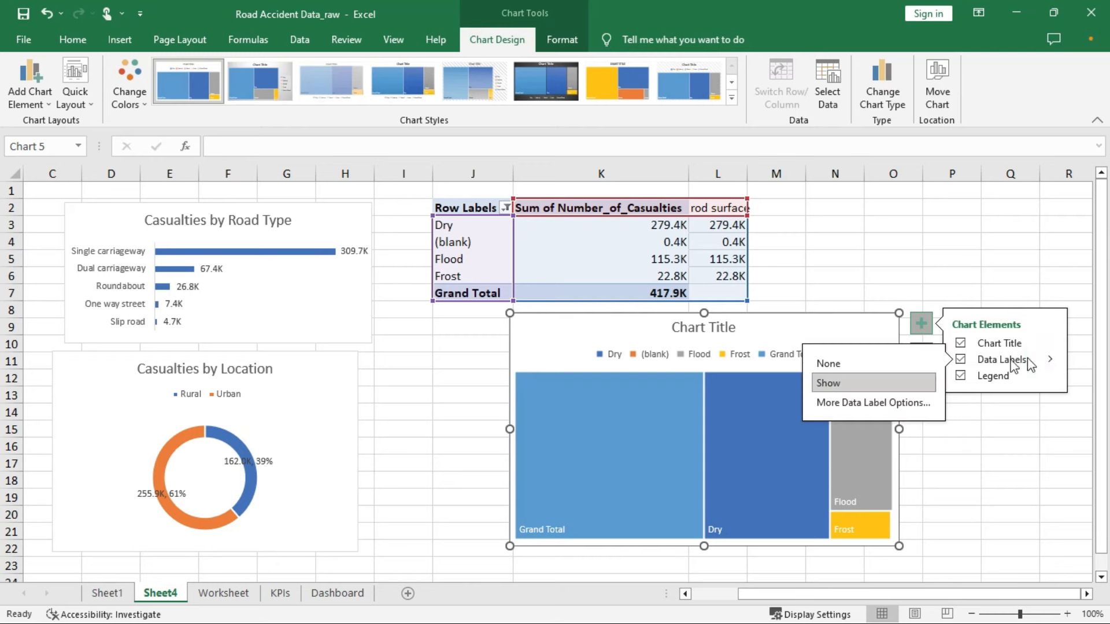
left_click(875, 403)
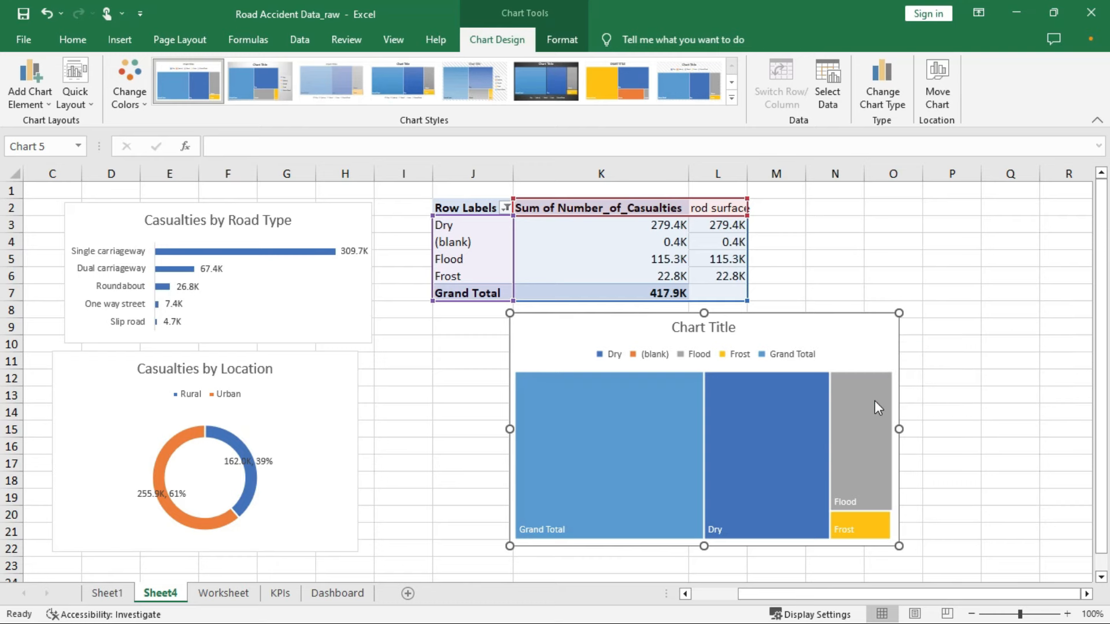
left_click(922, 361)
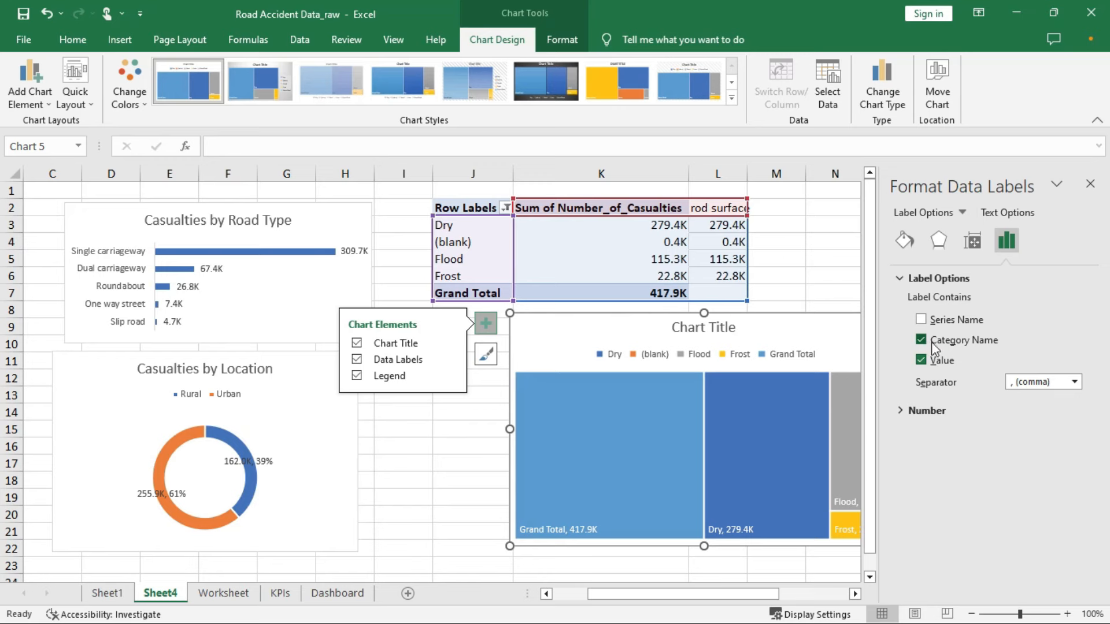
left_click(1090, 183)
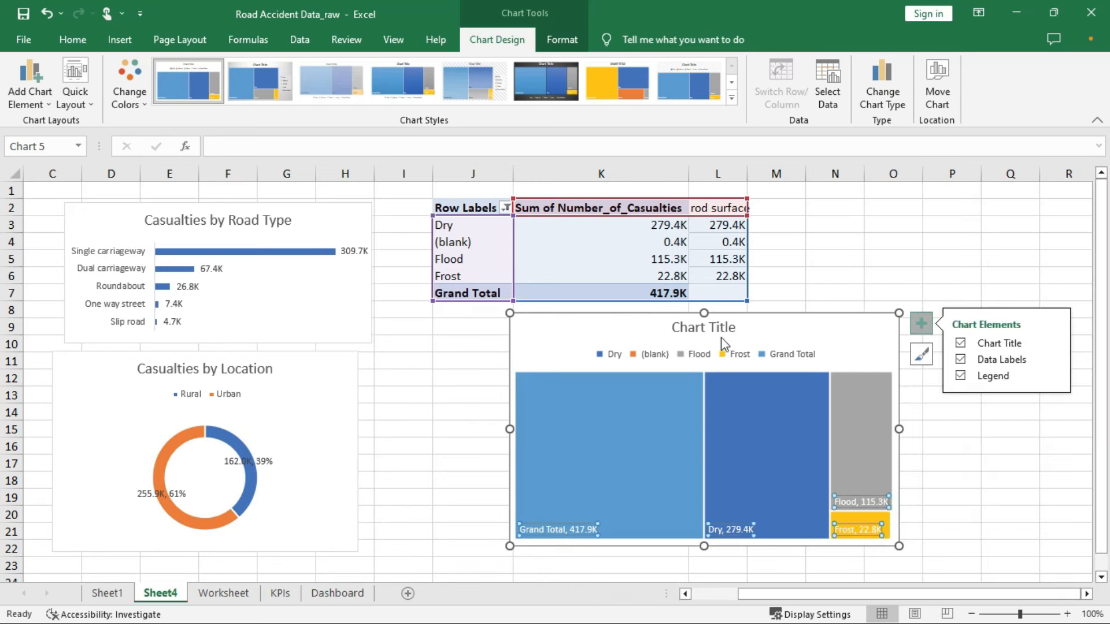
Clear the placeholder Chart Title text so a new title can be typed
double_click(719, 333)
left_click(712, 324)
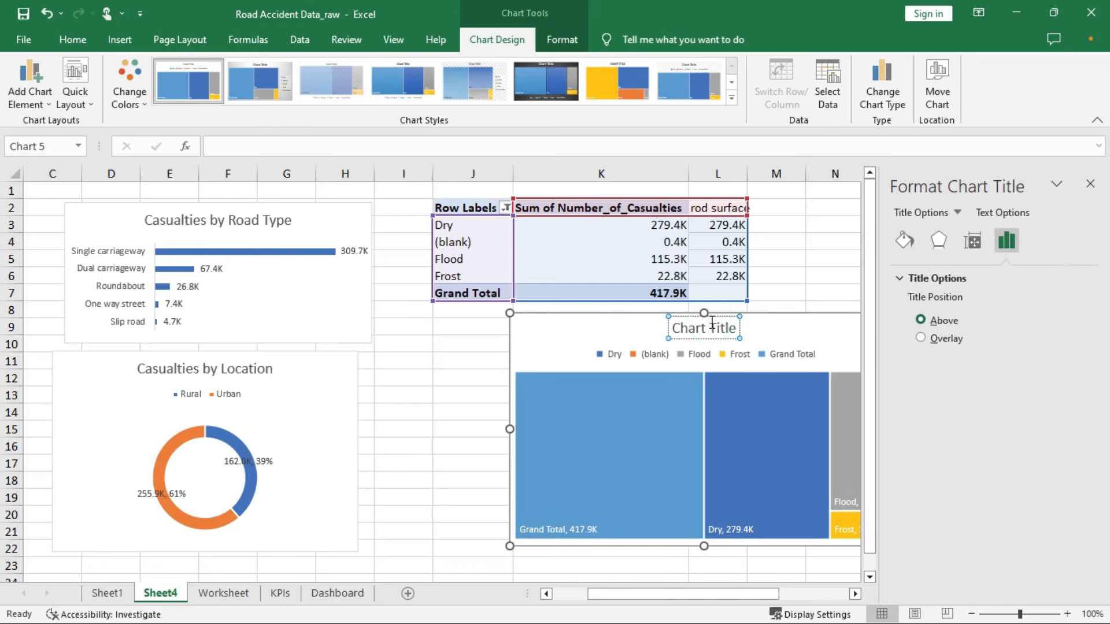
key("BackSpace")
key("BackSpace")
key("BackSpace")
key("BackSpace")
key("BackSpace")
key("BackSpace")
key("BackSpace")
key("BackSpace")
key("BackSpace")
key("BackSpace")
key("BackSpace")
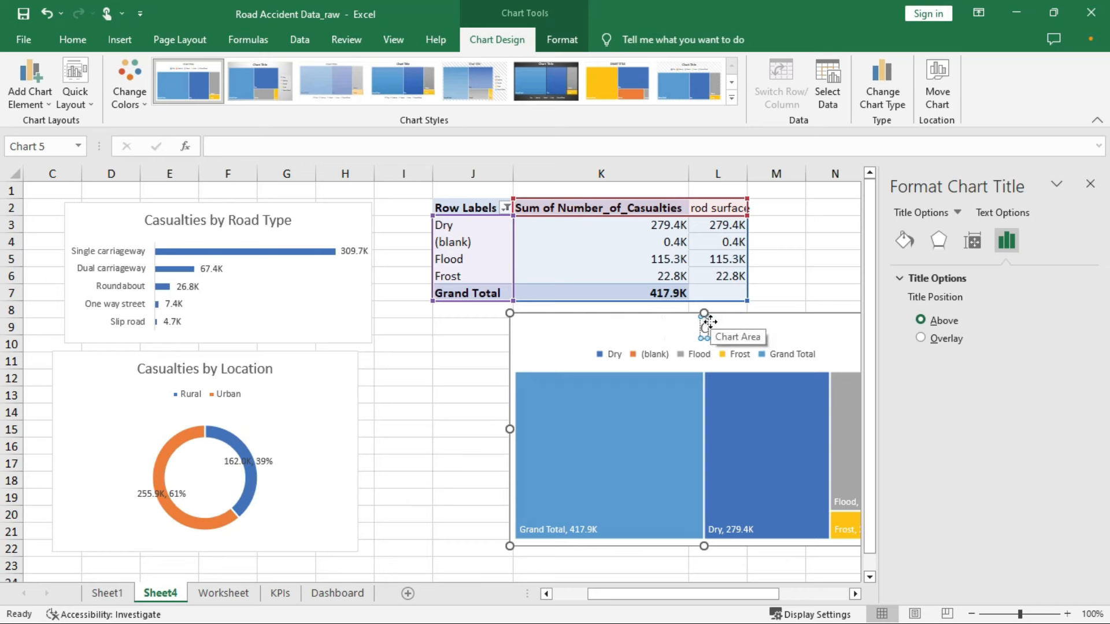
Title the treemap 'Casualties by Road Surface'
type("Casualties by Road Type")
key("BackSpace")
key("BackSpace")
key("BackSpace")
key("BackSpace")
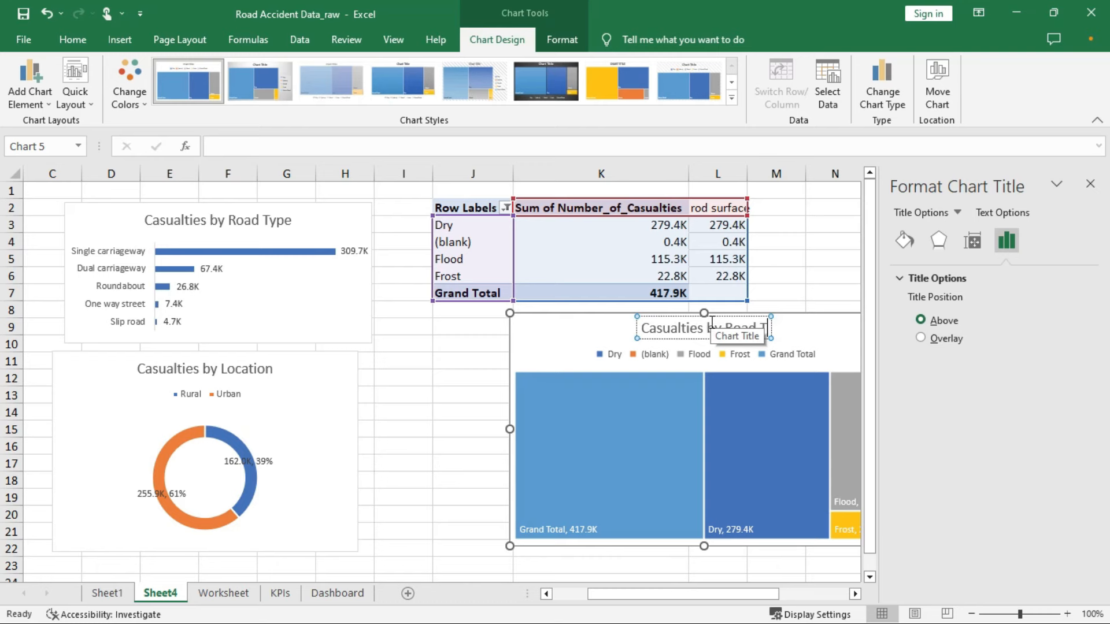
type("Surface")
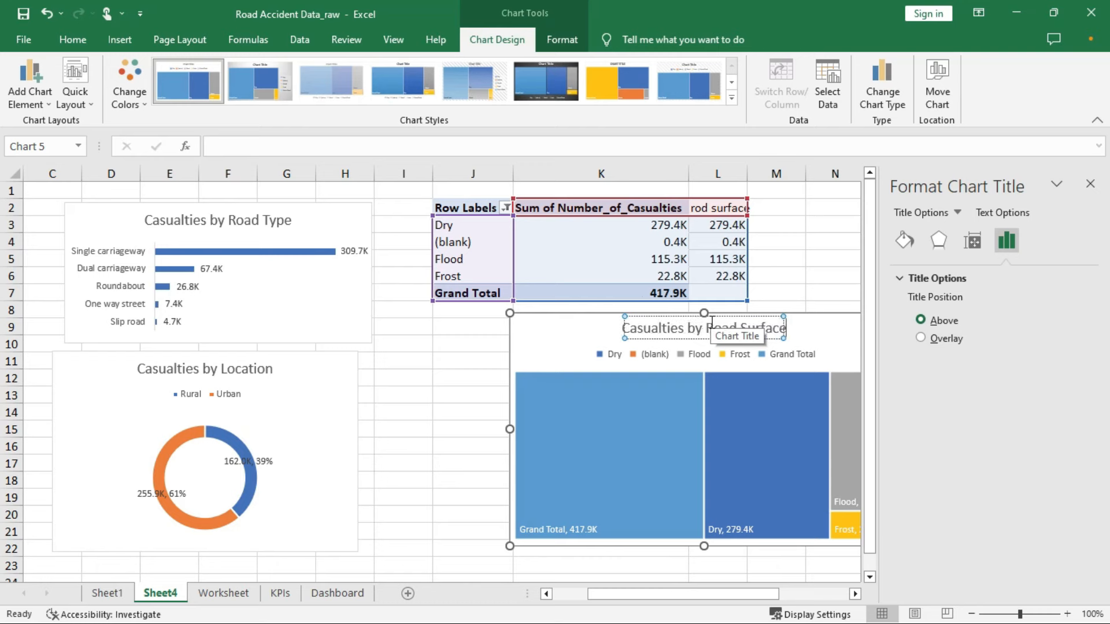
Copy the treemap chart and switch to the Dashboard sheet
left_click(550, 334)
right_click(559, 327)
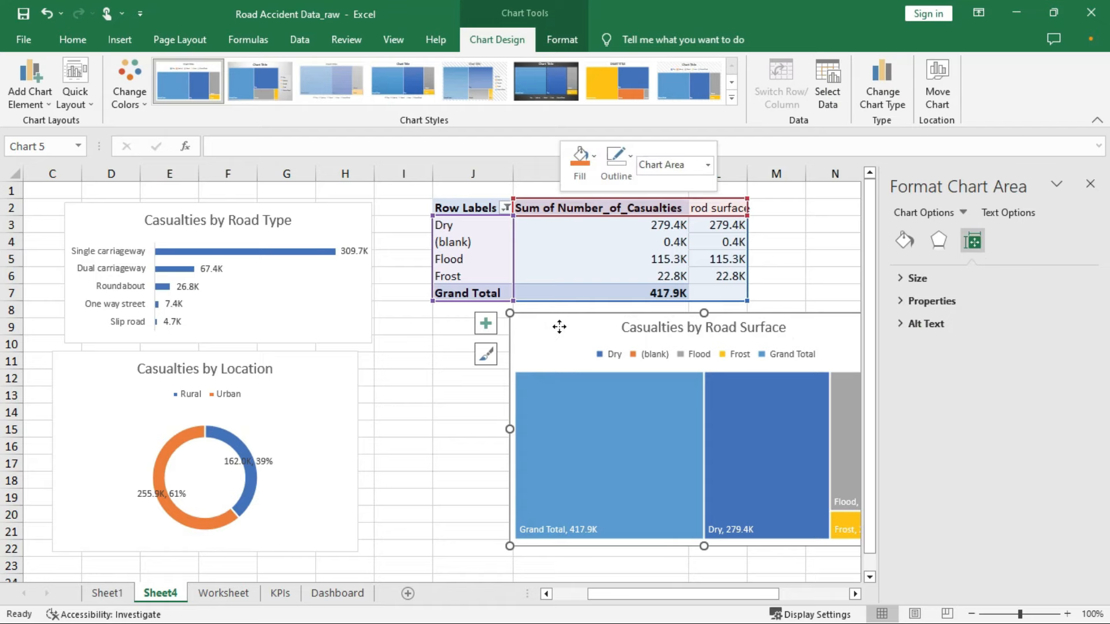
left_click(602, 267)
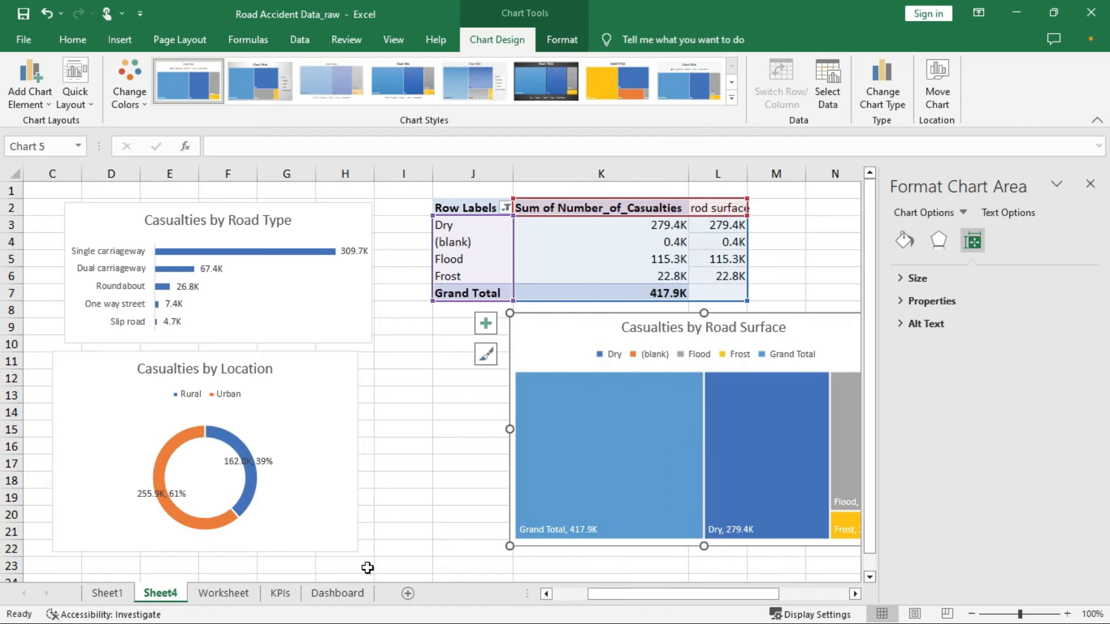
left_click(346, 595)
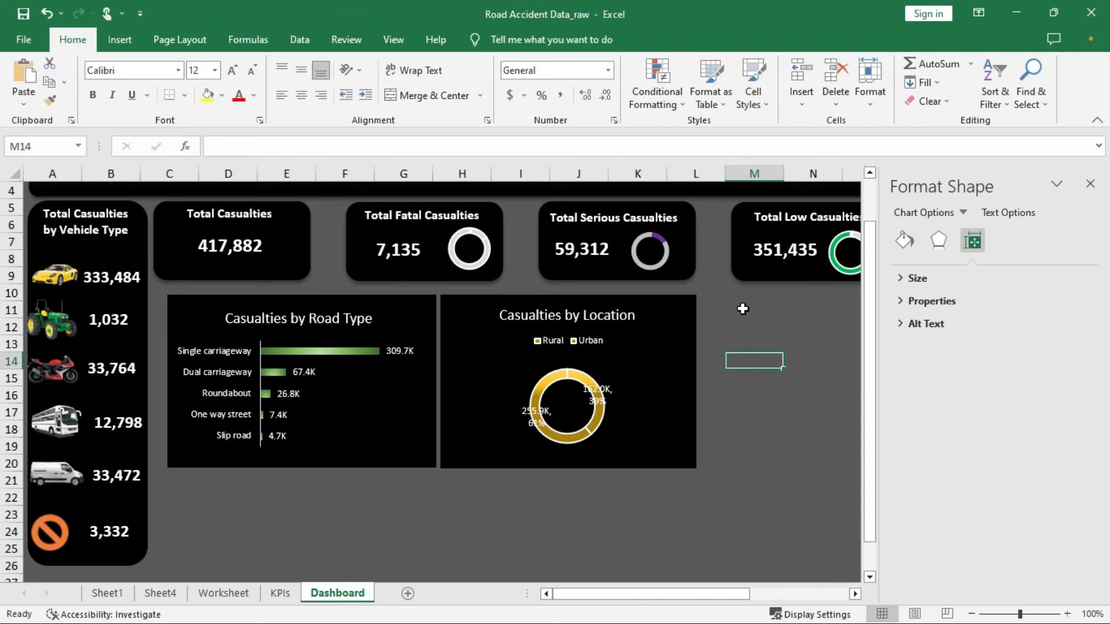
Draw a black rectangle panel beside the location chart, aligned with the other panels
left_click(1090, 183)
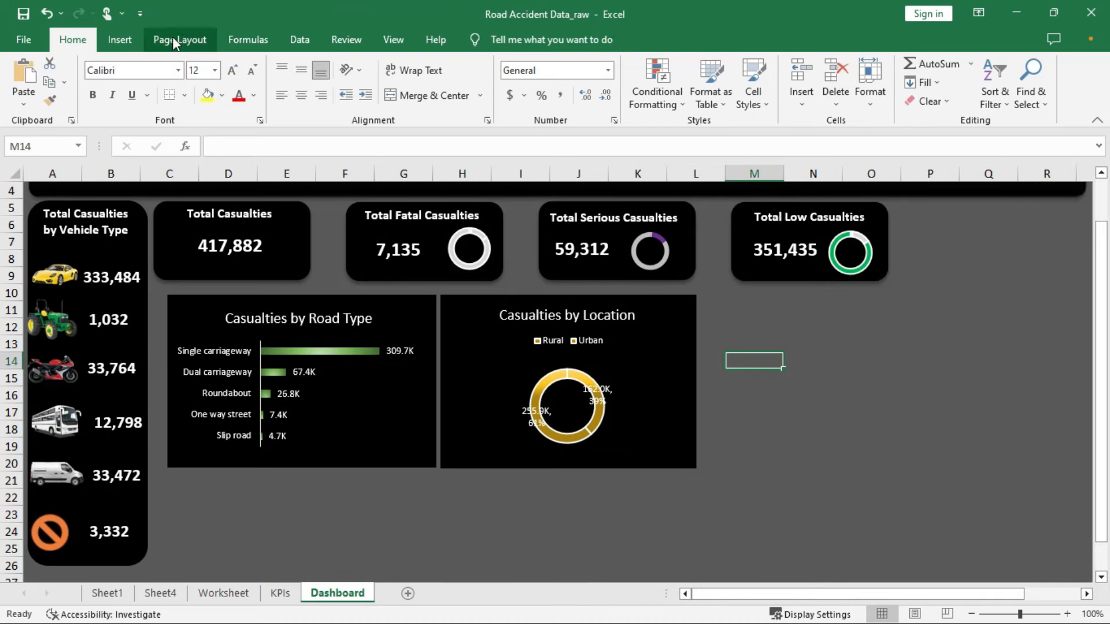
left_click(126, 44)
left_click(253, 69)
left_click(269, 100)
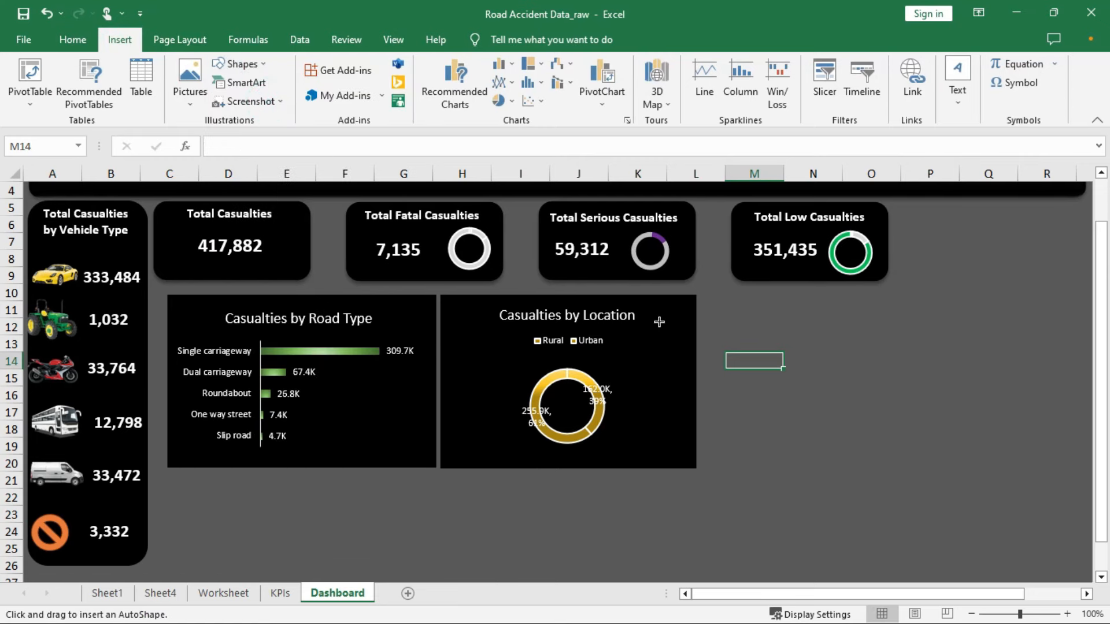
left_click_drag(703, 297, 989, 467)
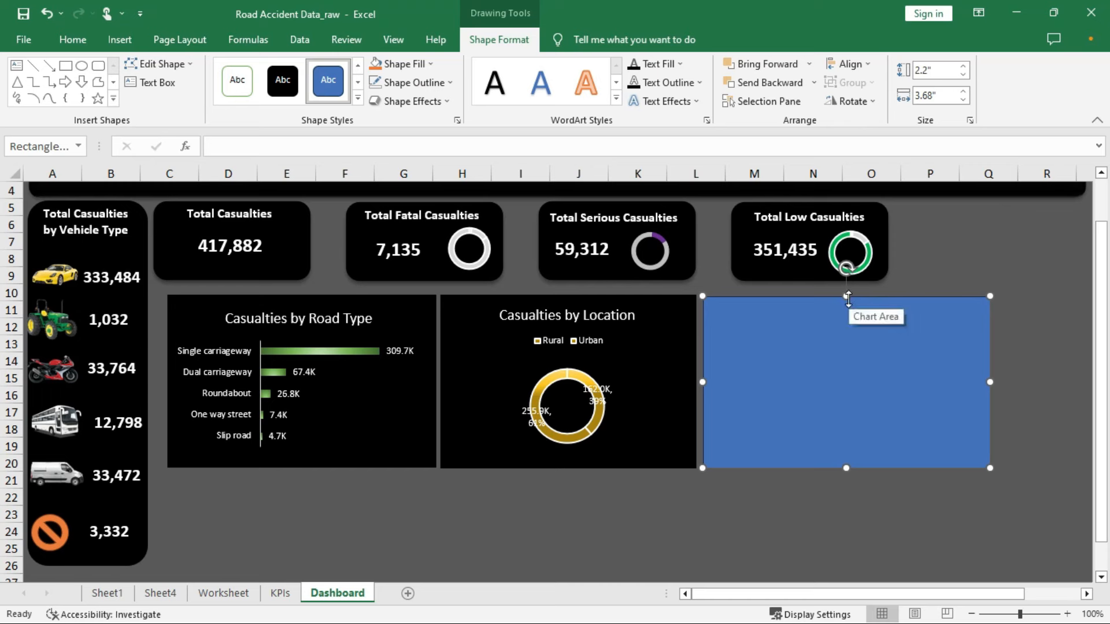
left_click_drag(847, 298, 845, 293)
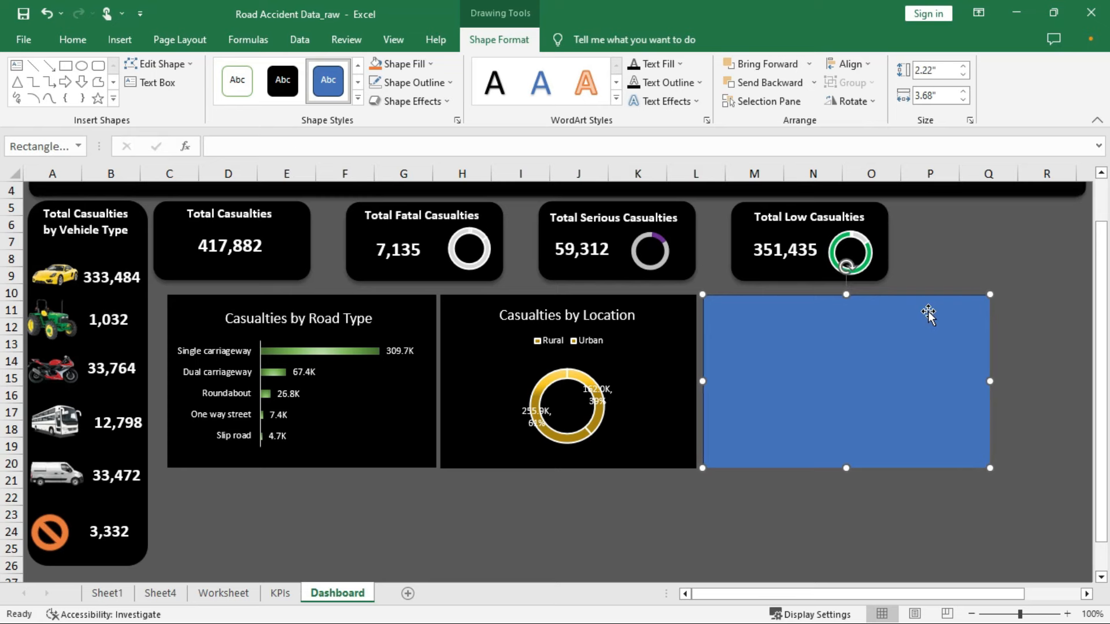
left_click(284, 87)
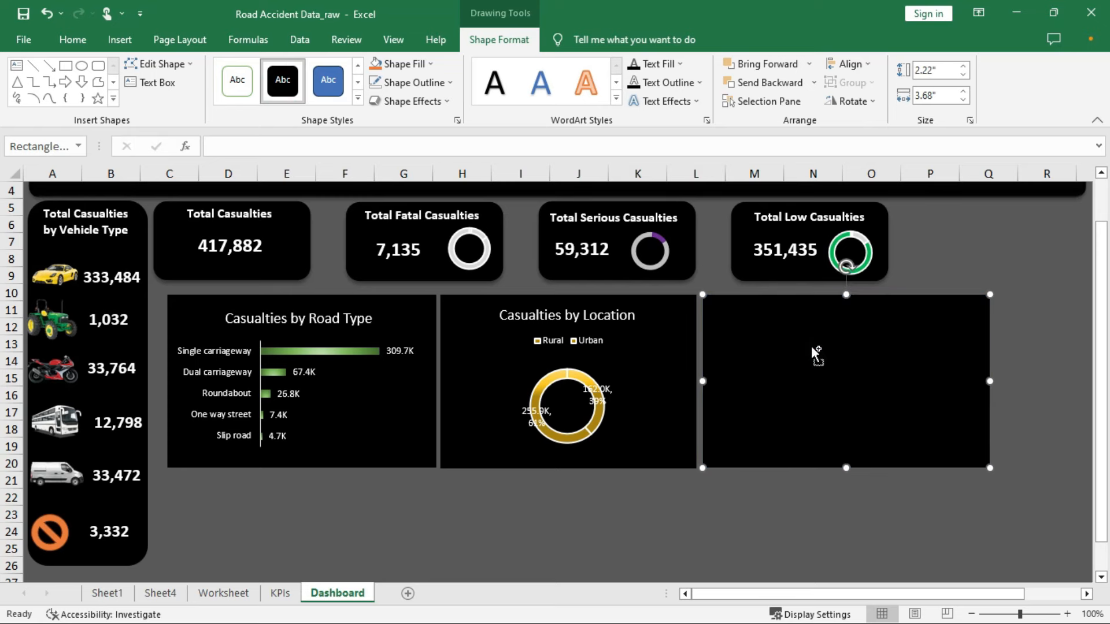
Paste the treemap and resize and move it onto the black rectangle
key("ctrl+v")
left_click_drag(706, 296, 776, 343)
left_click_drag(841, 350, 767, 301)
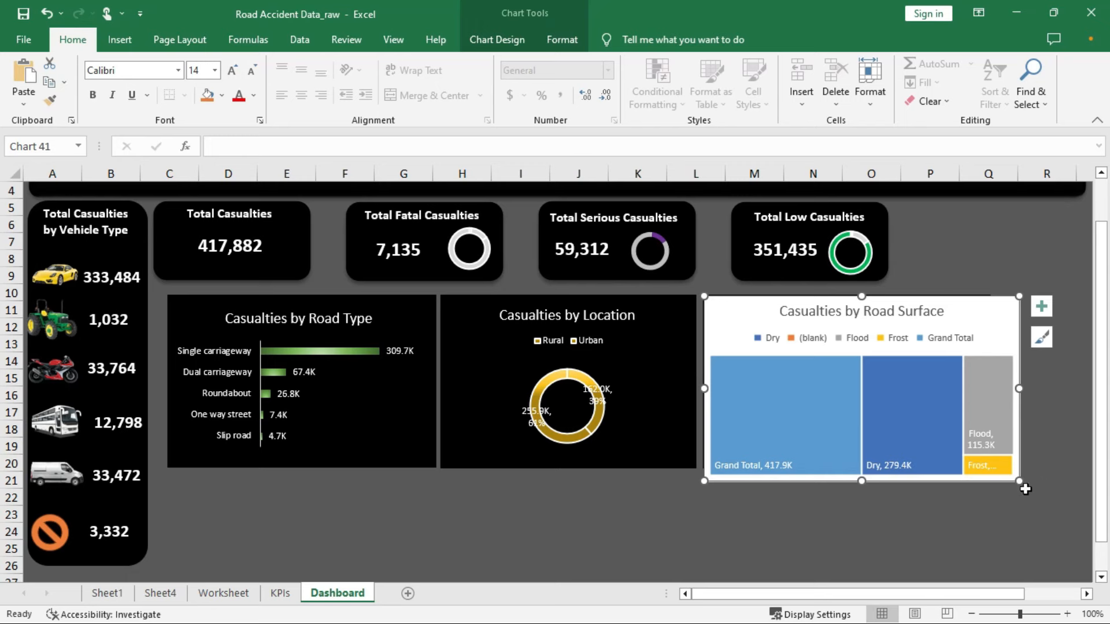
Fit the treemap to its panel and give its chart area no fill and no border
left_click_drag(1020, 479, 1005, 451)
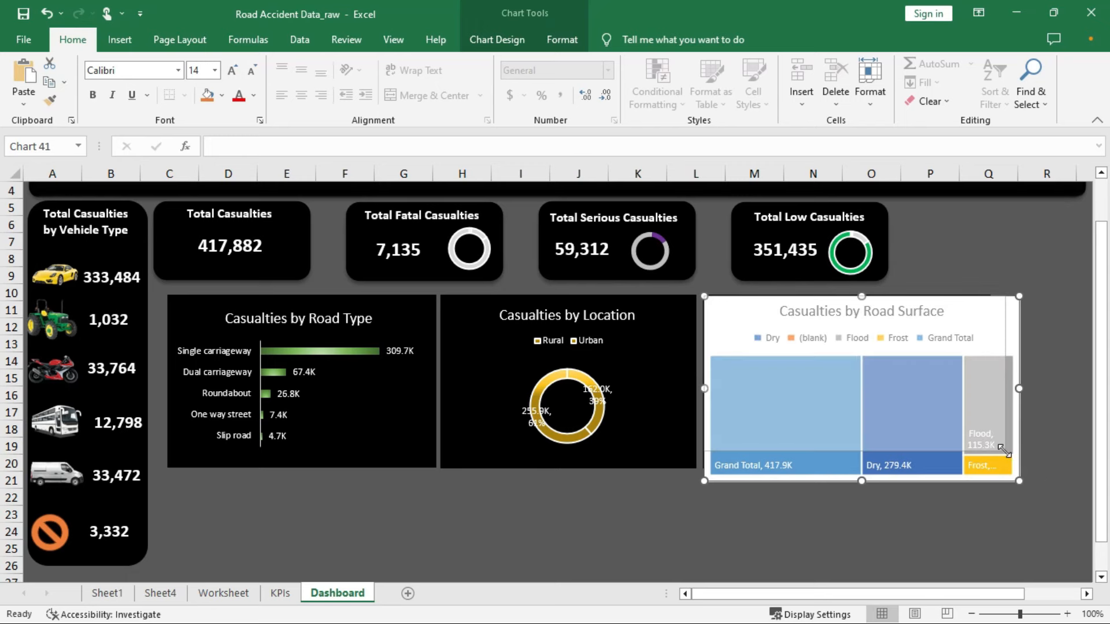
right_click(966, 314)
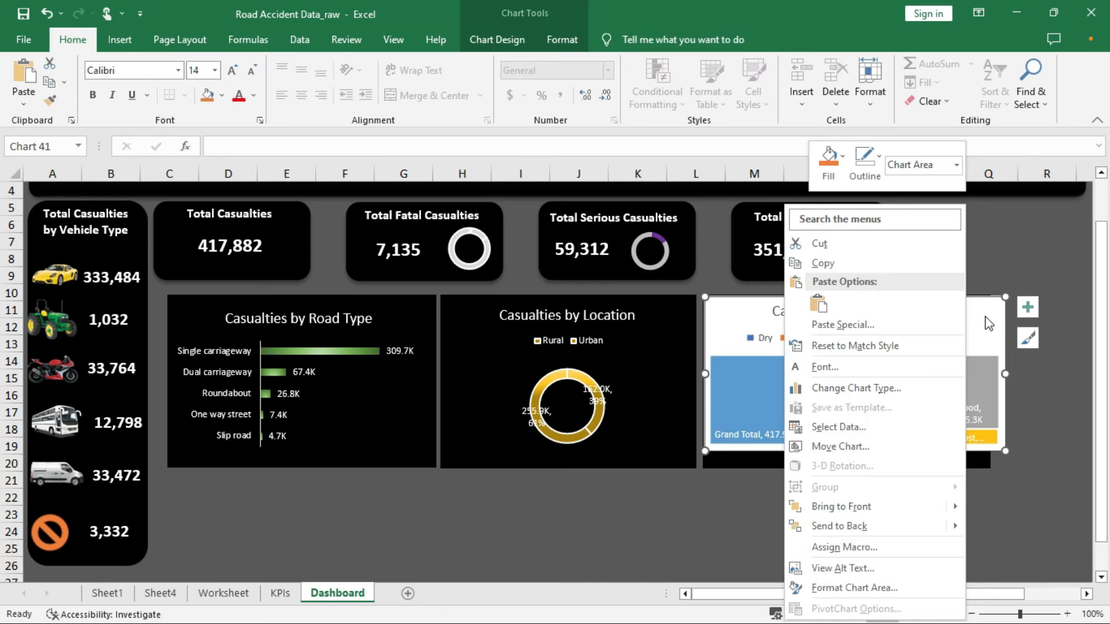
left_click(849, 588)
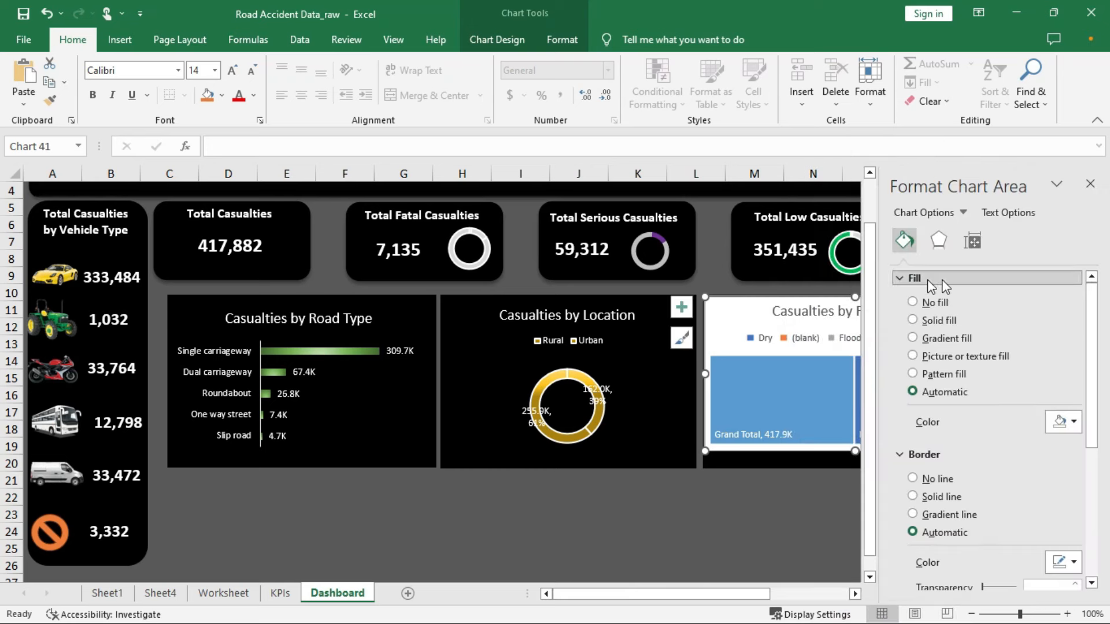
left_click(913, 301)
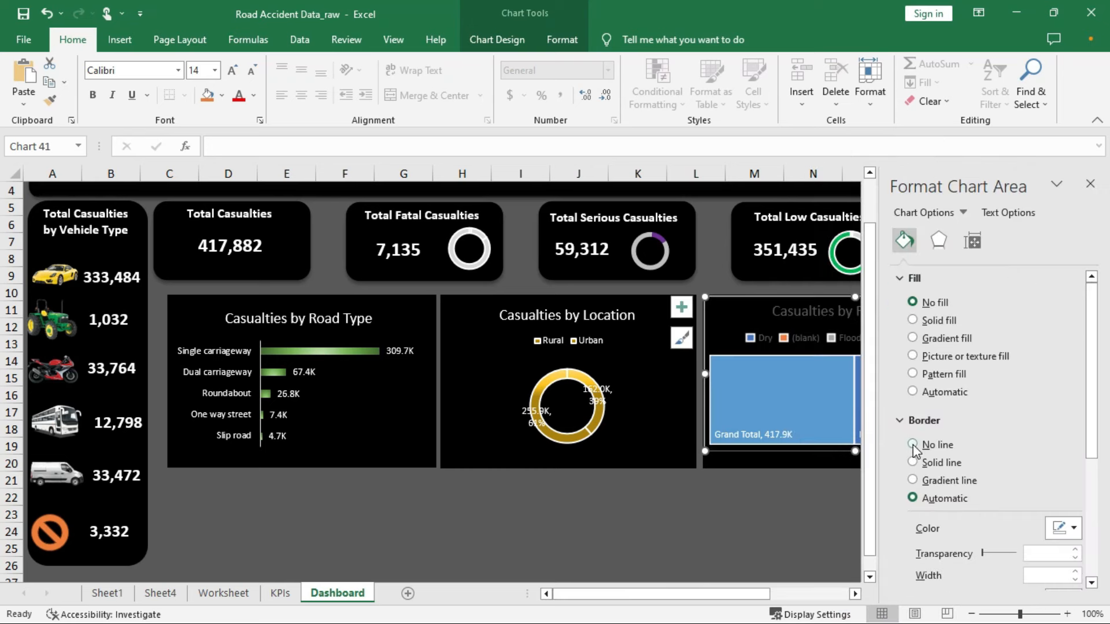
left_click(913, 444)
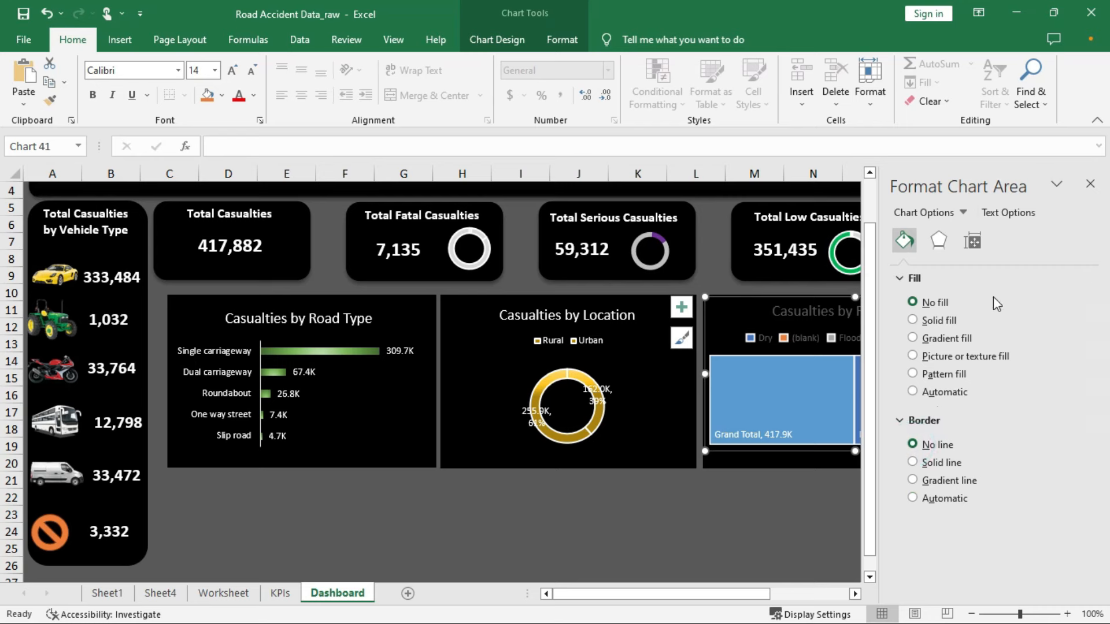
Make the treemap's title and legend text white
left_click(999, 213)
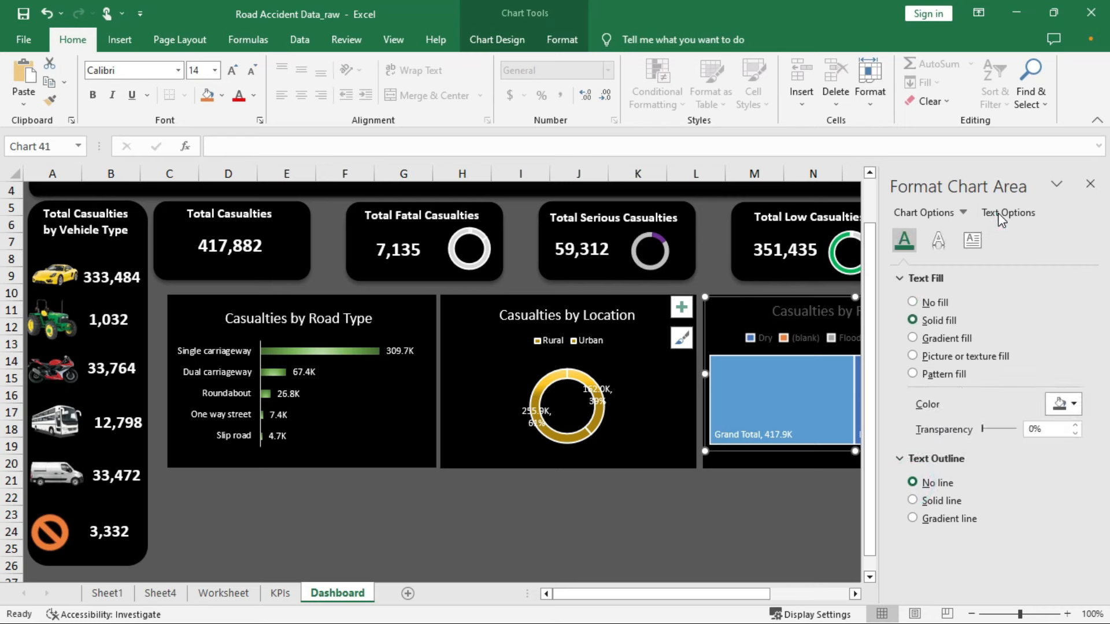
left_click(1060, 404)
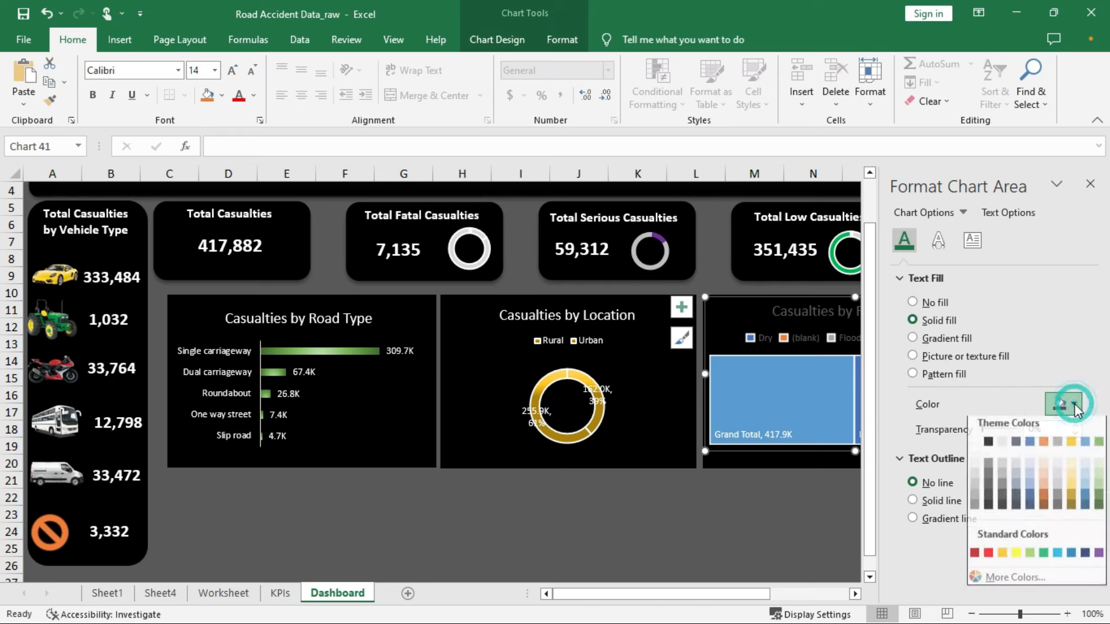
left_click(980, 450)
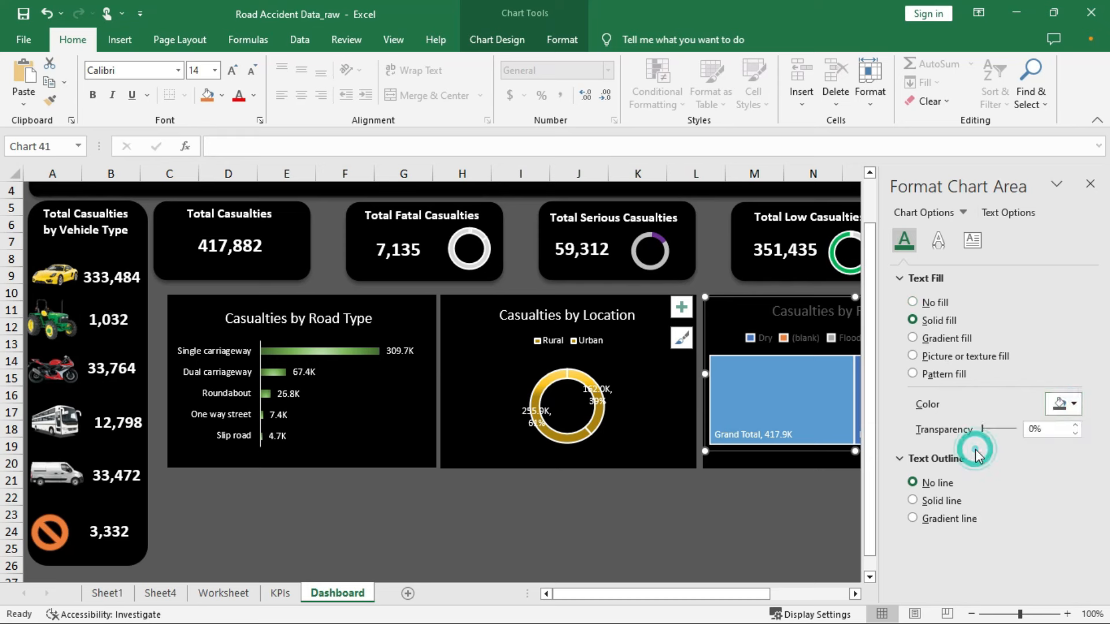
left_click(775, 477)
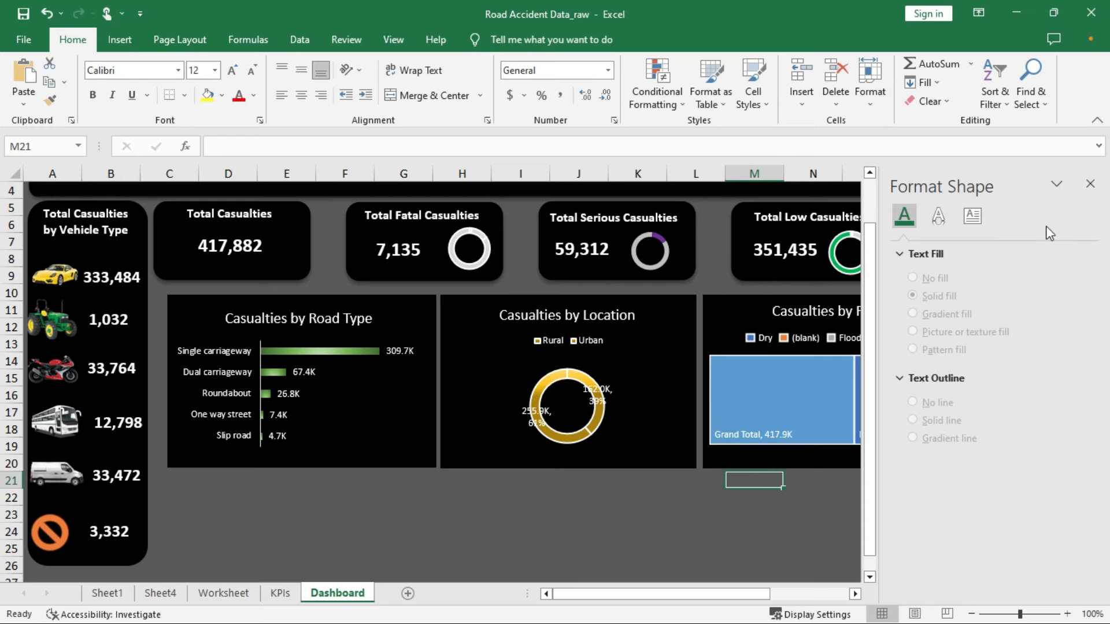
left_click(1090, 184)
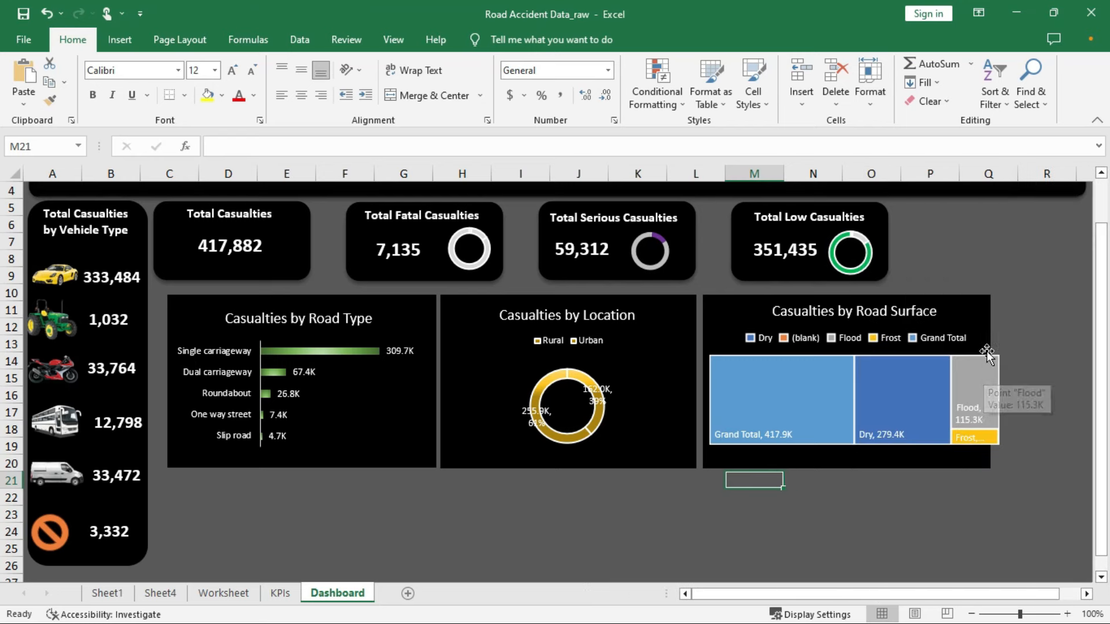
Resize the Road Surface treemap to fit inside its black panel
left_click(969, 322)
left_click_drag(1002, 446, 986, 465)
left_click(1035, 429)
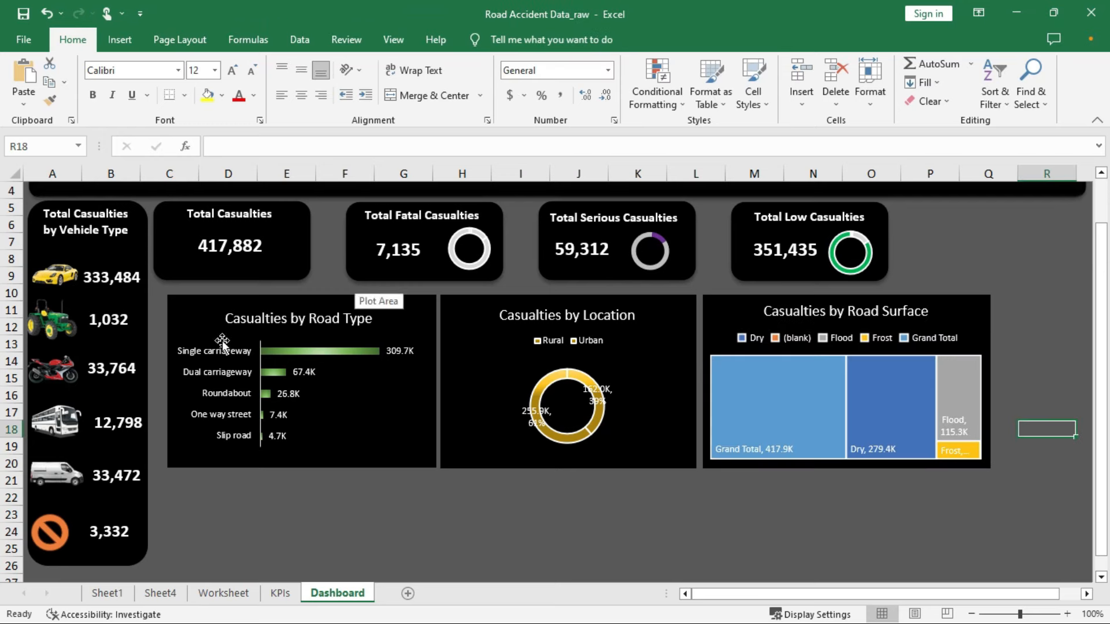
Select all three charts with their black backgrounds and nudge them left together
left_click(189, 313)
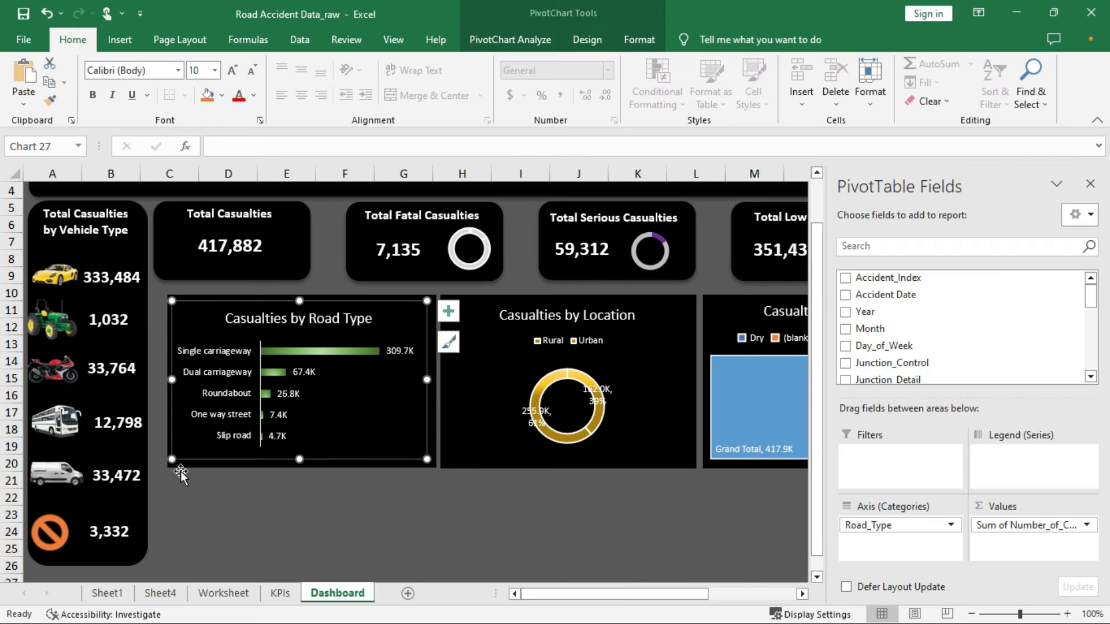
left_click(185, 469, "ctrl")
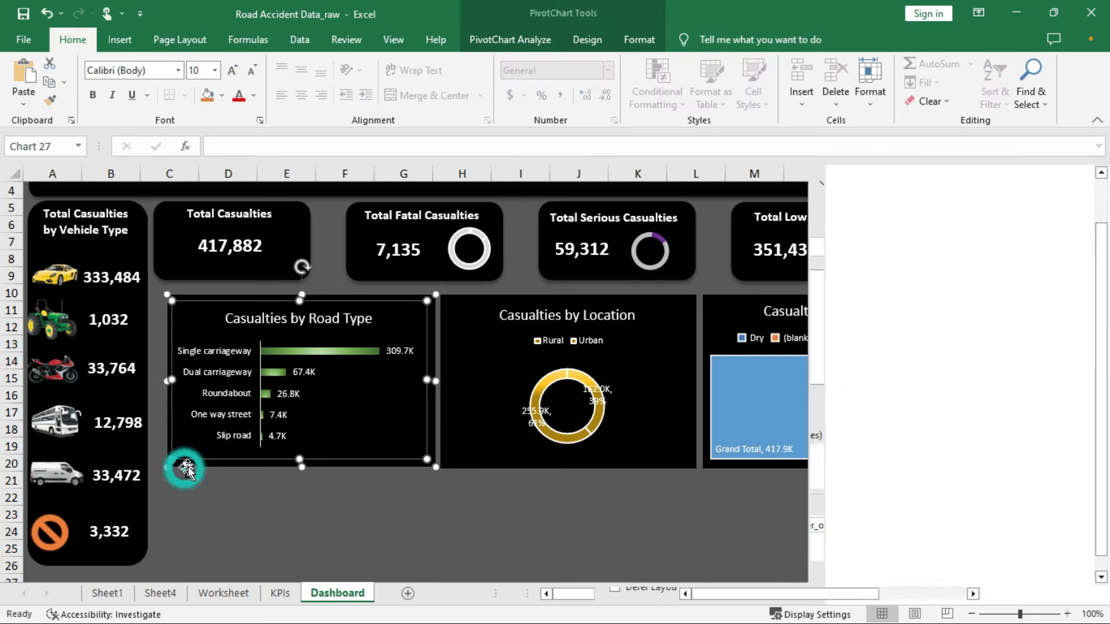
left_click(489, 404, "ctrl")
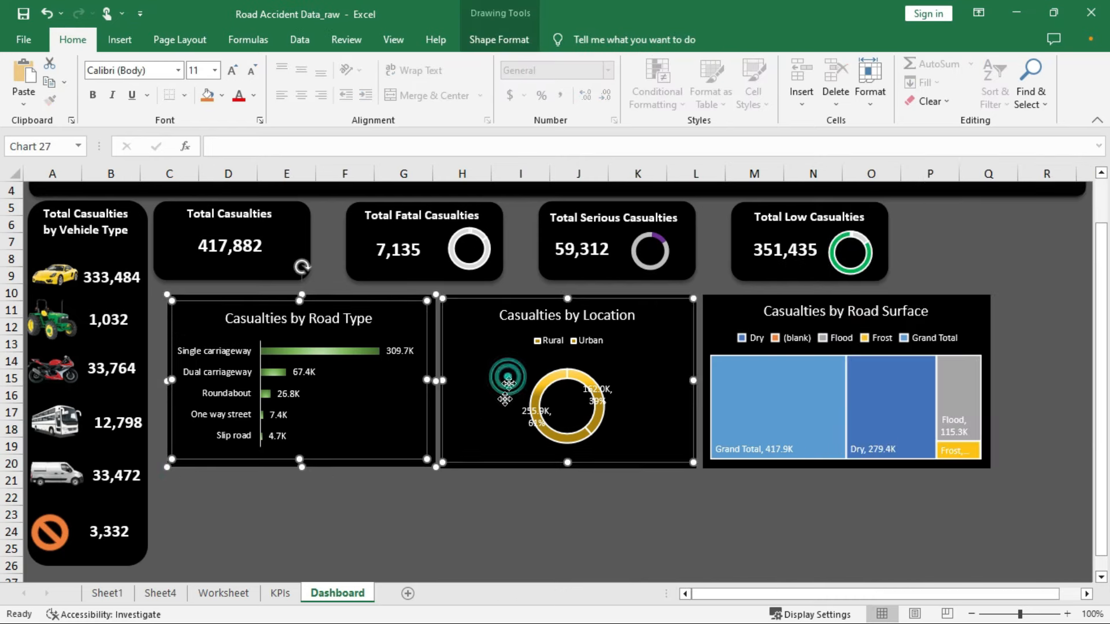
left_click(466, 467, "ctrl")
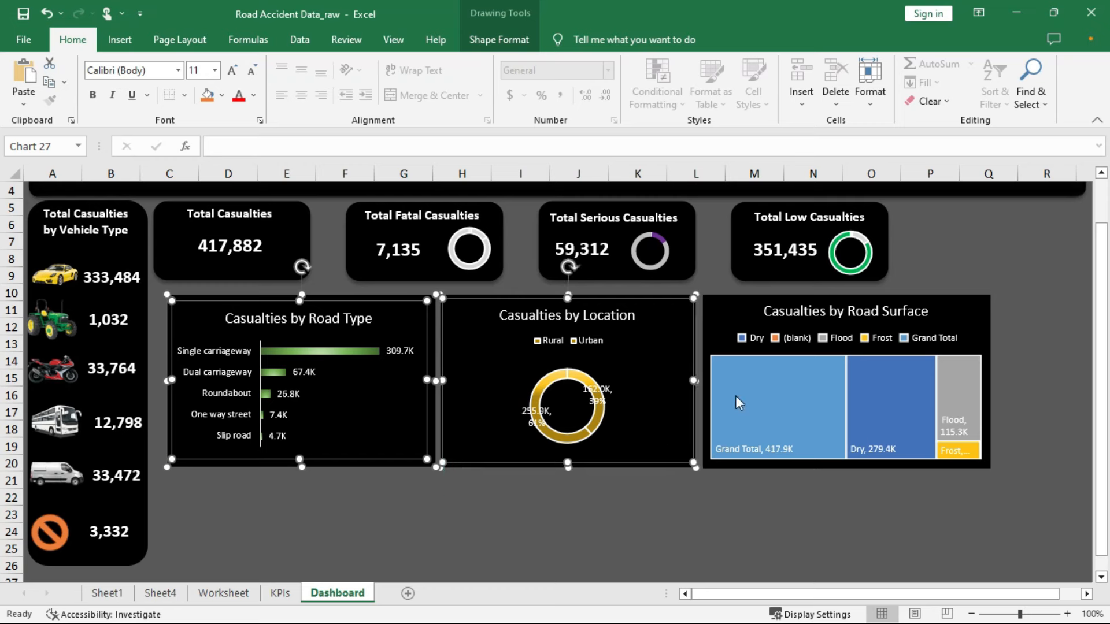
left_click(721, 303, "ctrl")
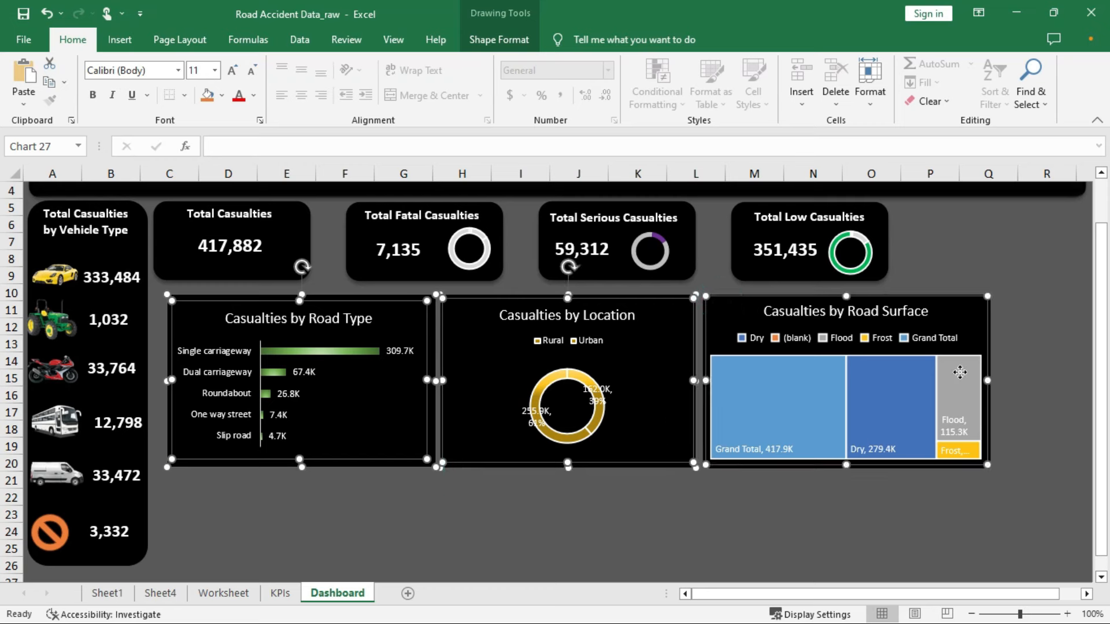
left_click(969, 467, "ctrl")
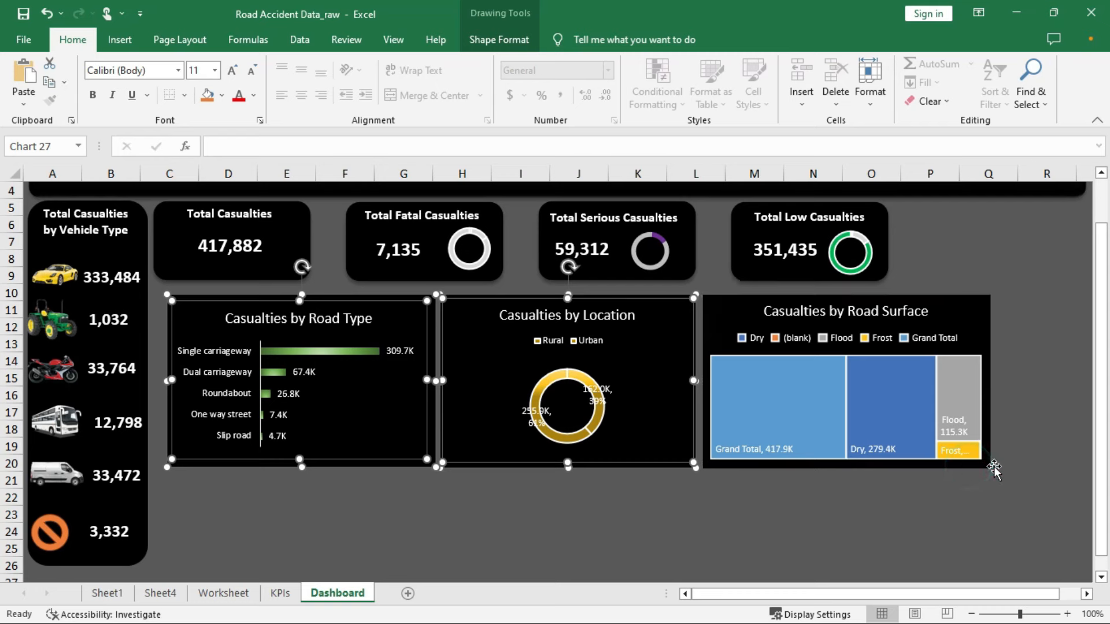
left_click(987, 306, "ctrl")
left_click(967, 325, "ctrl")
key("Left")
key("Left")
key("Left")
key("Left")
key("Left")
key("Left")
key("Left")
key("Left")
key("Left")
key("Left")
key("Left")
key("Left")
key("Left")
key("Left")
key("Left")
key("Left")
key("Left")
key("Left")
key("Left")
key("Left")
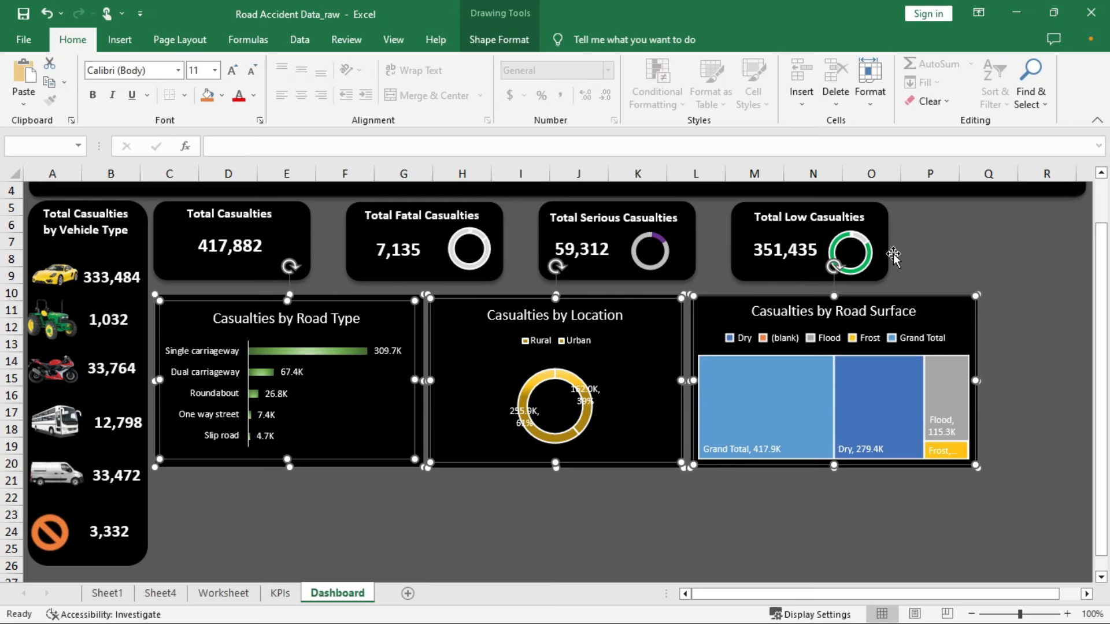
Select every shape of the Total Casualties and Total Fatal Casualties cards
left_click(947, 237)
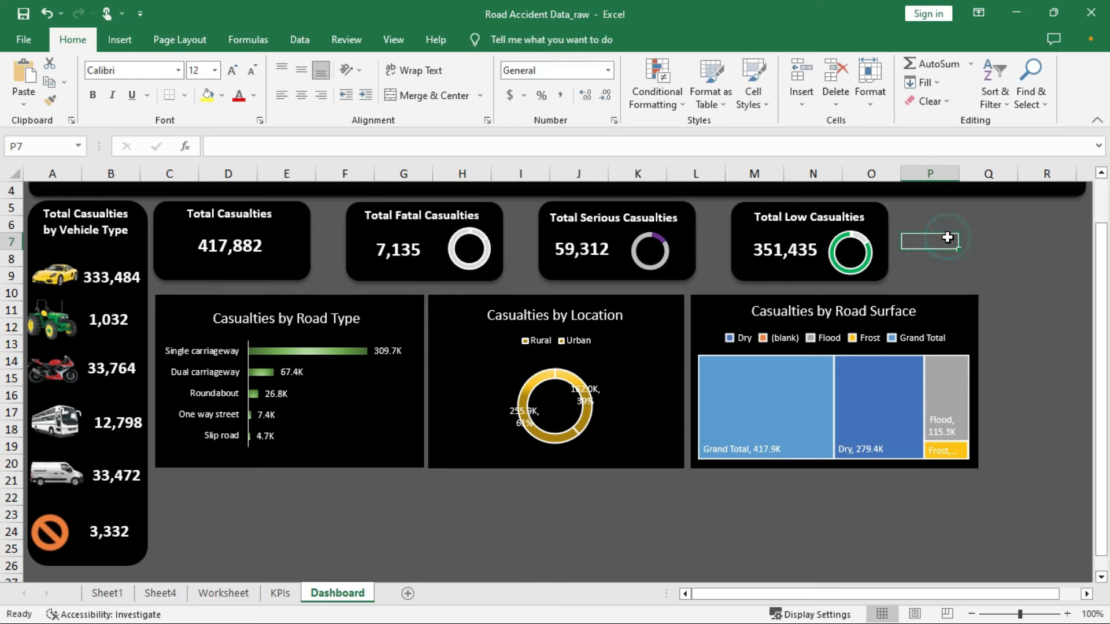
left_click(162, 210)
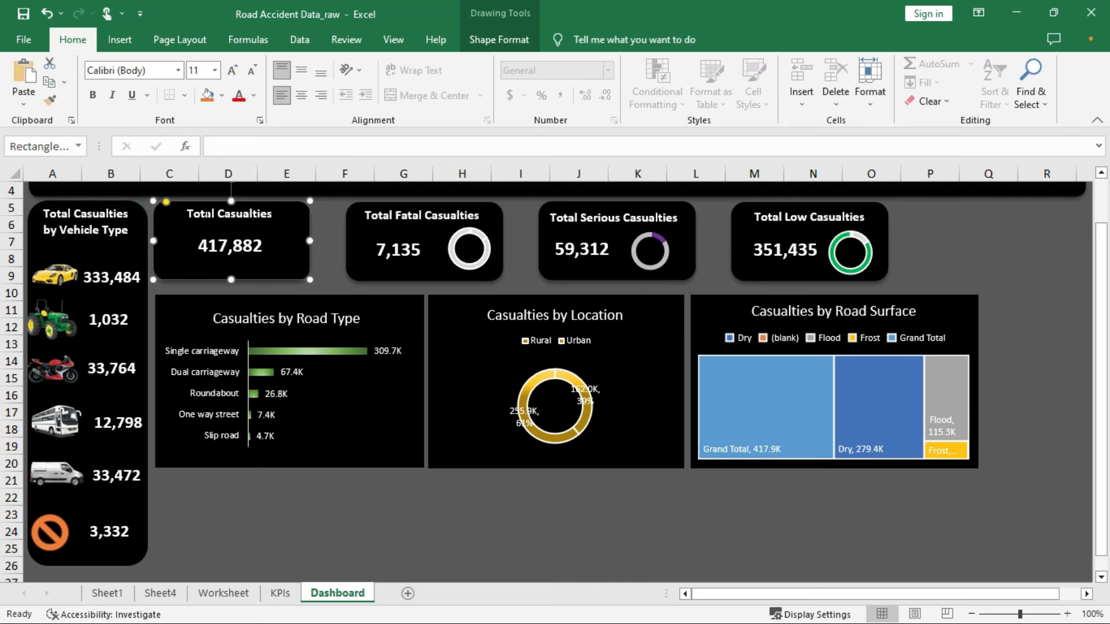
left_click(204, 214)
left_click(229, 250, "shift")
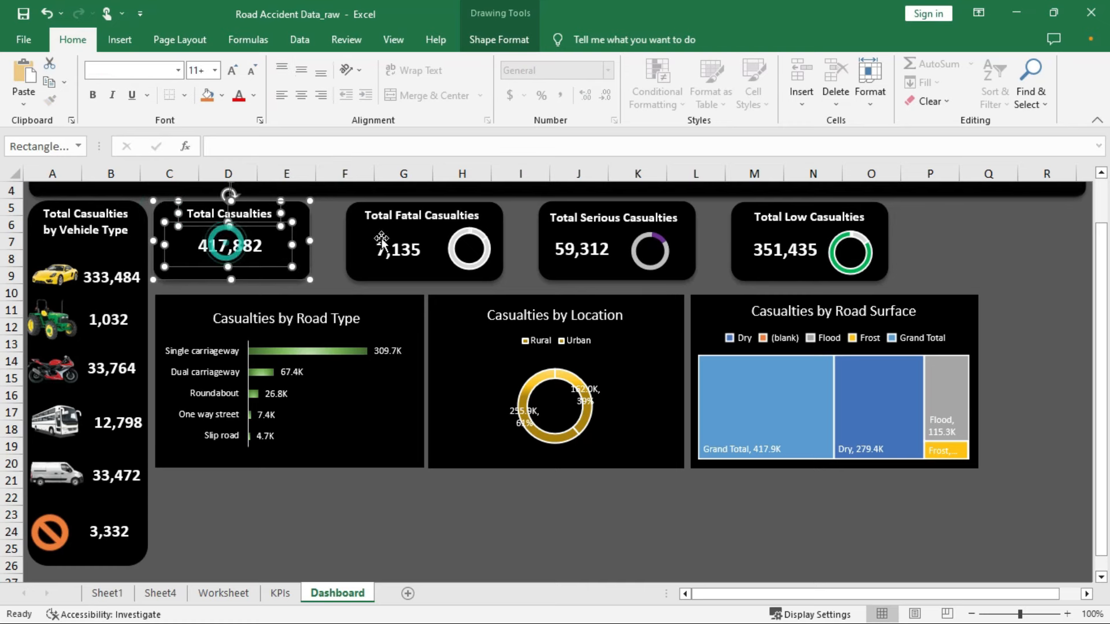
left_click(416, 215, "shift")
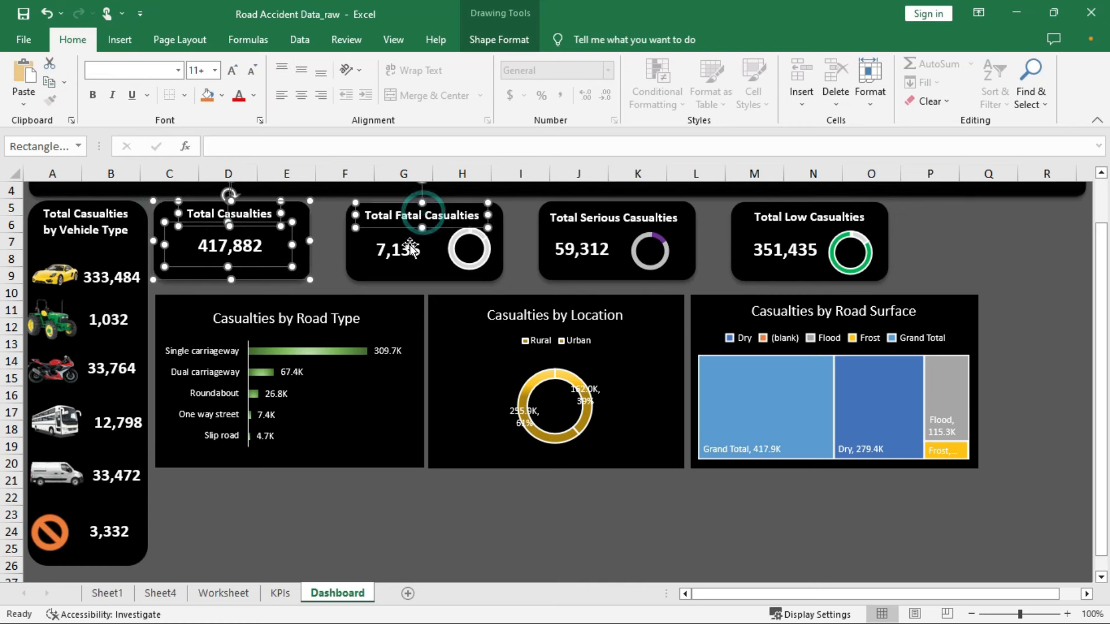
left_click(405, 249, "shift")
left_click(484, 245, "shift")
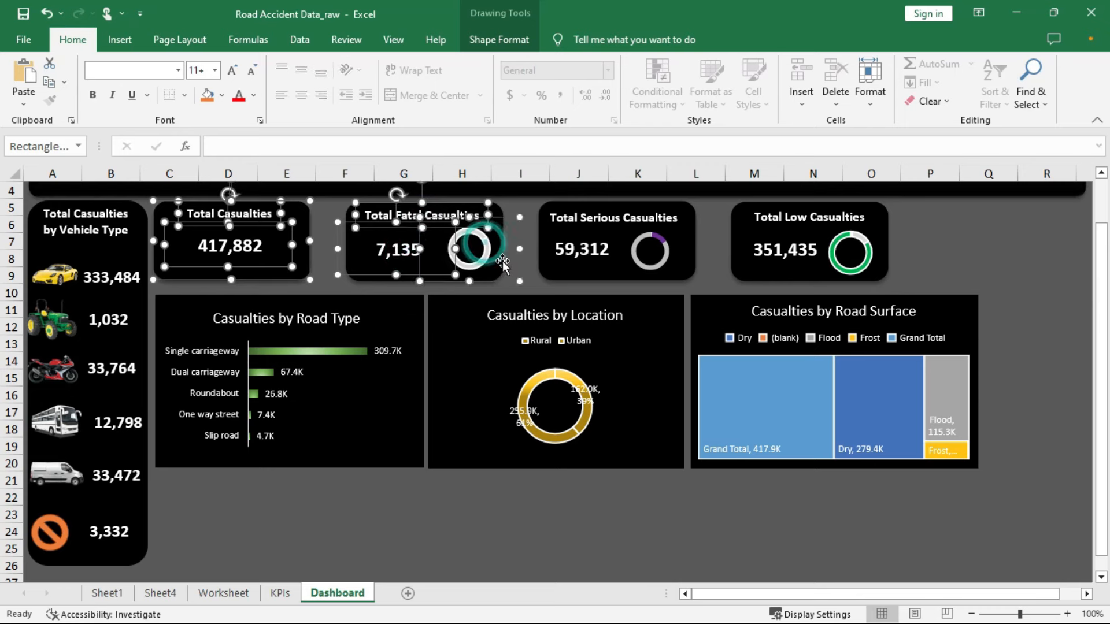
left_click(363, 280, "shift")
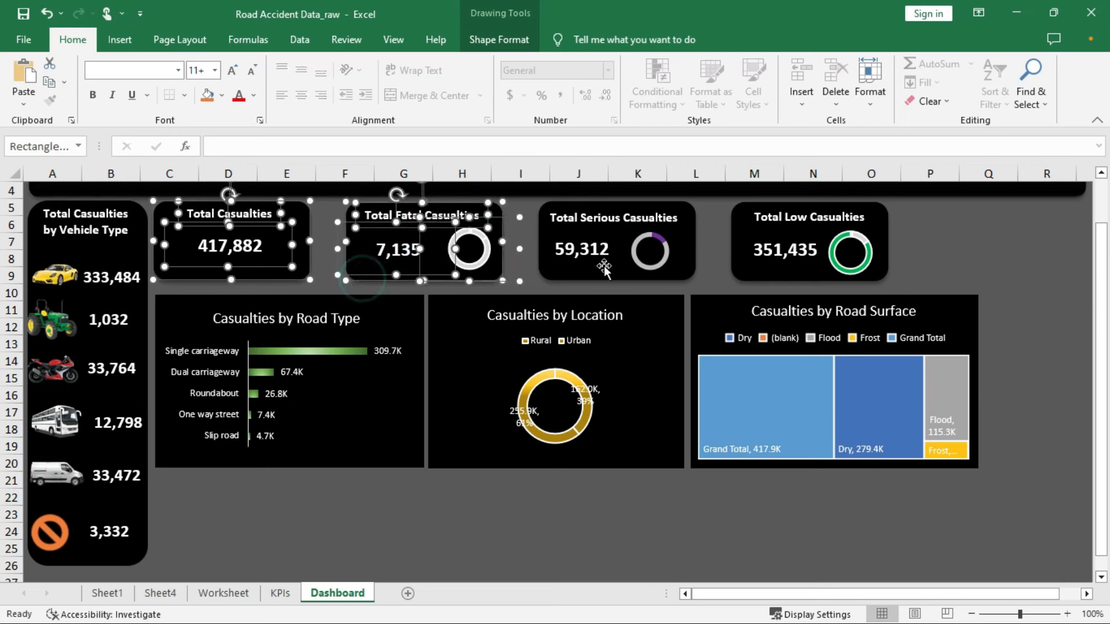
Add the Serious and Low card shapes and nudge all four KPI cards right
left_click(623, 217, "shift")
left_click(676, 257, "shift")
left_click(581, 249, "shift")
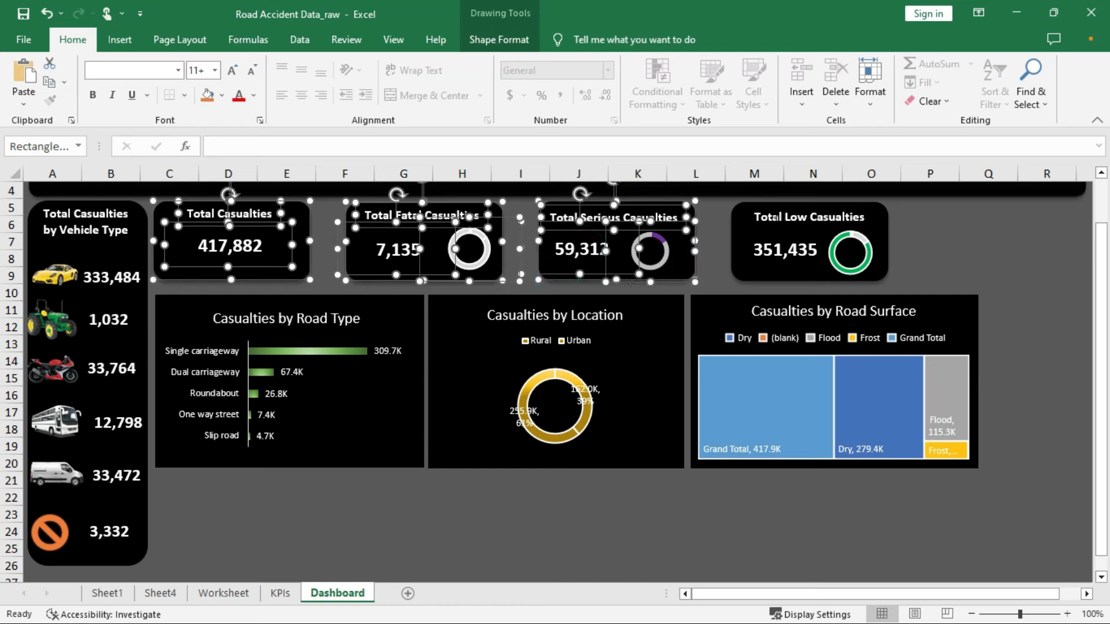
left_click(772, 215, "shift")
left_click(735, 243, "shift")
left_click(858, 247, "shift")
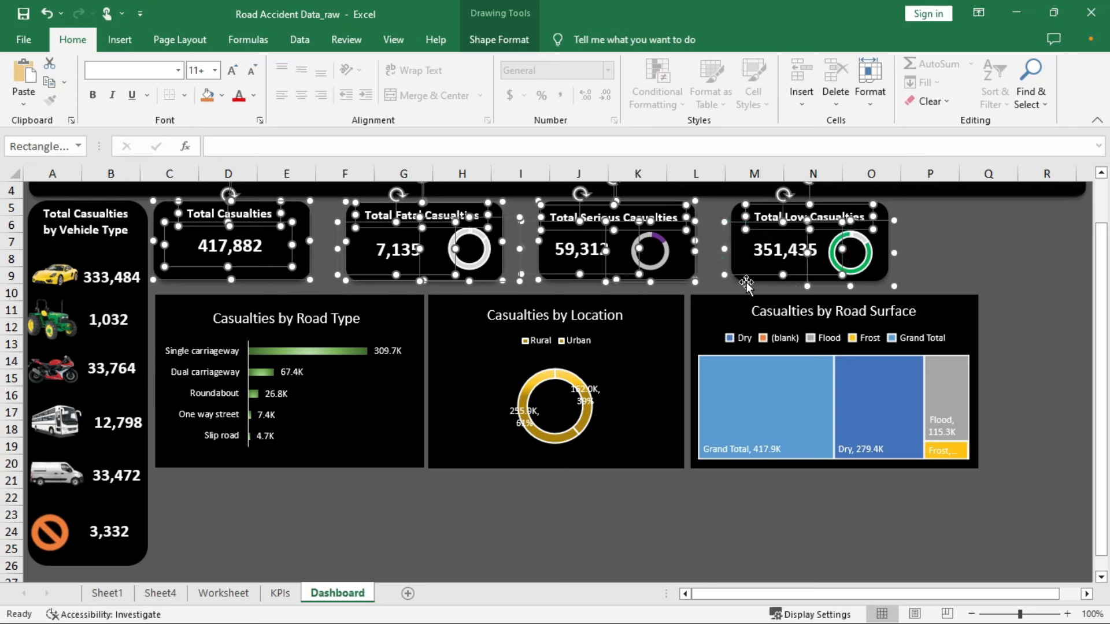
left_click(749, 281, "shift")
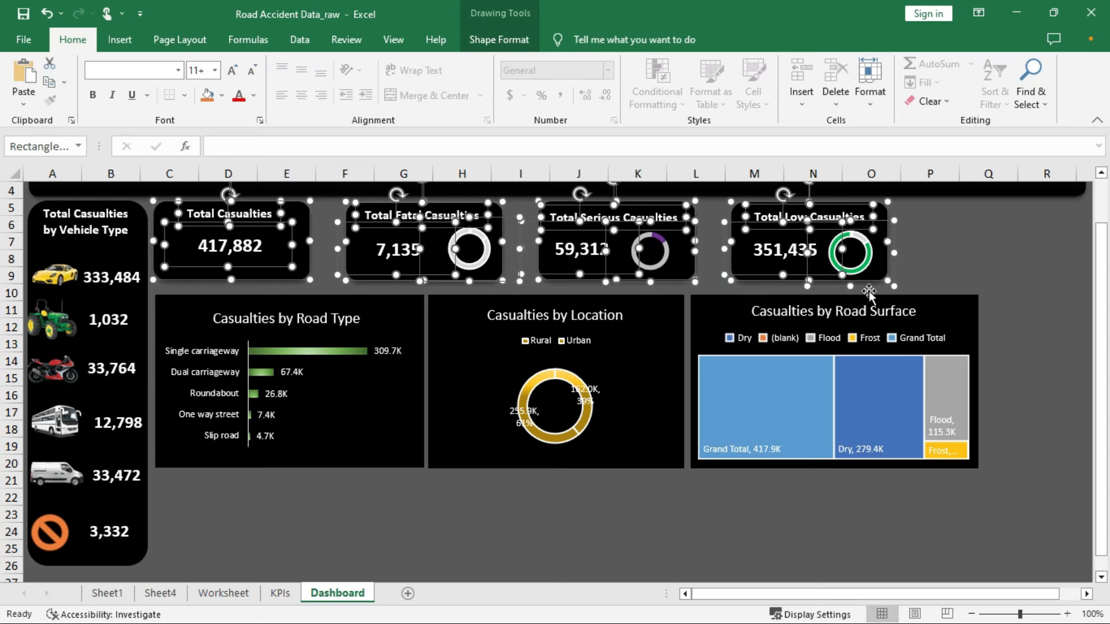
key("Right")
key("Right")
key("Right")
key("Right")
key("Right")
key("Right")
key("Right")
key("Right")
key("Right")
key("Right")
key("Right")
key("Right")
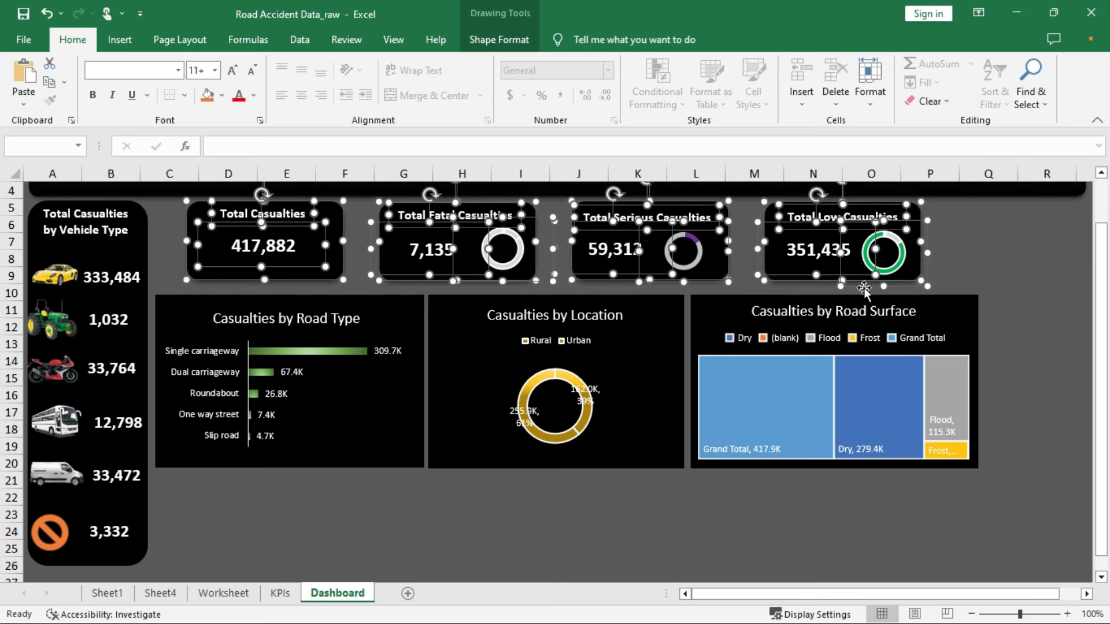
left_click(697, 496)
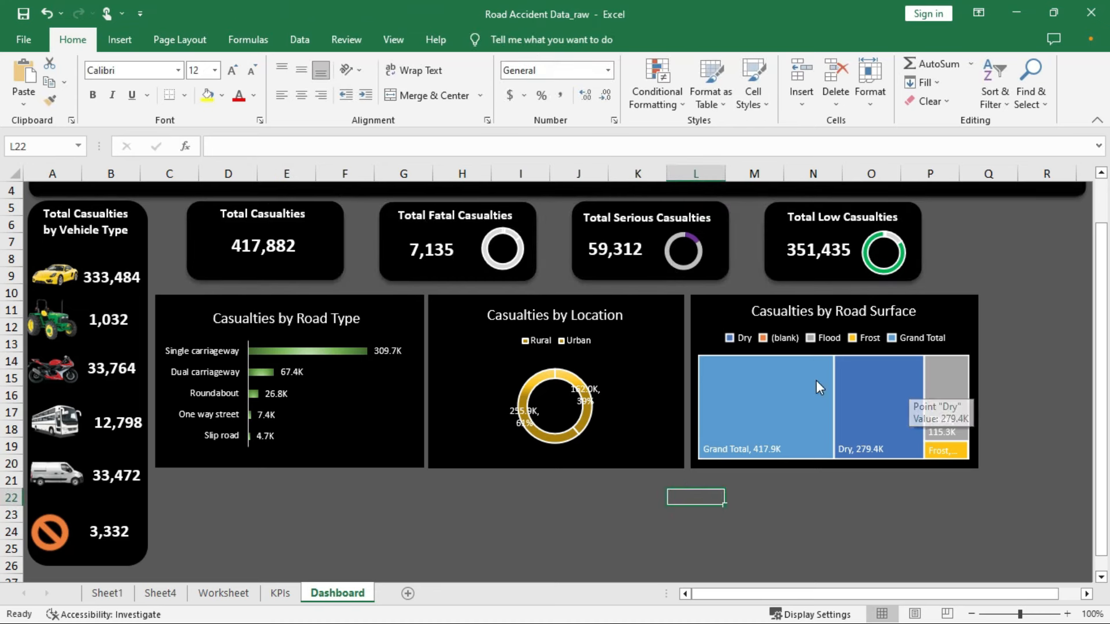
left_click(957, 317)
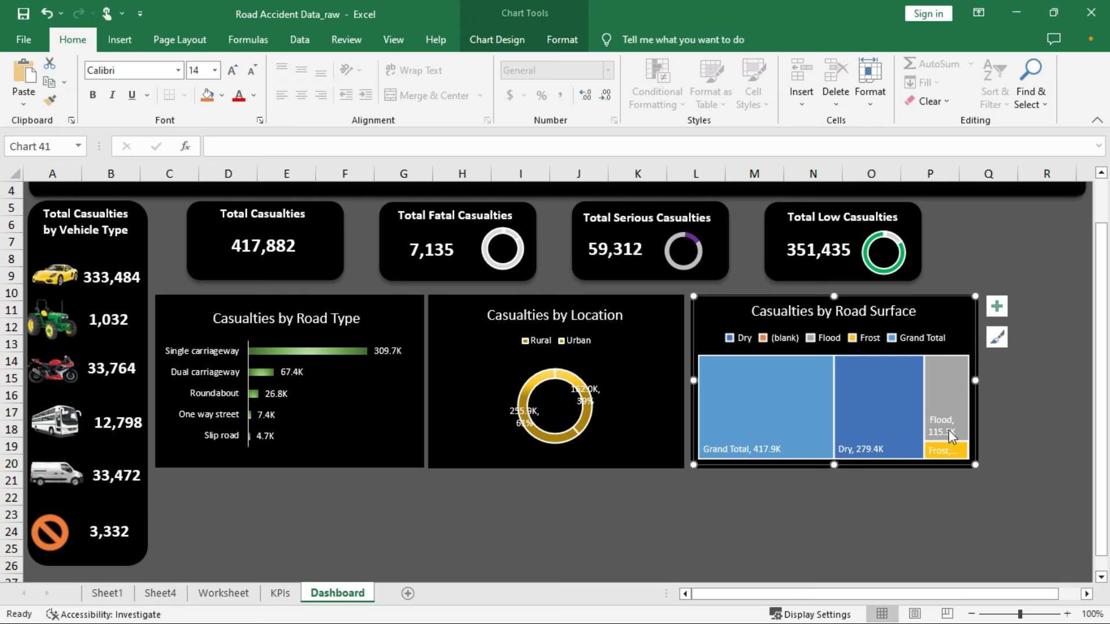
Remove category names from the Road Surface treemap labels so they show only values like 417.9K
left_click(996, 306)
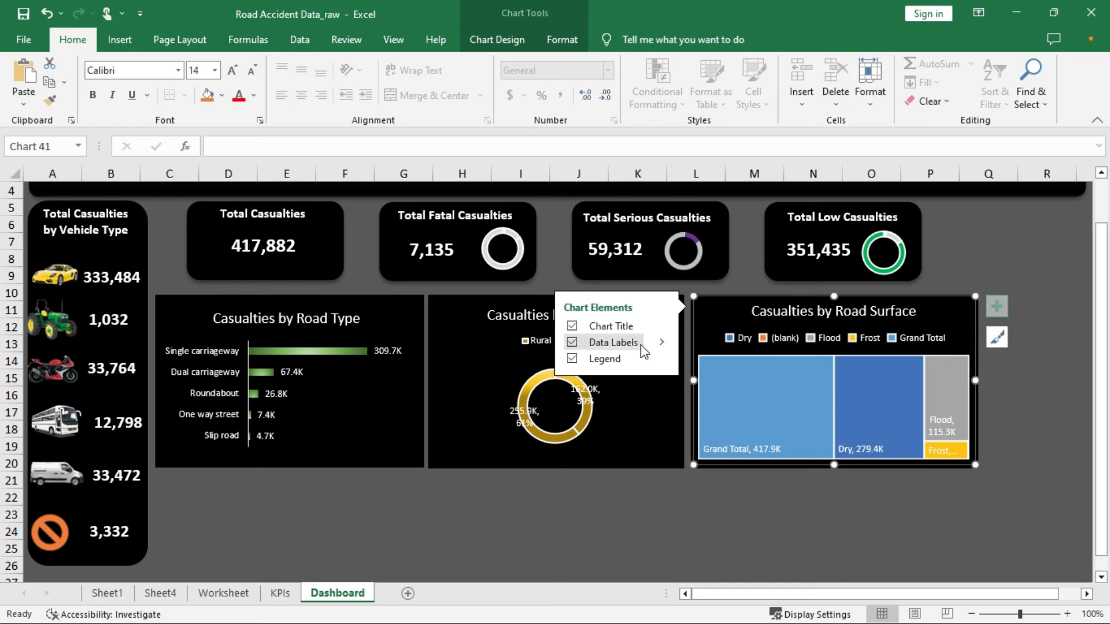
left_click(661, 343)
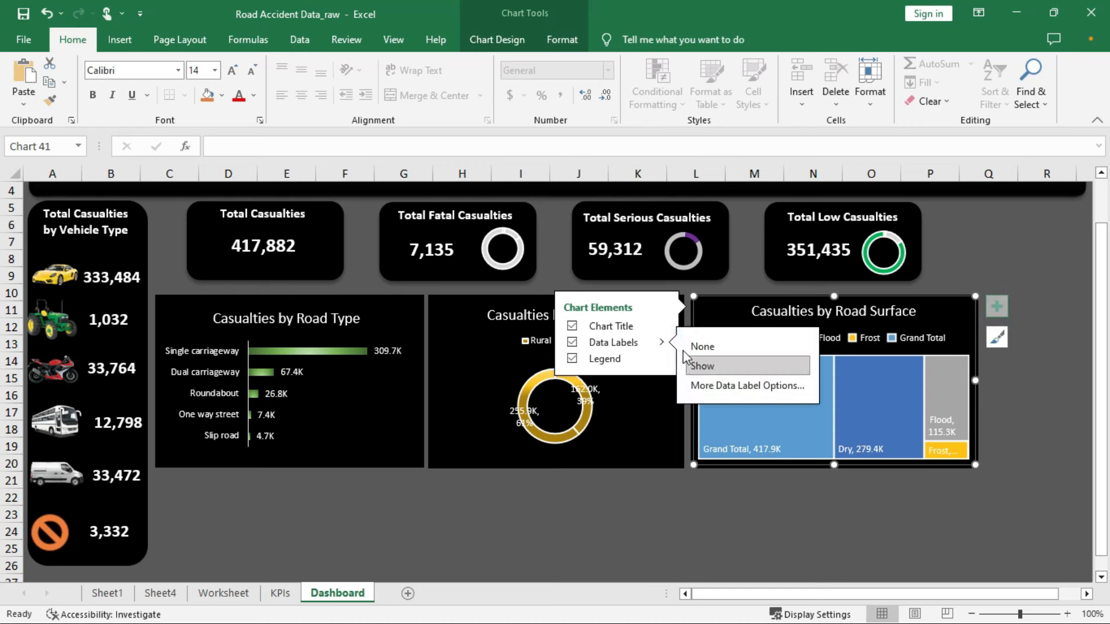
left_click(708, 383)
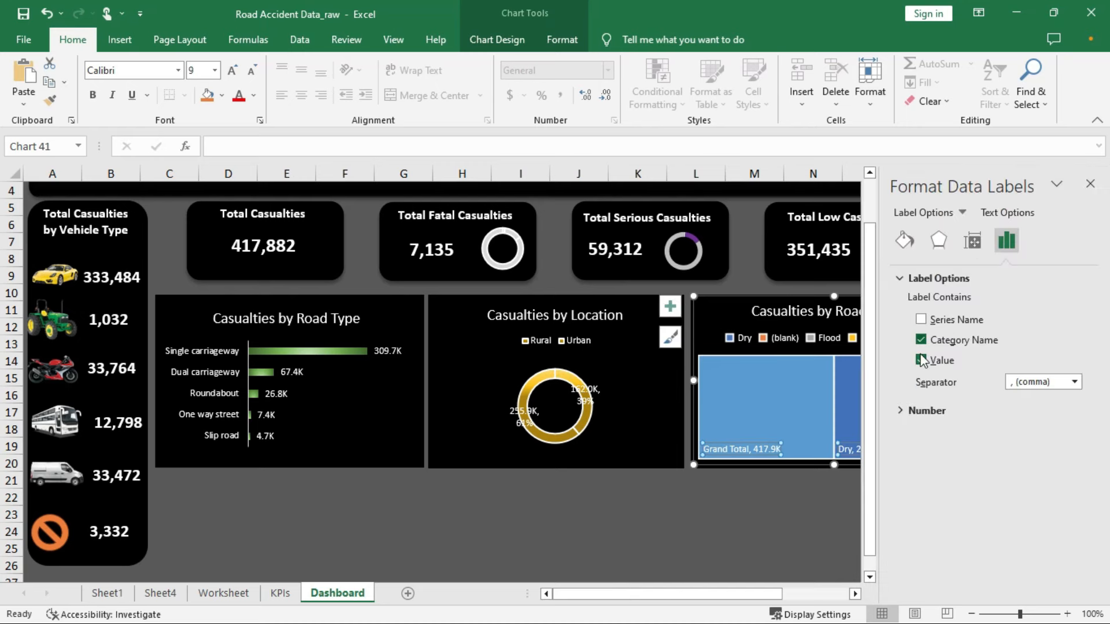
left_click(920, 341)
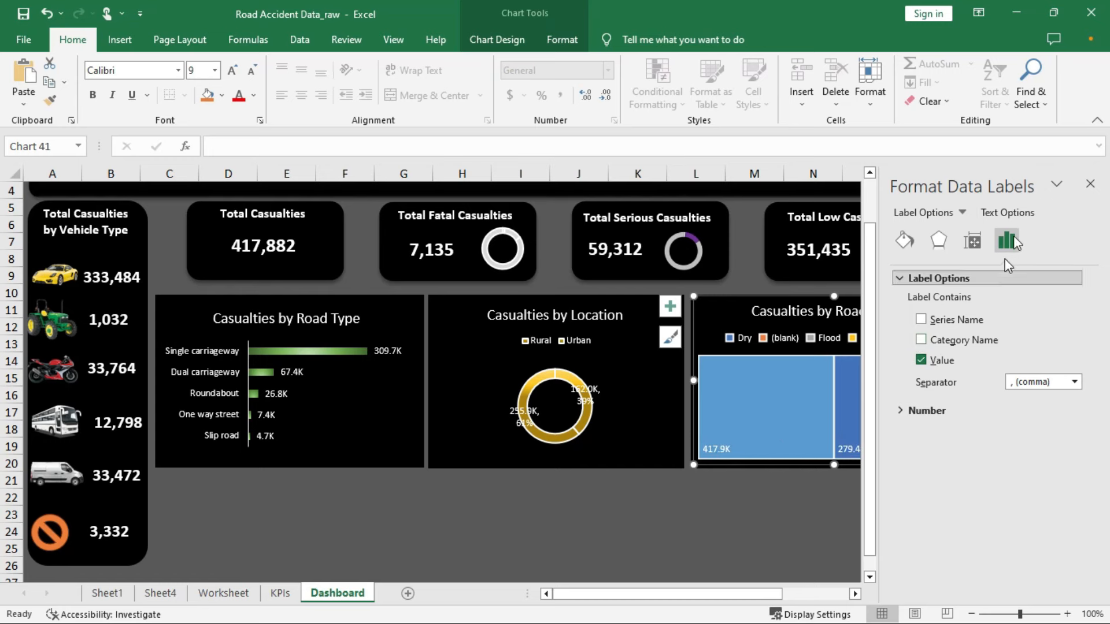
left_click(1090, 184)
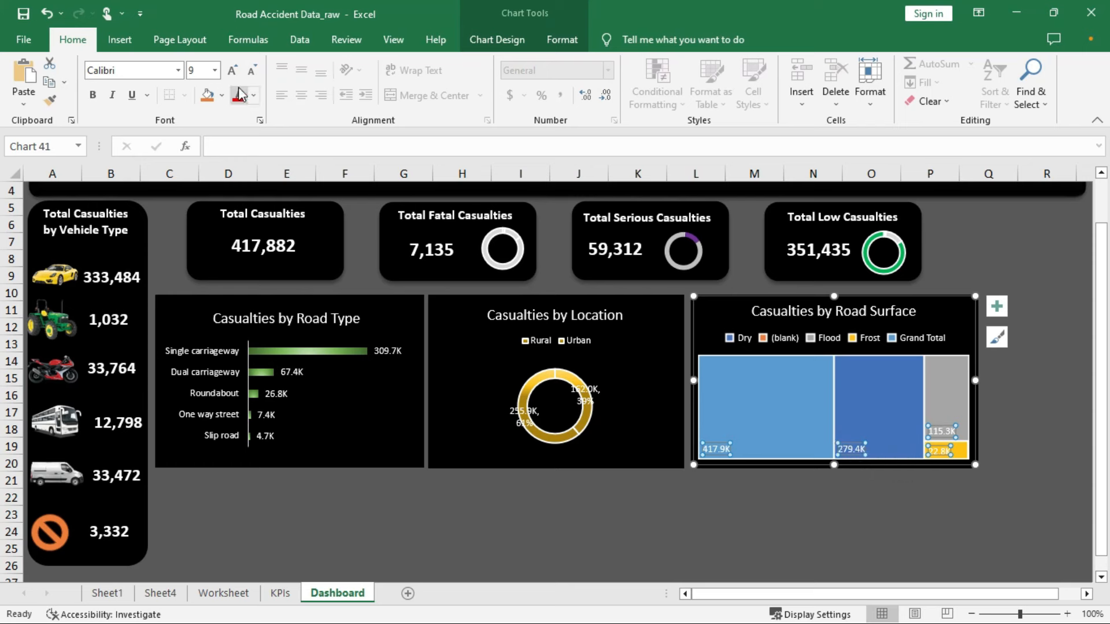
Make the Road Surface treemap value labels bold at font size 11
left_click(214, 69)
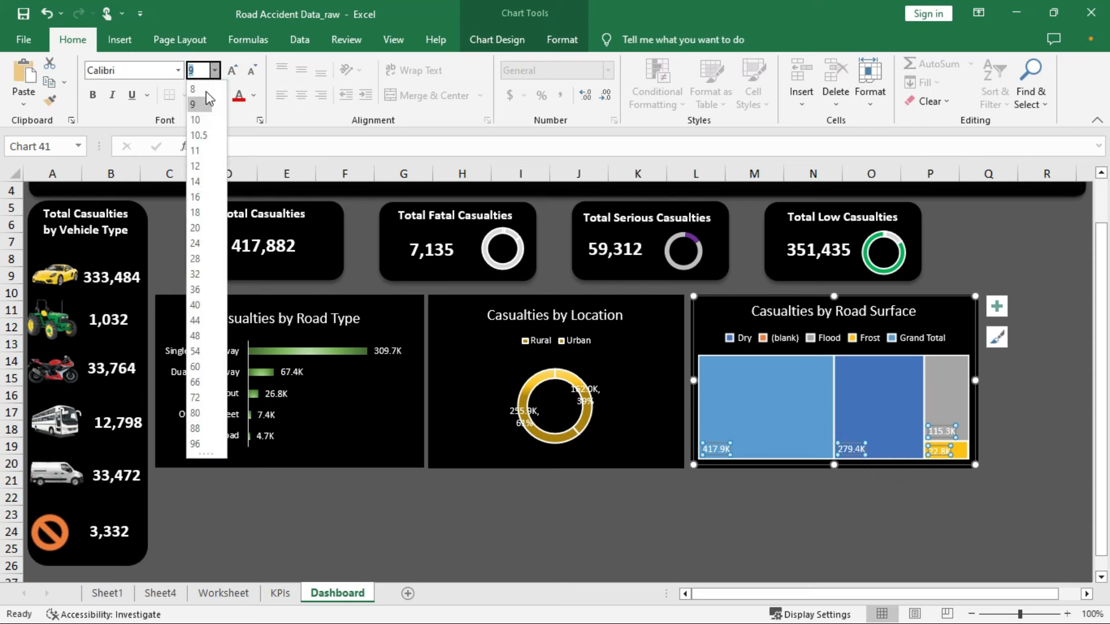
left_click(203, 167)
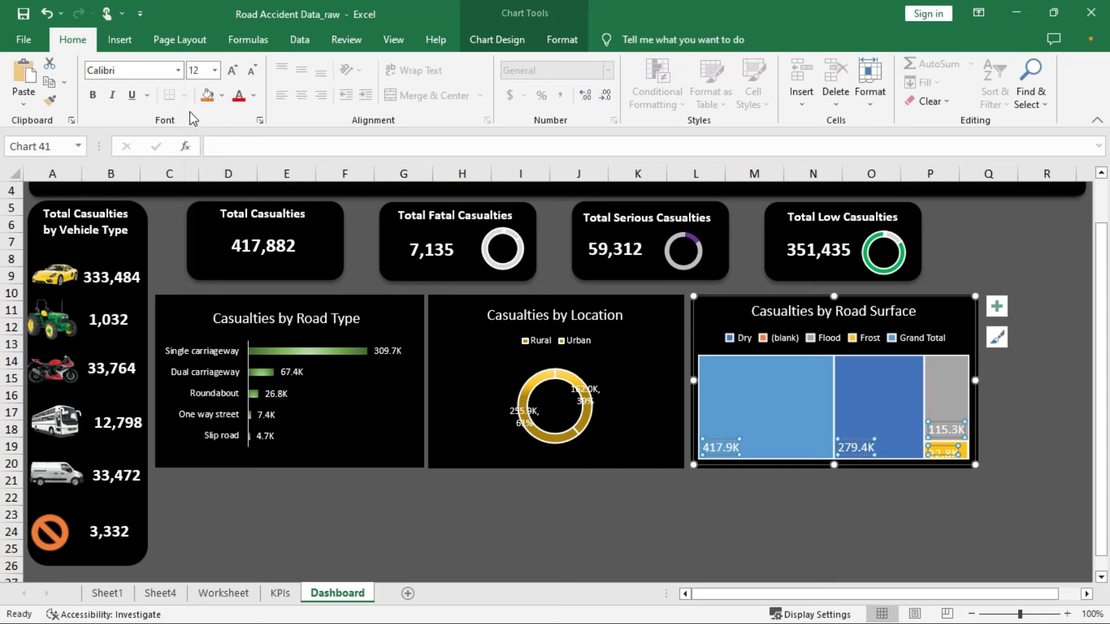
left_click(94, 96)
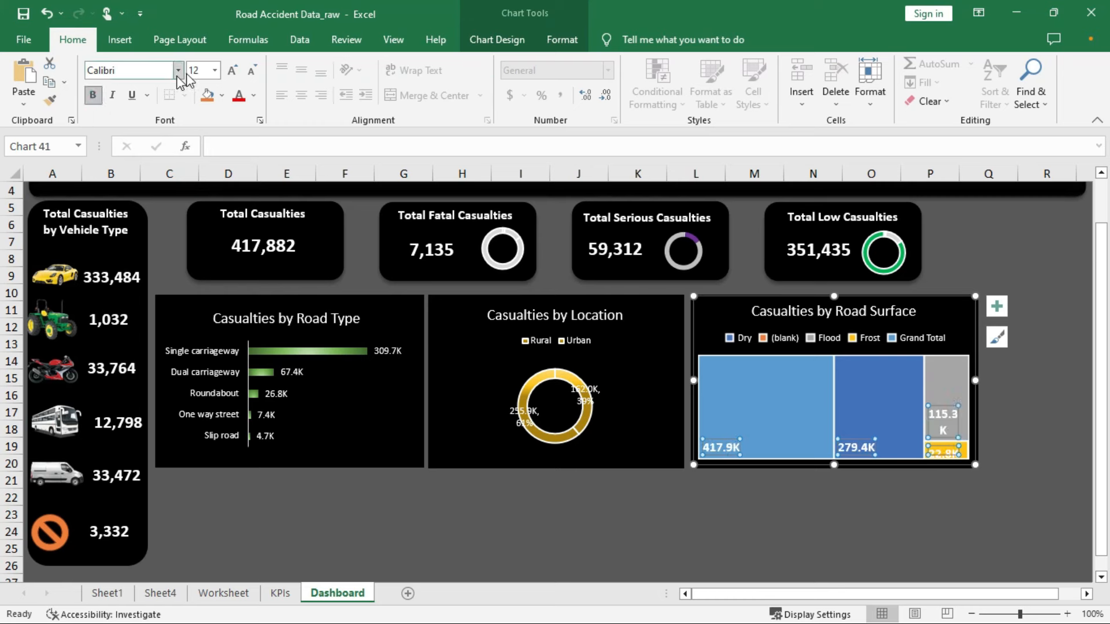
left_click(214, 70)
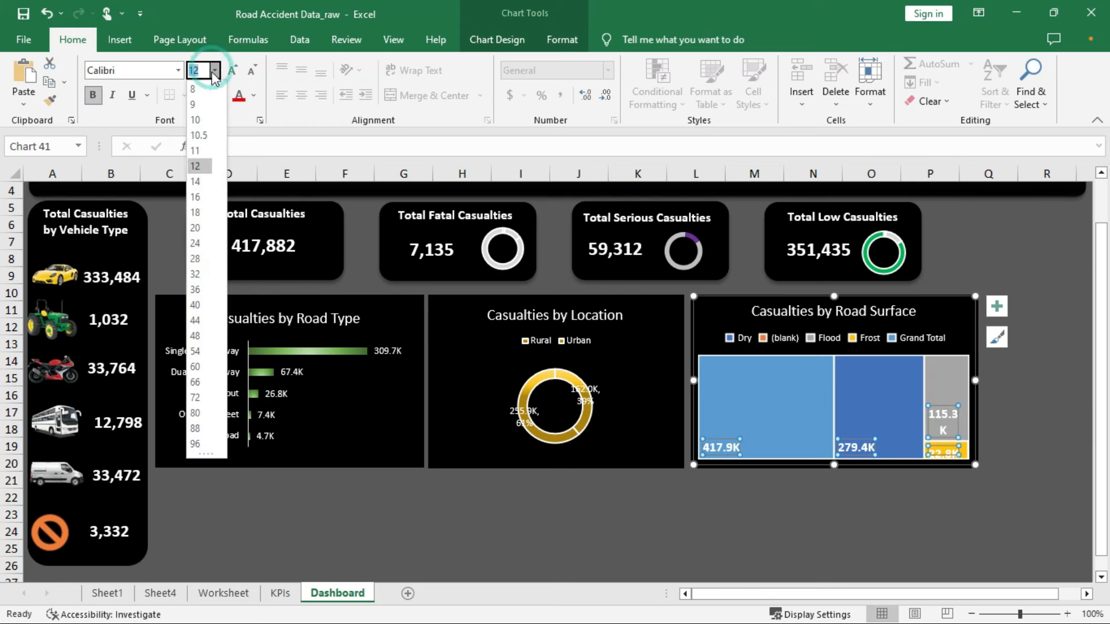
left_click(197, 152)
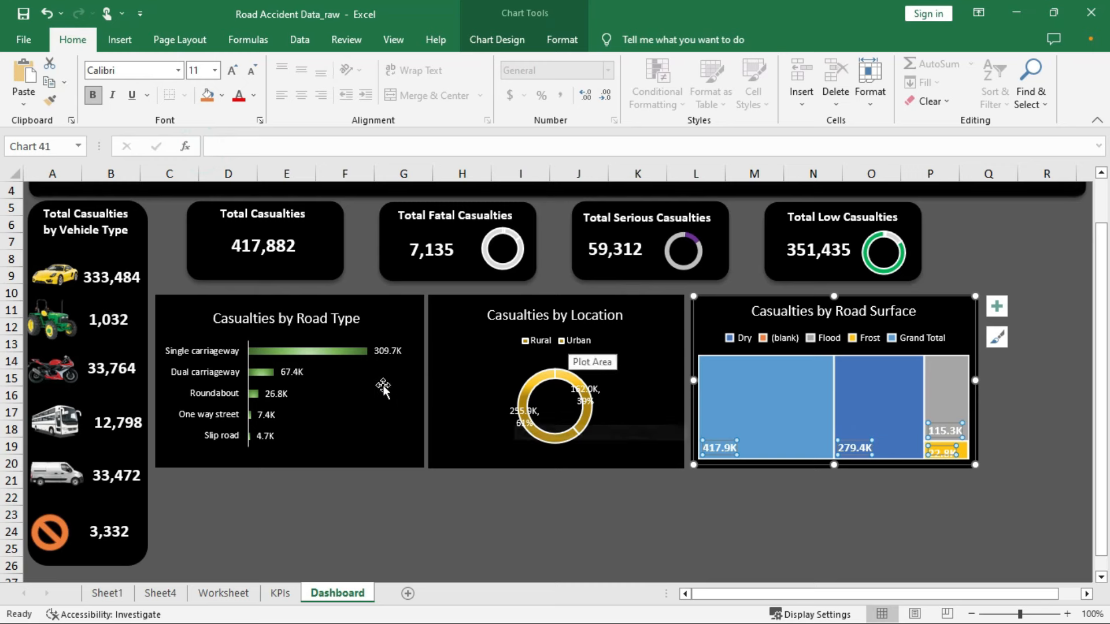
left_click(386, 351)
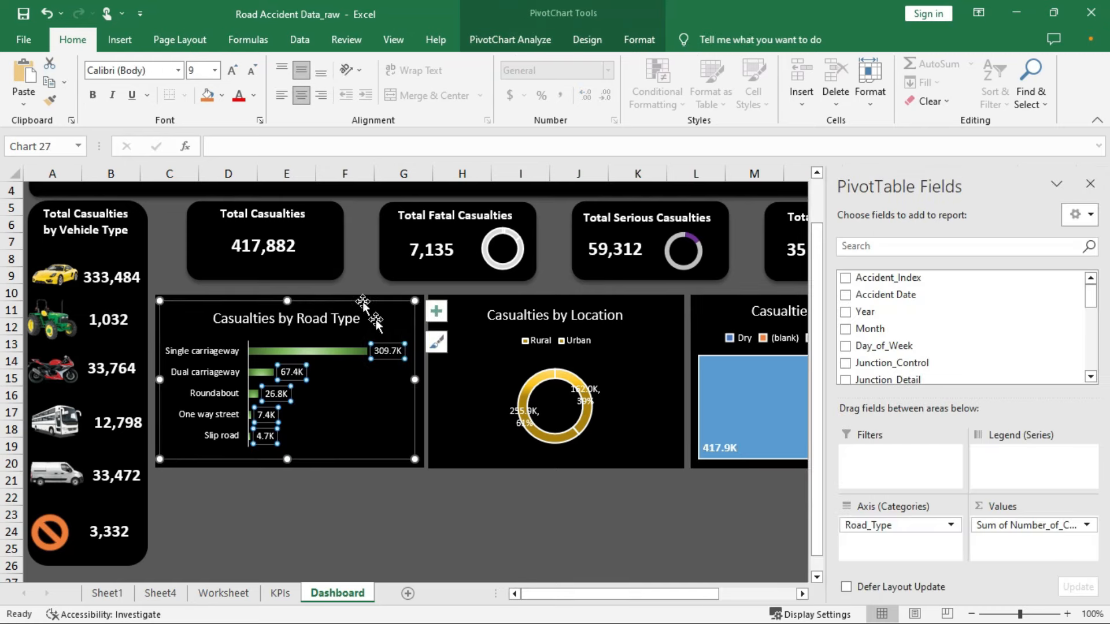
Set the Road Type chart's data labels to bold, size 11
left_click(215, 70)
left_click(201, 151)
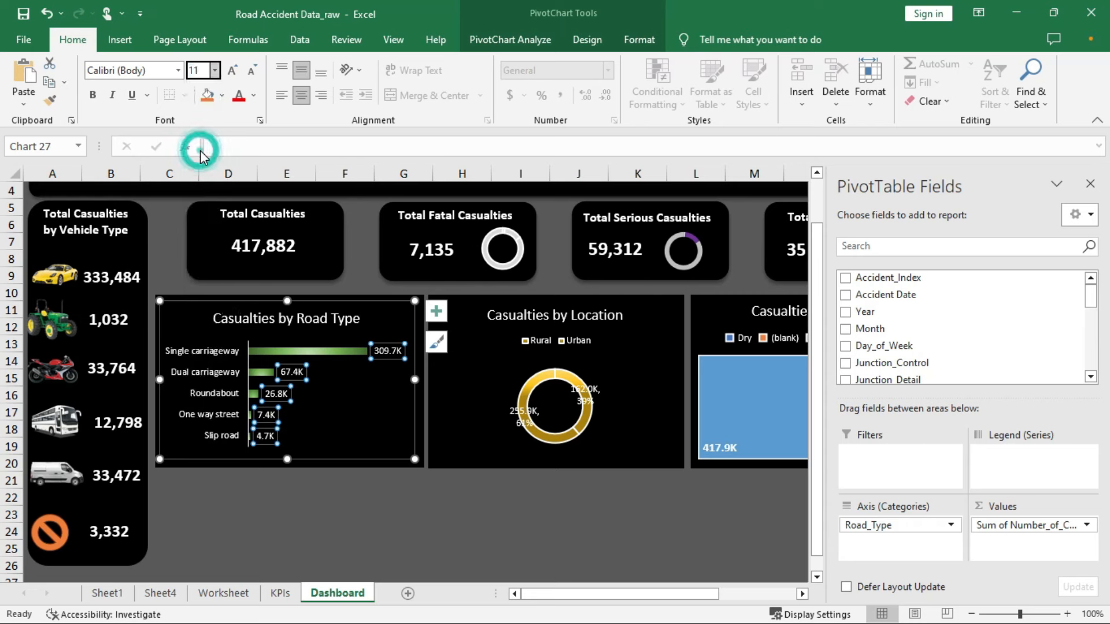
left_click(92, 95)
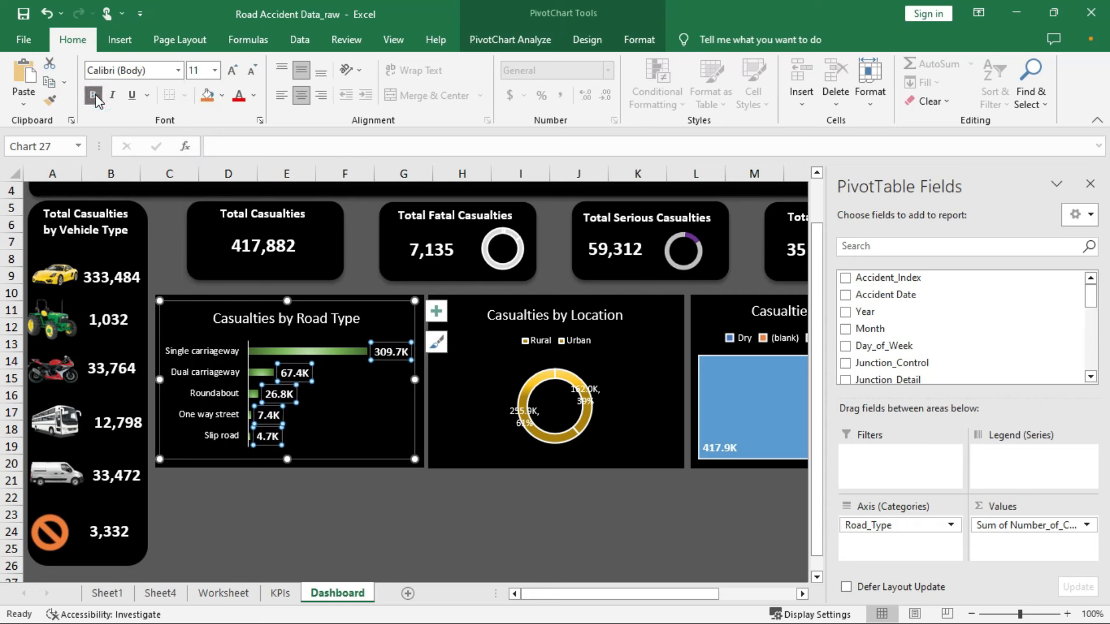
Set the Casualties by Location doughnut's data labels to bold, size 11
left_click(532, 379)
left_click_drag(589, 419, 550, 423)
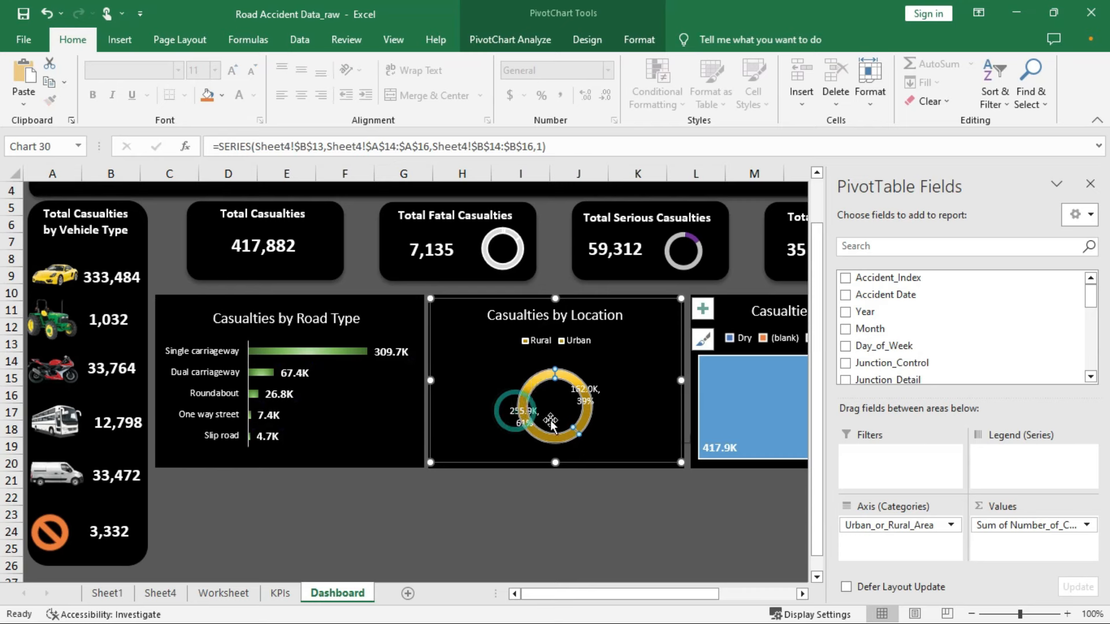
left_click(529, 418)
left_click(215, 70)
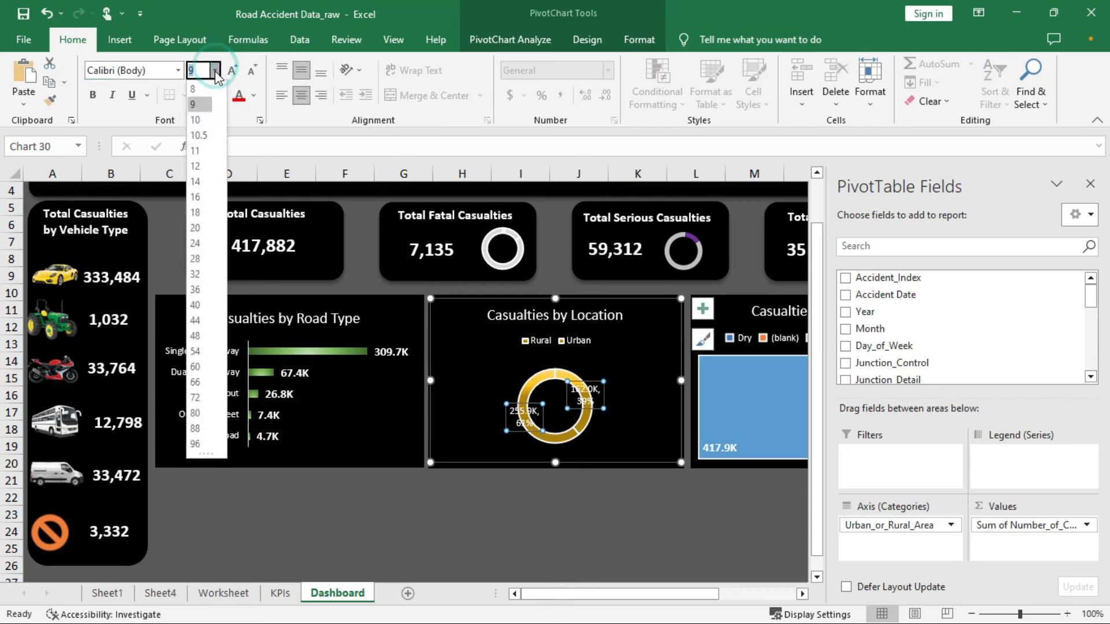
left_click(198, 150)
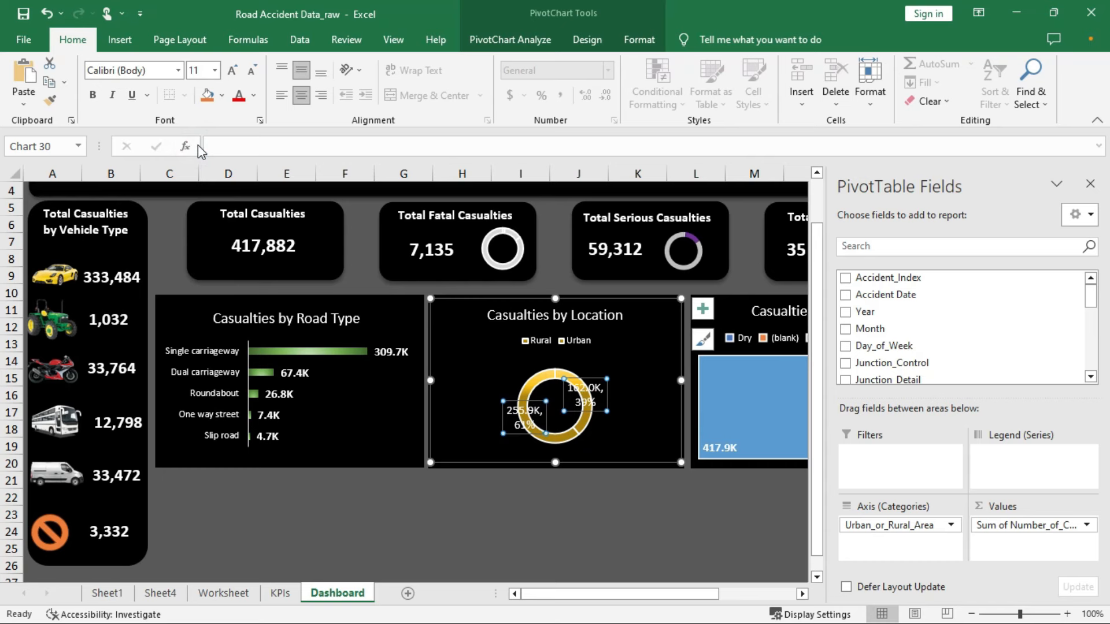
left_click(98, 98)
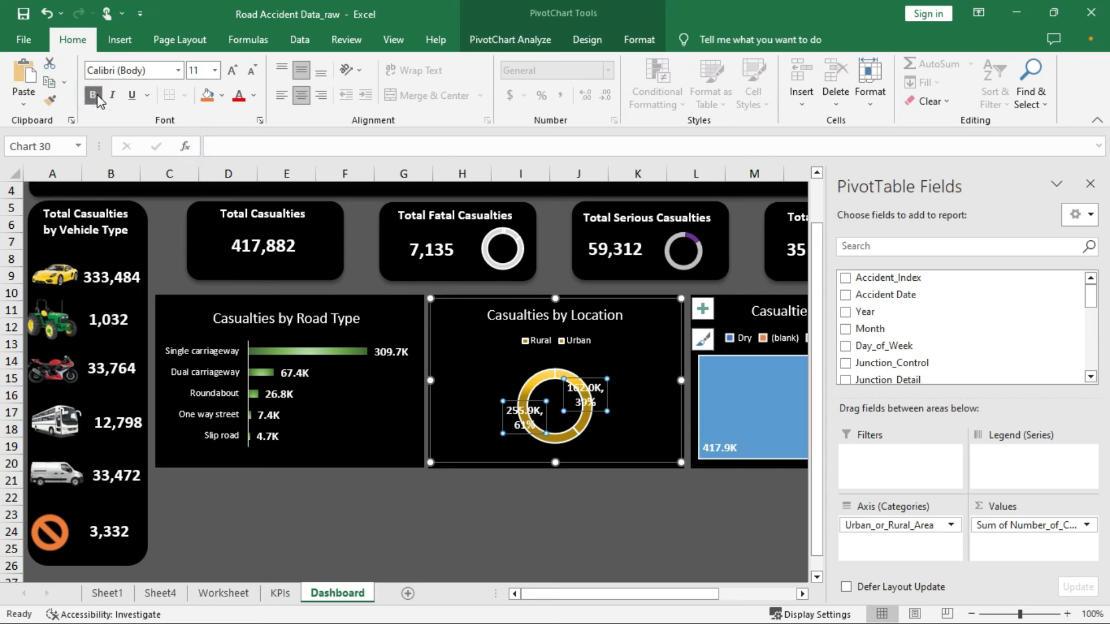
Colour the doughnut's data labels white
left_click(237, 96)
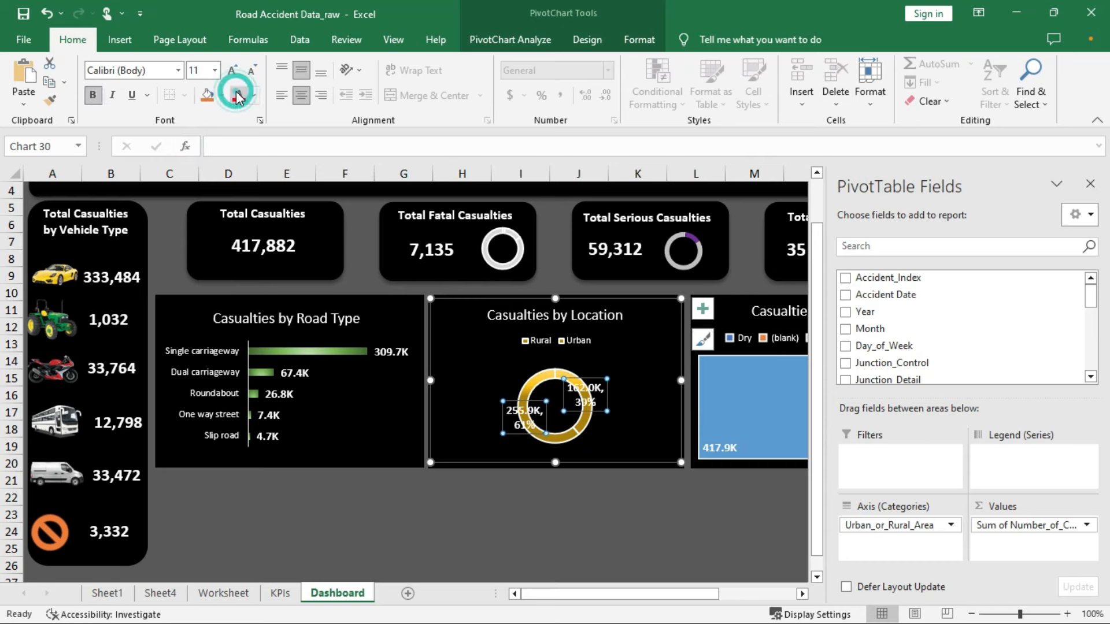
left_click(253, 96)
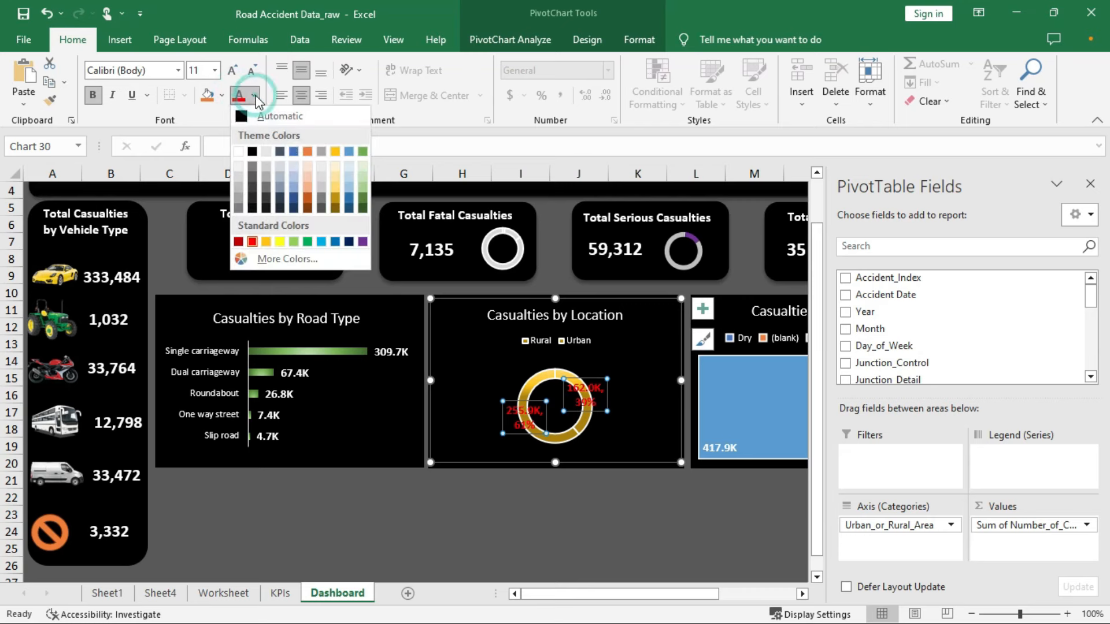
left_click(290, 155)
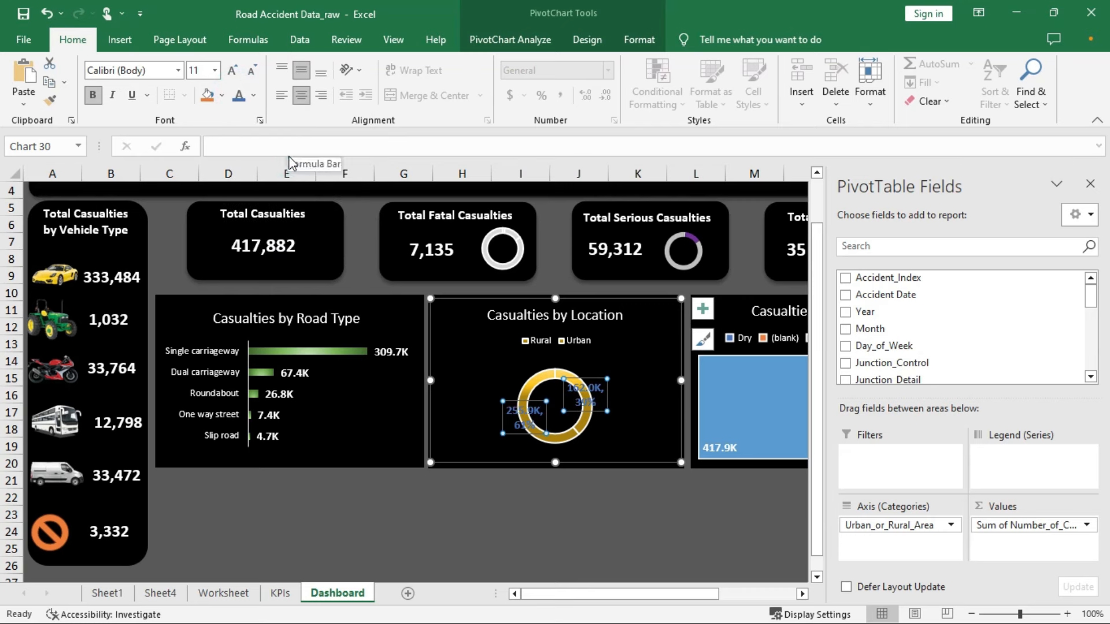
left_click(252, 95)
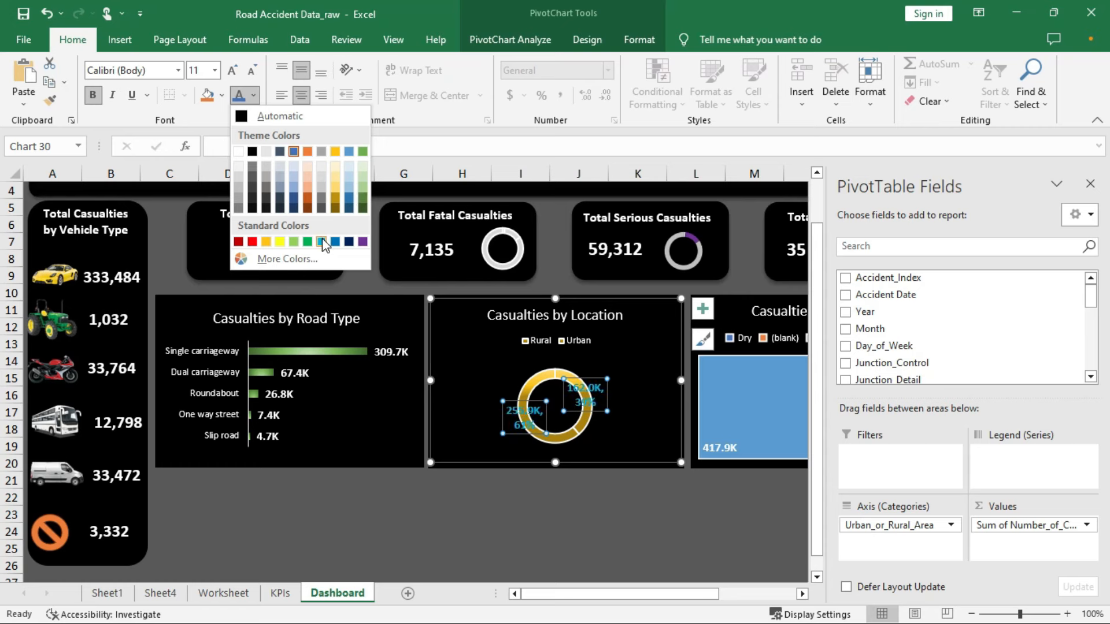
left_click(238, 152)
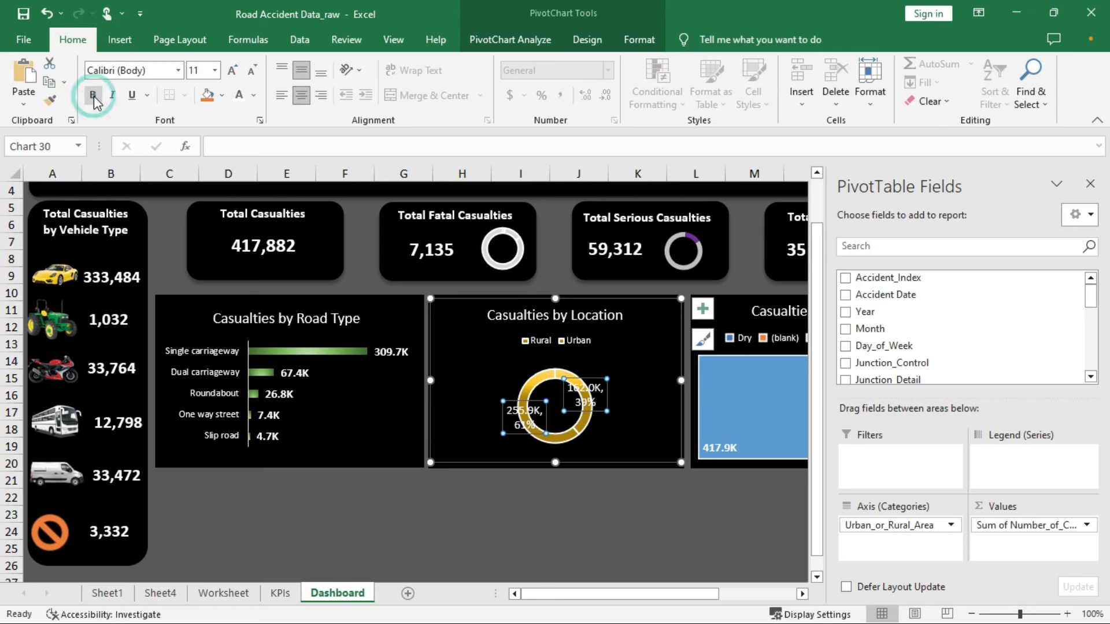
left_click(370, 416)
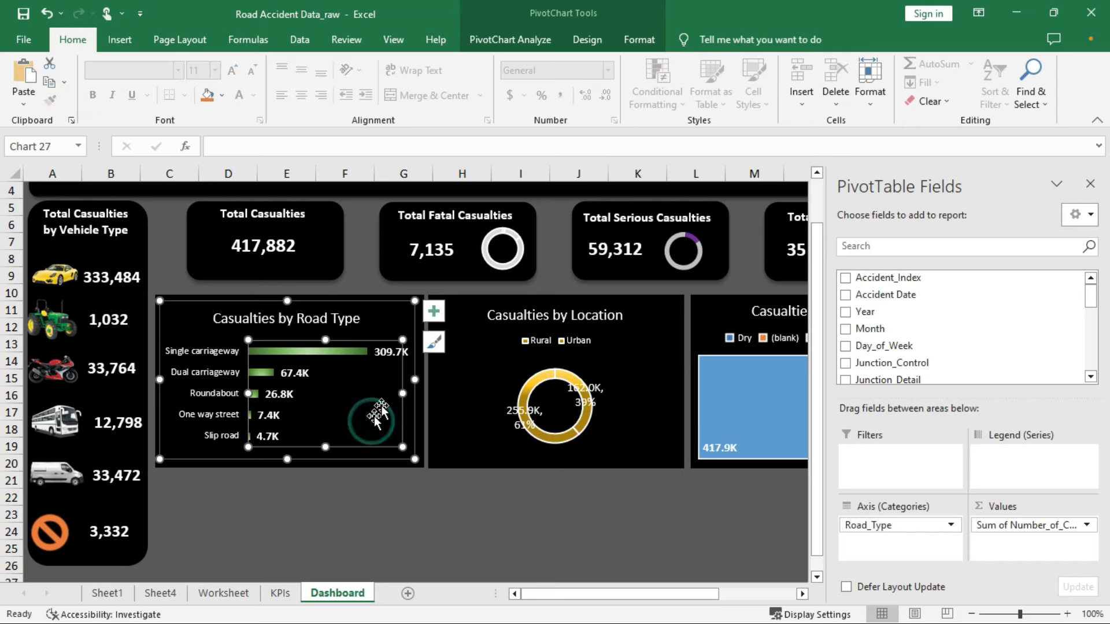
Close the PivotTable field list, deselect the chart, and move to the raw-data Worksheet sheet
scroll(399, 384, "down", 1)
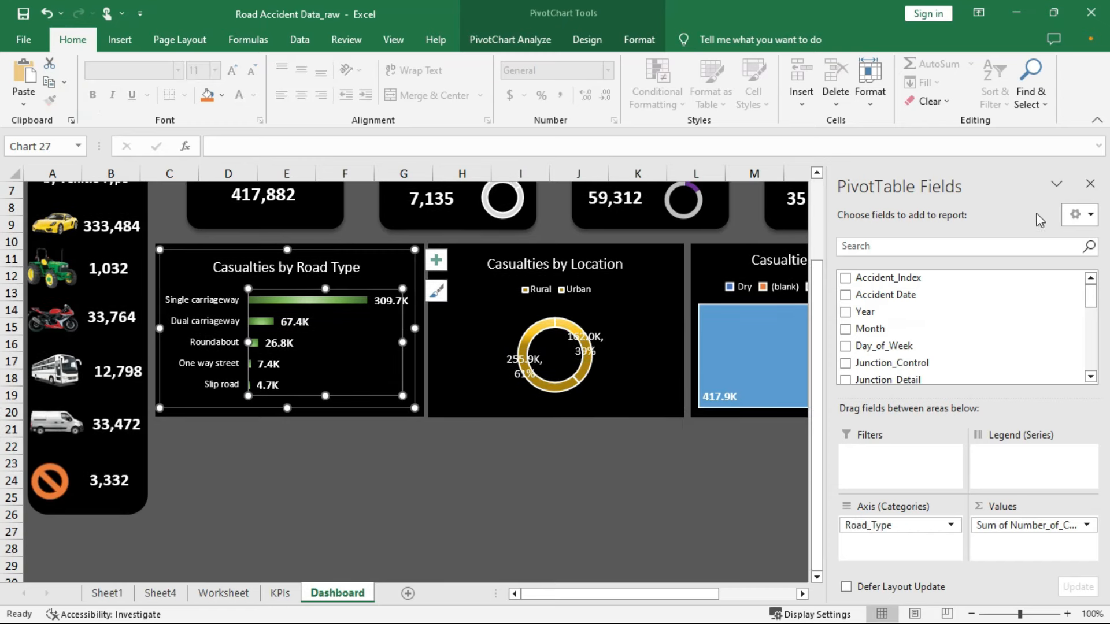
left_click(1090, 185)
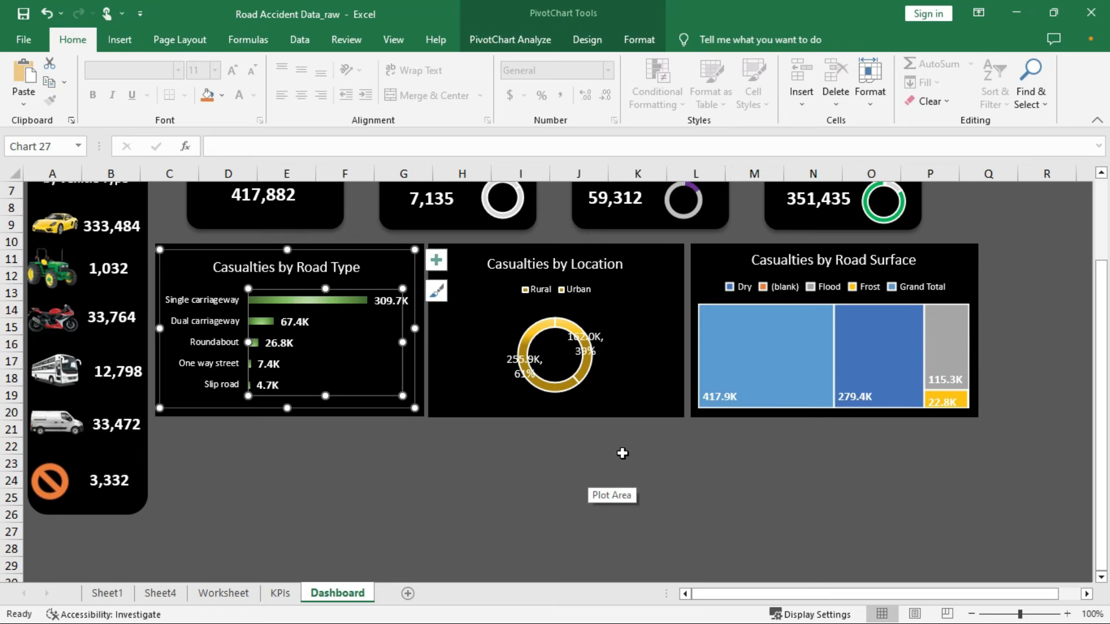
left_click(647, 433)
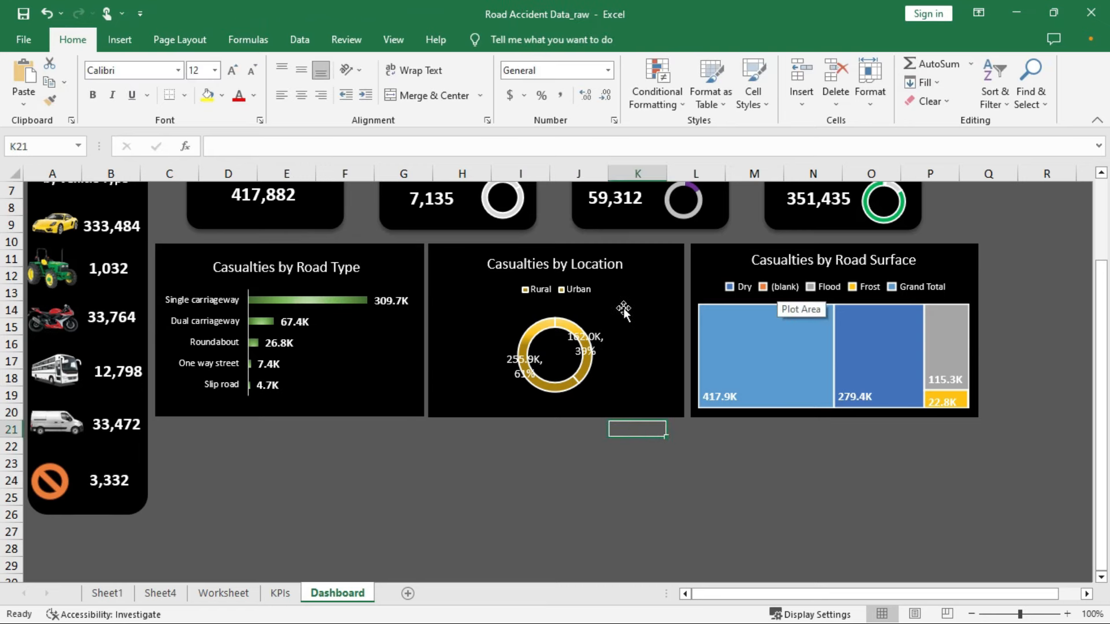
scroll(624, 312, "up", 1)
key("ctrl+Page_Up")
key("ctrl+Page_Up")
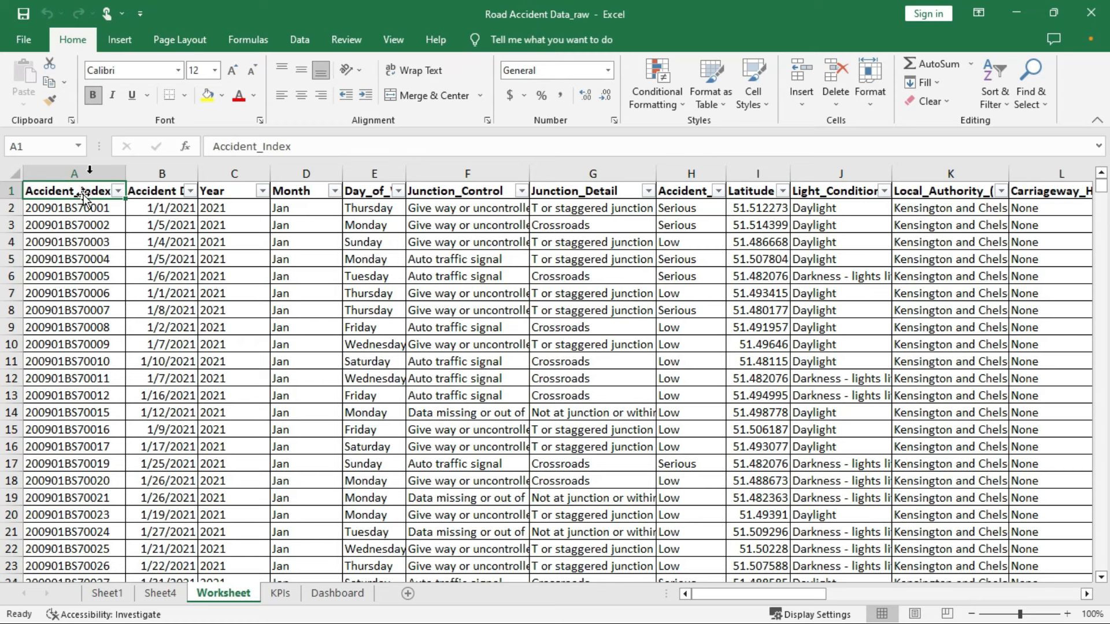
Insert a new PivotTable from the accident data on a new sheet named '2021 vrs 2022'
left_click(121, 38)
left_click(30, 75)
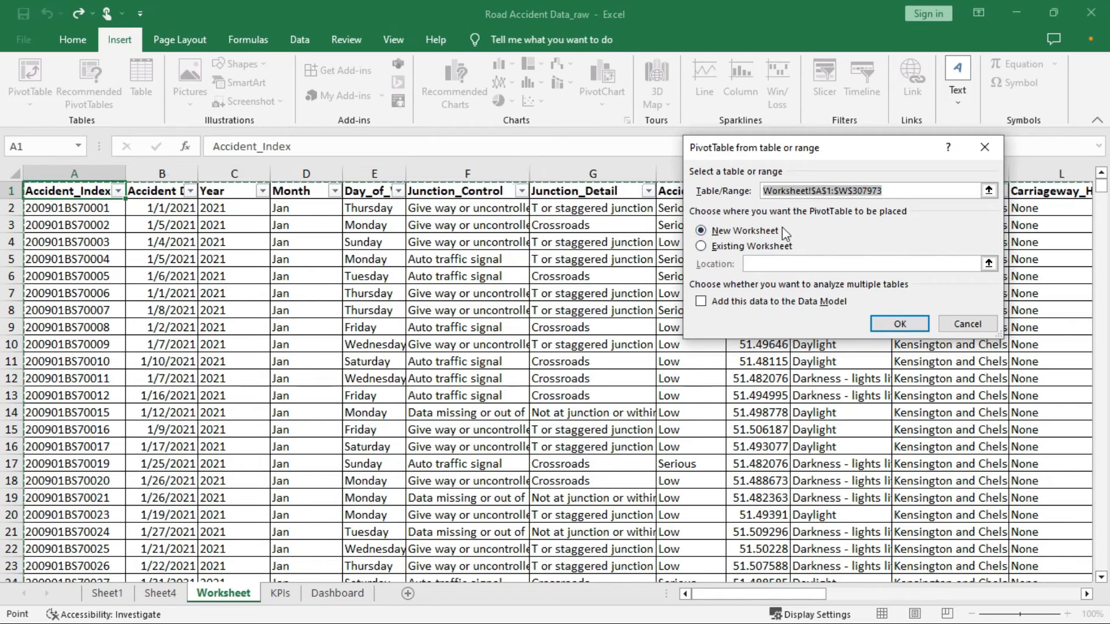
left_click(897, 324)
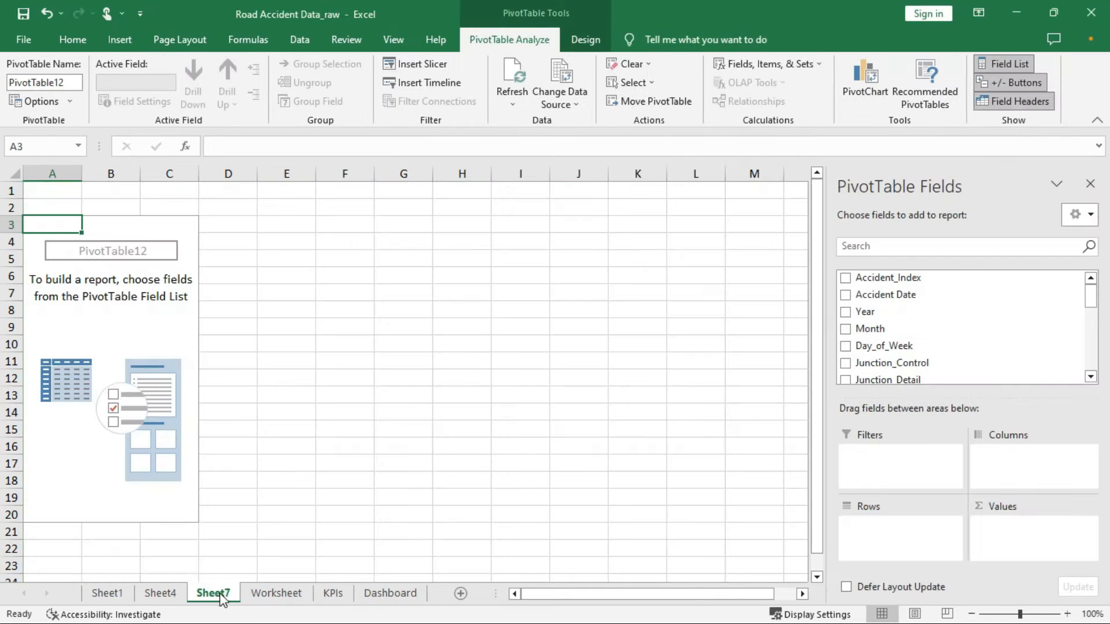
double_click(220, 595)
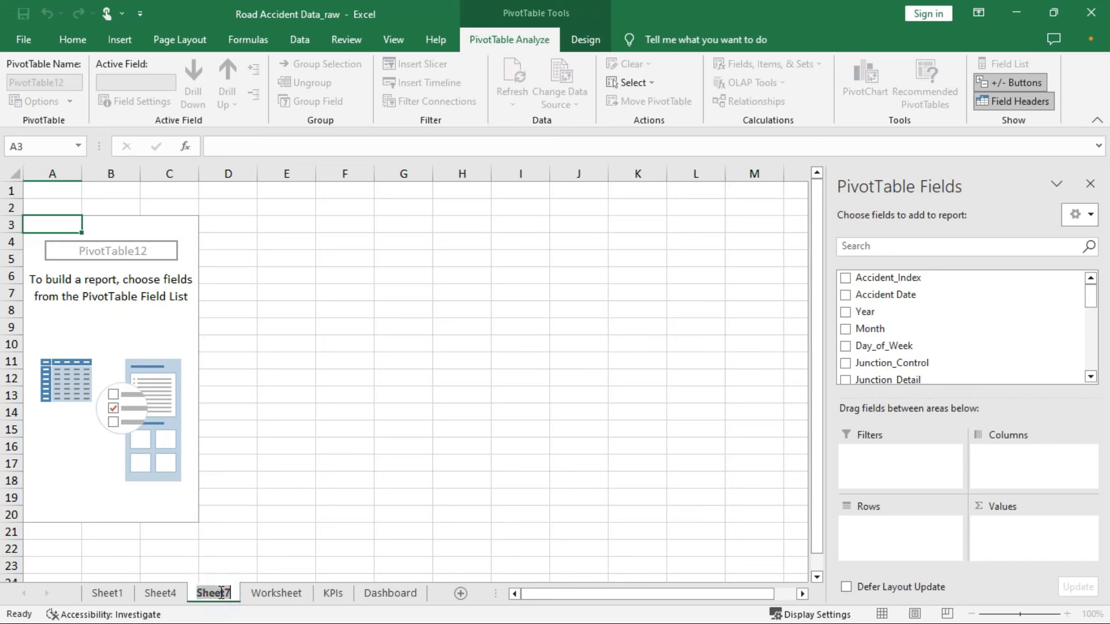
type("2021")
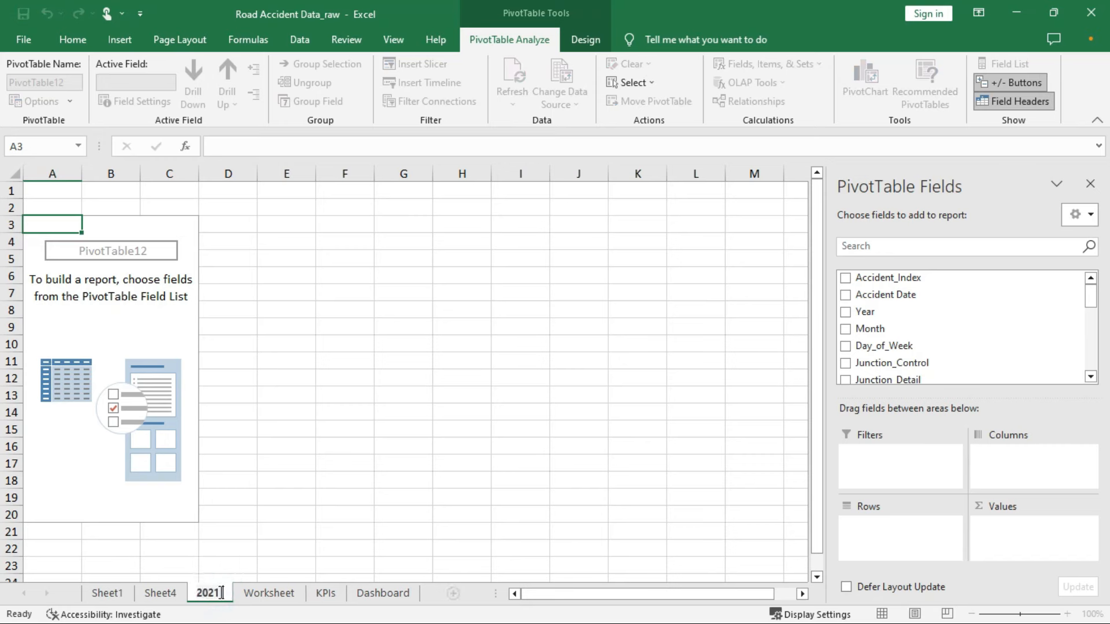
type(" yrs 2022")
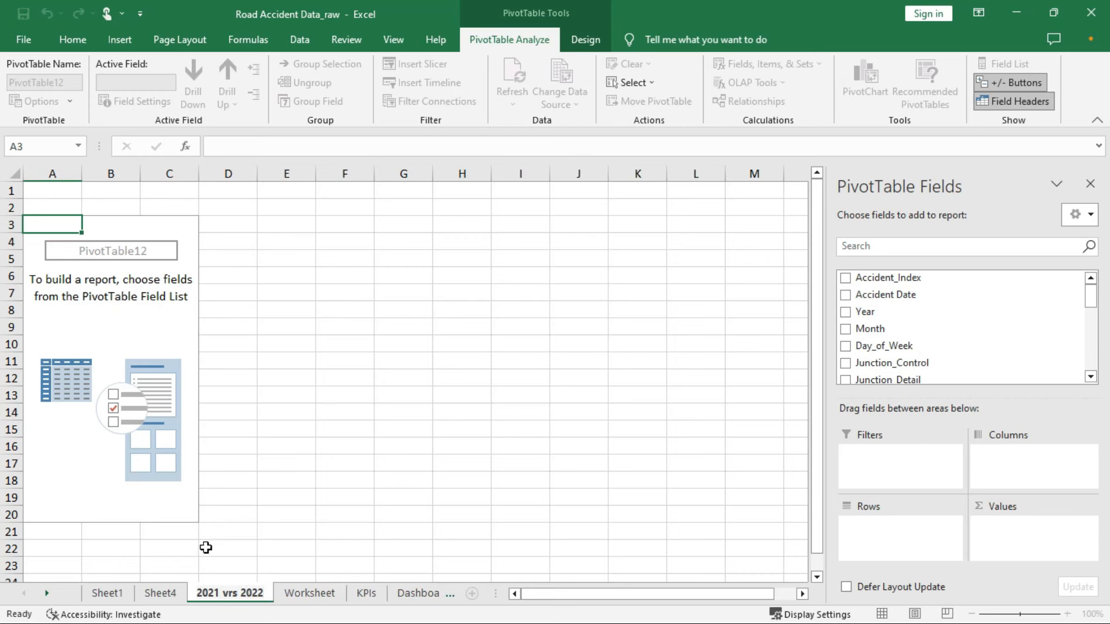
Add Number_of_Casualties as the summed value and put Year in the pivot's filters
left_click(145, 309)
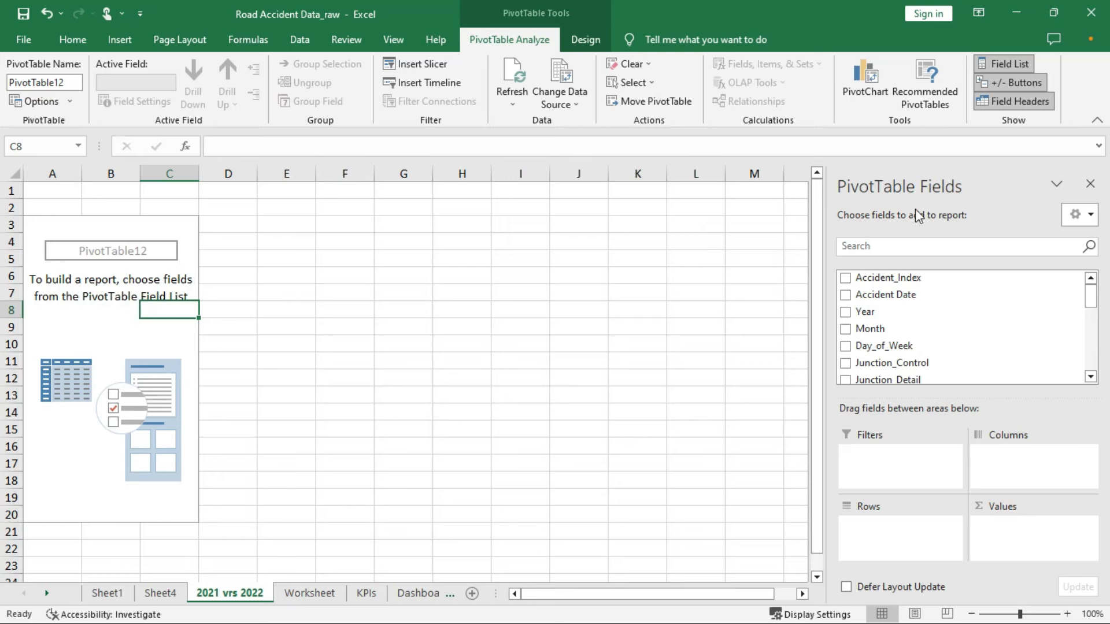
scroll(878, 347, "down", 1)
scroll(877, 349, "down", 2)
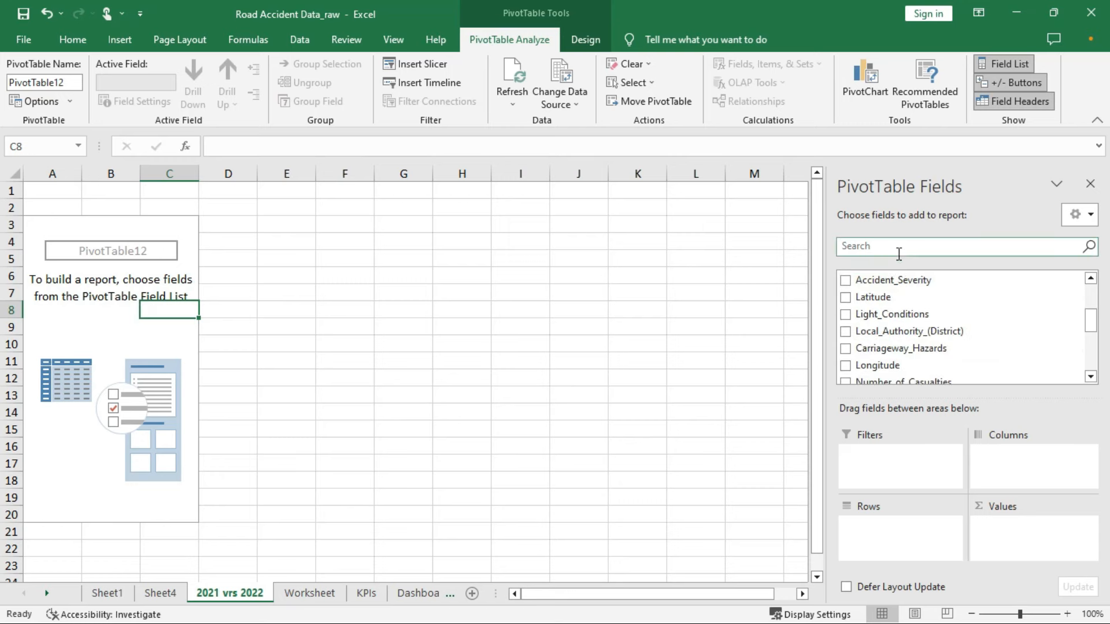
left_click(897, 248)
type("cas")
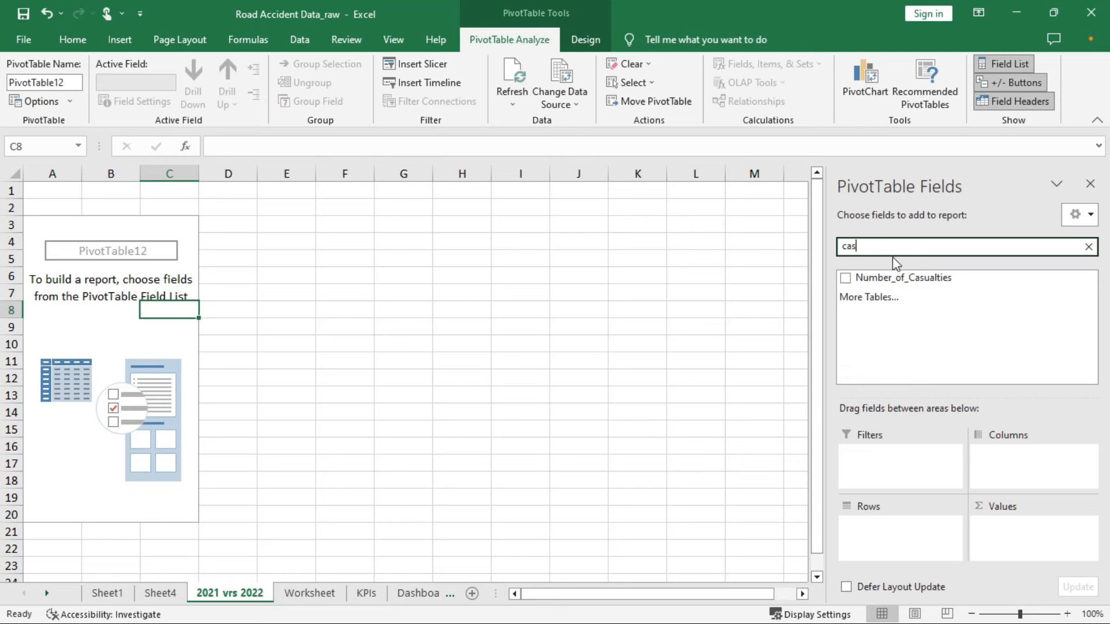
left_click(846, 280)
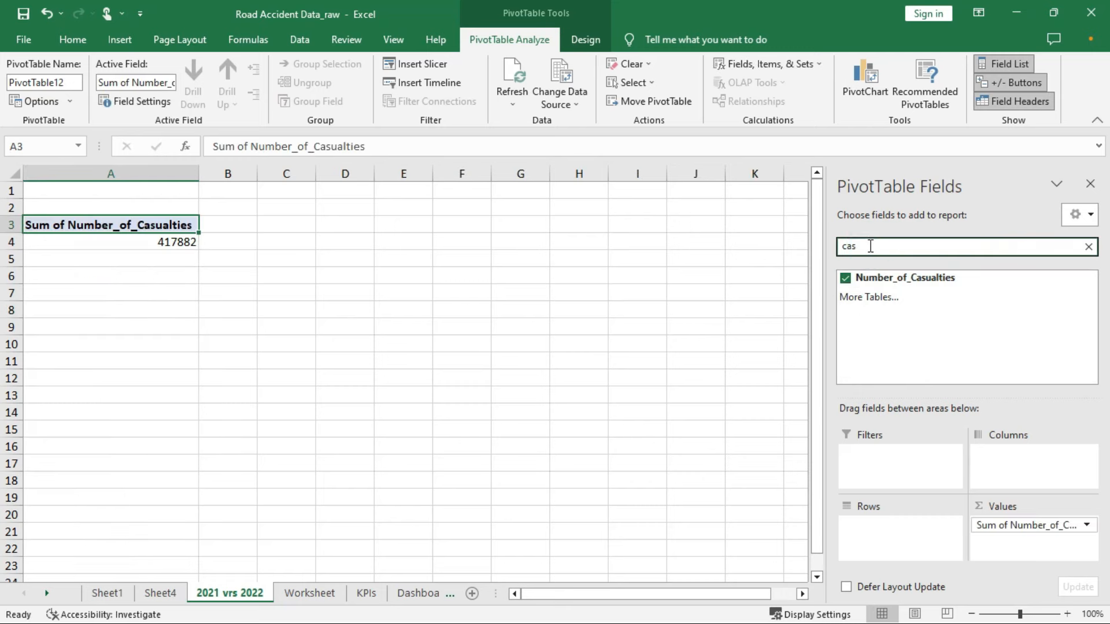
key("BackSpace")
key("BackSpace")
key("BackSpace")
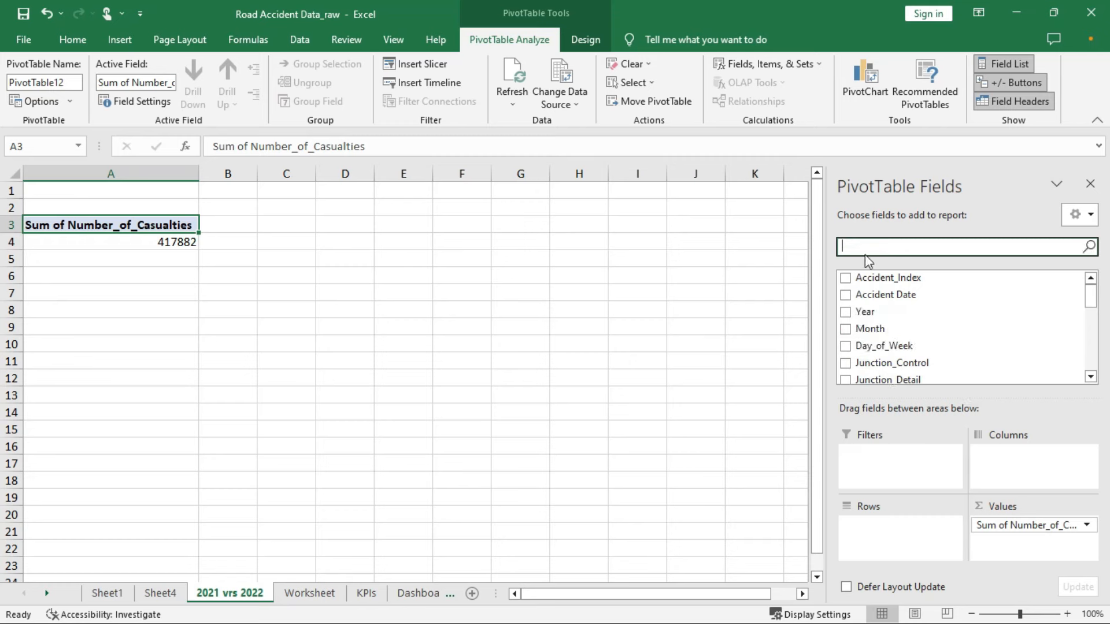
type("y")
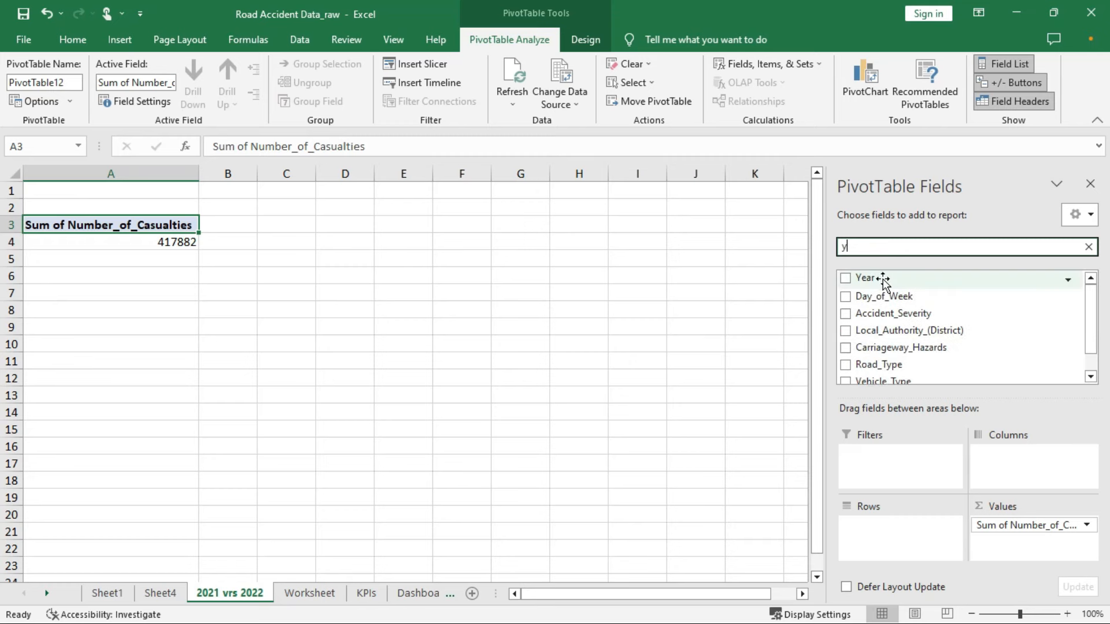
left_click_drag(882, 282, 888, 462)
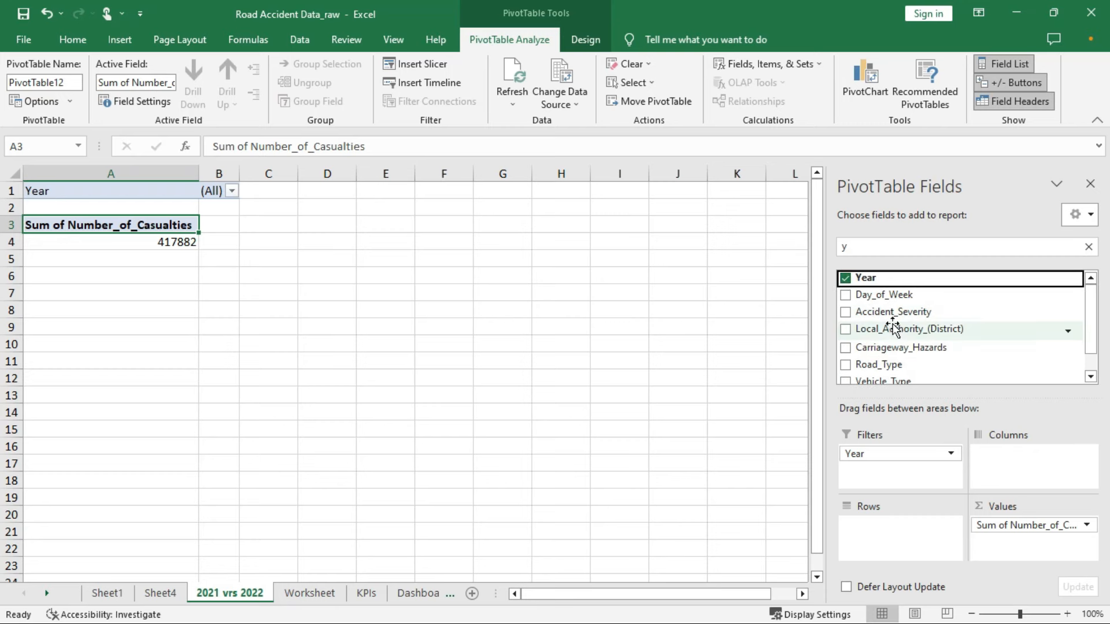
Put Month in the rows, filter Year to 2021, and select the pivot A1:B16
double_click(872, 246)
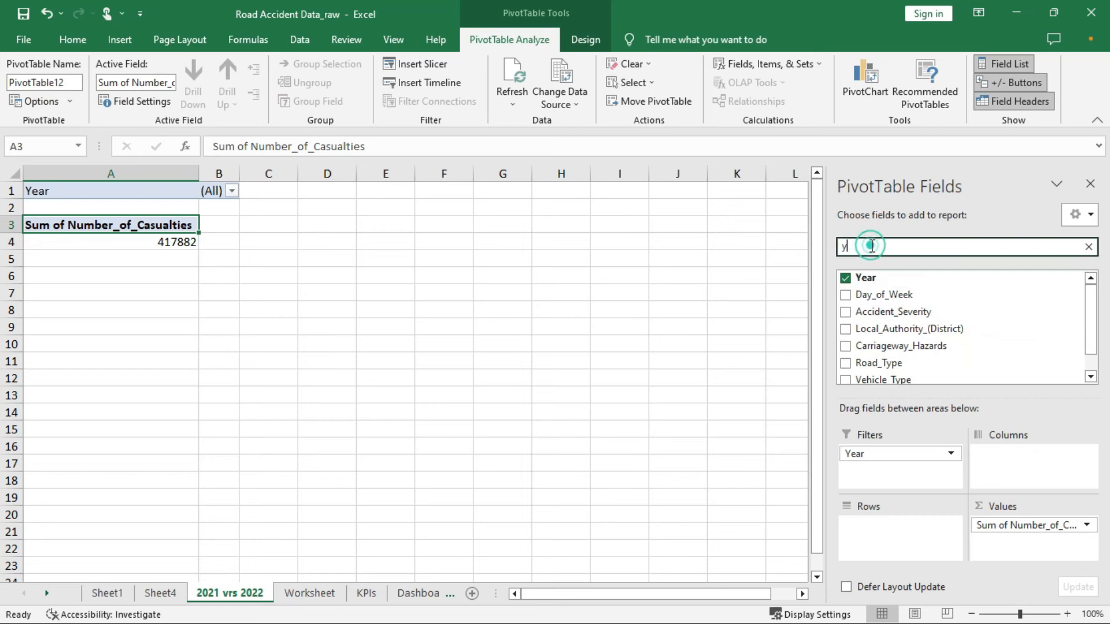
type("mo")
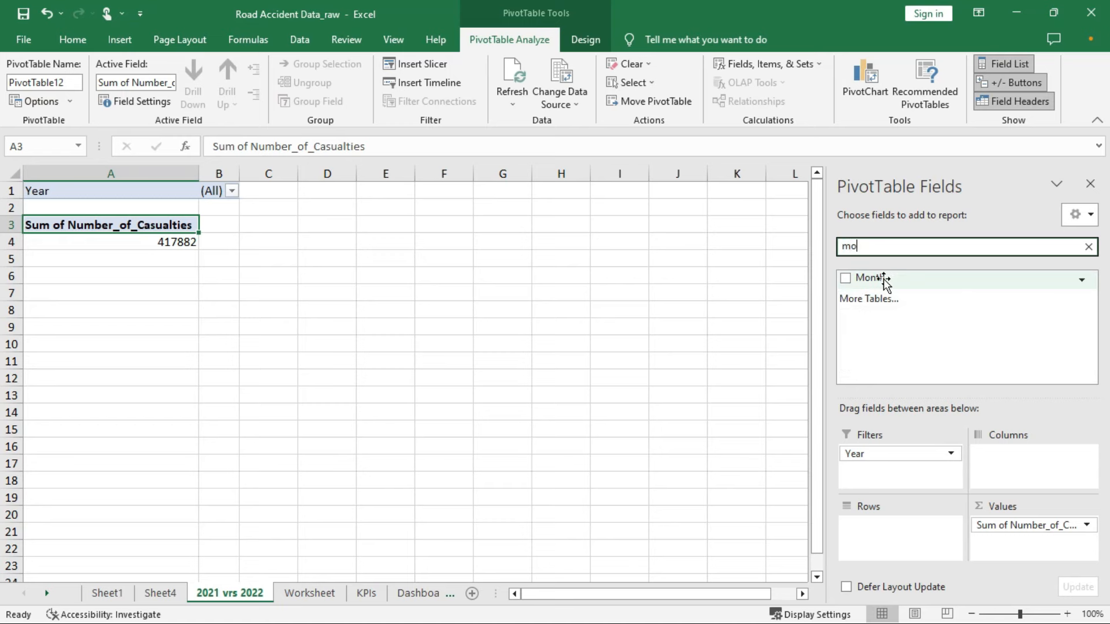
left_click_drag(884, 280, 901, 528)
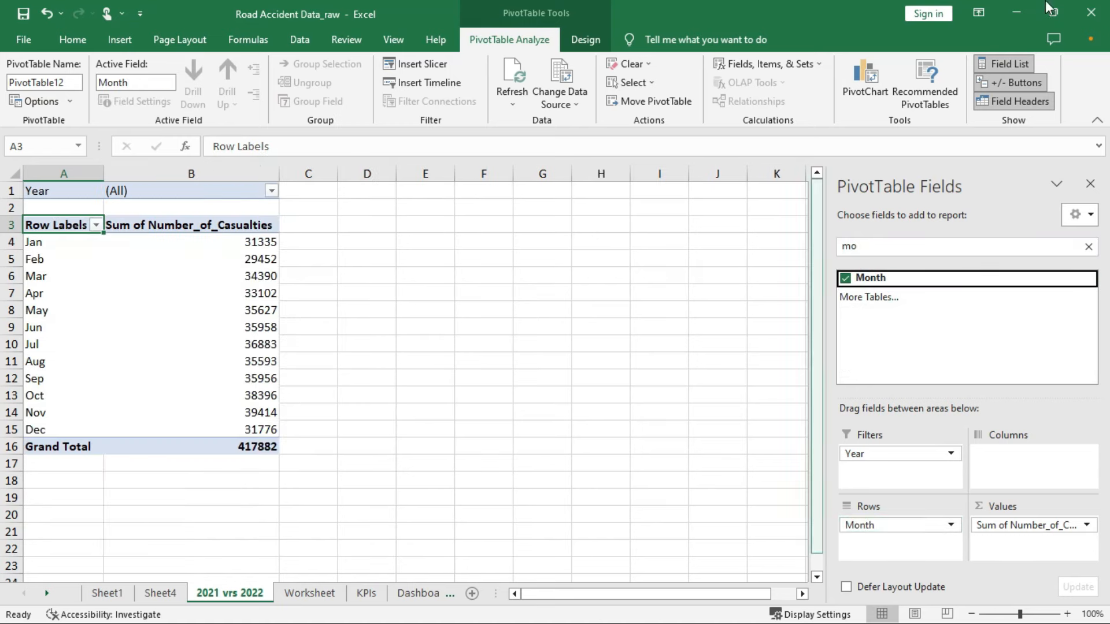
left_click(271, 191)
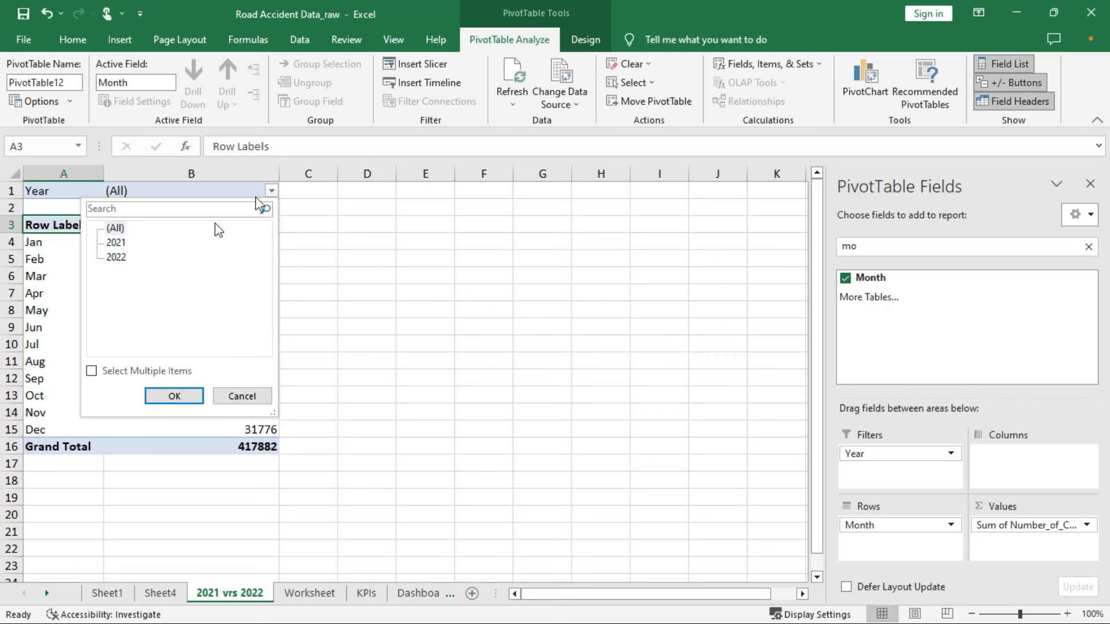
left_click(116, 243)
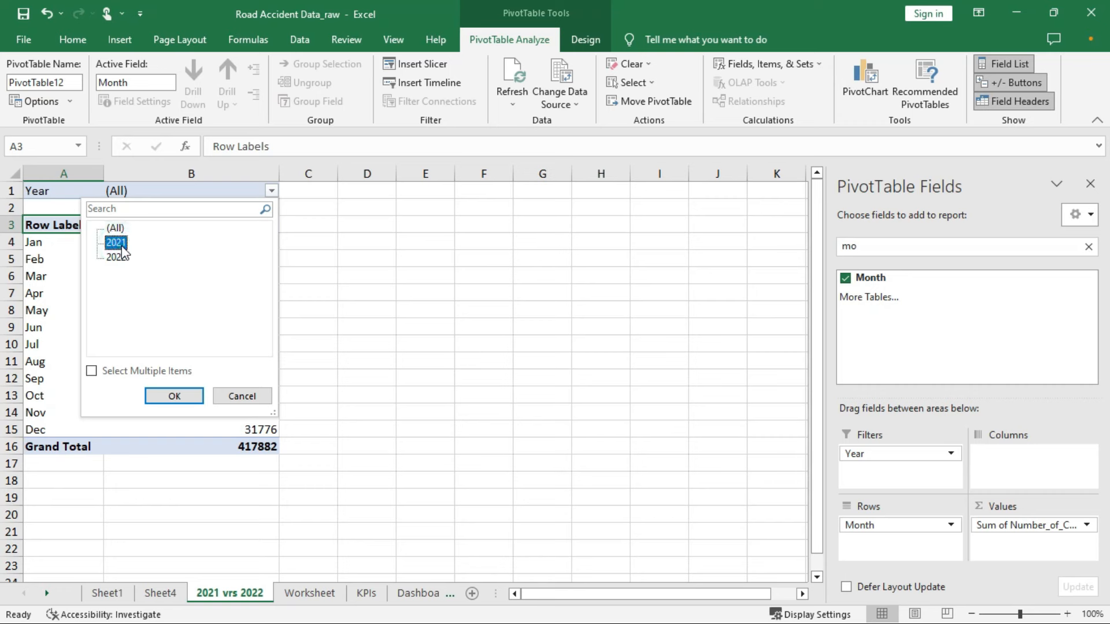
left_click(173, 397)
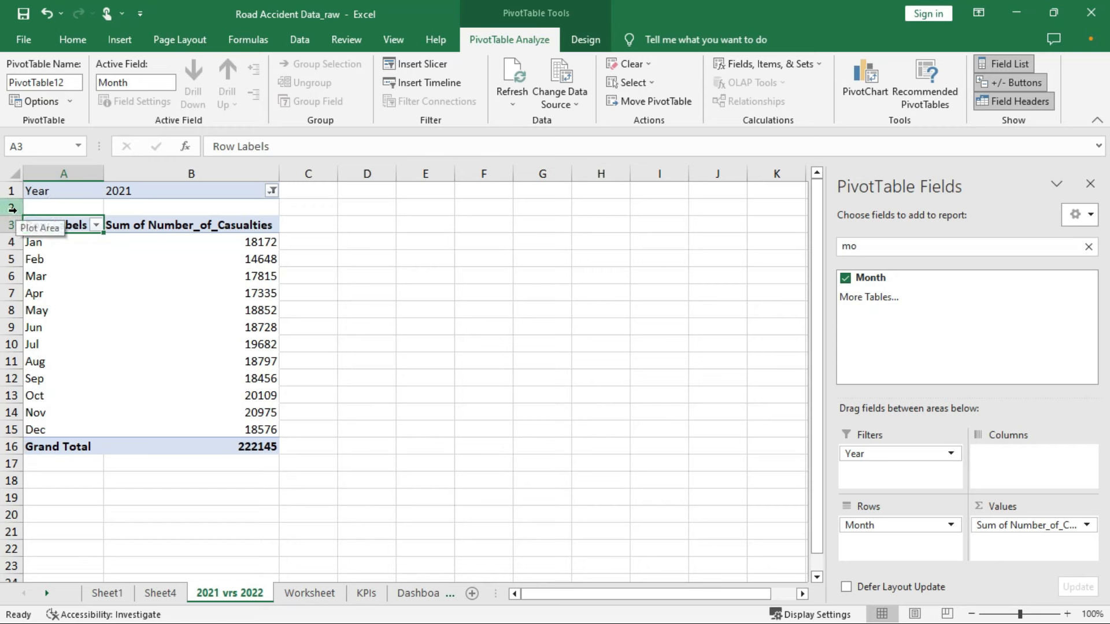
left_click(44, 190)
left_click_drag(44, 190, 206, 445)
Copy the pivot to D1 and filter the copy to Year 2022
key("ctrl+c")
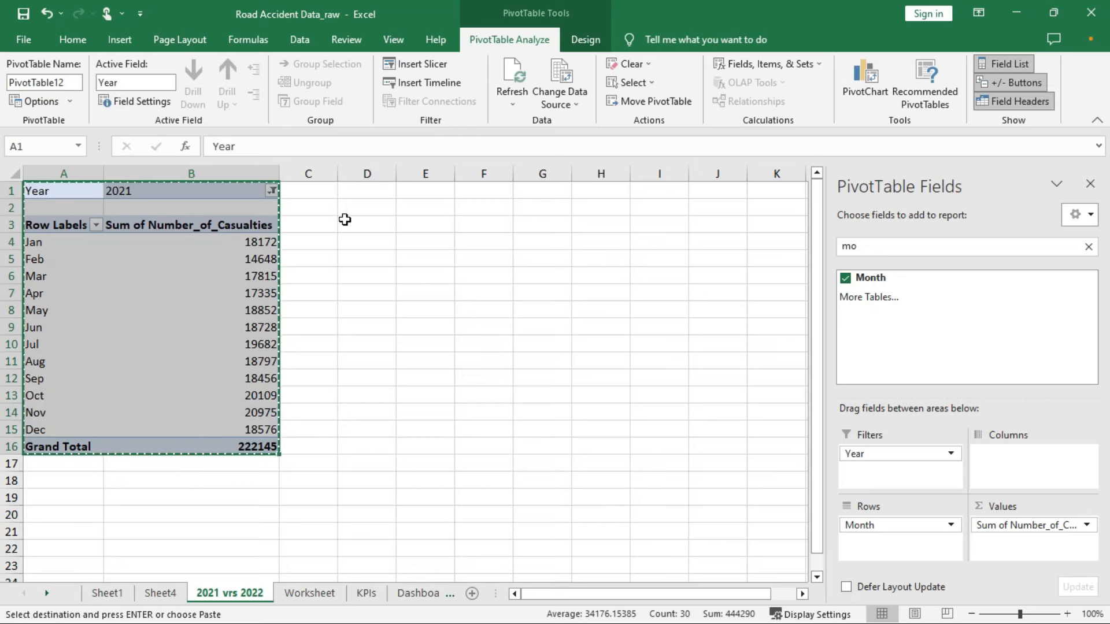
left_click(347, 192)
key("ctrl+v")
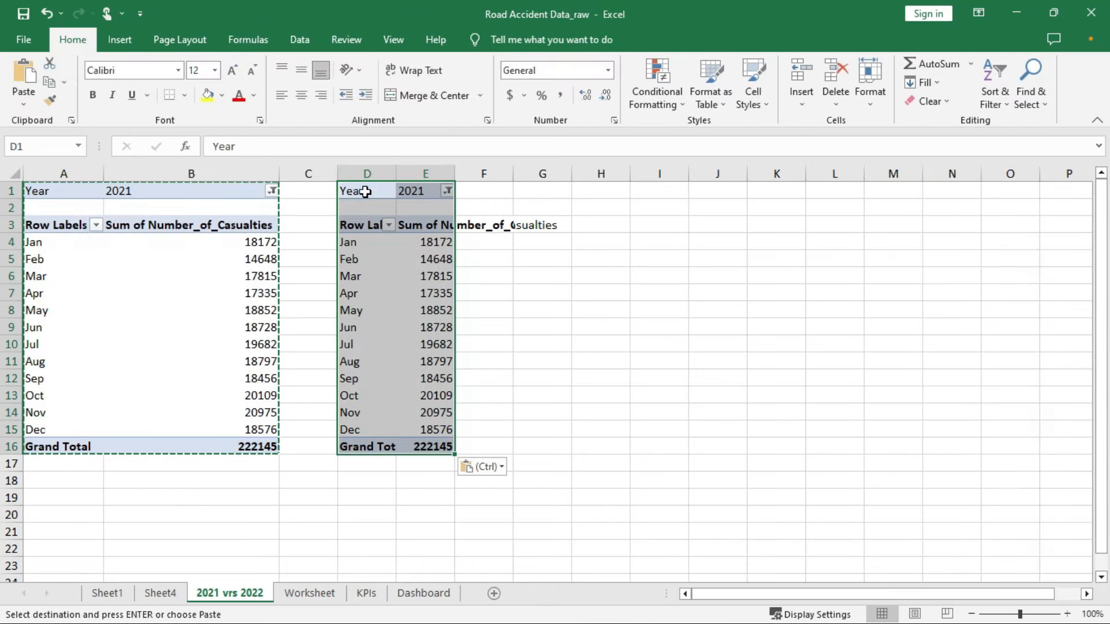
double_click(456, 177)
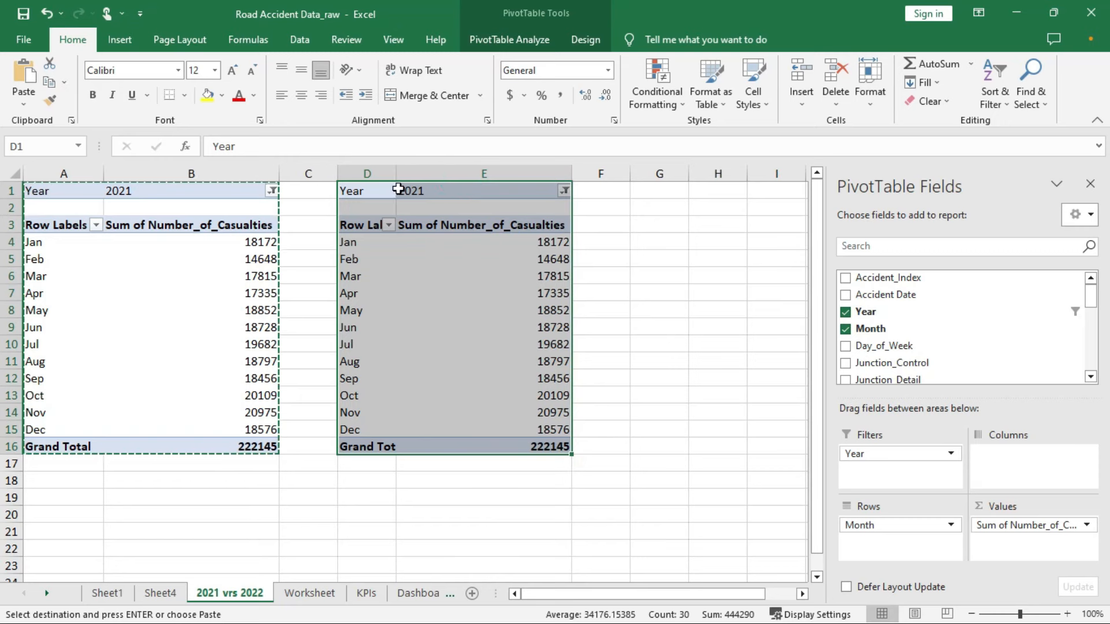
left_click(563, 191)
left_click(409, 257)
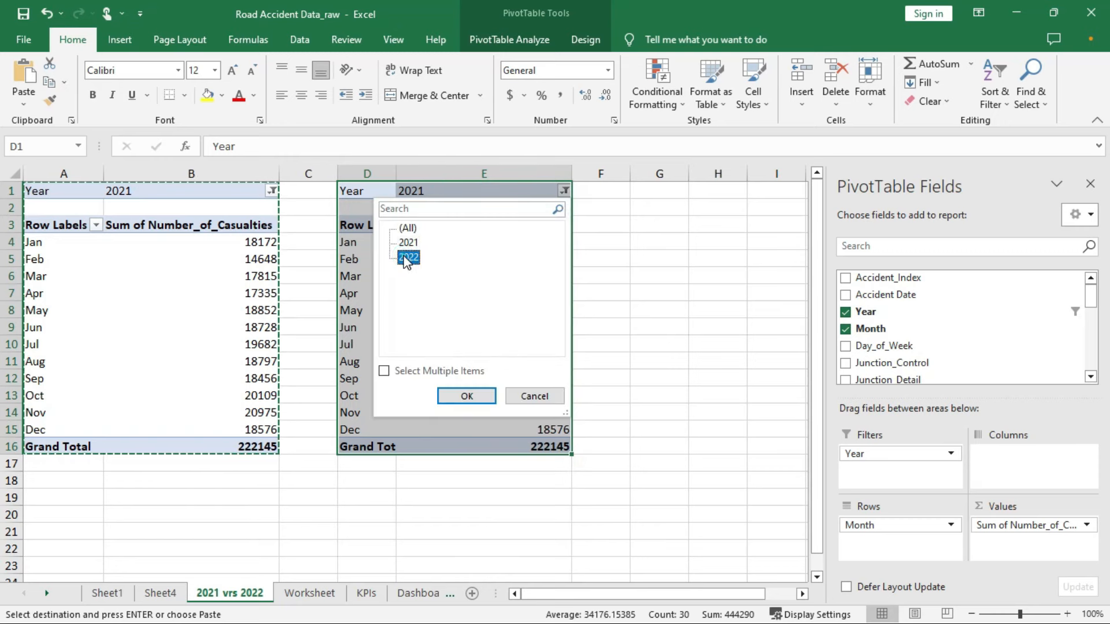
left_click(463, 396)
left_click(666, 293)
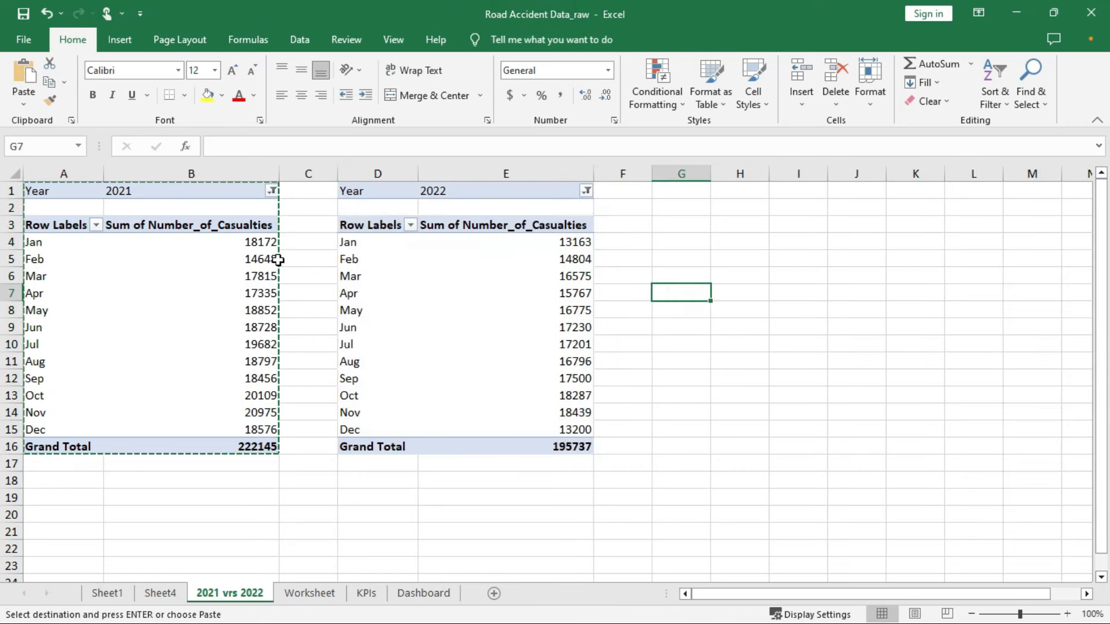
Format both monthly value columns B4:B15 and E4:E15 with thousands separators and no decimals
left_click_drag(258, 239, 260, 424)
left_click(560, 95)
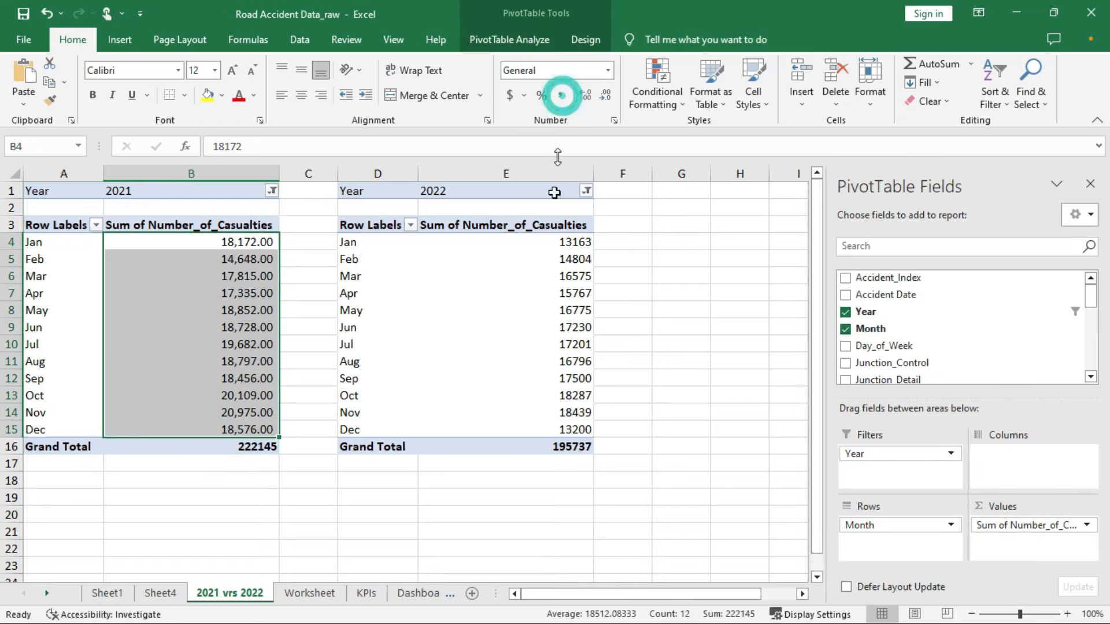
left_click_drag(556, 241, 559, 427)
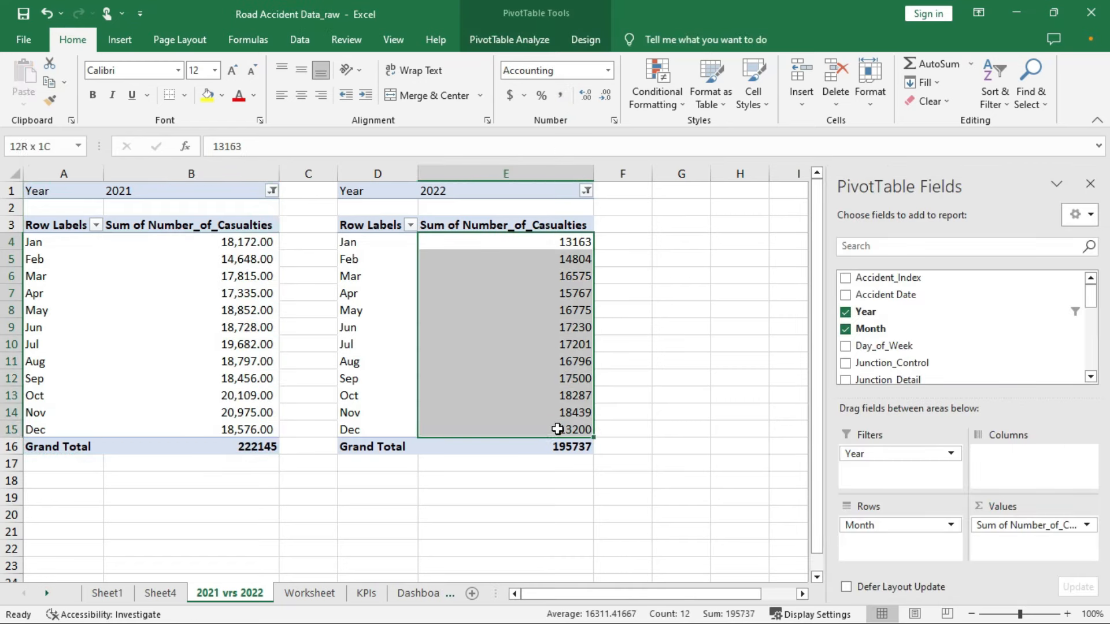
left_click(560, 95)
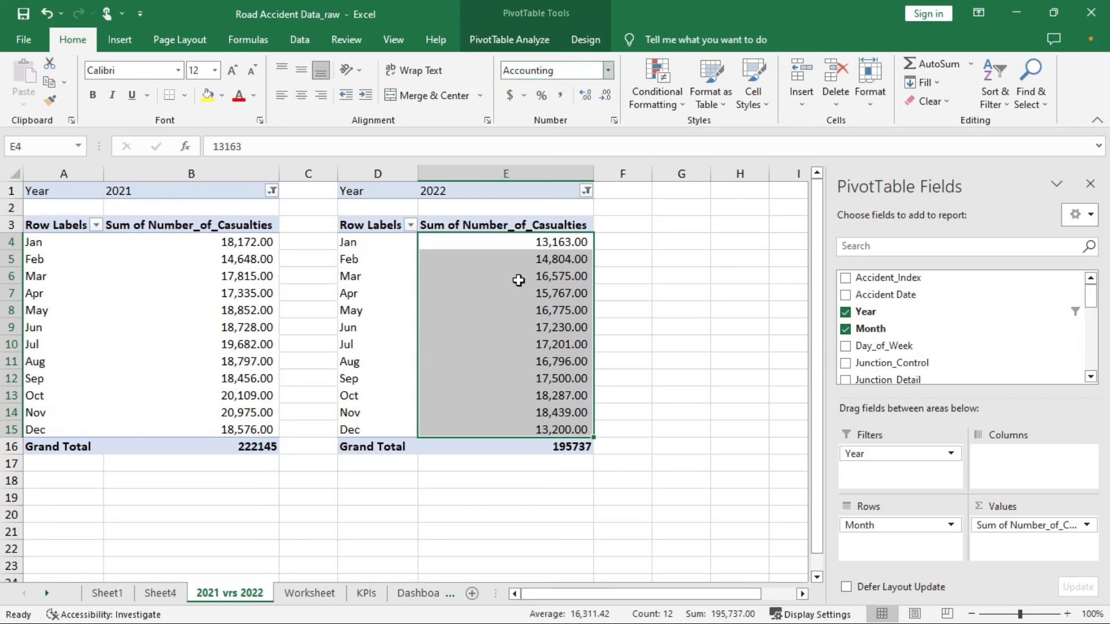
left_click(603, 96)
left_click(602, 96)
left_click_drag(254, 241, 256, 430)
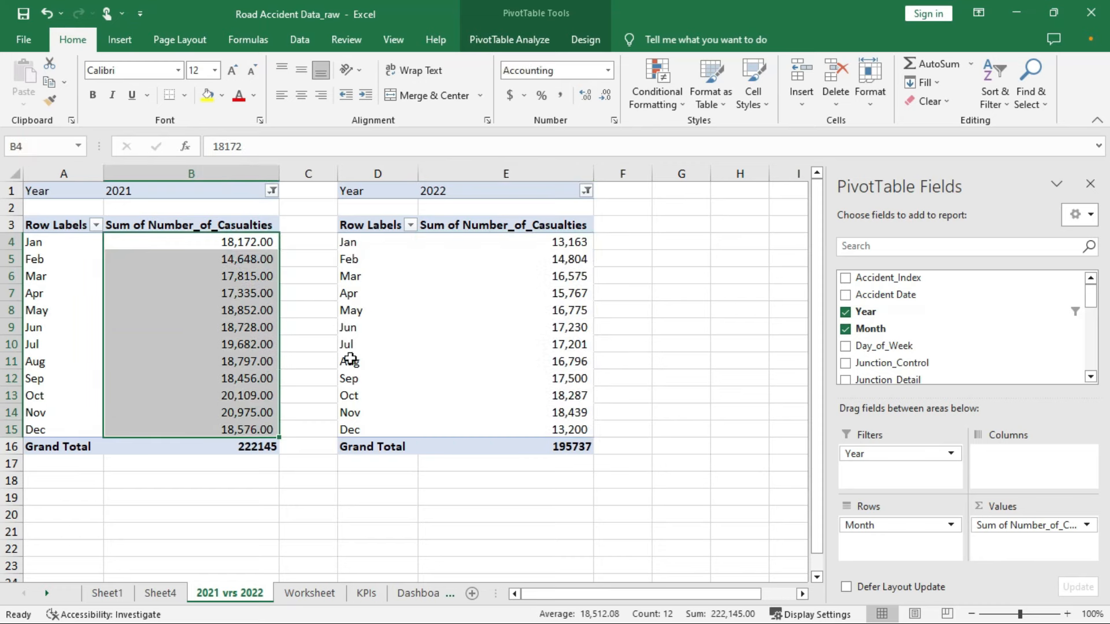
left_click(602, 95)
left_click(602, 95)
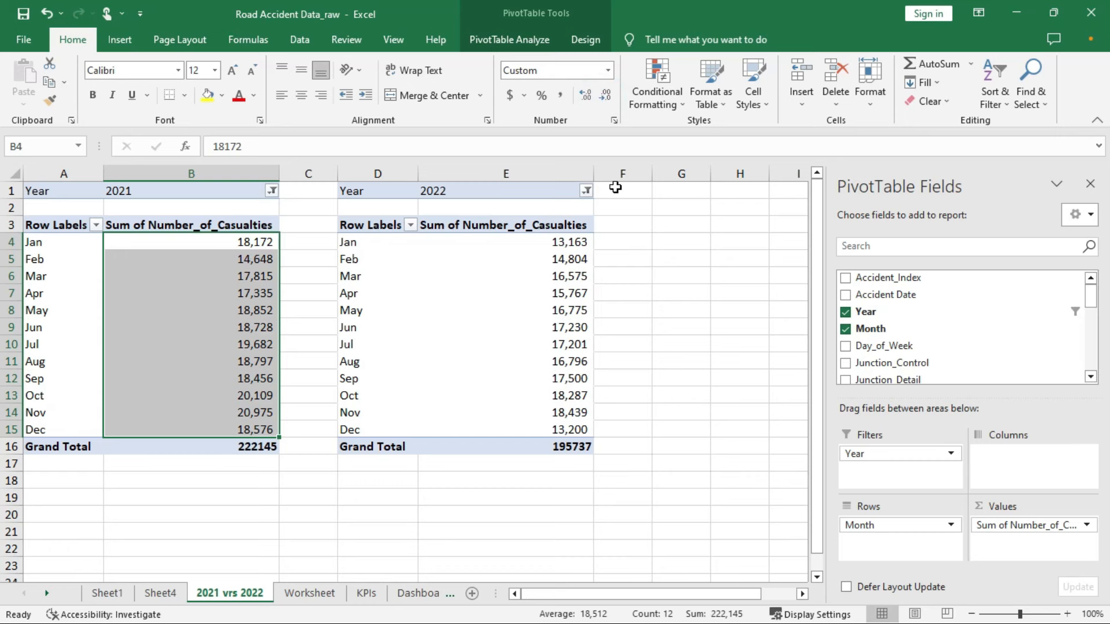
left_click(675, 226)
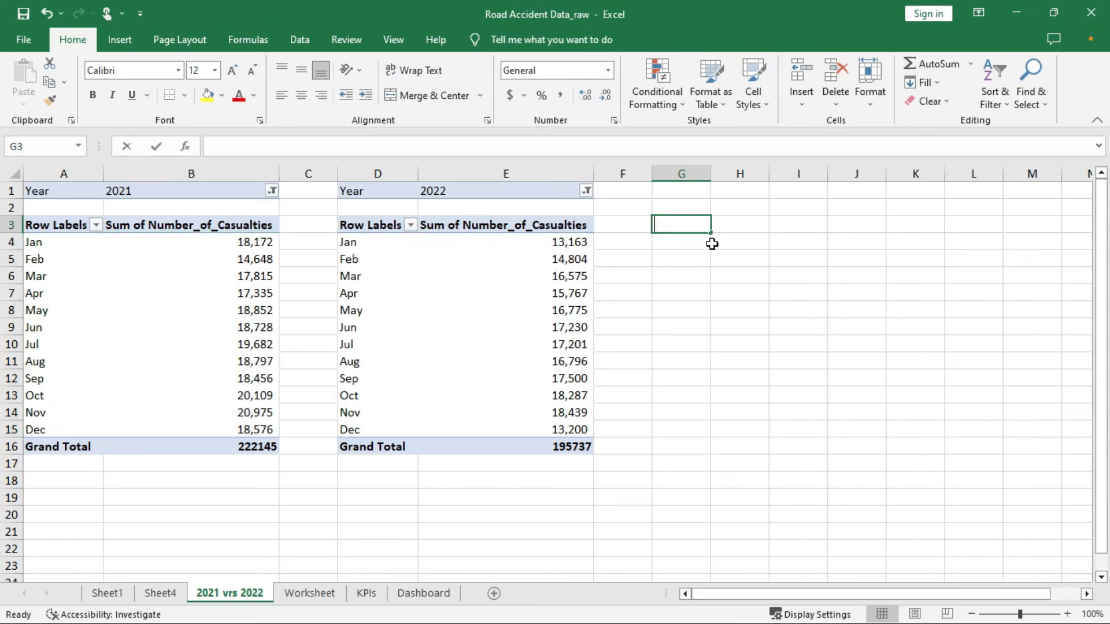
Enter headers 'Month' and '2021 Casualties' in G3:H3 and autofit columns H and I
type("M")
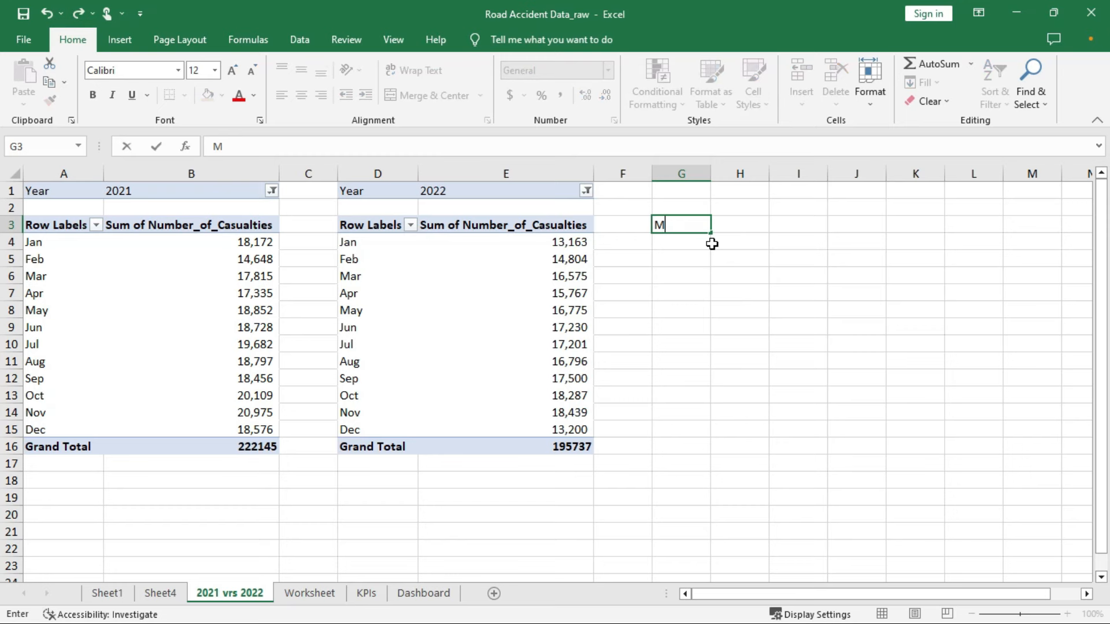
type("atth")
key("Tab")
type("20")
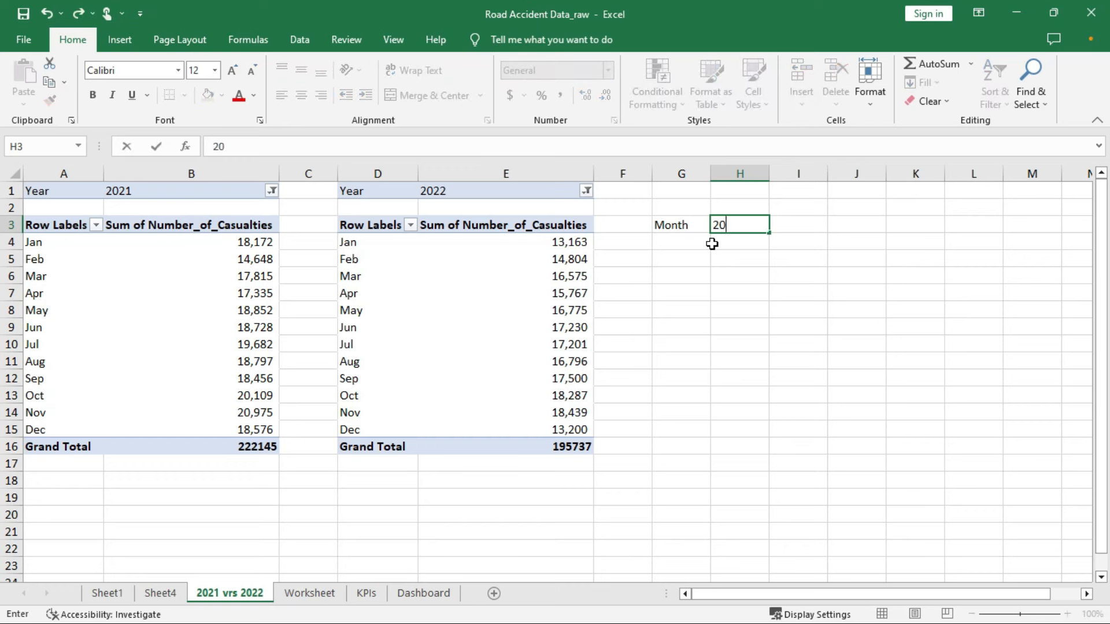
type("21 Casualties")
key("Tab")
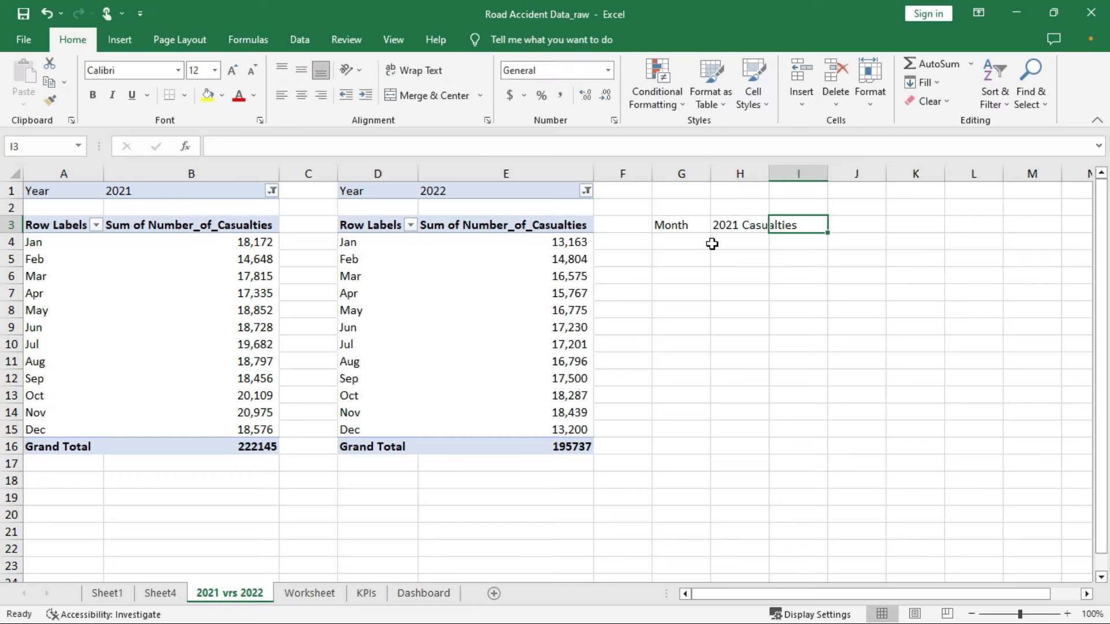
type("202 Casualties")
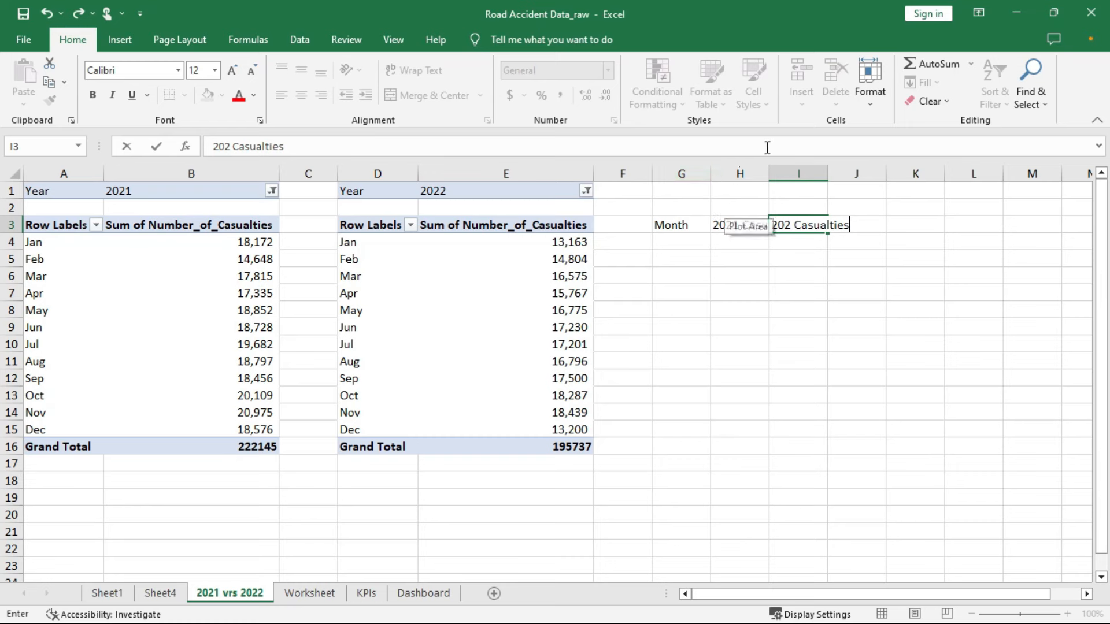
double_click(769, 174)
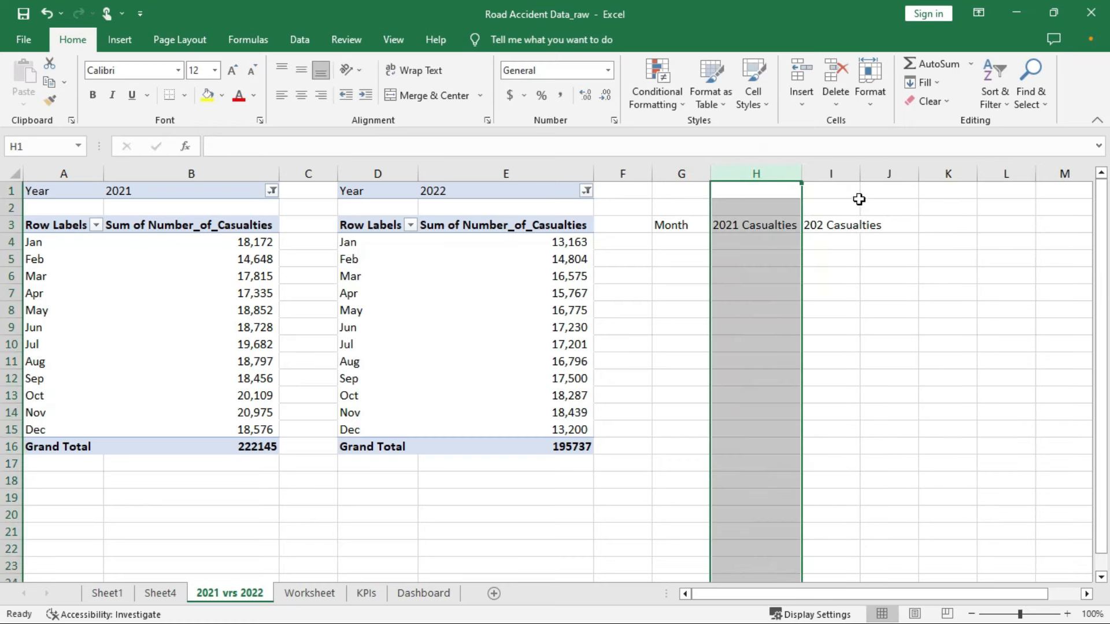
double_click(860, 174)
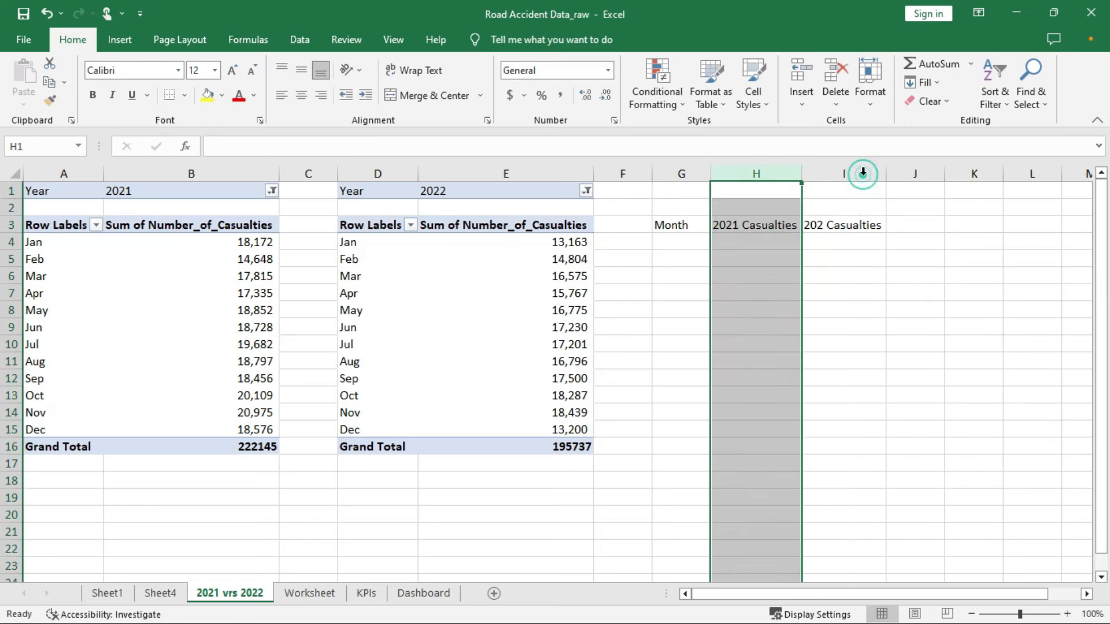
Link G4 to A4 with =A4 and fill it down to G15 for Jan–Dec
left_click(666, 238)
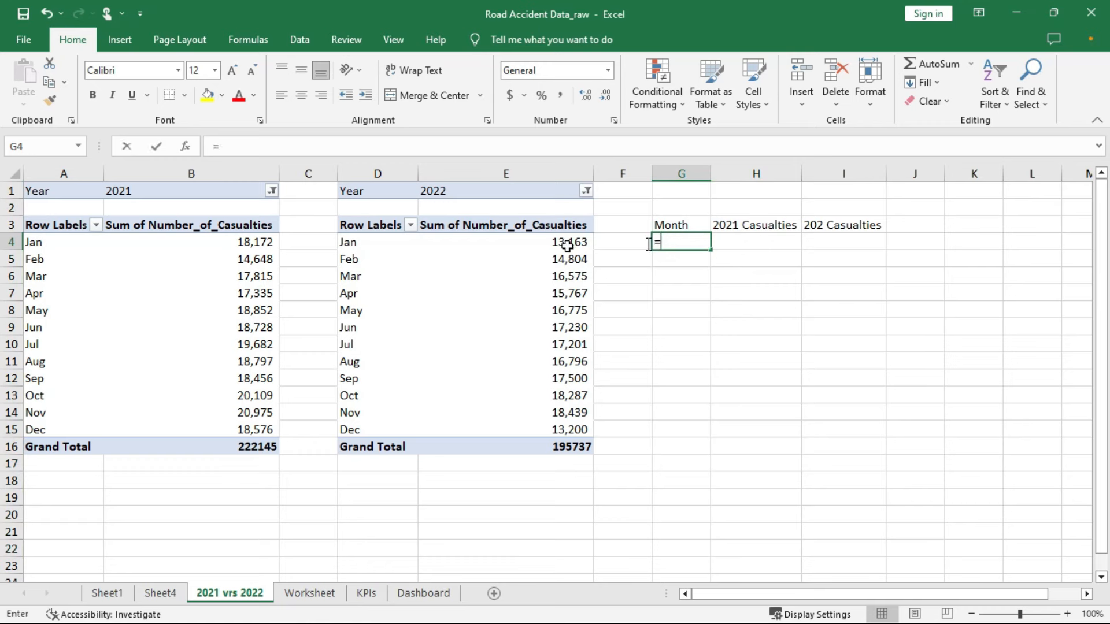
type("=")
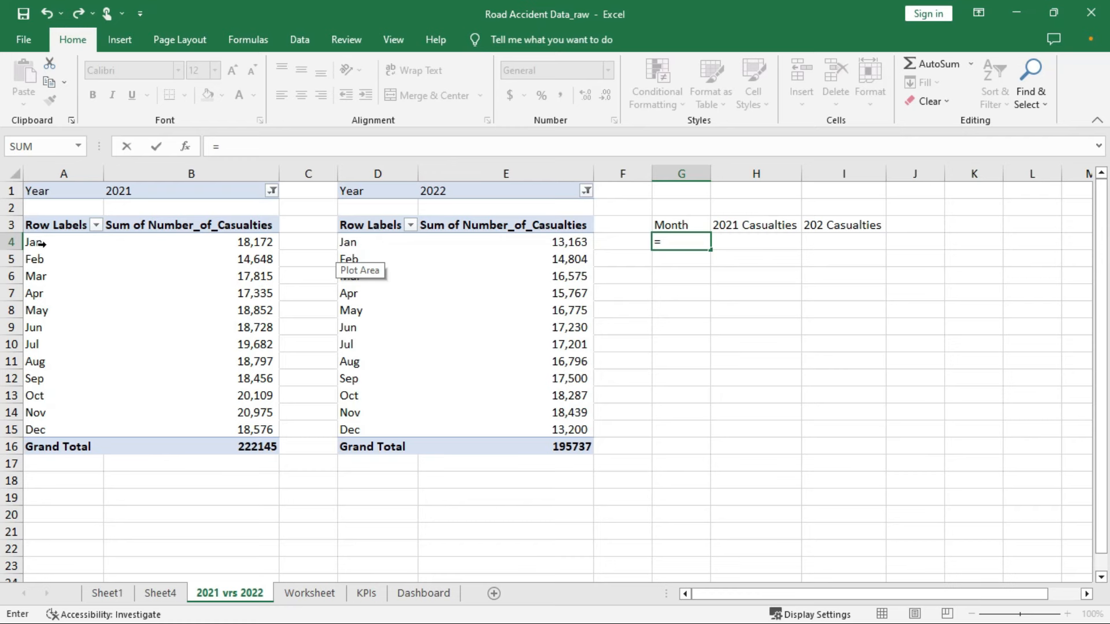
left_click(38, 243)
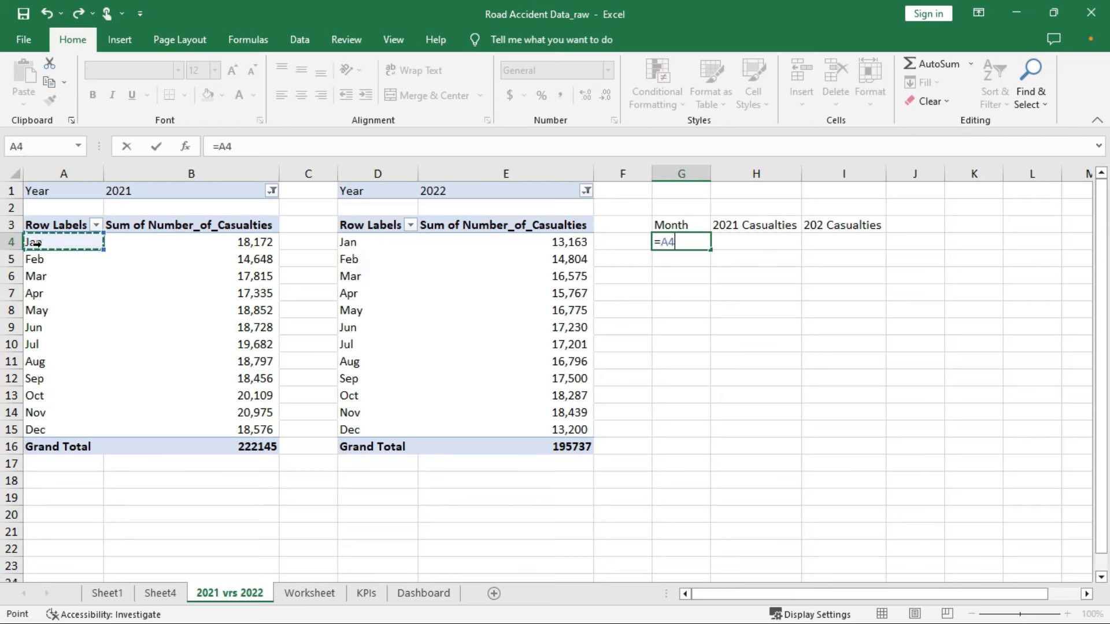
key("Return")
left_click(688, 243)
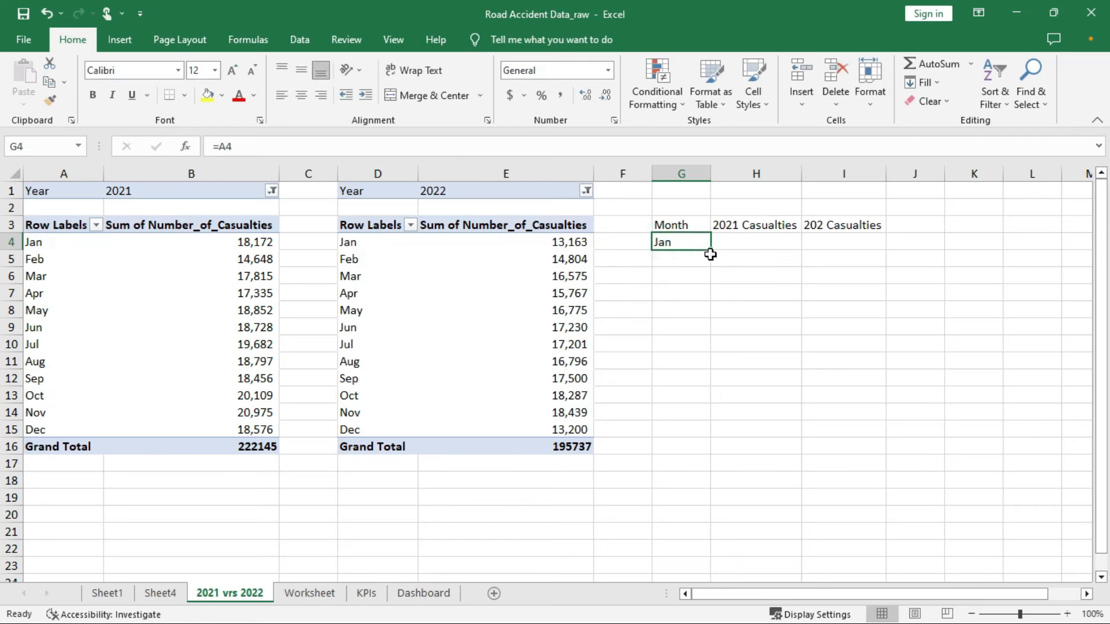
left_click(710, 246)
left_click_drag(713, 250, 742, 430)
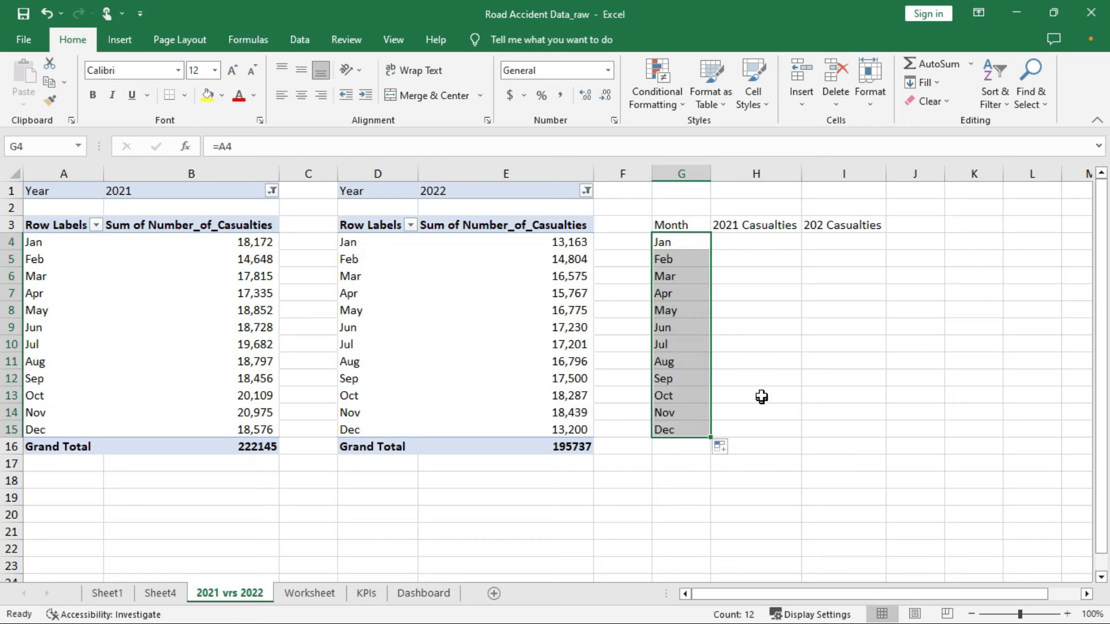
left_click(756, 242)
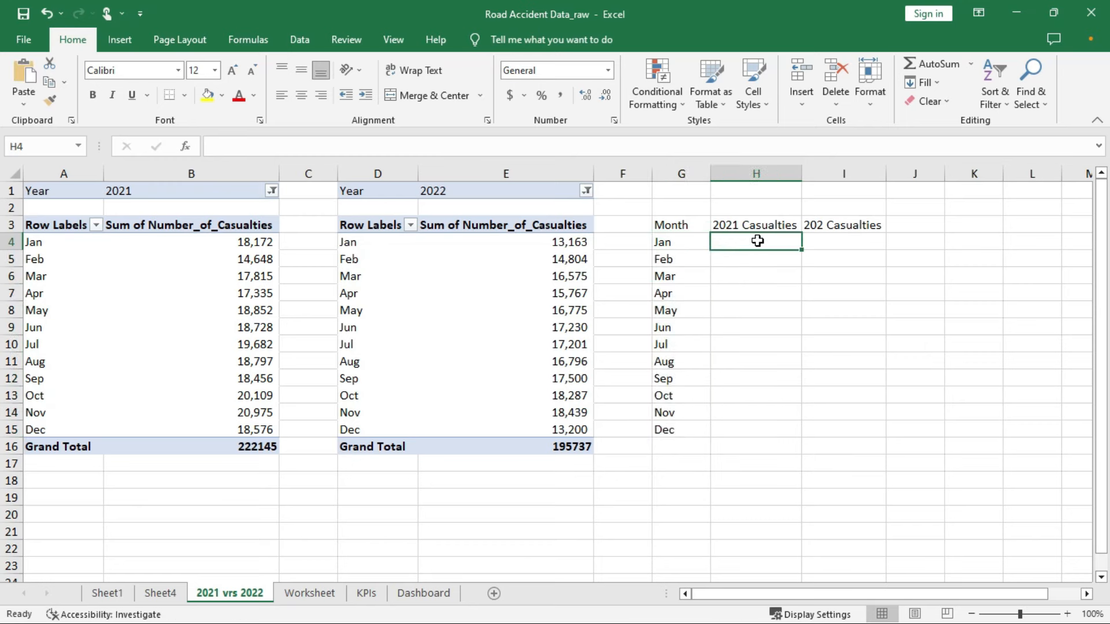
Enter a GETPIVOTDATA formula in H4 for January 2021 casualties and fill it down
left_click(756, 243)
type("=")
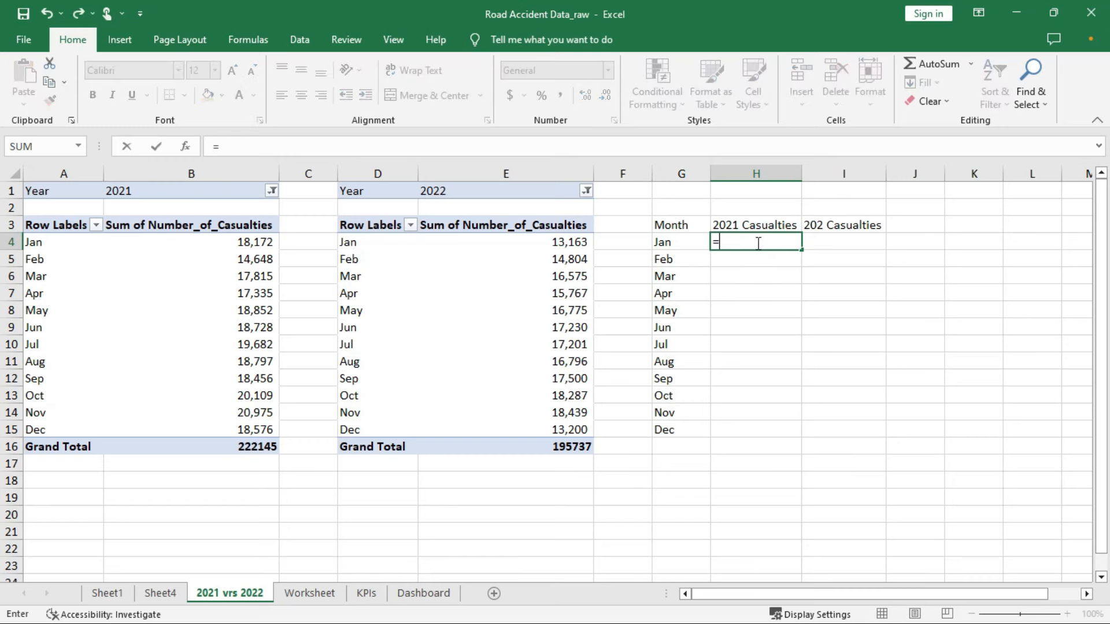
left_click(249, 243)
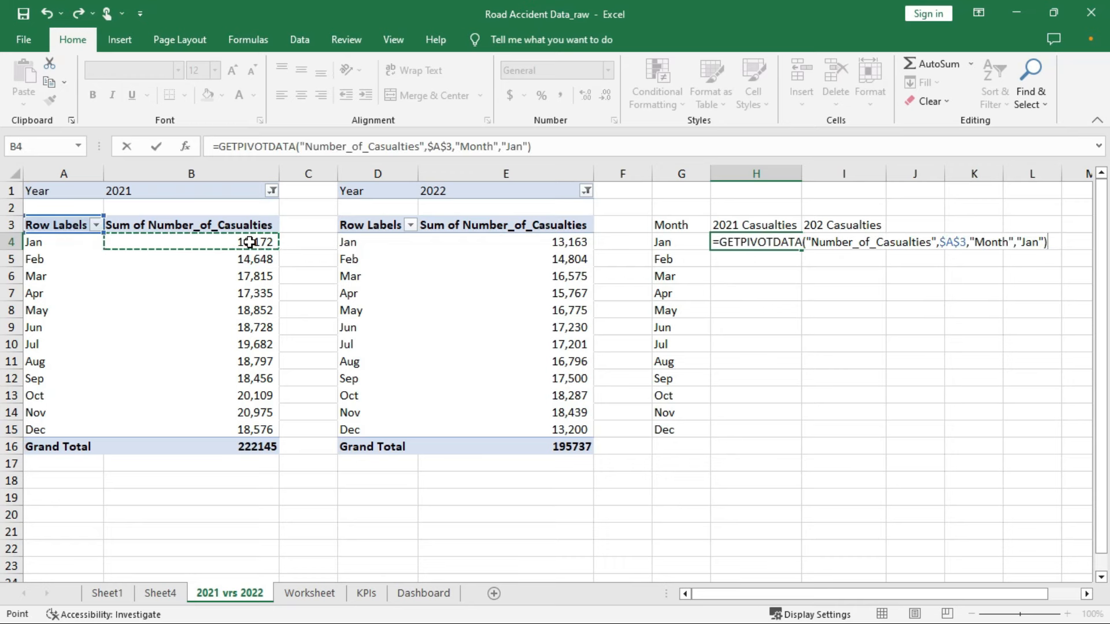
key("Return")
left_click(790, 242)
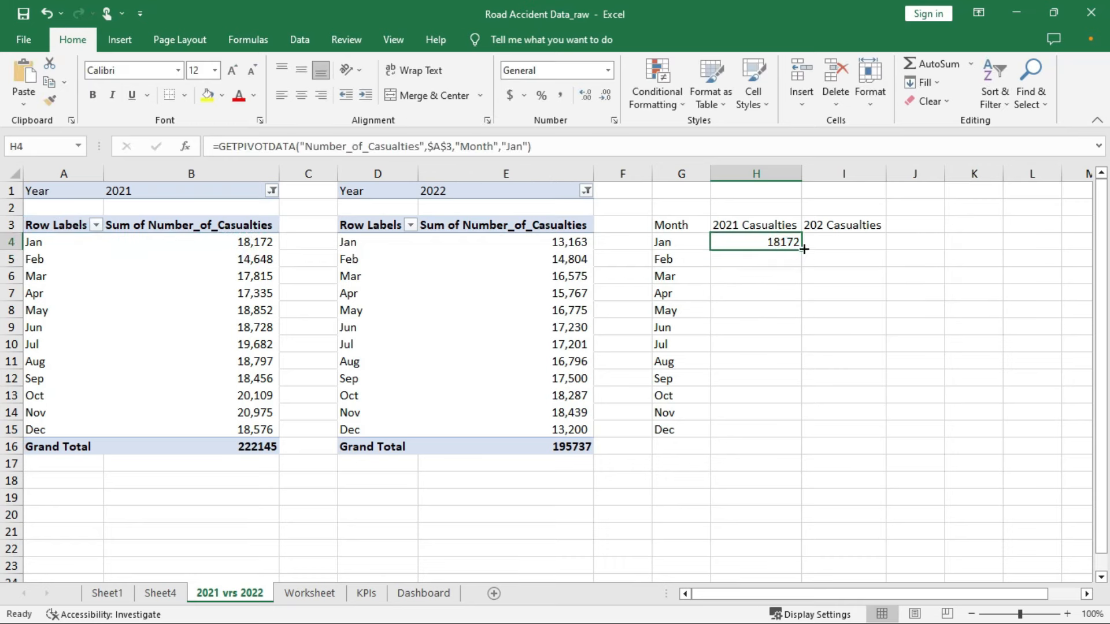
left_click_drag(804, 250, 784, 437)
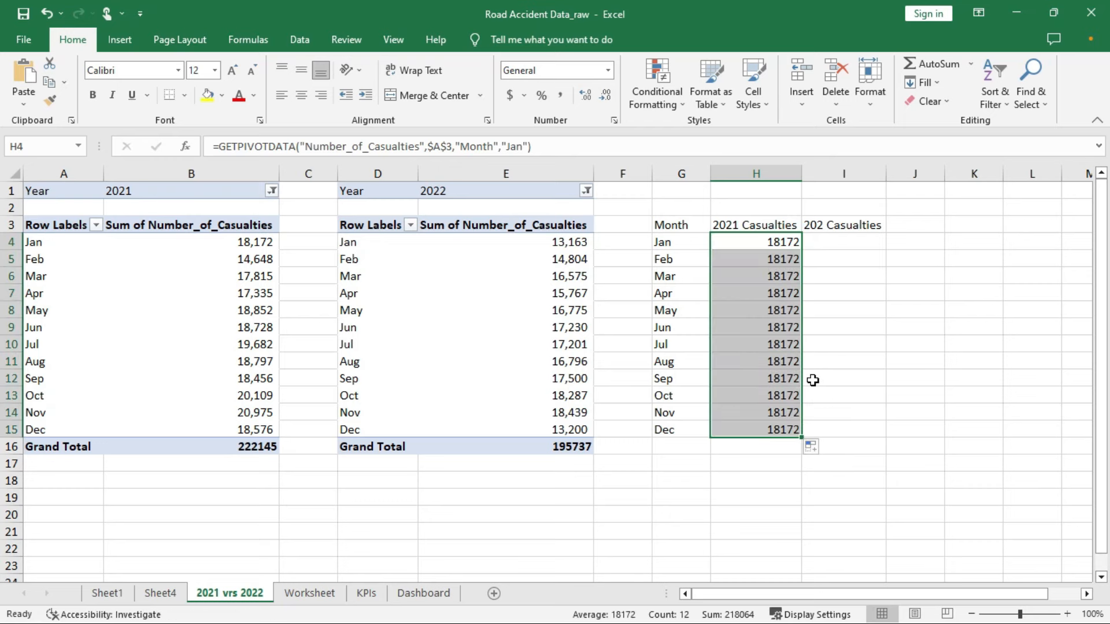
Make H4's formula take its month from A4 and refill it through H15
left_click(775, 242)
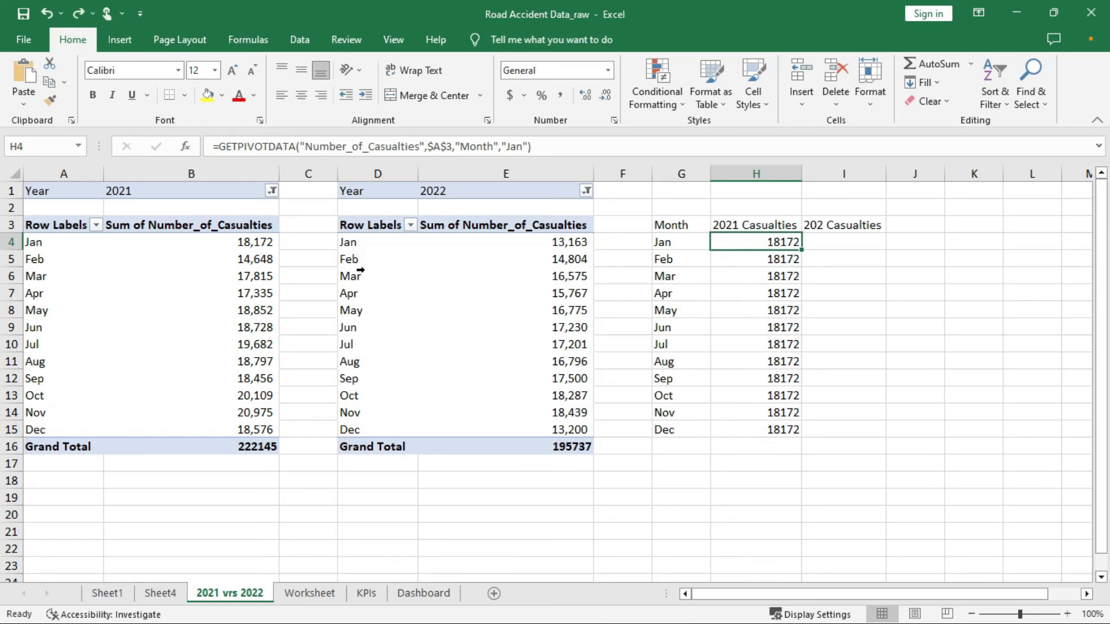
left_click(529, 147)
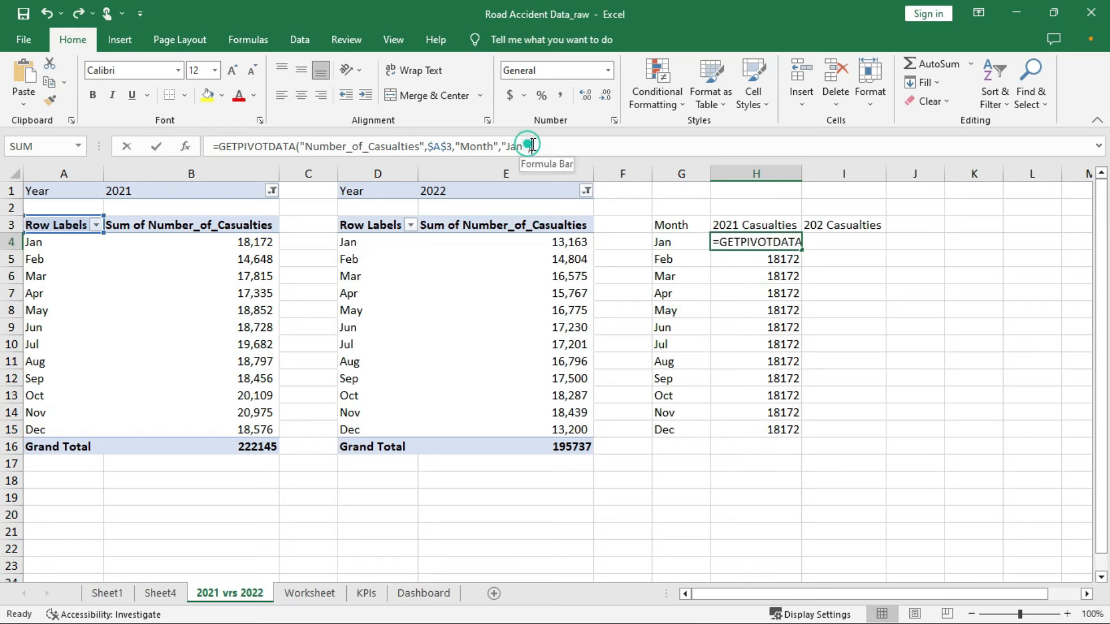
key("BackSpace")
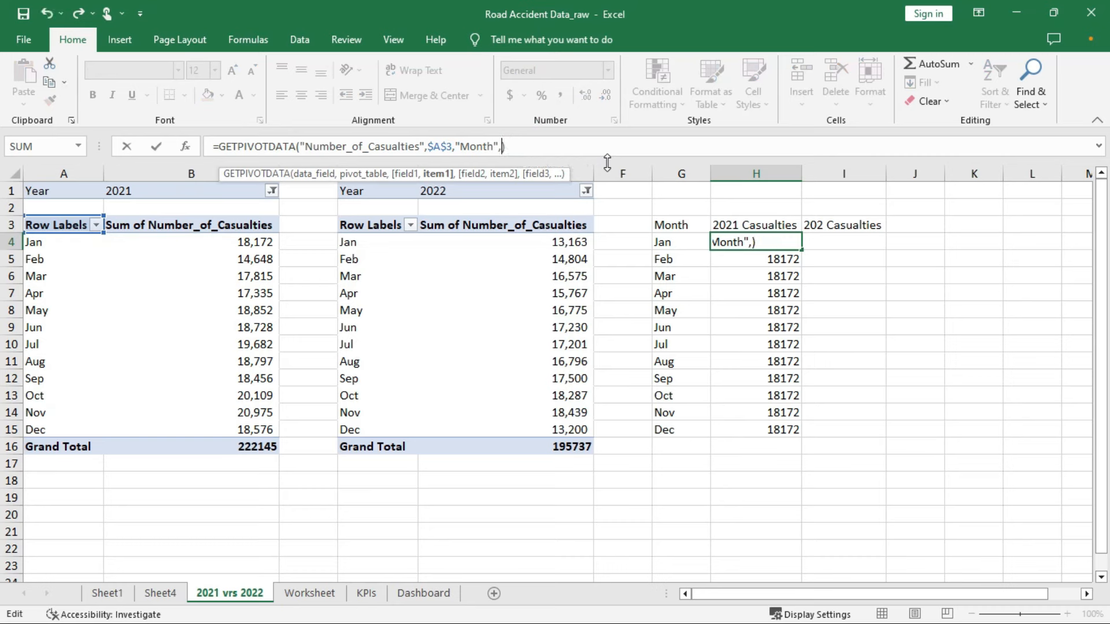
left_click(44, 243)
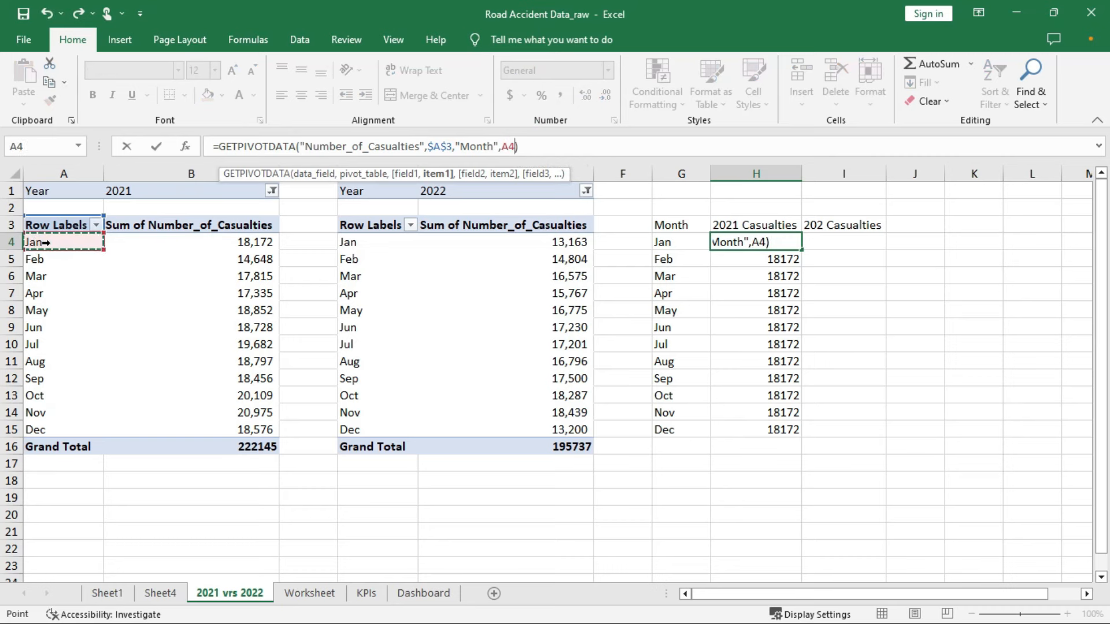
key("Return")
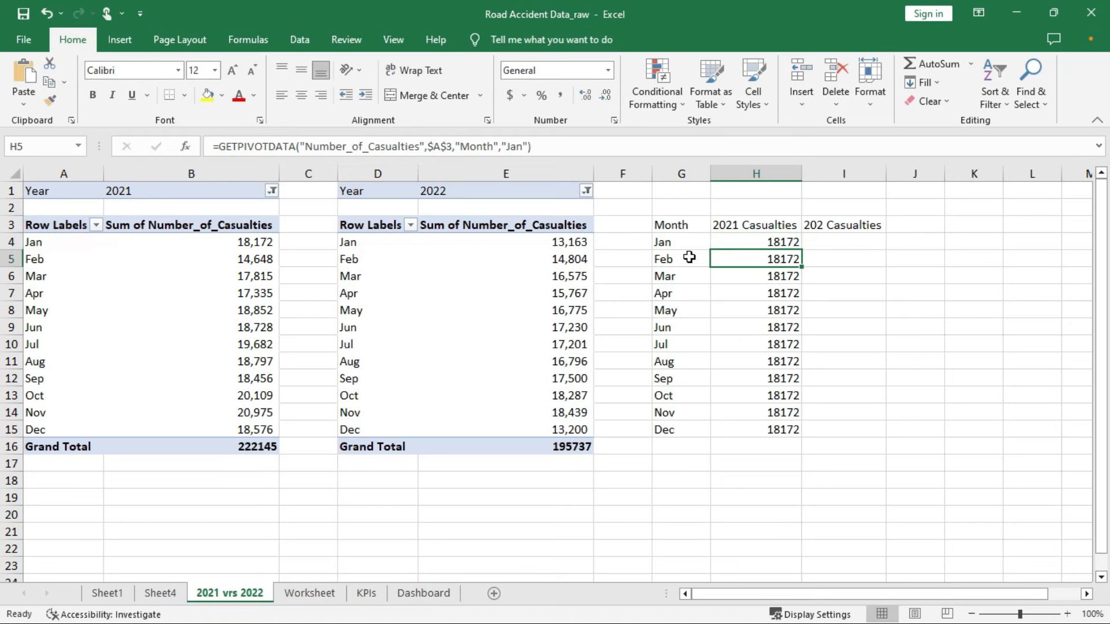
left_click(749, 240)
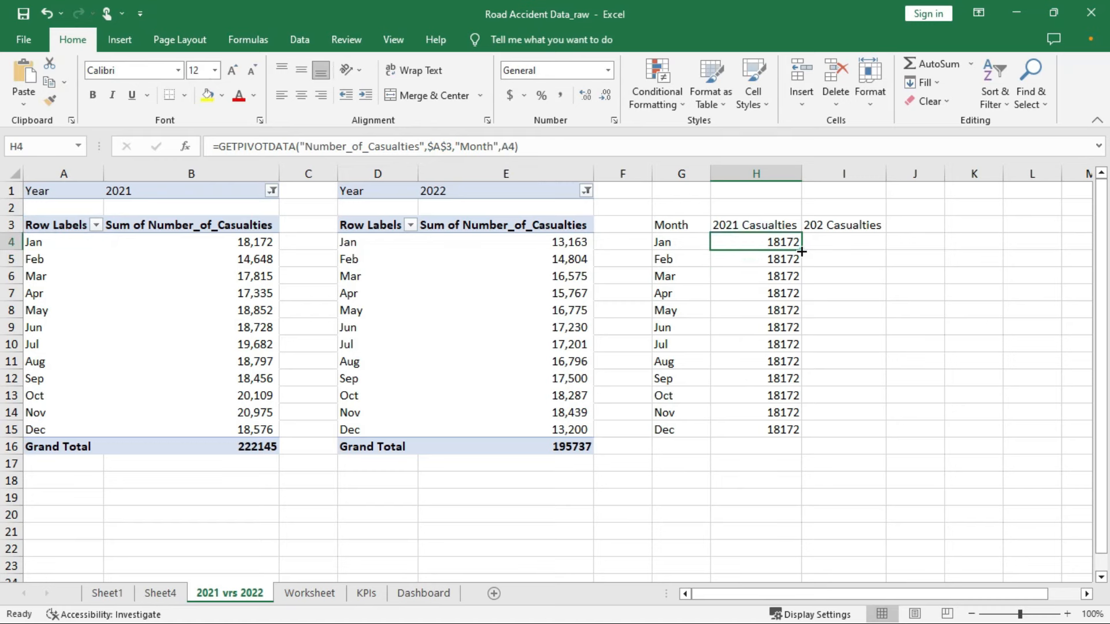
double_click(801, 251)
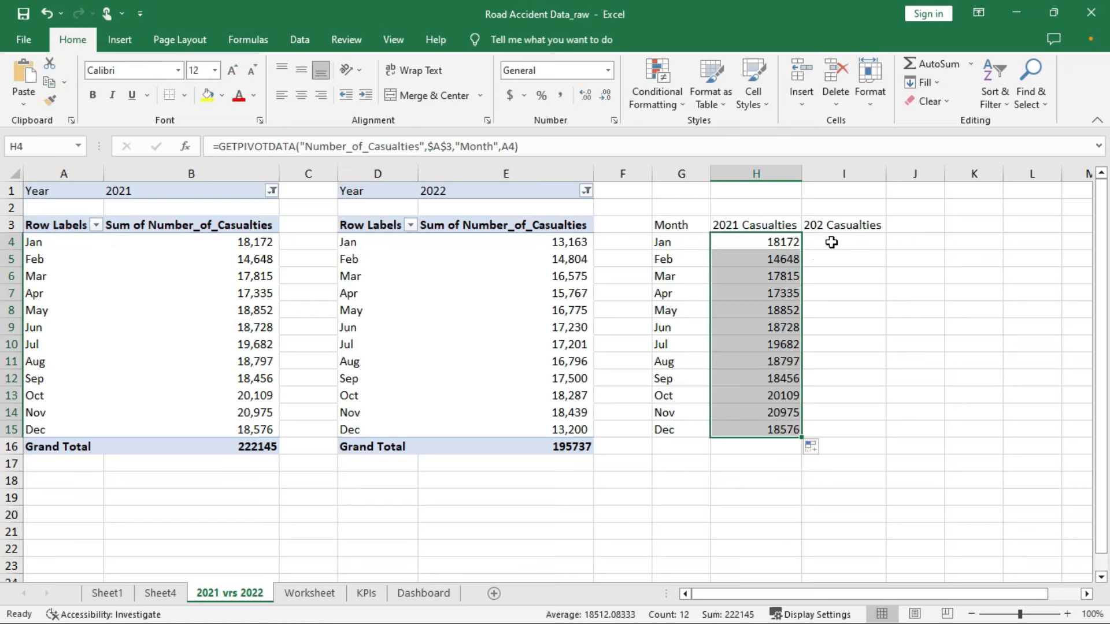
Give the 2021 values Accounting format with no decimal places
left_click(560, 95)
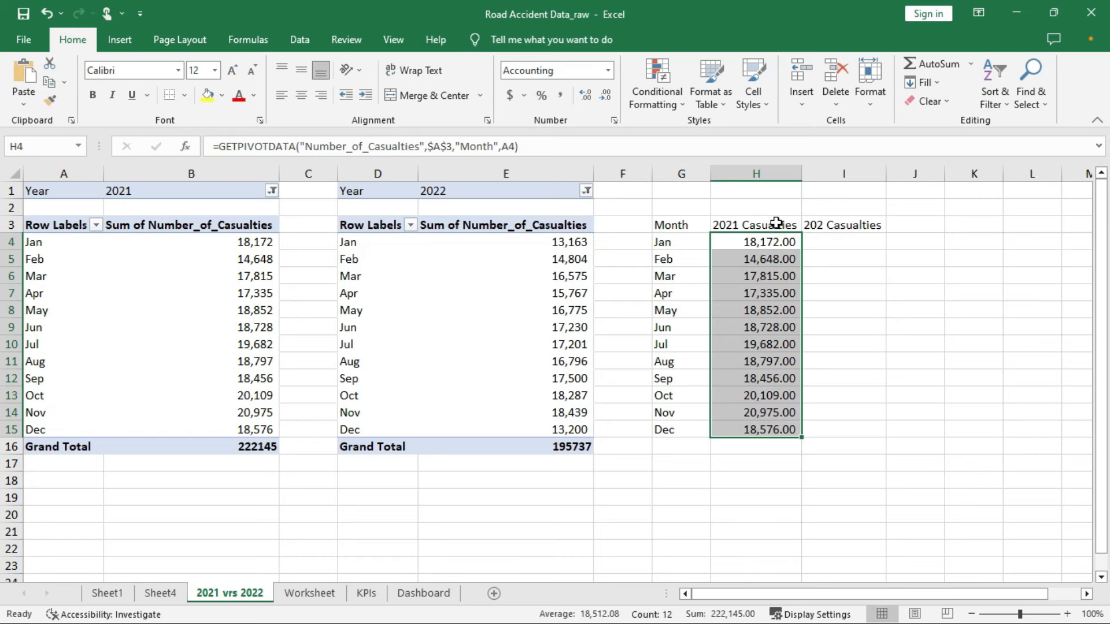
left_click(606, 96)
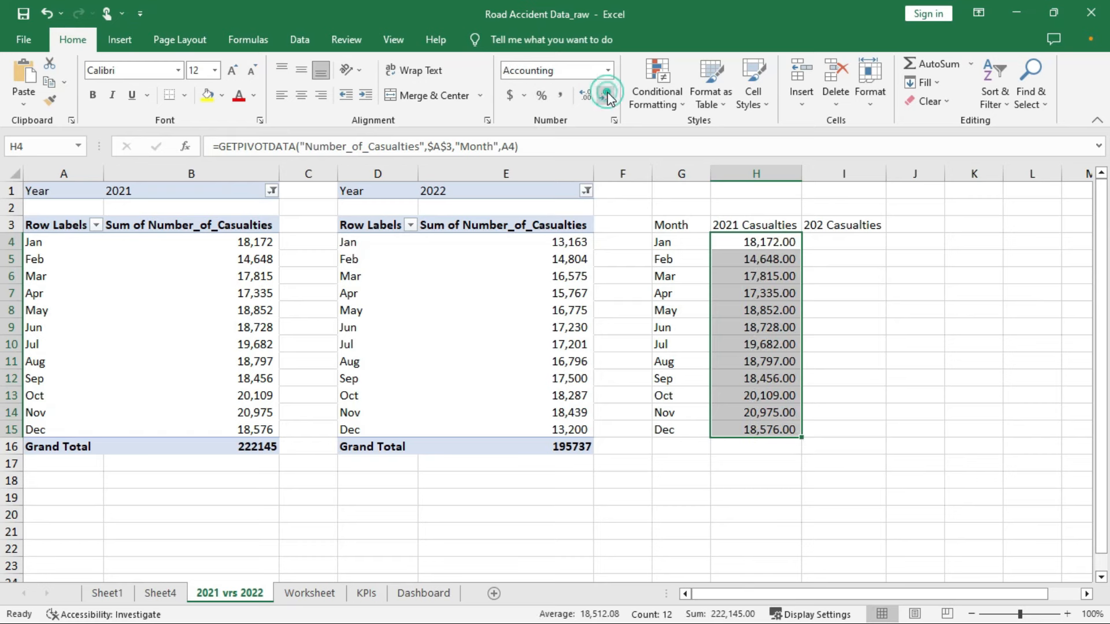
left_click(607, 96)
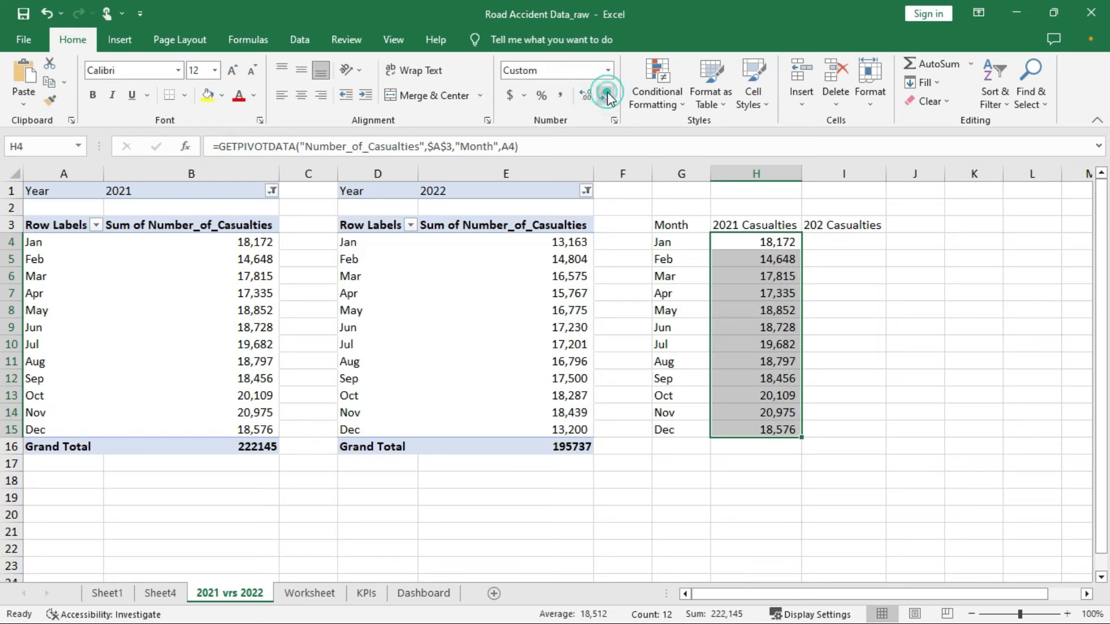
Correct the I3 header to read '2022 Casualties'
left_click(837, 241)
left_click(827, 225)
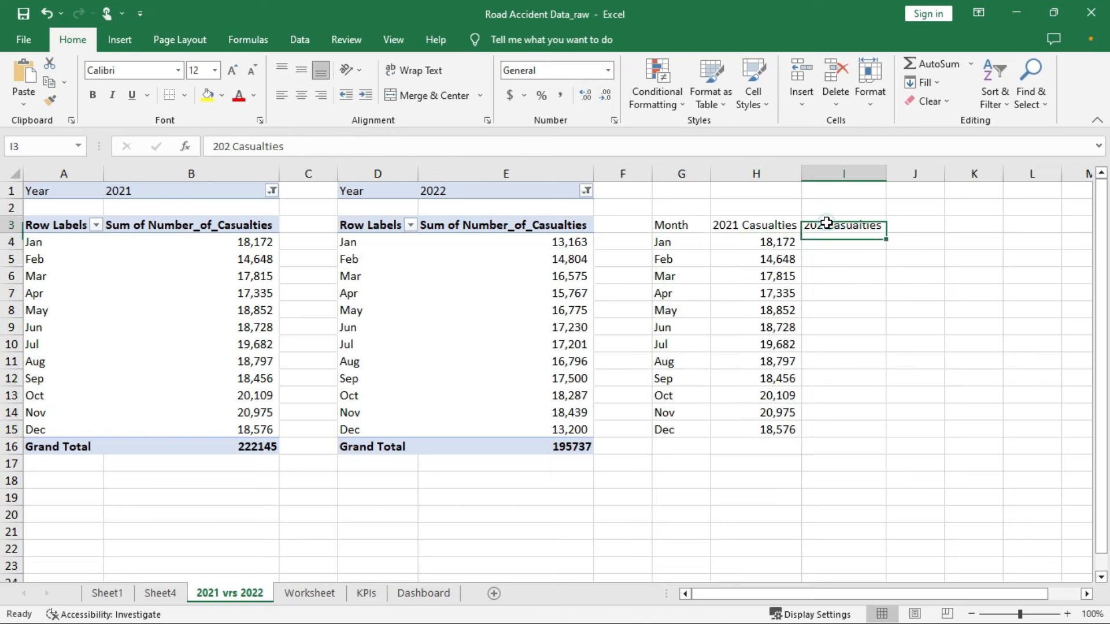
double_click(830, 229)
type("2")
Enter I4's GETPIVOTDATA formula for 2022 casualties, taking the month from D4
left_click(841, 240)
type("=")
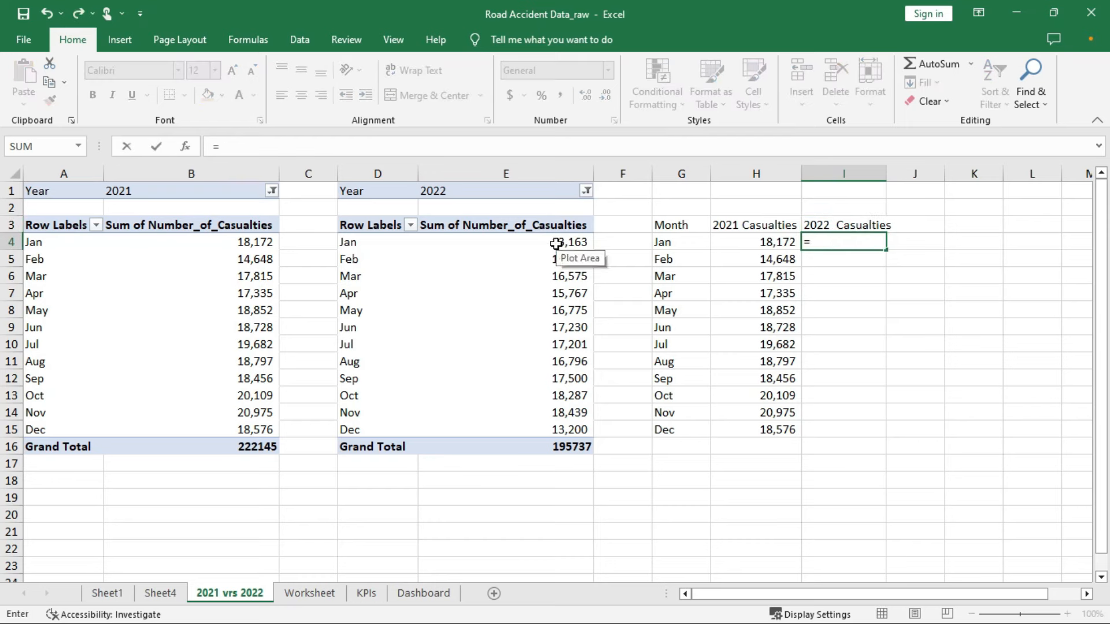
left_click(556, 244)
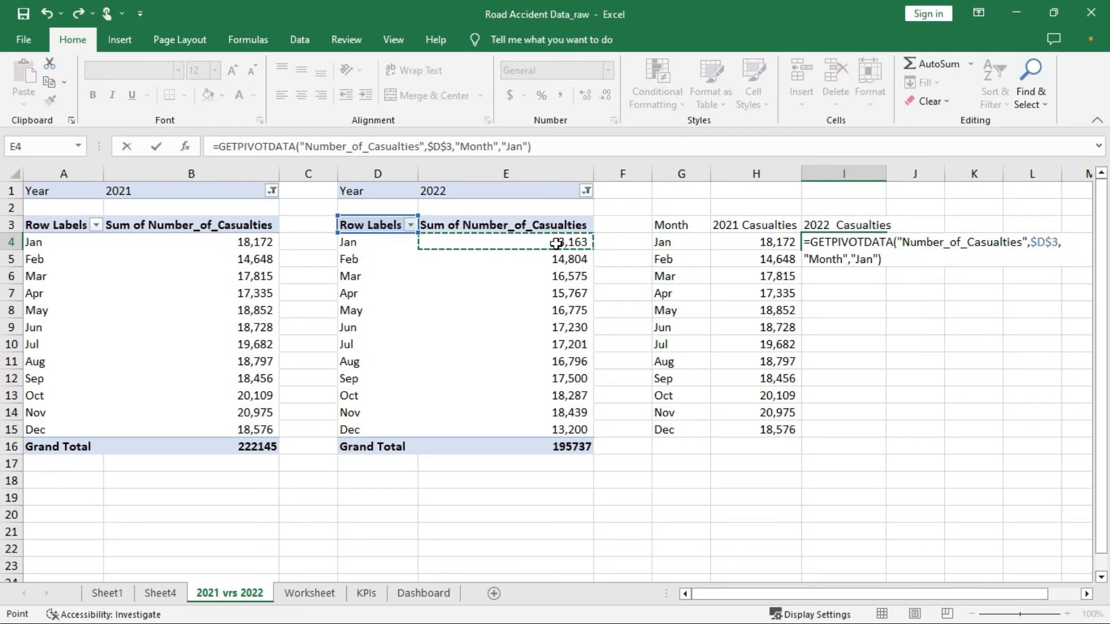
key("Return")
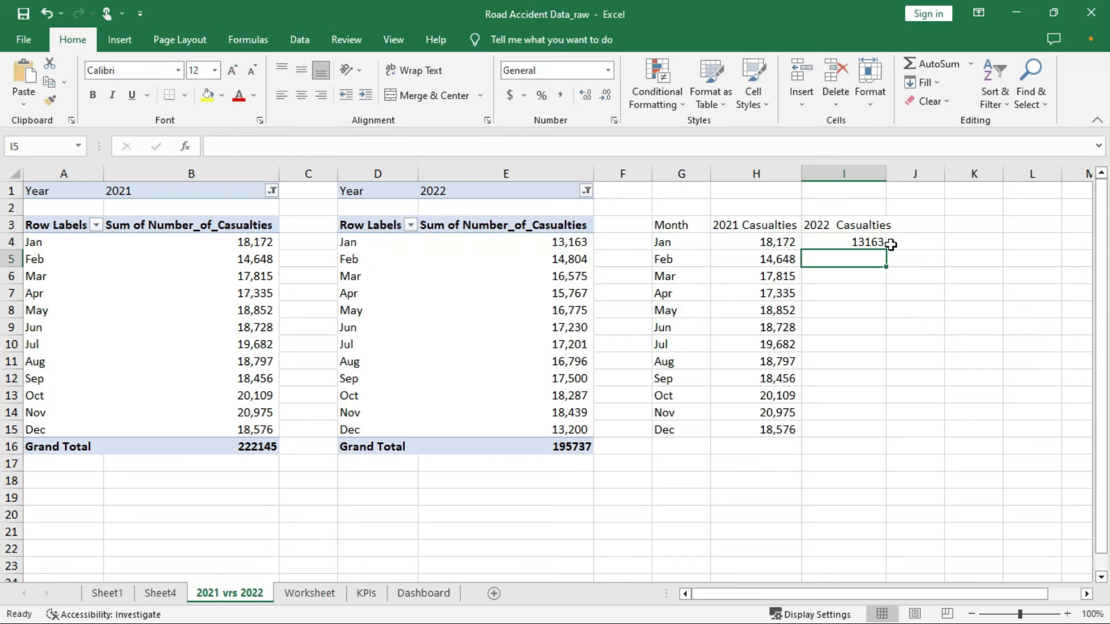
left_click(843, 238)
double_click(886, 249)
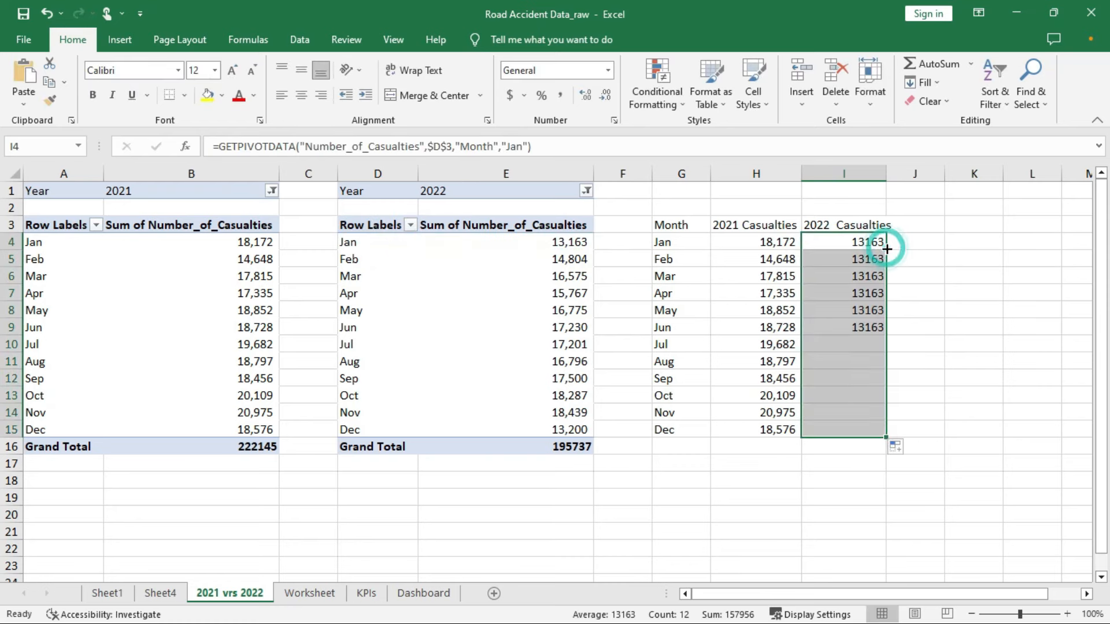
left_click(870, 243)
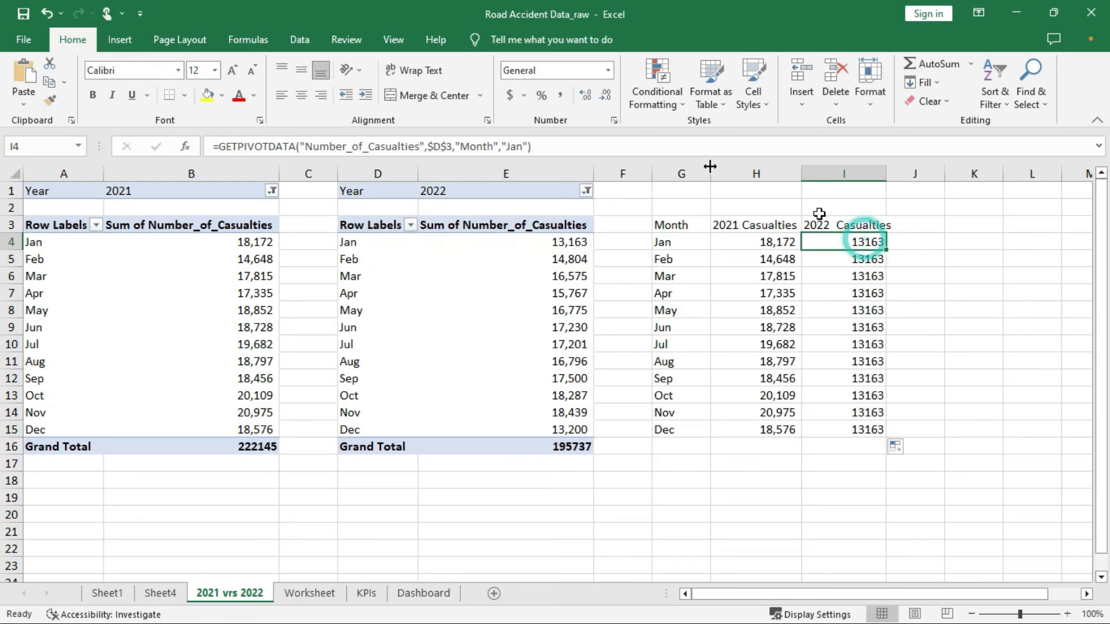
left_click(528, 146)
key("BackSpace")
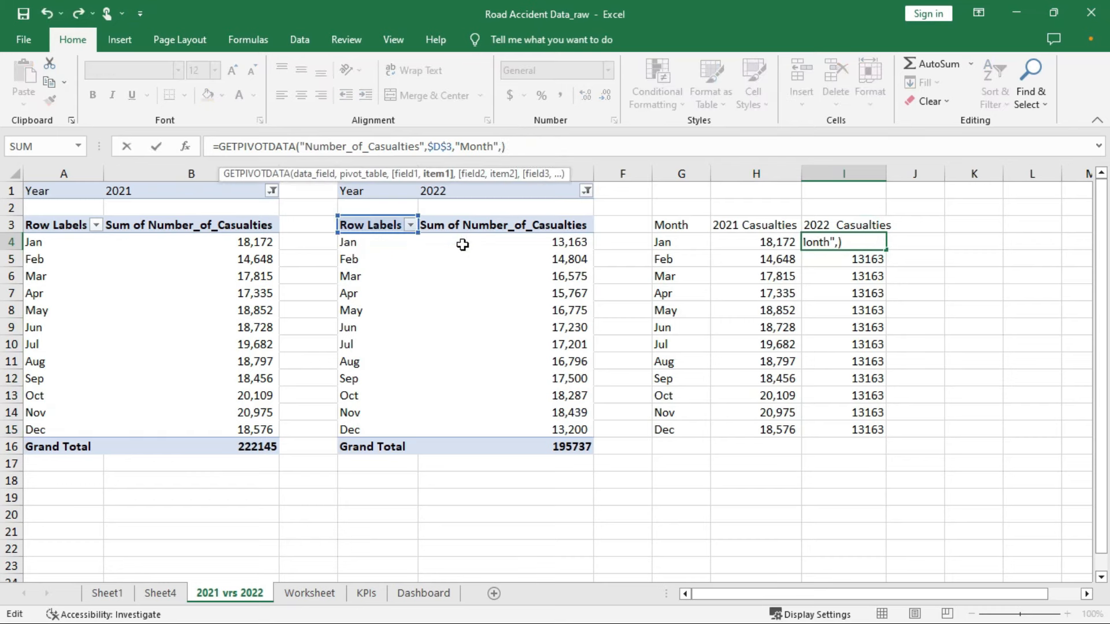
left_click(370, 243)
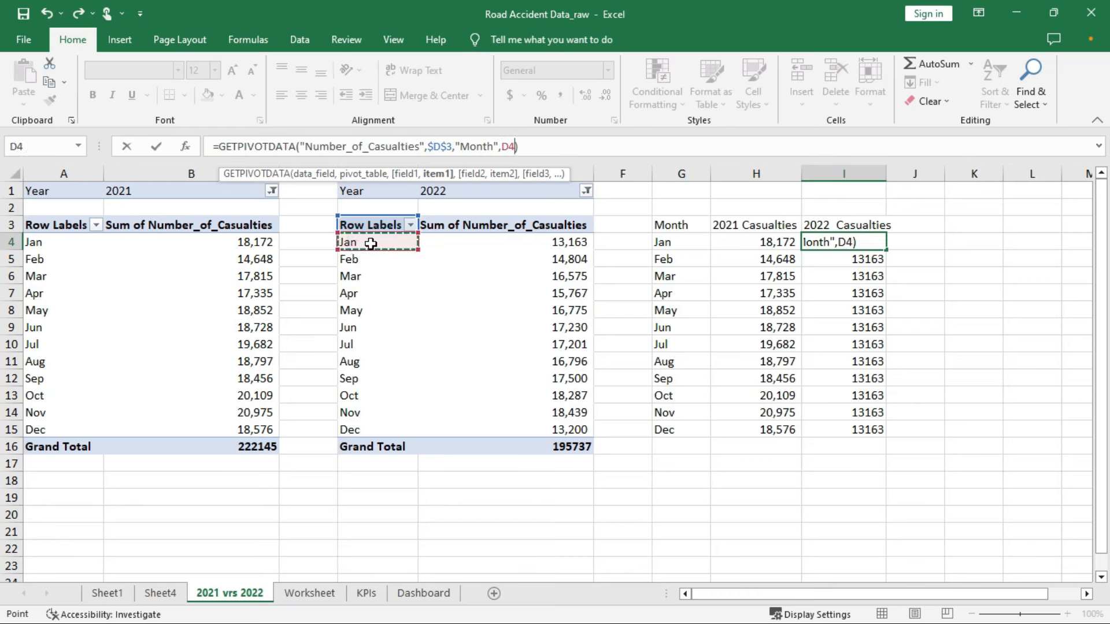
key("Return")
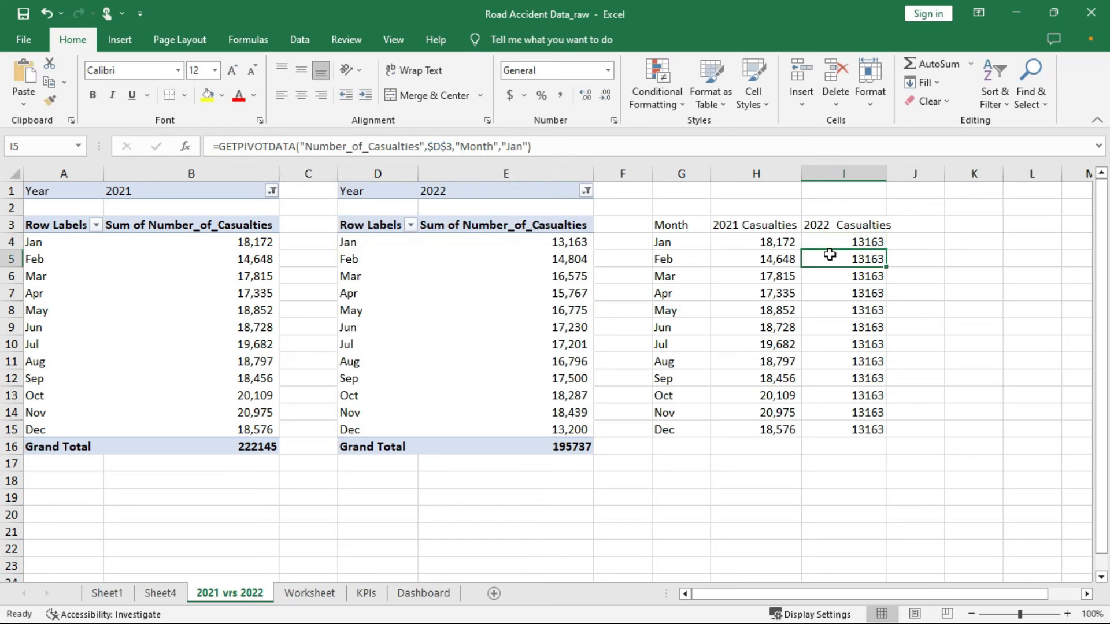
left_click(838, 241)
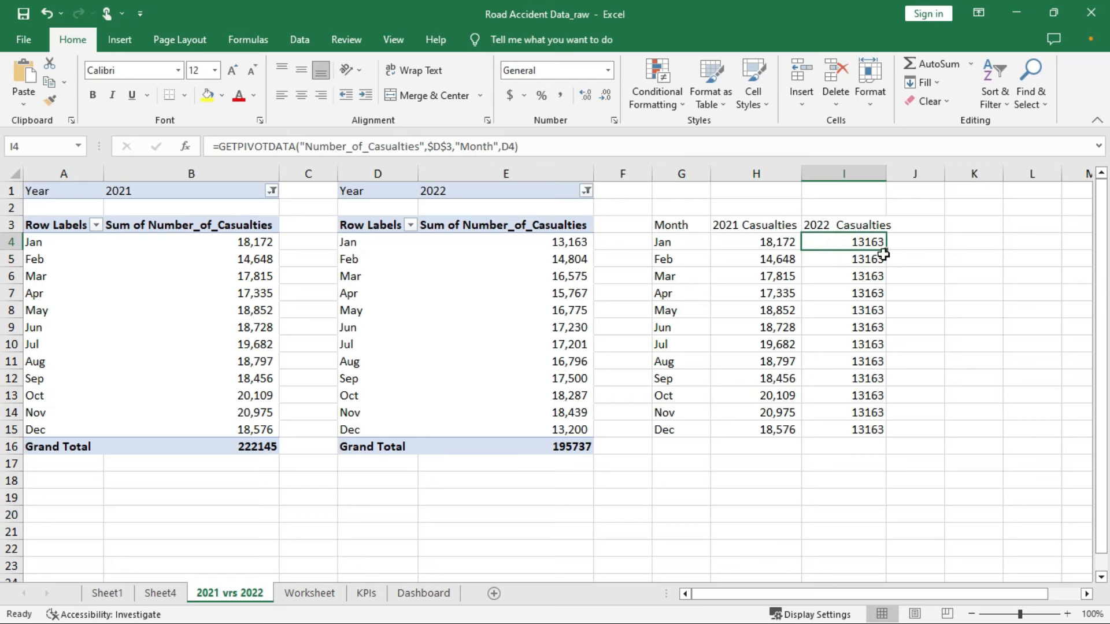
Fill the 2022 formula down to I15 and format it with thousand separators, no decimals
left_click_drag(884, 249, 881, 435)
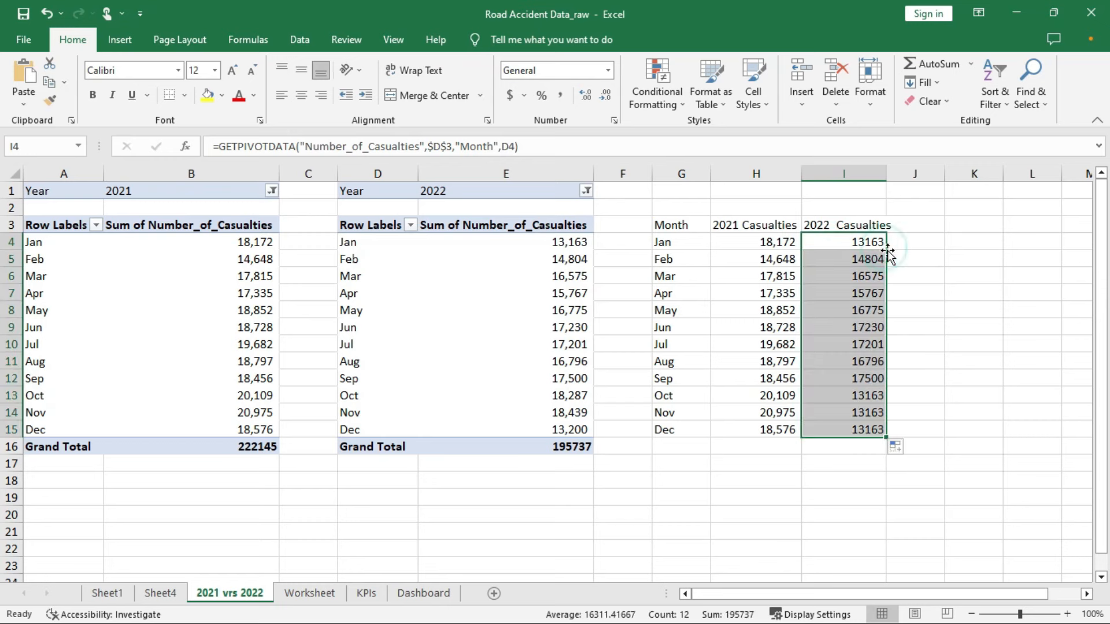
left_click(560, 96)
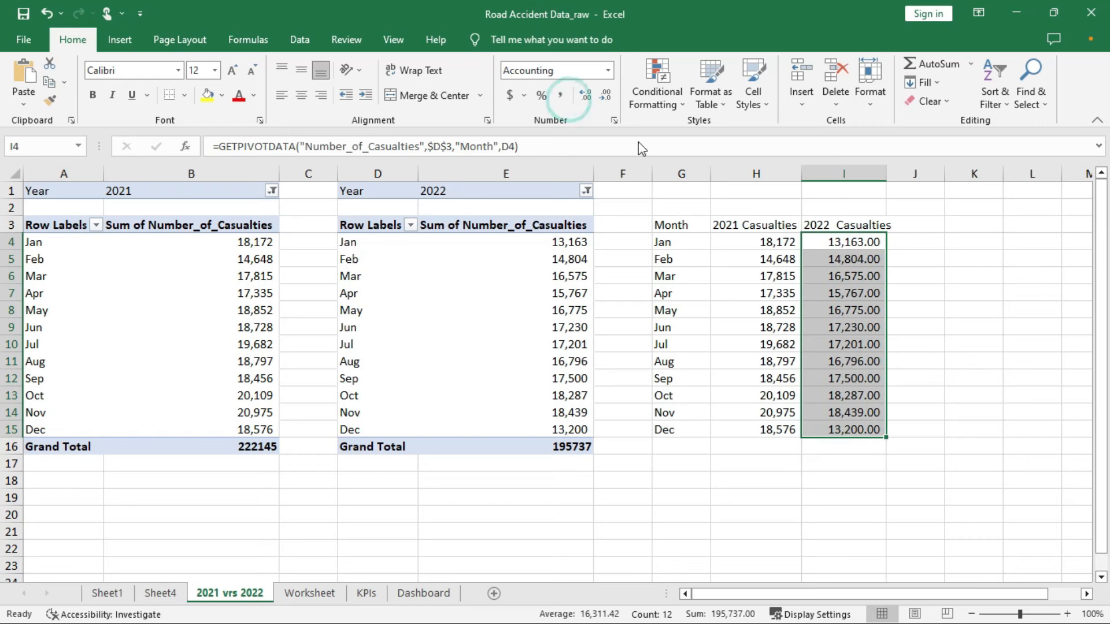
left_click(605, 98)
left_click(605, 99)
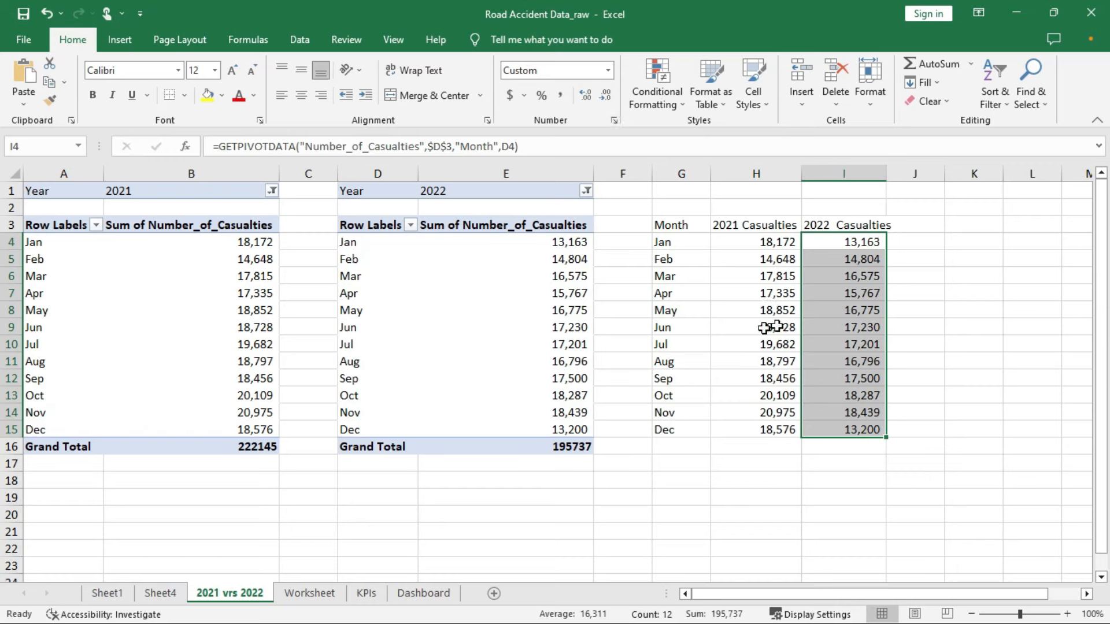
Fill the G3:I3 header yellow, autofit columns G and I, and select G3:I15
left_click_drag(666, 224, 840, 219)
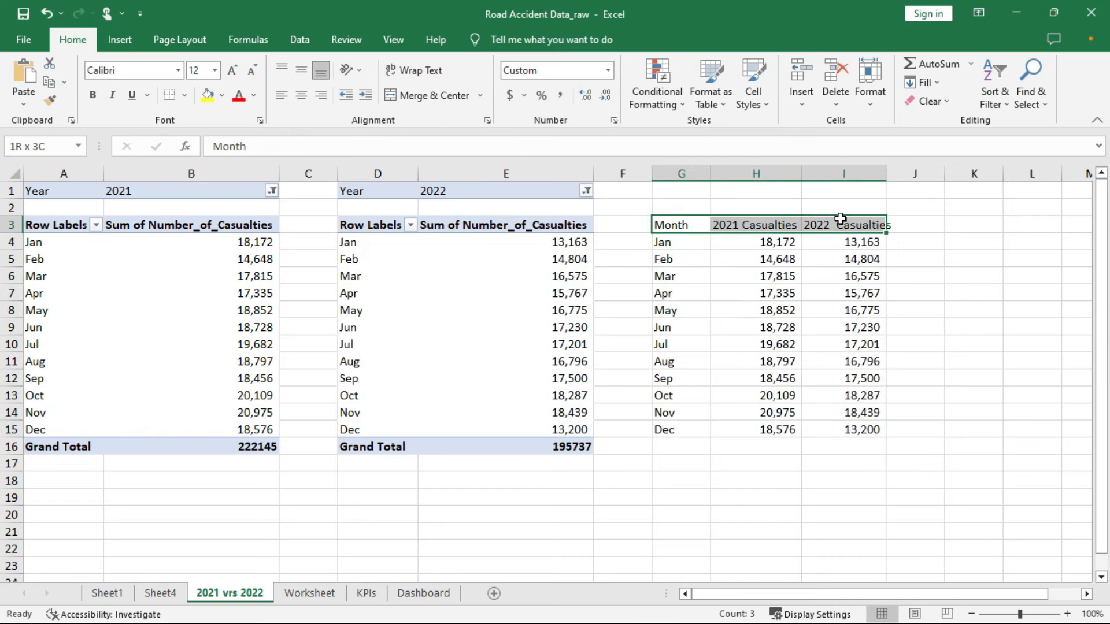
left_click(209, 96)
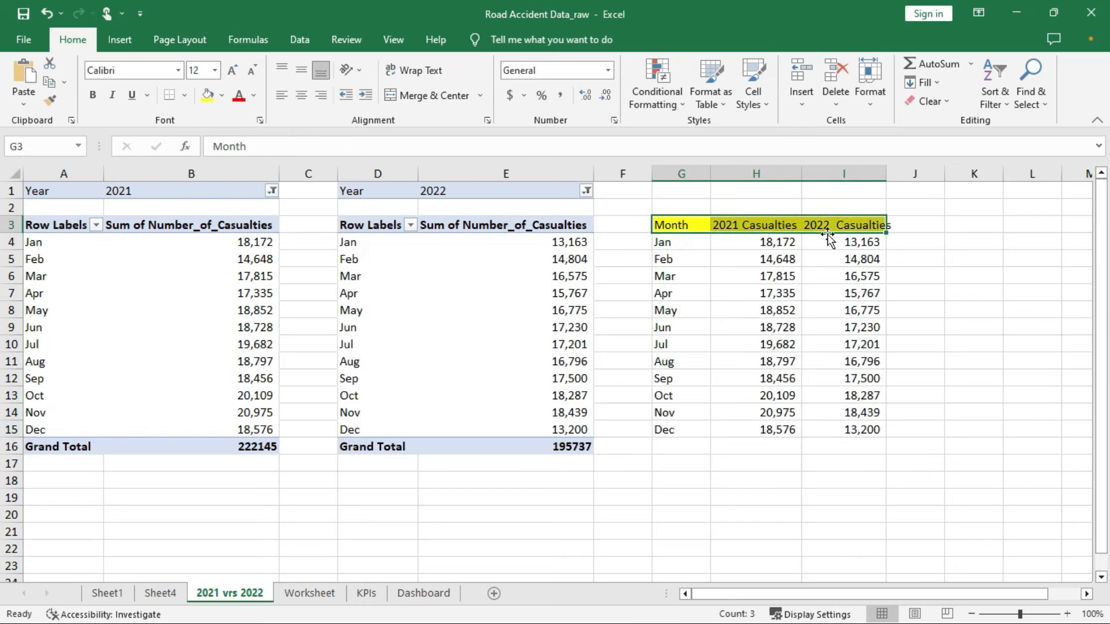
double_click(888, 173)
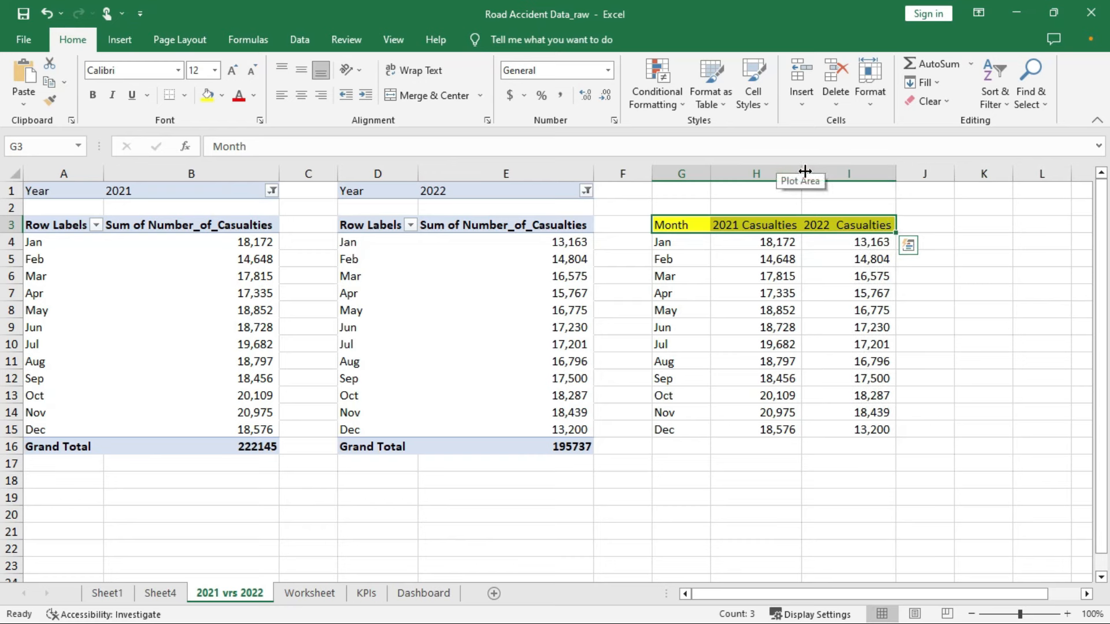
double_click(712, 174)
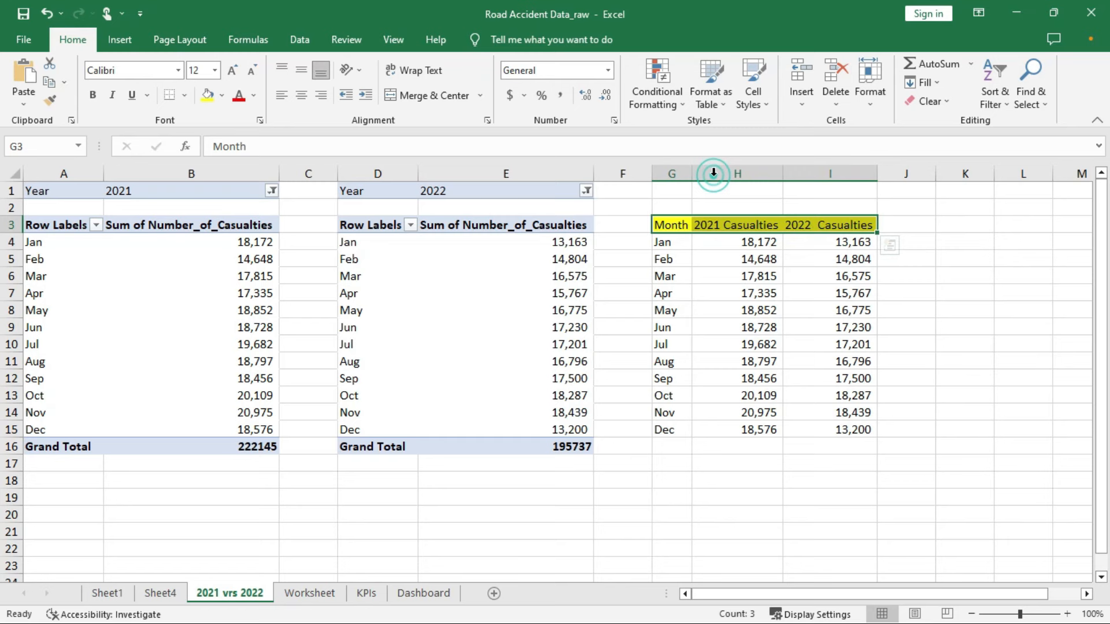
left_click_drag(666, 225, 857, 429)
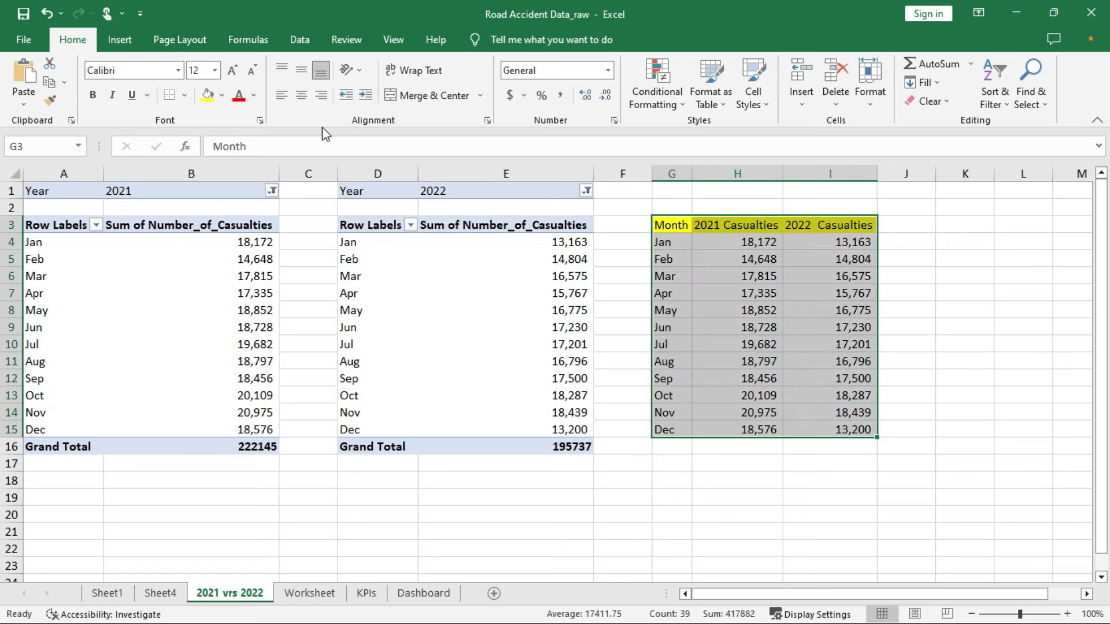
Insert a 2-D line chart of the monthly 2021 and 2022 casualty table
left_click(119, 40)
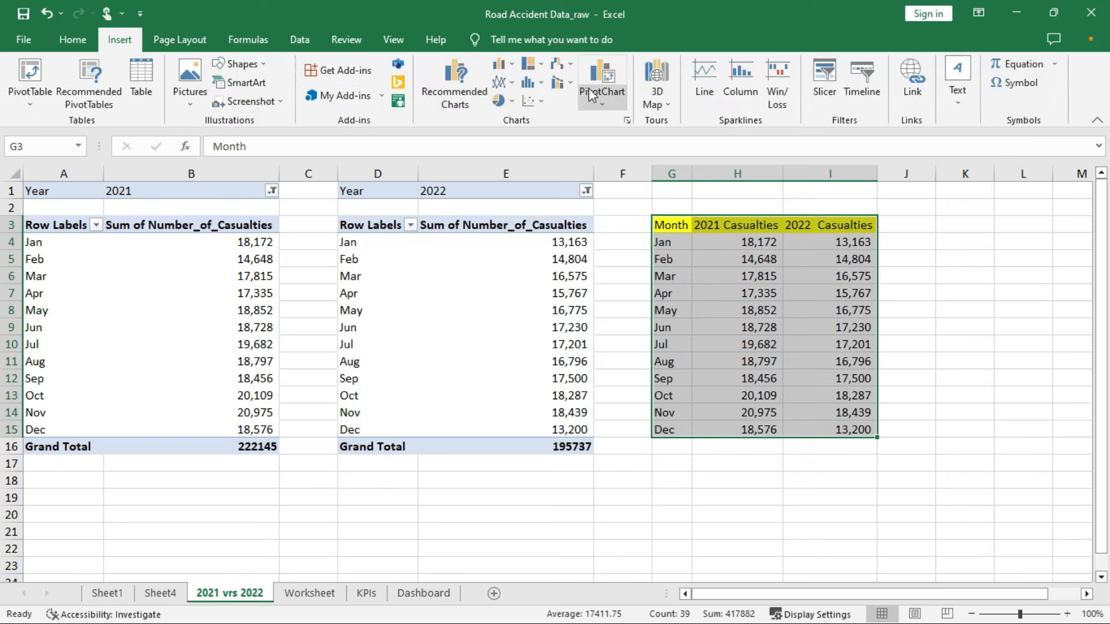
left_click(514, 81)
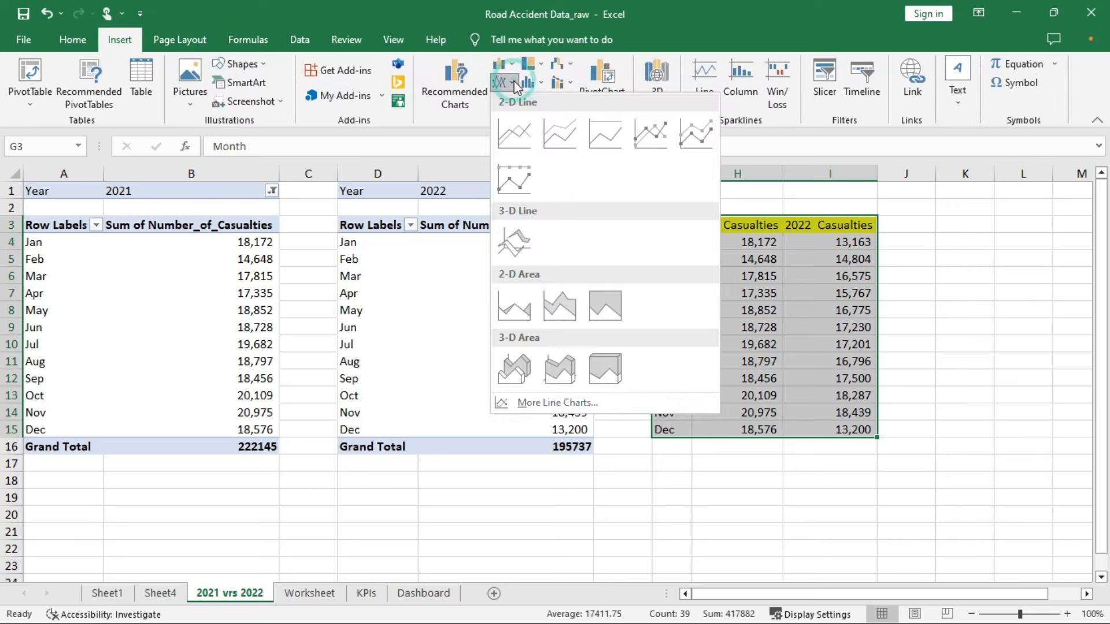
left_click(515, 136)
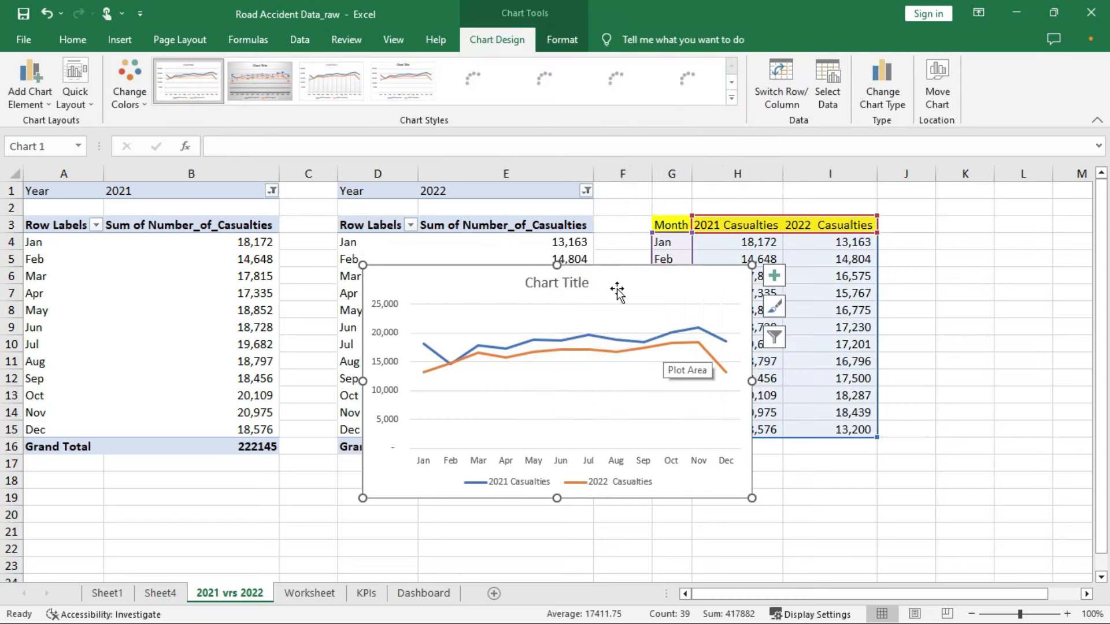
Title the chart 'Casualties for 2021 vrs 2022' and enlarge it
double_click(565, 283)
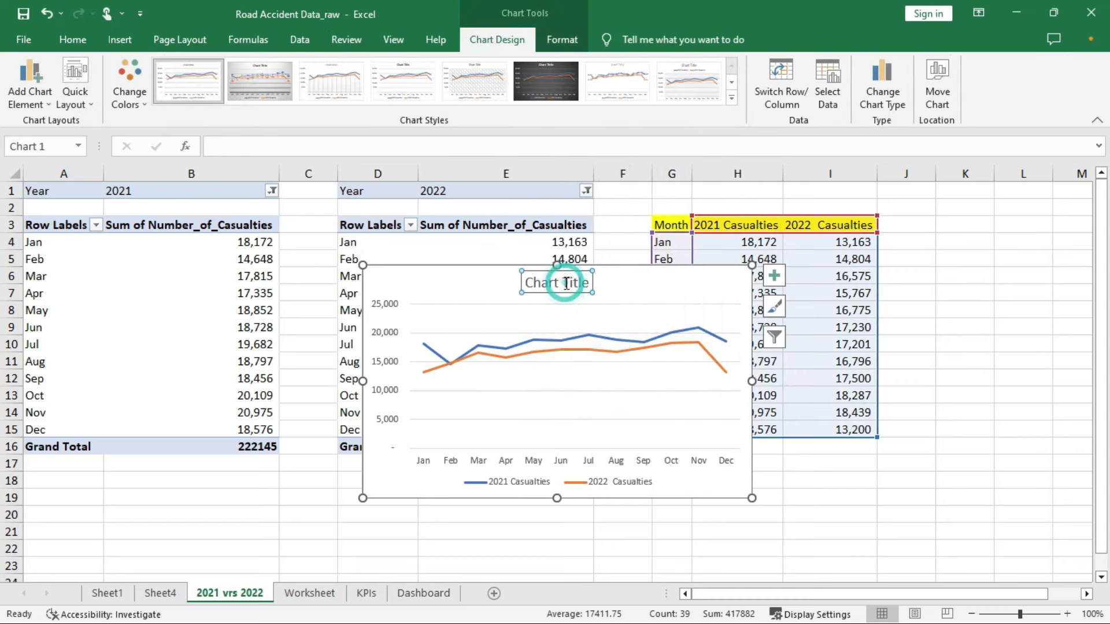
left_click_drag(588, 282, 514, 284)
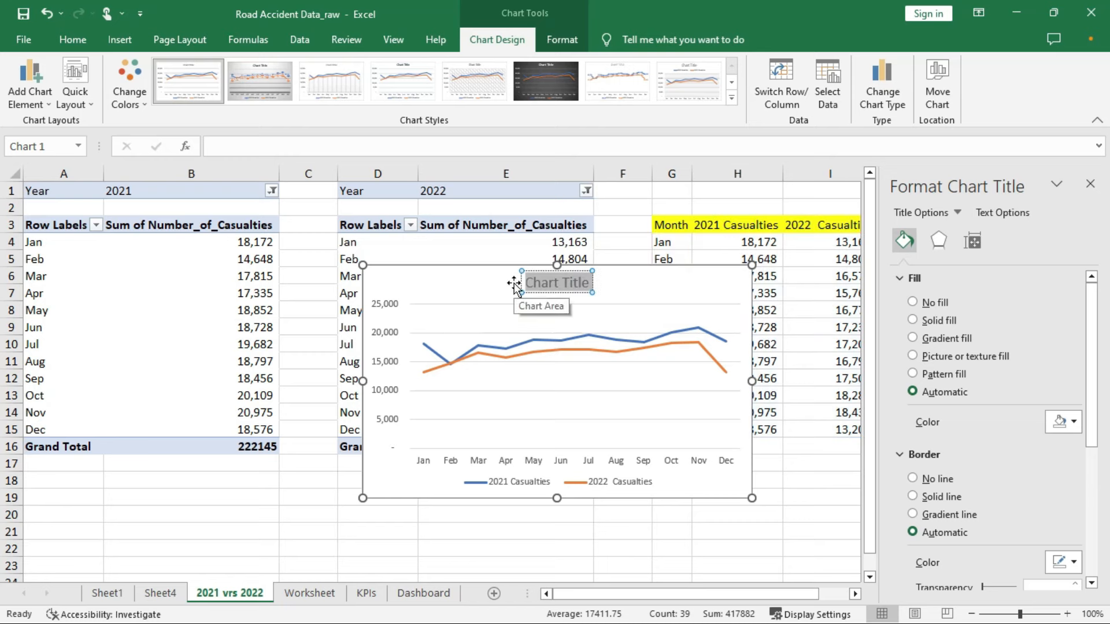
type("Casualties")
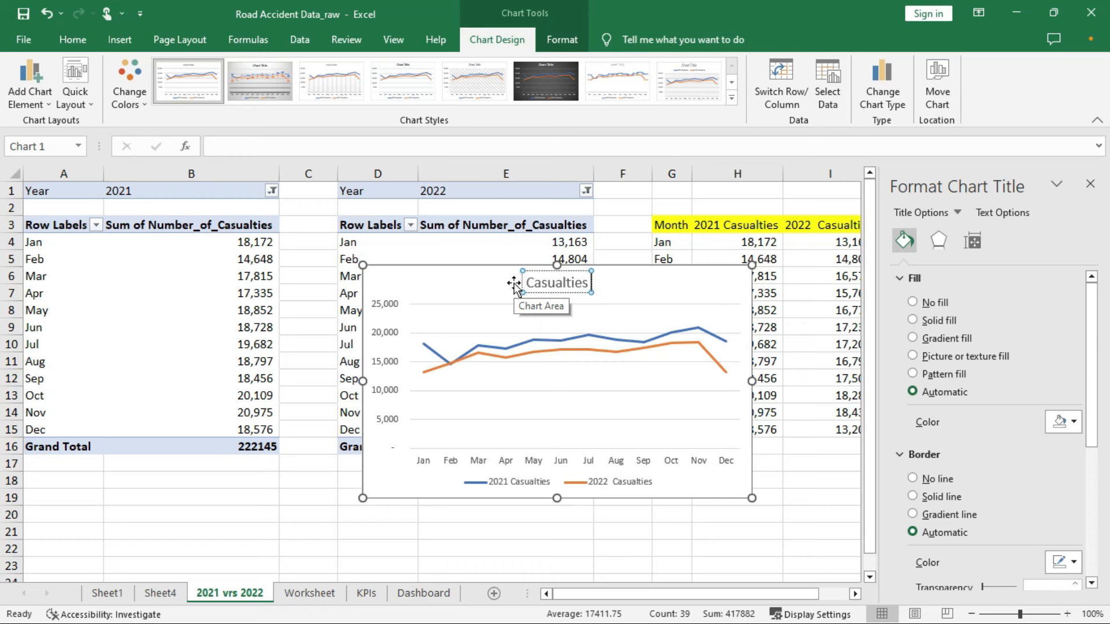
type(" for")
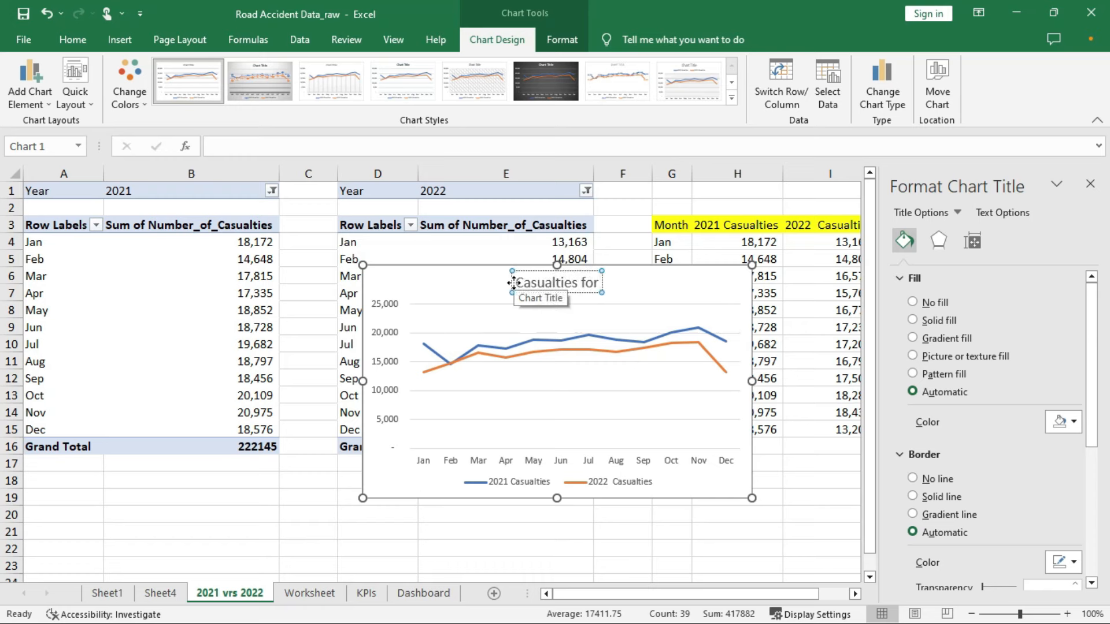
type(" 2021 vrs 202")
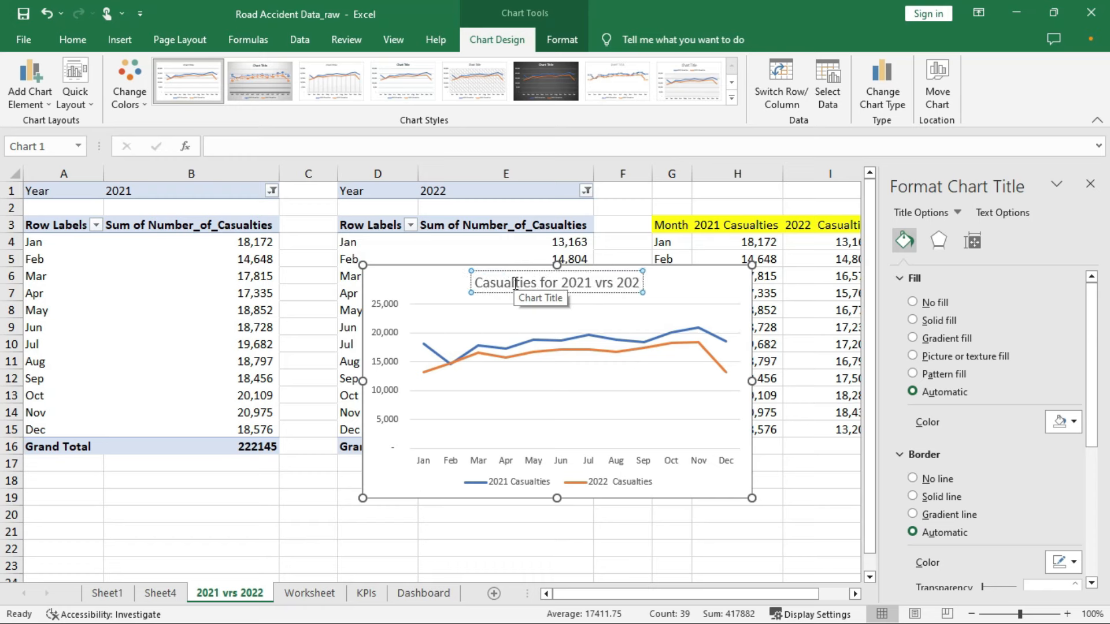
type("2")
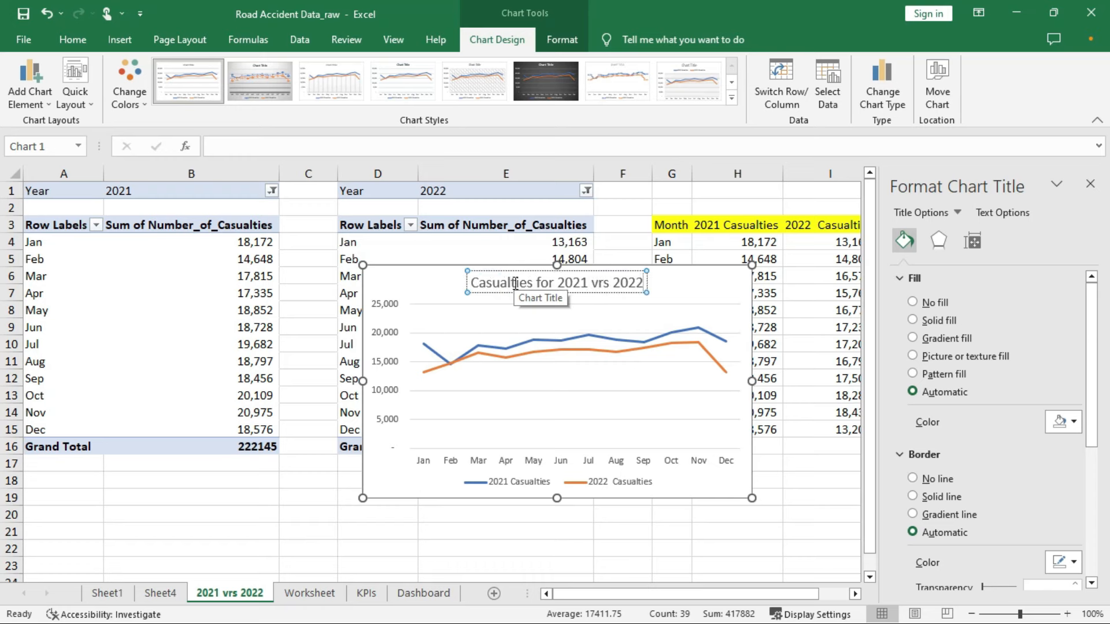
left_click_drag(752, 499, 773, 515)
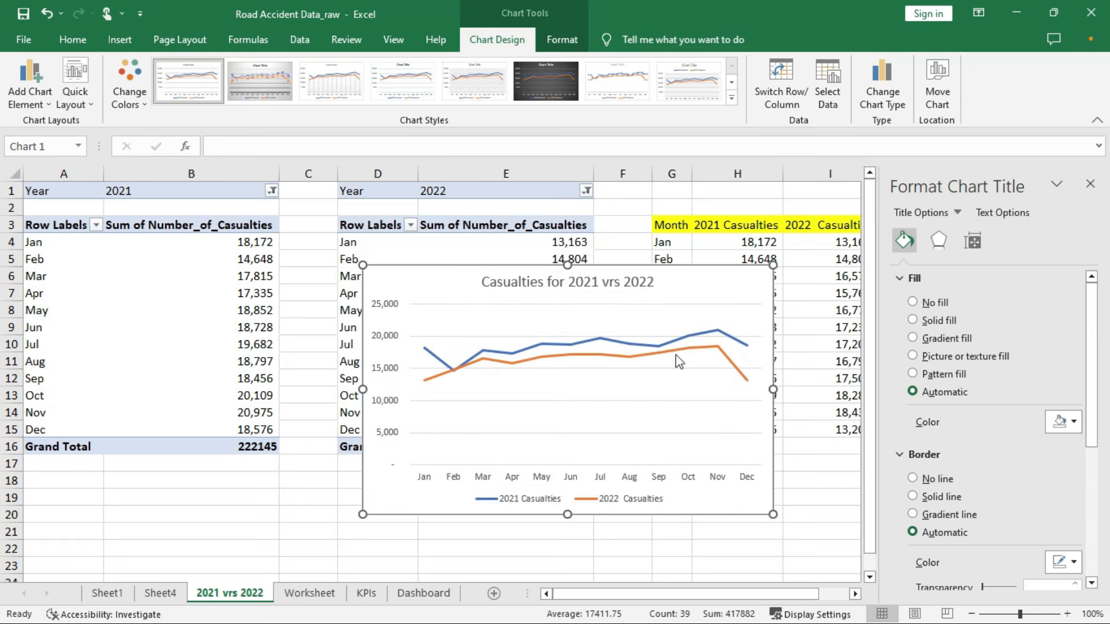
Reposition the line chart on the sheet and close the chart formatting panel
left_click(696, 280)
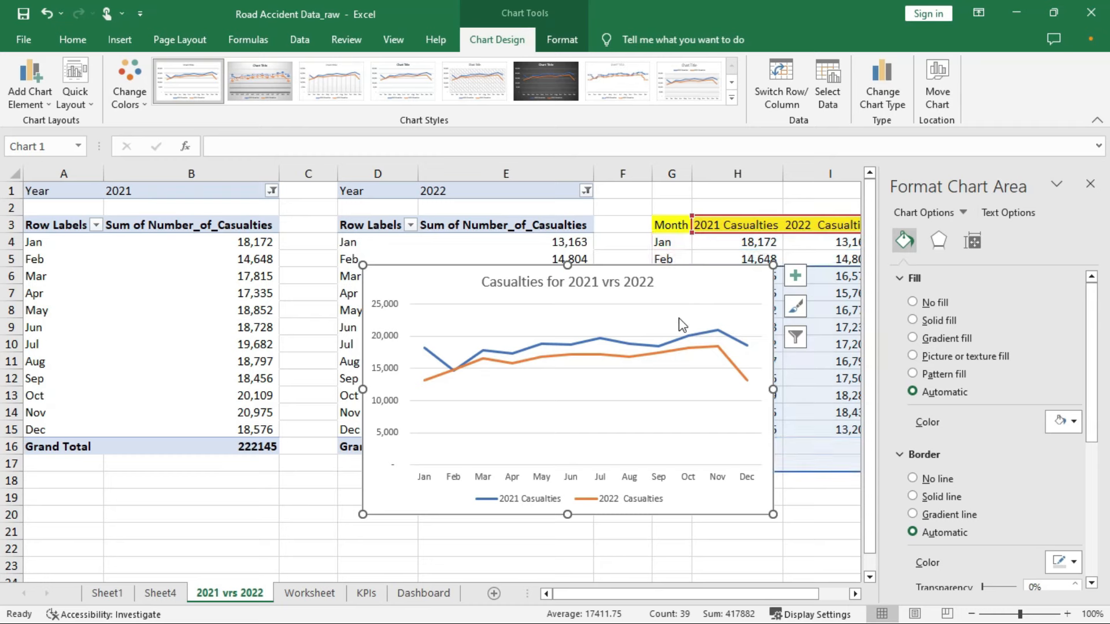
left_click_drag(679, 317, 678, 318)
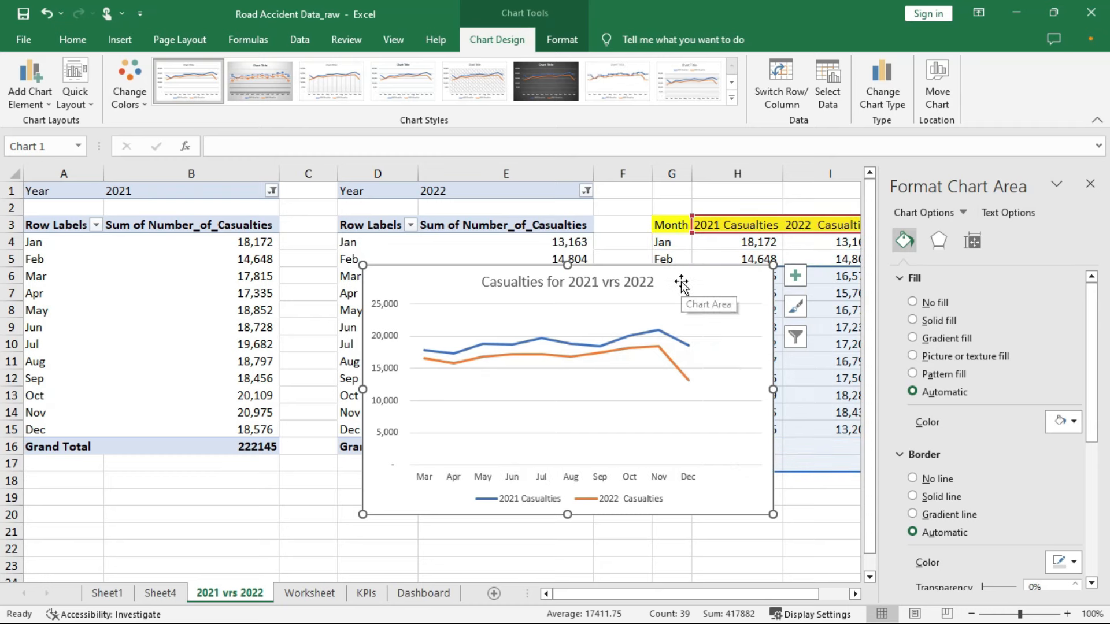
left_click_drag(419, 277, 370, 328)
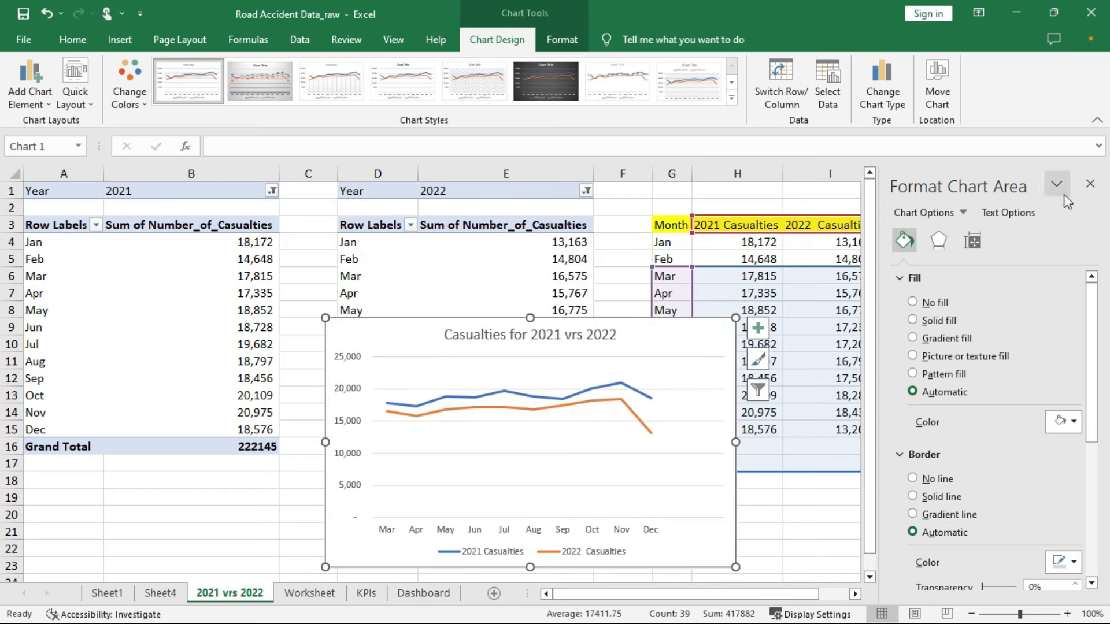
left_click(1089, 191)
left_click_drag(662, 324, 769, 333)
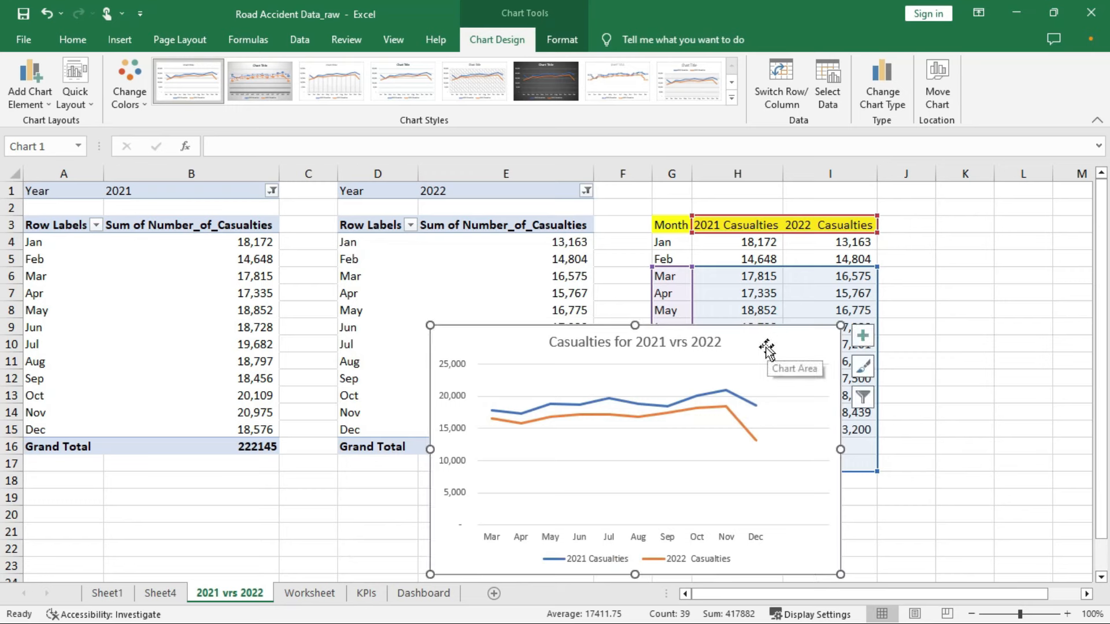
Apply a chart style with data point markers to the line chart
left_click(743, 367)
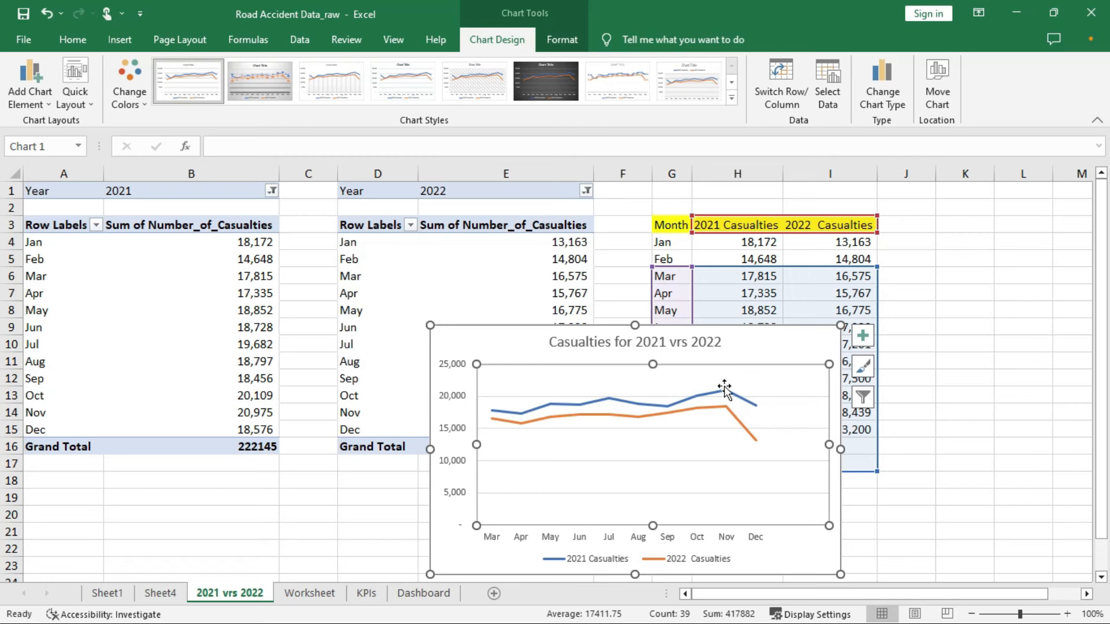
right_click(754, 364)
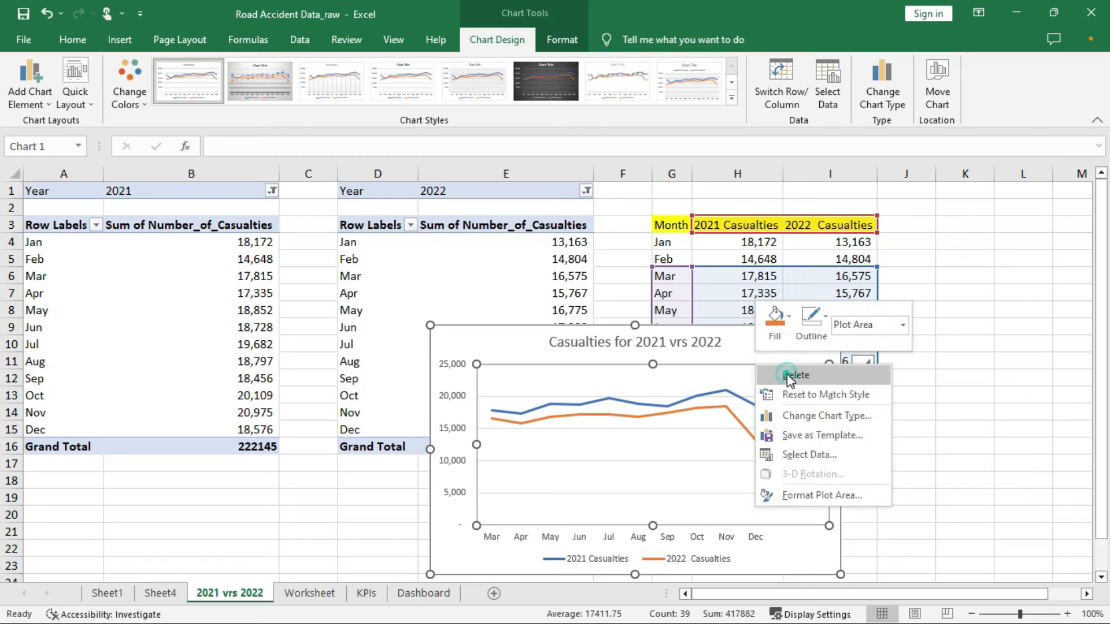
left_click(789, 375)
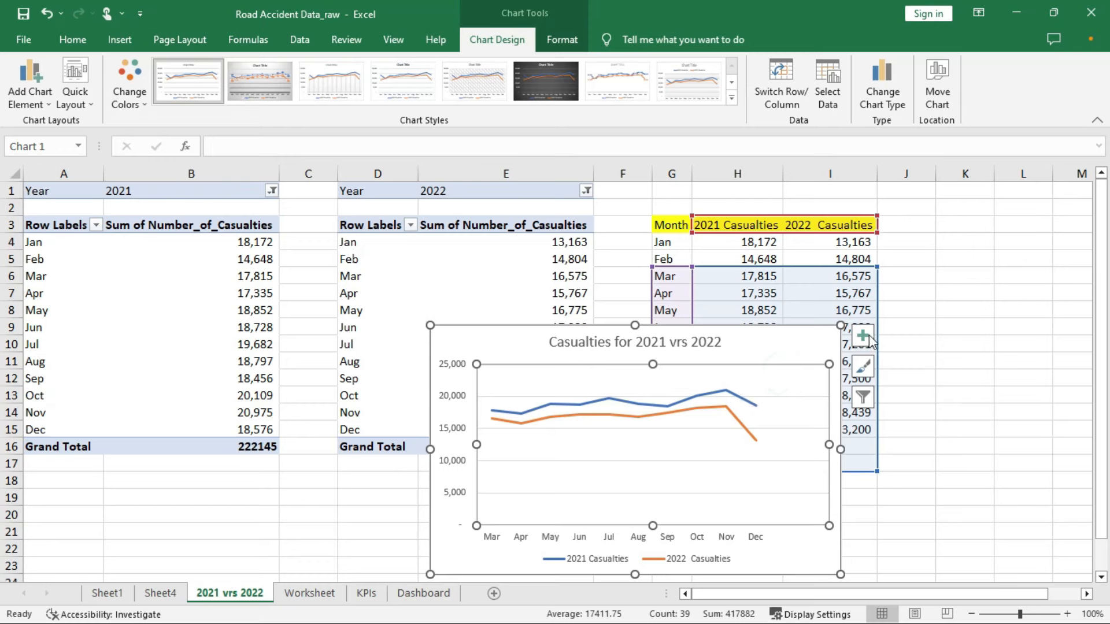
left_click(863, 367)
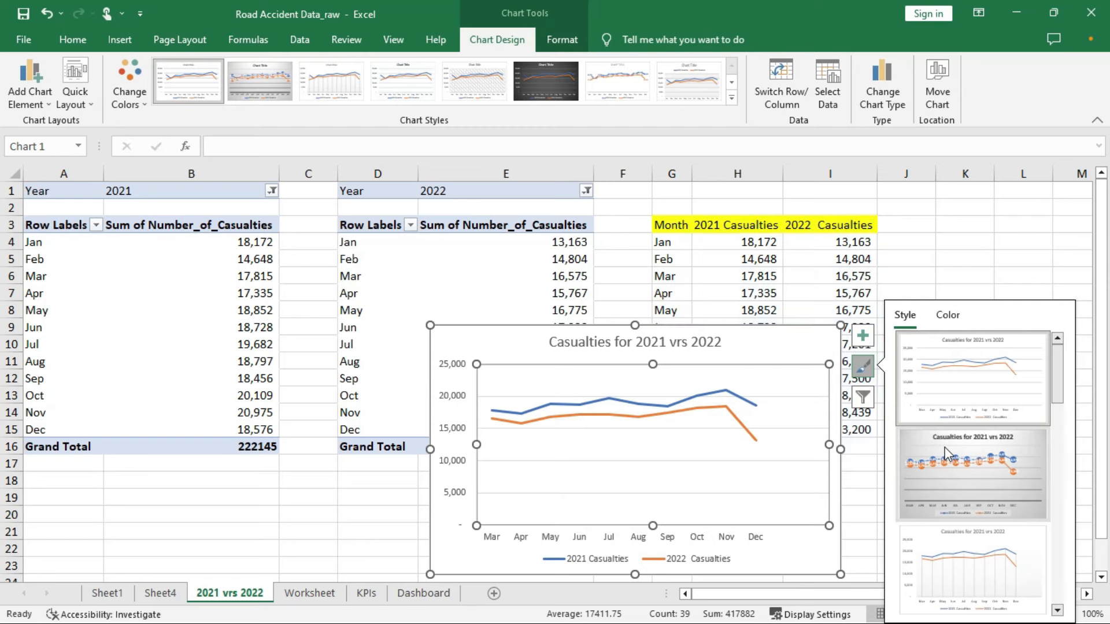
scroll(987, 560, "down", 3)
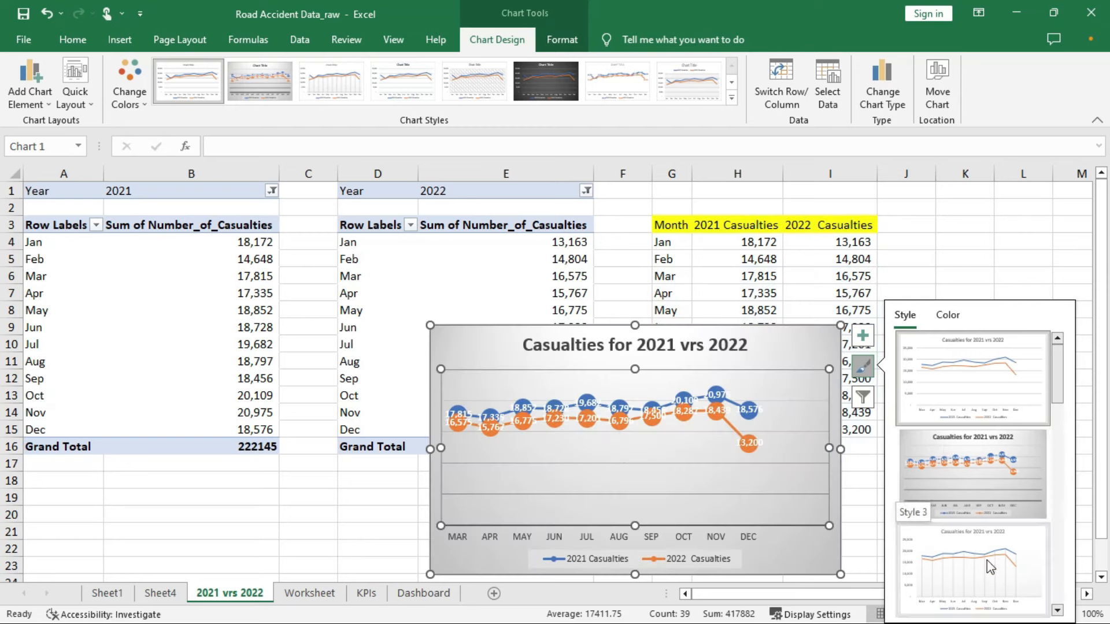
scroll(987, 560, "down", 3)
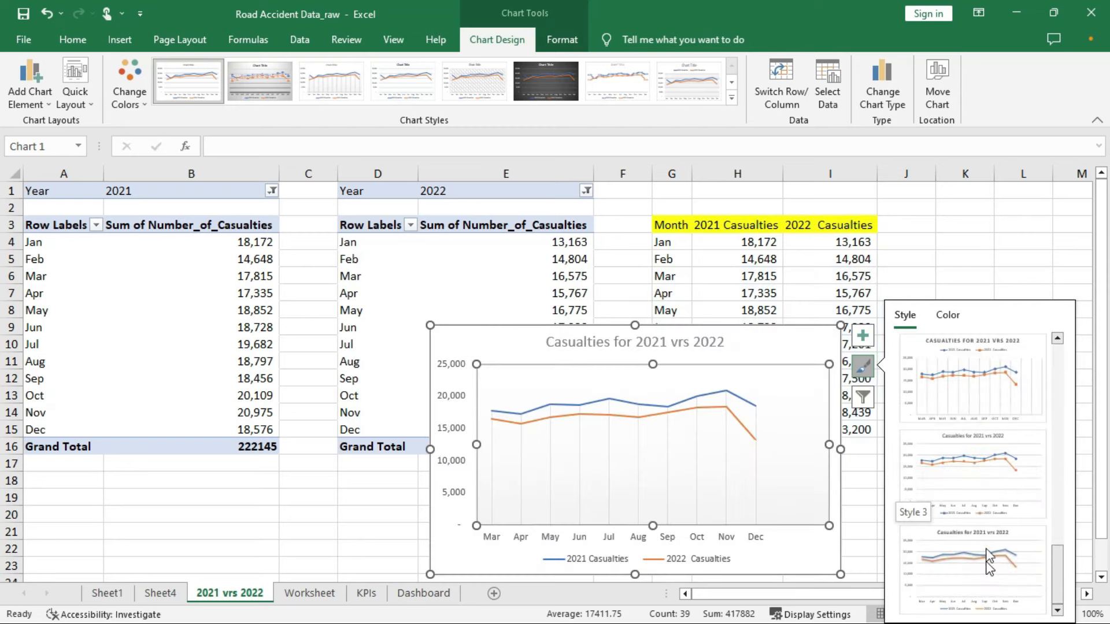
left_click(978, 485)
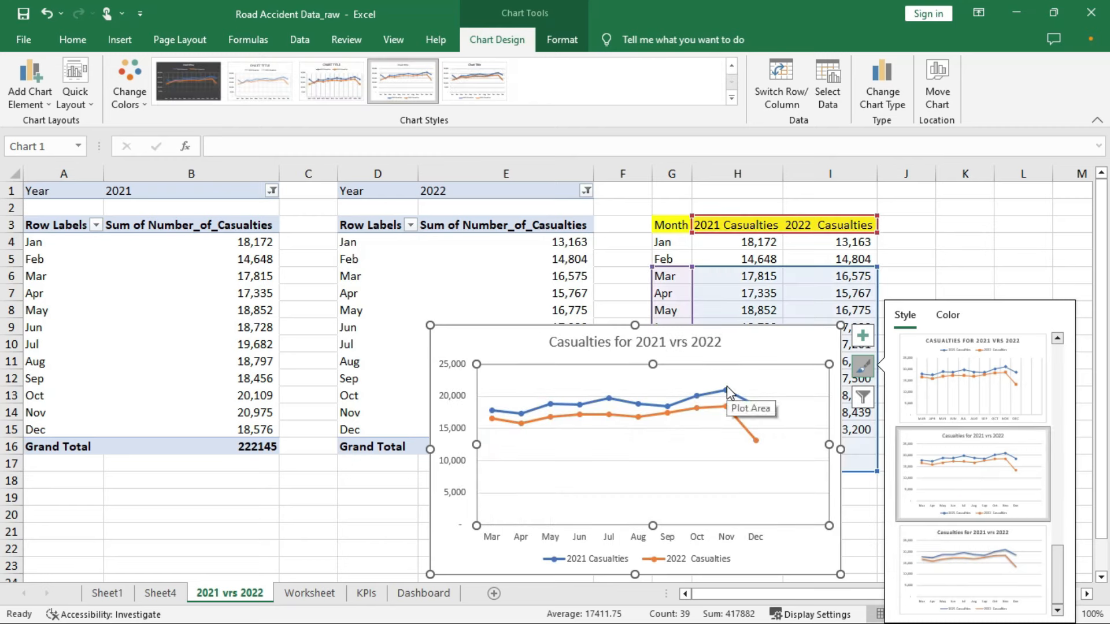
Delete the line chart's horizontal gridlines
mouse_move(727, 392)
left_click(863, 336)
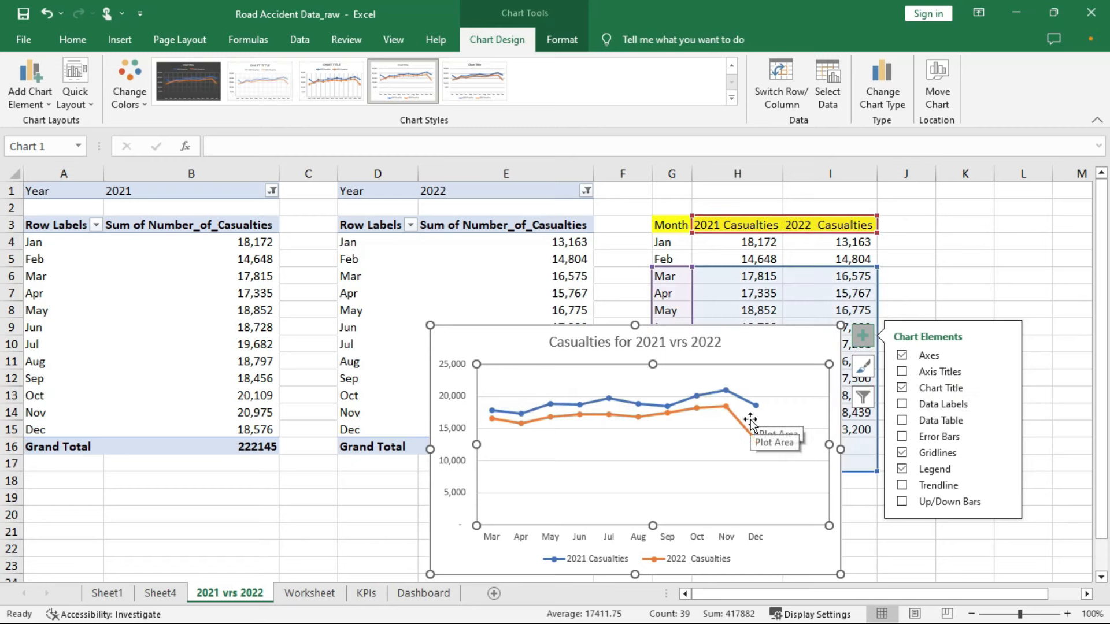
right_click(773, 366)
left_click(804, 373)
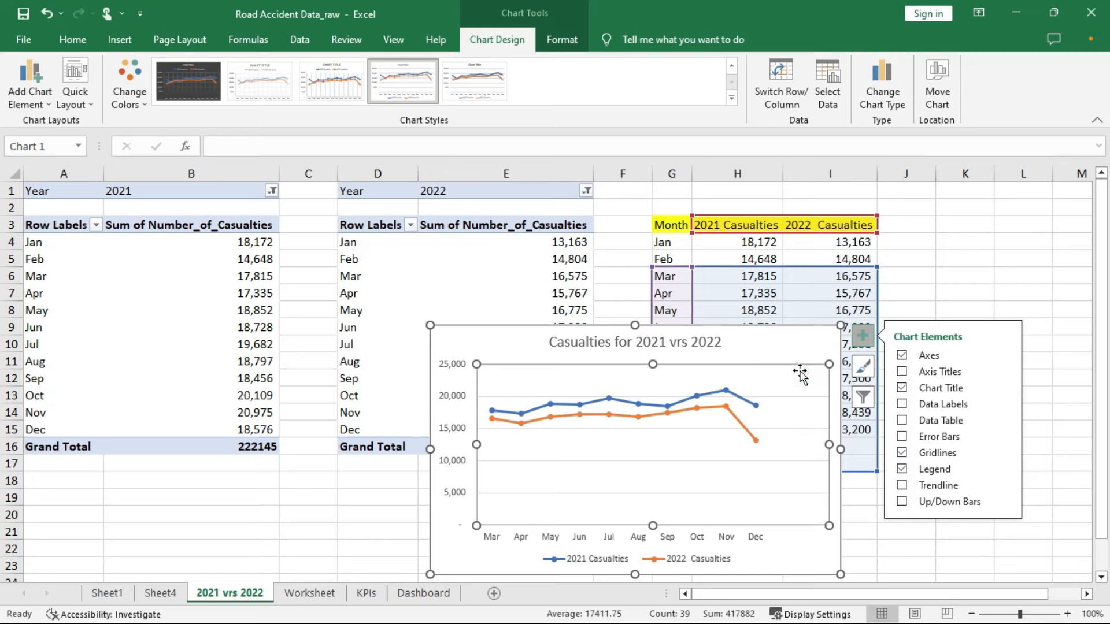
right_click(783, 395)
left_click(812, 403)
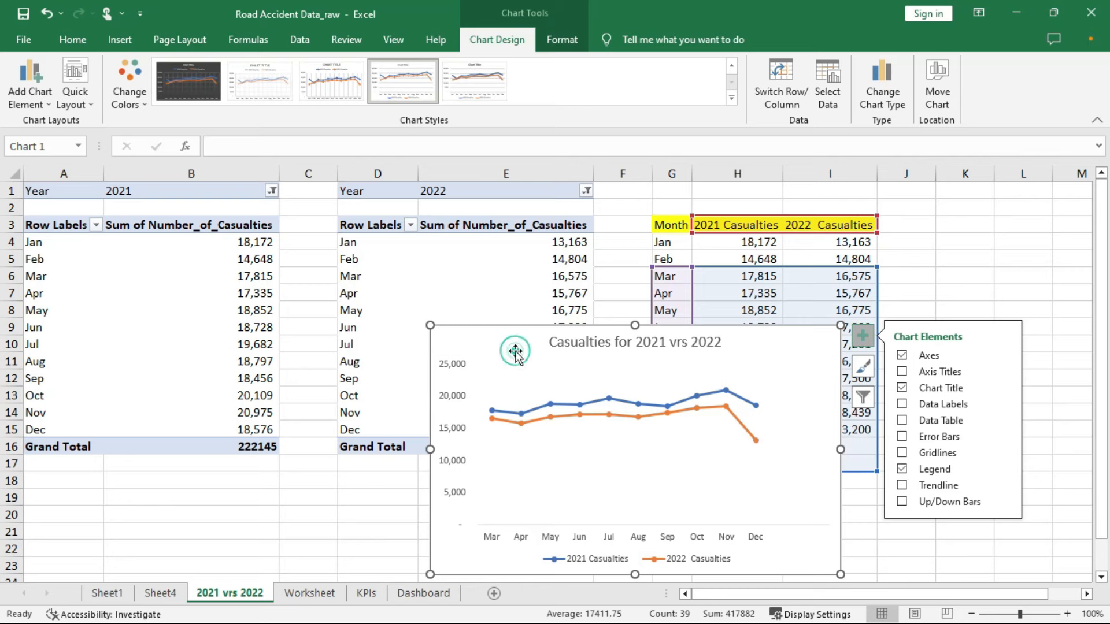
Copy the line chart and switch to the Dashboard sheet
right_click(494, 355)
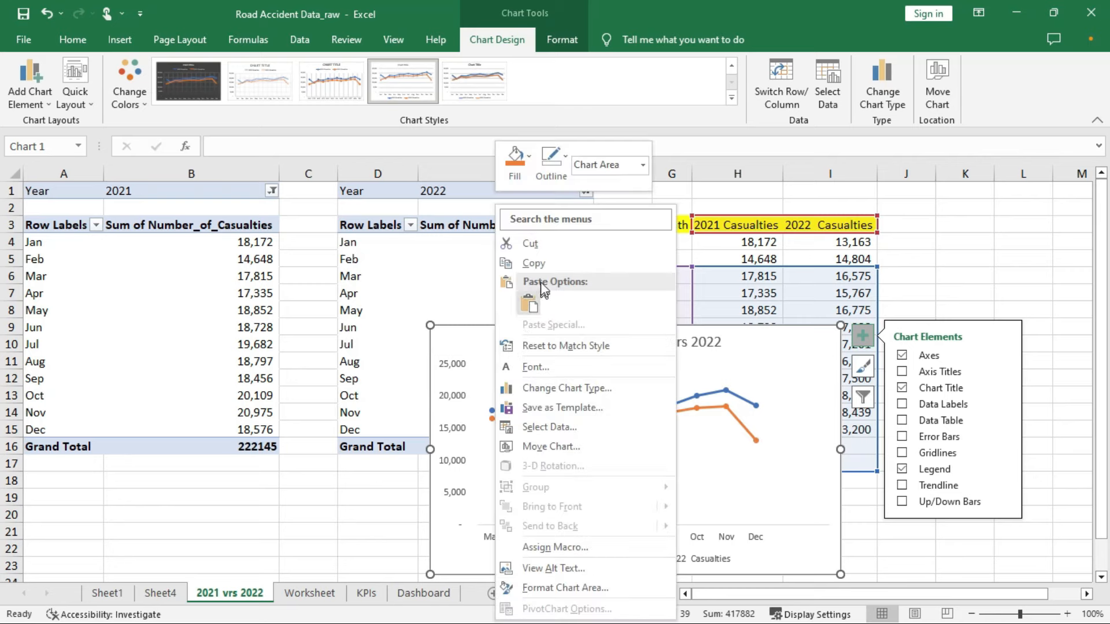
left_click(542, 265)
left_click(399, 595)
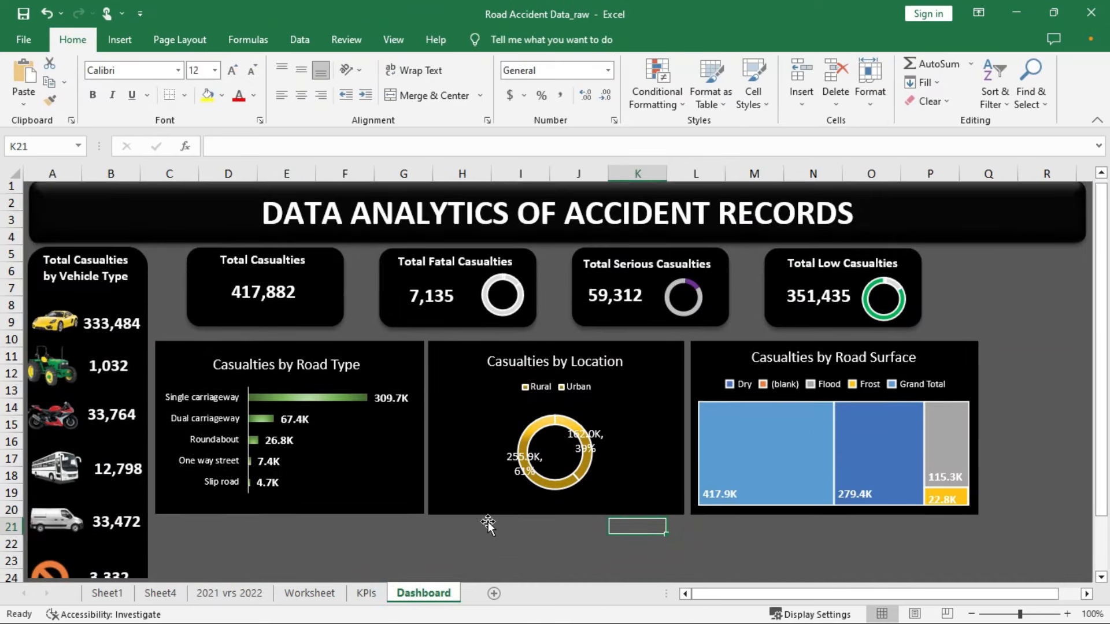
Draw a black rectangle below the road-type chart on the dashboard
scroll(487, 521, "down", 2)
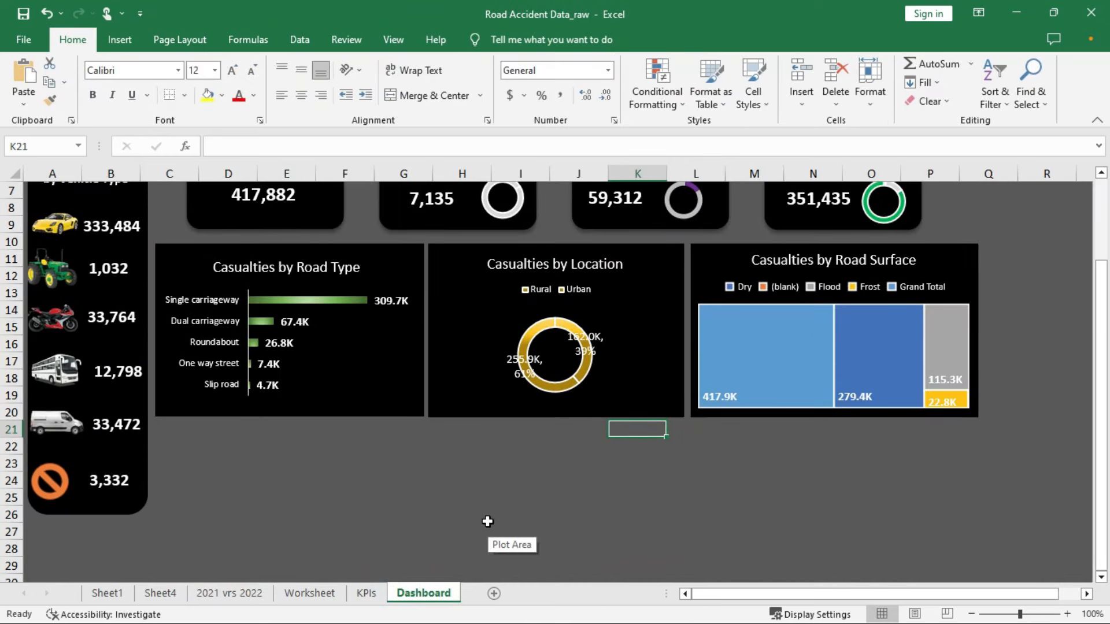
left_click(189, 429)
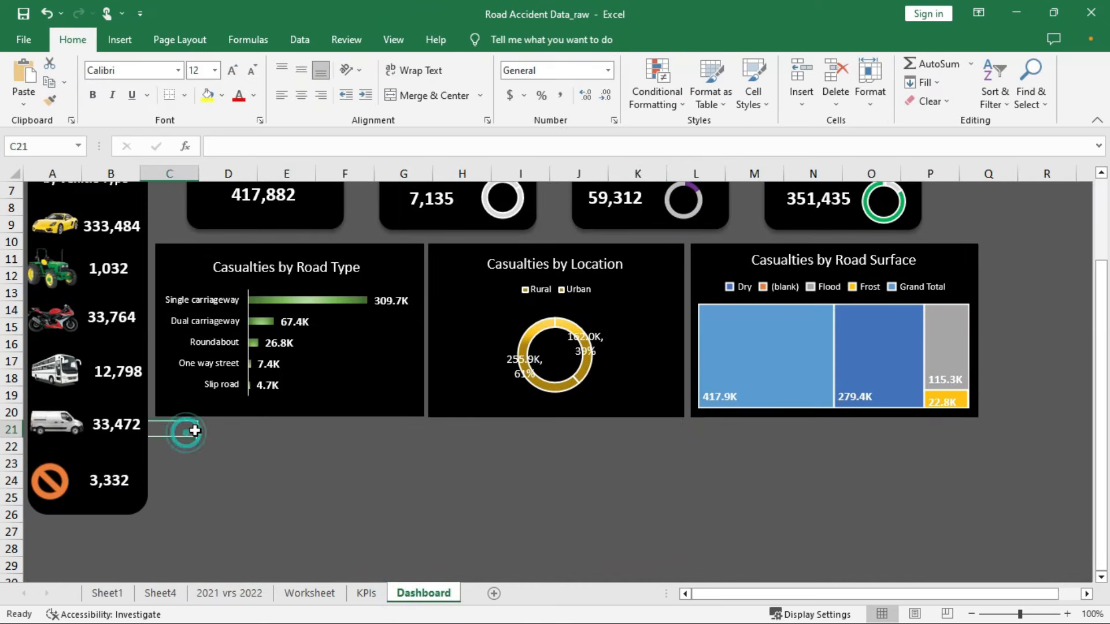
left_click(133, 39)
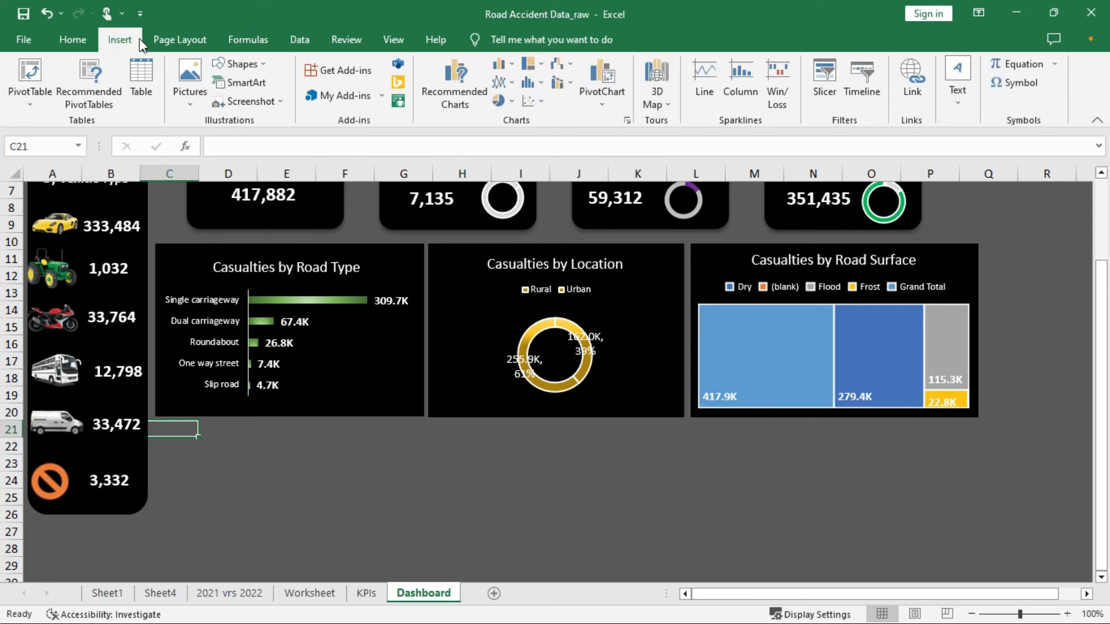
left_click(255, 67)
left_click(271, 100)
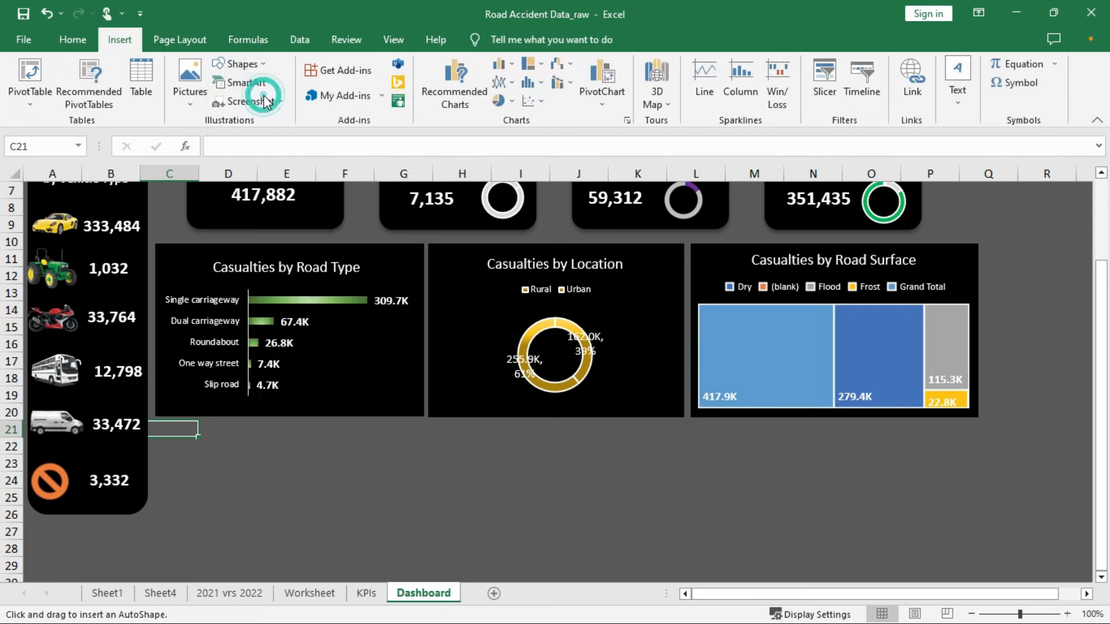
left_click_drag(155, 426, 421, 554)
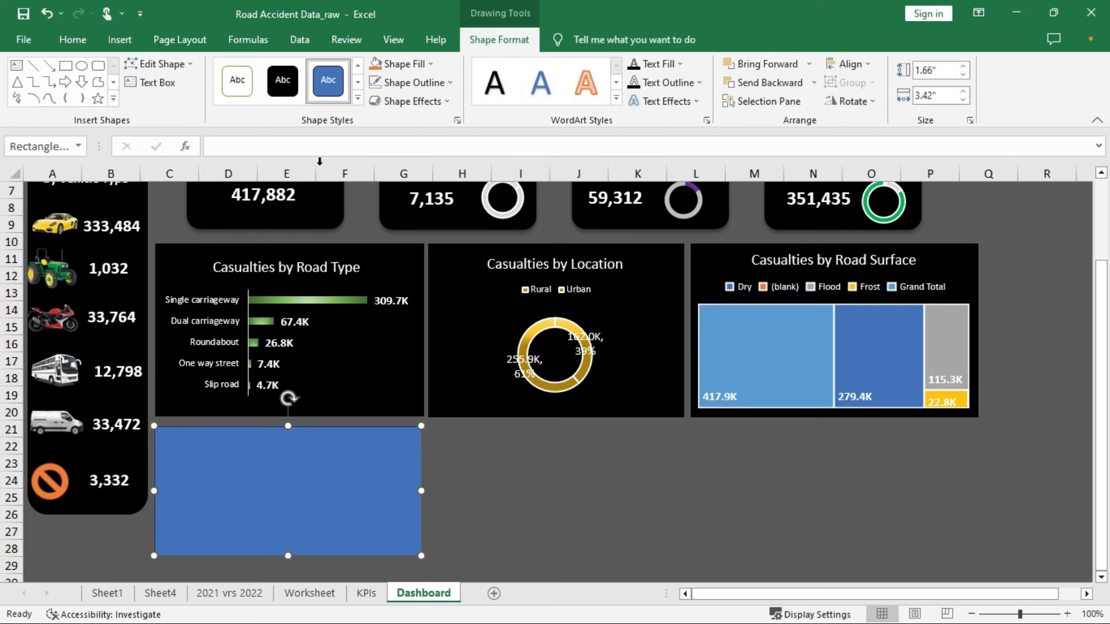
left_click(284, 96)
Paste the line chart onto the rectangle and resize both to fit together
right_click(296, 461)
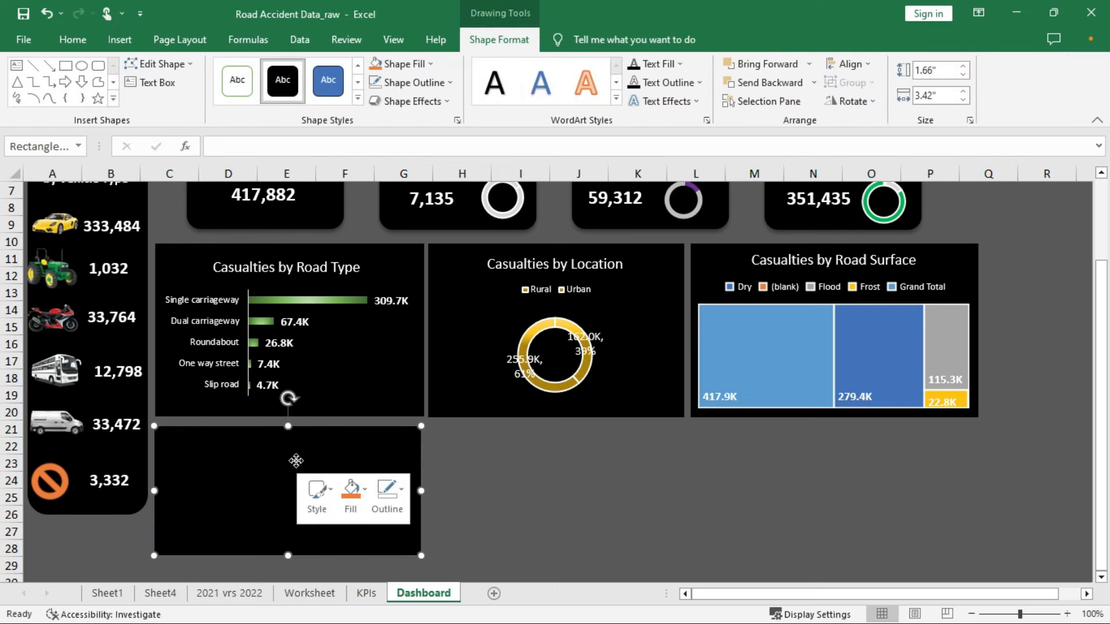
left_click(331, 204)
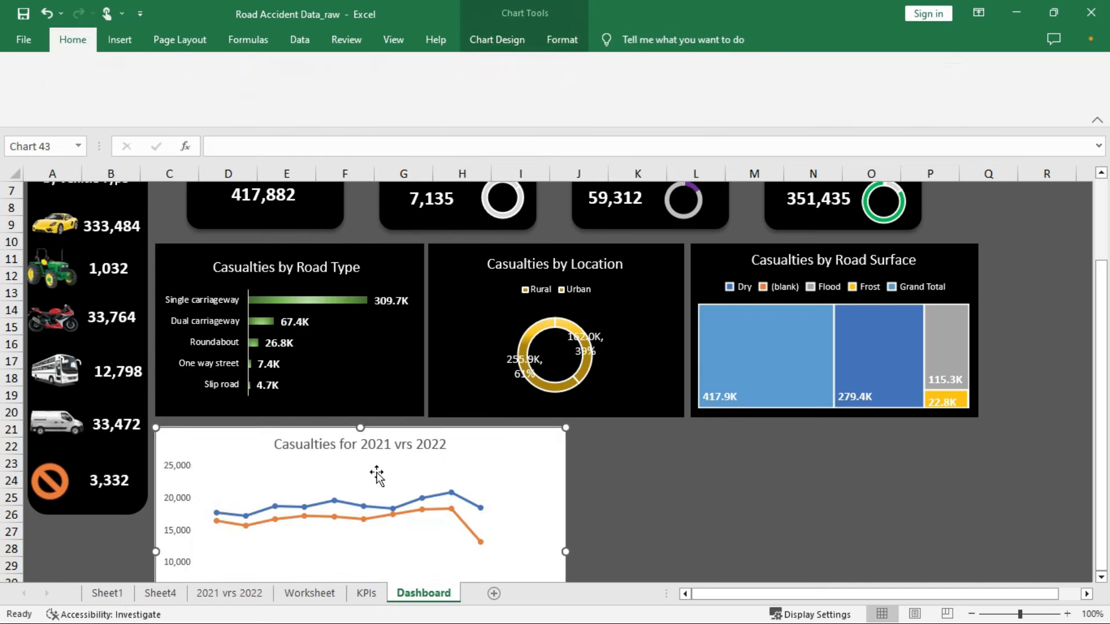
left_click_drag(565, 427, 380, 447)
scroll(644, 421, "down", 2)
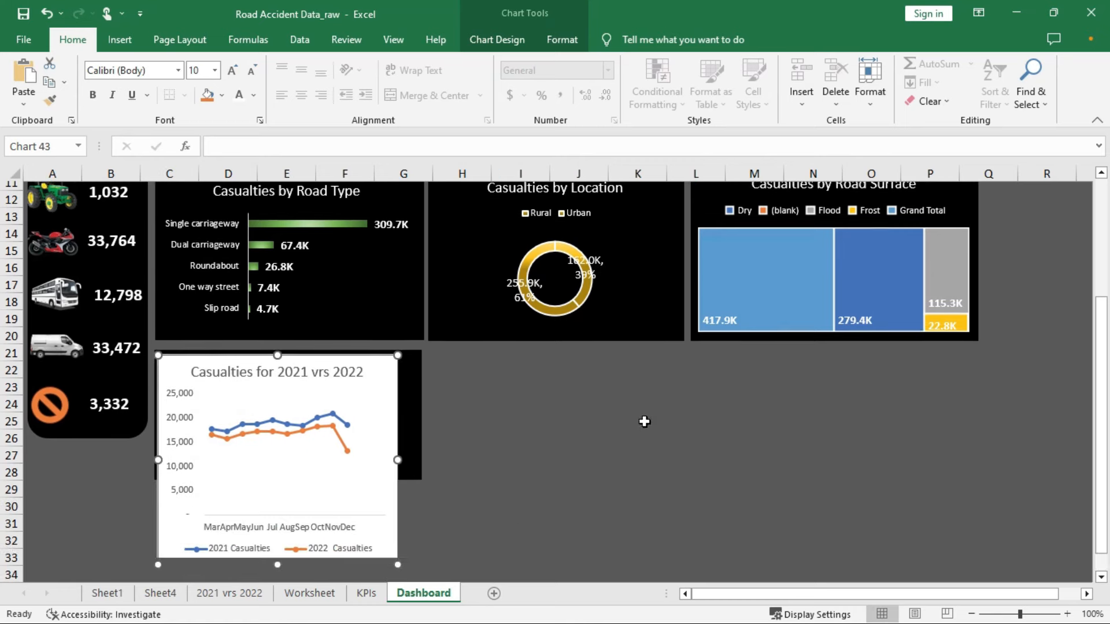
left_click_drag(399, 542, 412, 446)
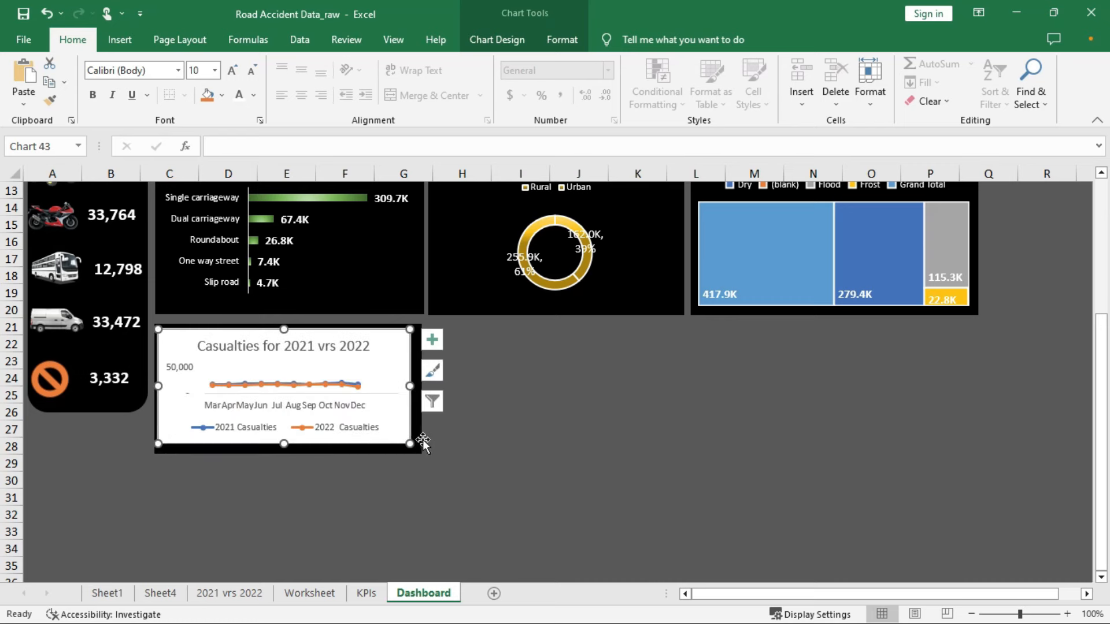
left_click(422, 439)
left_click_drag(422, 454, 457, 484)
left_click(395, 384)
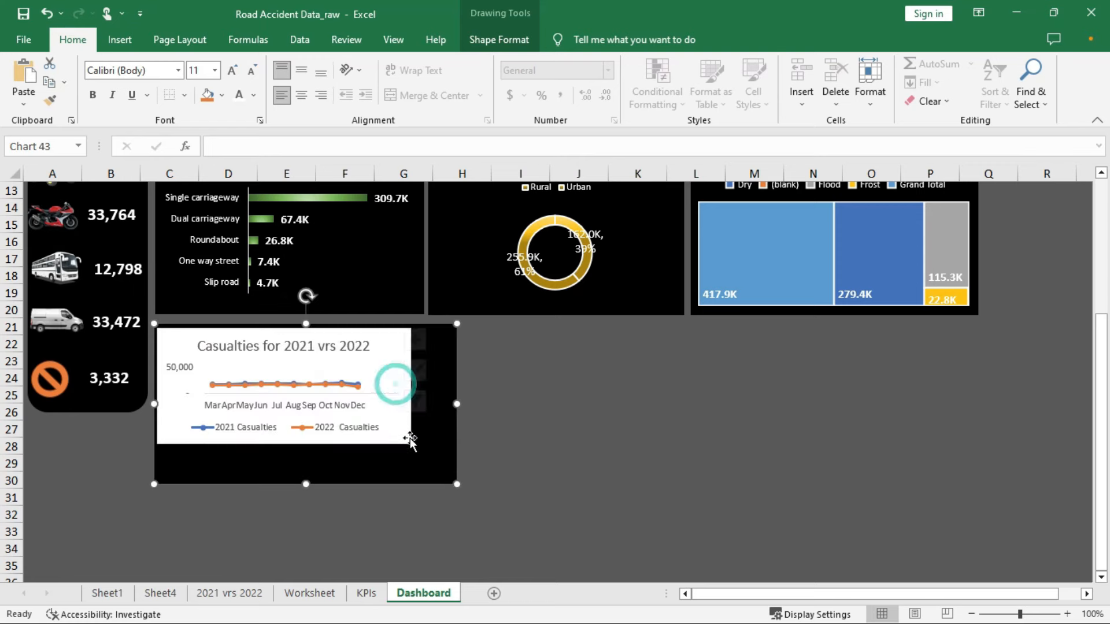
left_click_drag(410, 442, 454, 479)
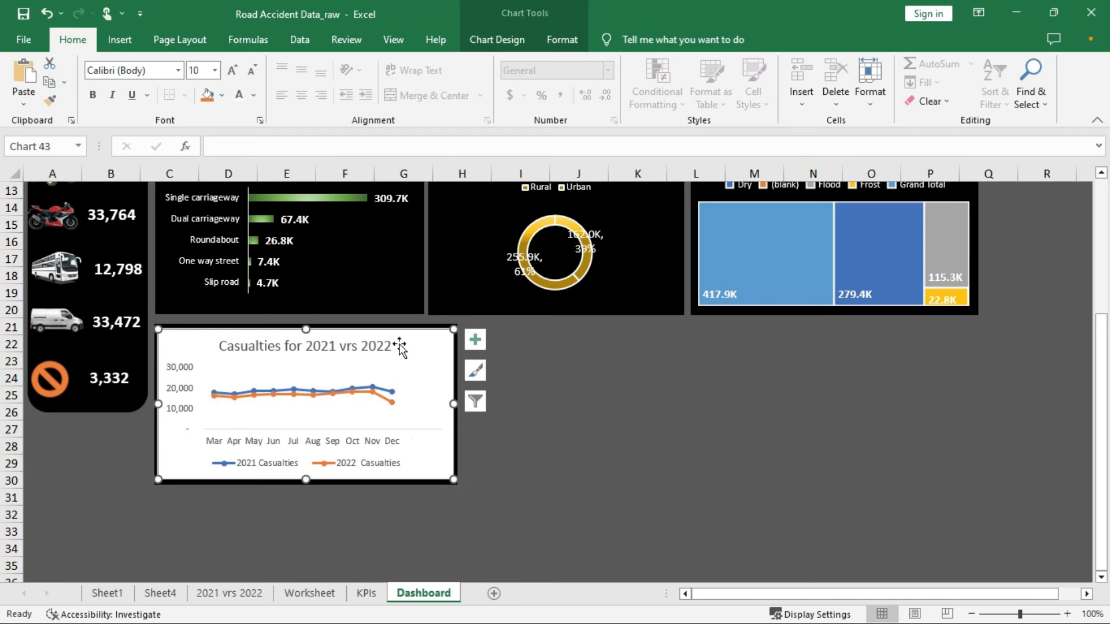
Give the line chart area no fill, no border and white text
right_click(427, 344)
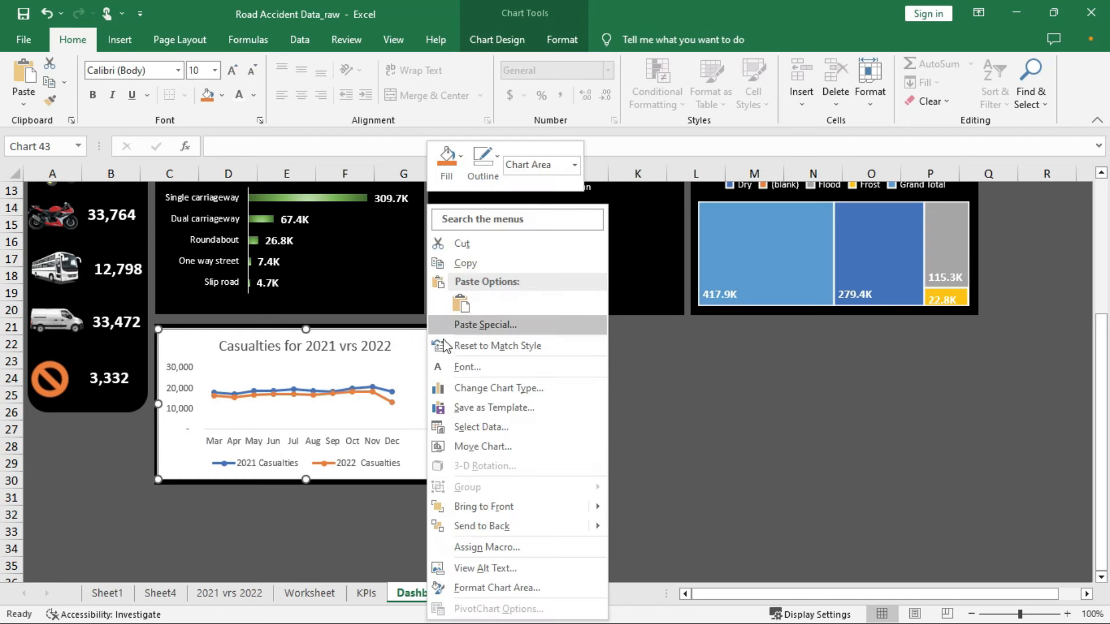
left_click(486, 588)
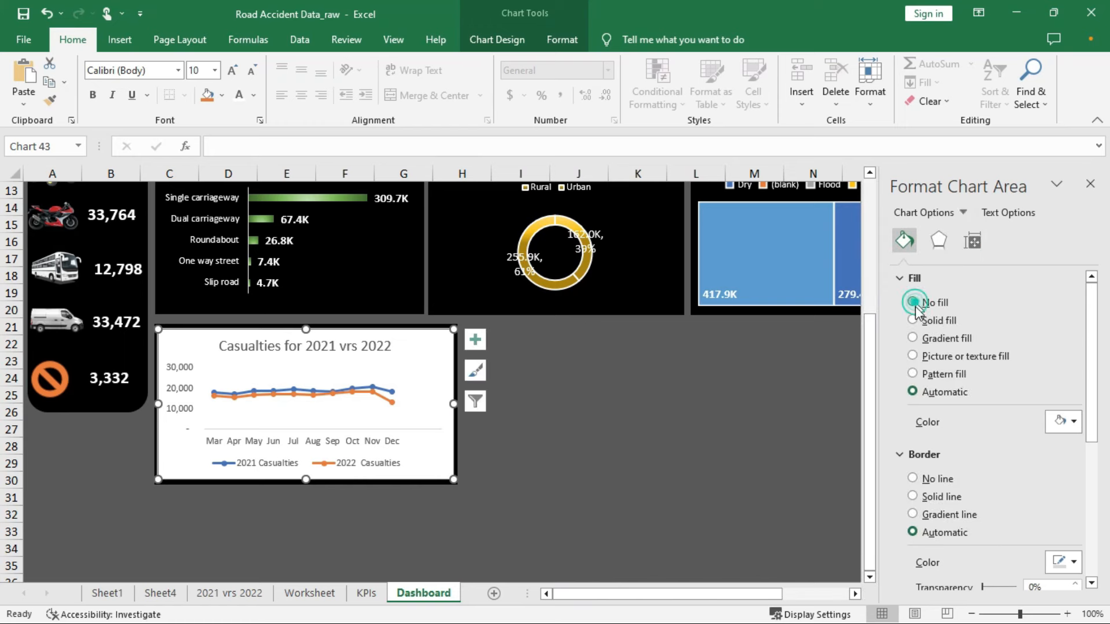
left_click(912, 302)
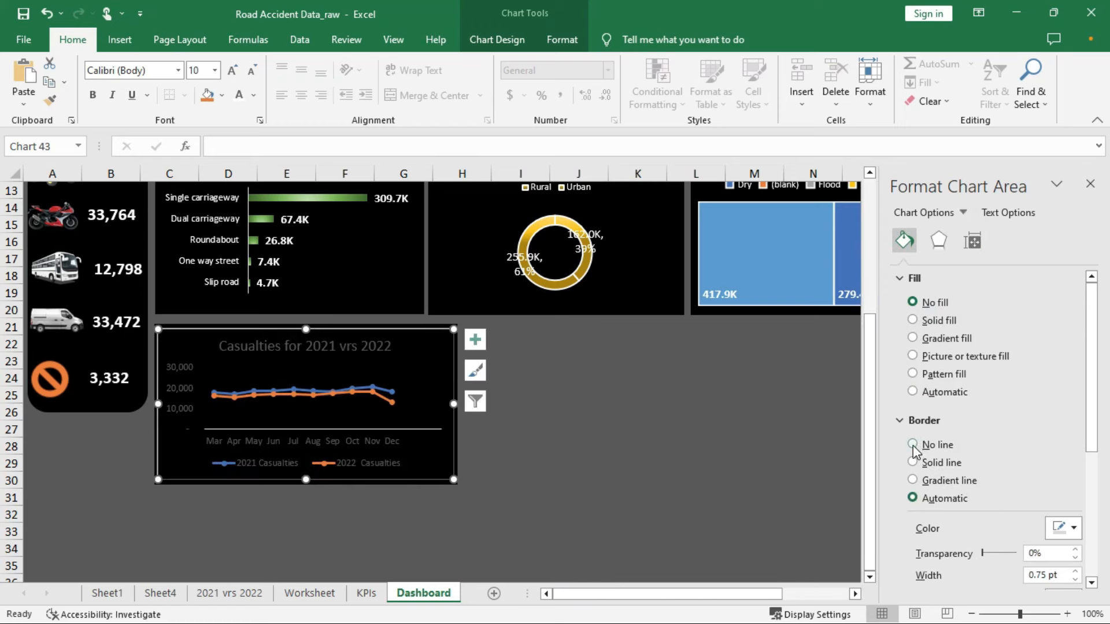
left_click(912, 445)
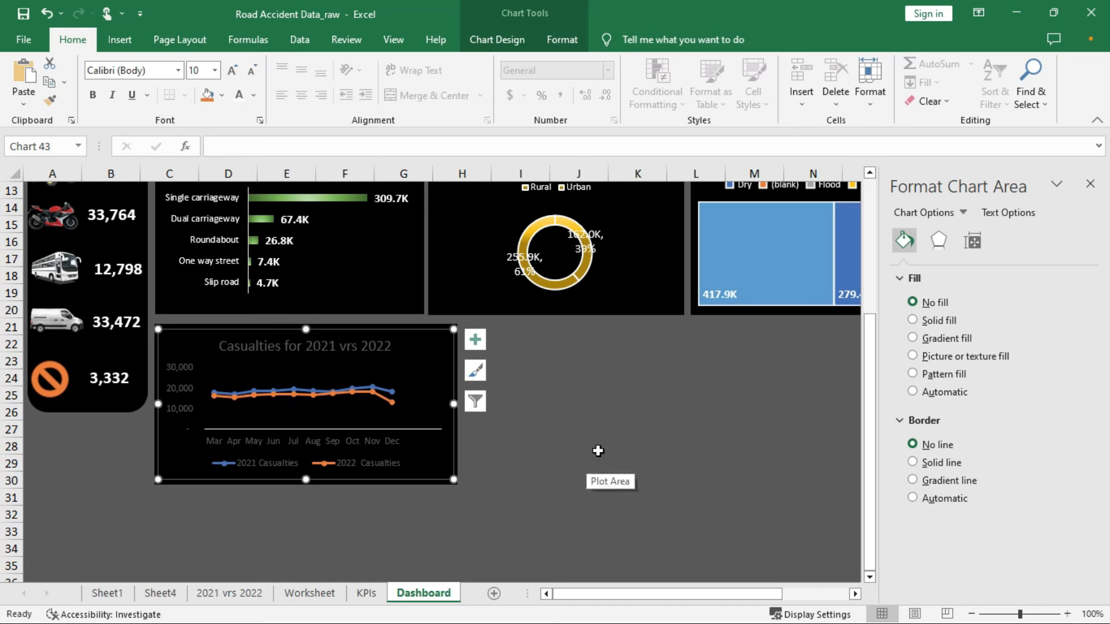
left_click(1008, 213)
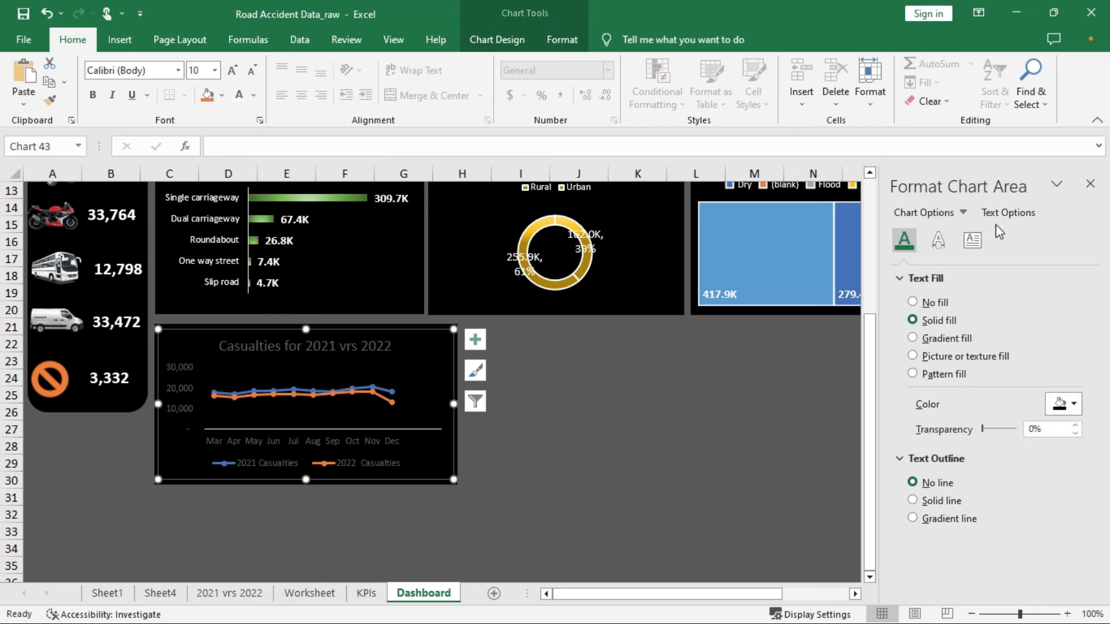
left_click(1081, 409)
left_click(971, 448)
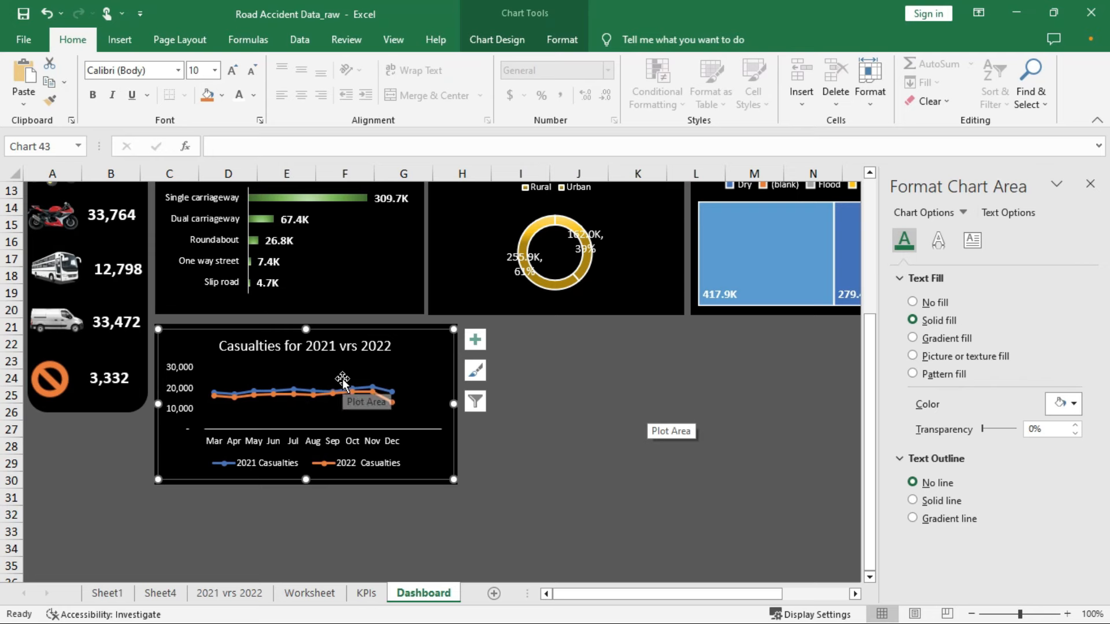
left_click(548, 405)
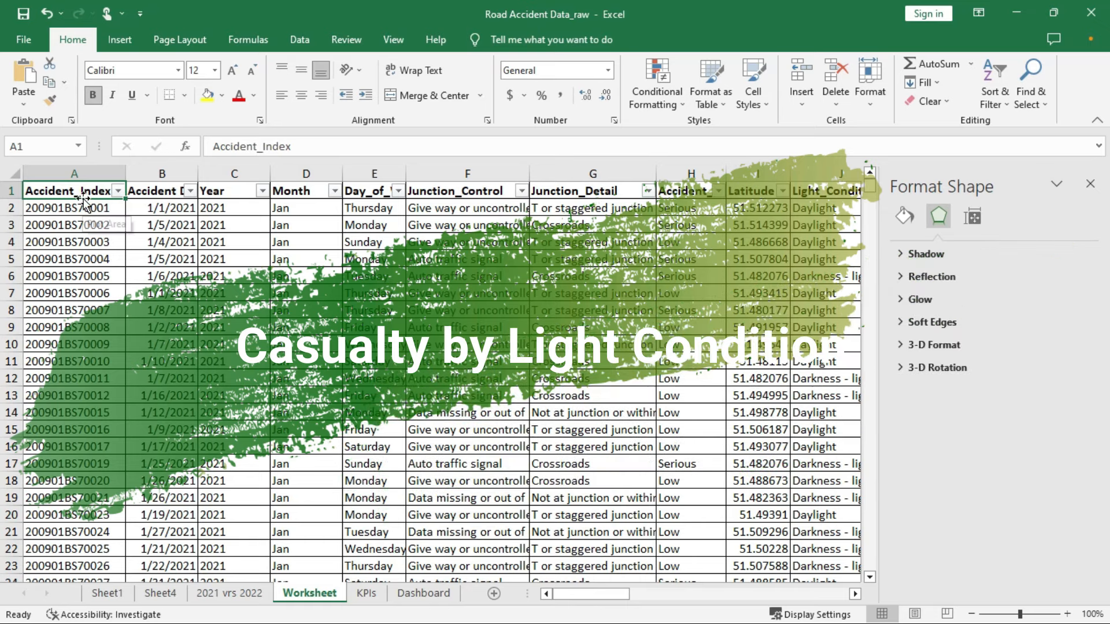
Bring up the Insert ribbon commands
left_click(122, 37)
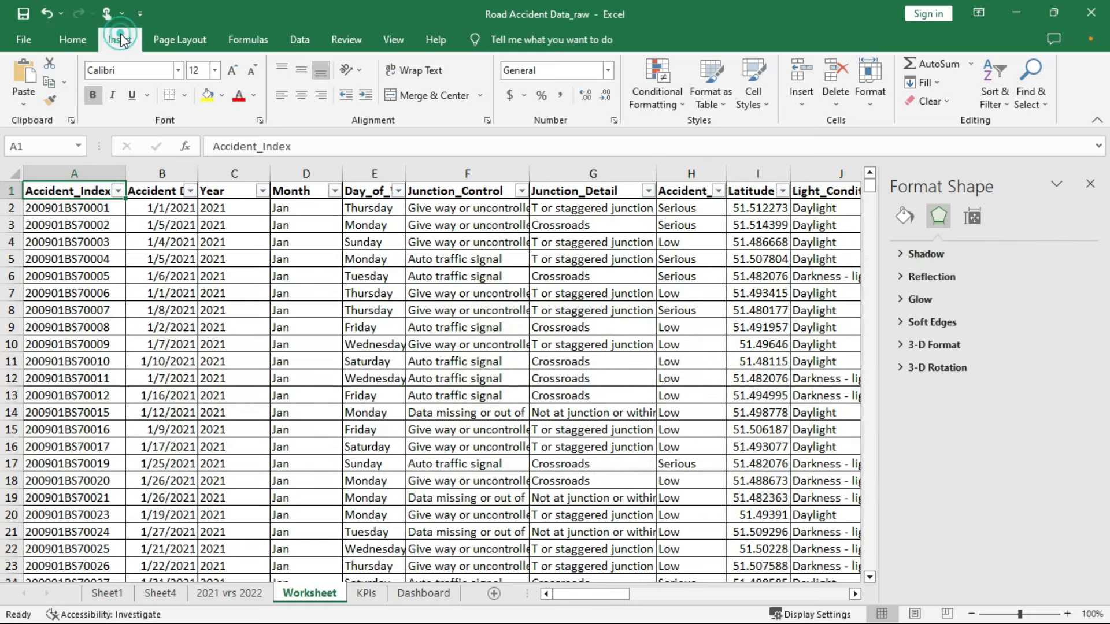
Create an empty PivotTable from the accident data on a new sheet
left_click(27, 68)
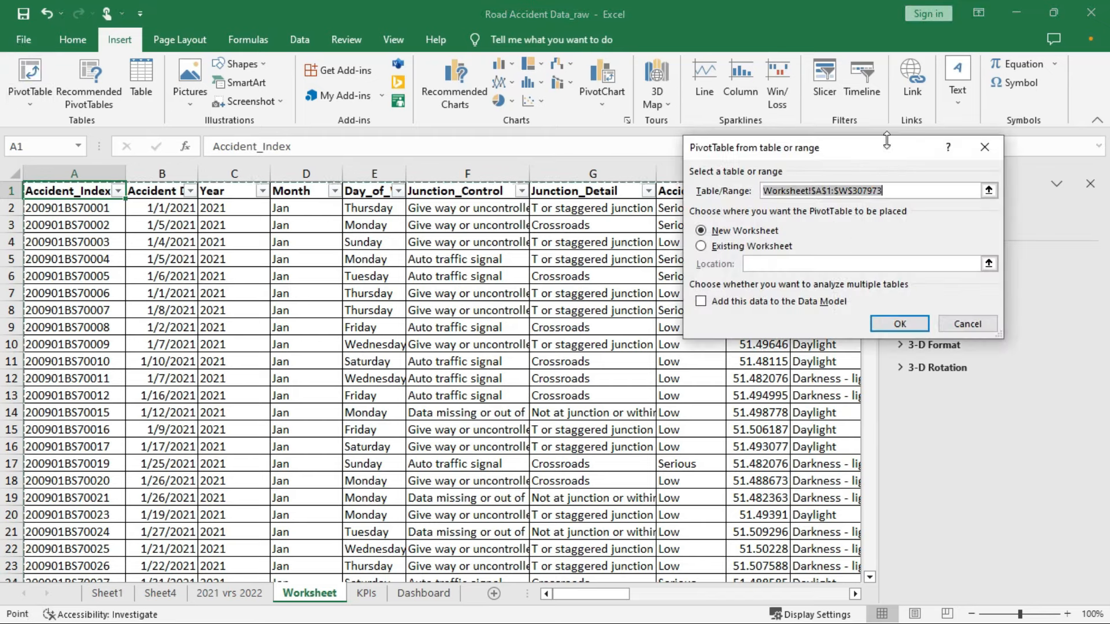
left_click(900, 324)
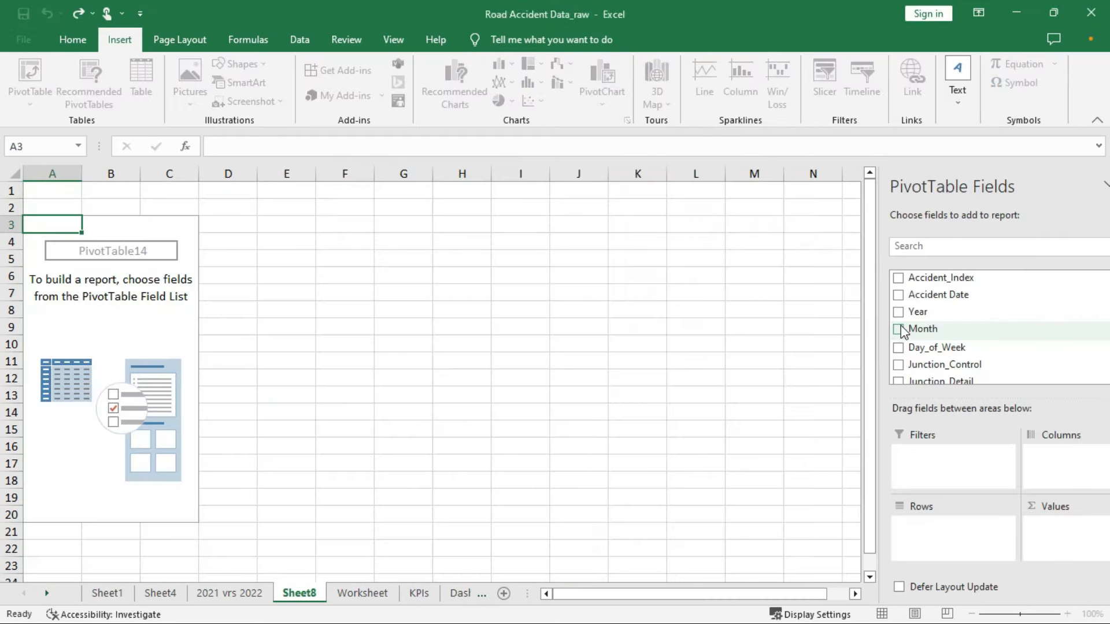
left_click(288, 594)
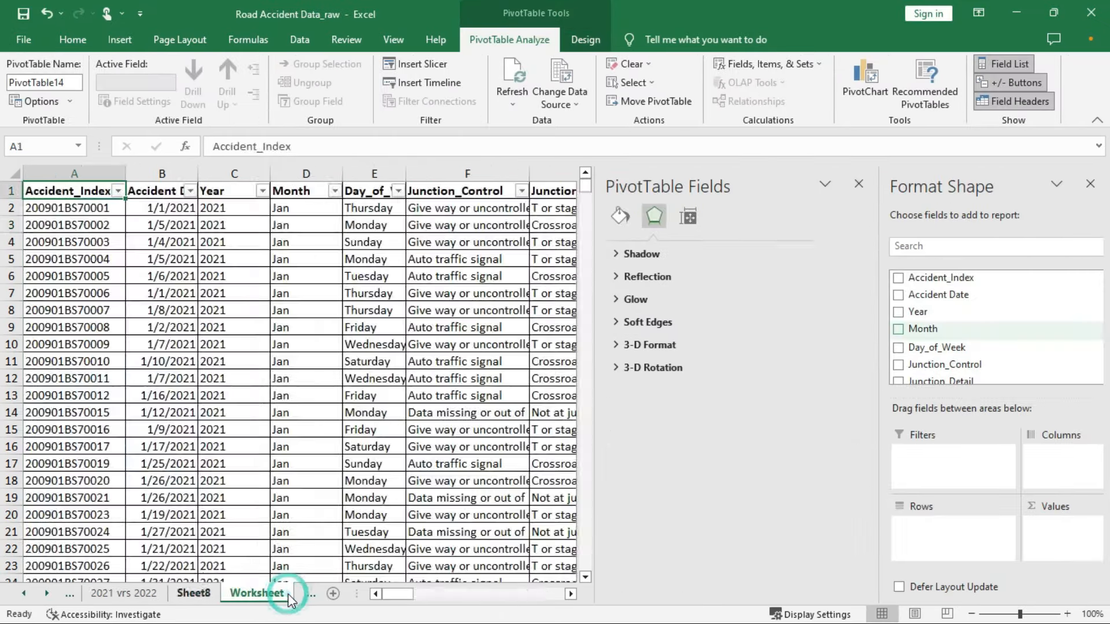
left_click(194, 593)
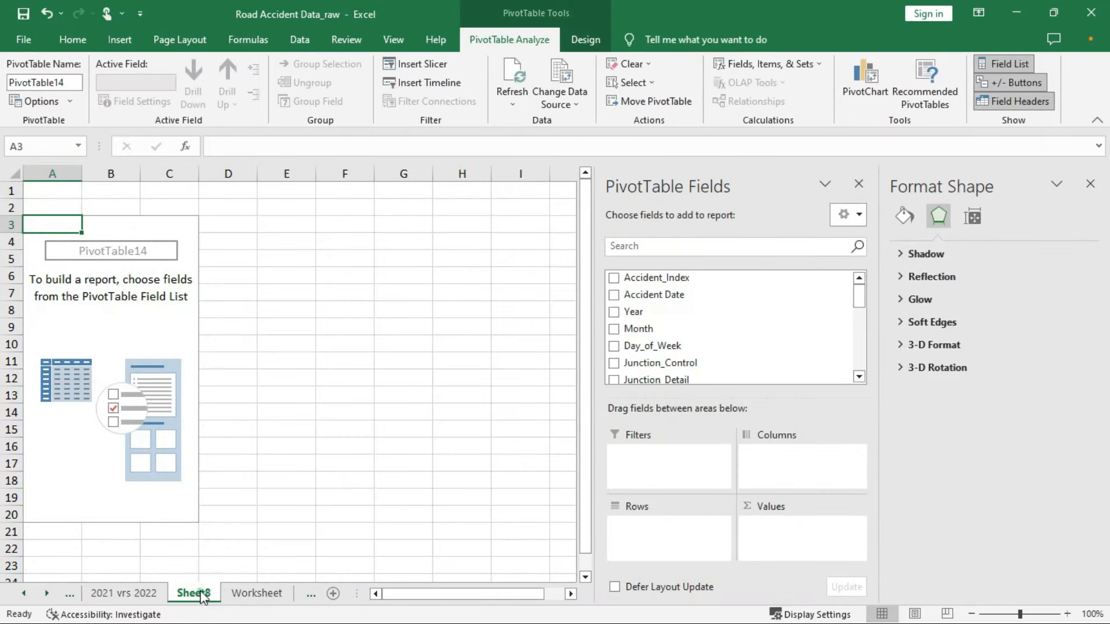
Name the new sheet 'Casualty by light condition' and close the shape formatting pane
type("C")
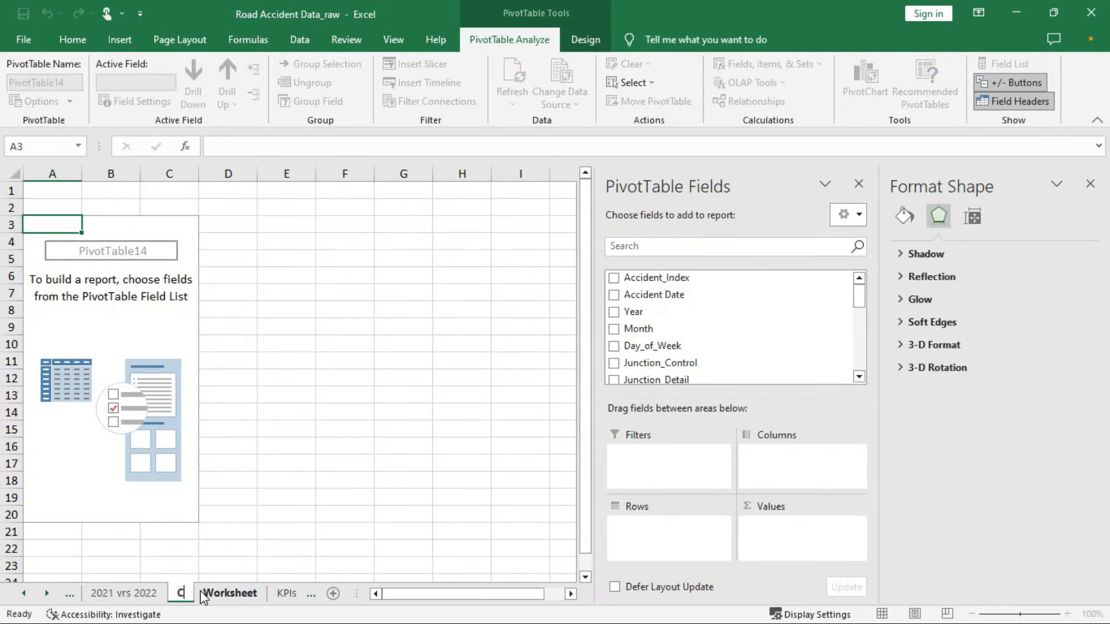
type("asualty b")
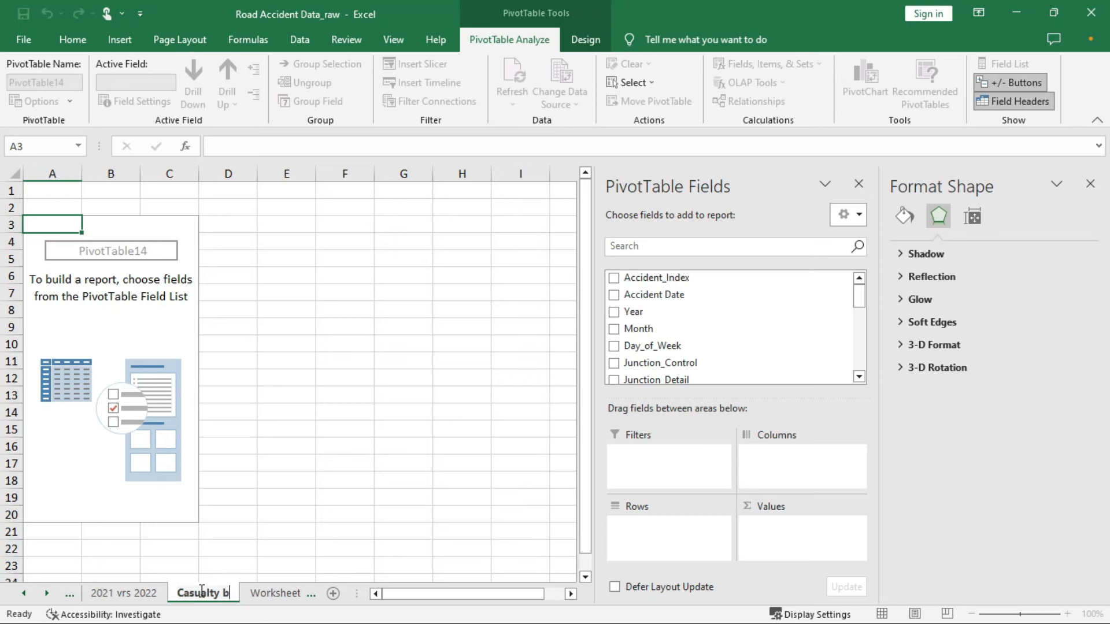
type("y light")
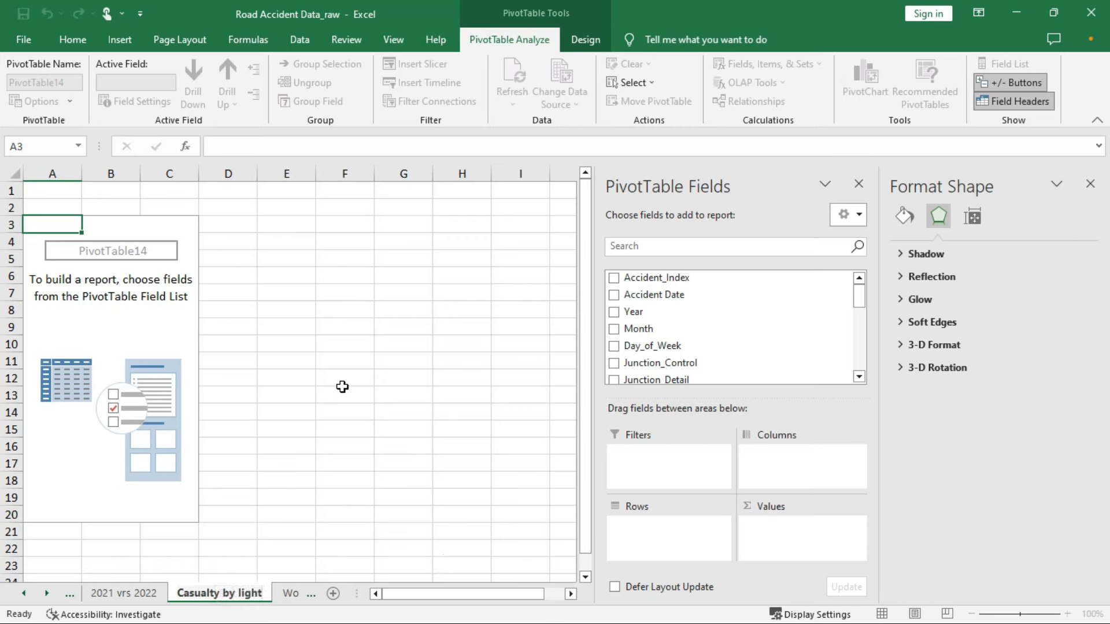
type(" condition")
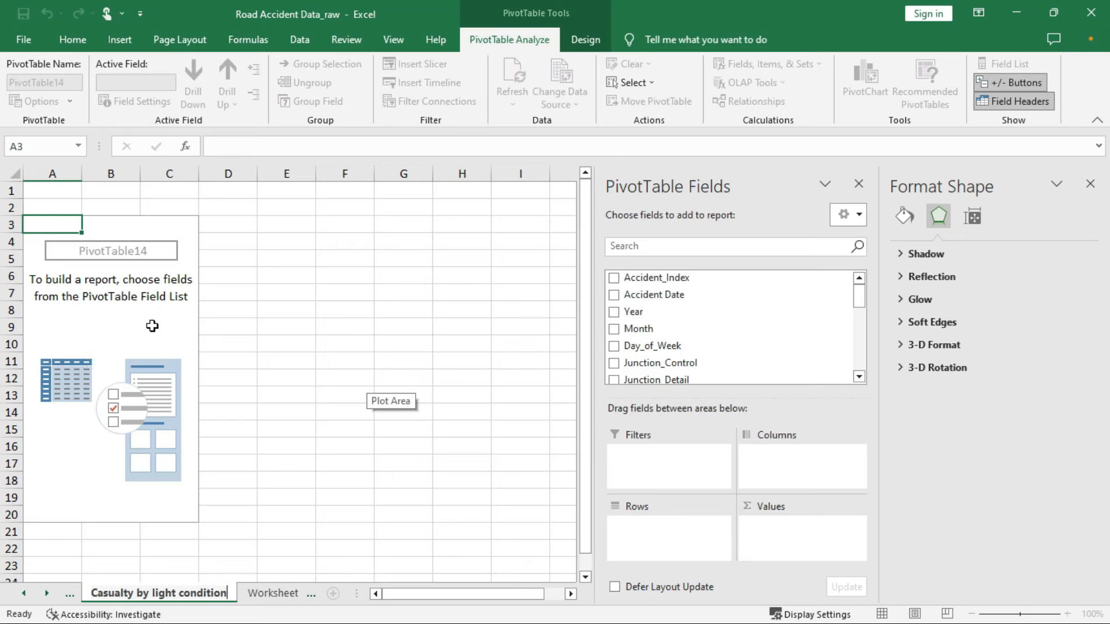
left_click(154, 296)
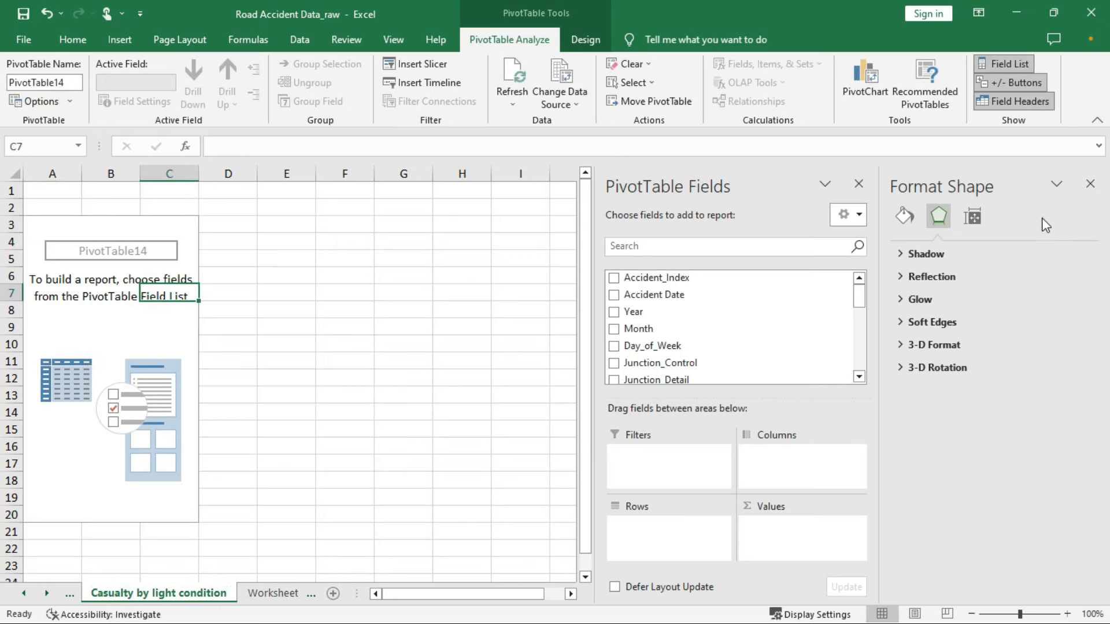
left_click(1089, 184)
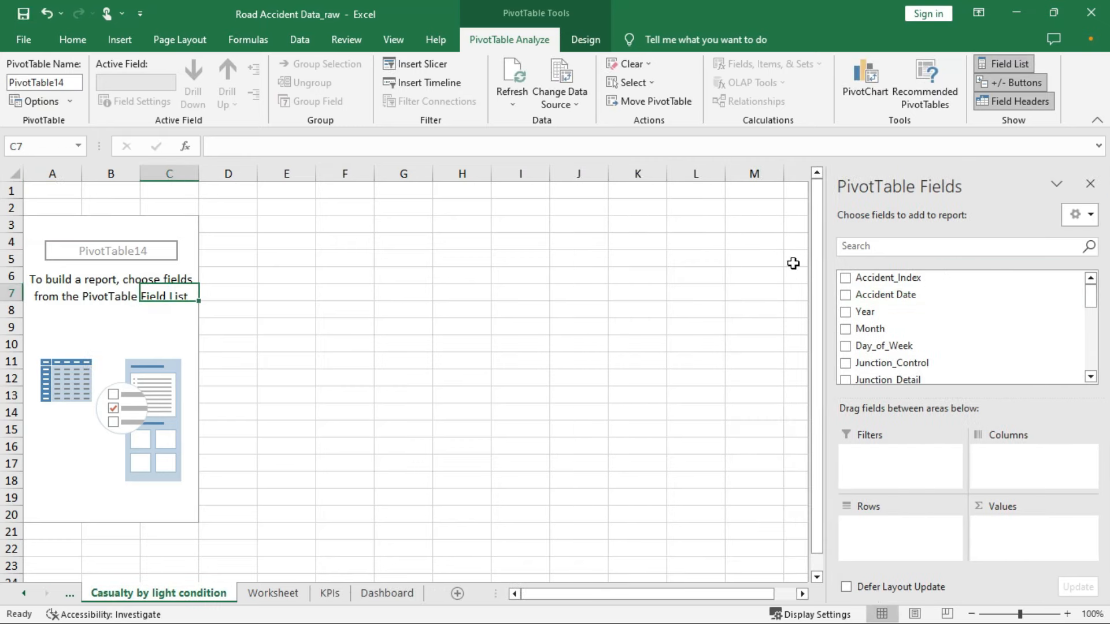
Add Light_Conditions as rows and Number_of_Casualties as summed values
left_click(915, 246)
type("li")
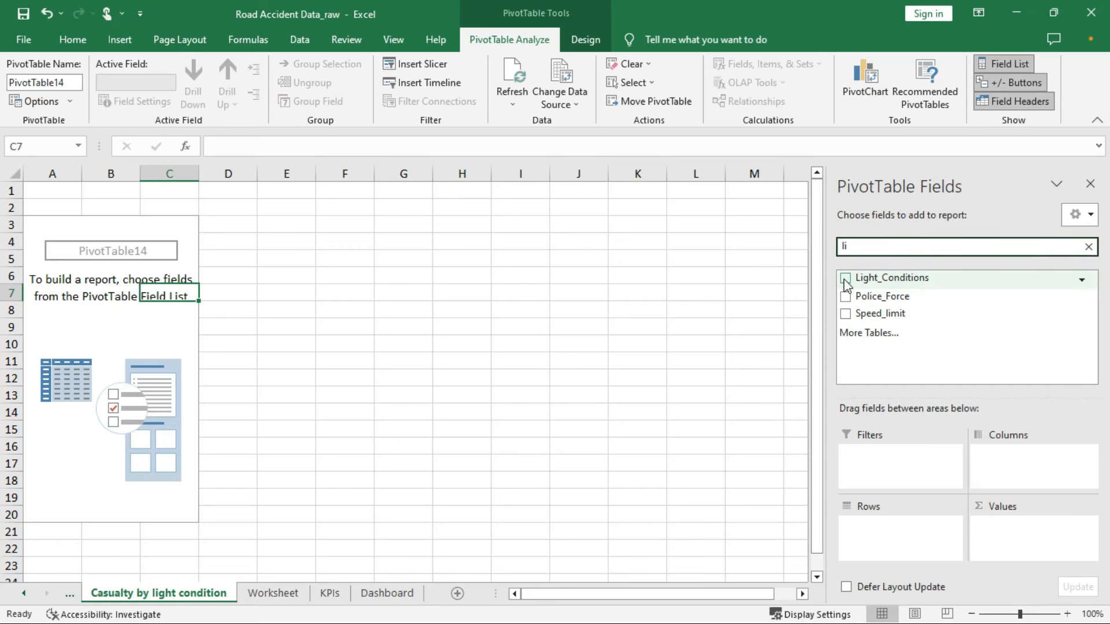
left_click(845, 279)
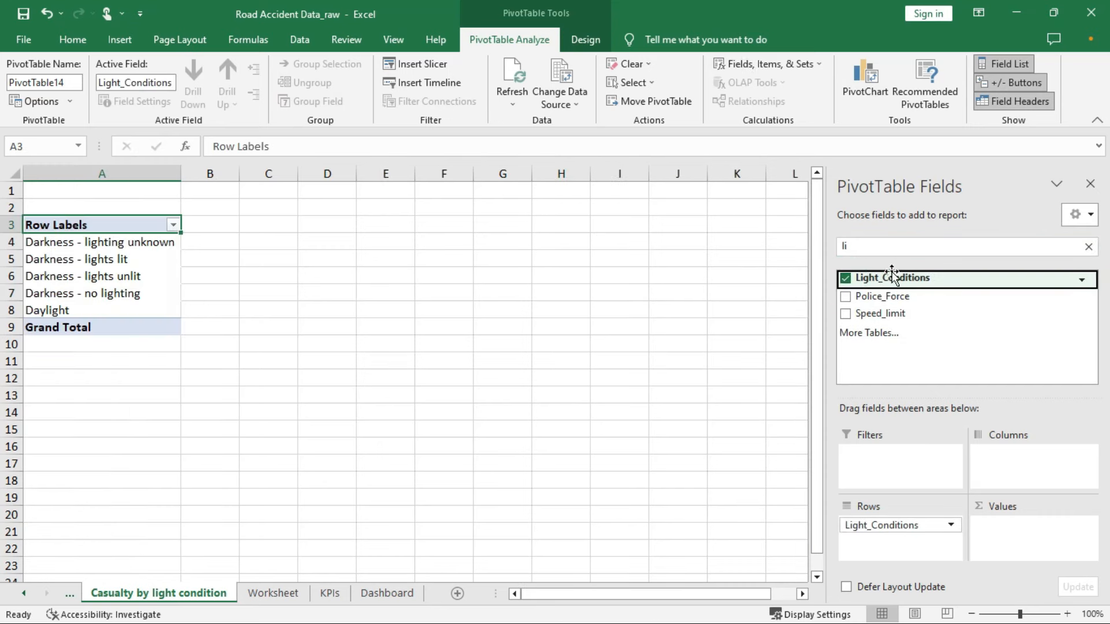
left_click(877, 246)
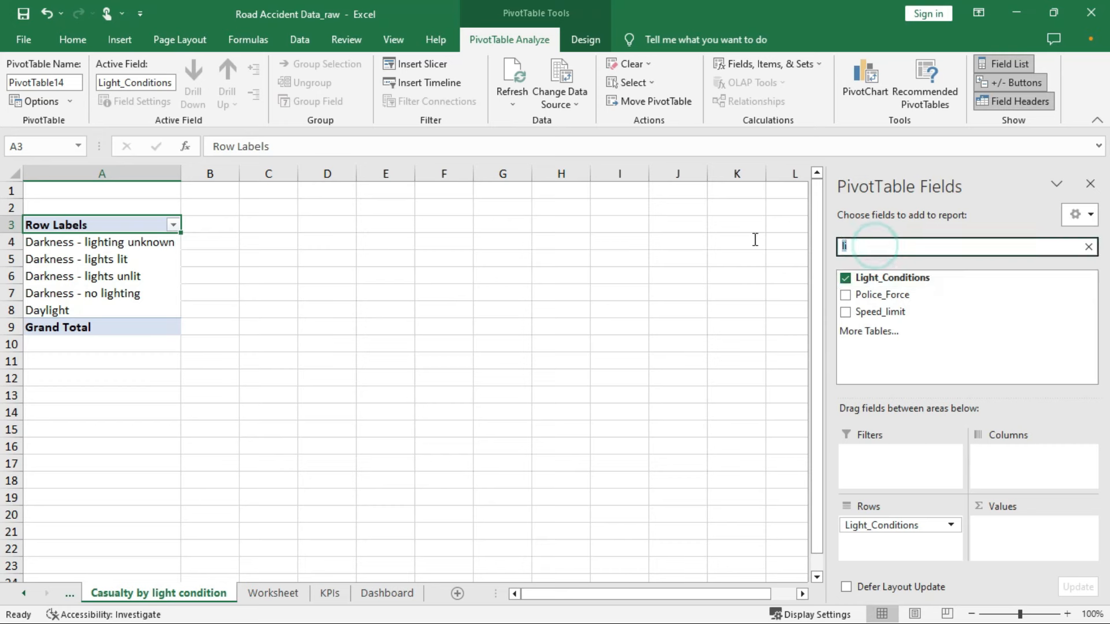
double_click(898, 249)
type("cas")
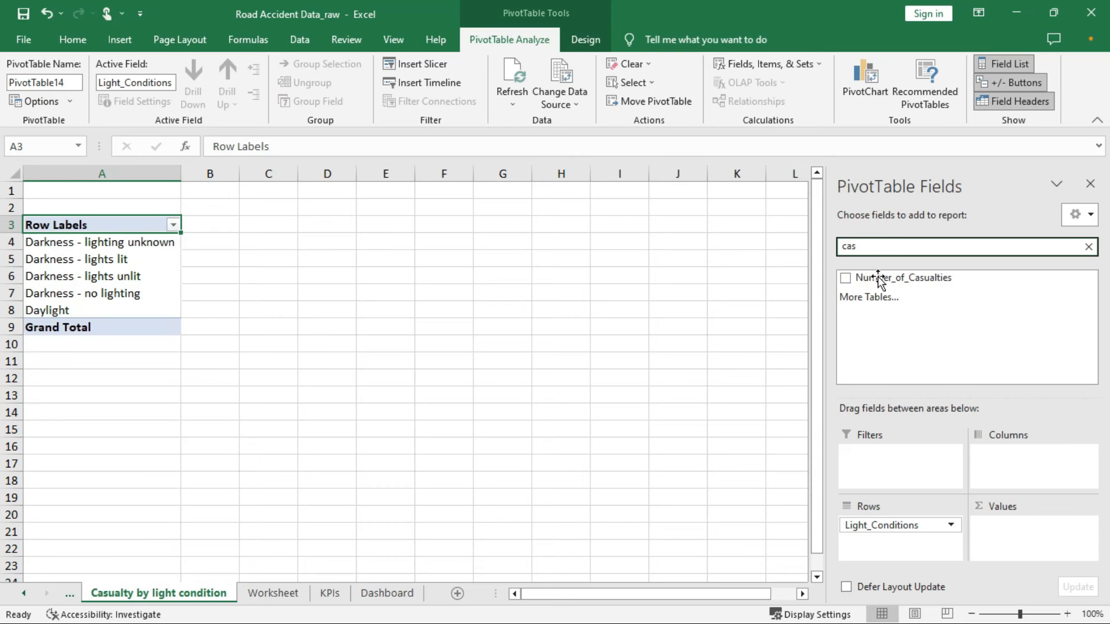
left_click(845, 278)
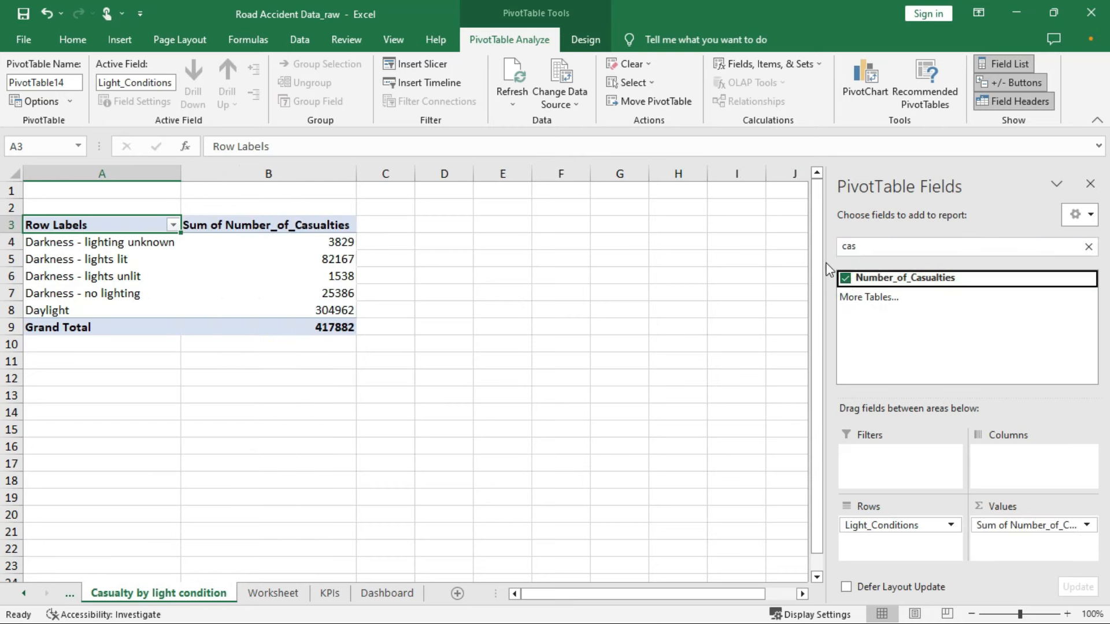
Format the casualty sums and grand total with the custom code 0.0,"K"
left_click_drag(334, 242, 321, 302)
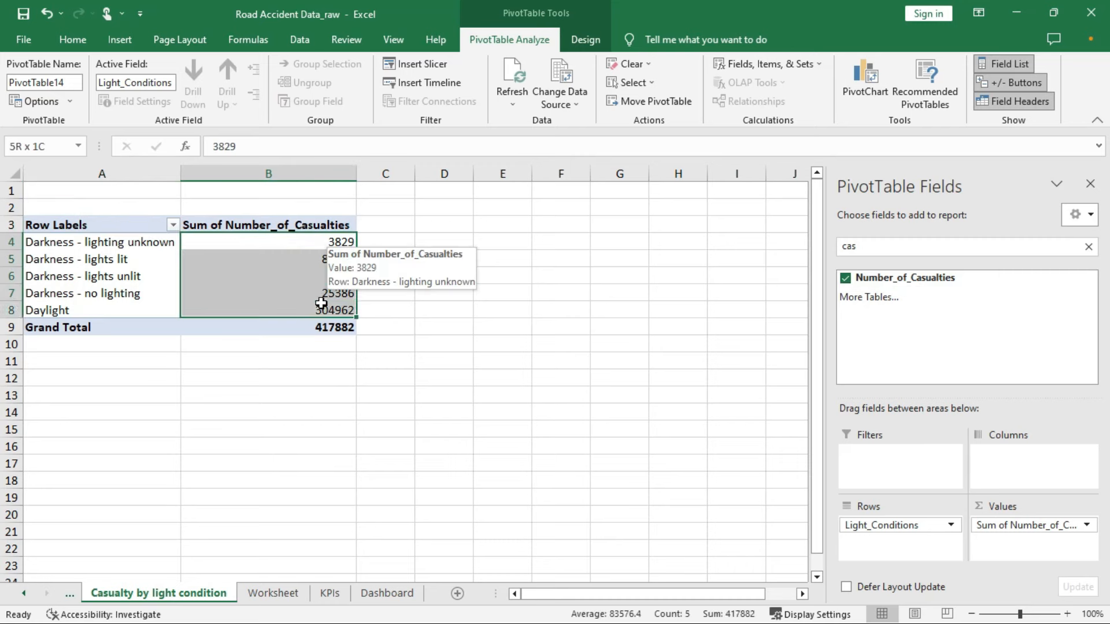
right_click(321, 303)
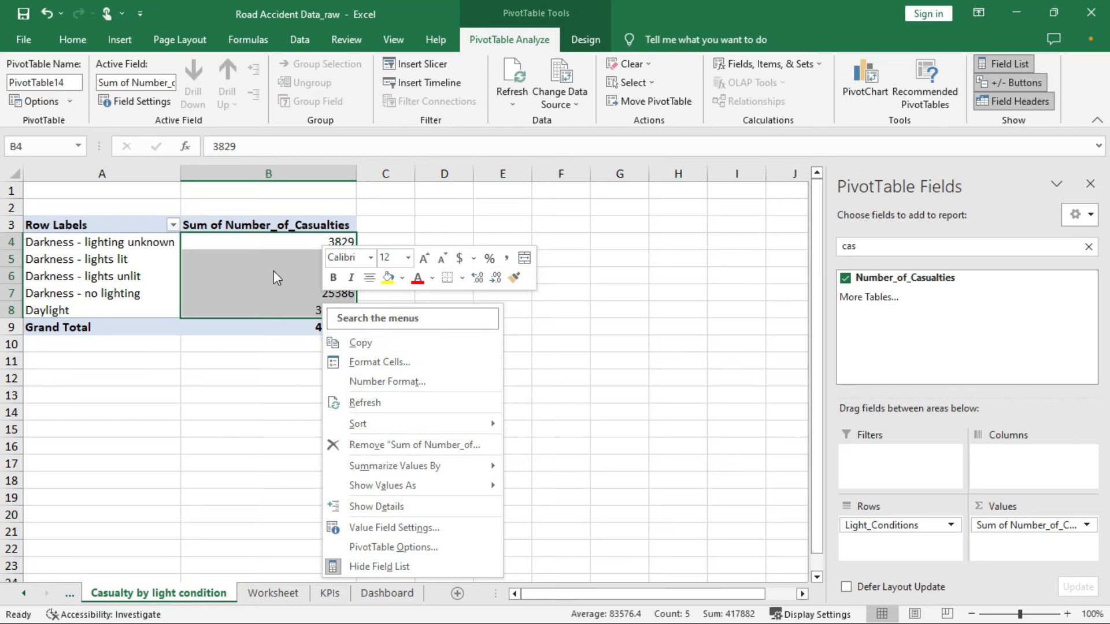
key("Escape")
left_click(289, 242)
left_click_drag(286, 241, 292, 327)
right_click(290, 301)
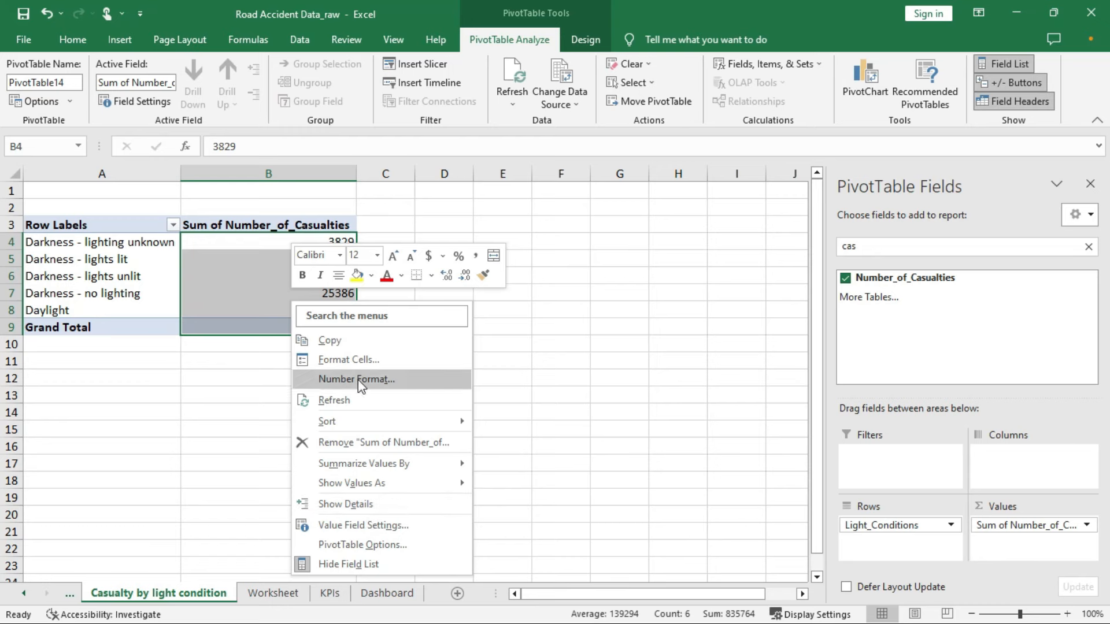
left_click(362, 361)
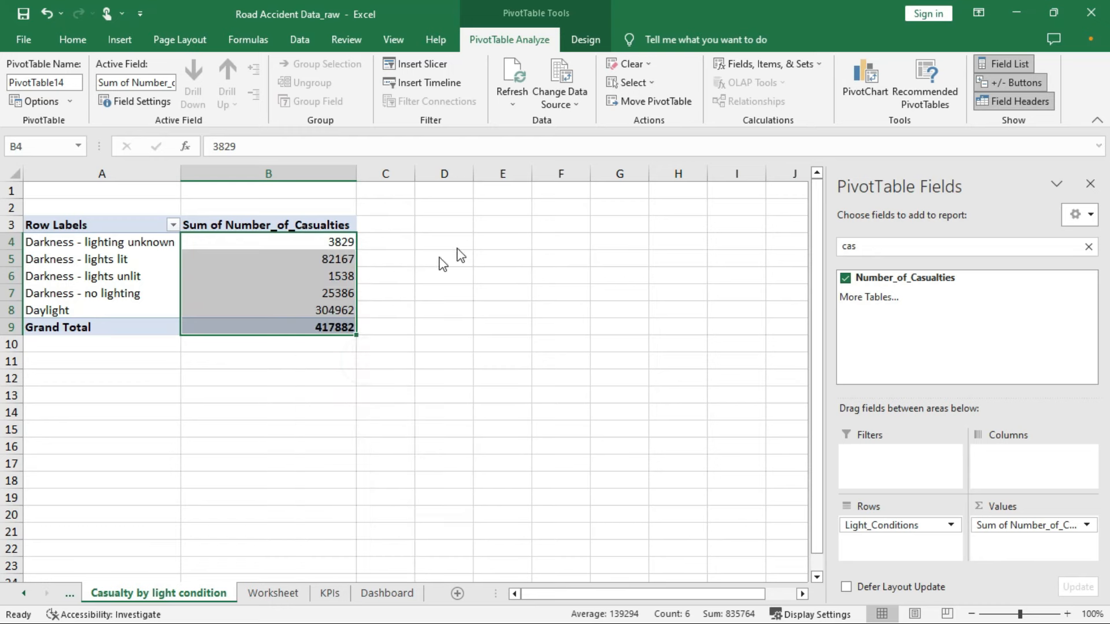
left_click(191, 346)
left_click_drag(319, 277, 271, 280)
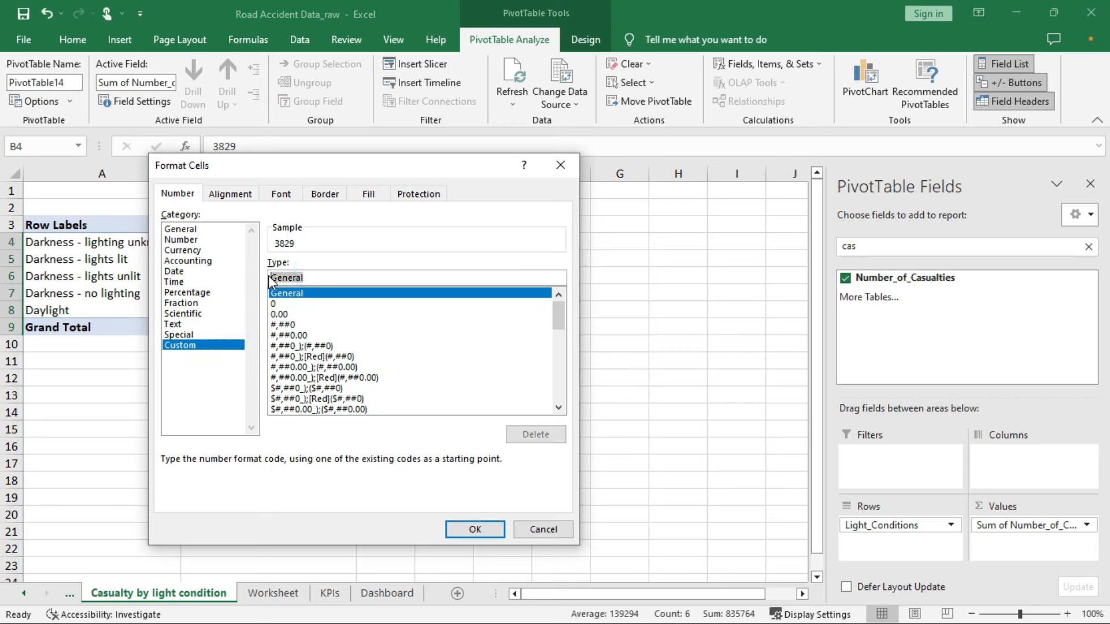
type("0")
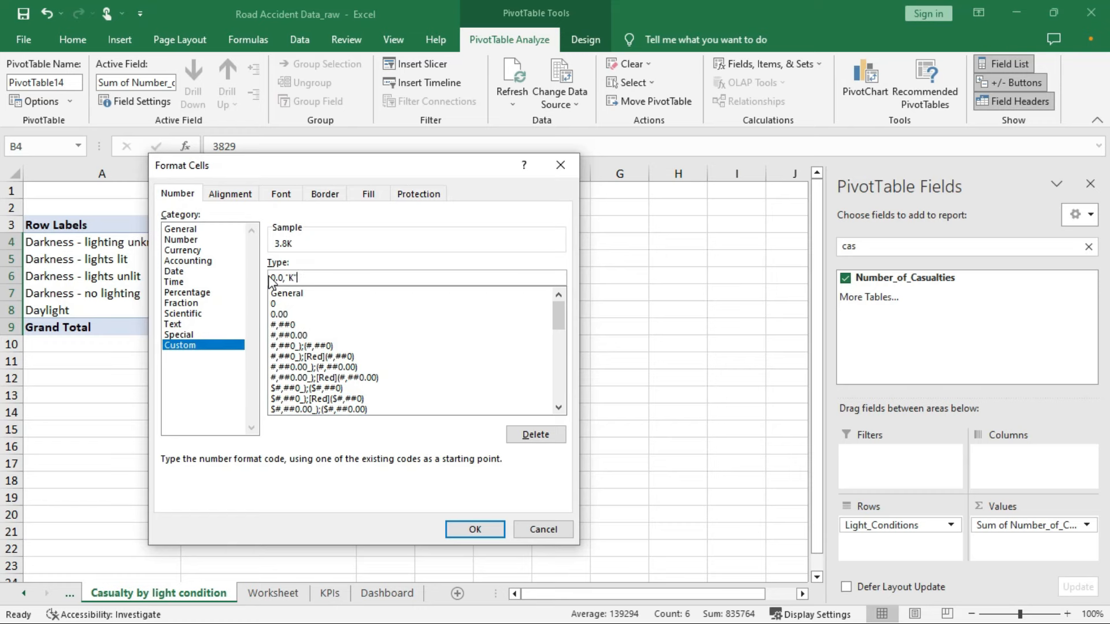
type(".0,\"K\"")
key("Return")
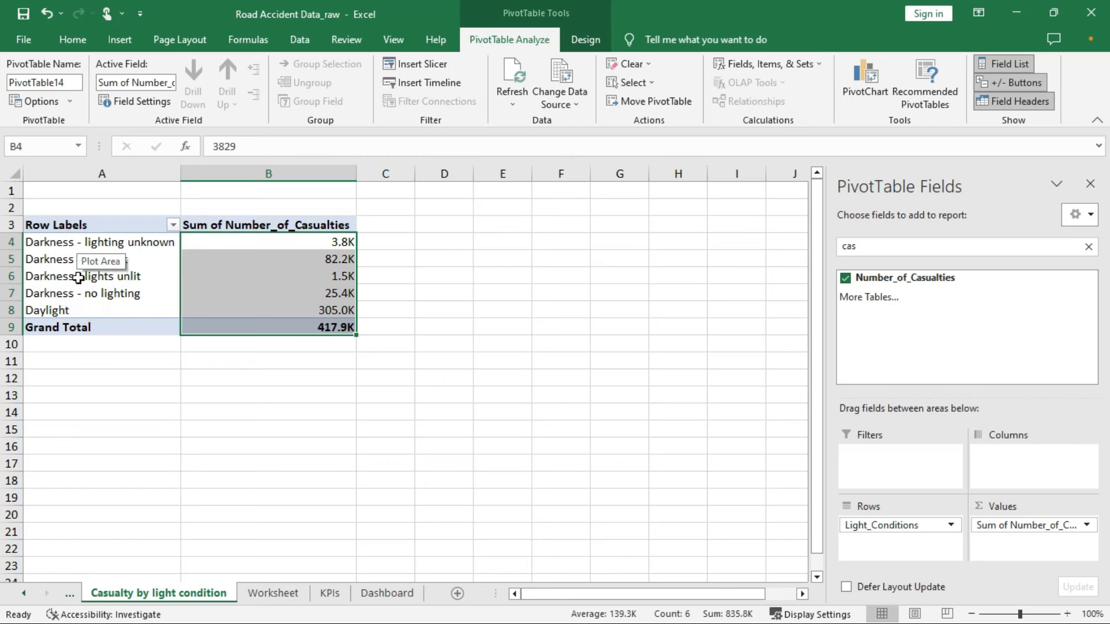
Start a new Light_Conditions calculated item named Darkness
left_click(59, 242)
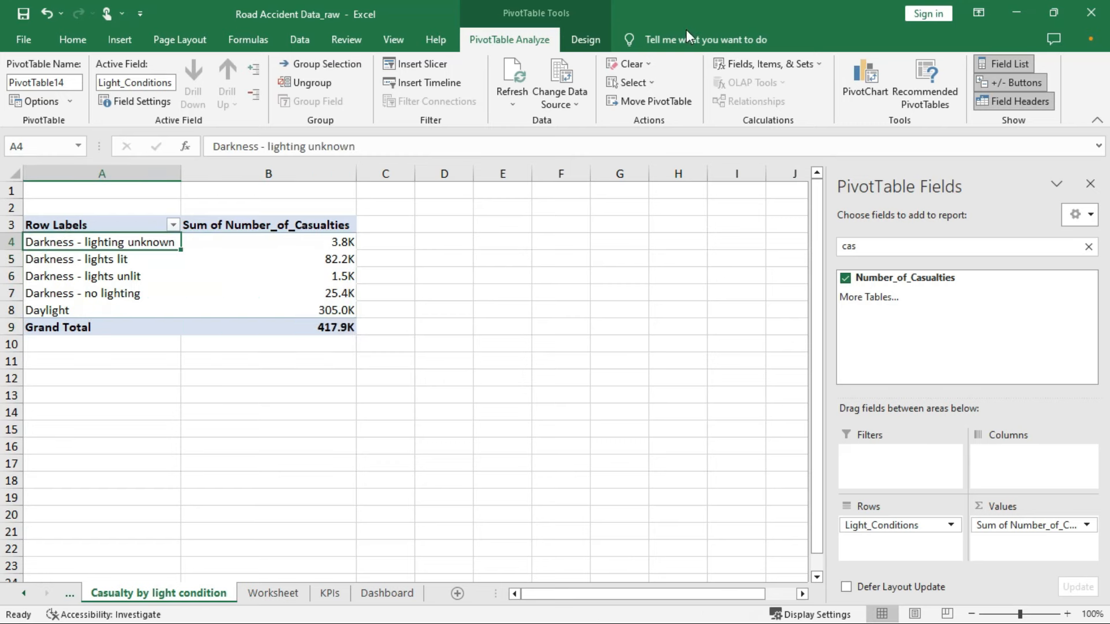
left_click(764, 64)
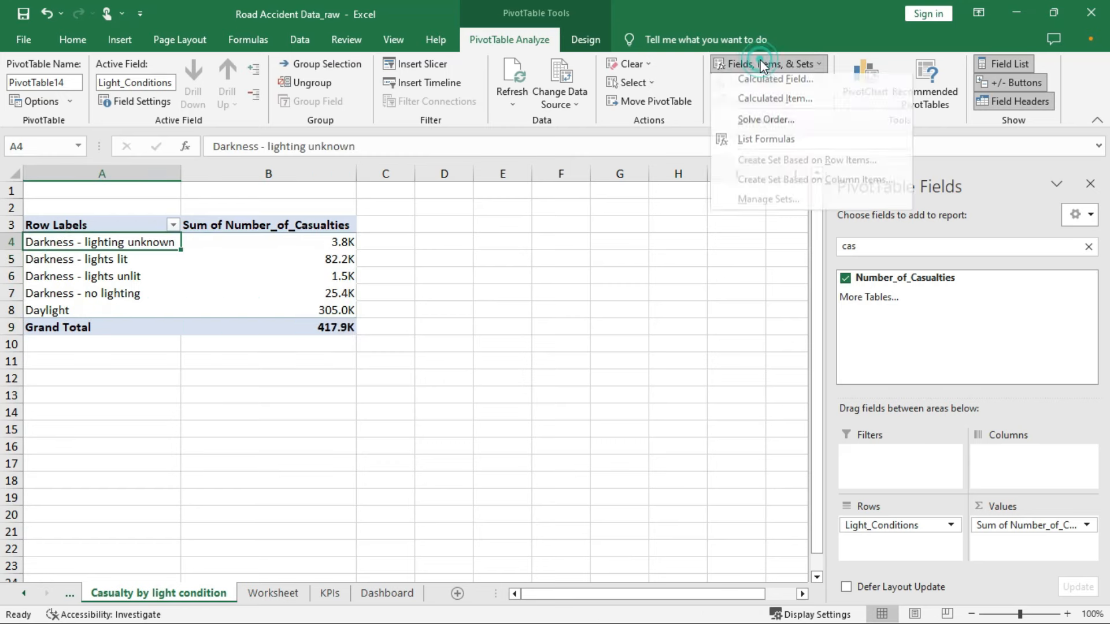
left_click(772, 104)
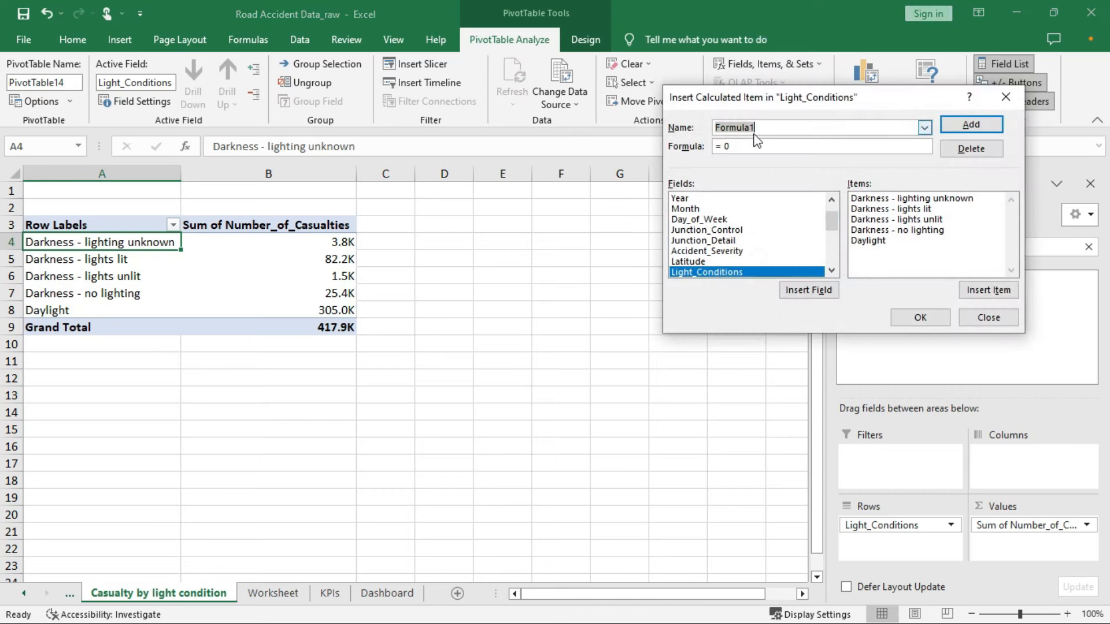
type("Darkness")
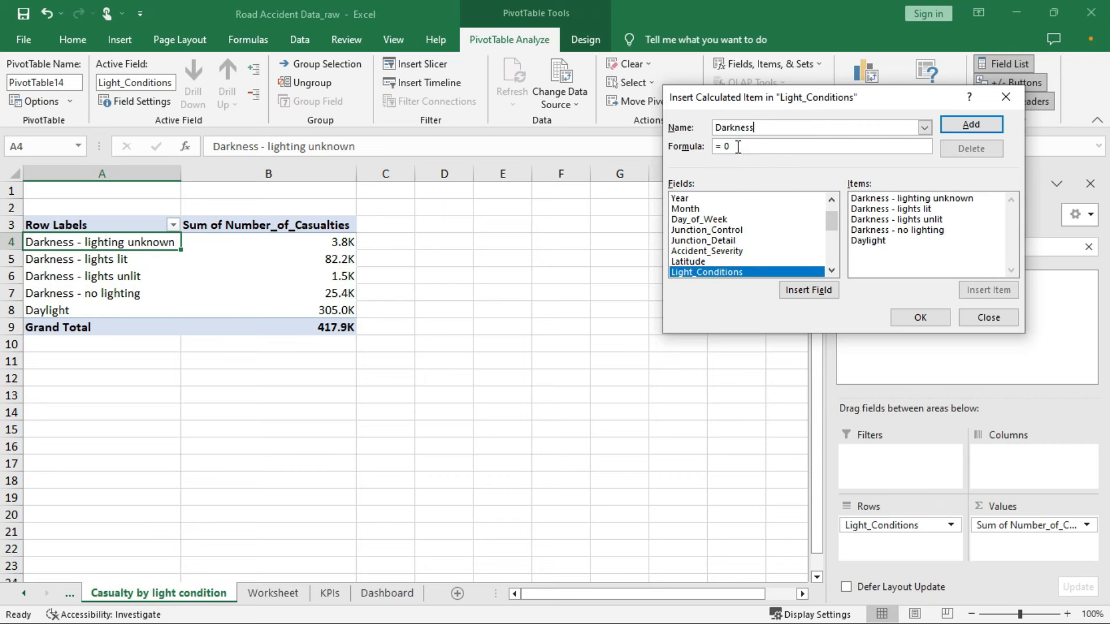
Sum the four Darkness lighting items in its formula and create the item
left_click(889, 199)
double_click(888, 200)
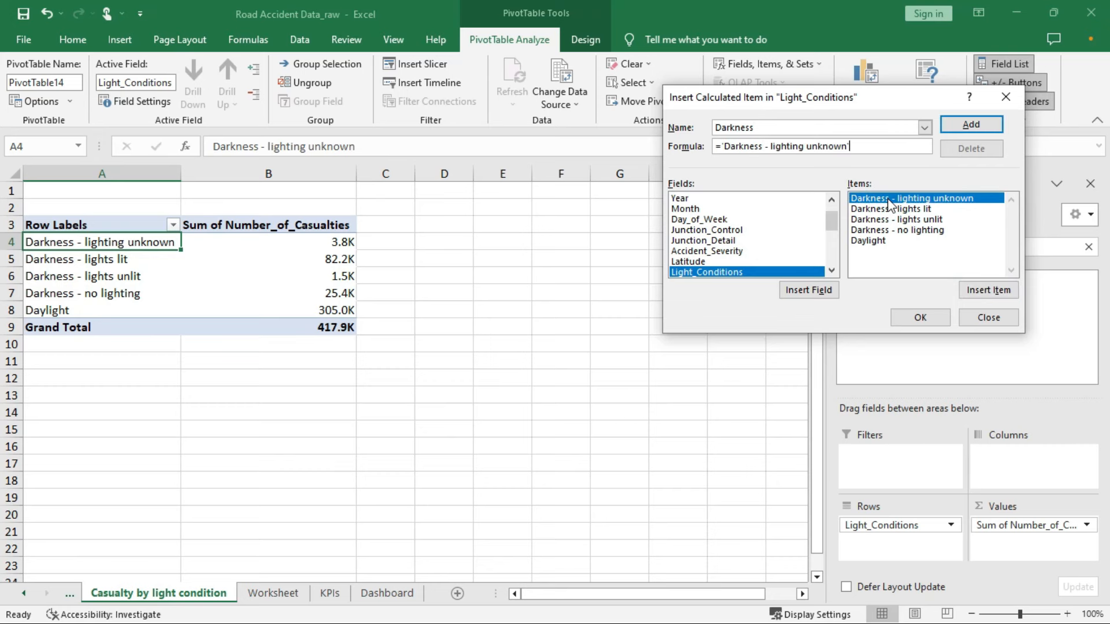
type("+")
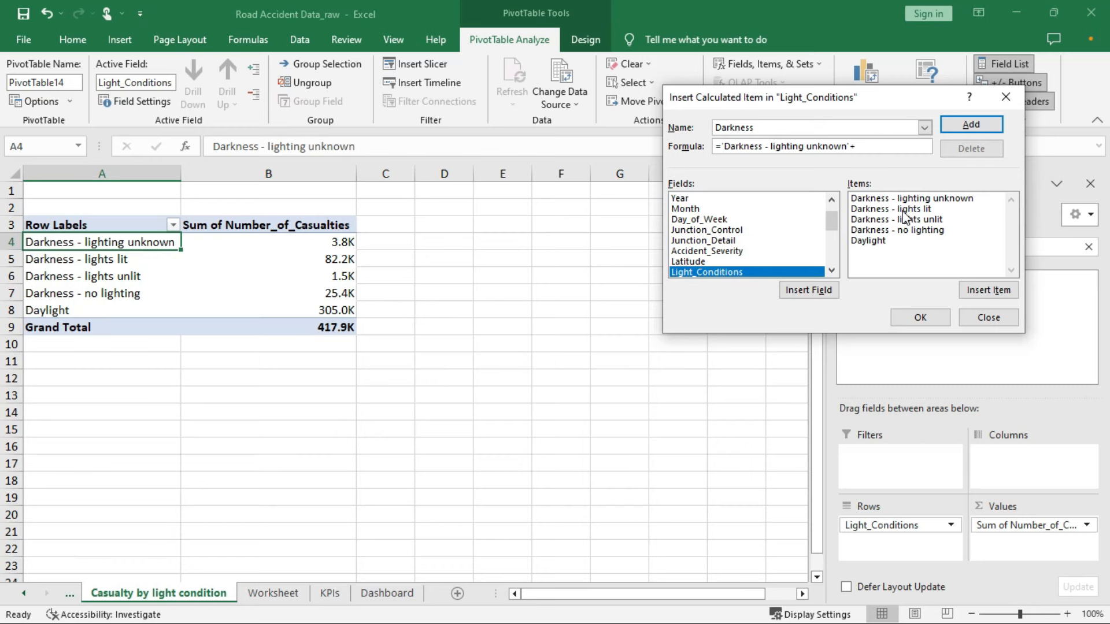
left_click(905, 208)
double_click(906, 208)
type("+")
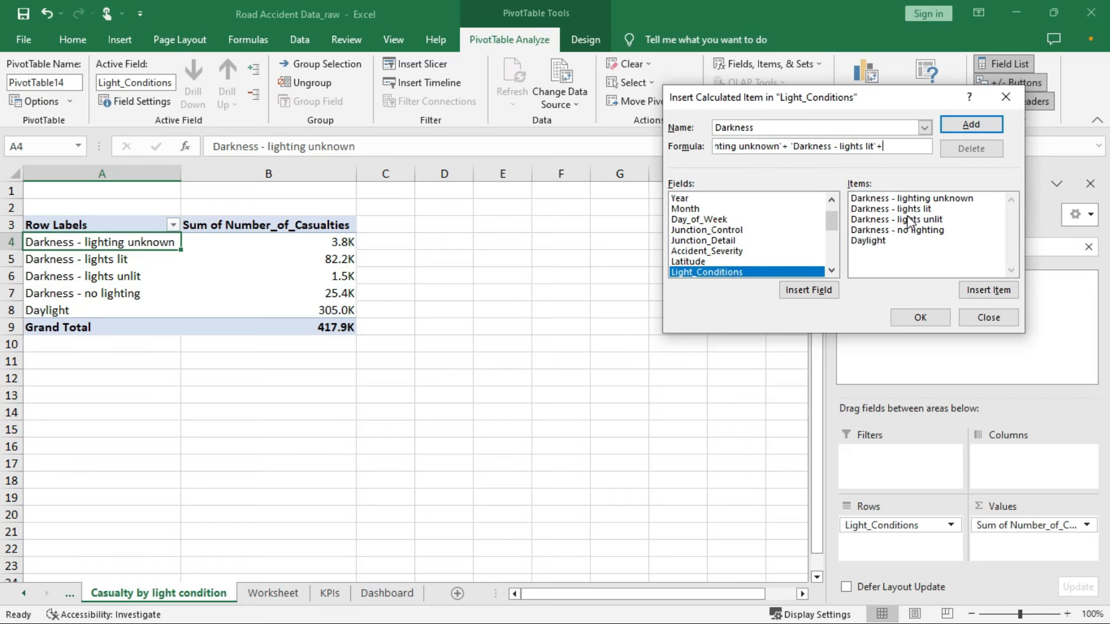
left_click(909, 217)
double_click(909, 218)
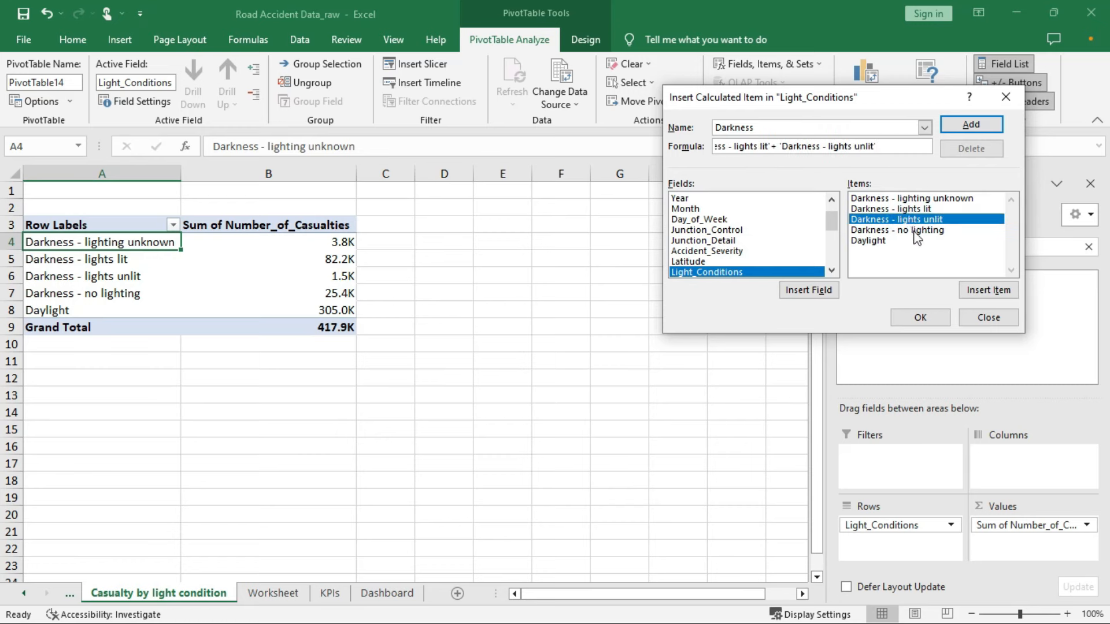
type("+")
double_click(912, 230)
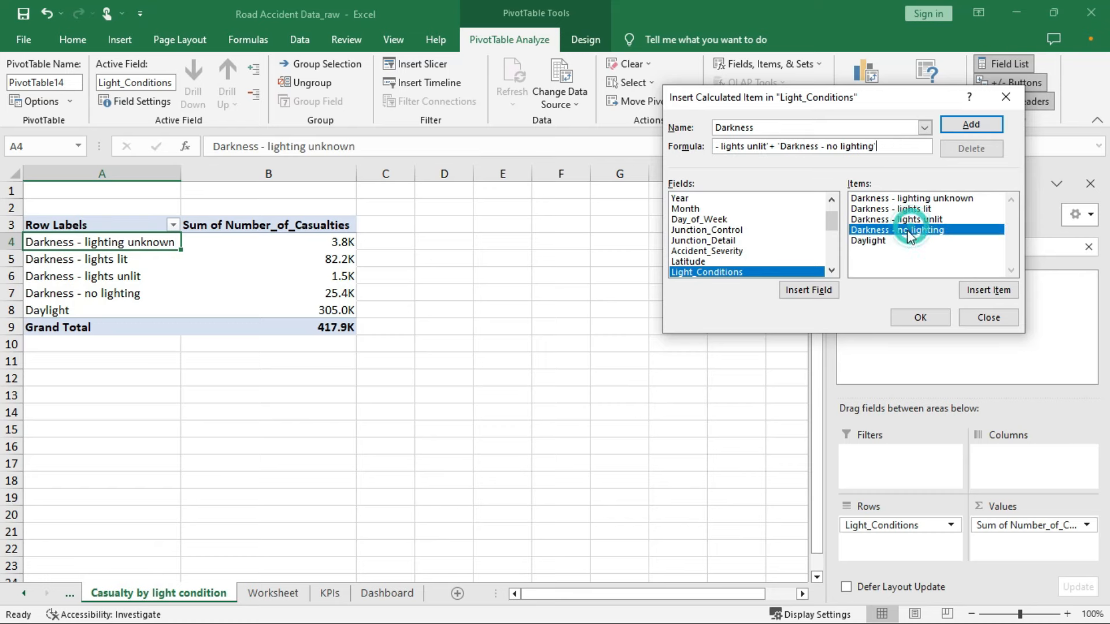
left_click(916, 316)
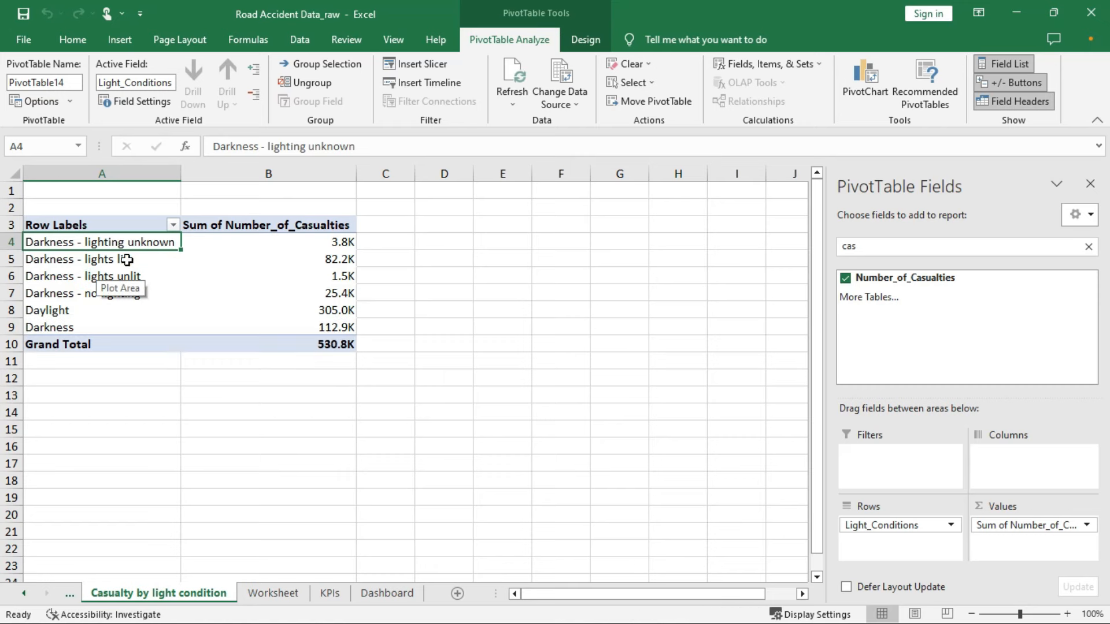
Filter out the four individual Darkness rows, keeping only Daylight and Darkness
left_click(173, 225)
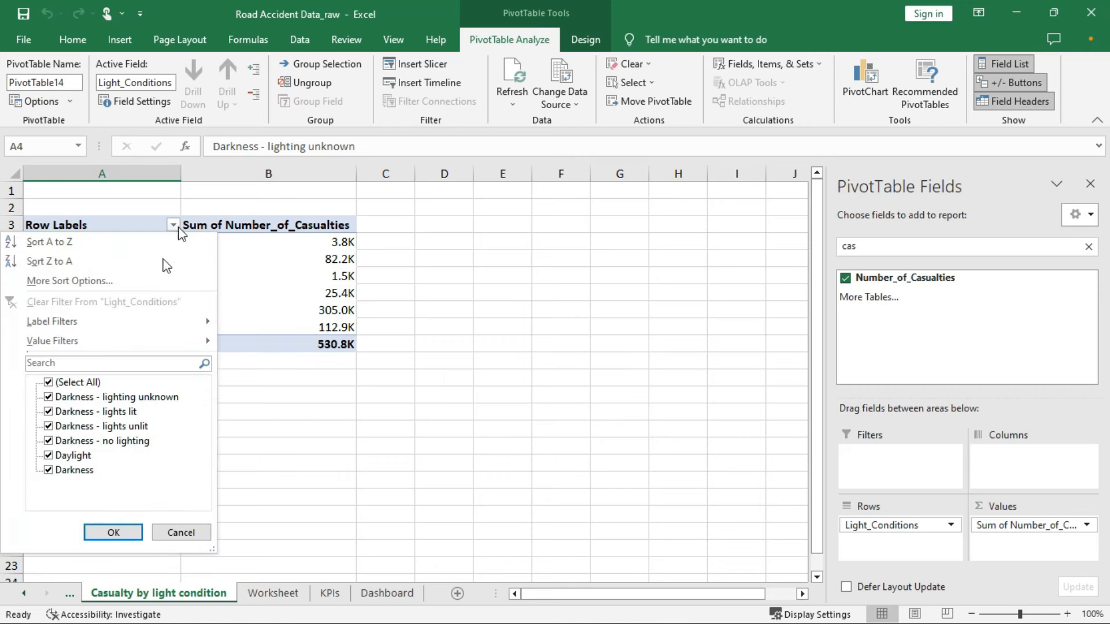
left_click(49, 397)
left_click(49, 411)
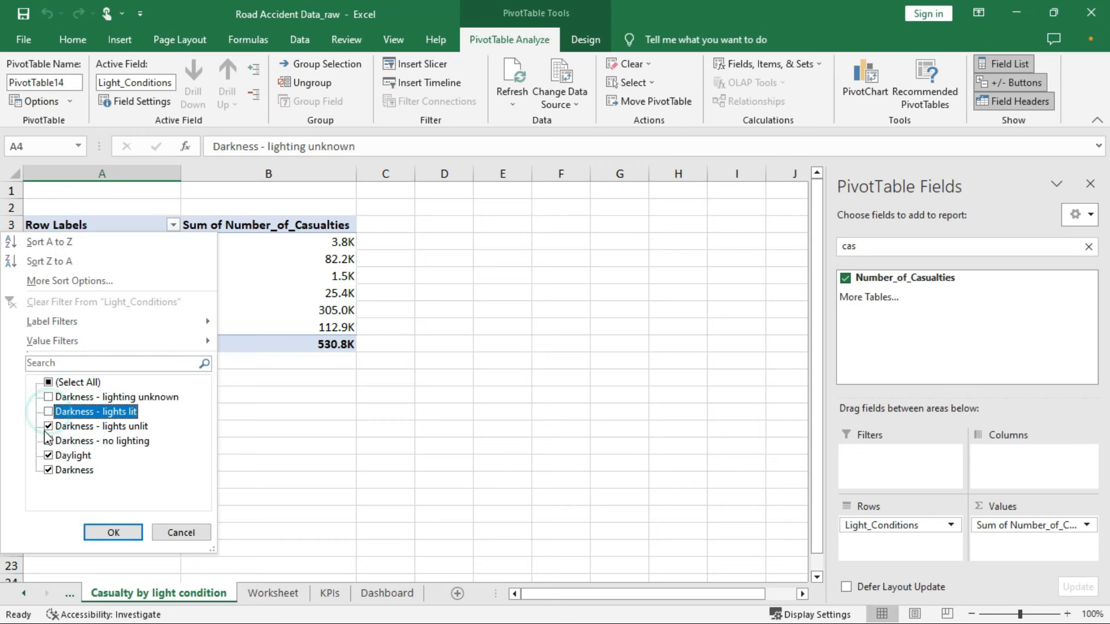
left_click(49, 426)
left_click(48, 441)
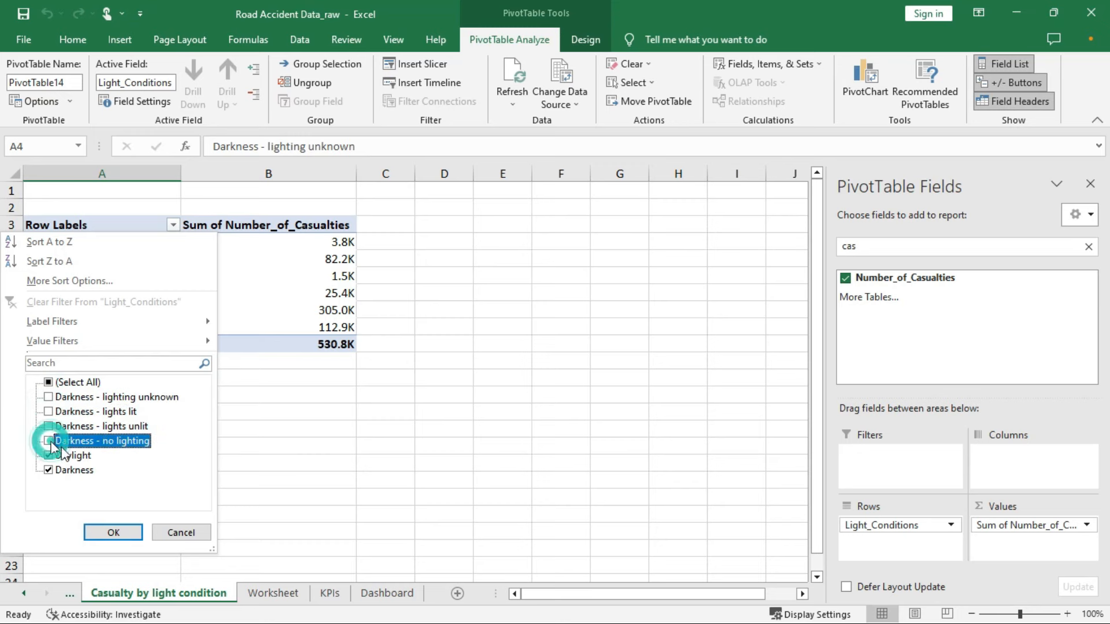
left_click(113, 533)
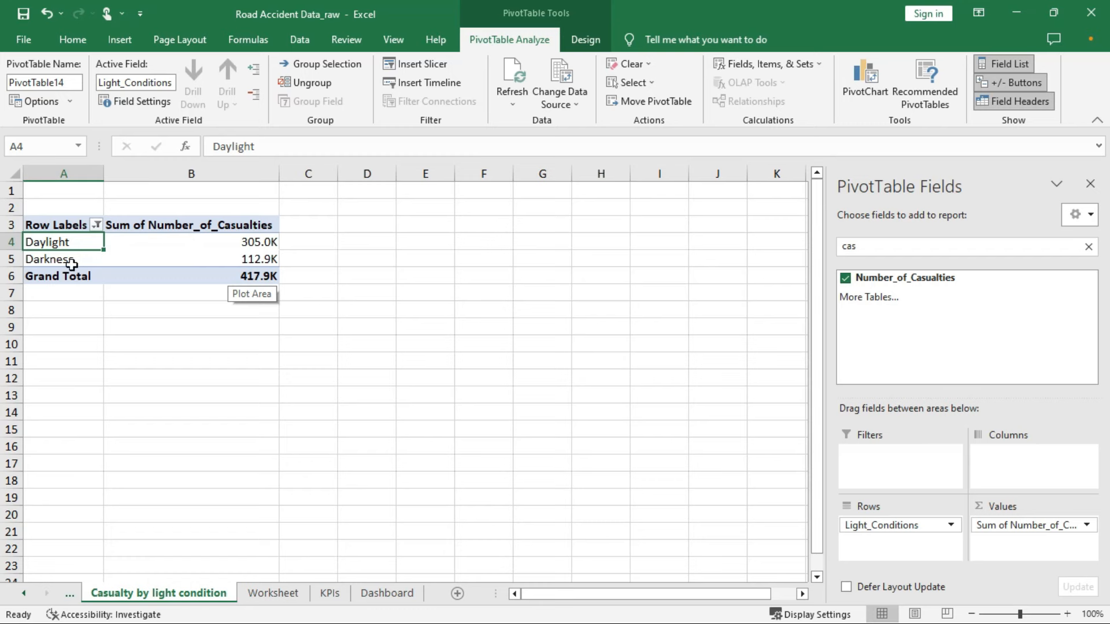
left_click(219, 243)
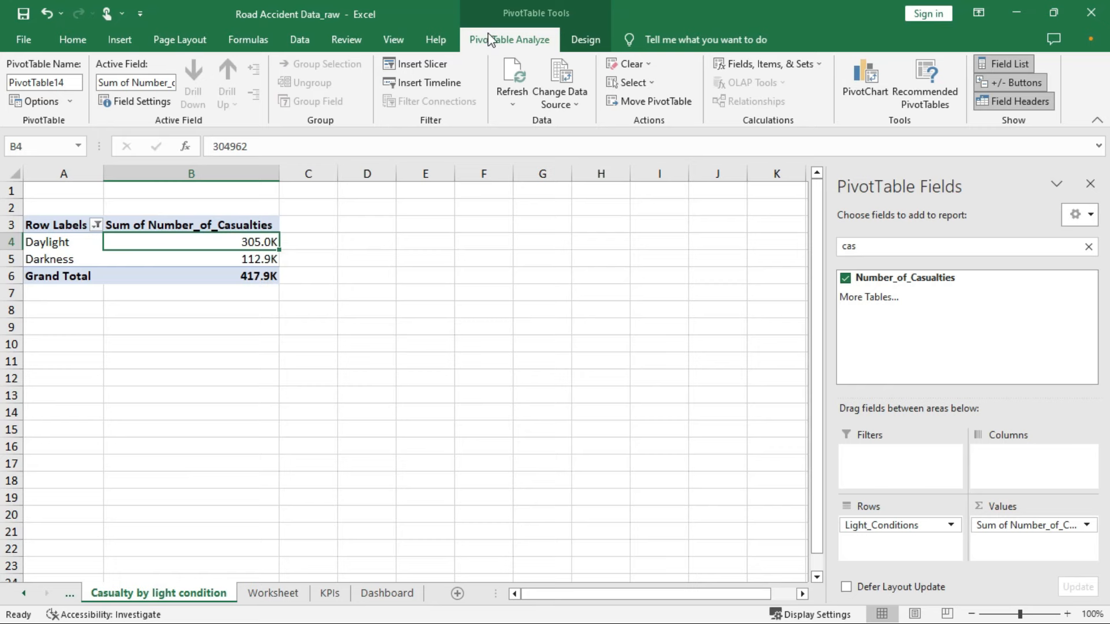
Insert a doughnut PivotChart beside the pivot and hide all its field buttons
left_click(862, 82)
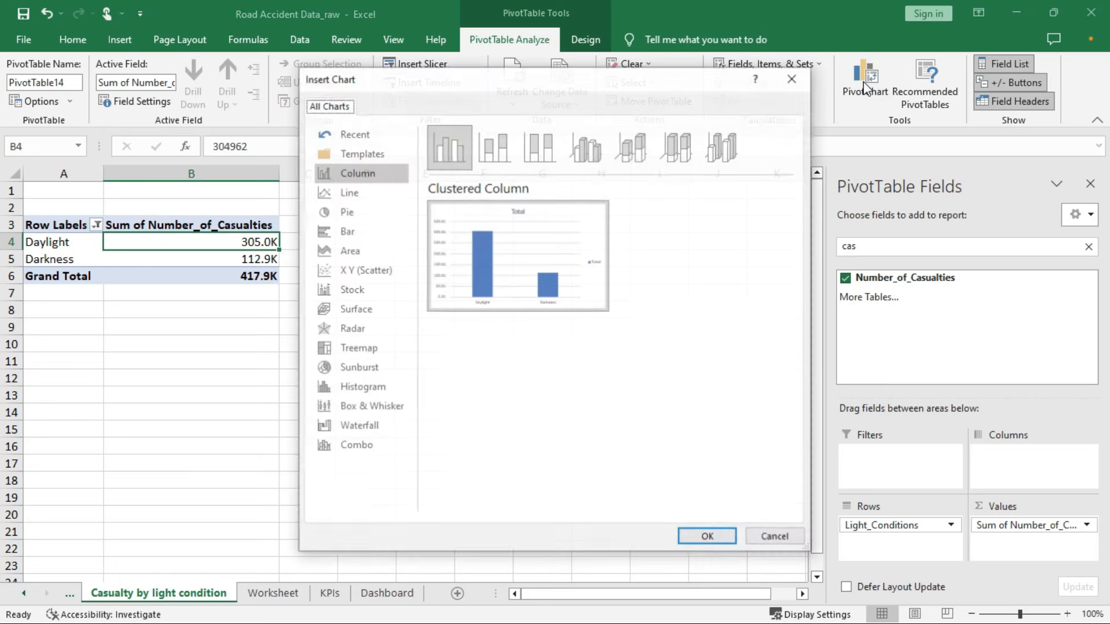
left_click(345, 213)
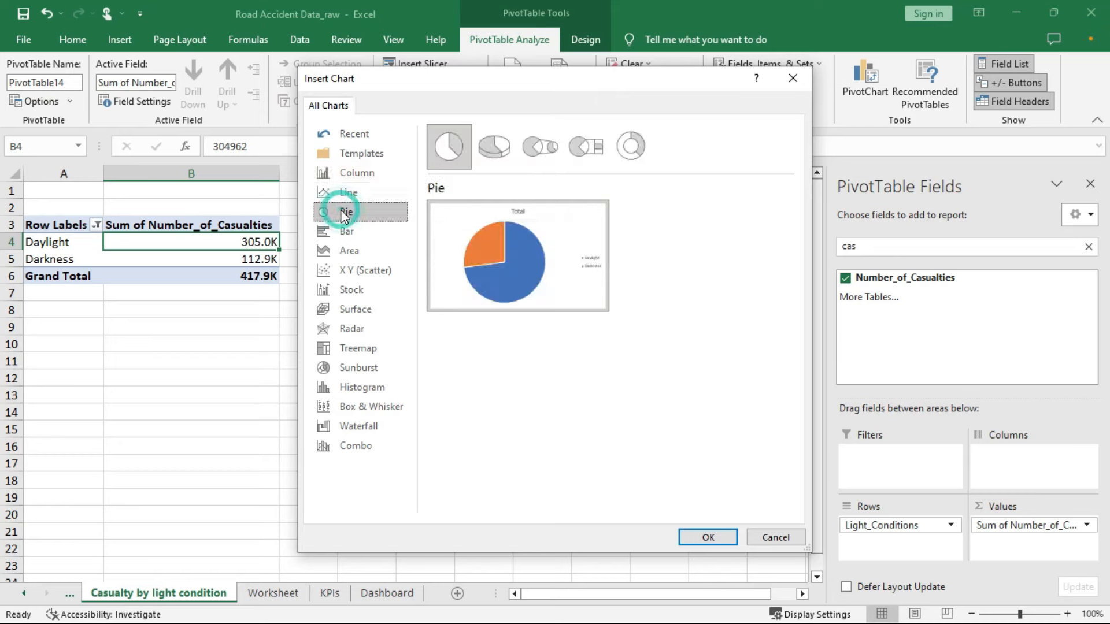
double_click(635, 148)
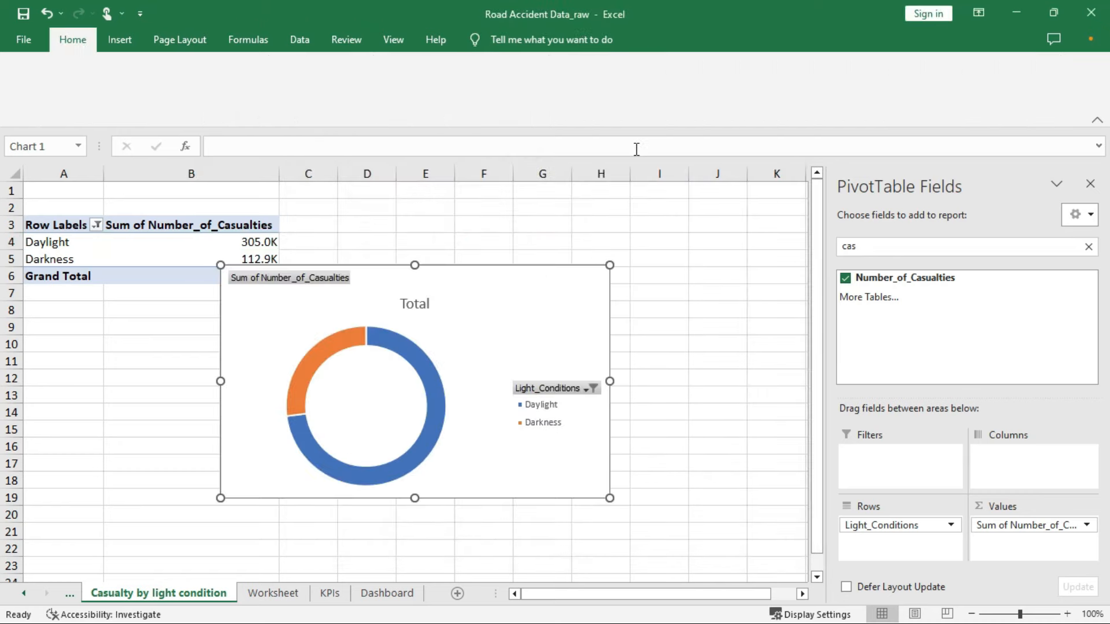
left_click_drag(318, 271, 394, 214)
right_click(392, 221)
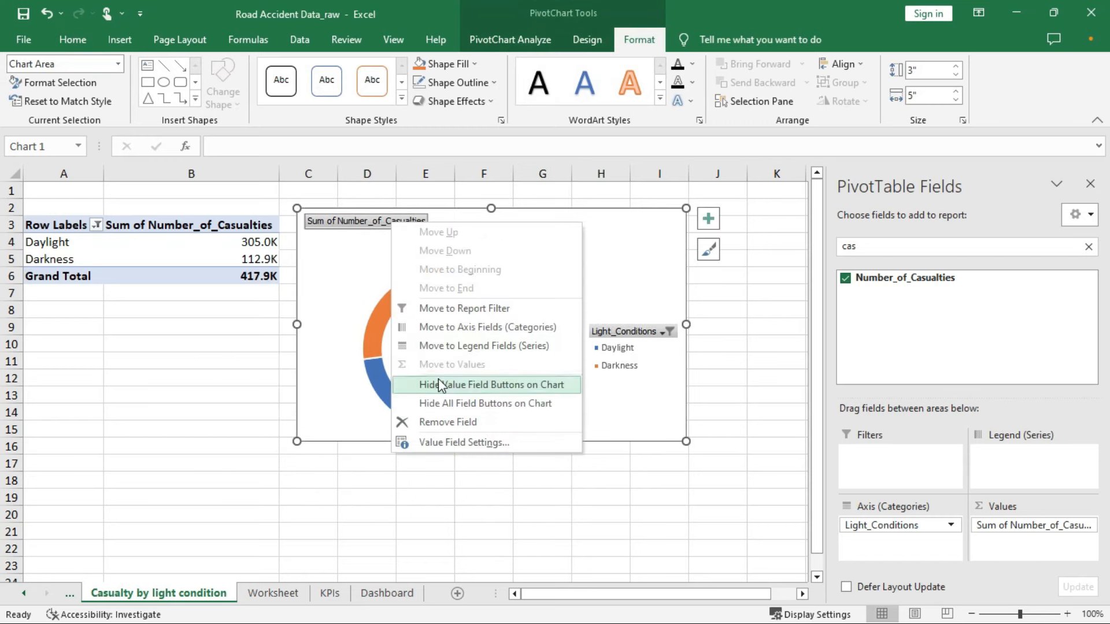
left_click(448, 404)
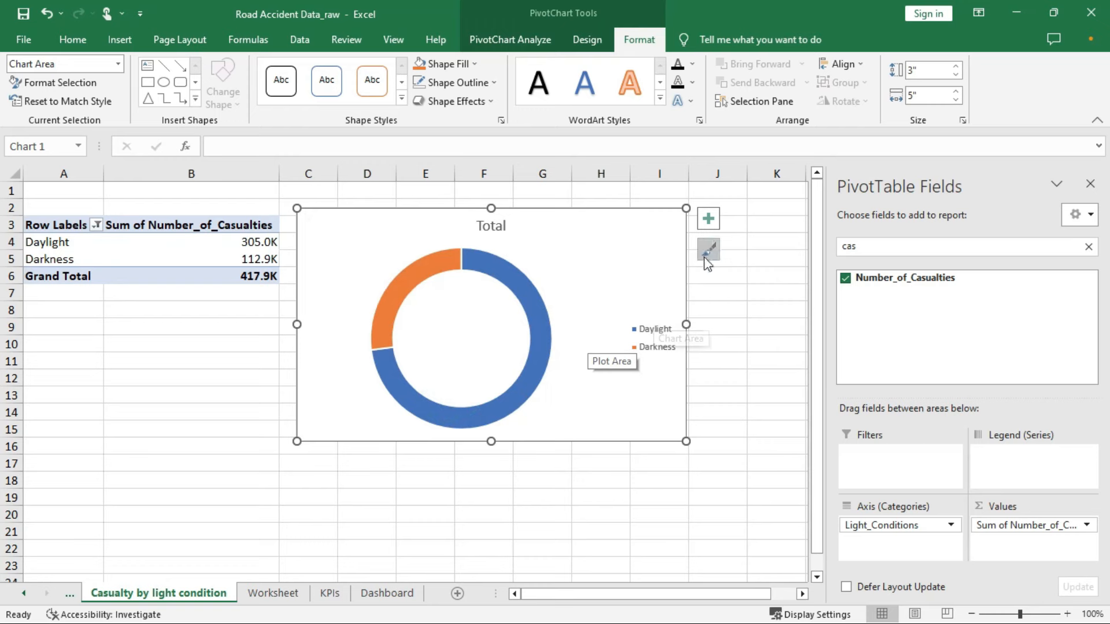
Place the doughnut's legend on top and show data labels
left_click(710, 221)
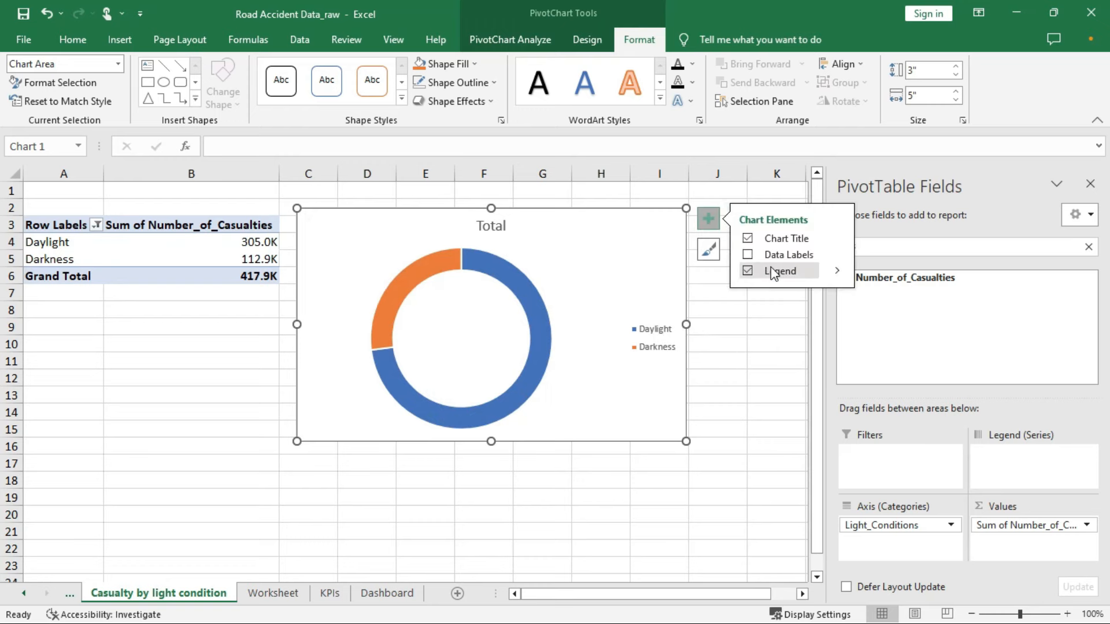
left_click(836, 271)
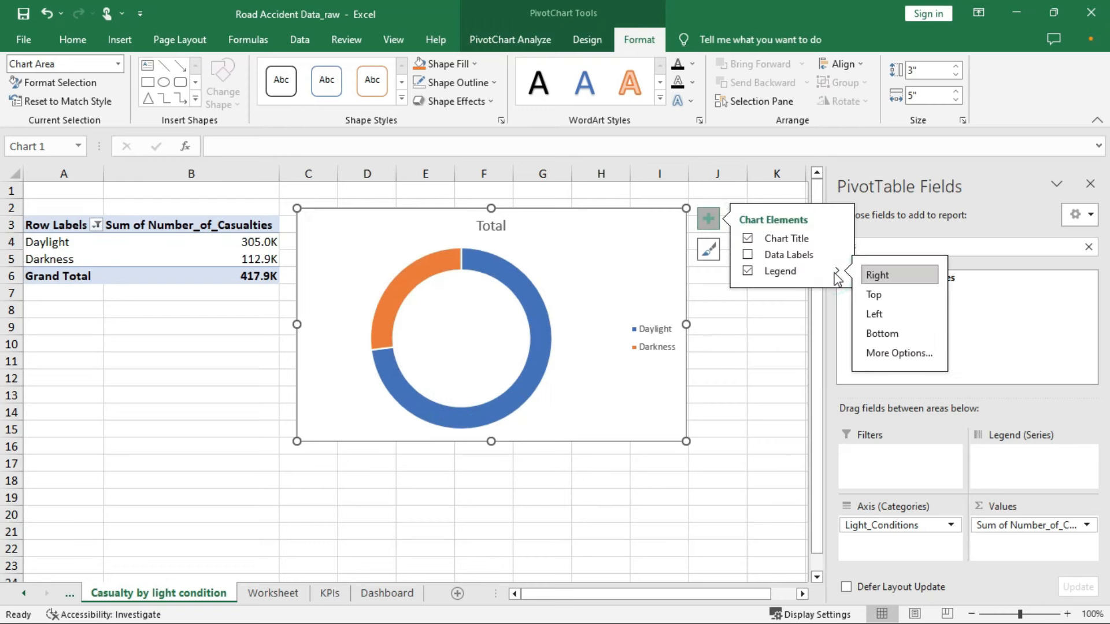
left_click(873, 295)
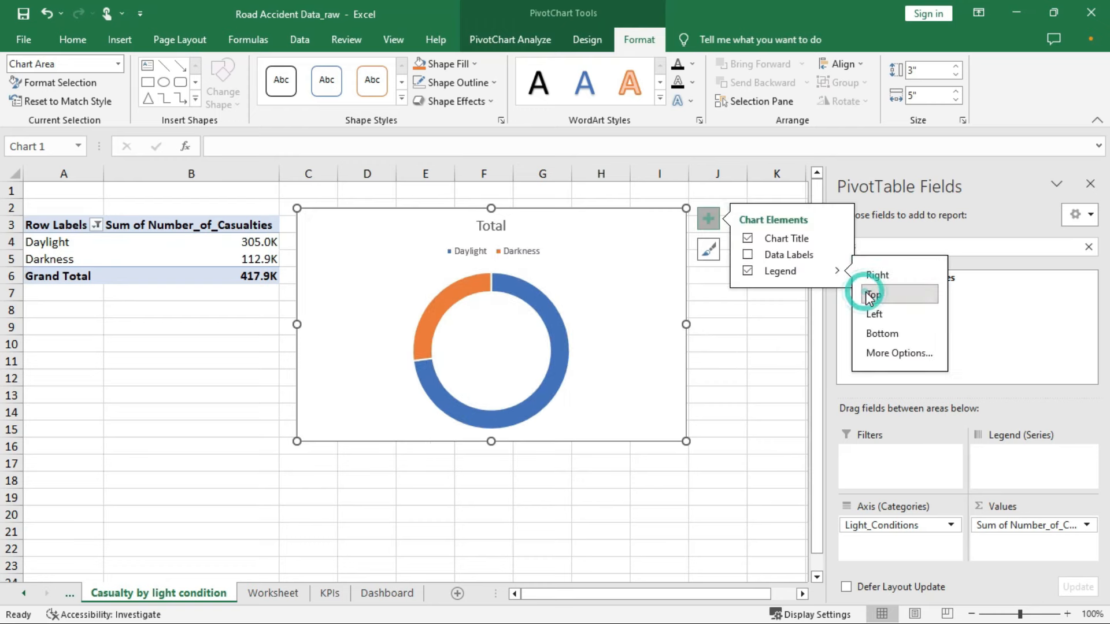
left_click(751, 255)
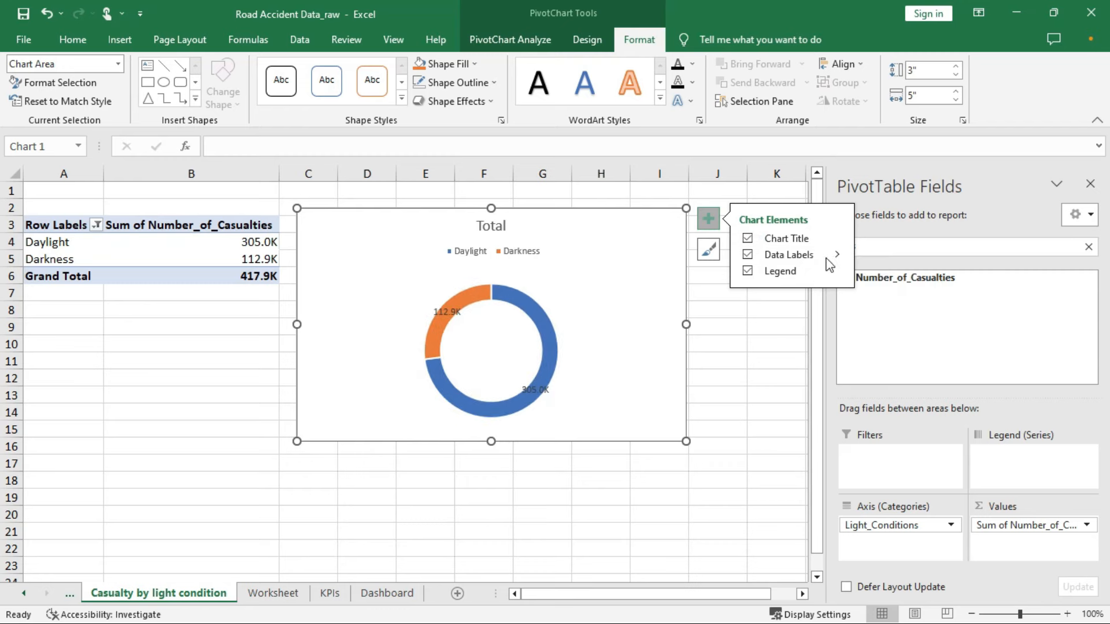
left_click(836, 256)
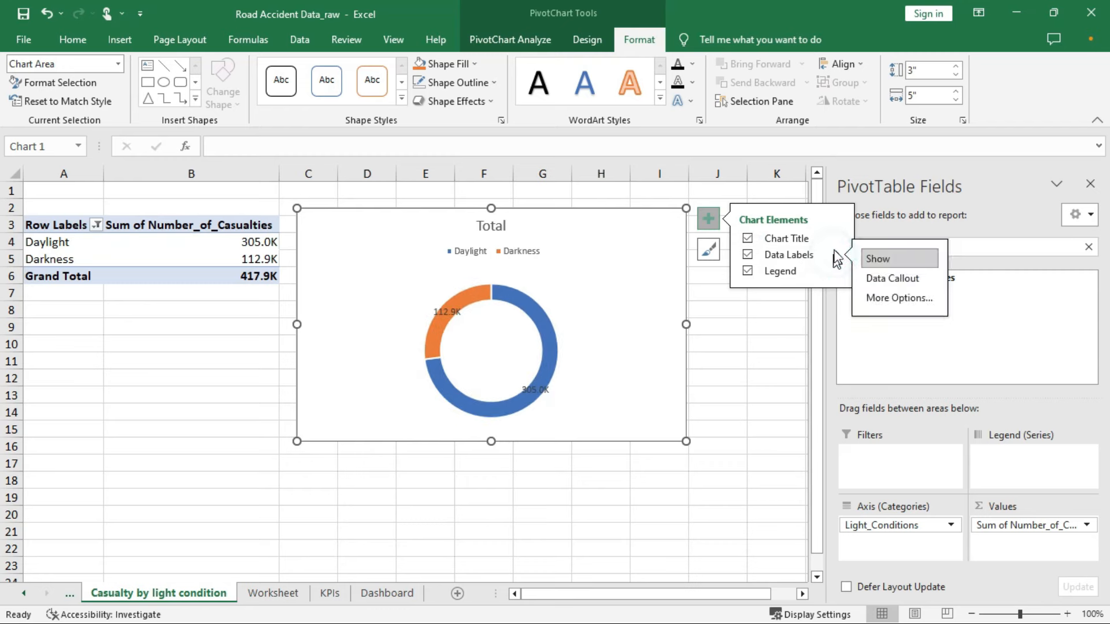
Make the doughnut's data labels show value and percentage together, e.g. 112.9K, 27% and 305.0K, 73%
left_click(882, 295)
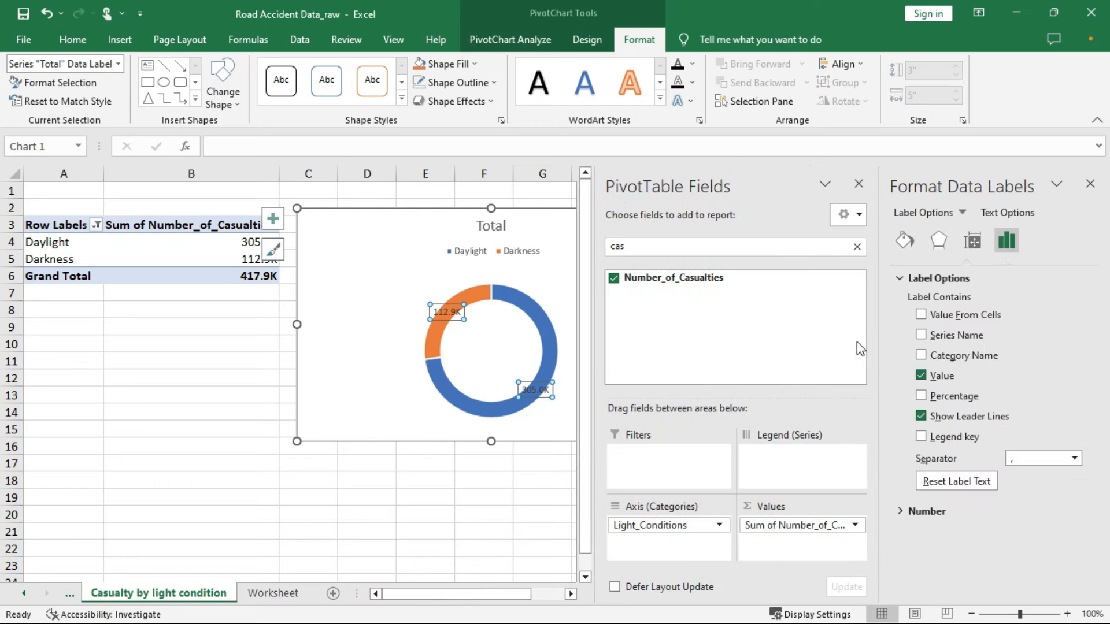
left_click(922, 396)
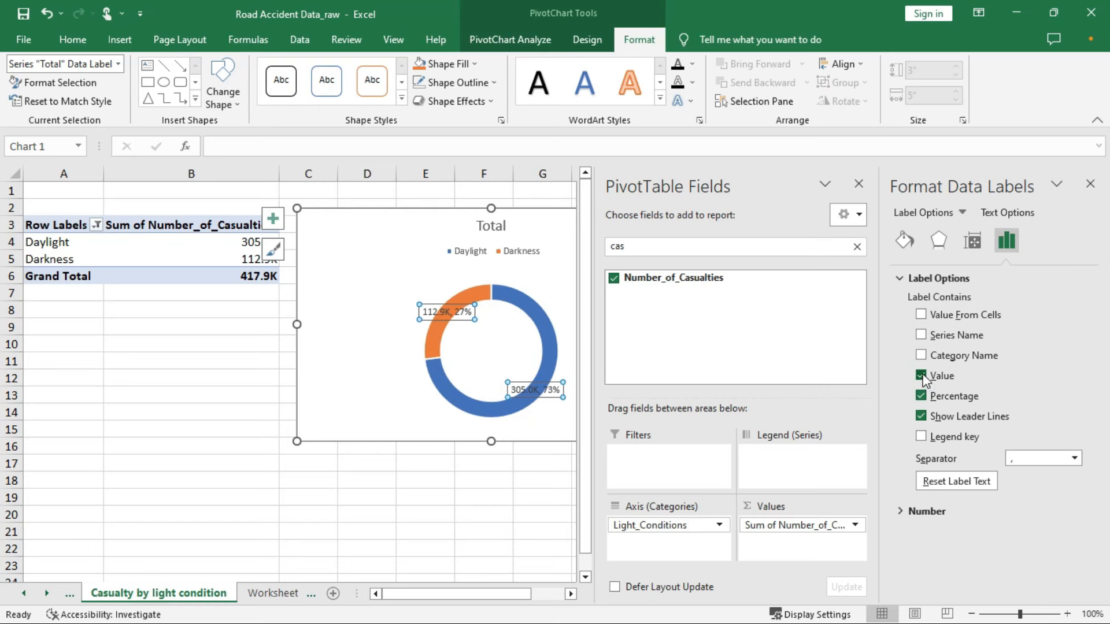
left_click(922, 376)
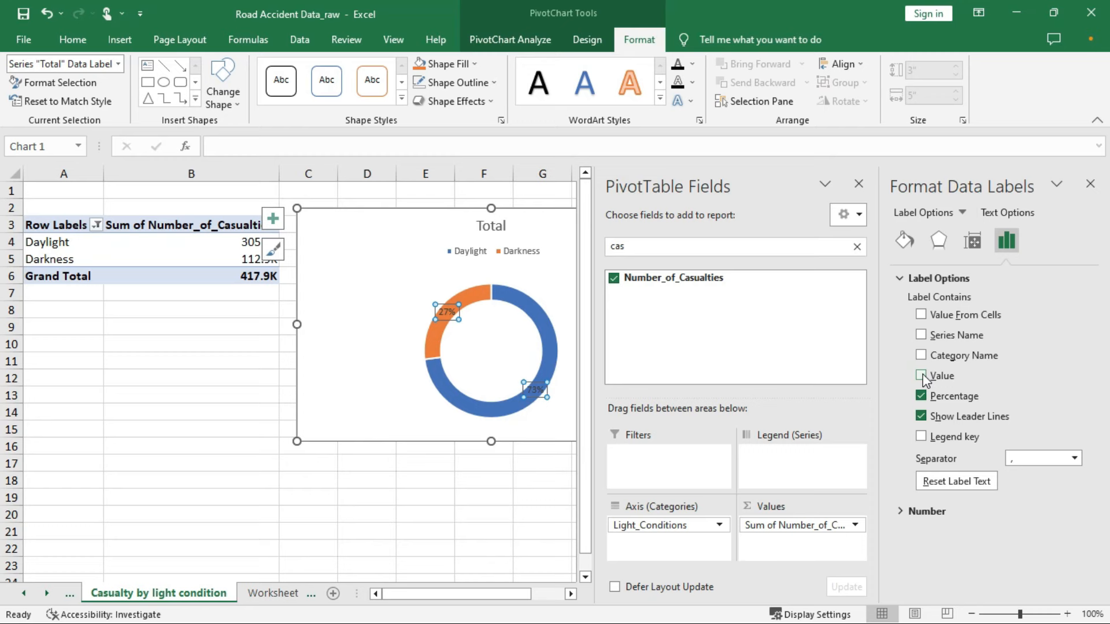
left_click(923, 378)
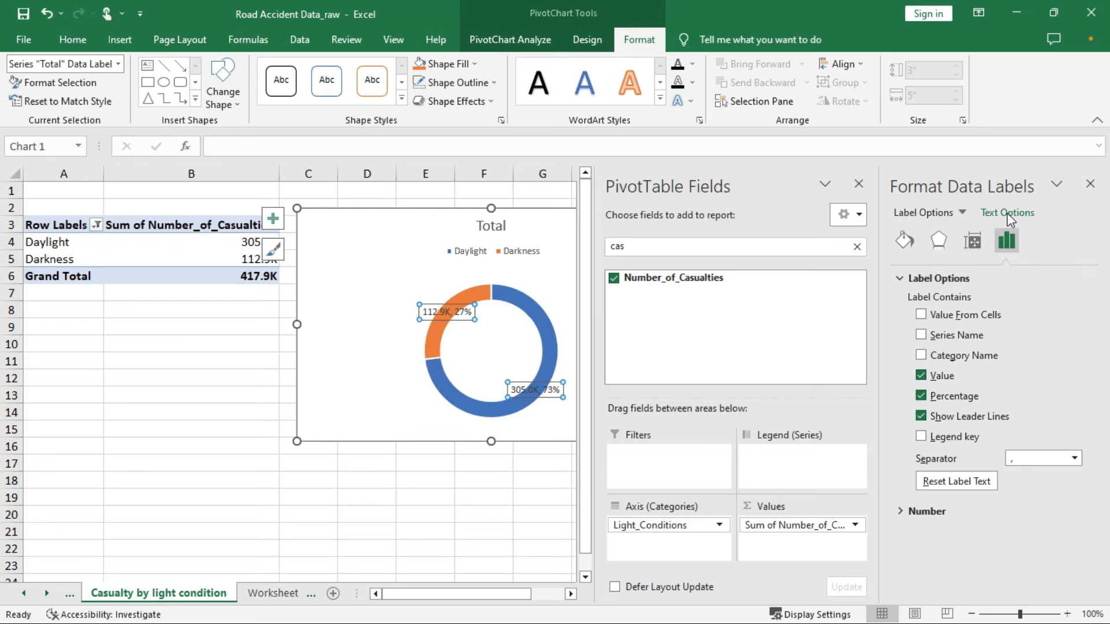
key("Escape")
left_click(1092, 184)
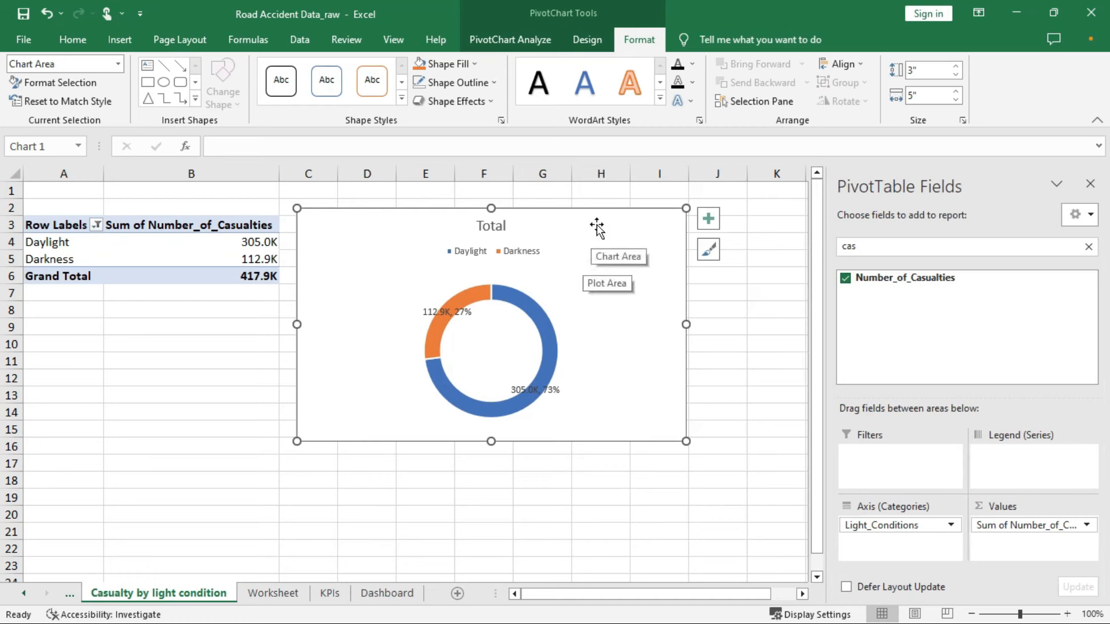
Change the doughnut's title to 'Casualties by Lighting Conditions' and copy the chart
double_click(502, 227)
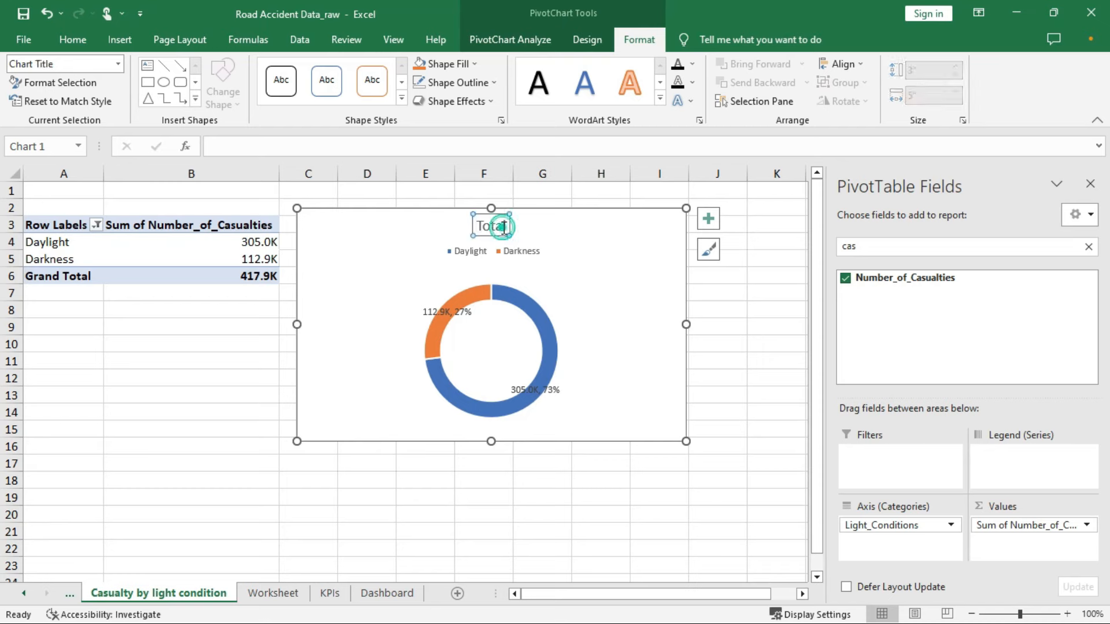
double_click(503, 229)
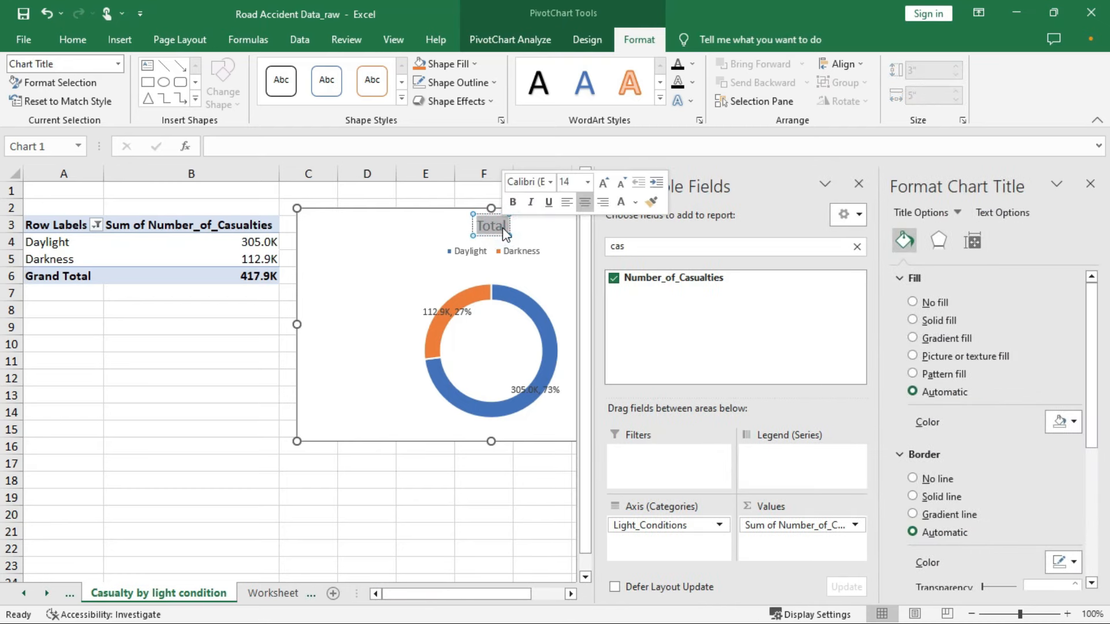
type("Casu")
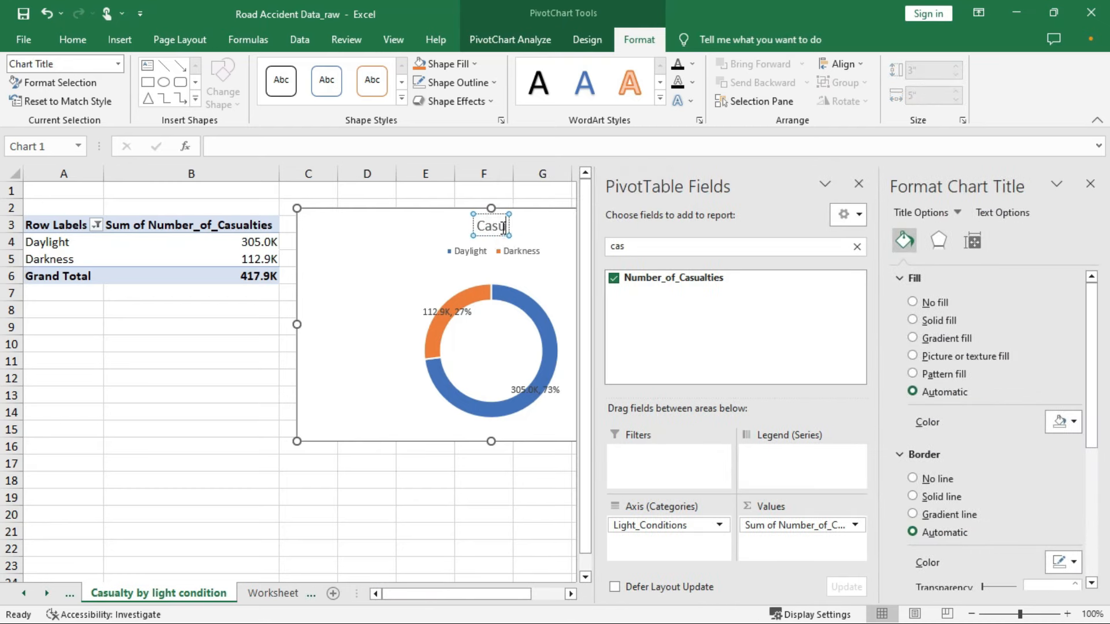
type("alties")
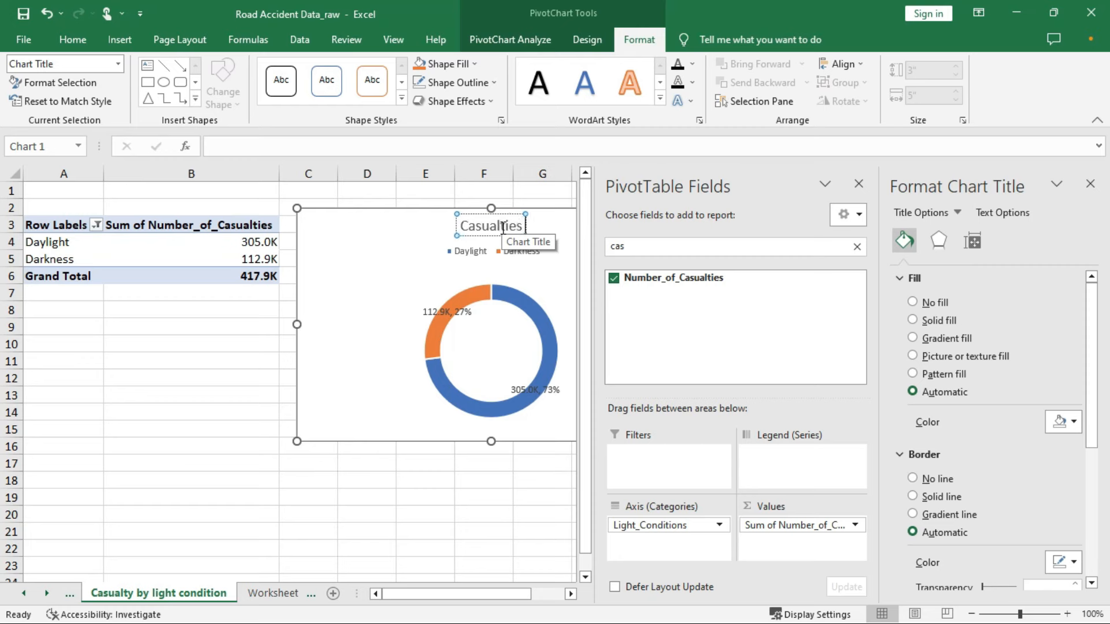
type(" by Li")
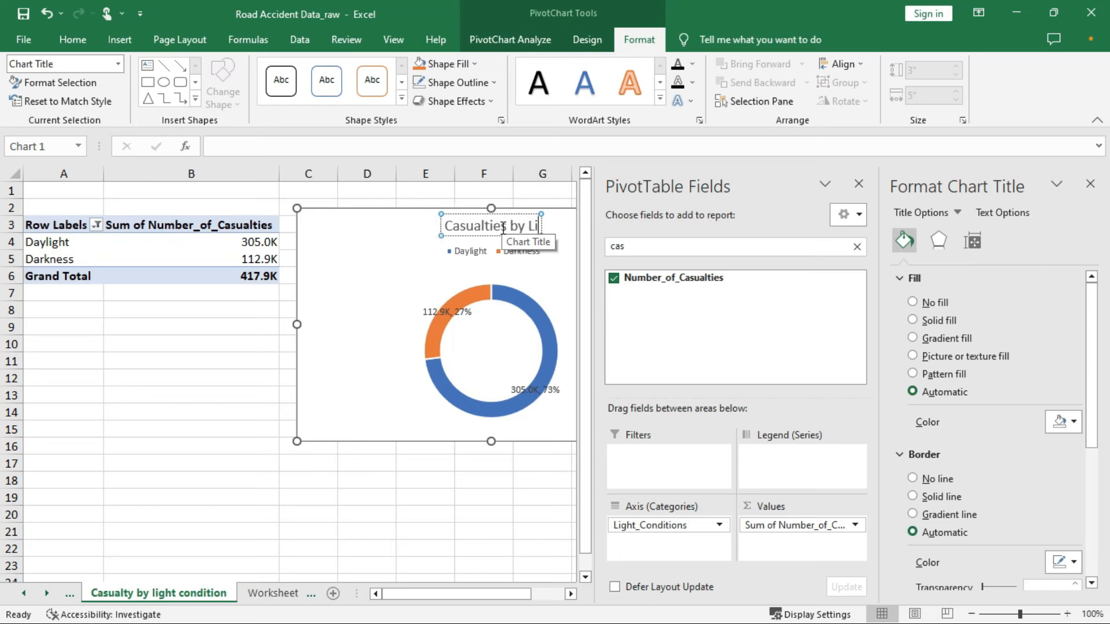
type("ghting Conditions")
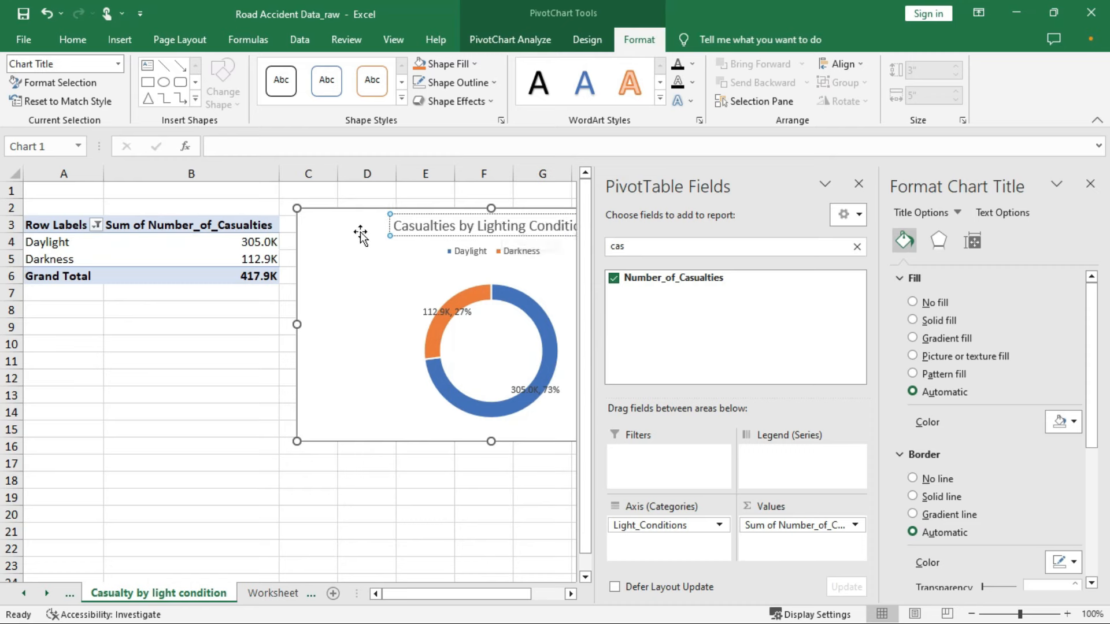
left_click(360, 233)
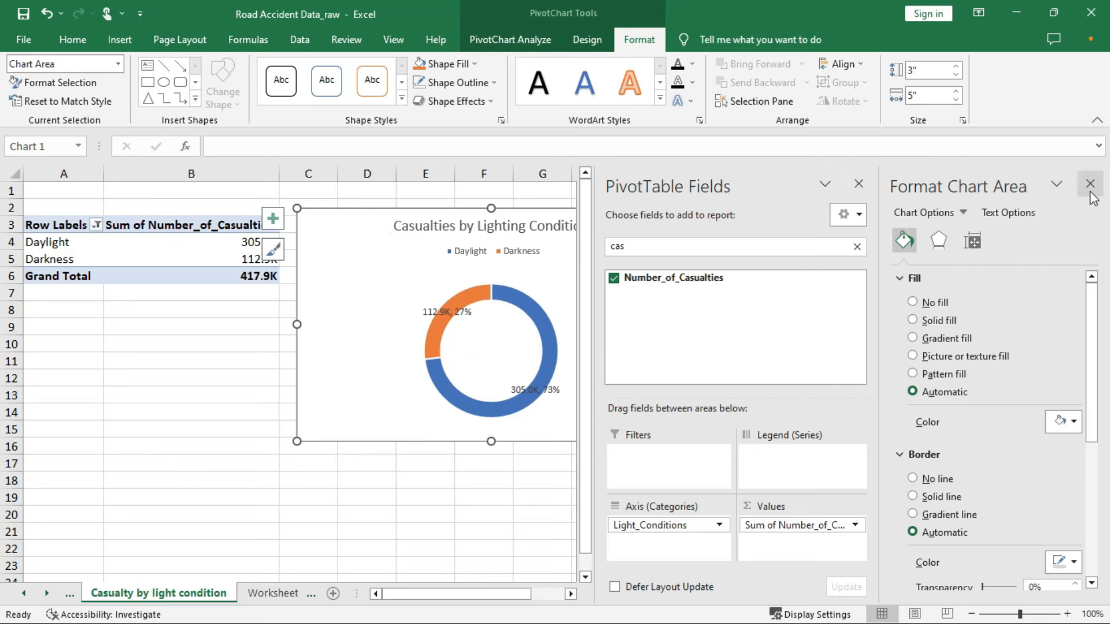
left_click(1090, 184)
right_click(362, 238)
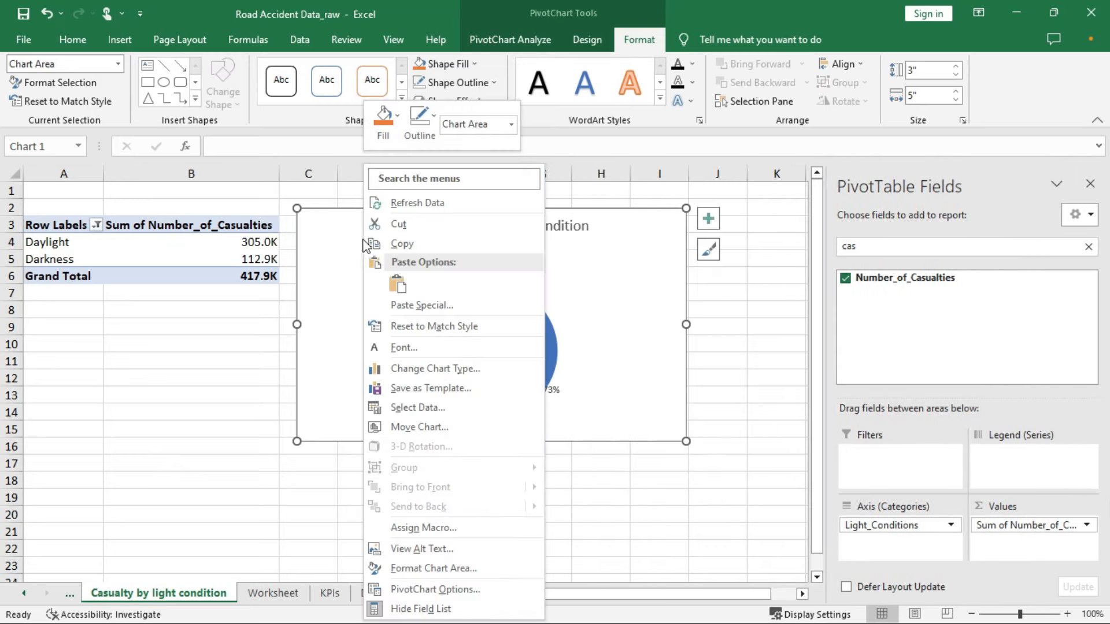
left_click(412, 244)
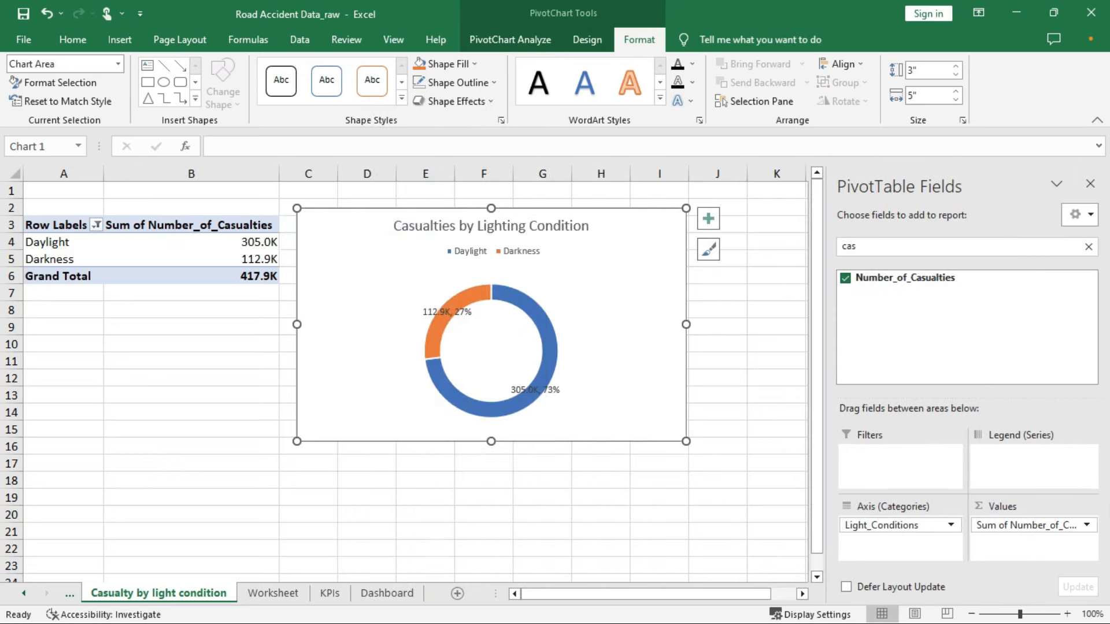
On the Dashboard sheet, draw a black rectangle card below the location doughnut and paste the lighting chart onto it
left_click(411, 596)
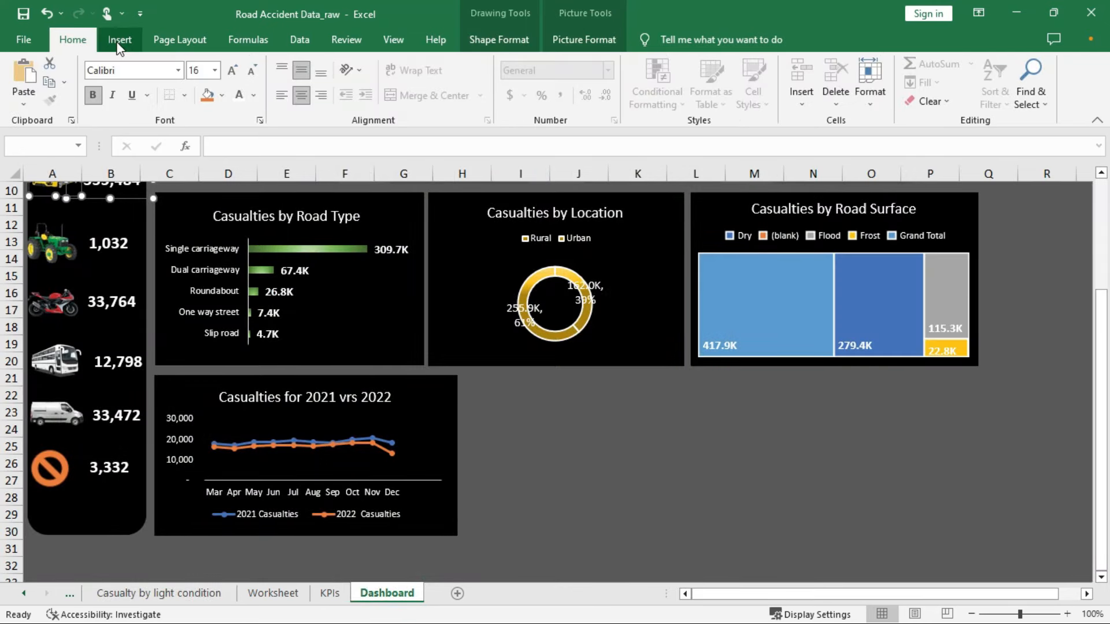
left_click(119, 41)
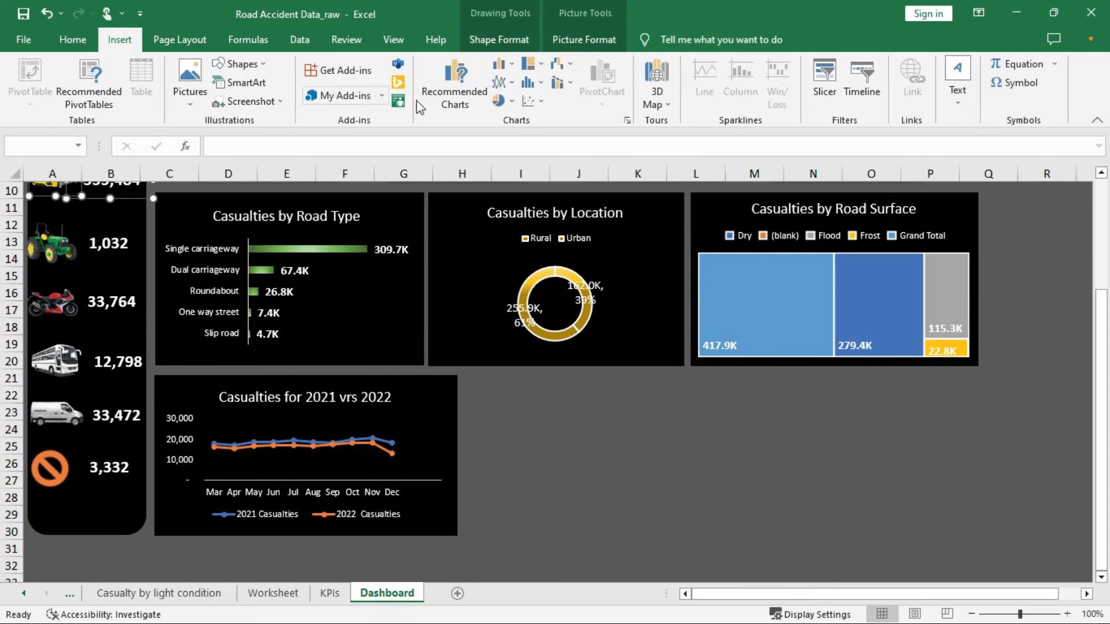
left_click(241, 64)
left_click(265, 106)
mouse_move(463, 372)
left_mouse_down()
mouse_move(707, 433)
mouse_move(702, 515)
mouse_move(719, 538)
left_mouse_up()
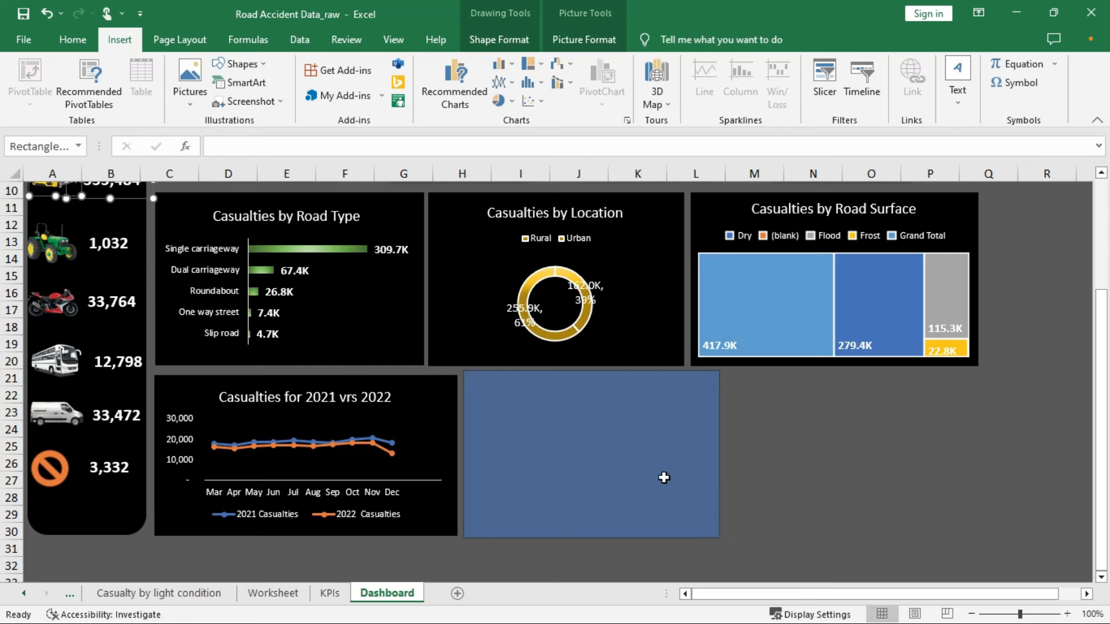
left_click(283, 81)
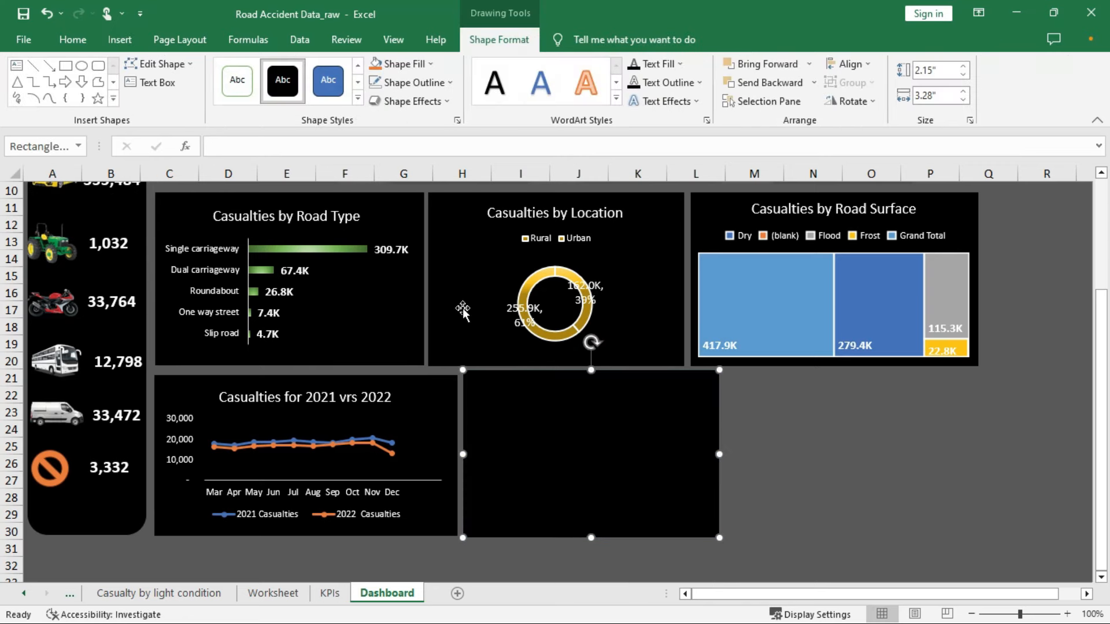
key("ctrl+v")
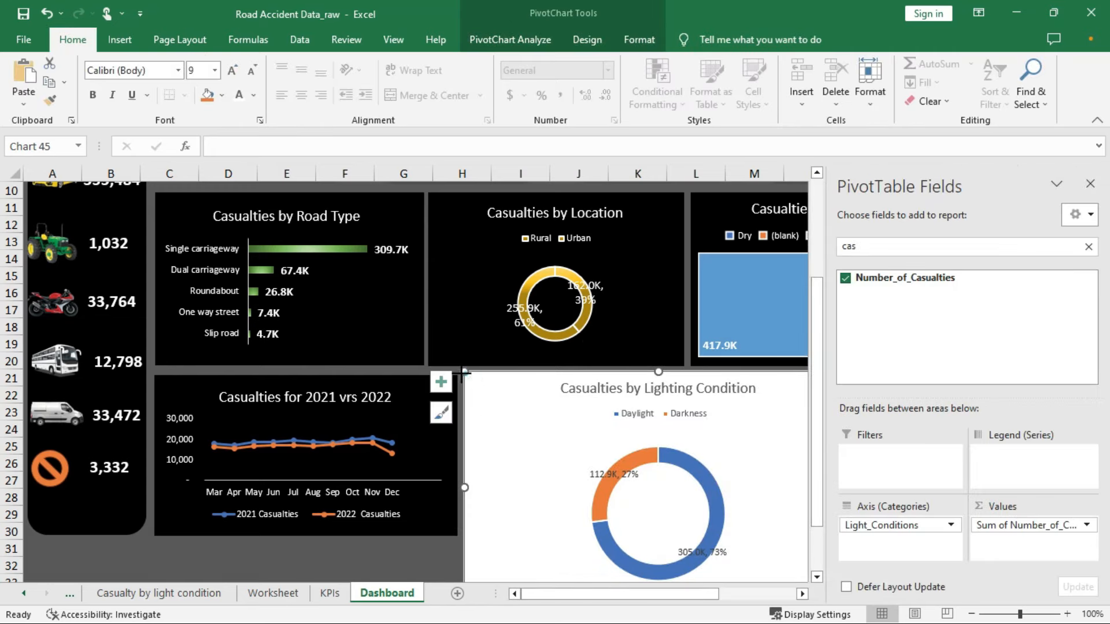
Move the pasted lighting chart onto the black card and shrink it to the card's size
mouse_move(524, 403)
left_mouse_down()
mouse_move(575, 444)
mouse_move(506, 379)
mouse_move(507, 401)
left_mouse_up()
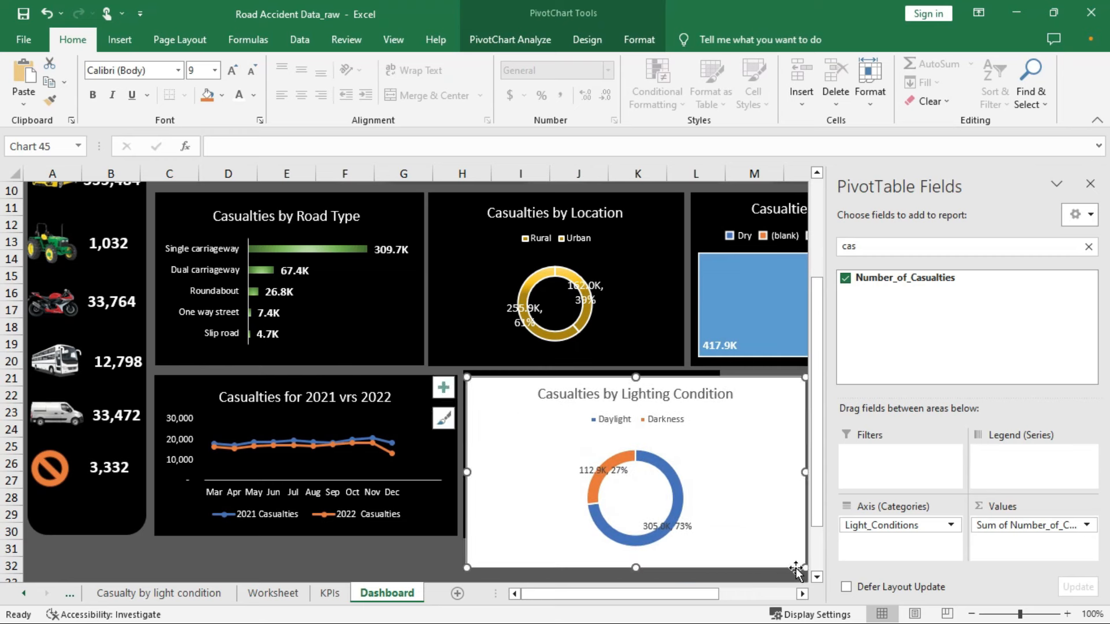
left_click_drag(800, 563, 716, 536)
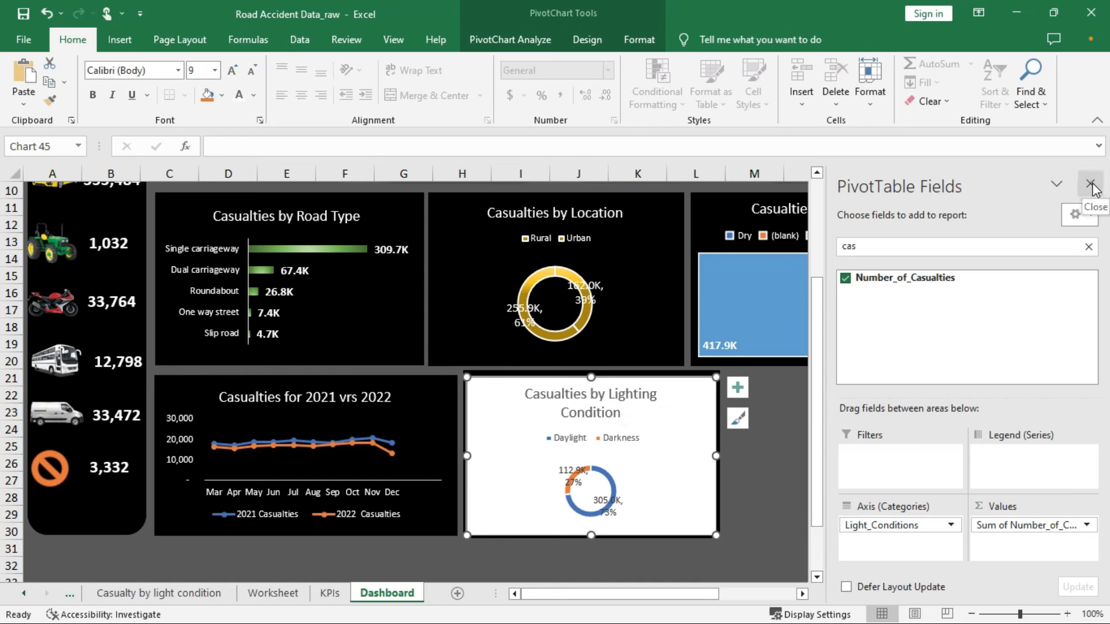
Give the lighting chart area No fill and No line for its border
right_click(692, 408)
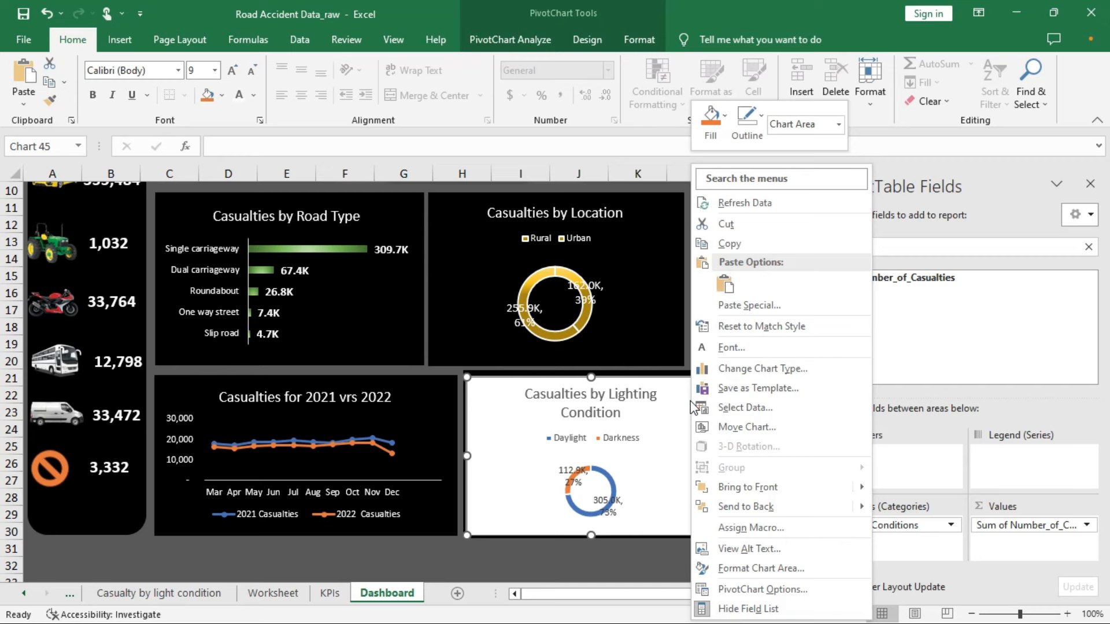
left_click(751, 570)
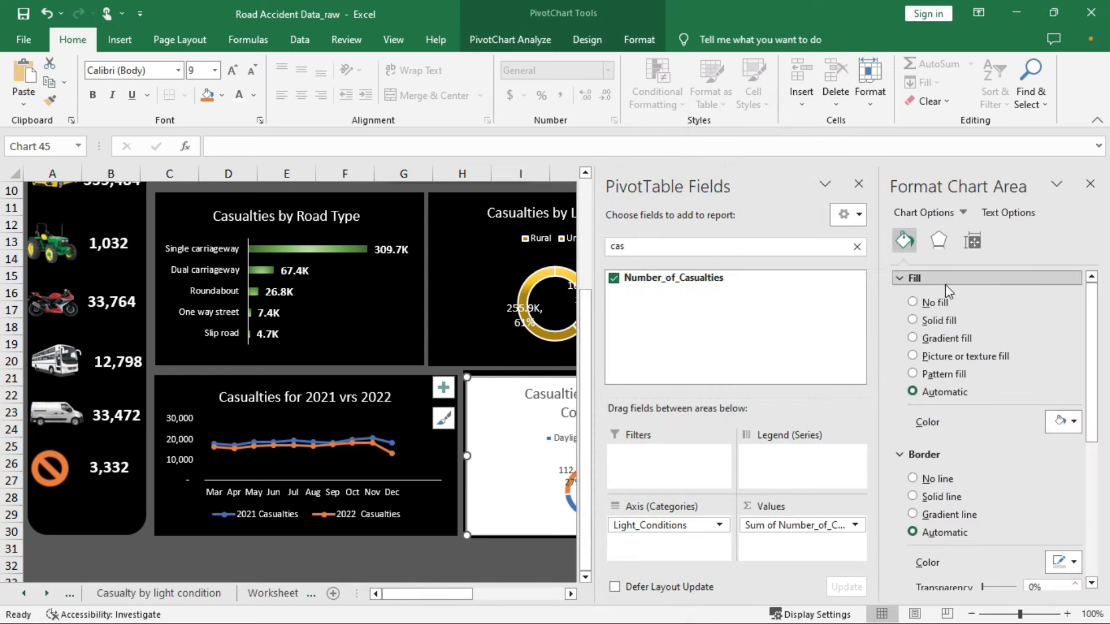
left_click(913, 301)
left_click(913, 444)
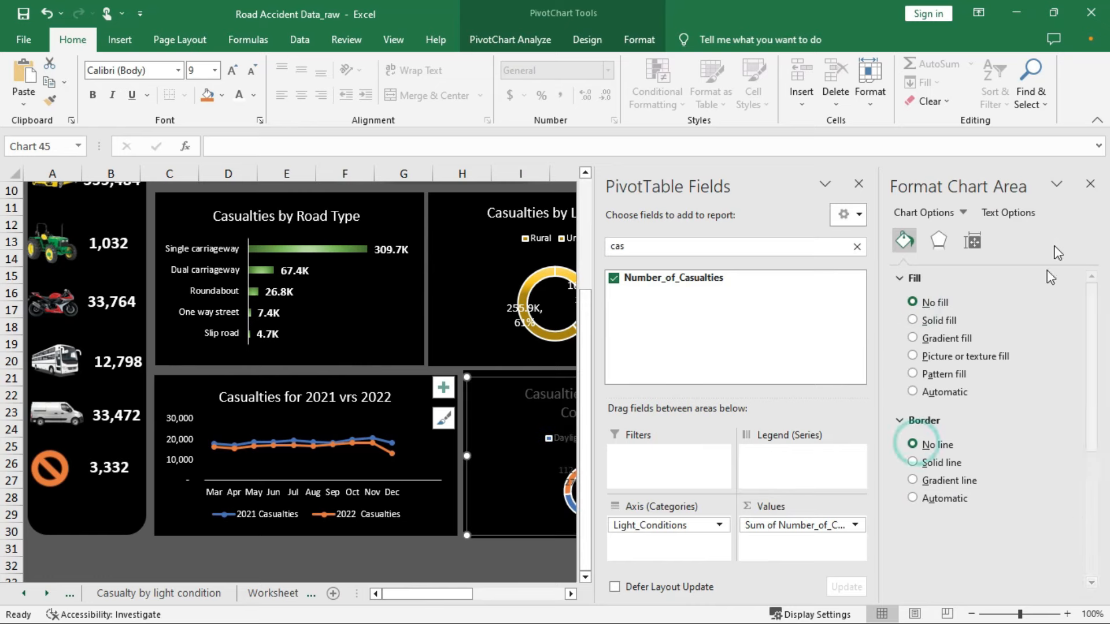
left_click(1089, 186)
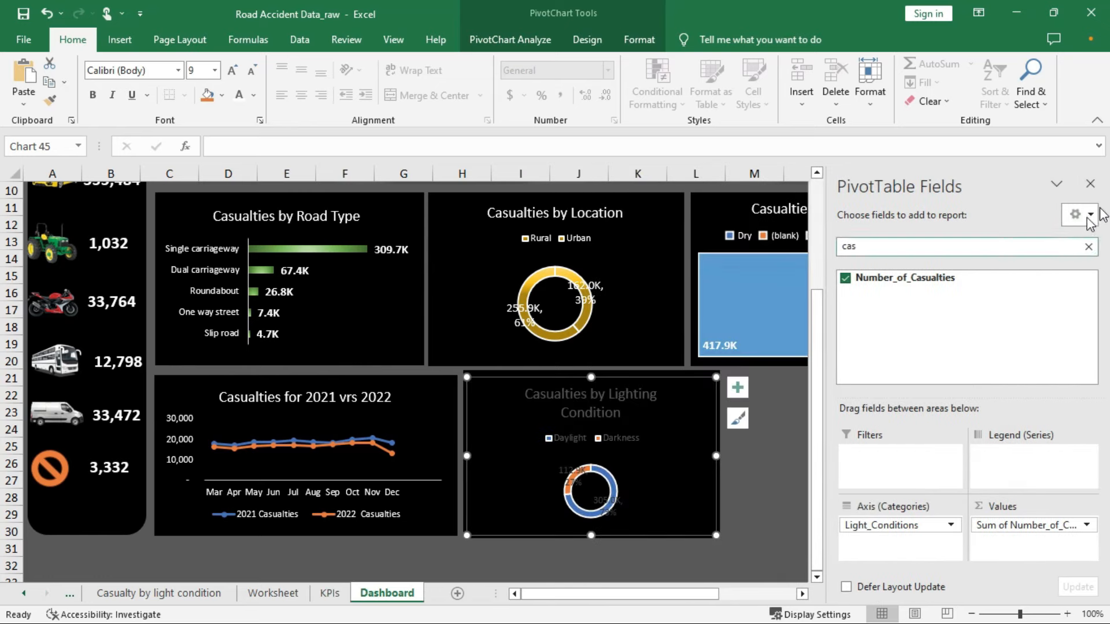
Set the lighting chart's text fill colour to white
right_click(698, 438)
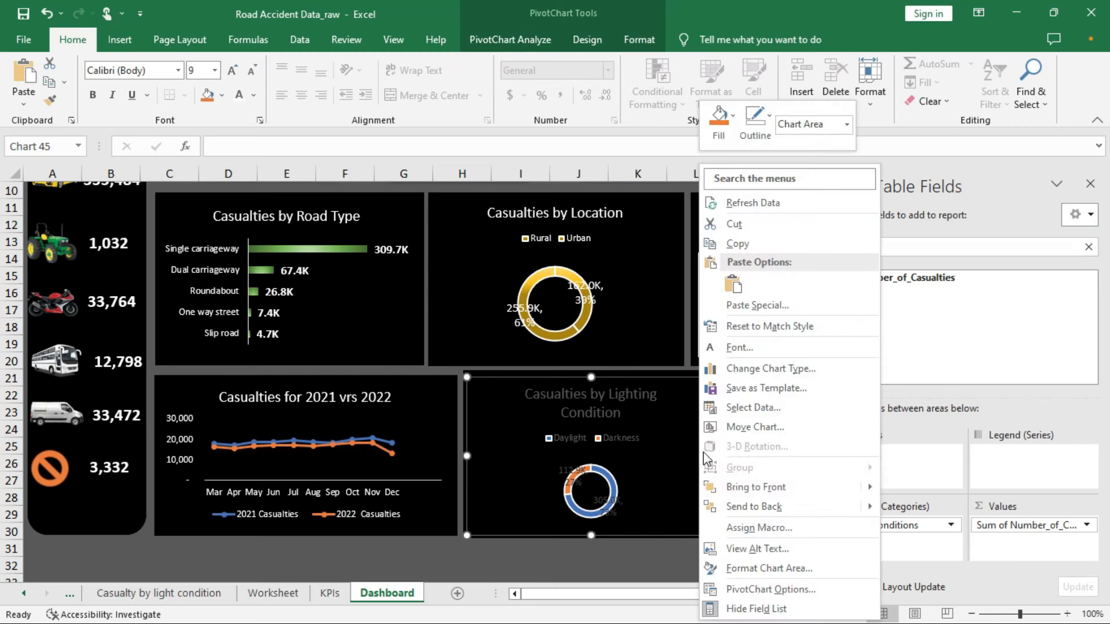
left_click(758, 569)
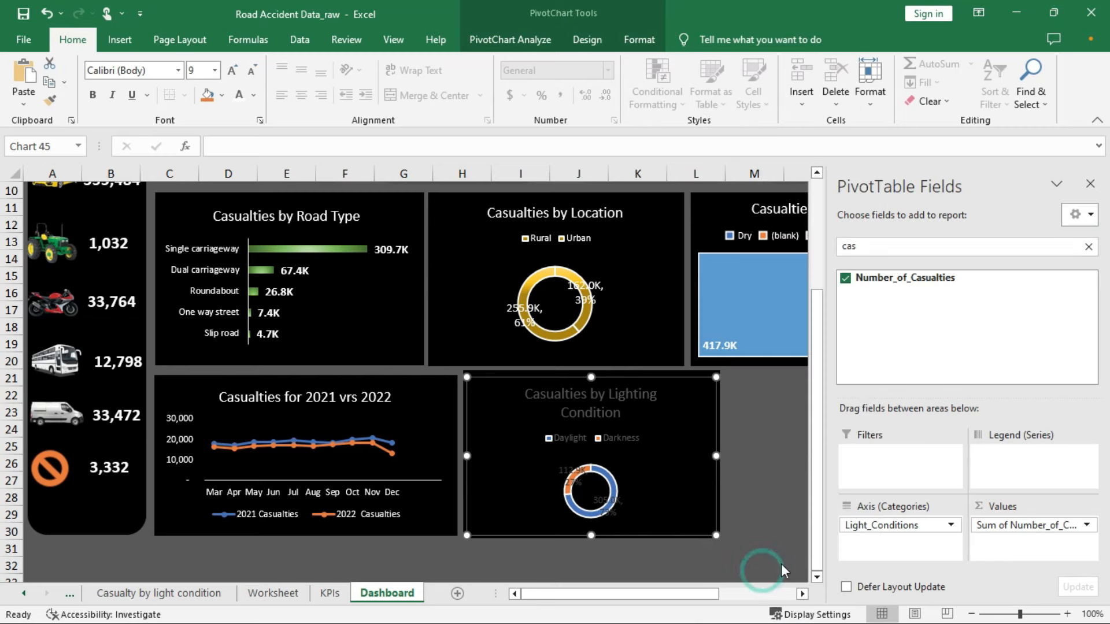
left_click(1009, 213)
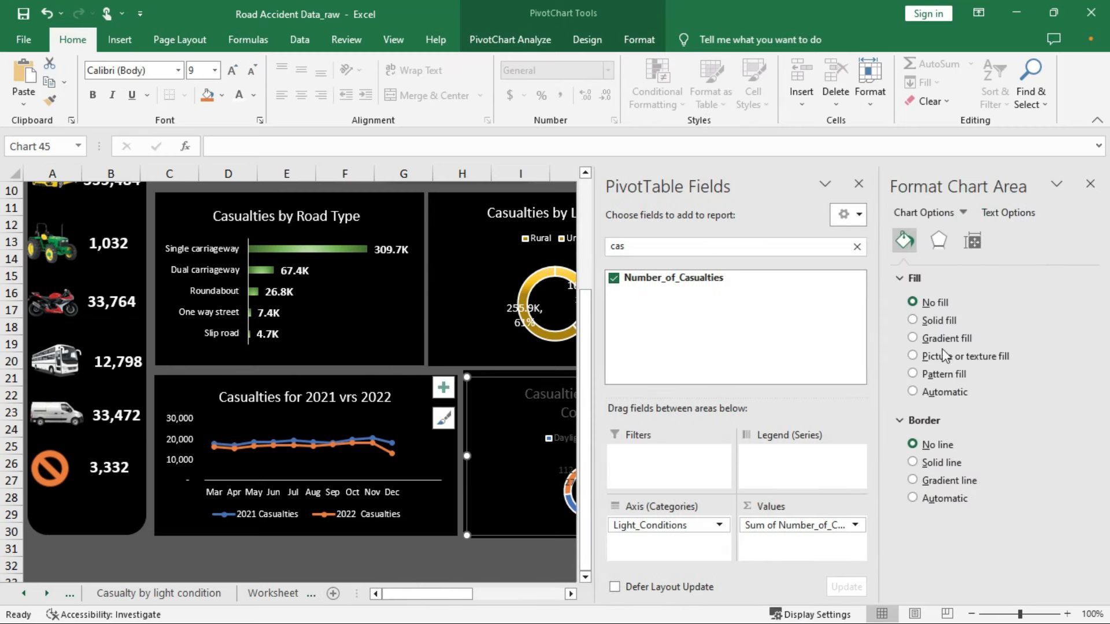
left_click(1074, 405)
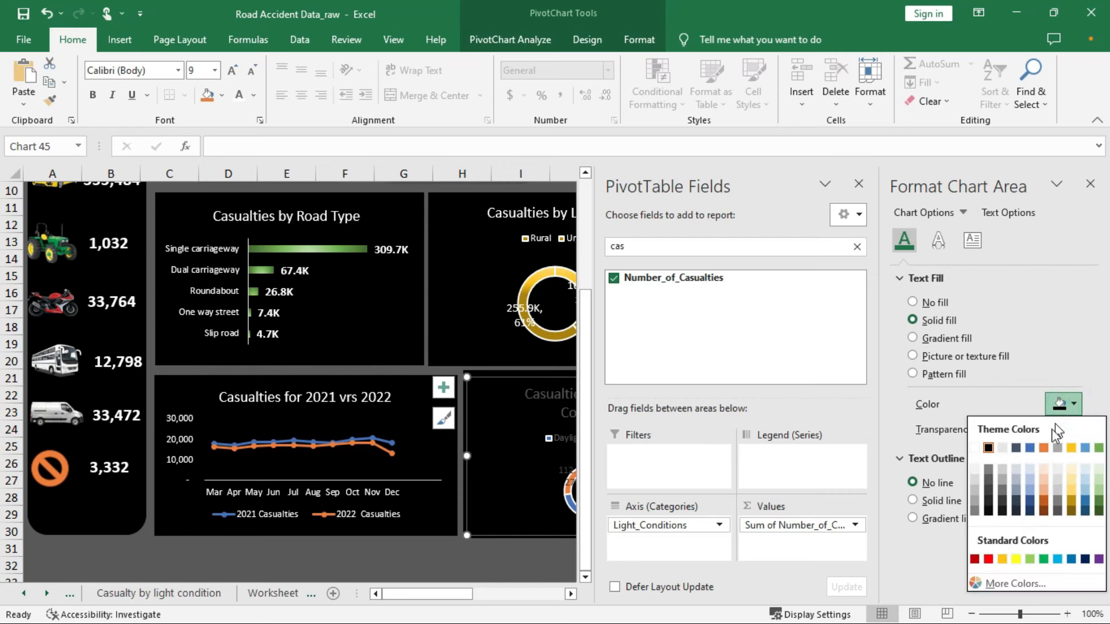
left_click(976, 448)
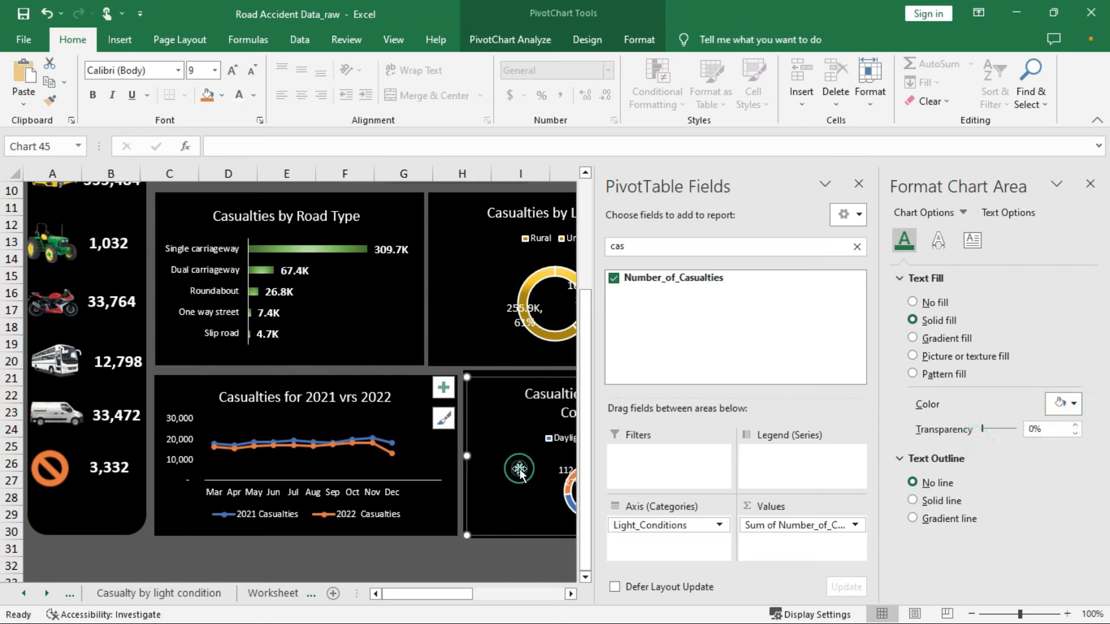
left_click(1090, 184)
left_click(624, 399)
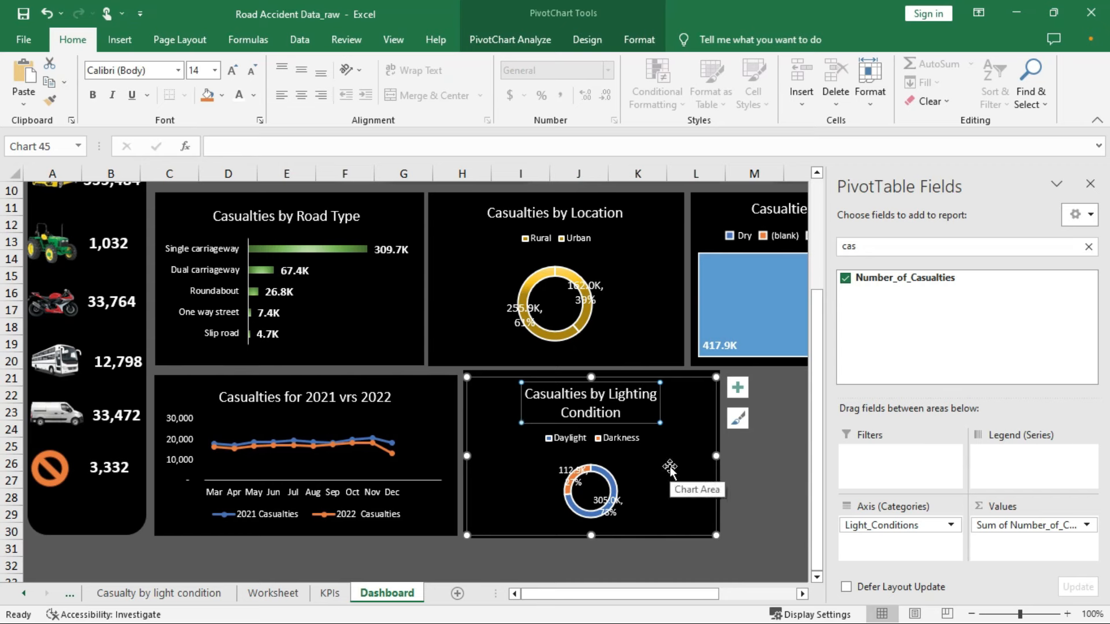
Widen the black backing panel and the lighting chart so the title fits on one line
left_click_drag(721, 593, 795, 589)
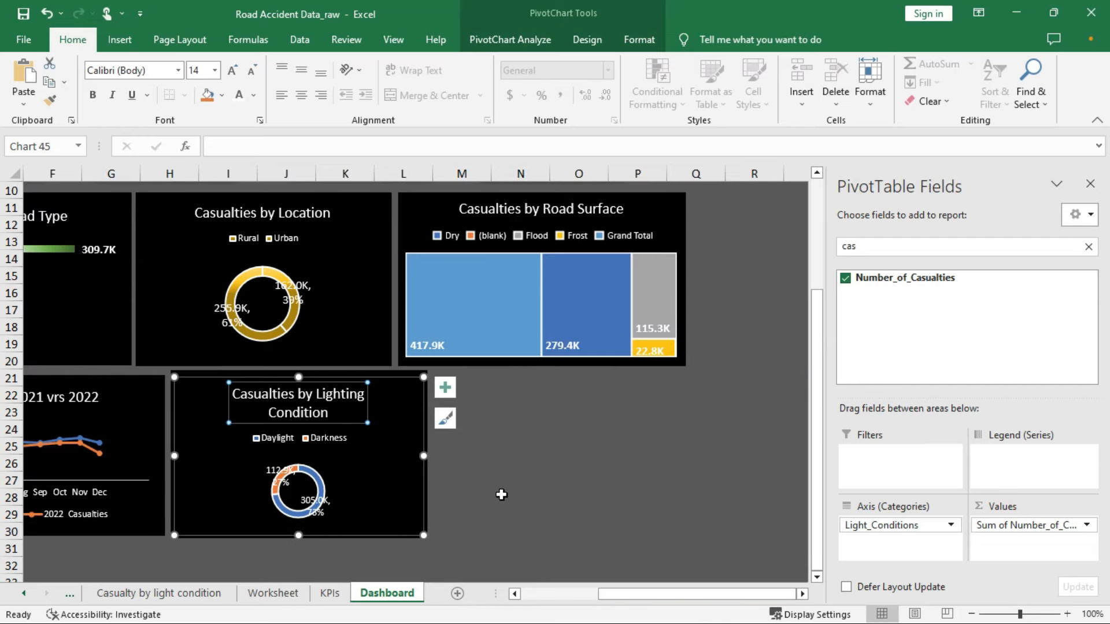
left_click(427, 519)
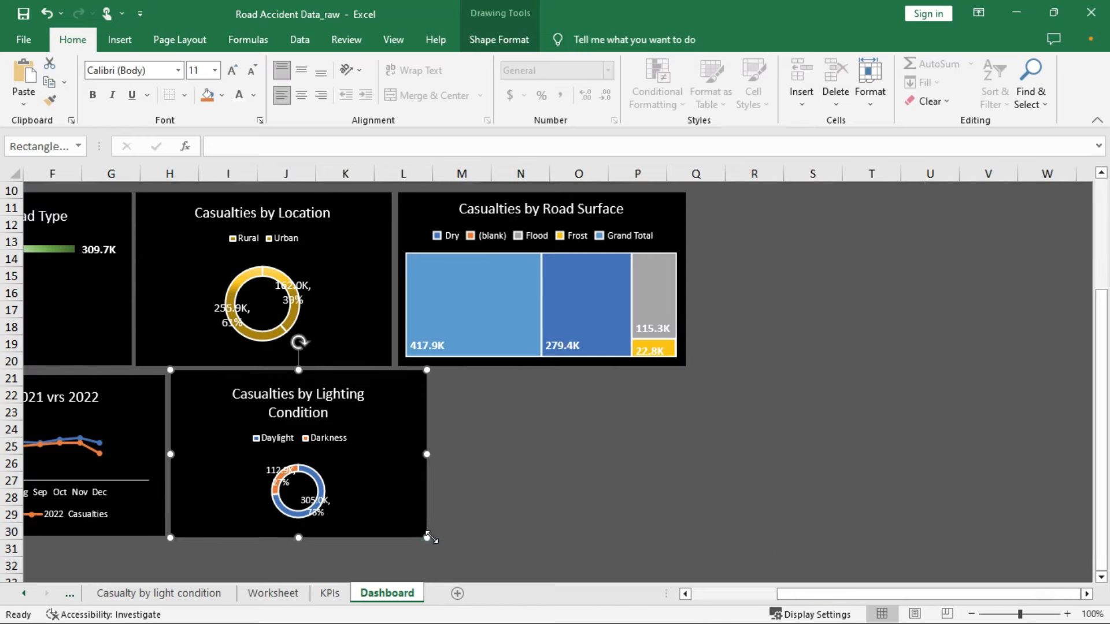
left_click_drag(426, 537, 492, 536)
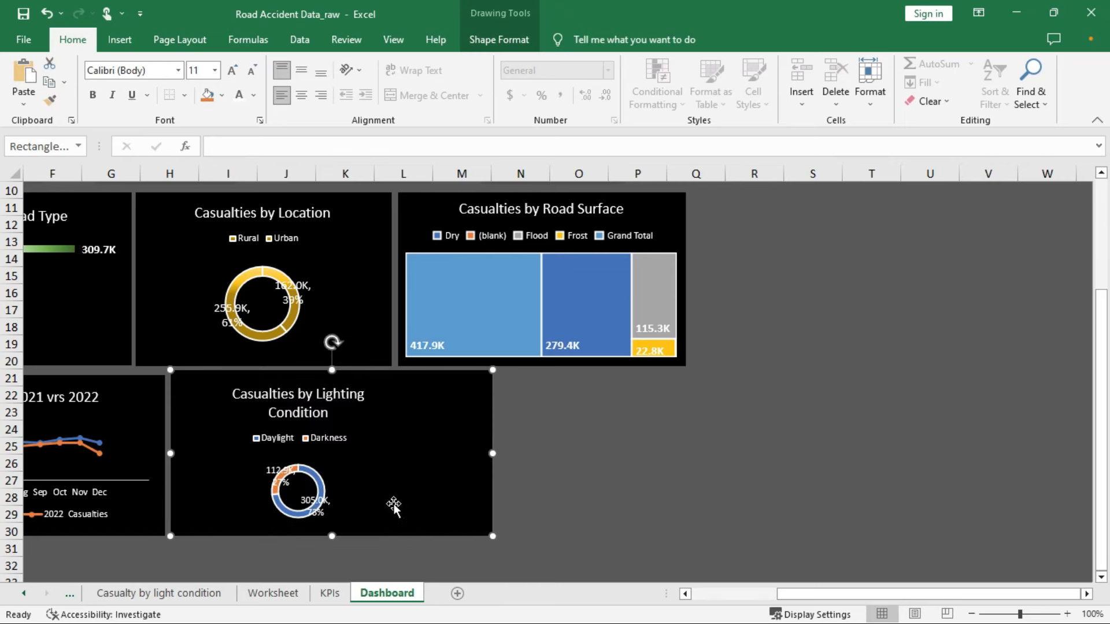
left_click(352, 473)
left_click_drag(399, 454, 417, 455)
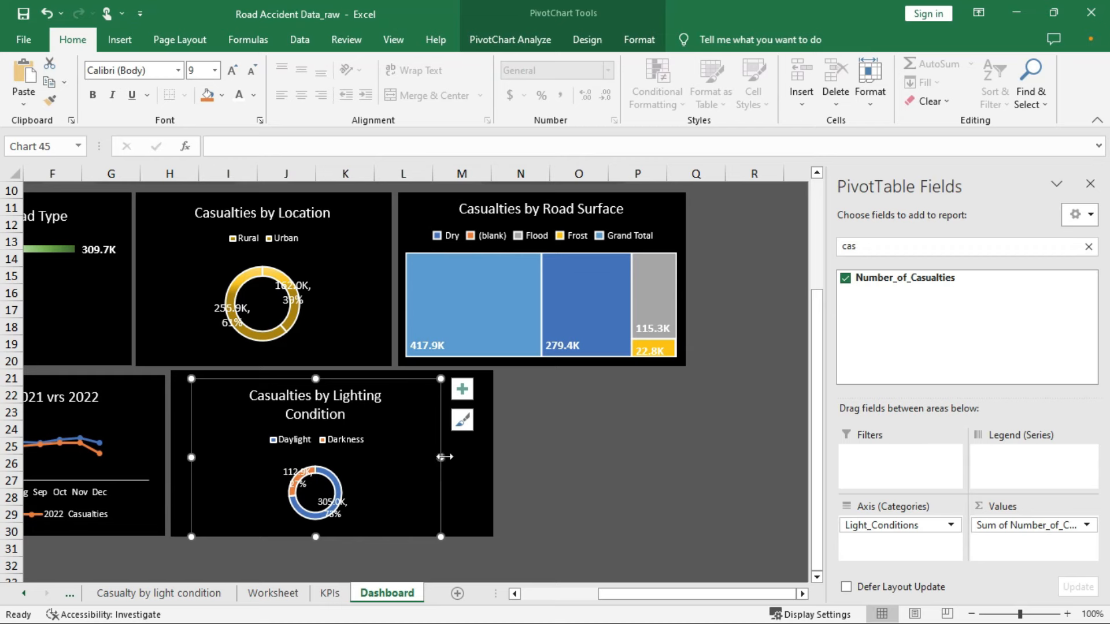
left_click_drag(443, 456, 547, 469)
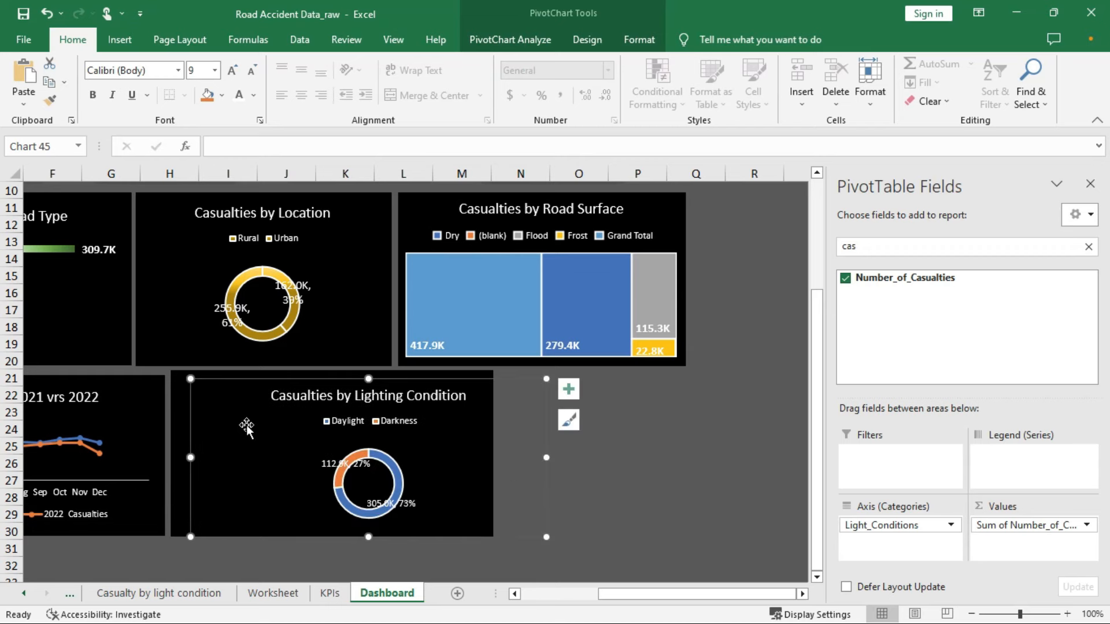
left_click_drag(191, 455, 175, 443)
left_click_drag(478, 375, 478, 376)
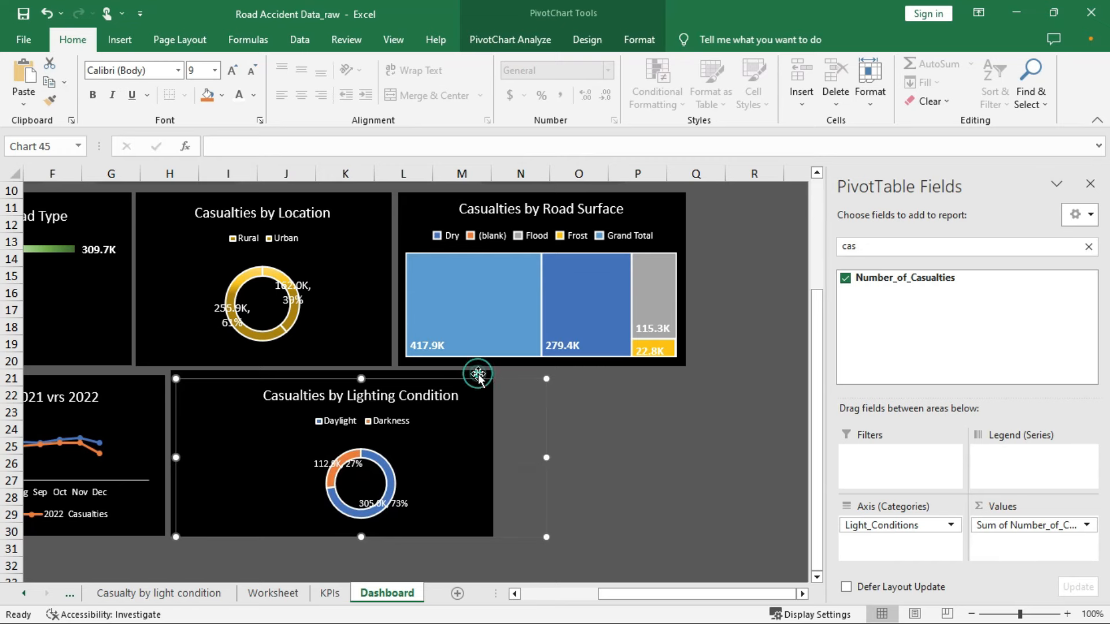
left_click(478, 376)
left_click_drag(493, 536, 579, 538)
Enlarge the lighting chart downward so it fills its black card
left_click(452, 435)
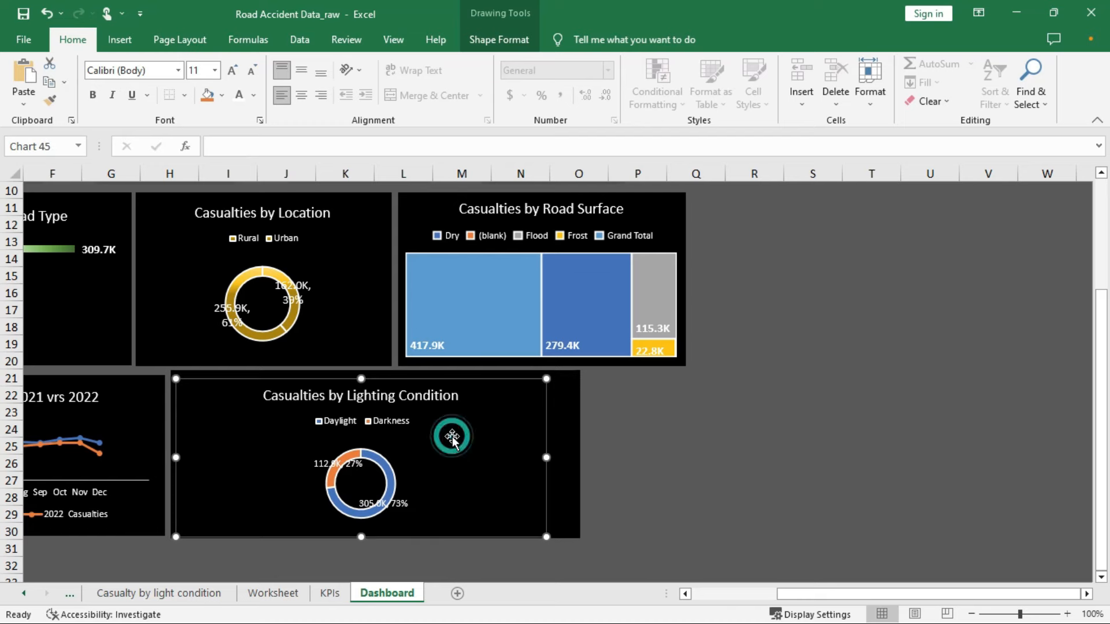
left_click(386, 472)
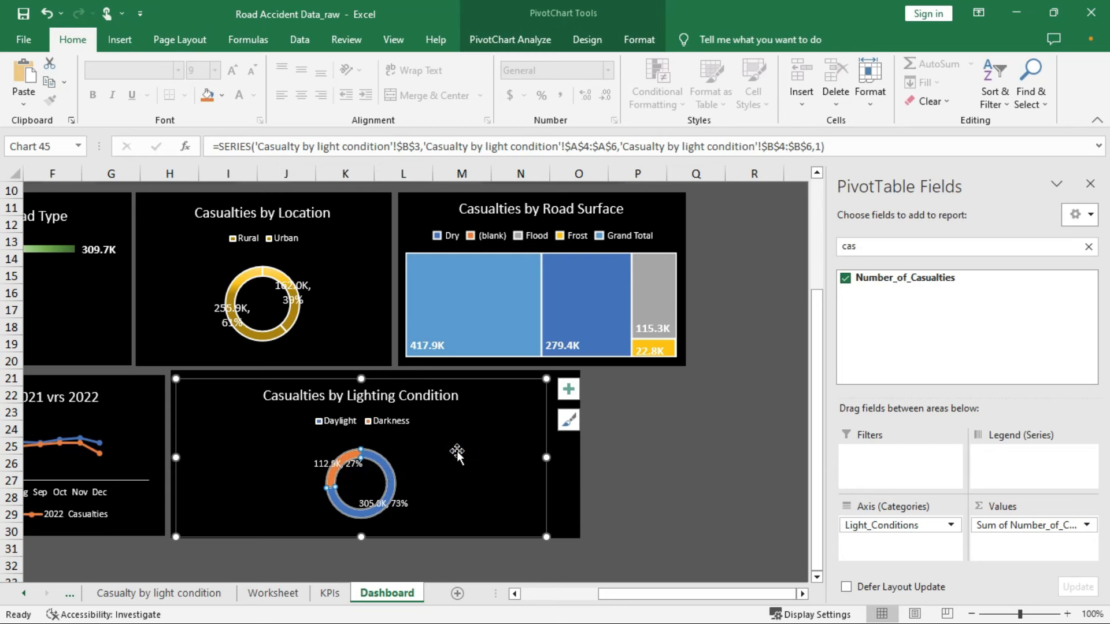
left_click_drag(457, 454, 501, 473)
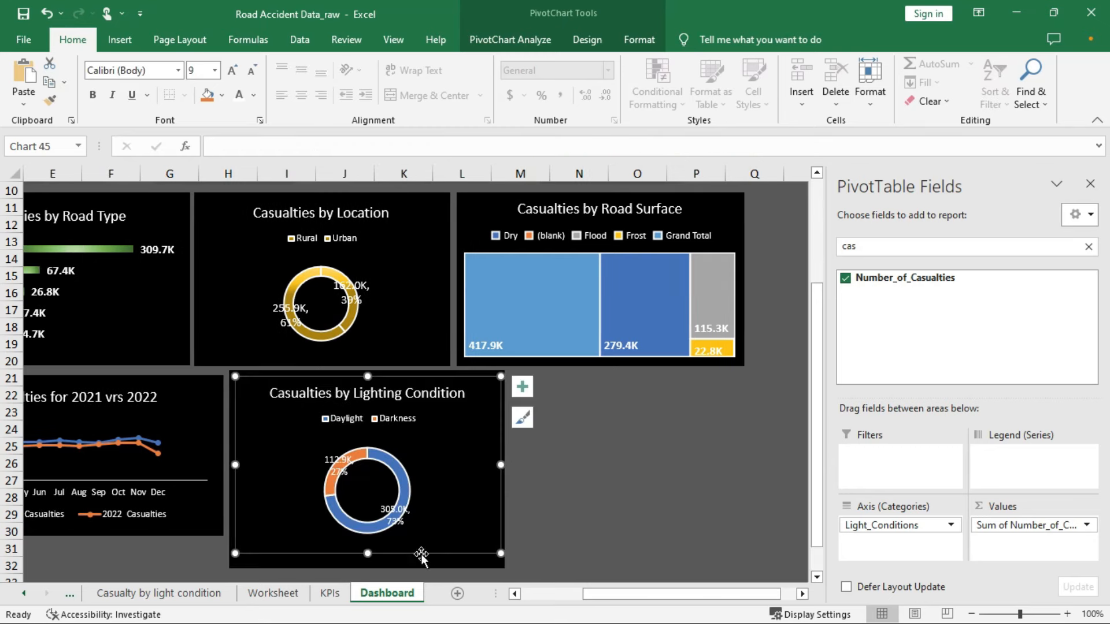
left_click_drag(366, 556, 368, 561)
left_click(618, 471)
left_click_drag(947, 593, 696, 596)
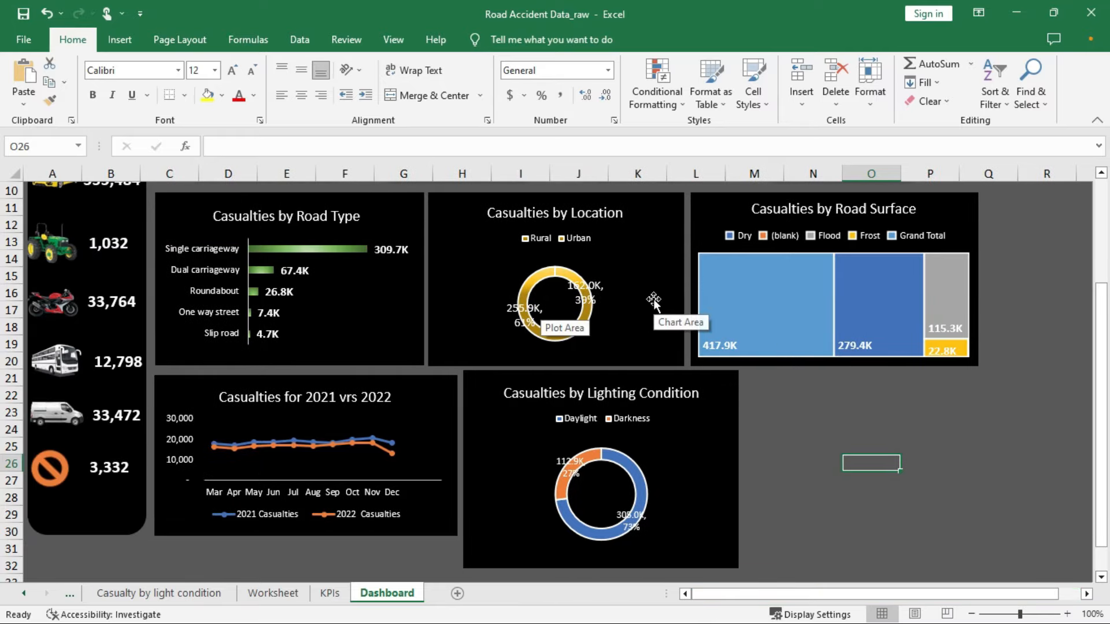
Move the Road Surface chart down below the other charts
left_click(958, 211)
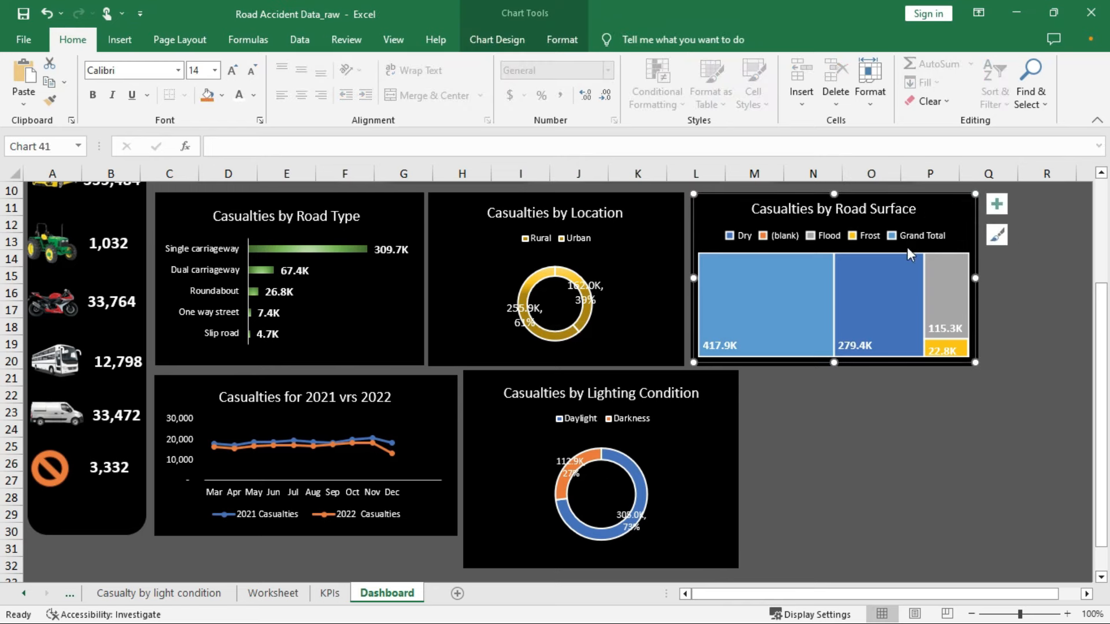
left_click(949, 366)
left_click_drag(945, 200, 987, 402)
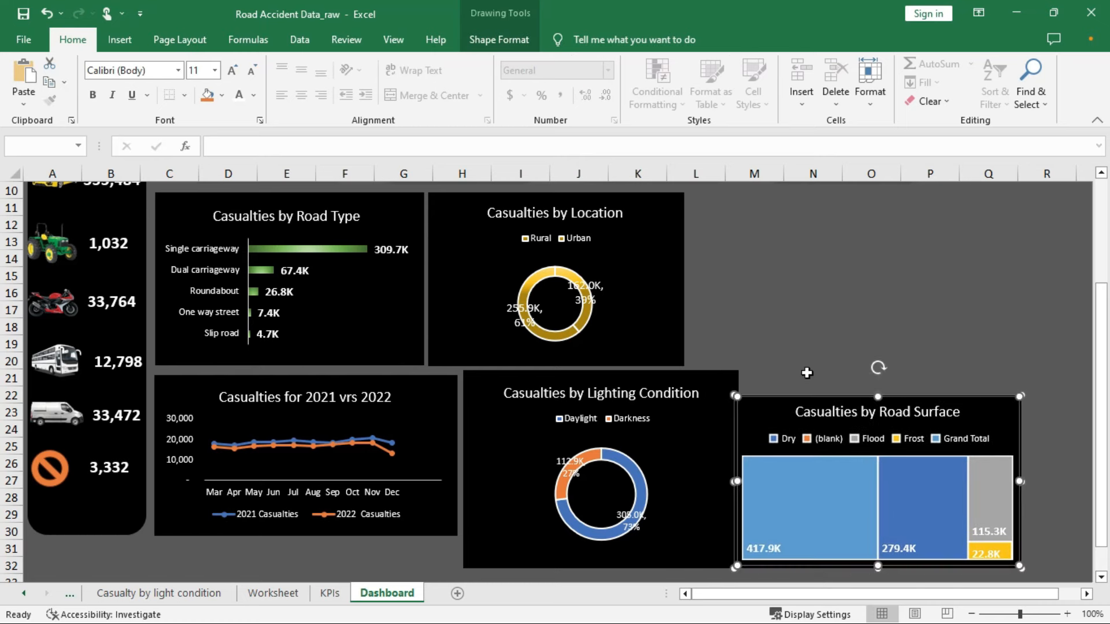
Move the lighting chart with its black panel to the top right and make it shorter
left_click(717, 376)
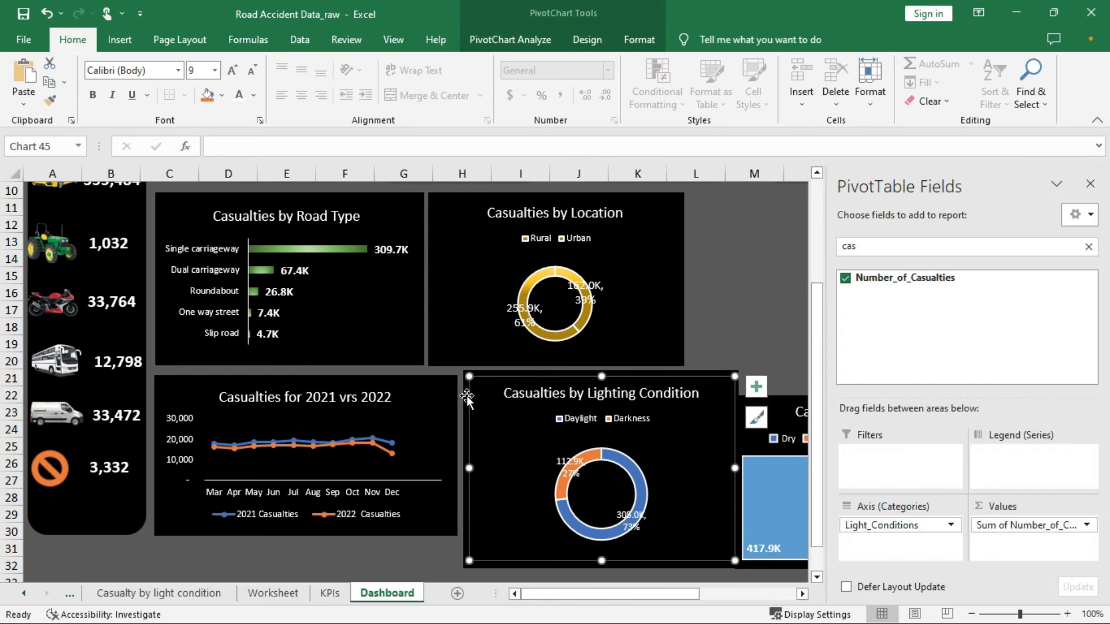
left_click(464, 397, "ctrl")
left_click_drag(629, 377, 853, 199)
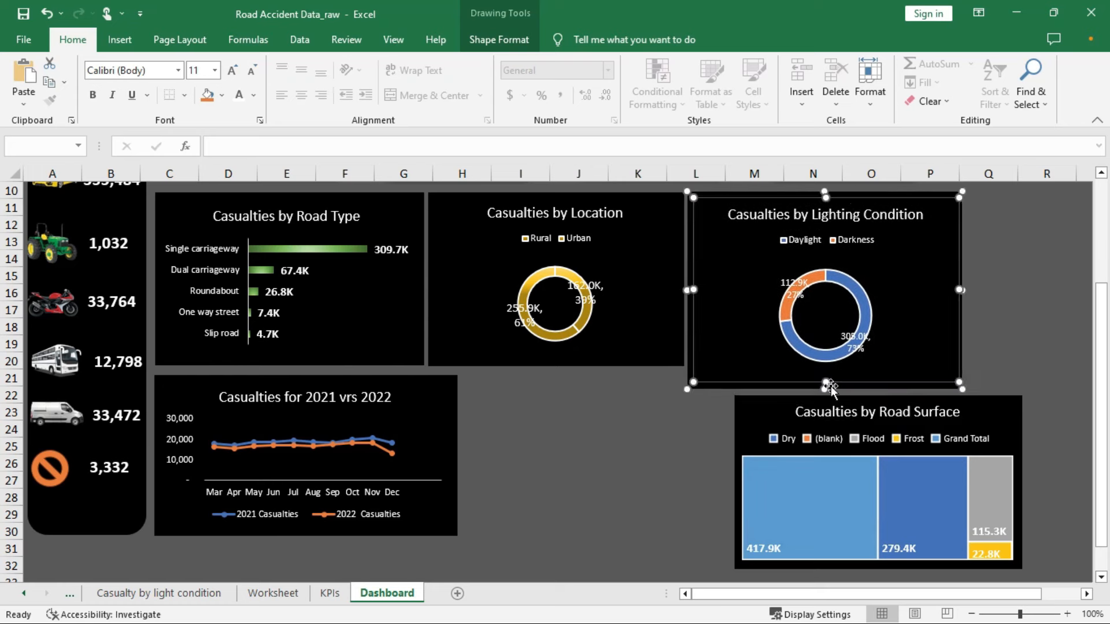
mouse_move(828, 385)
left_mouse_down()
mouse_move(838, 359)
mouse_move(840, 368)
left_mouse_up()
Fit the Road Surface treemap into the lower gap beside the 2021 vrs 2022 line chart, shortened to its card
left_click(995, 400)
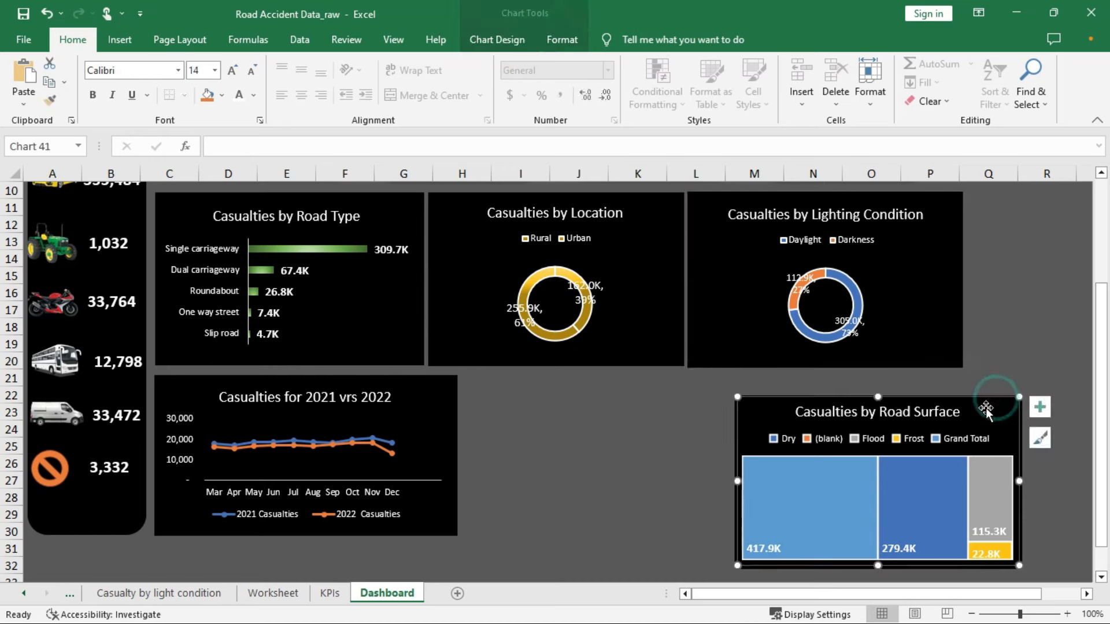
left_click_drag(991, 404, 826, 409)
key("ctrl+z")
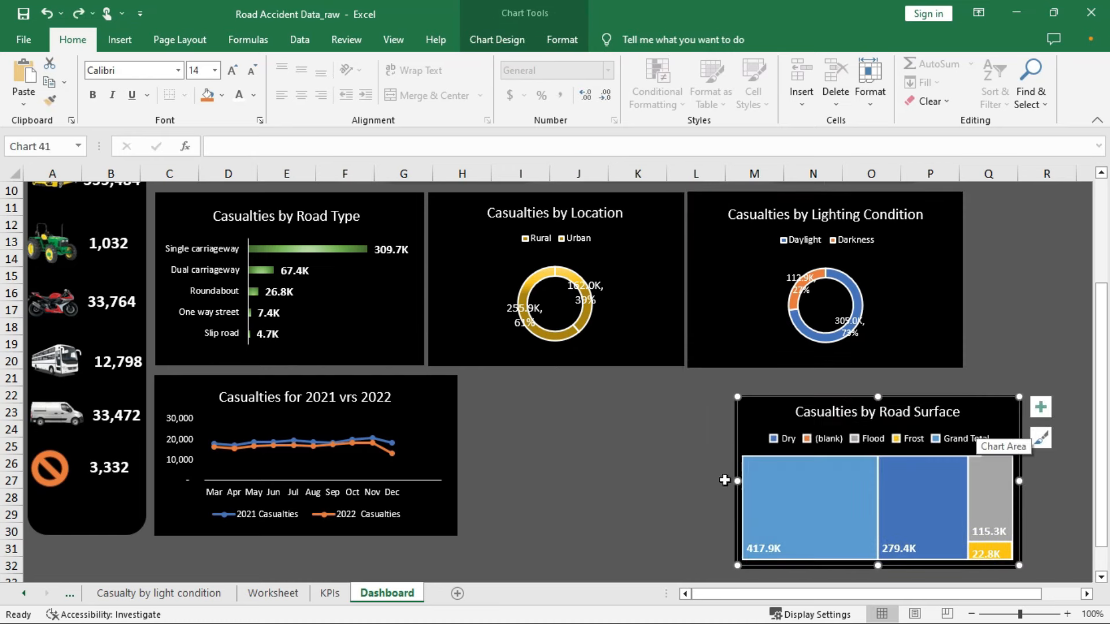
key("Escape")
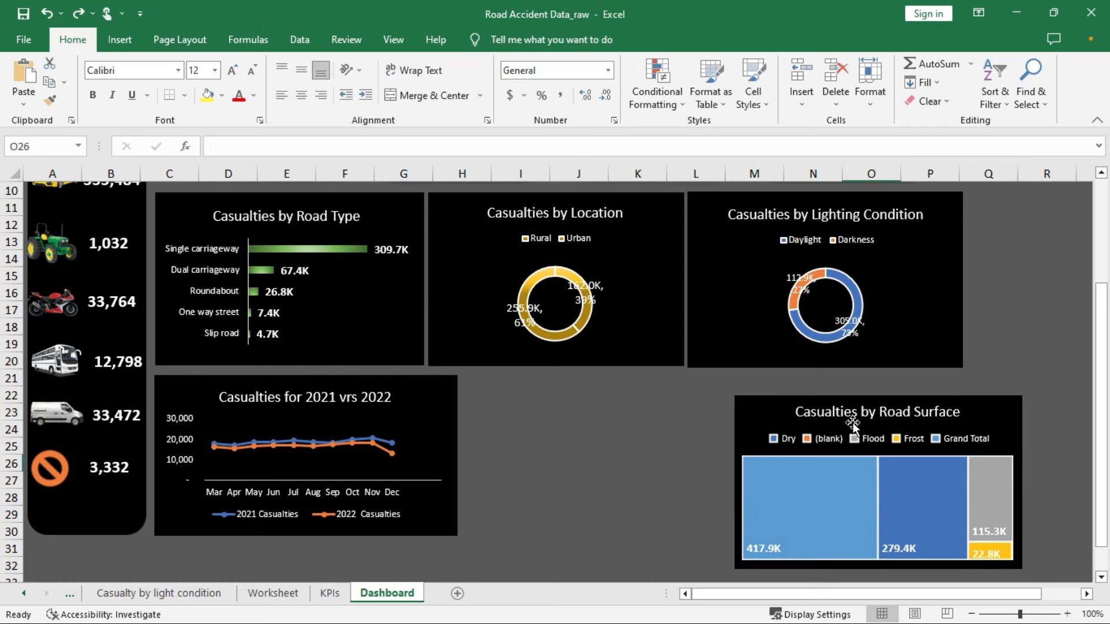
left_click(853, 424)
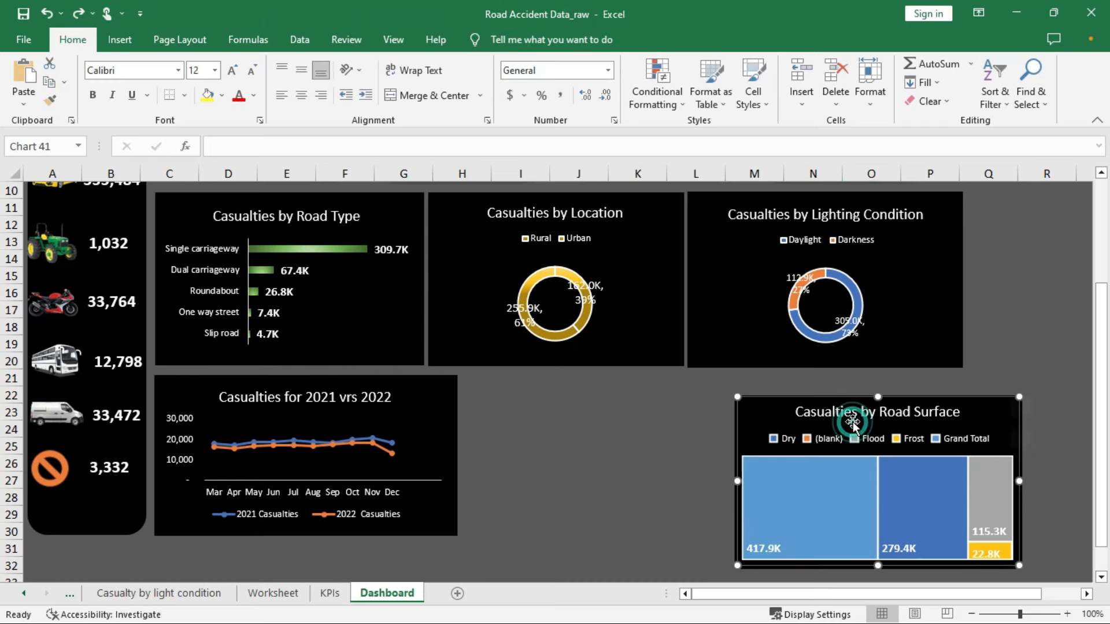
left_click(733, 514)
left_click(731, 553)
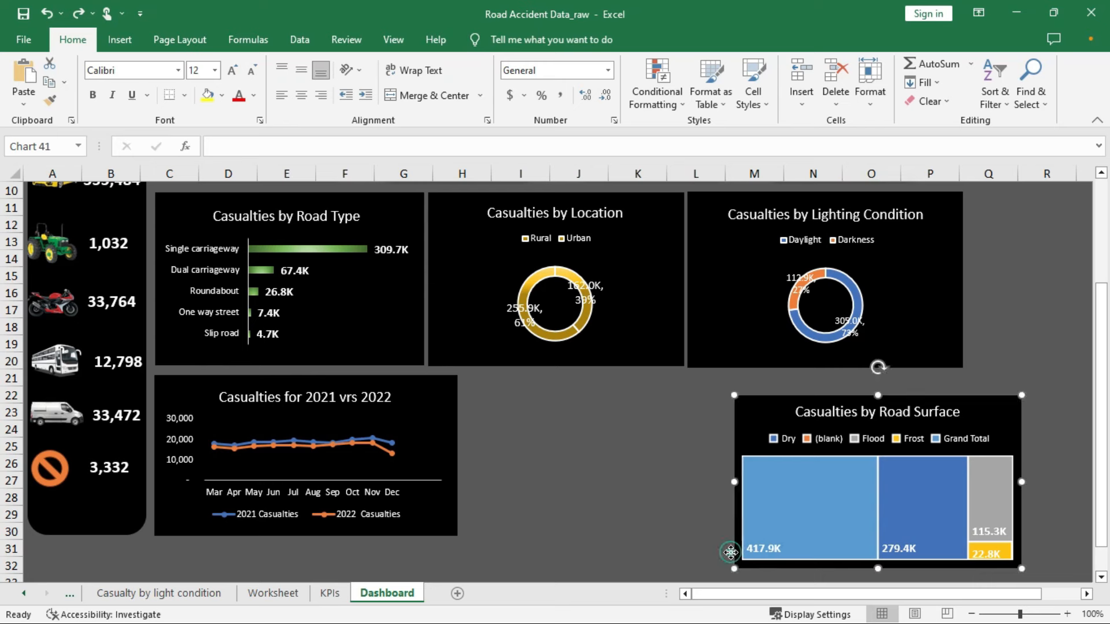
left_click(780, 410)
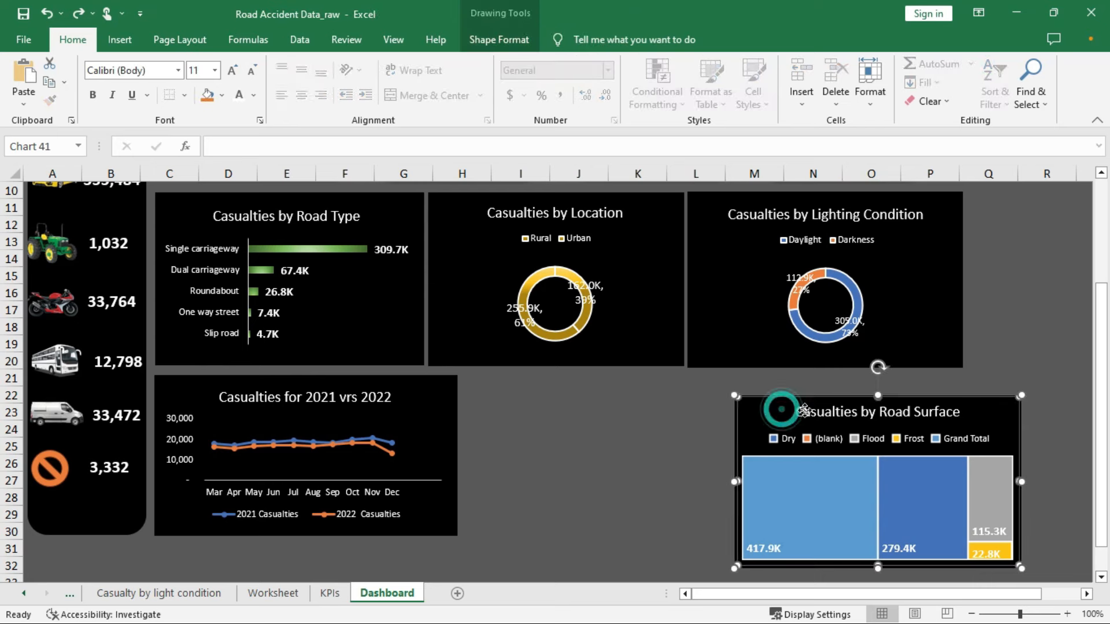
left_click_drag(997, 408, 735, 394)
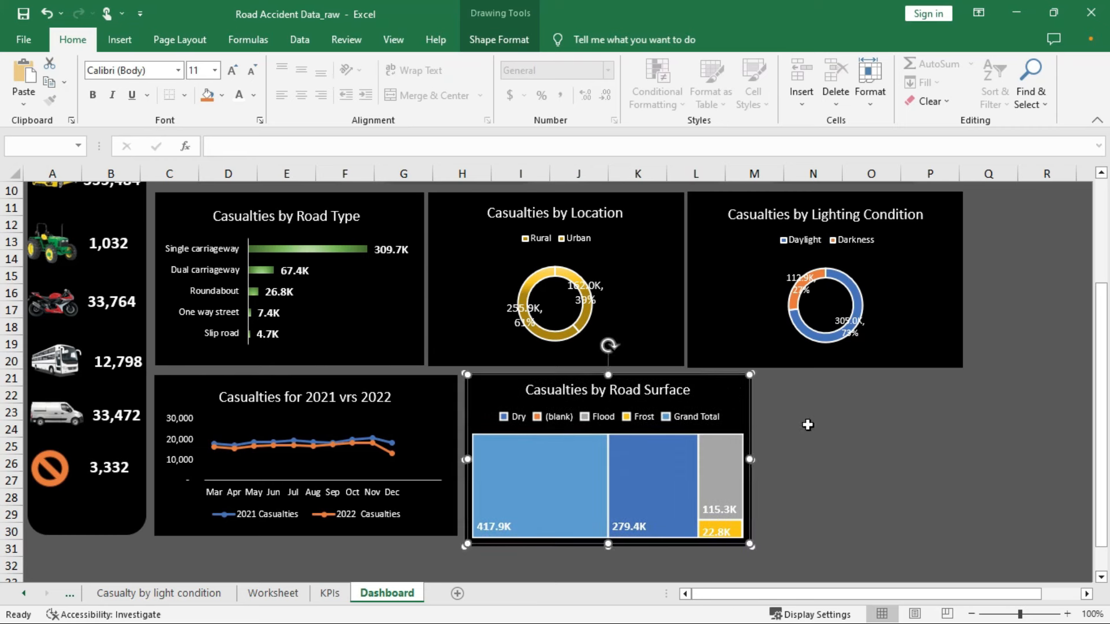
key("Down")
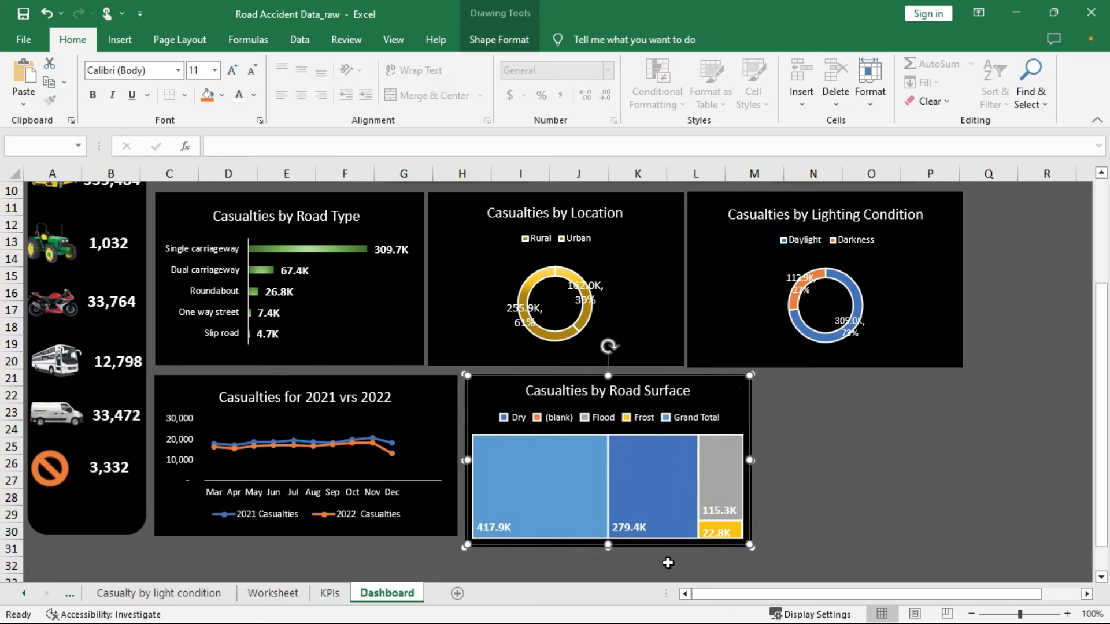
left_click_drag(609, 547, 608, 535)
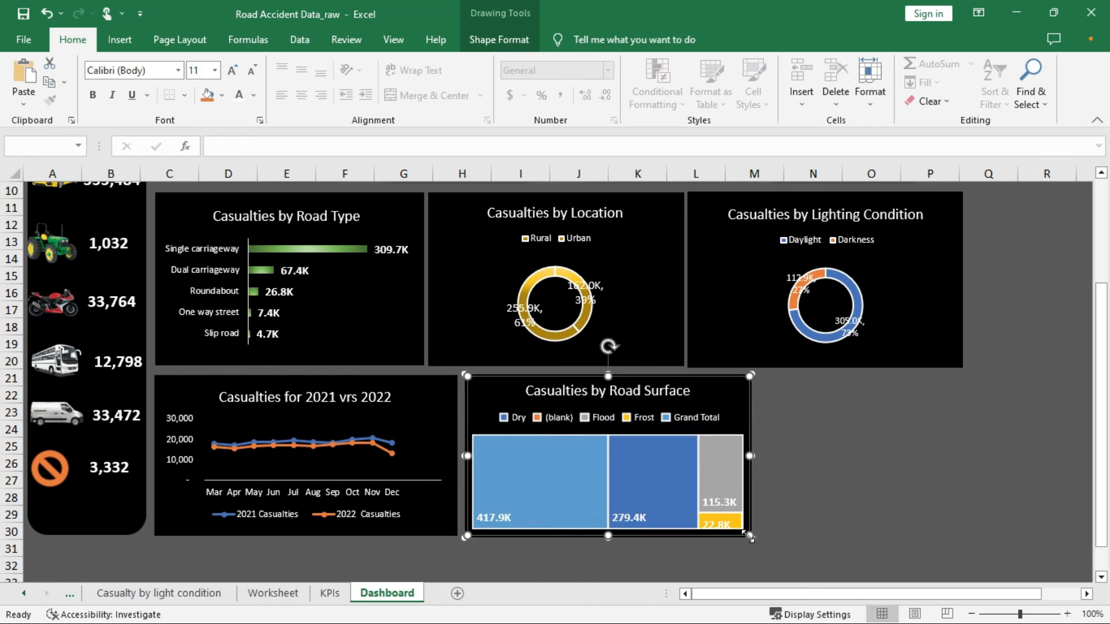
left_click(796, 493)
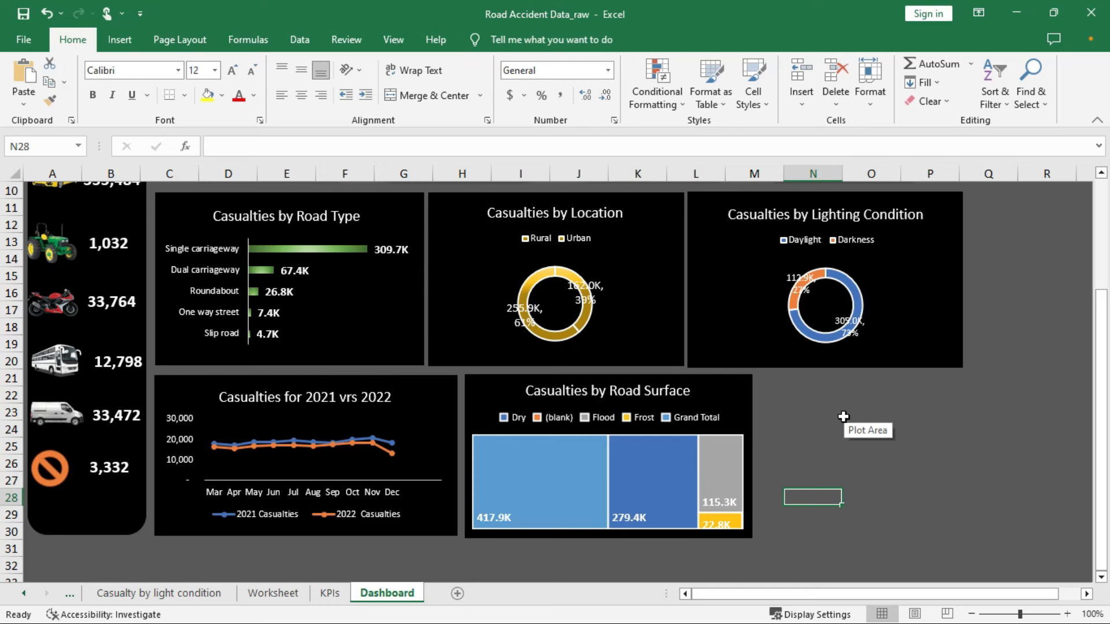
Set the lighting chart's text to size 11 and bold
left_click(846, 316)
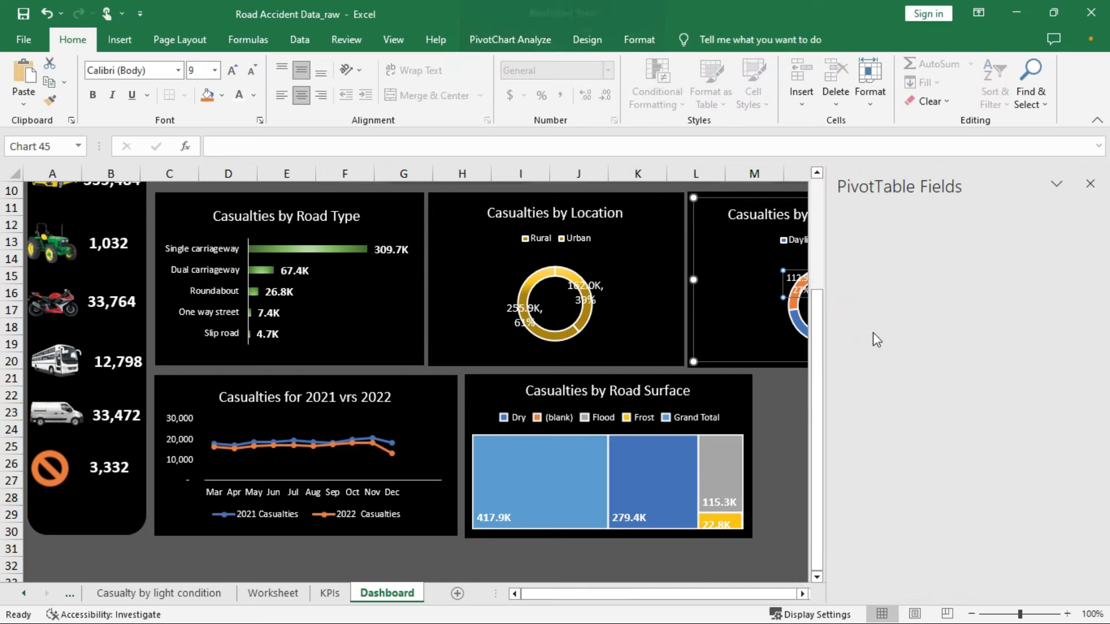
left_click(214, 68)
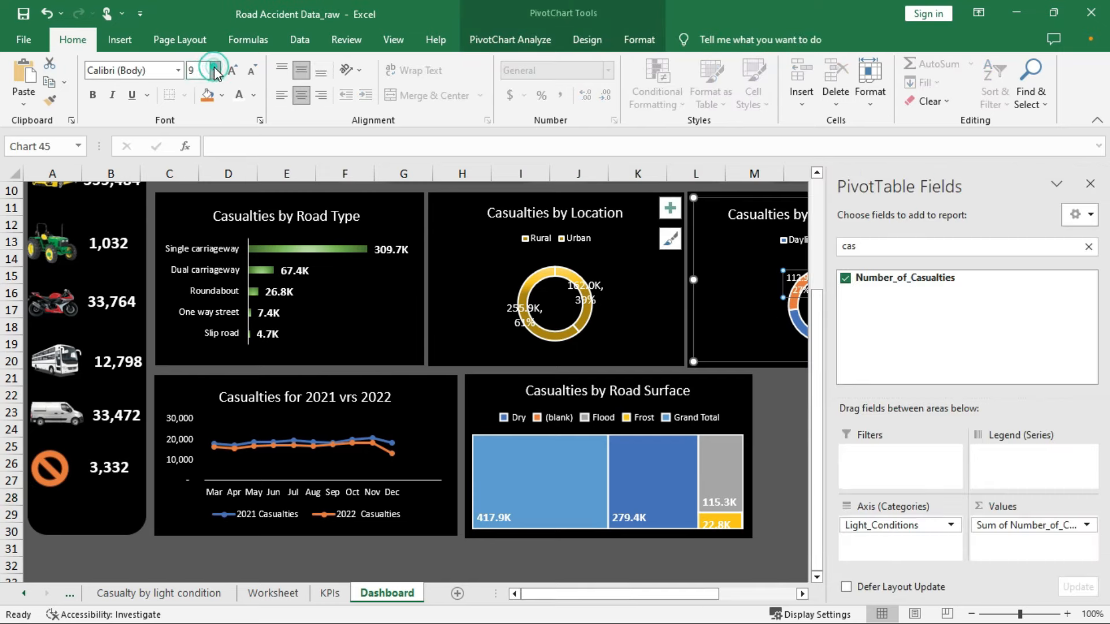
left_click(202, 152)
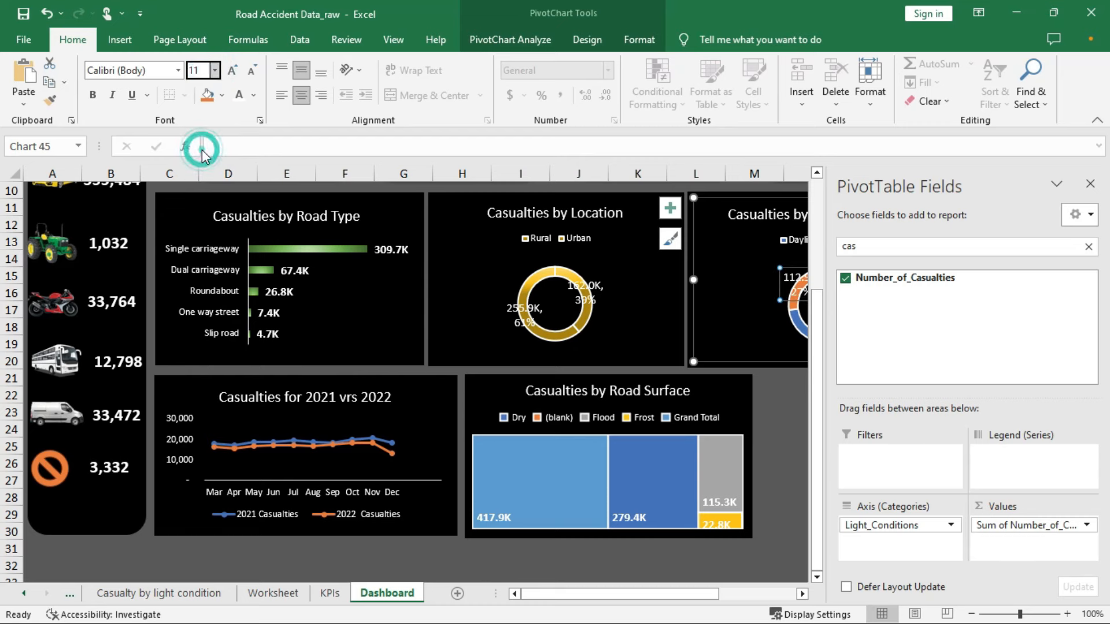
left_click(92, 96)
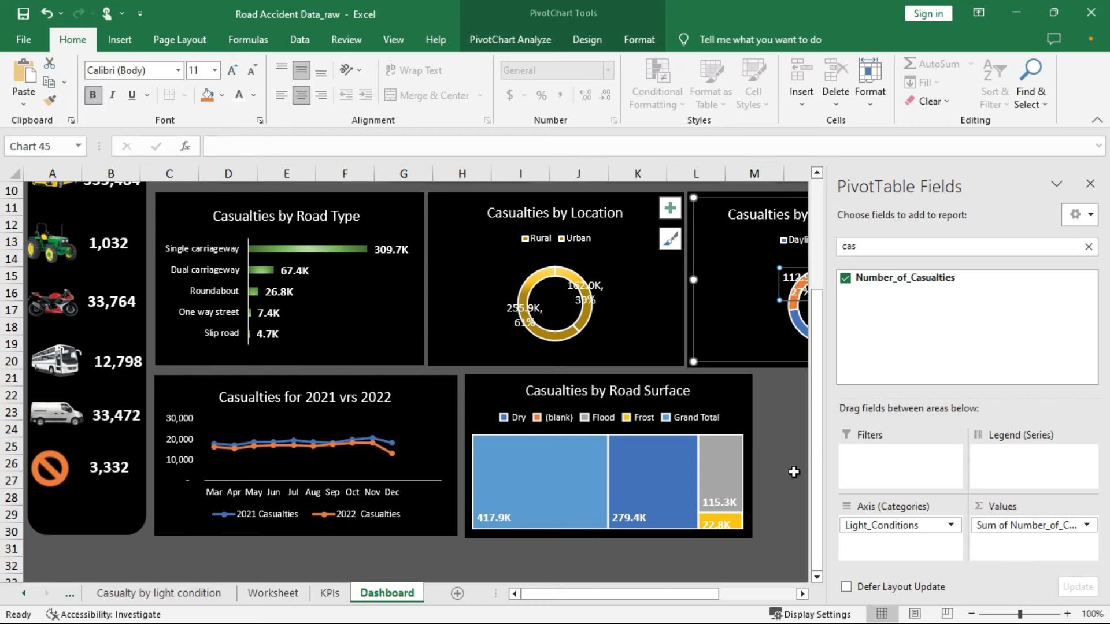
Close the PivotTable field list and select a doughnut slice for formatting
left_click(801, 327)
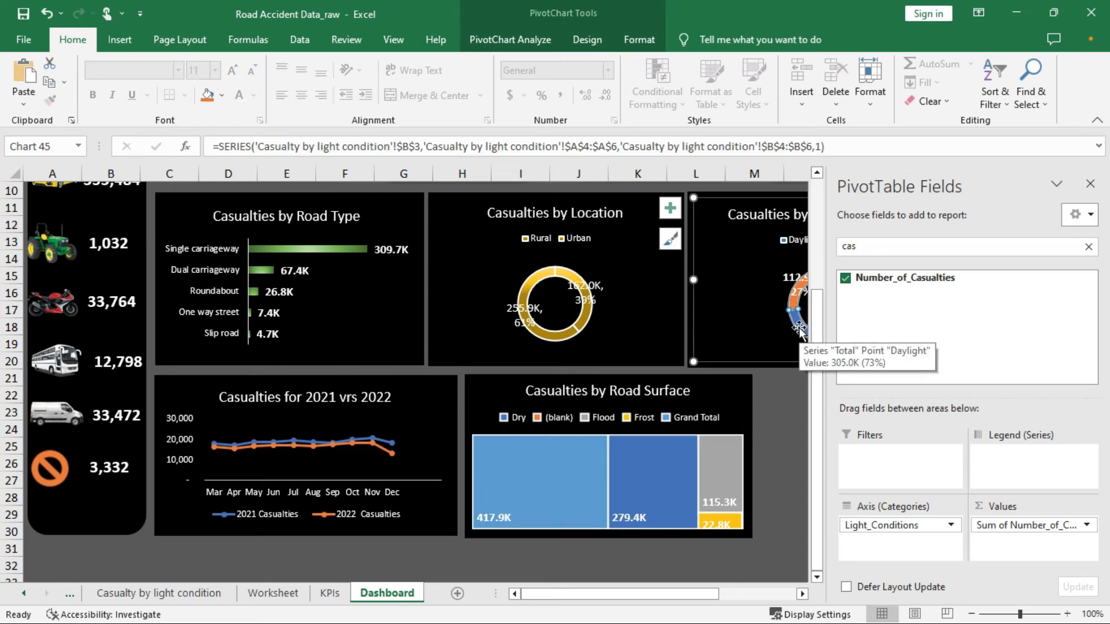
right_click(800, 328)
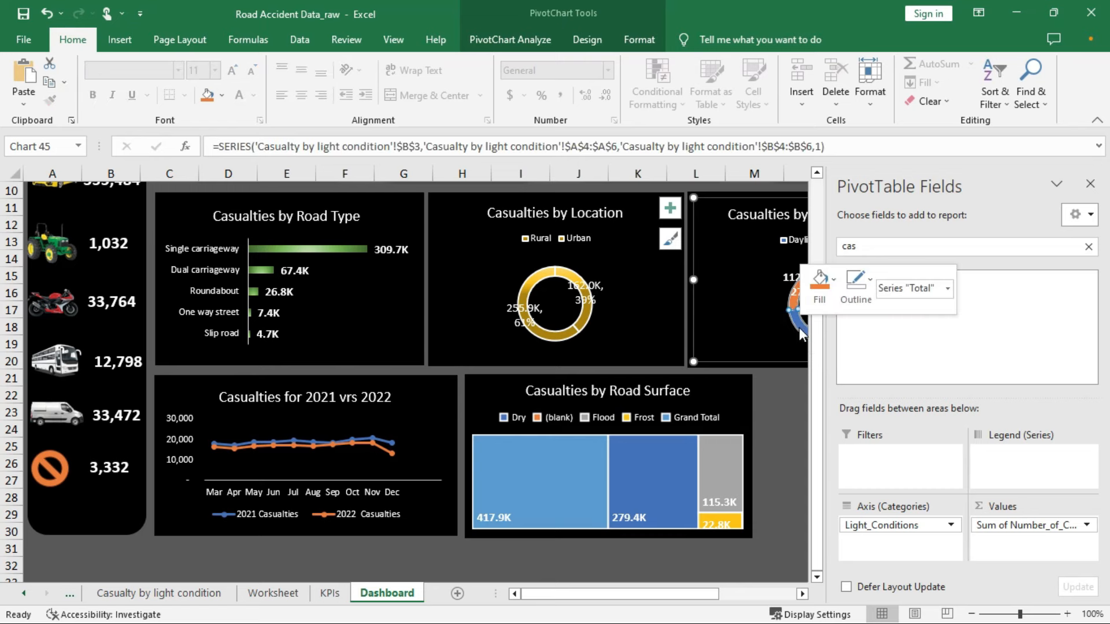
left_click(1090, 186)
left_click(1091, 186)
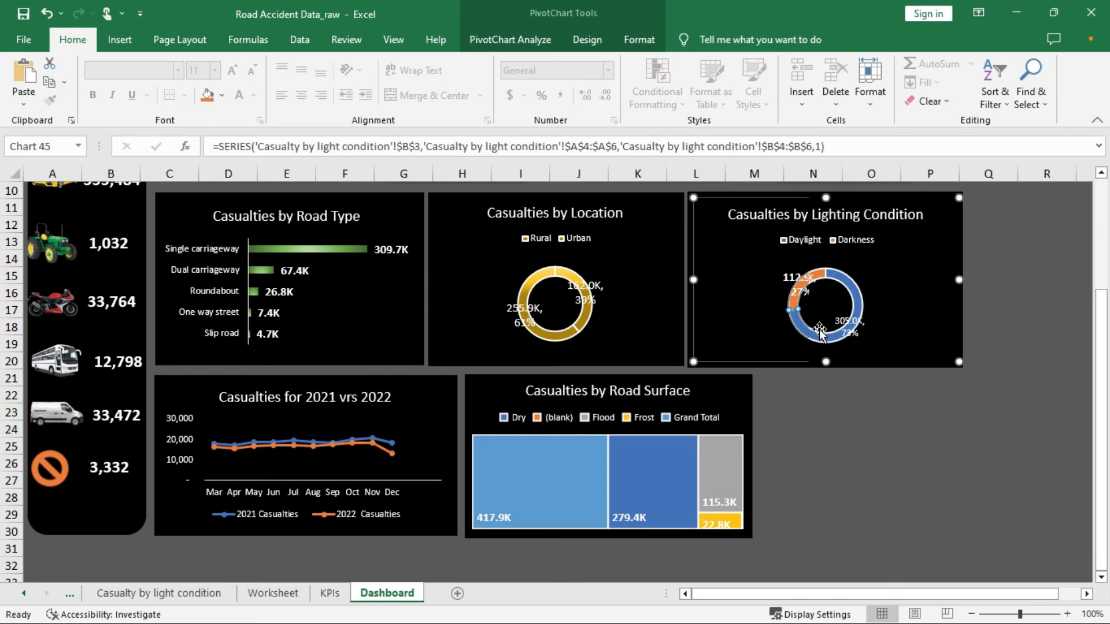
right_click(812, 334)
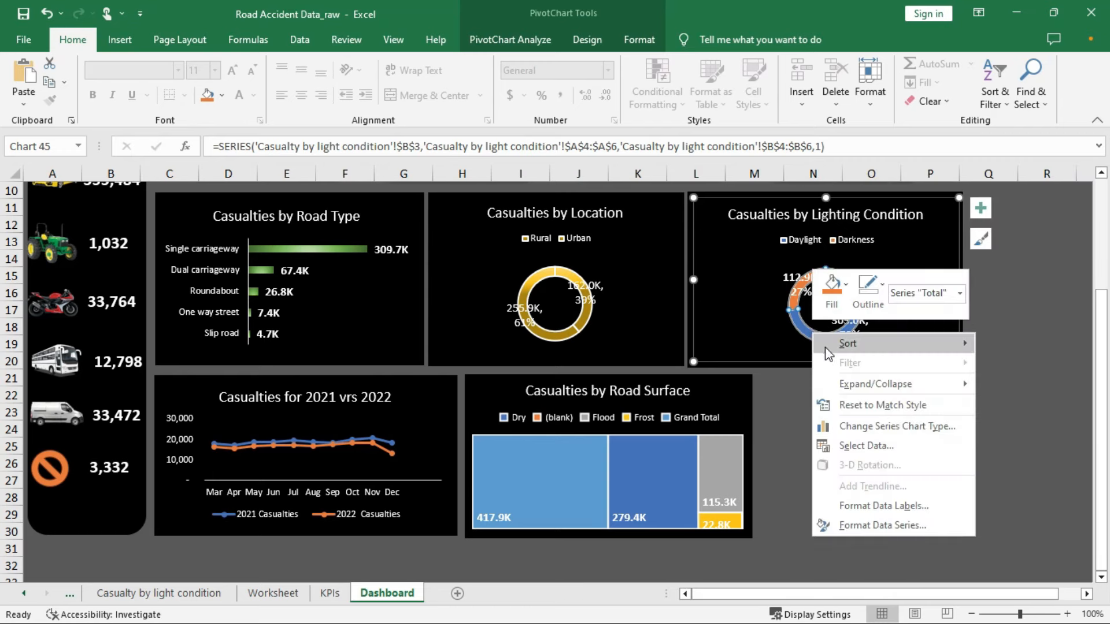
left_click(846, 285)
left_click(798, 324)
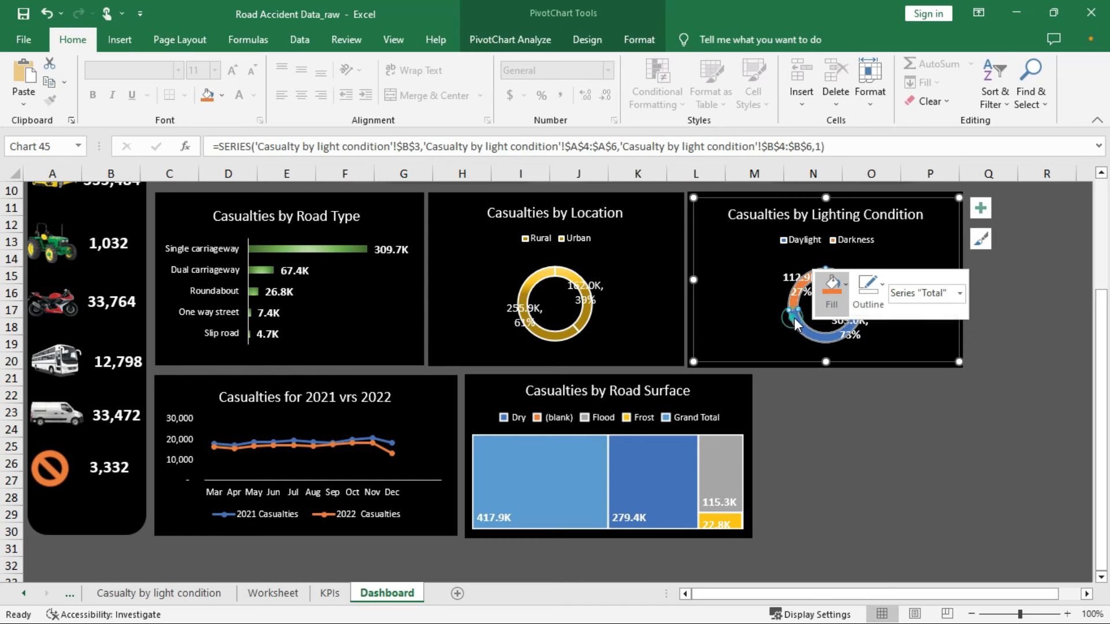
left_click(797, 324)
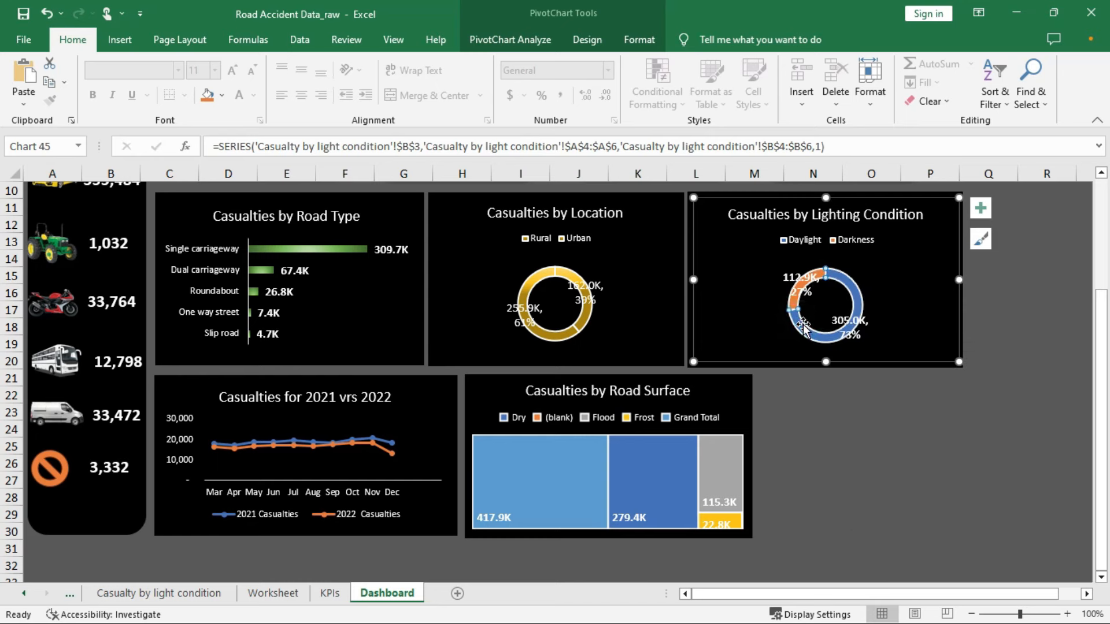
right_click(803, 325)
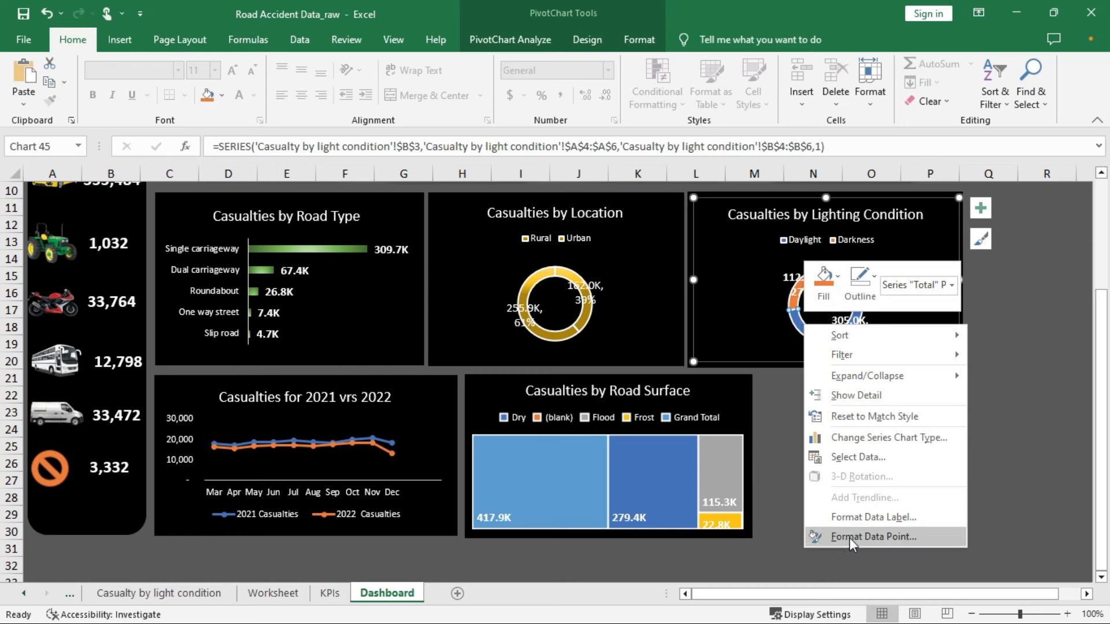
Bring up the doughnut series' Fill & Line formatting settings
left_click(887, 536)
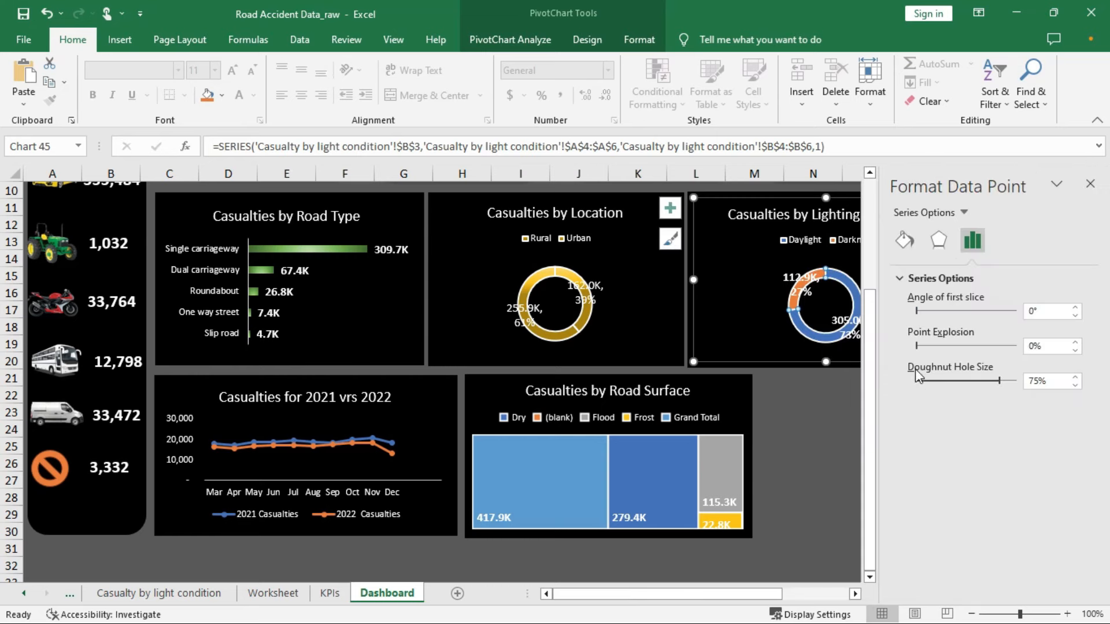
left_click(905, 240)
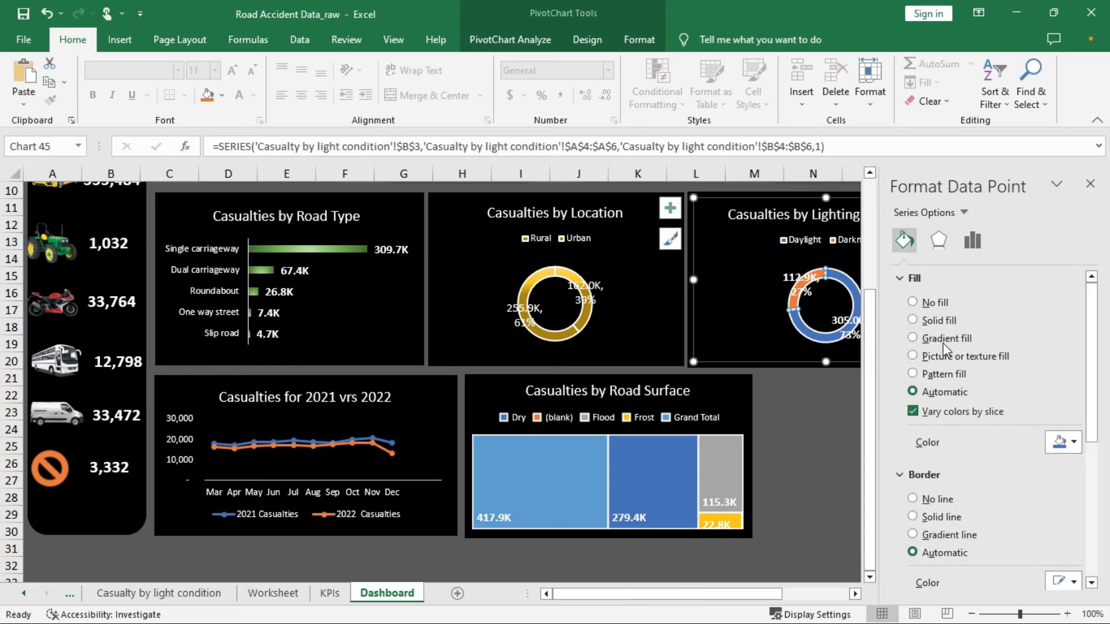
left_click(741, 281)
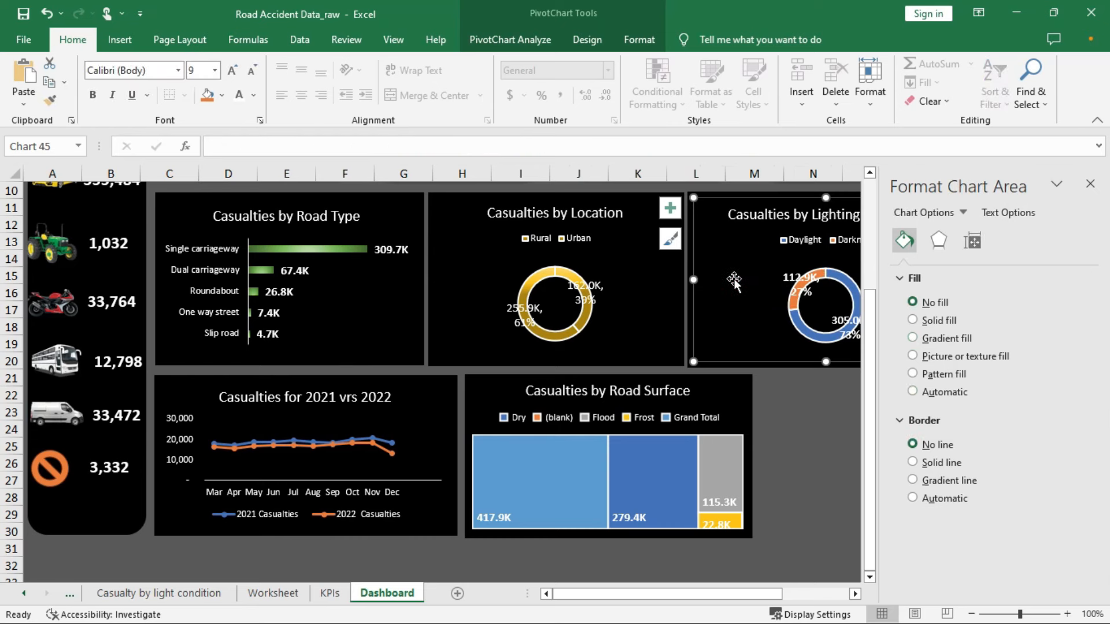
right_click(733, 279)
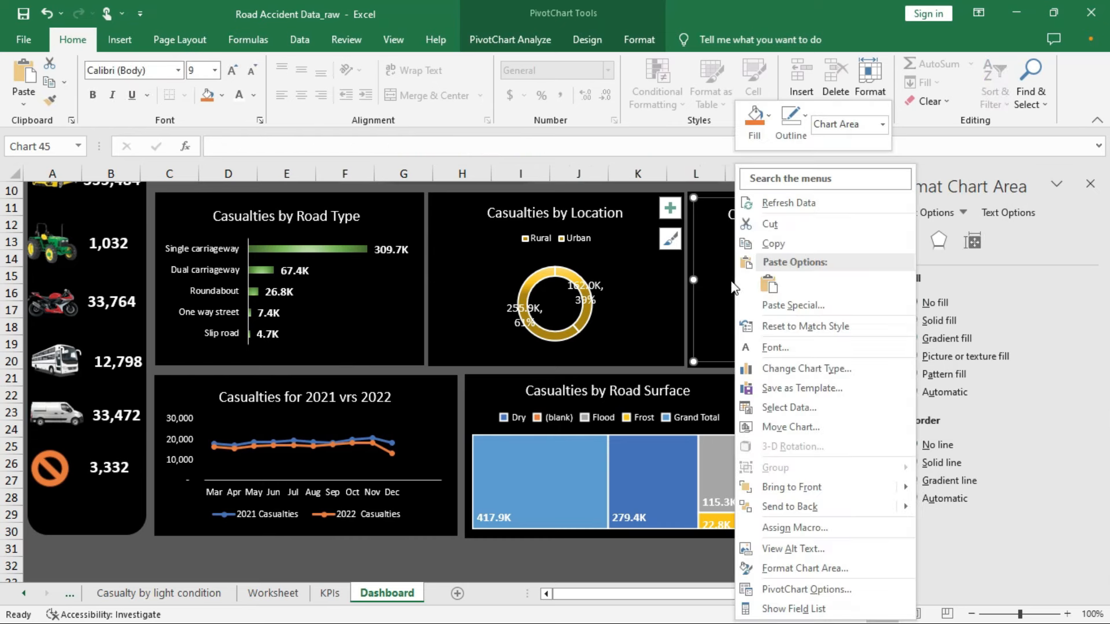
left_click(721, 290)
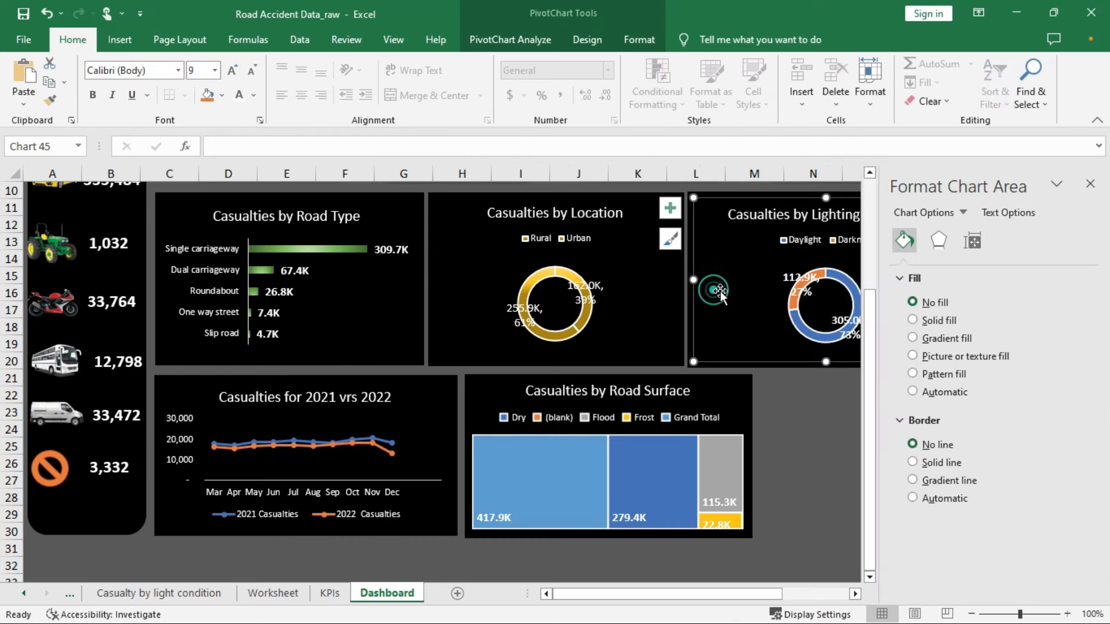
left_click(803, 328)
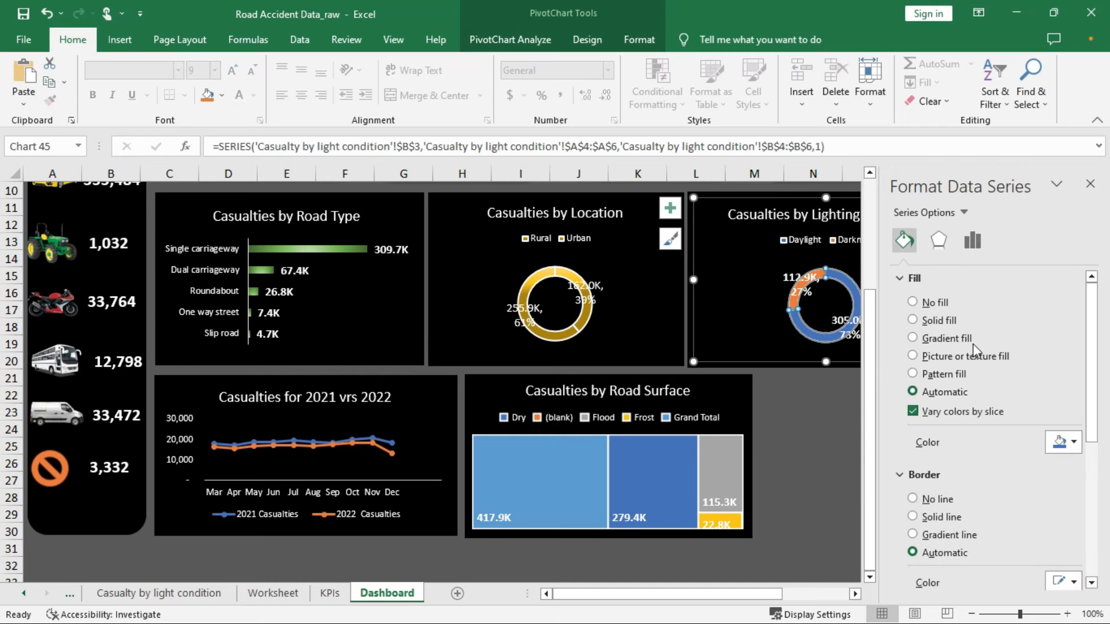
Fill the doughnut with the Medium Gradient - Accent 5 blue preset and adjust the middle gradient stop
left_click(913, 338)
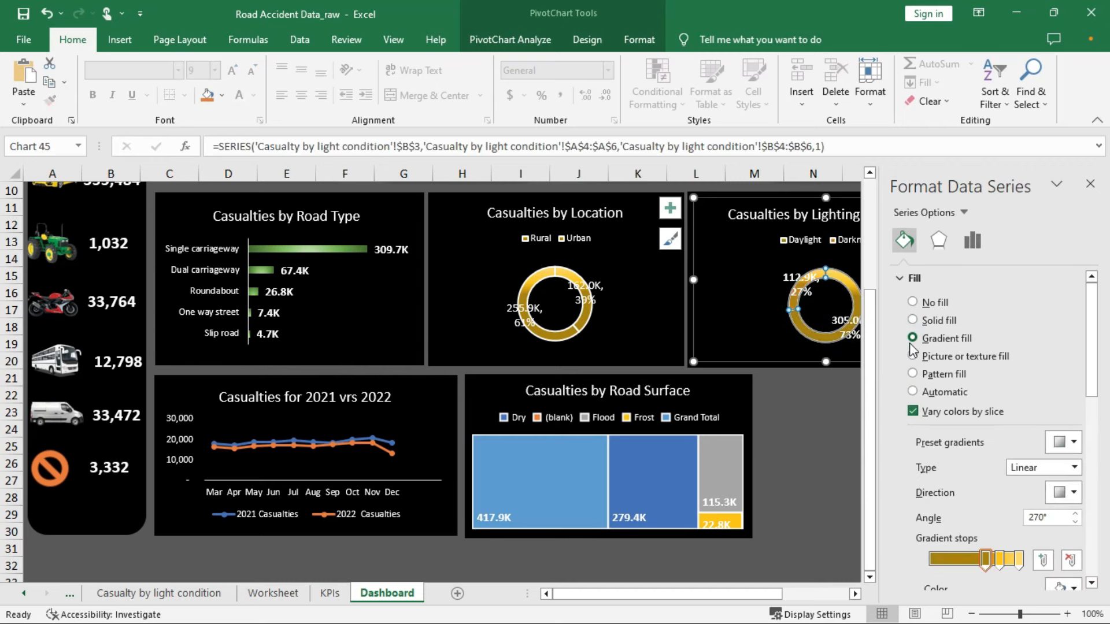
left_click(1075, 443)
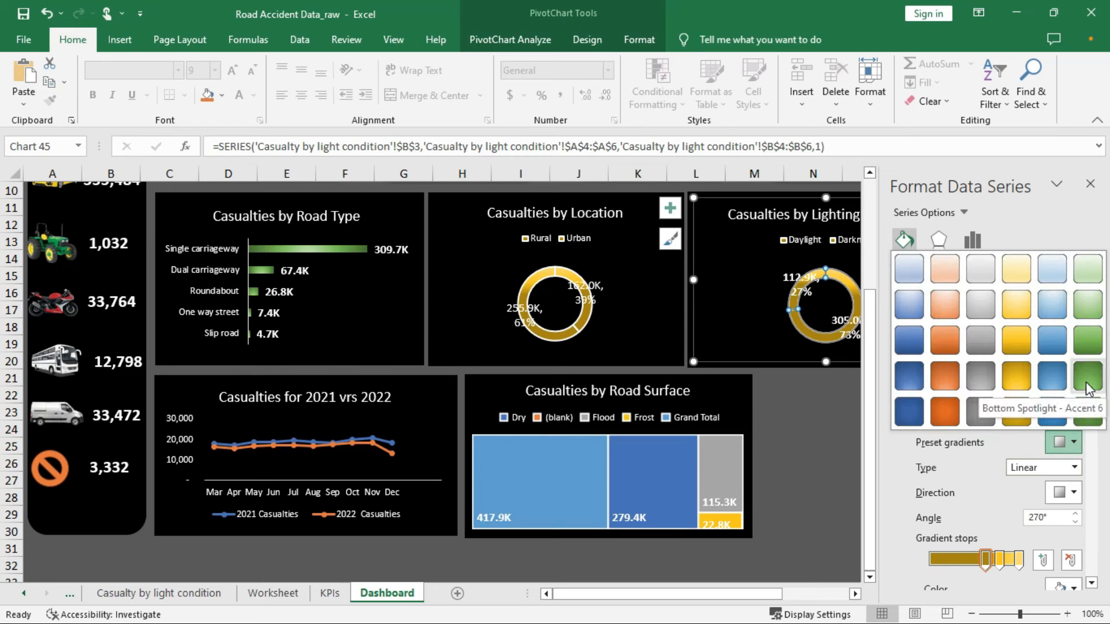
left_click(1086, 381)
left_click(1073, 444)
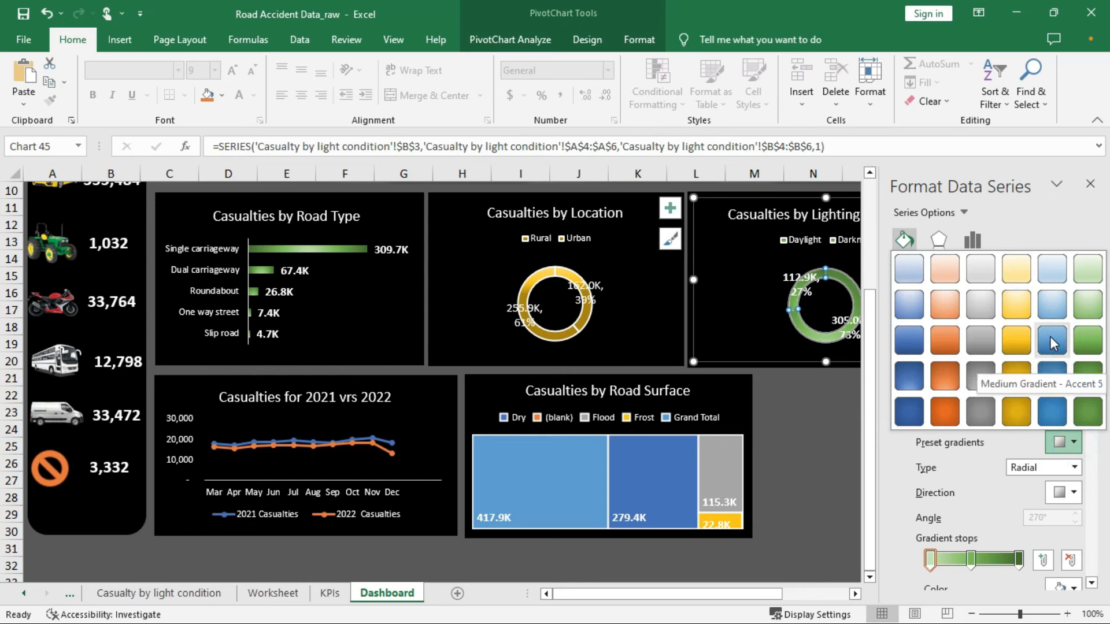
left_click(1052, 344)
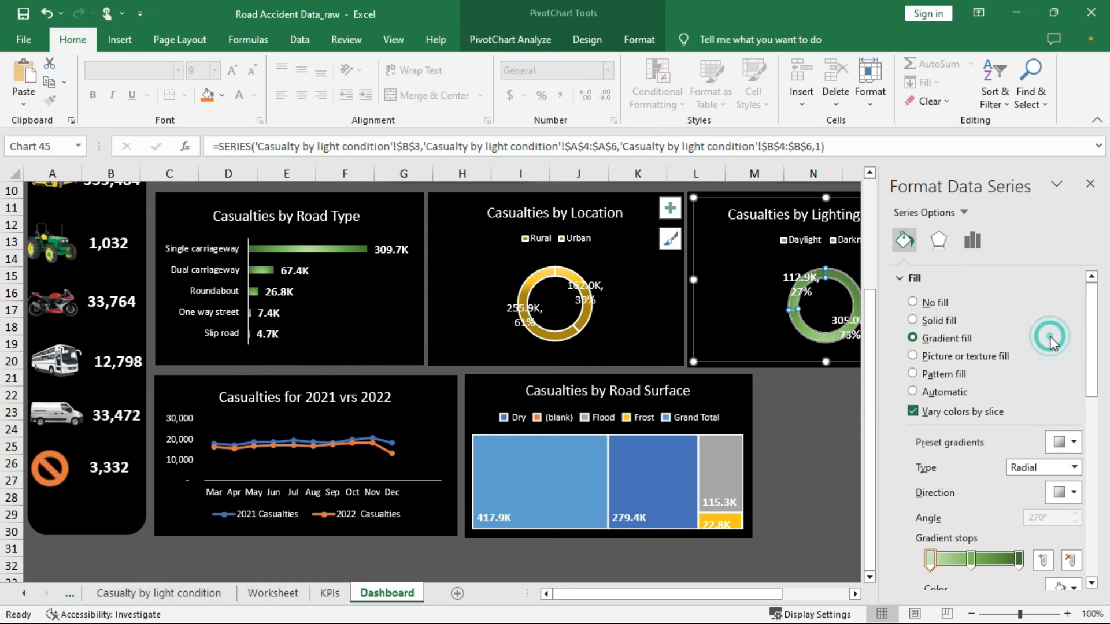
mouse_move(973, 561)
left_mouse_down()
mouse_move(993, 574)
mouse_move(977, 561)
mouse_move(973, 575)
left_mouse_up()
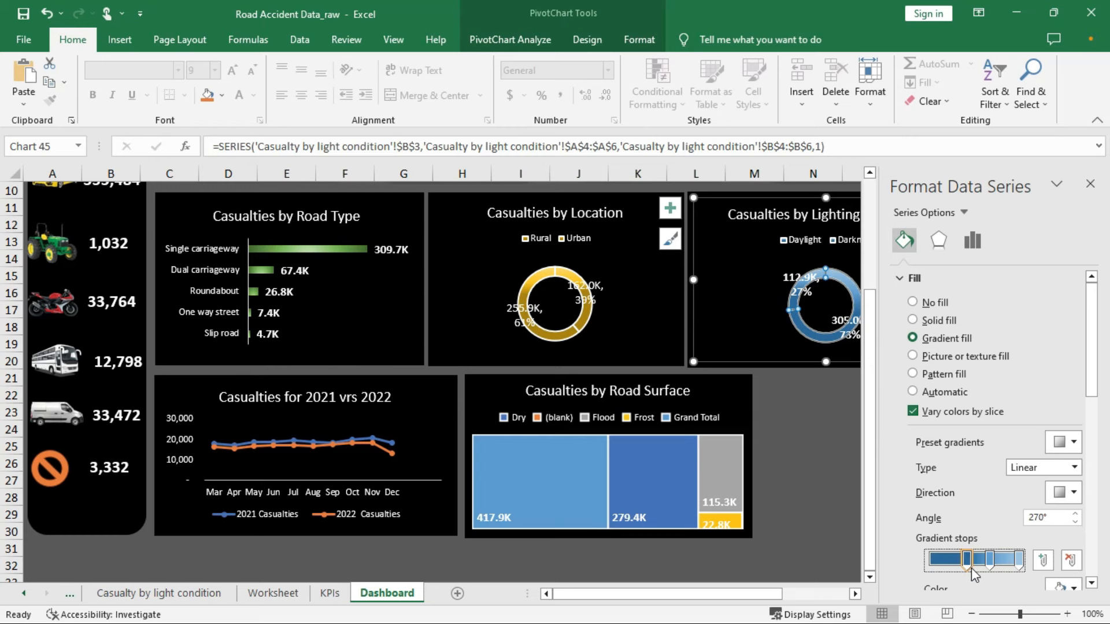
left_click(763, 336)
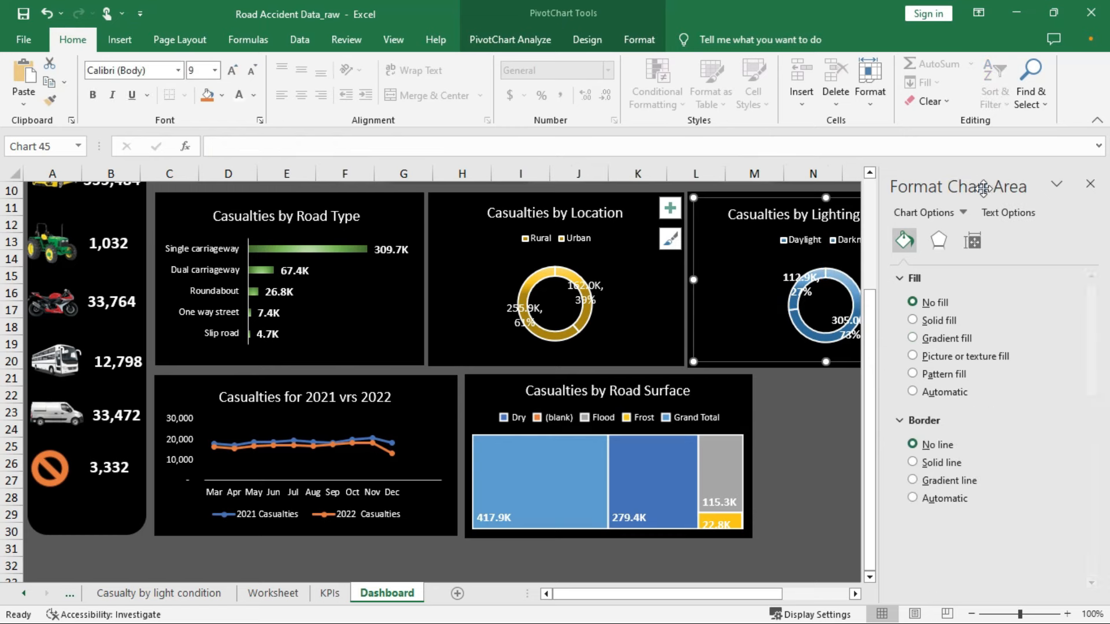
left_click(1090, 184)
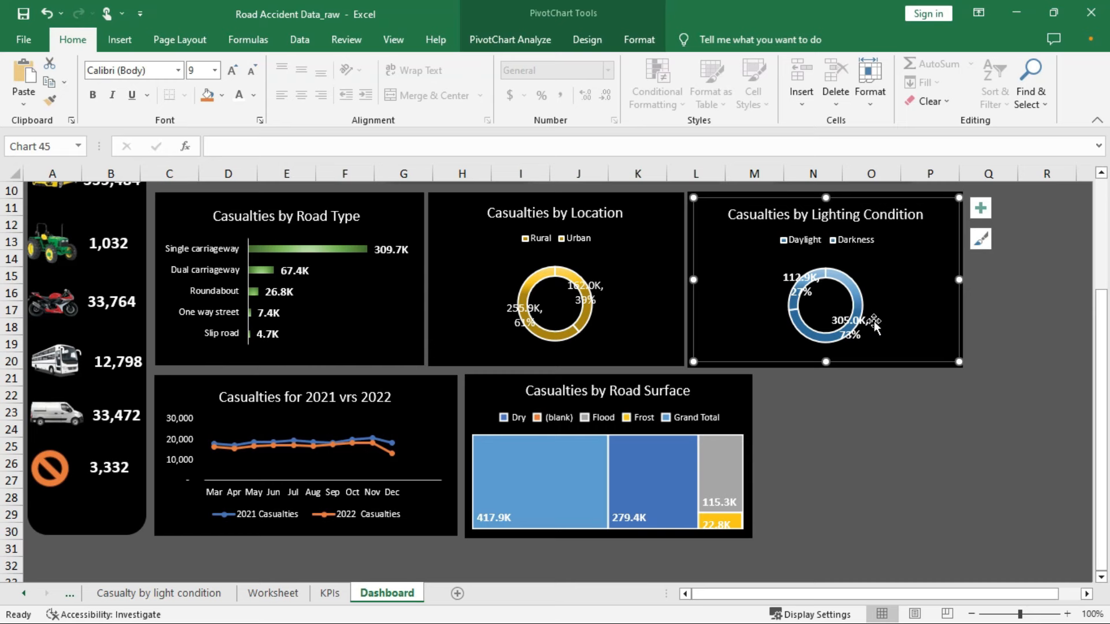
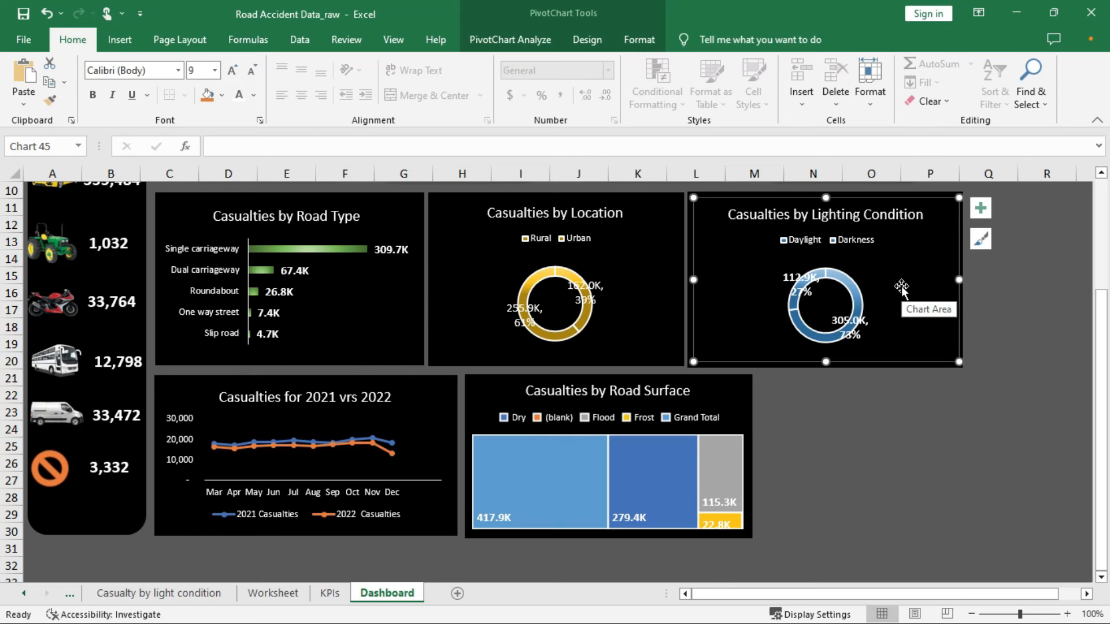
Select the Casualties by Lighting Condition chart and show its PivotChart Analyze tools
left_click(983, 327)
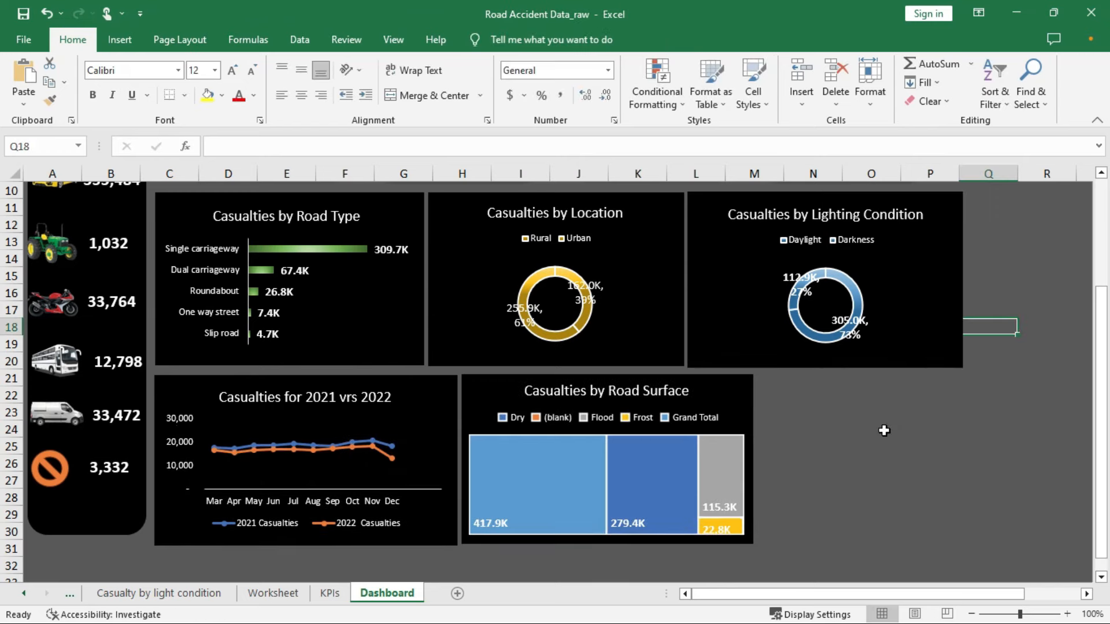
scroll(885, 431, "up", 2)
scroll(886, 435, "up", 1)
scroll(861, 356, "down", 1)
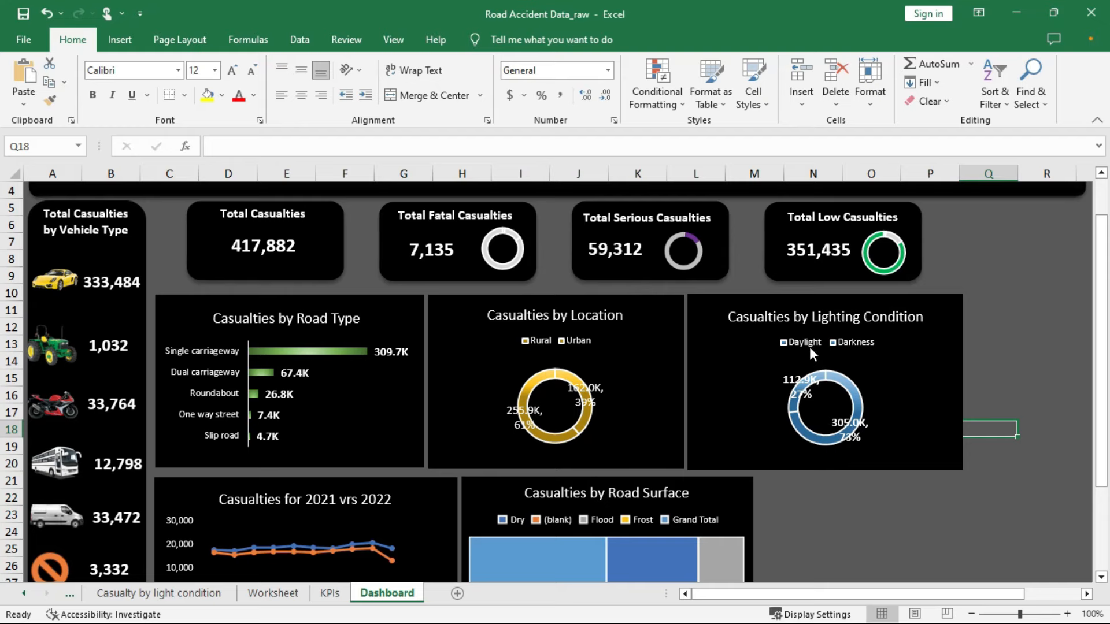
scroll(809, 352, "down", 3)
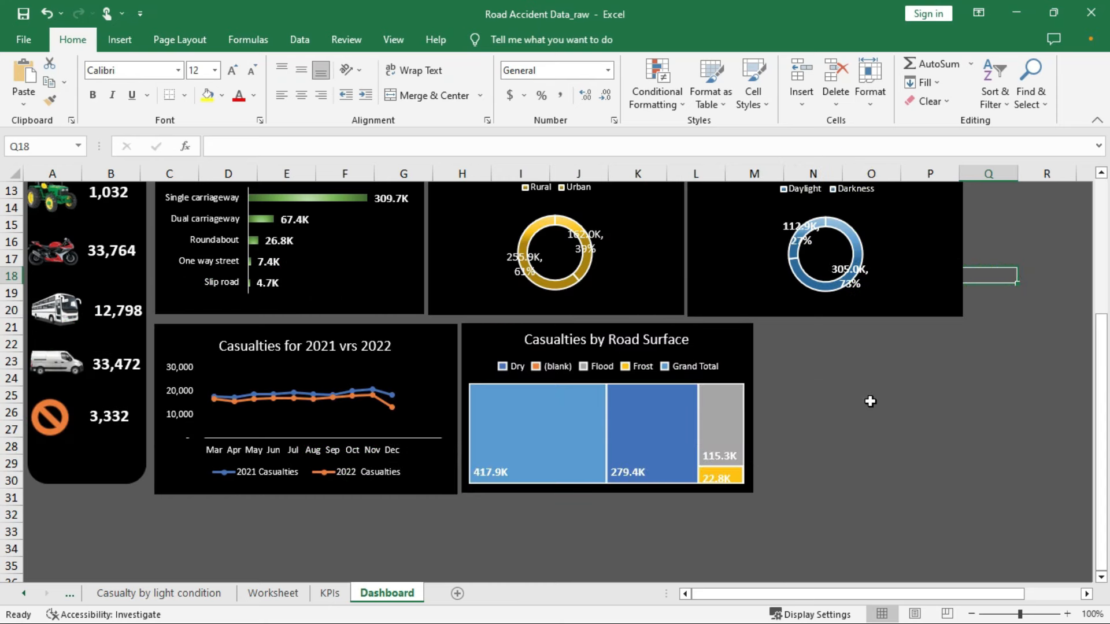
left_click(751, 229)
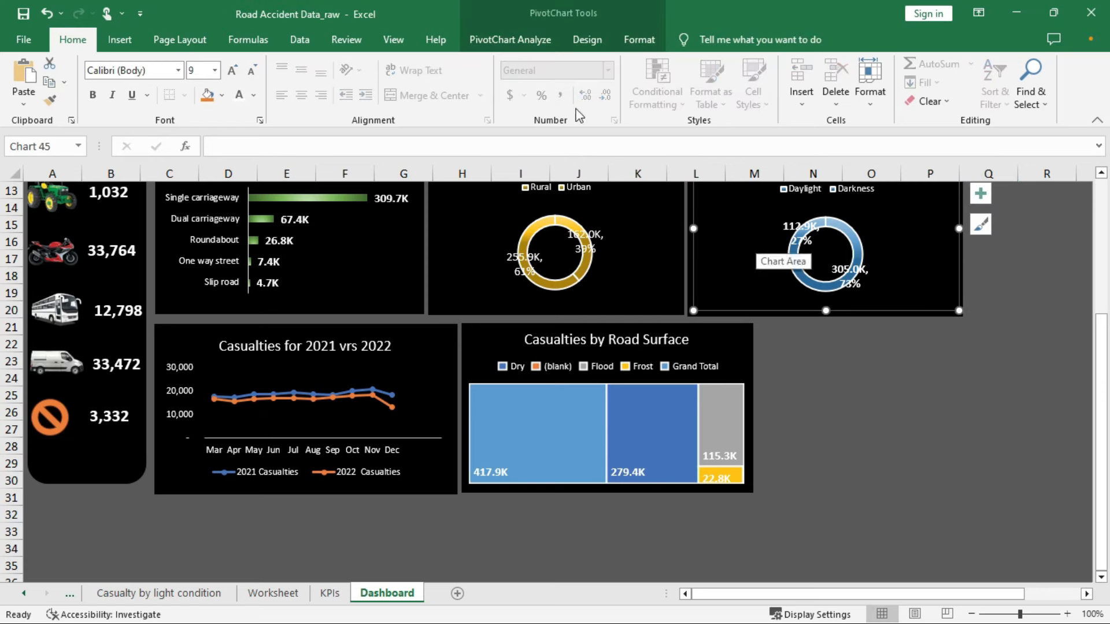
left_click(521, 38)
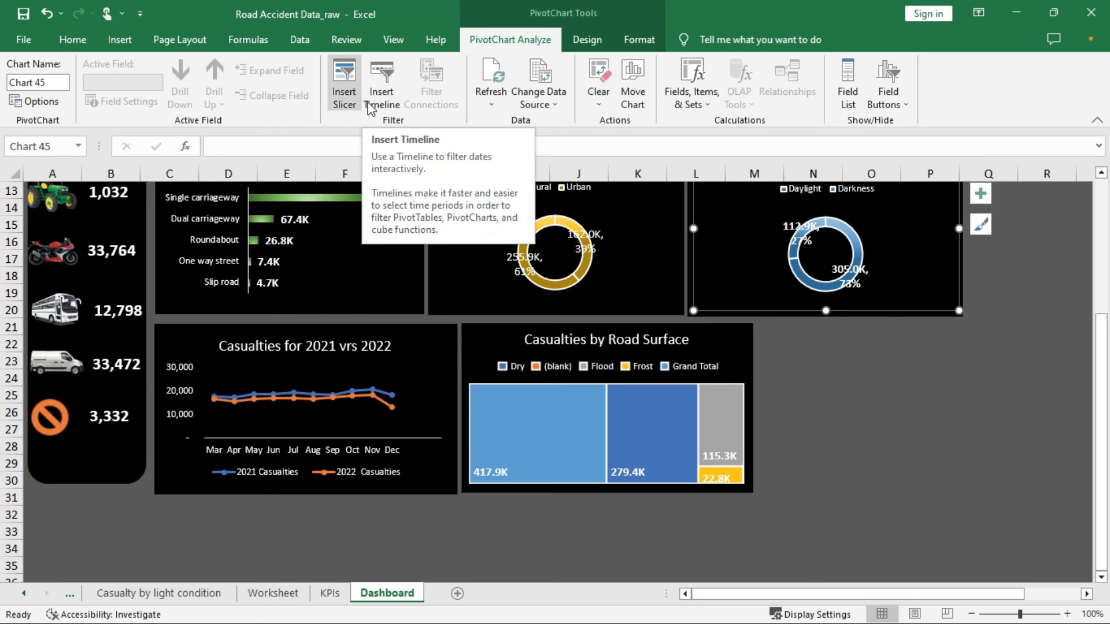
Insert a timeline filter for the Accident Date field
left_click(381, 79)
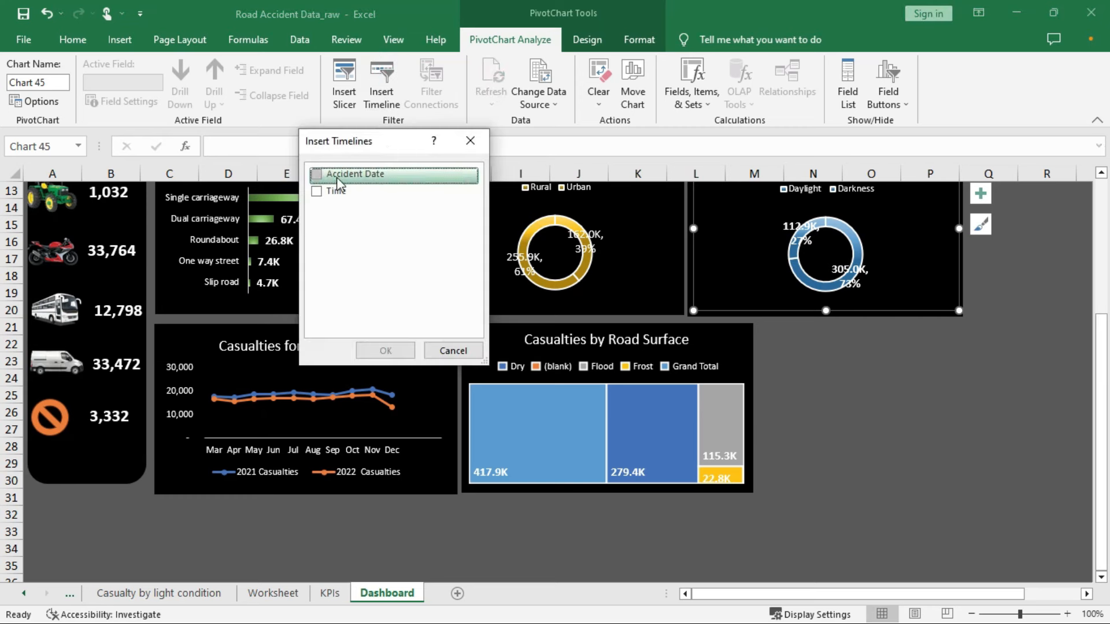
left_click(317, 176)
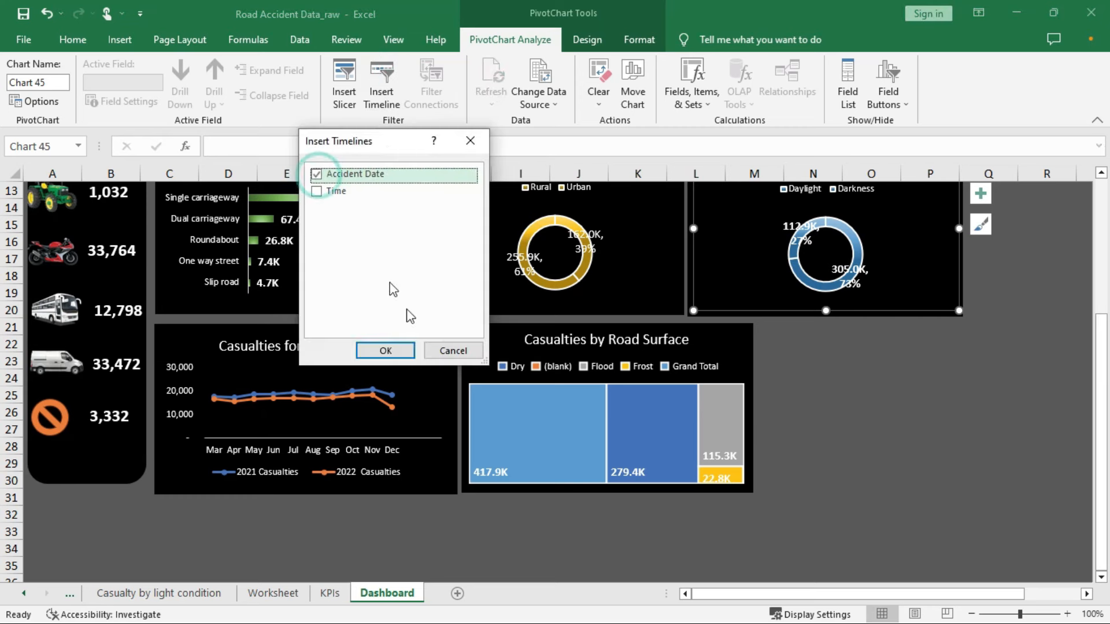
left_click(385, 349)
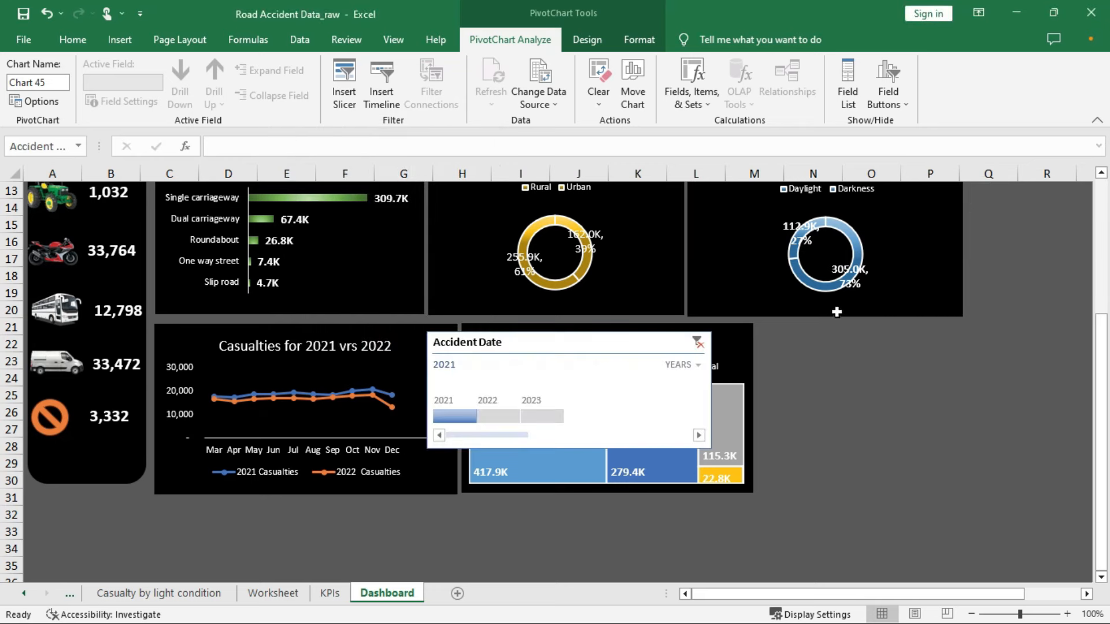
Move the timeline beside the Road Surface chart and resize it to about 1.51" by 1.76"
left_click_drag(629, 342, 951, 337)
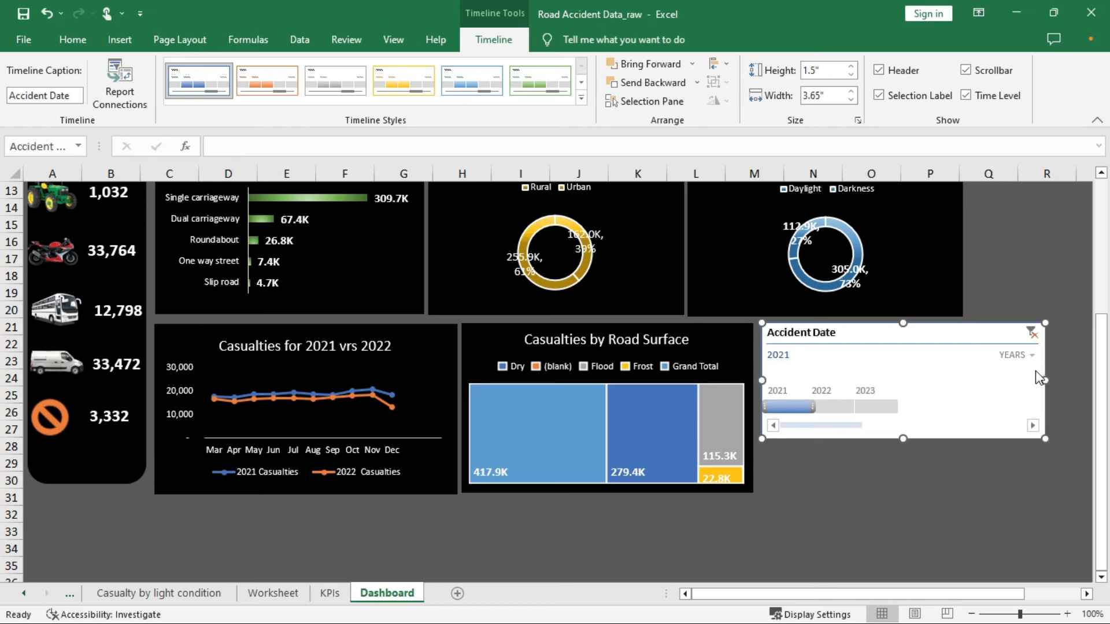
left_click_drag(1042, 376, 872, 379)
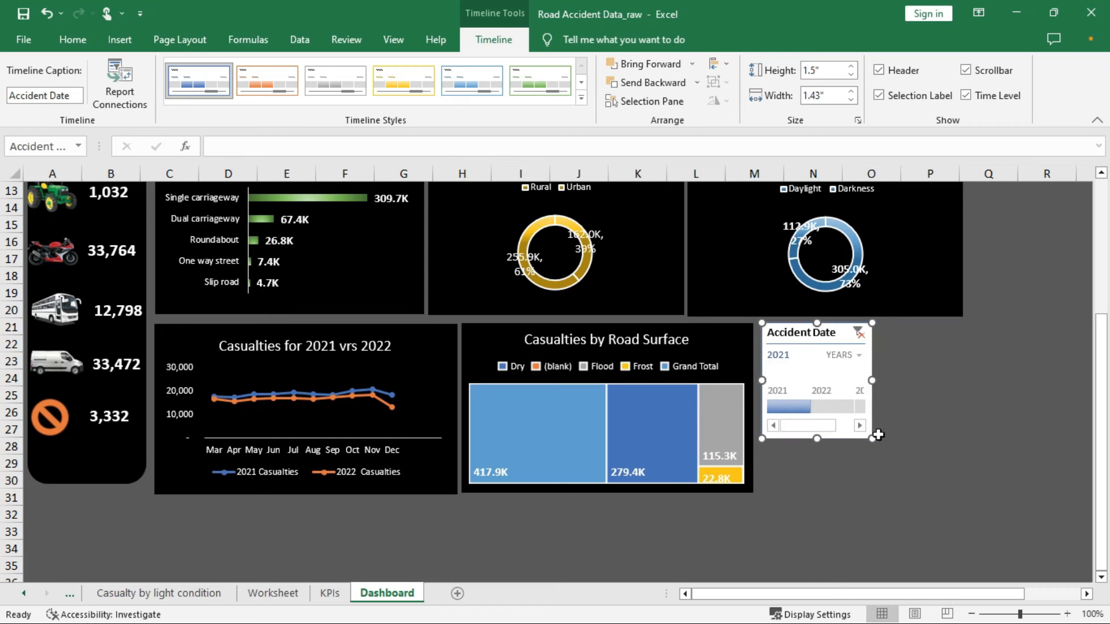
left_click_drag(872, 439, 901, 440)
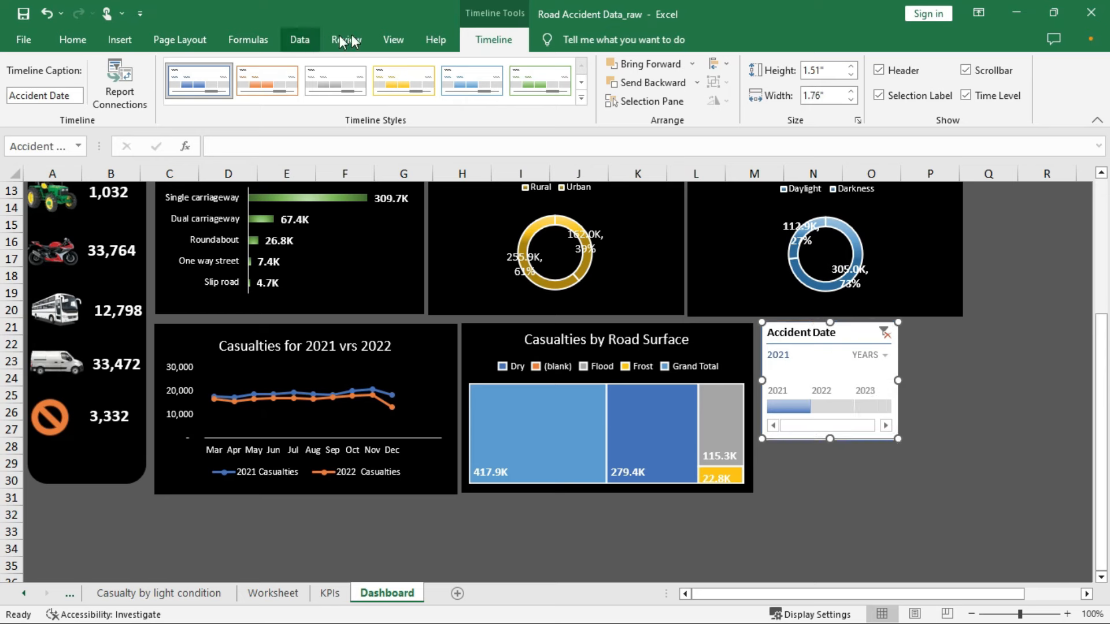
left_click(716, 261)
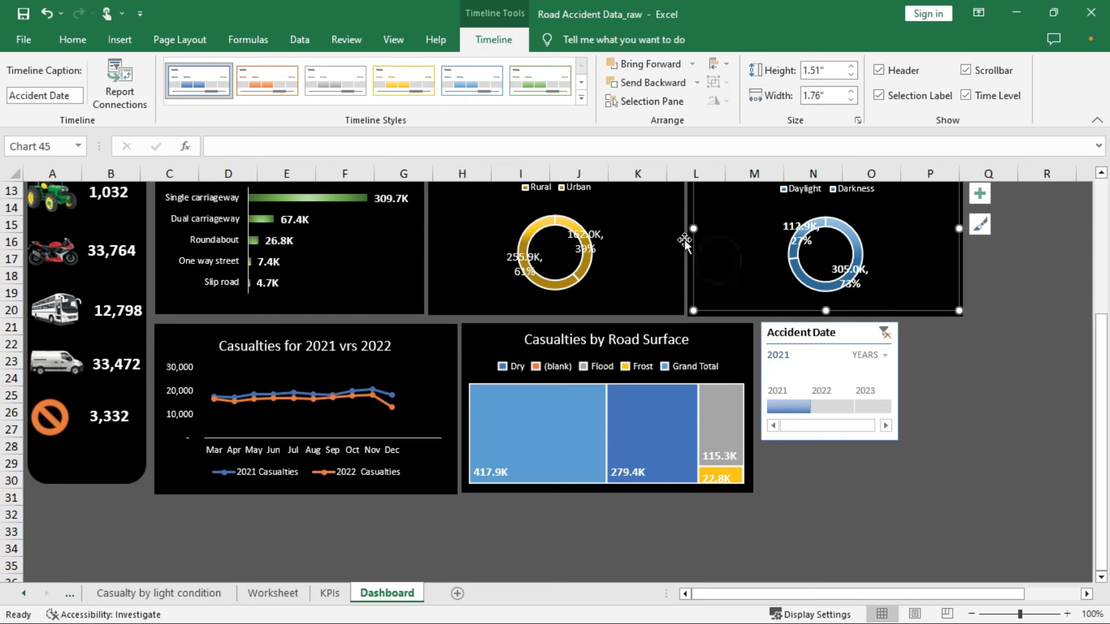
Insert a slicer for the Urban_or_Rural_Area field from PivotChart Analyze
left_click(506, 37)
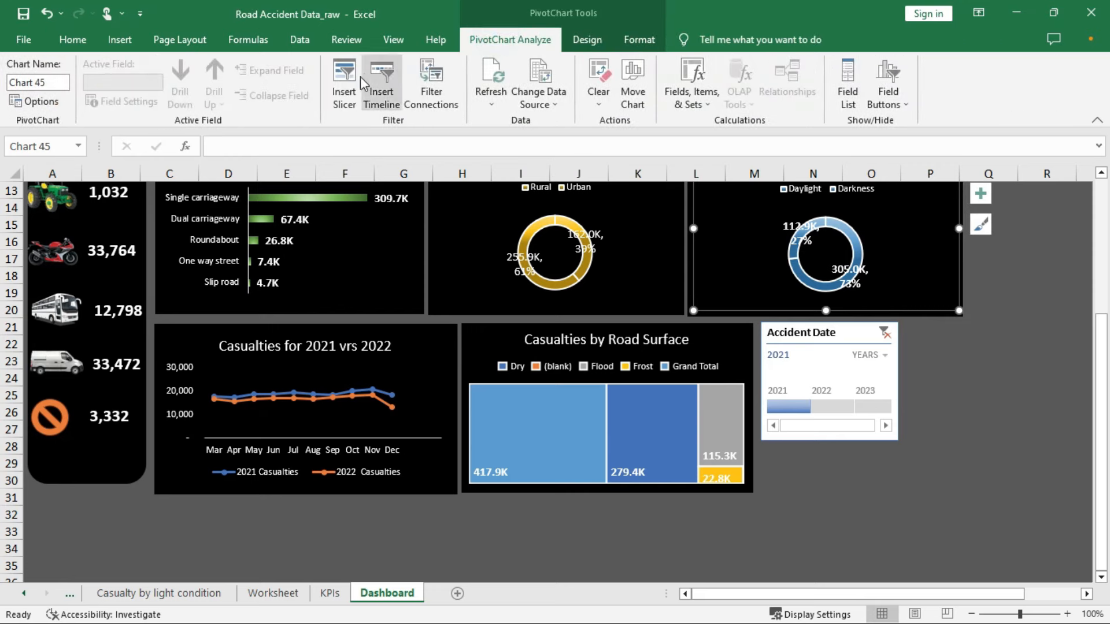
left_click(345, 84)
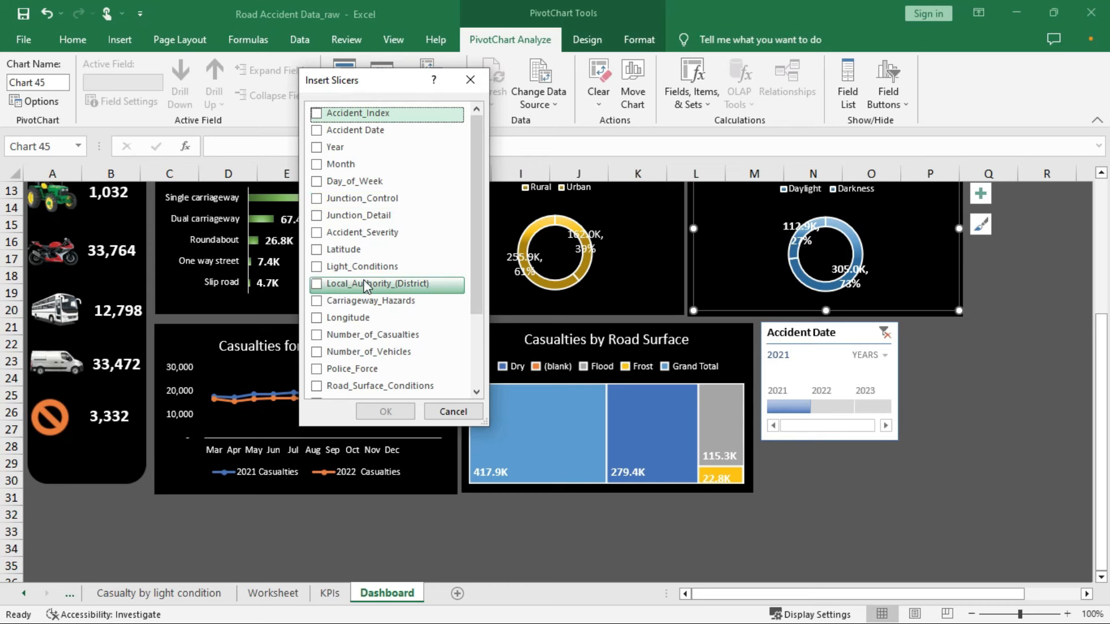
scroll(365, 286, "down", 1)
scroll(365, 286, "down", 2)
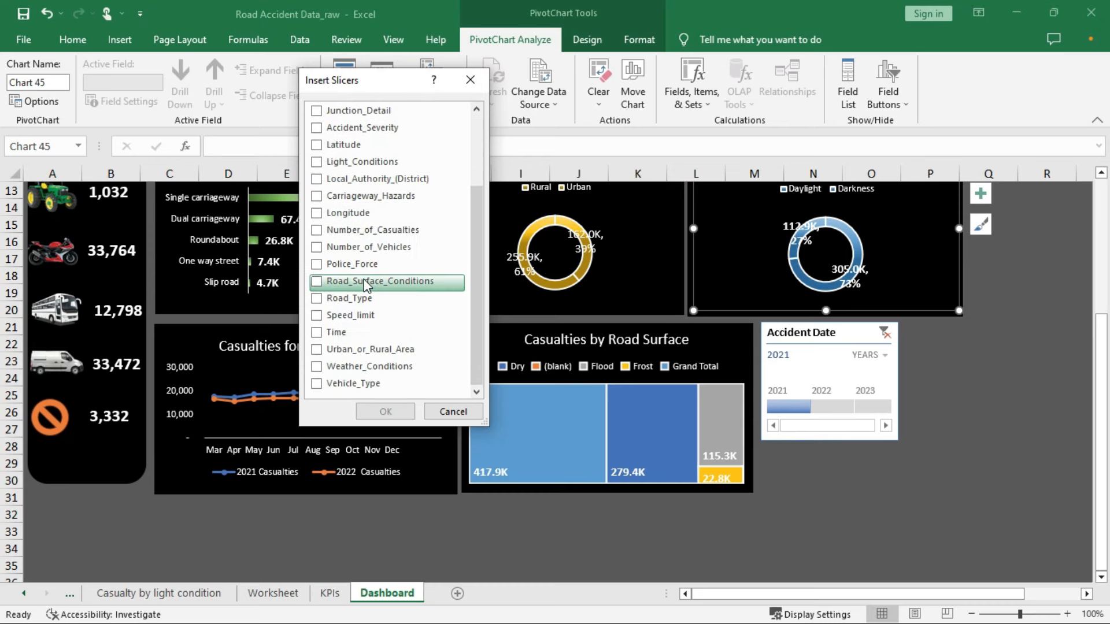
left_click(327, 352)
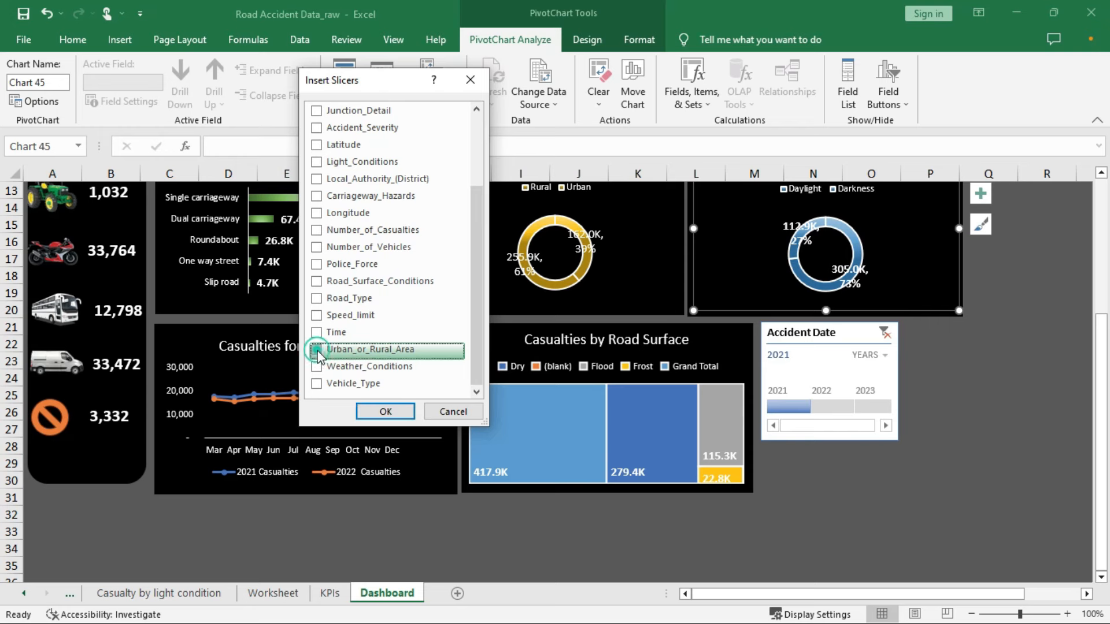
left_click(383, 412)
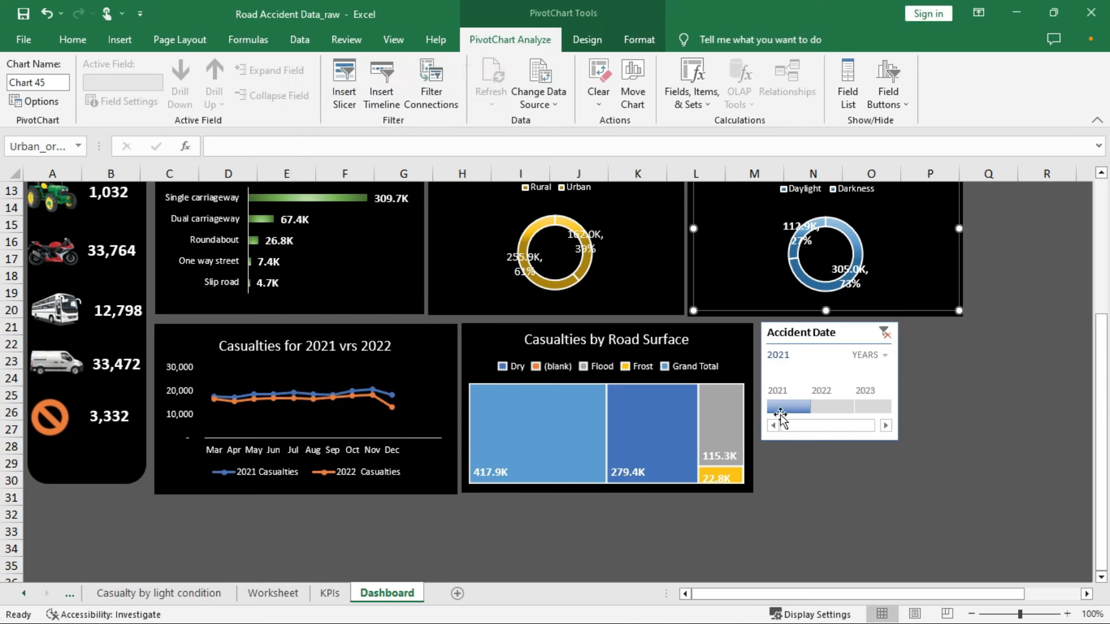
Shrink the slicer to 1.05" by 1.43" and place it right of the timeline
left_click_drag(647, 505, 650, 359)
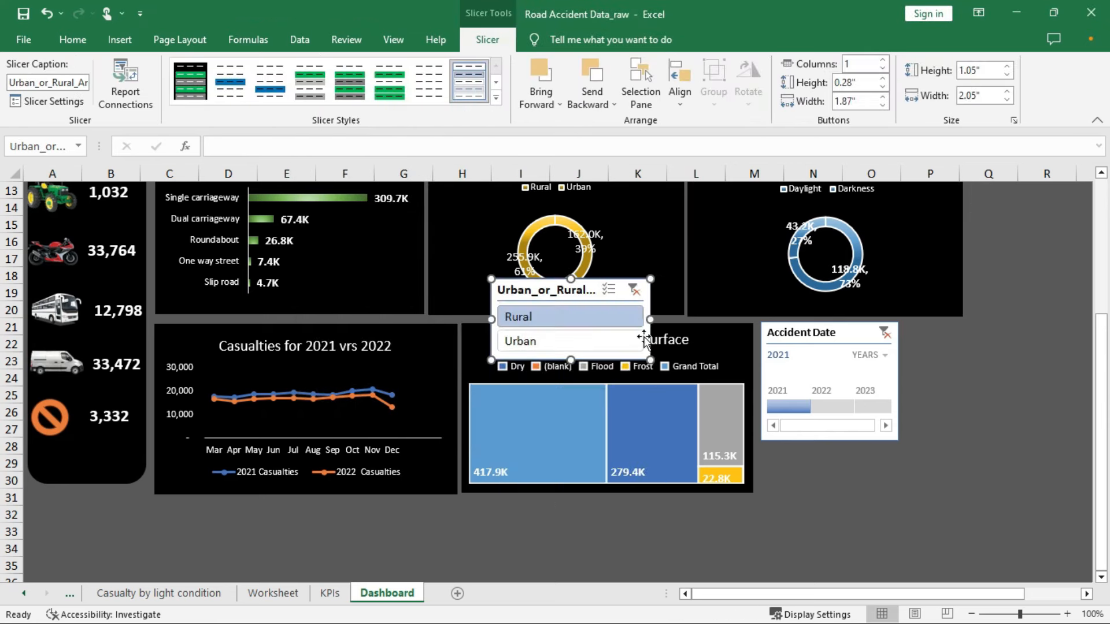
left_click_drag(570, 288, 985, 333)
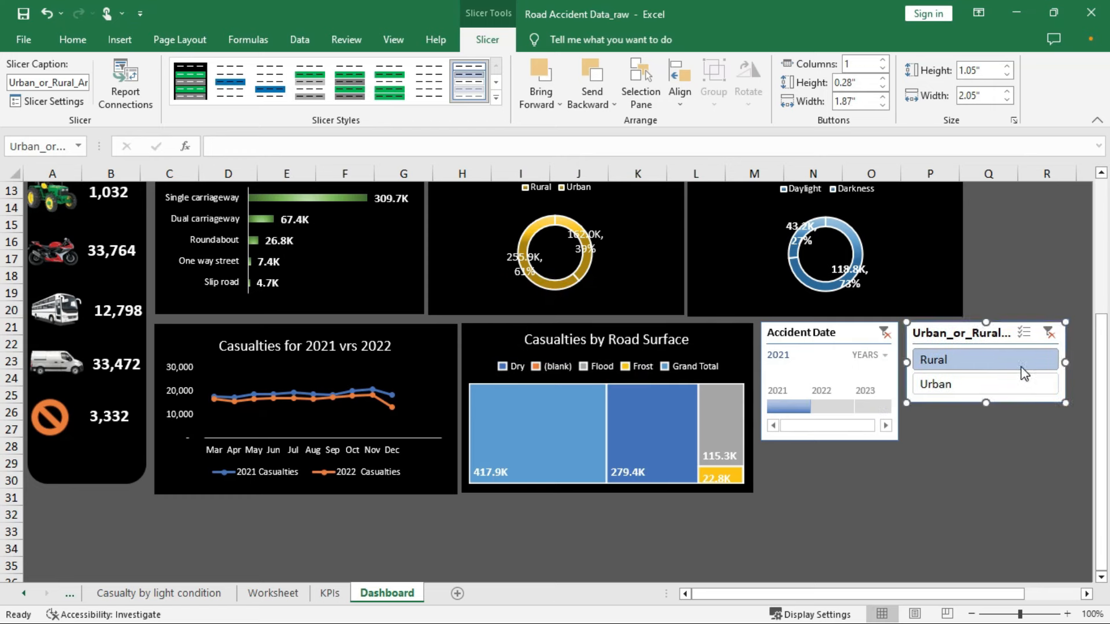
left_click_drag(1063, 359, 1017, 365)
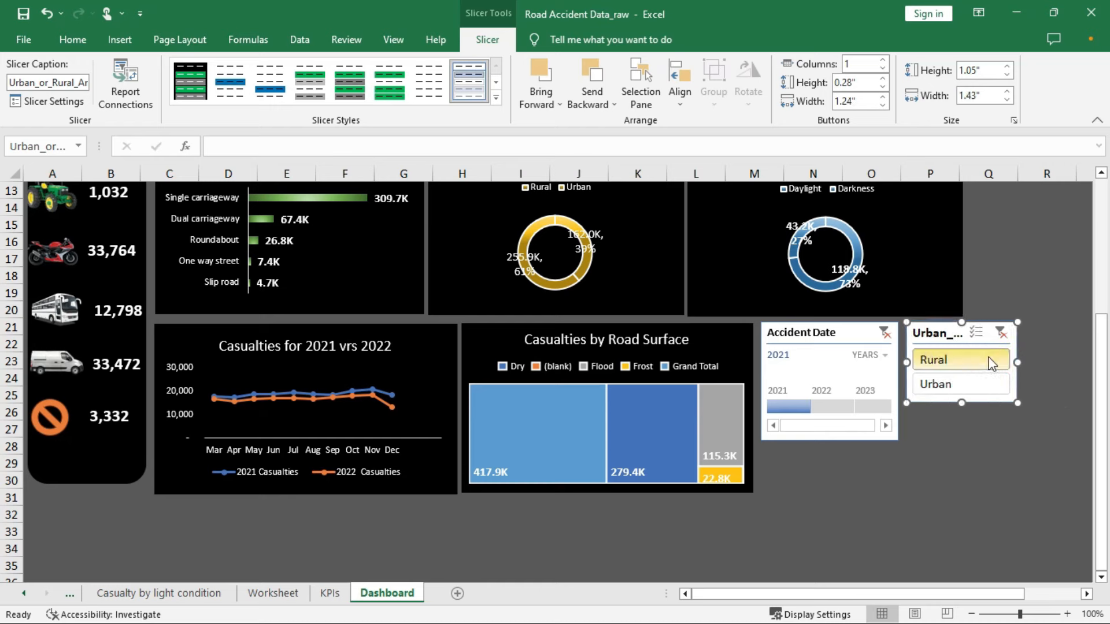
Turn off the slicer's Display header option and shorten it to 0.88" tall
right_click(946, 333)
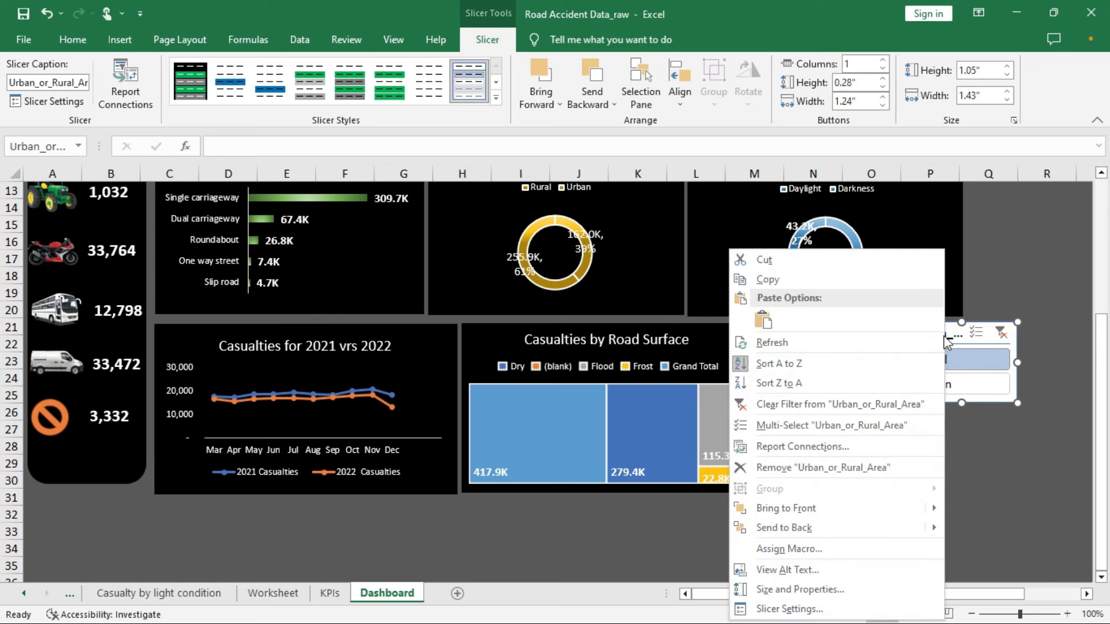
left_click(789, 609)
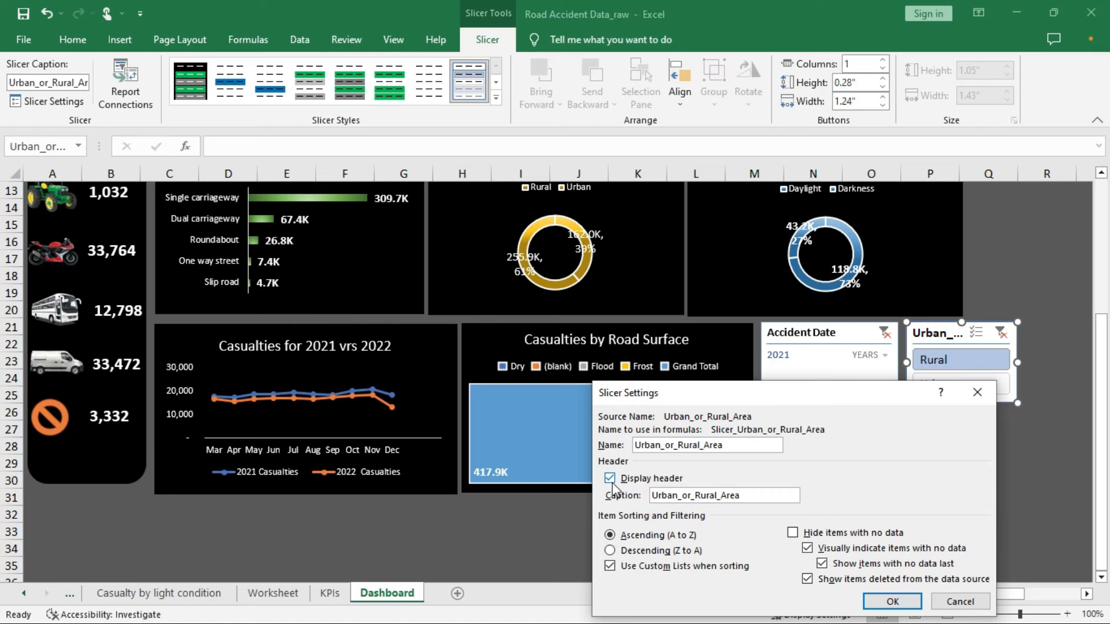
left_click(610, 480)
left_click(892, 602)
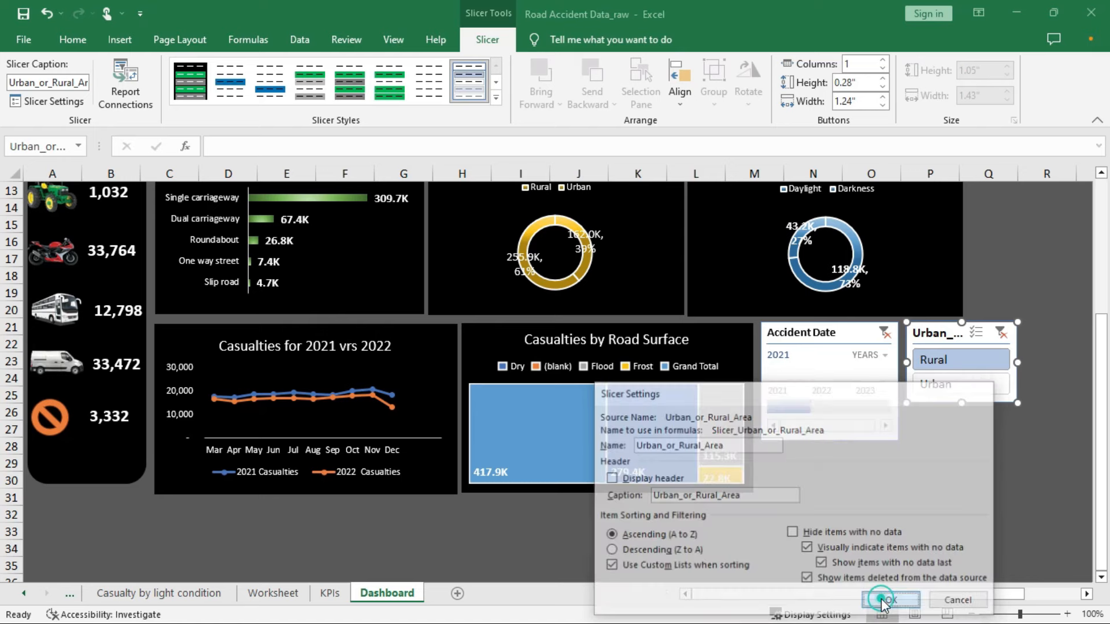
mouse_move(961, 403)
left_mouse_down()
mouse_move(965, 376)
mouse_move(963, 389)
left_mouse_up()
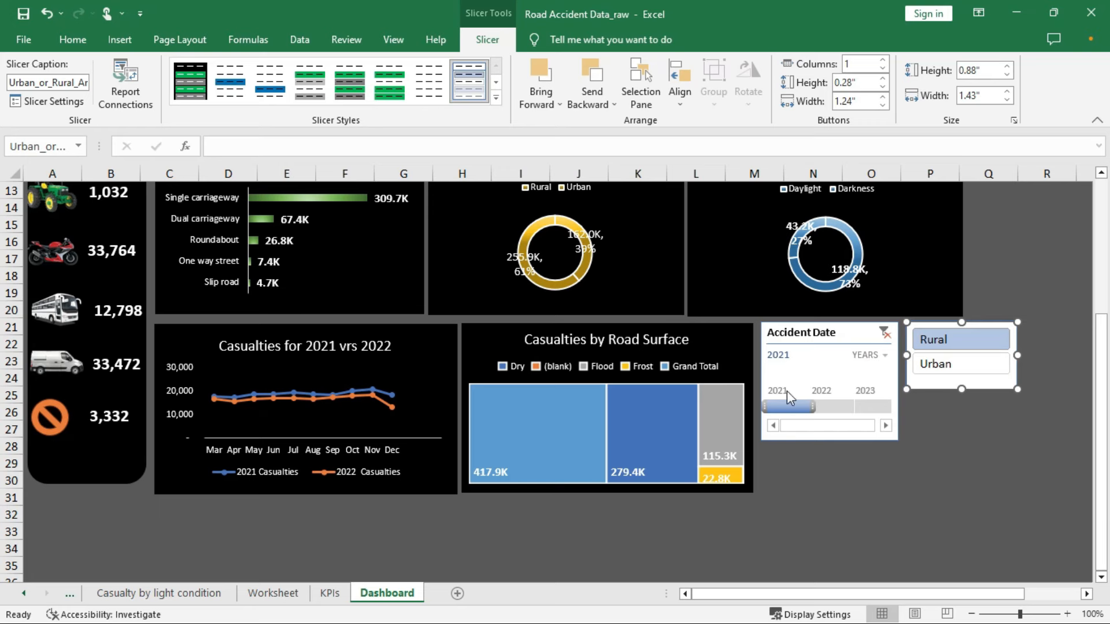
Try the timeline at Months, set it back to Years, and widen it slightly
left_click(886, 357)
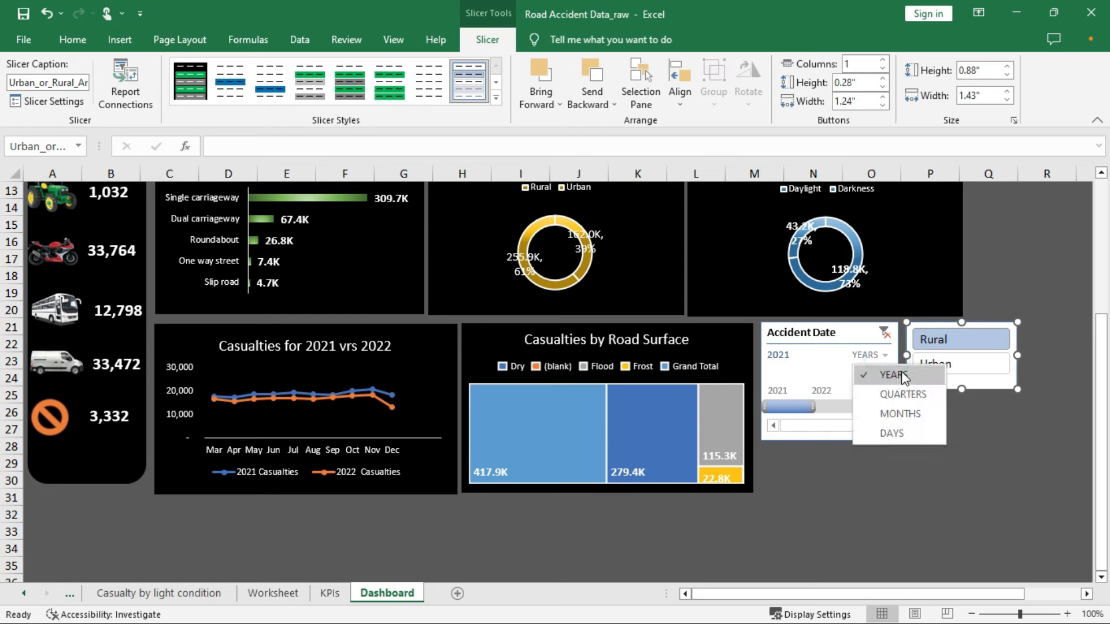
left_click(896, 414)
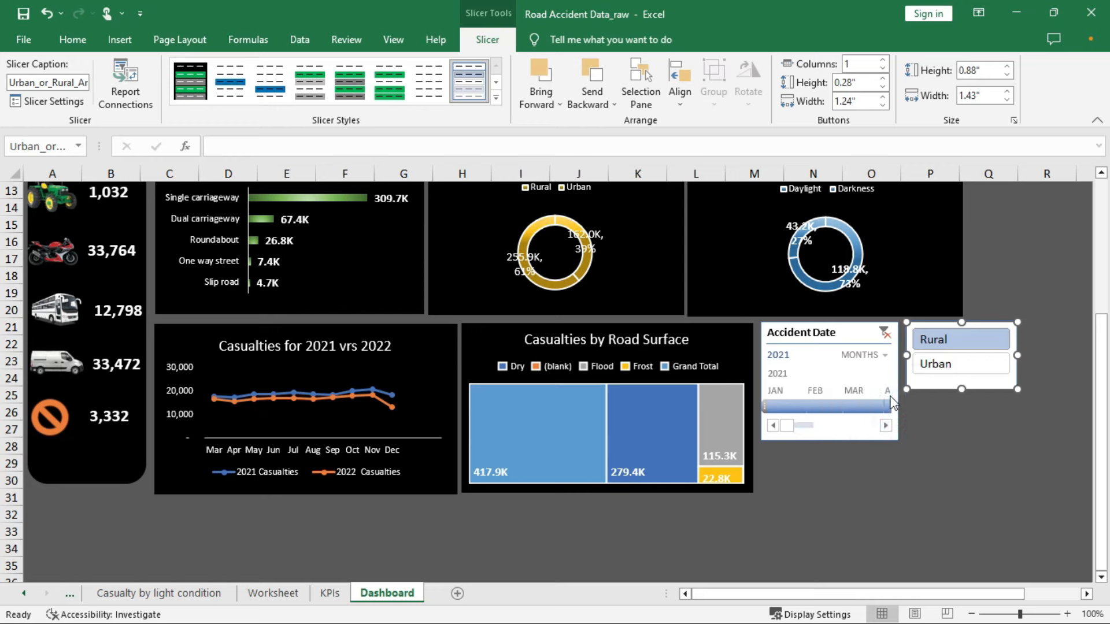
left_click(884, 356)
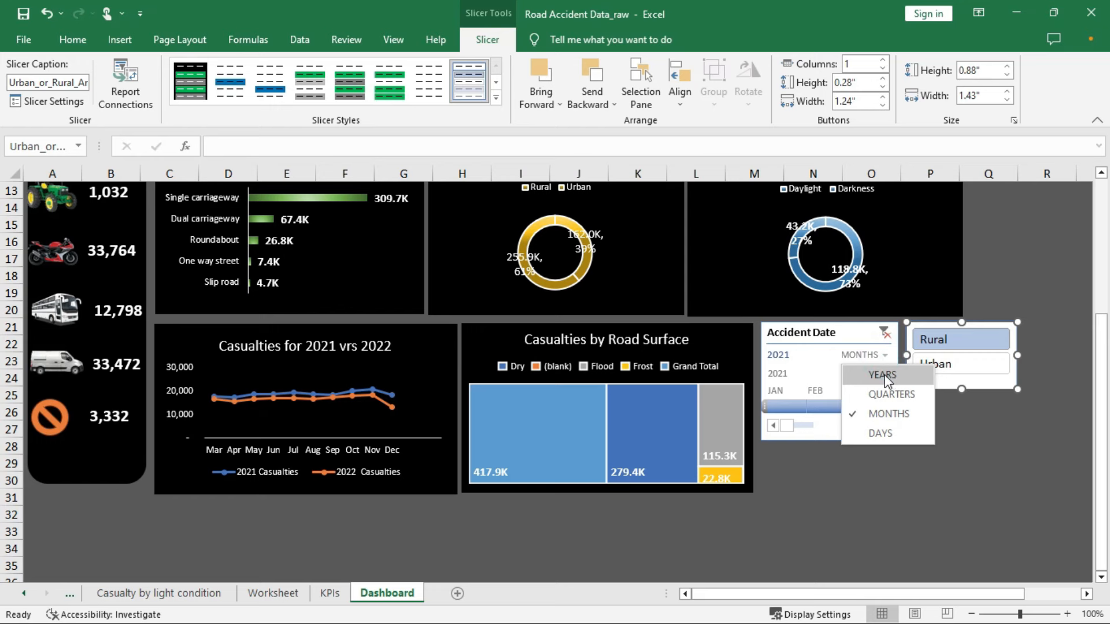
left_click(882, 377)
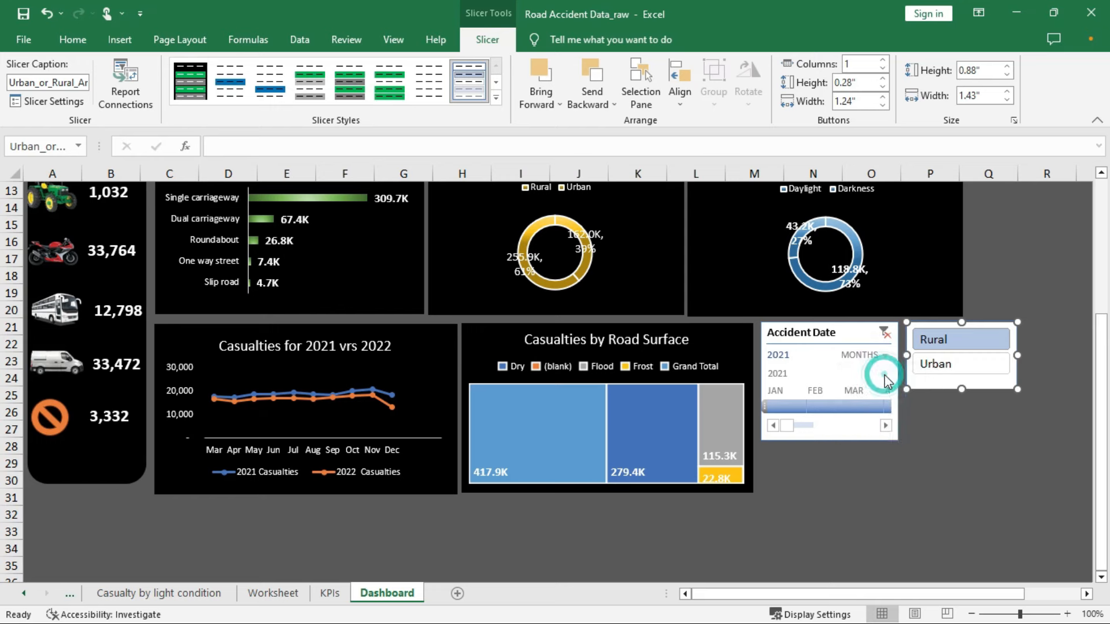
left_click(896, 436)
left_click_drag(899, 438, 913, 432)
Nudge the Rural/Urban slicer slightly right and show its Slicer design tab
left_click(960, 379)
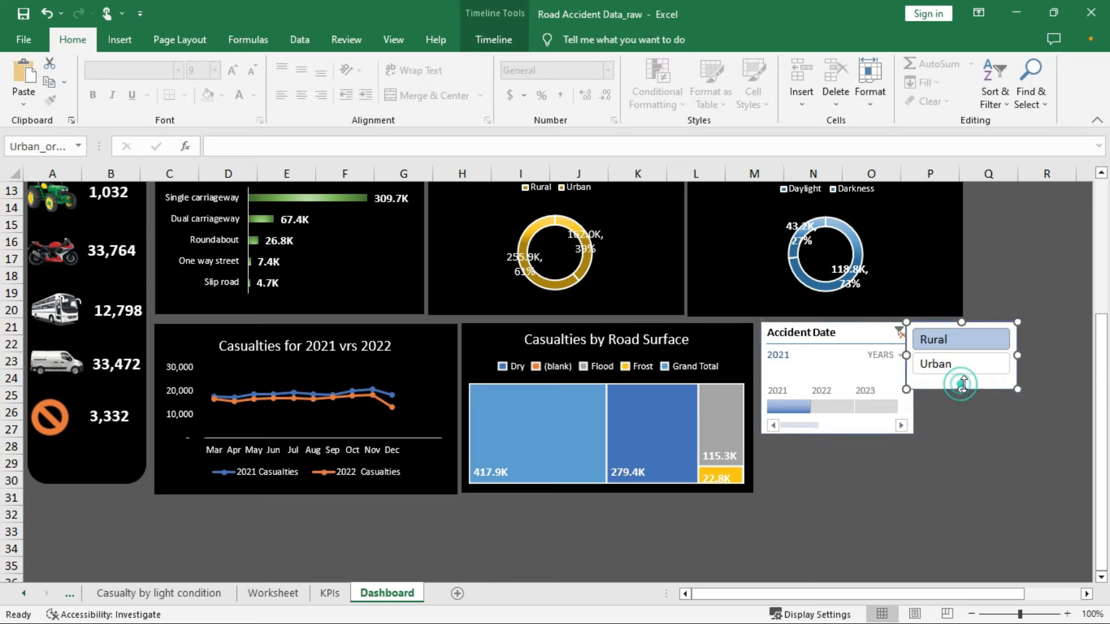
left_click_drag(978, 327, 984, 324)
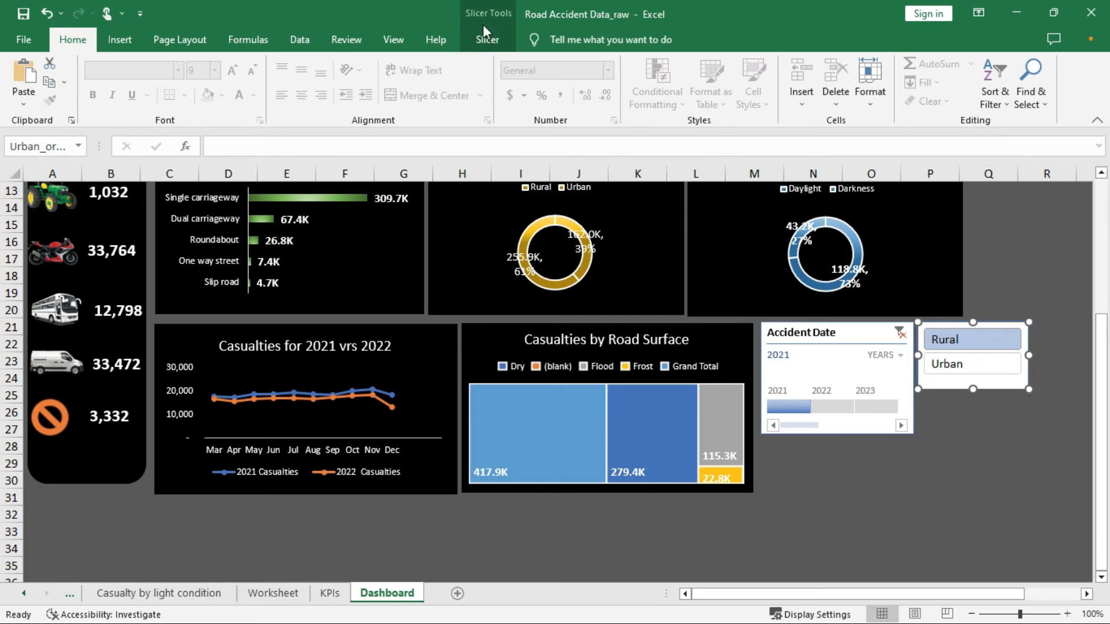
left_click(487, 41)
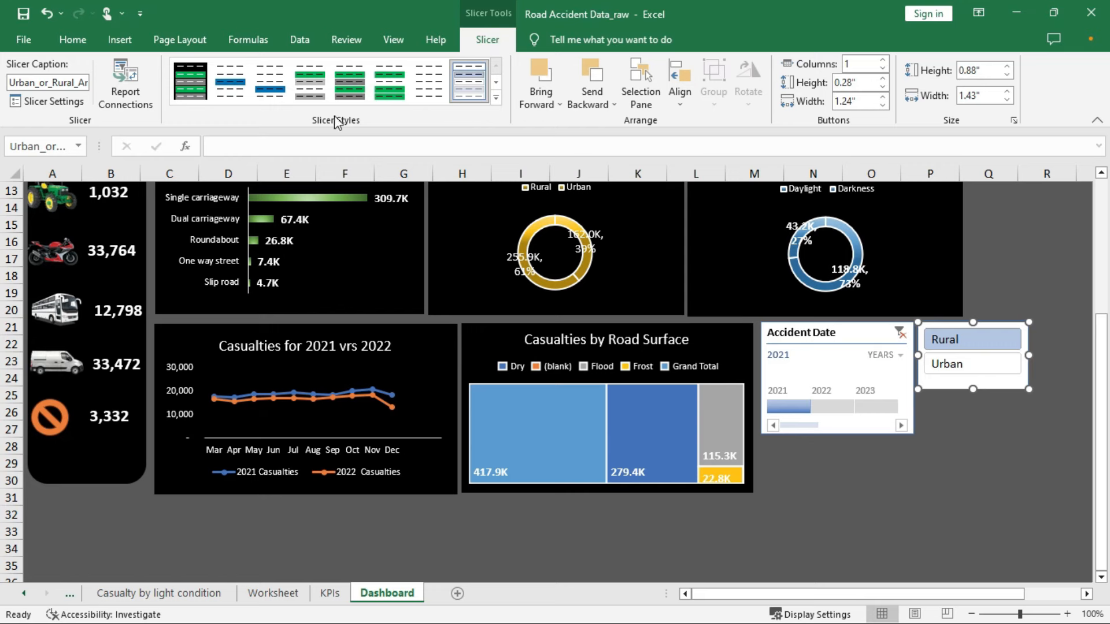
Start a new slicer style and give the Whole Slicer a black fill
left_click(495, 98)
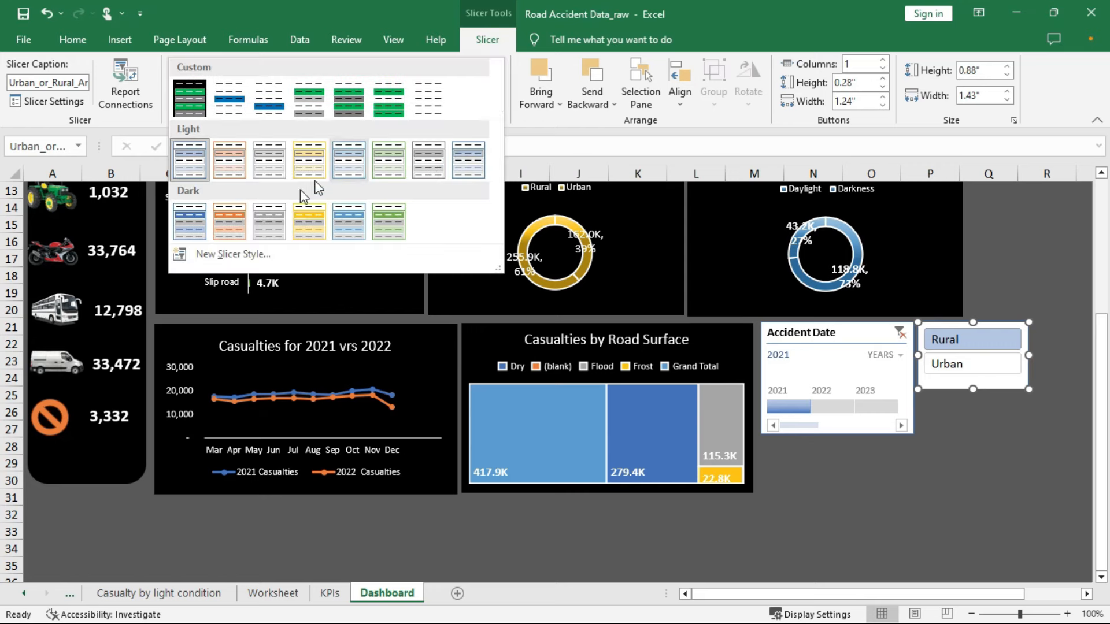
left_click(228, 256)
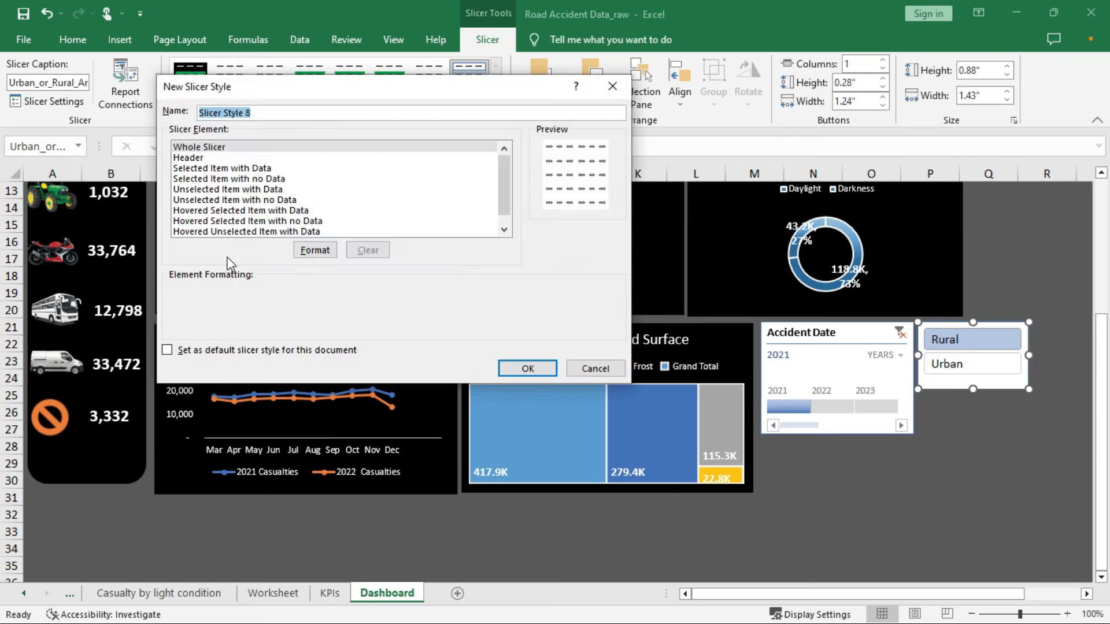
left_click(217, 150)
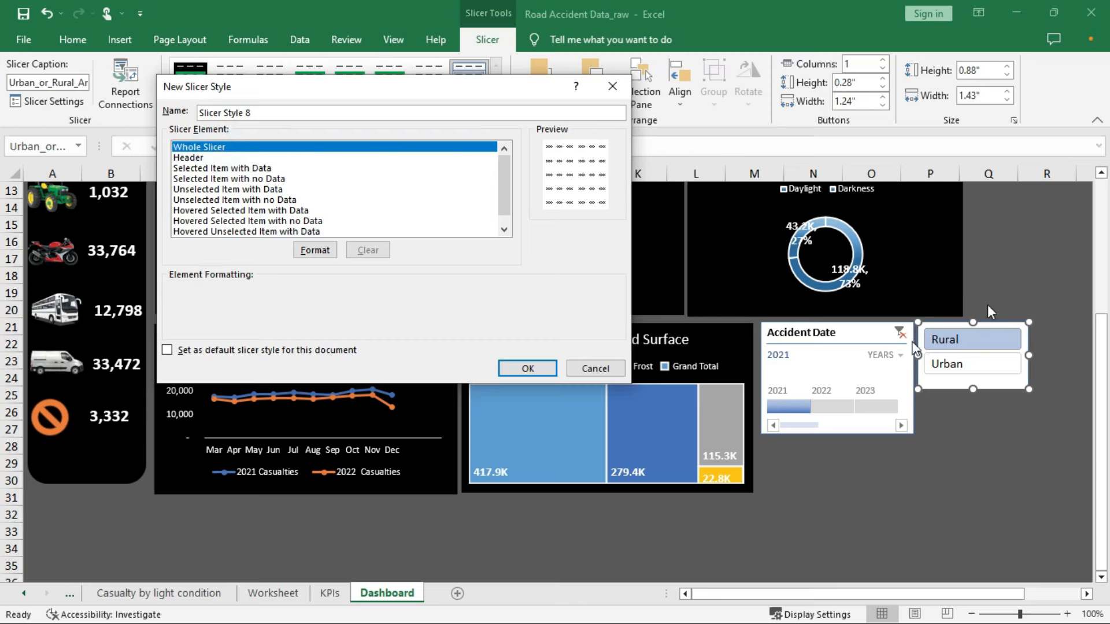
left_click(315, 250)
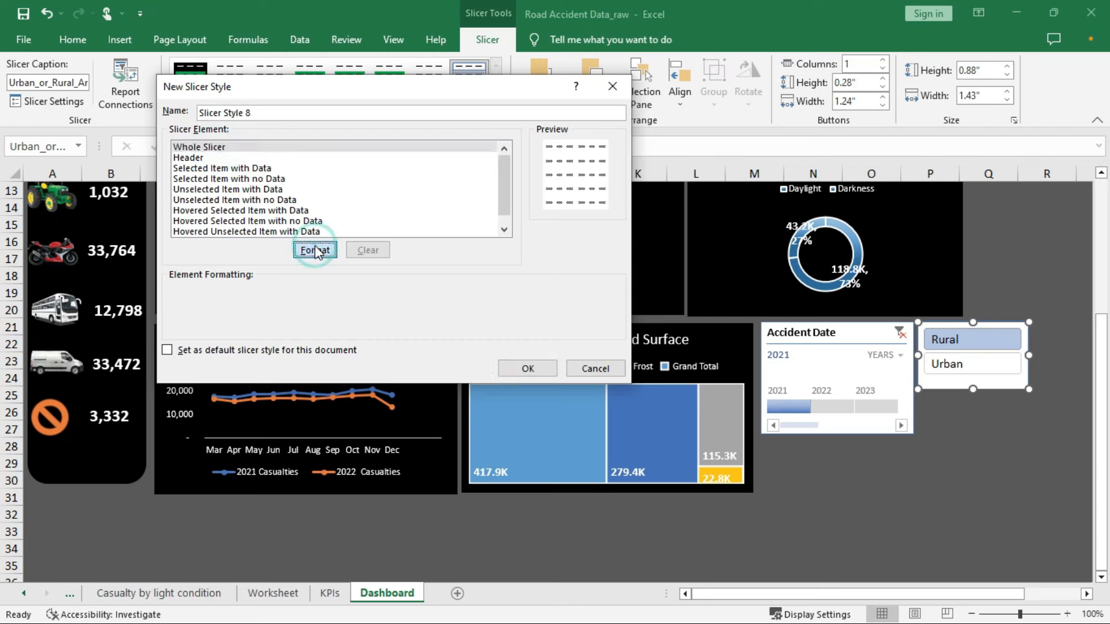
left_click(221, 109)
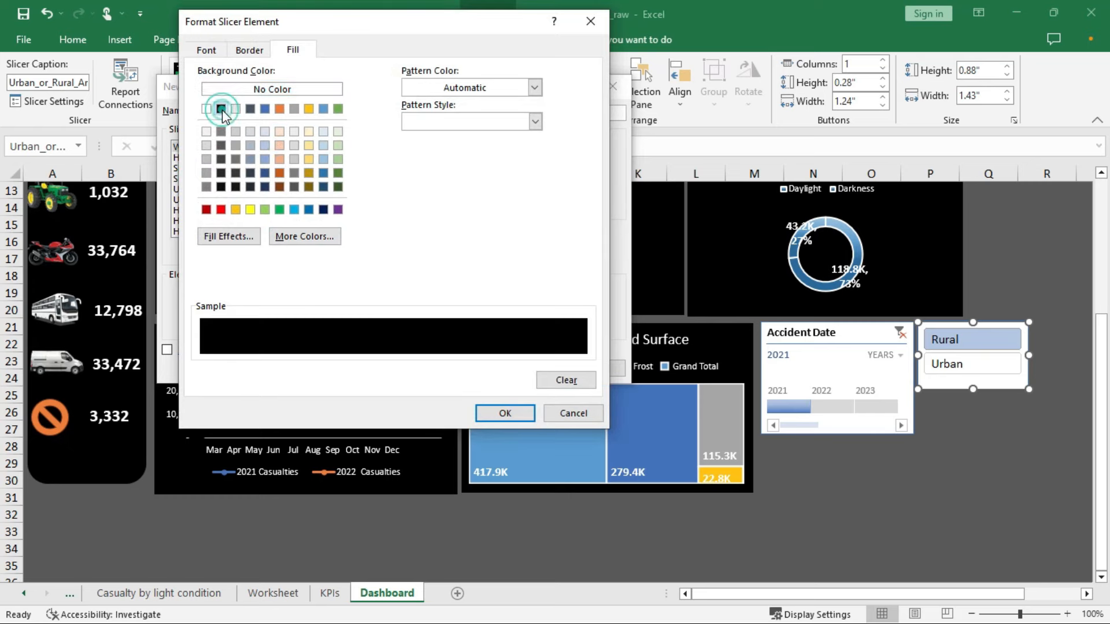
left_click(504, 410)
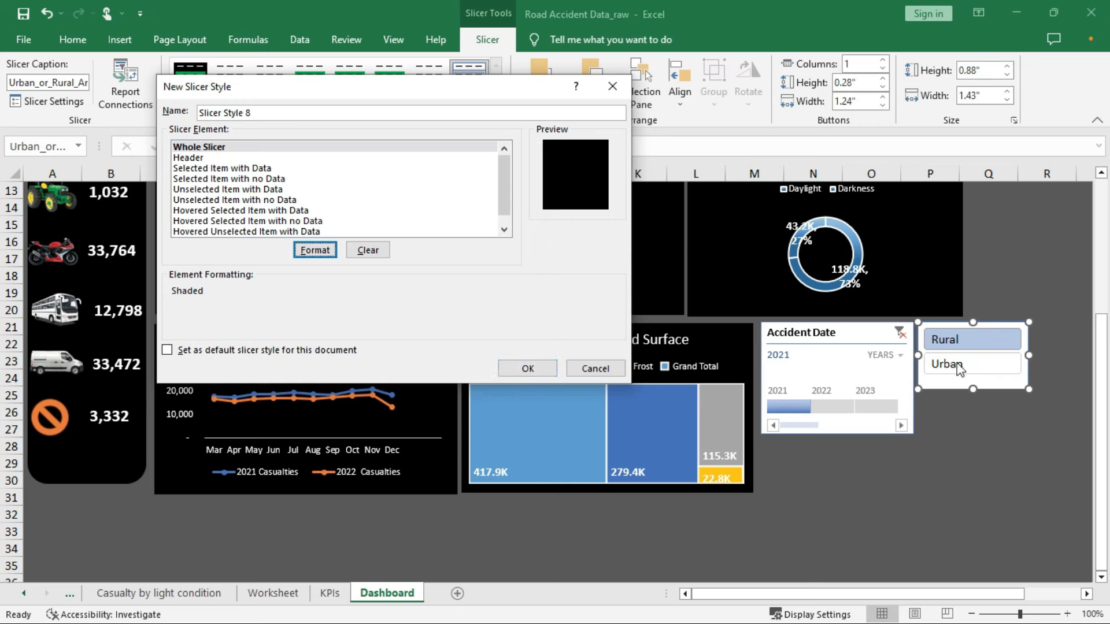
Format Selected Item with Data with a green fill and white font
left_click(219, 170)
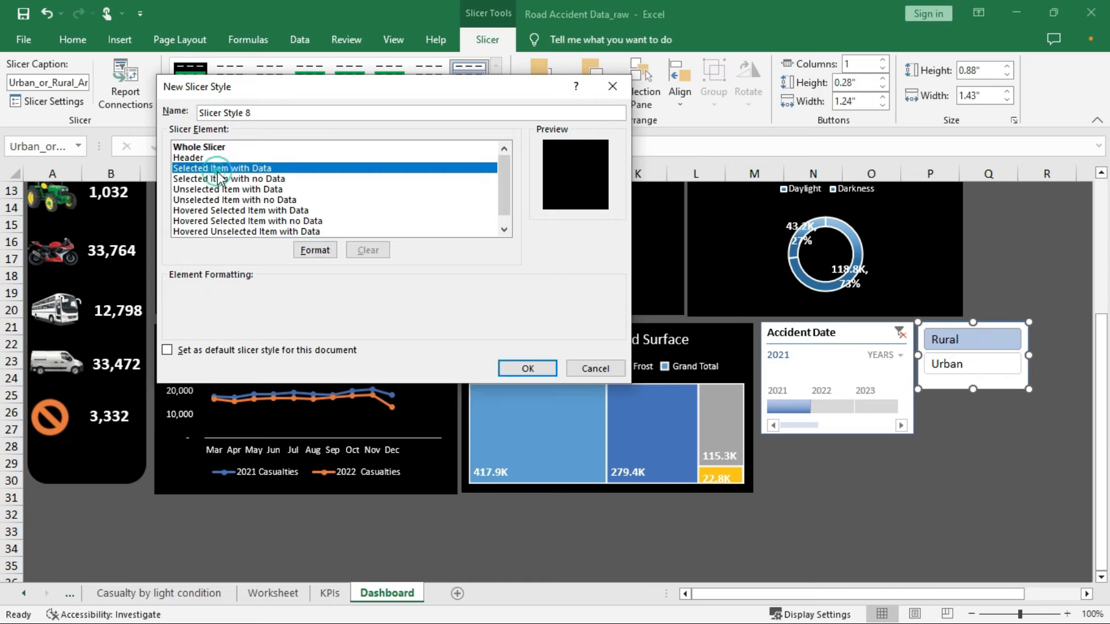
left_click(315, 250)
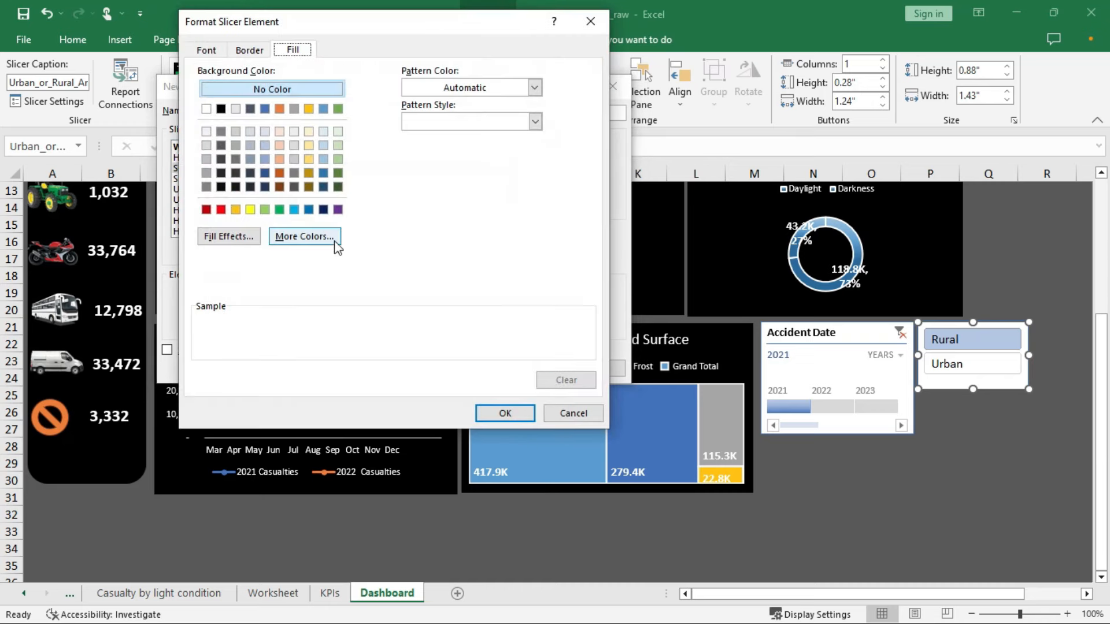
left_click(279, 209)
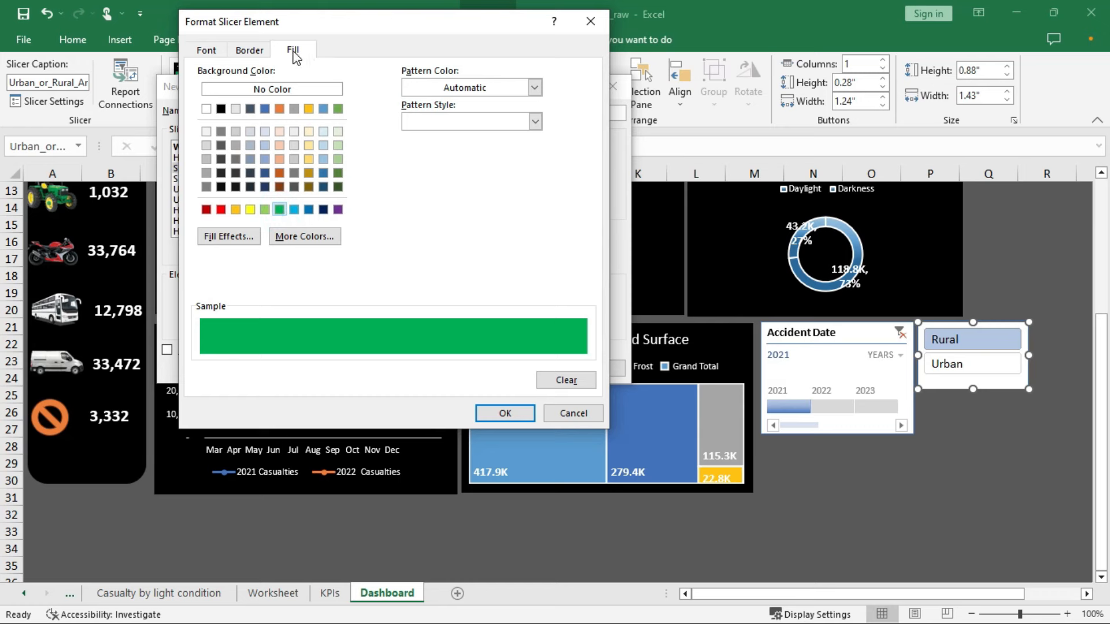
left_click(208, 52)
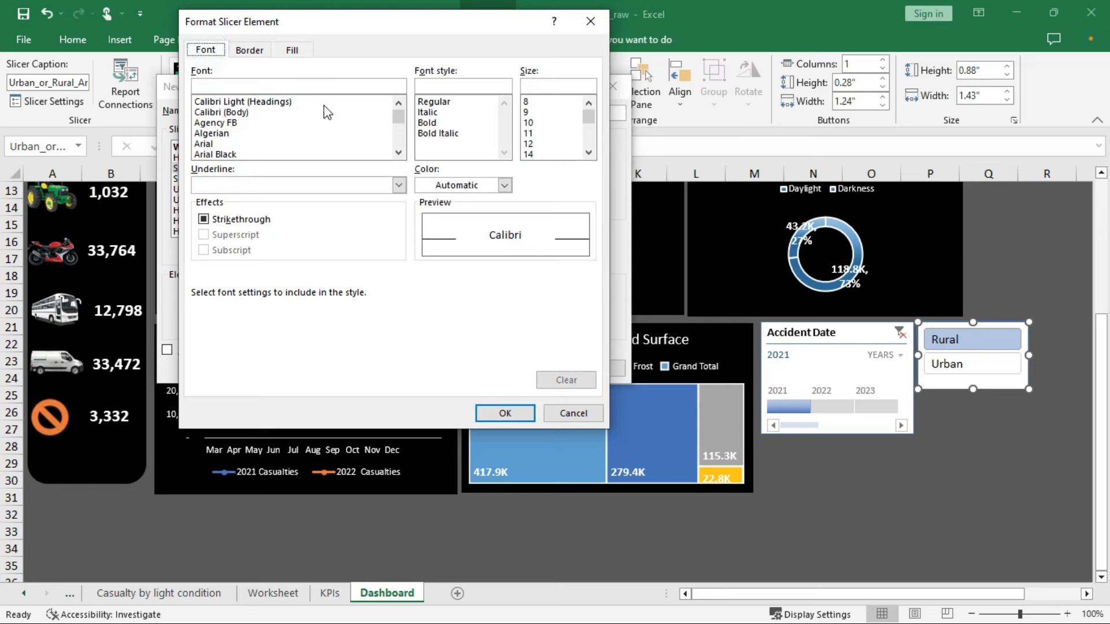
left_click(504, 185)
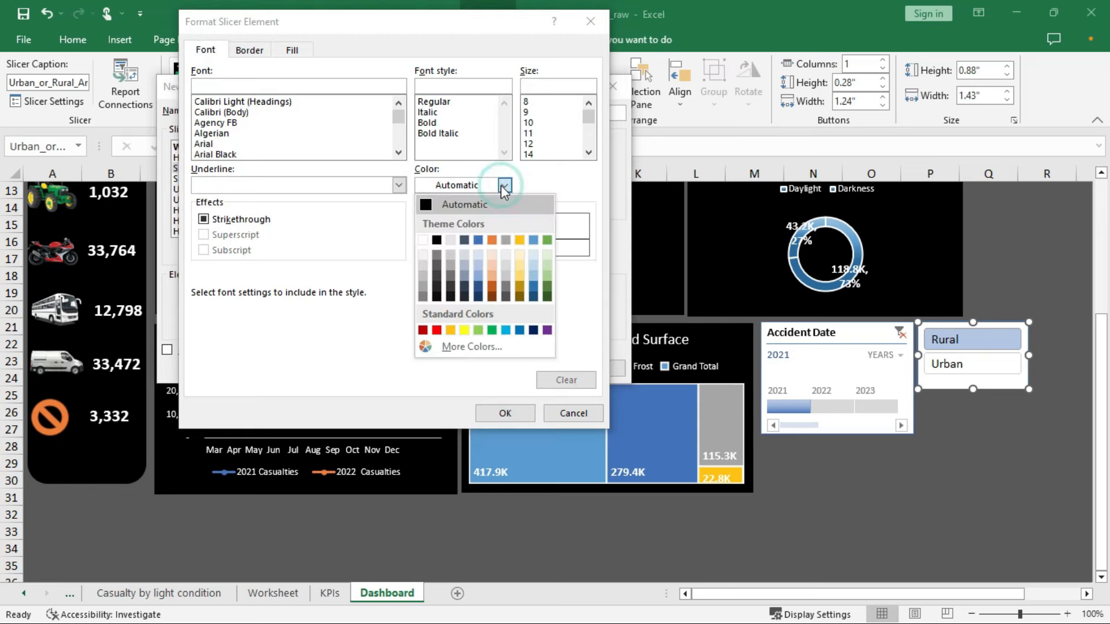
left_click(422, 239)
left_click(502, 413)
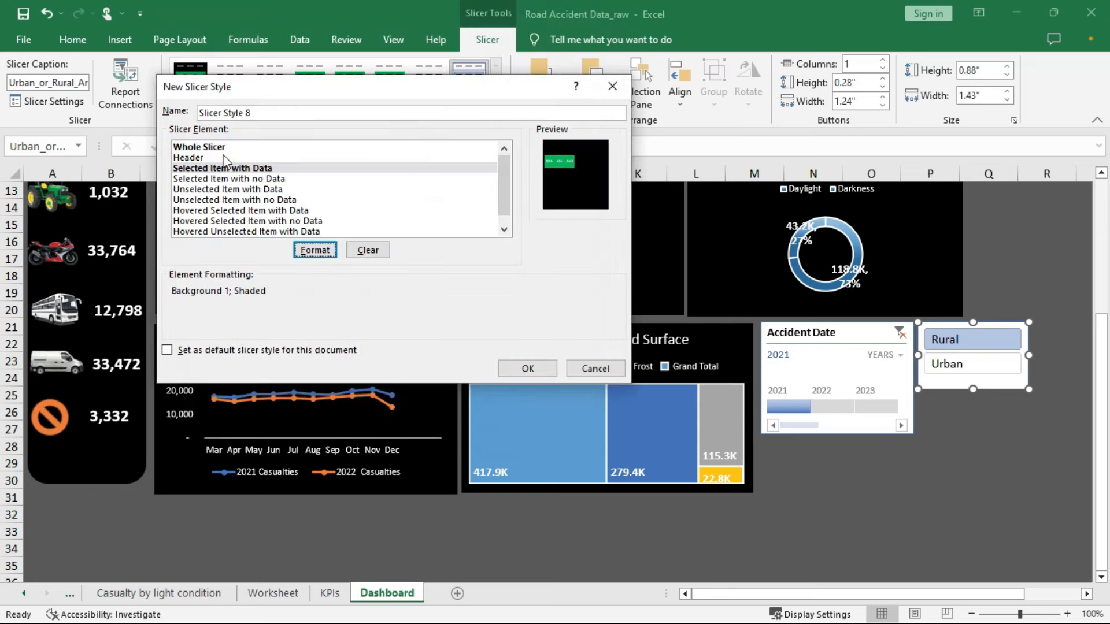
Format Selected Item with No Data with a green fill and white font
left_click(248, 180)
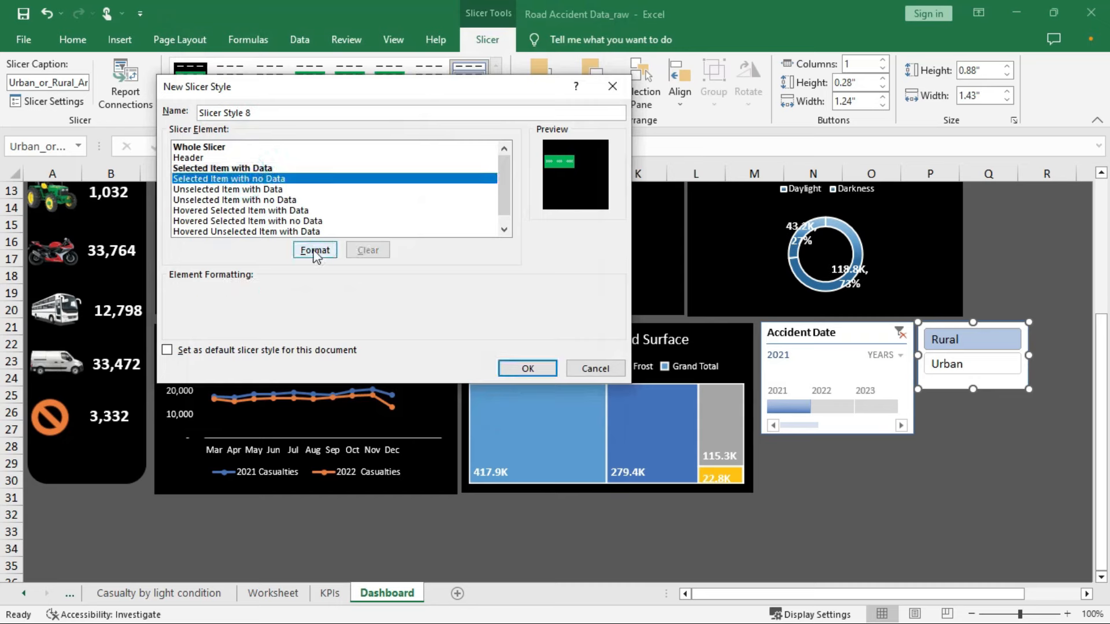
left_click(315, 250)
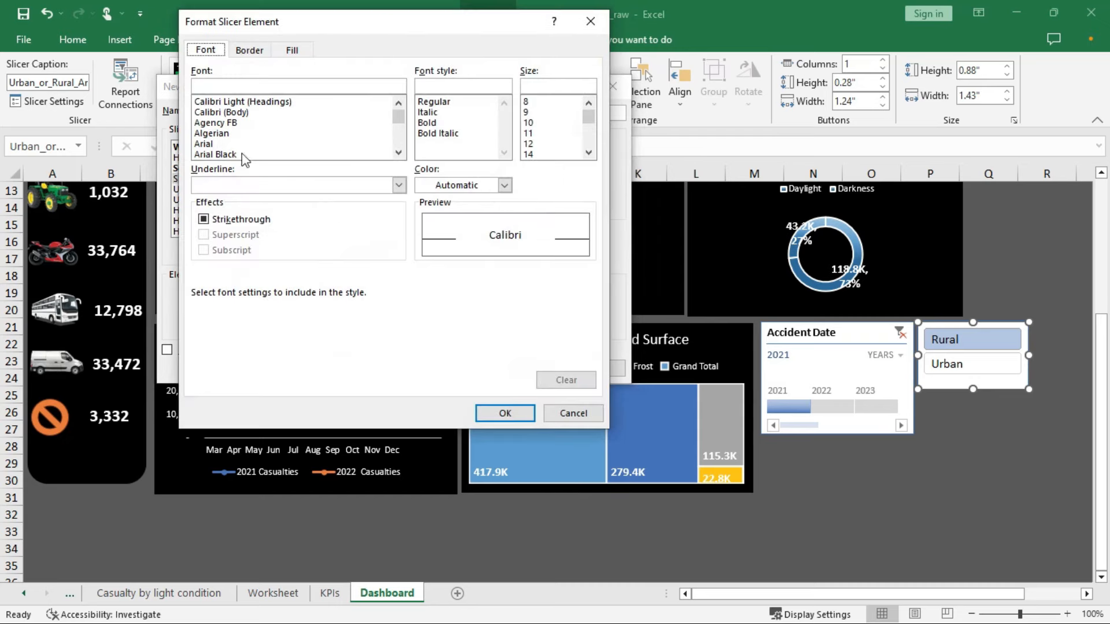
left_click(286, 52)
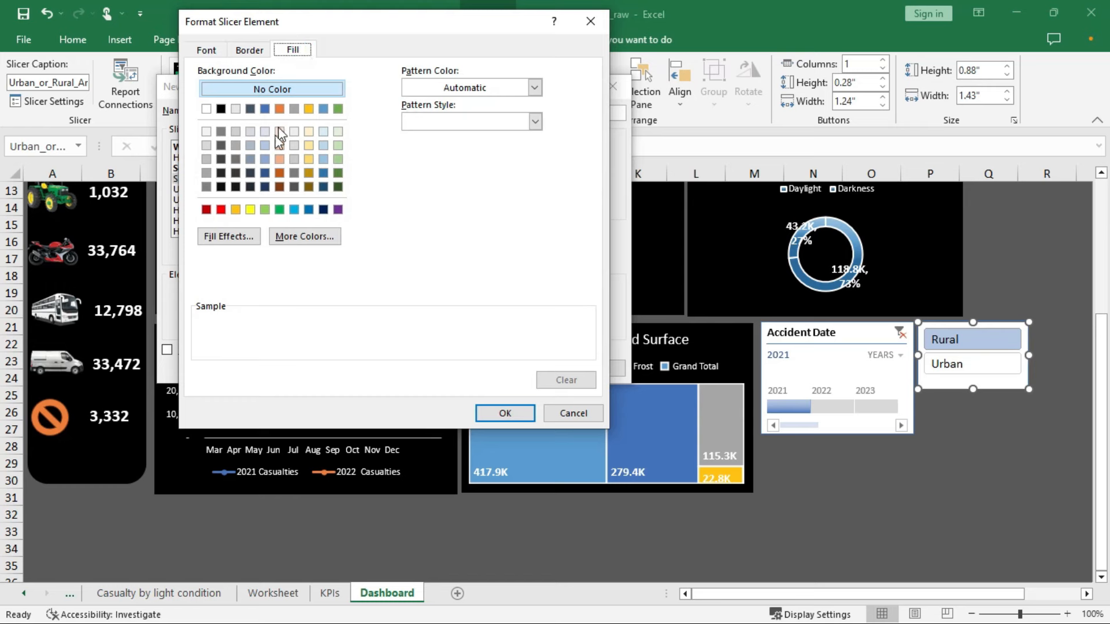
left_click(279, 210)
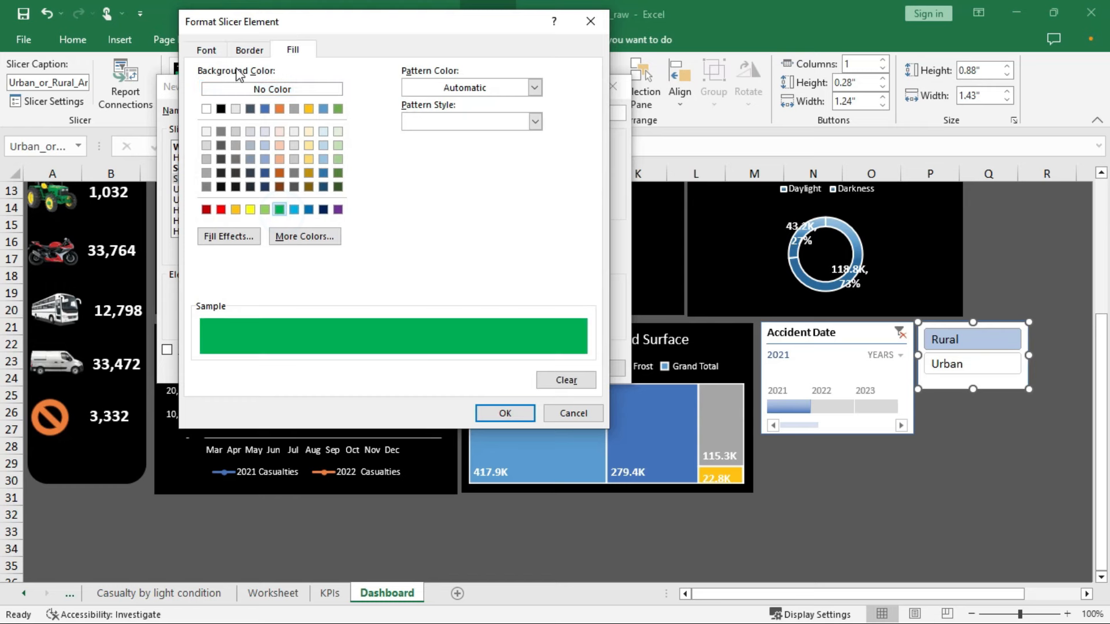
left_click(200, 50)
left_click(504, 185)
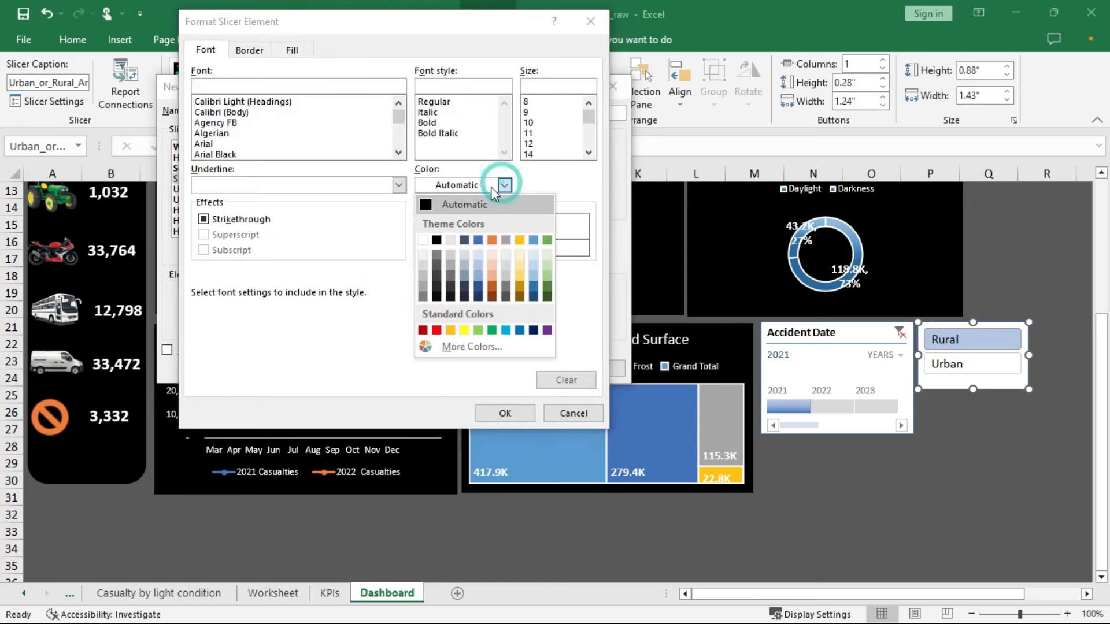
left_click(423, 239)
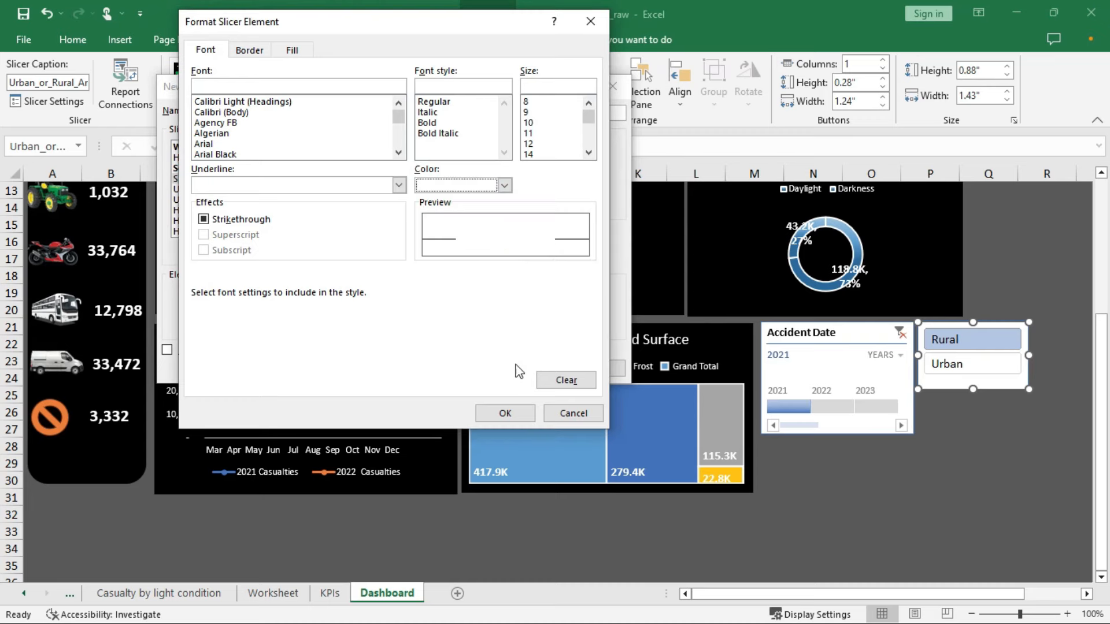
left_click(504, 413)
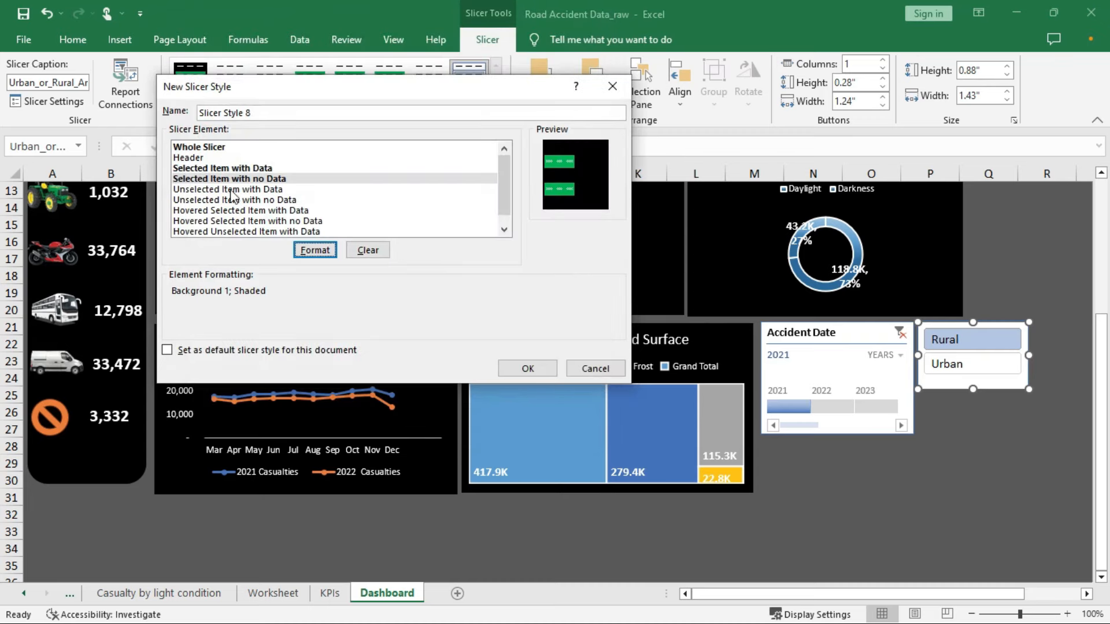
Give Unselected Item with Data a dark grey fill
left_click(237, 190)
left_click(317, 250)
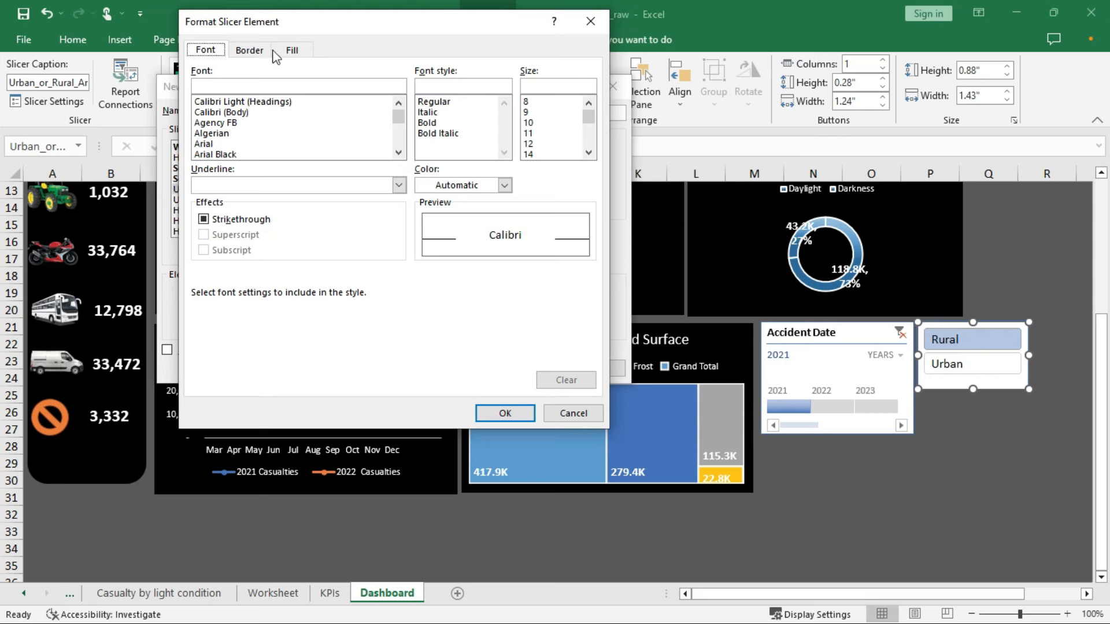
left_click(291, 50)
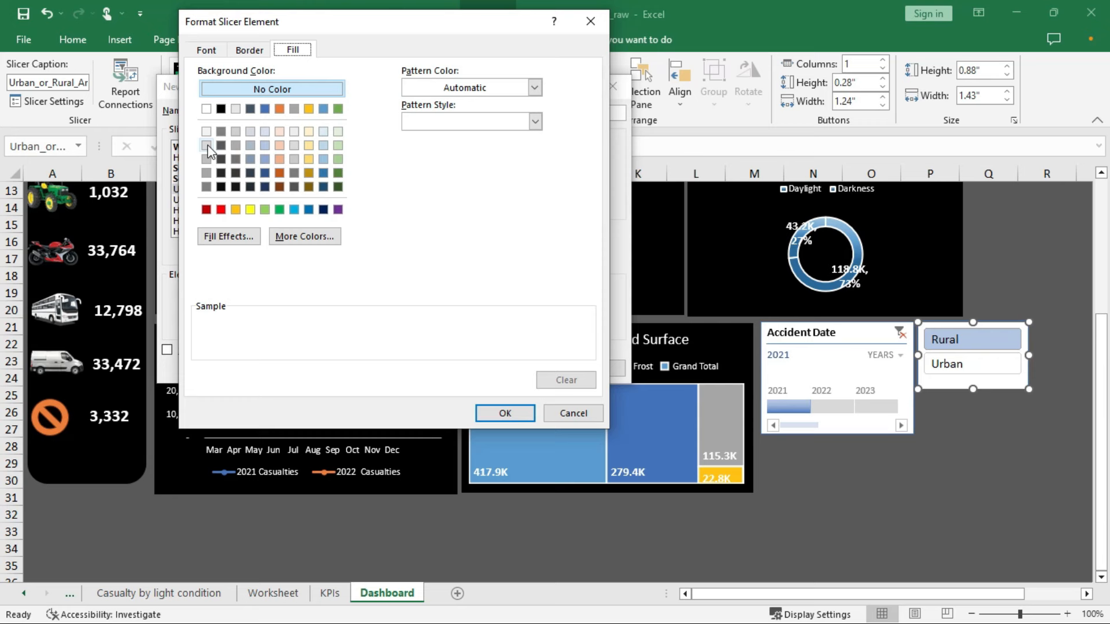
left_click(207, 132)
left_click(206, 145)
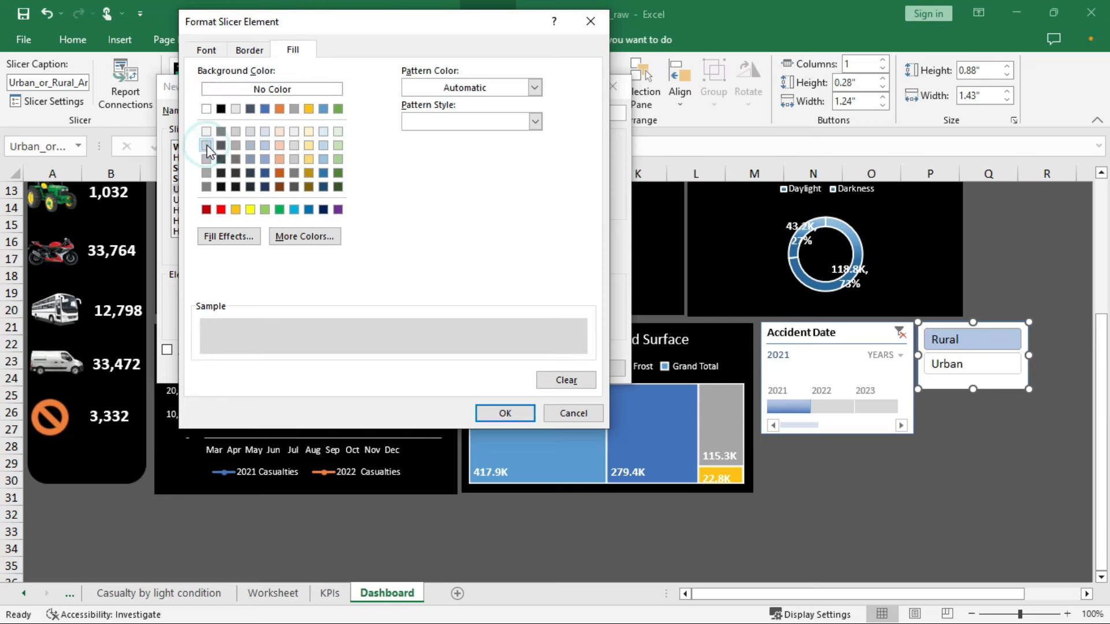
left_click(207, 53)
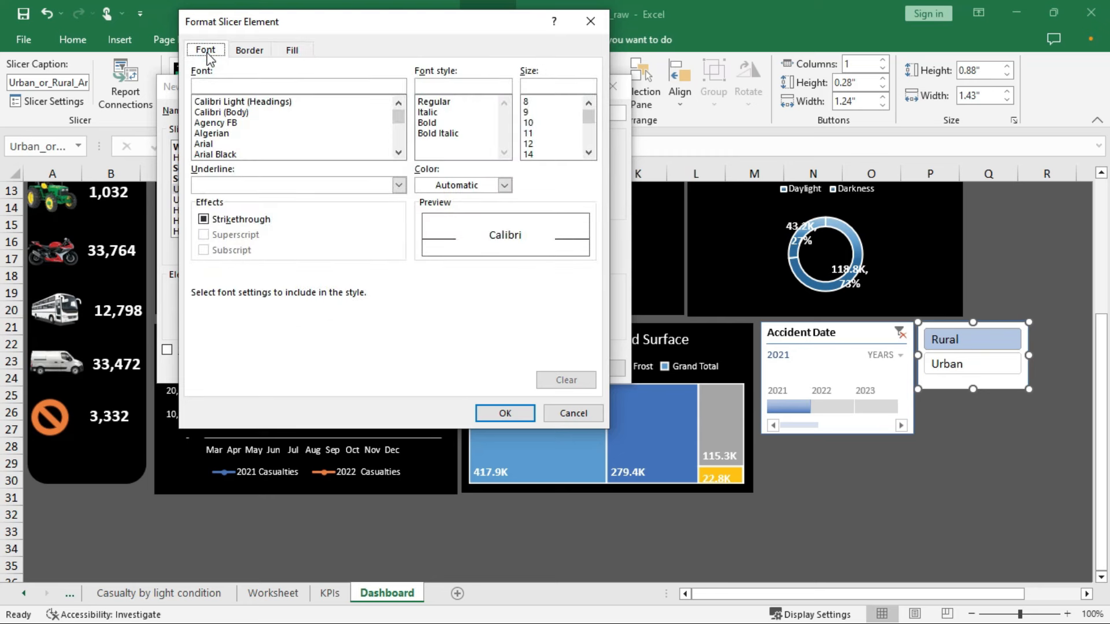
left_click(292, 50)
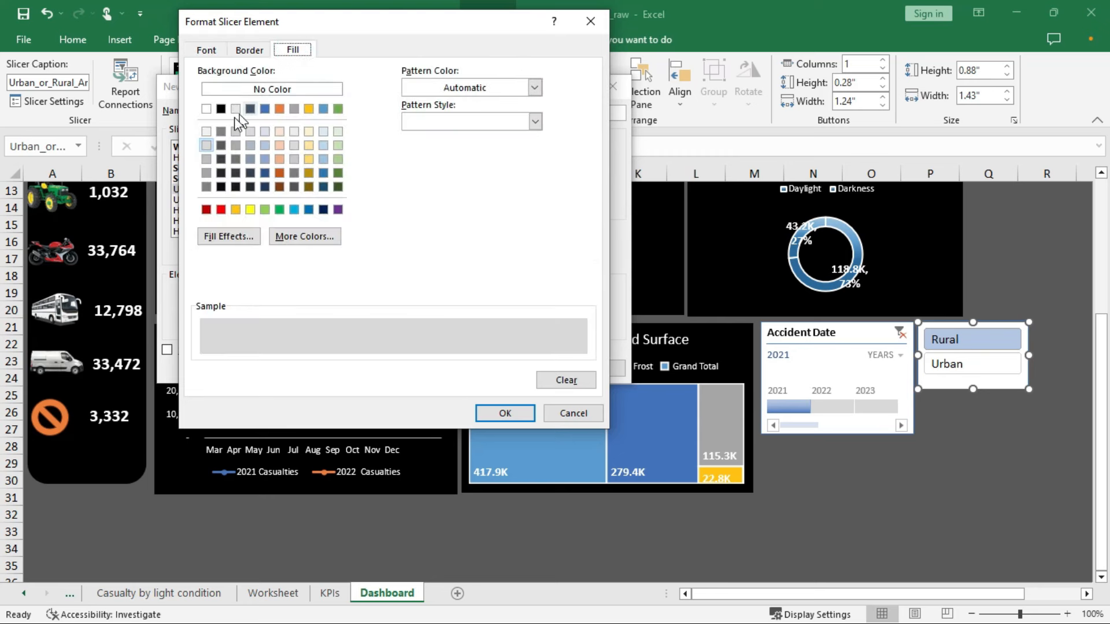
left_click(207, 186)
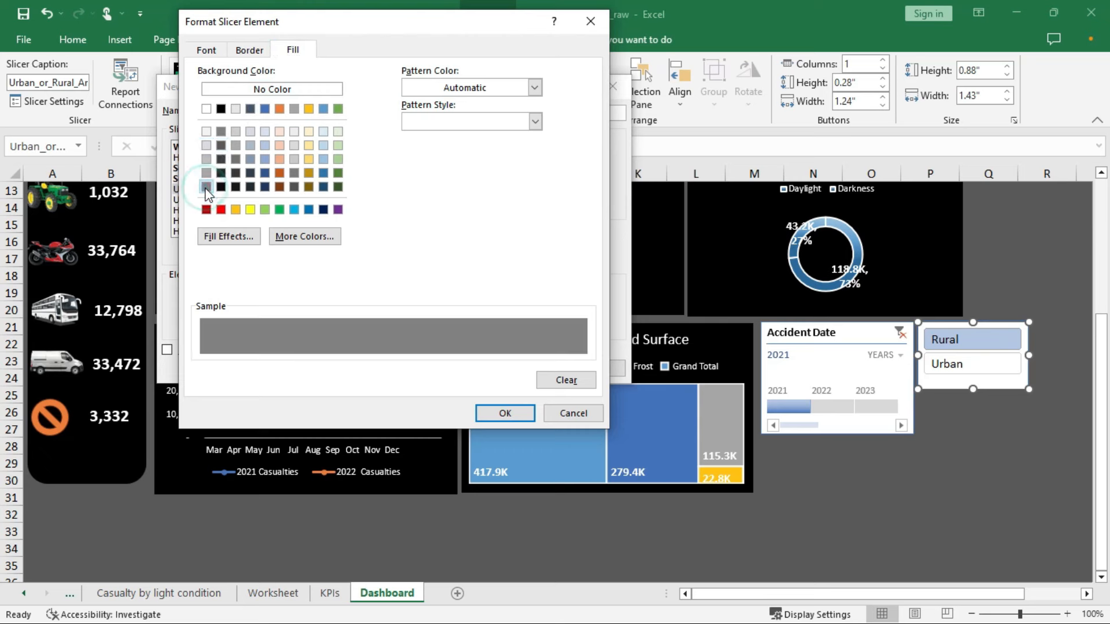
left_click(504, 412)
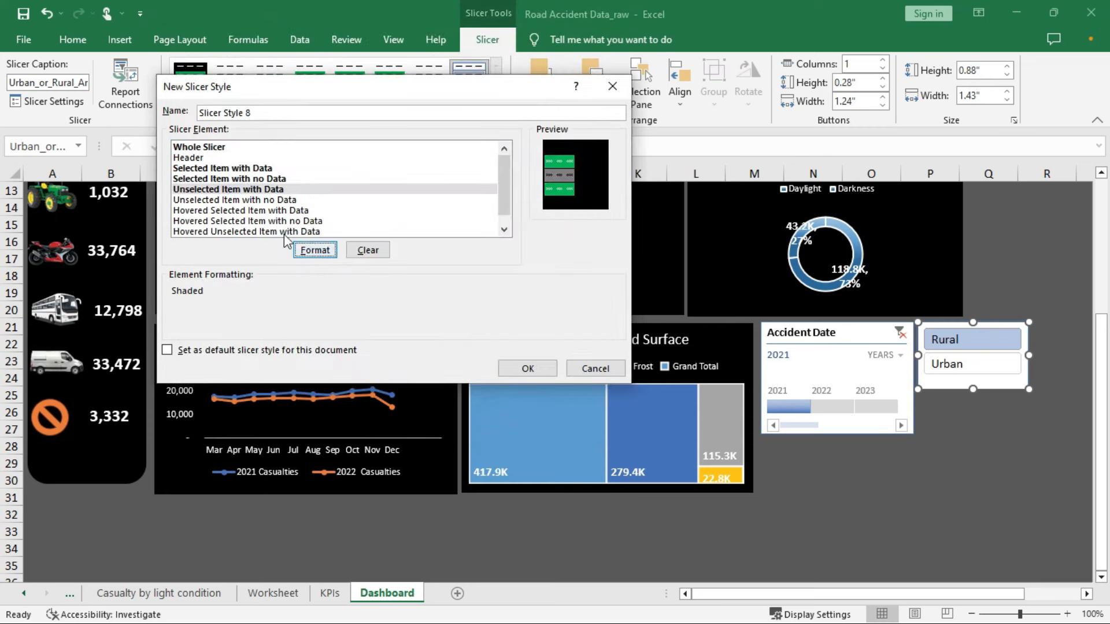
Give Unselected Item with No Data the same grey fill
left_click(272, 202)
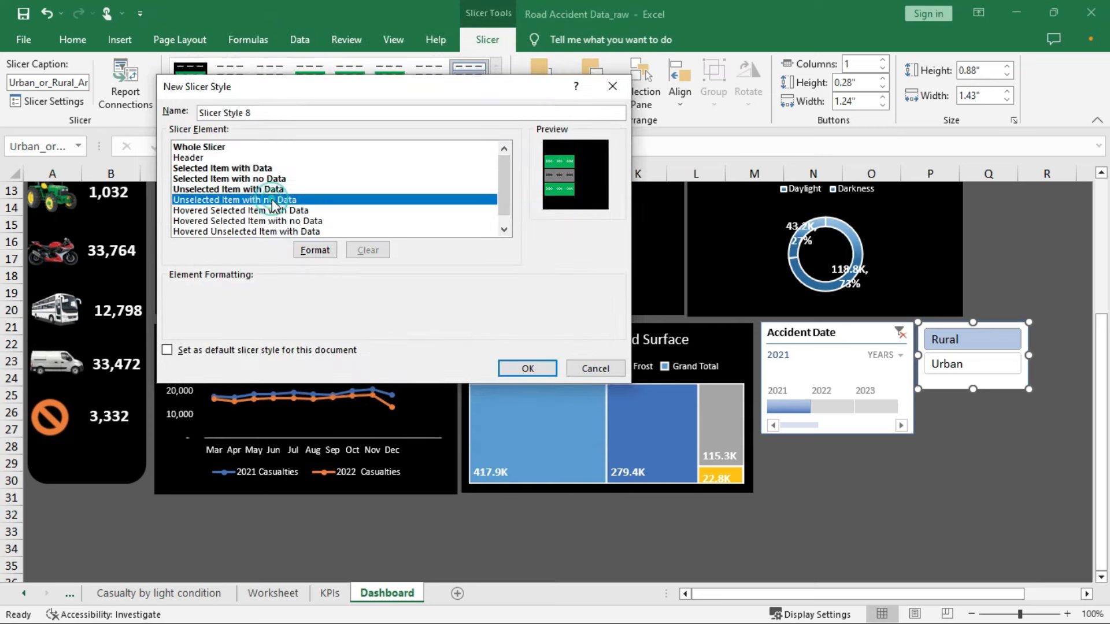
left_click(318, 251)
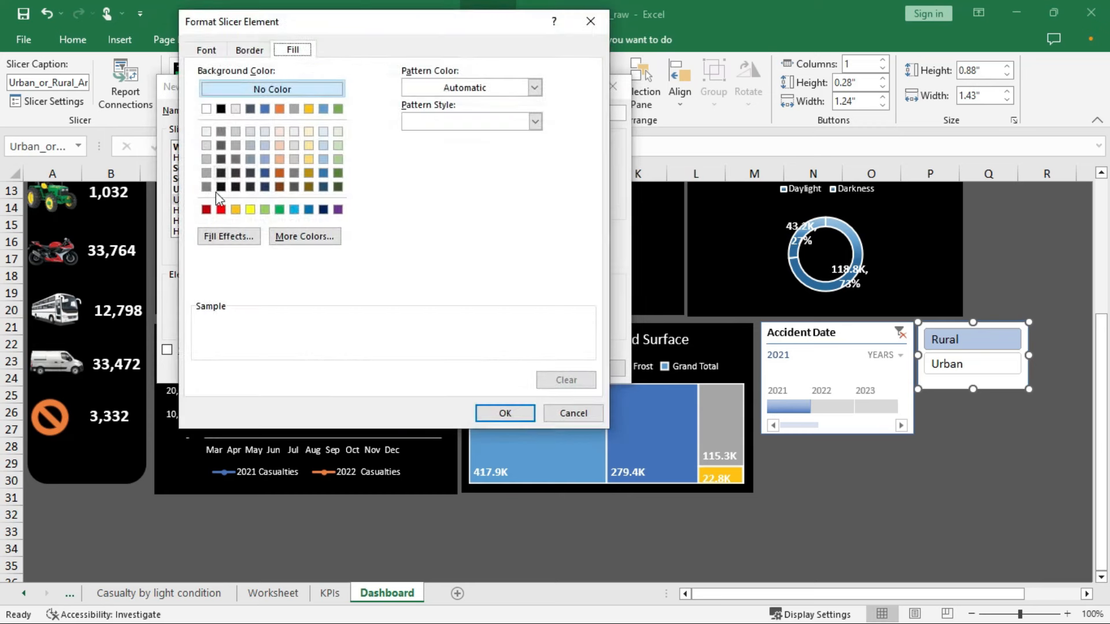
left_click(206, 187)
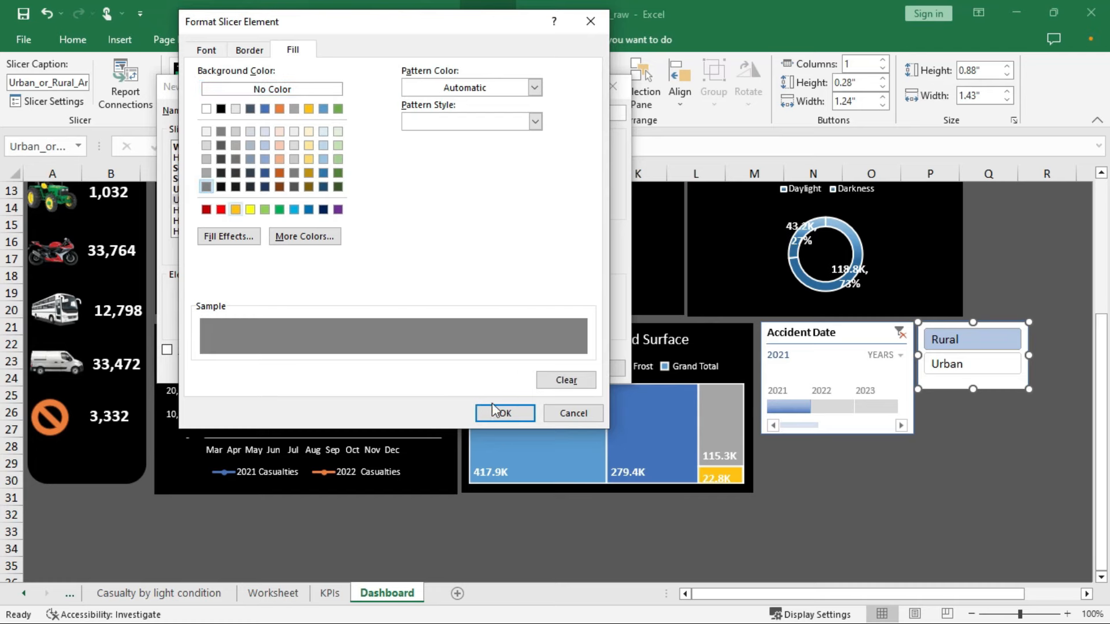
left_click(505, 413)
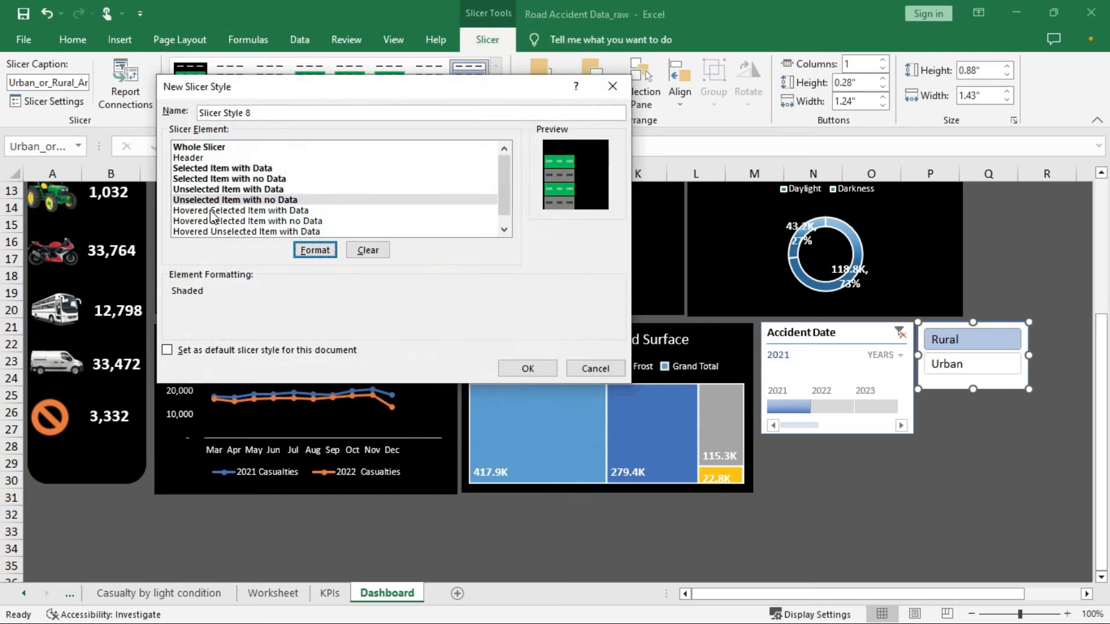
Fill Hovered Selected and Hovered Unselected Items with Data in peach/light orange
left_click(211, 212)
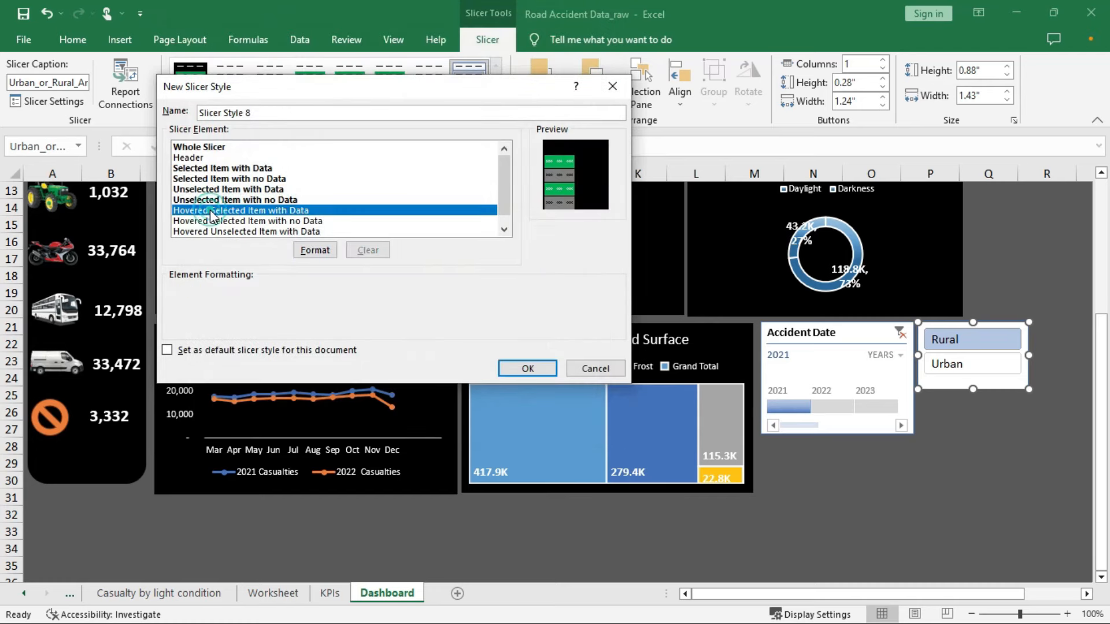
left_click(315, 249)
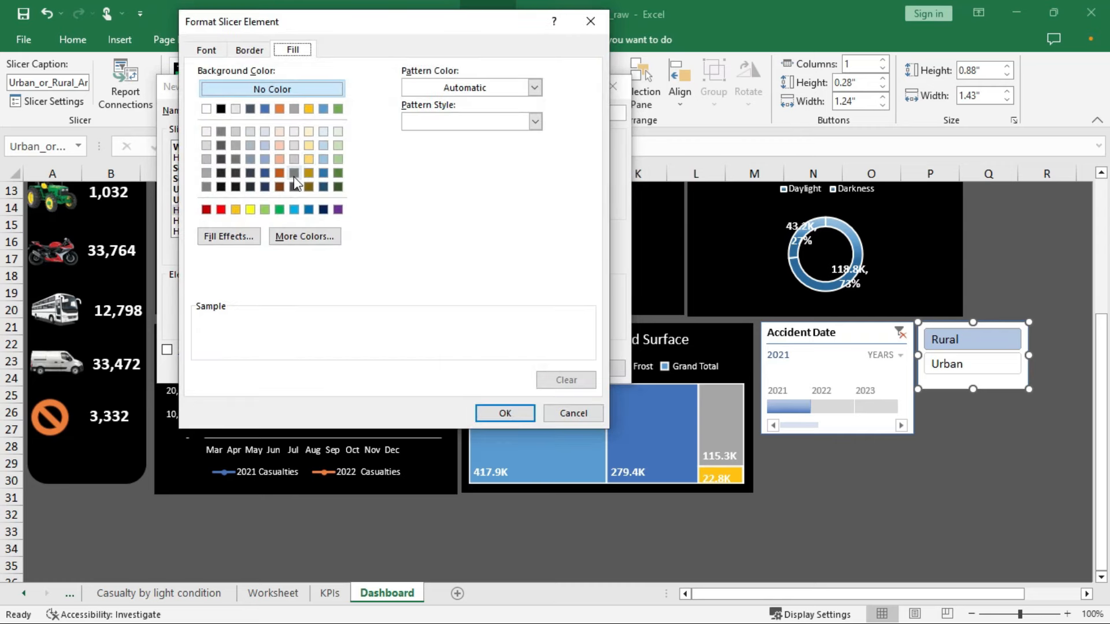
left_click(280, 158)
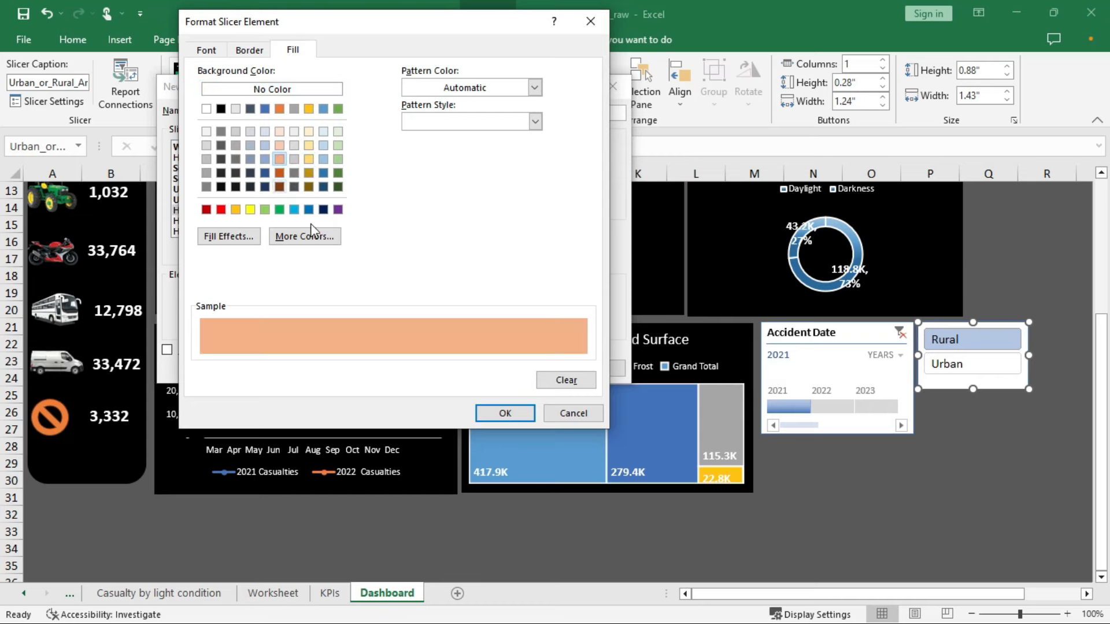
left_click(505, 413)
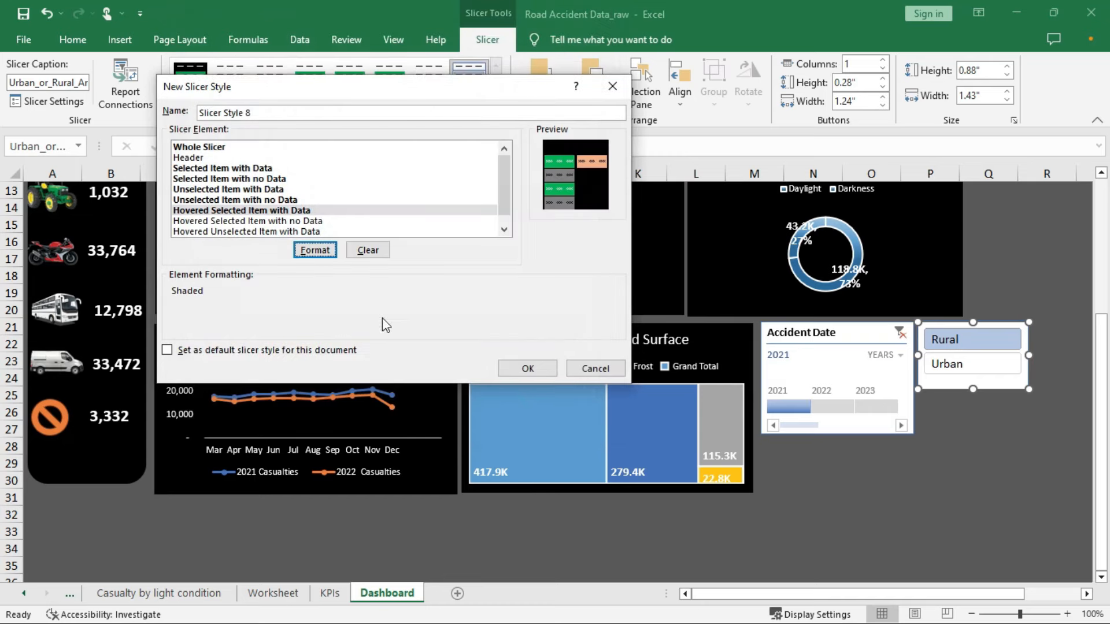
left_click(242, 232)
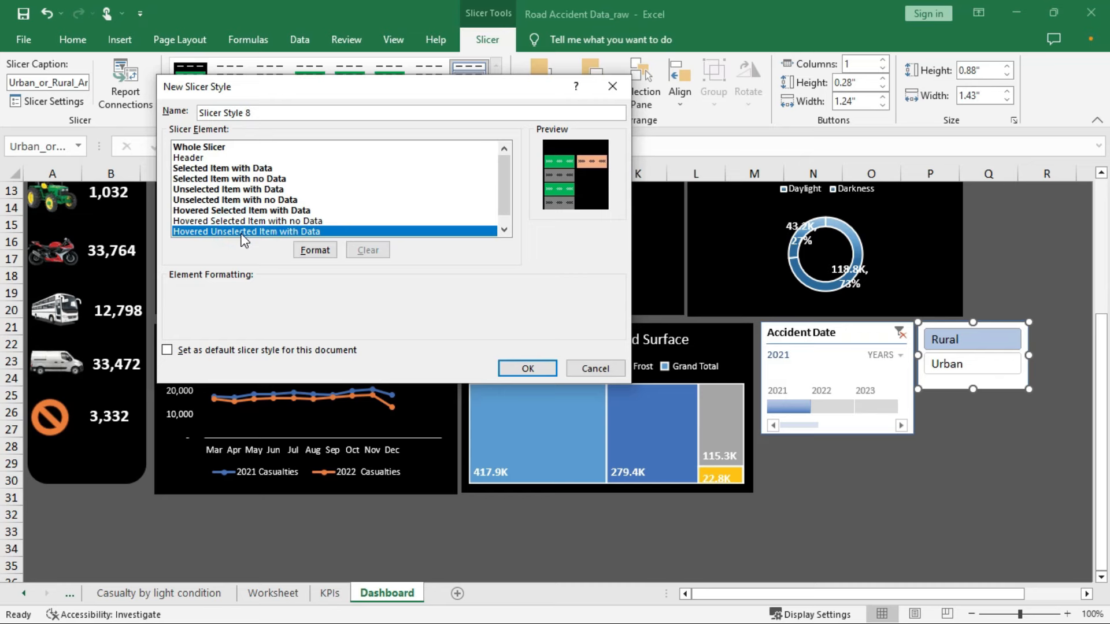
left_click(315, 252)
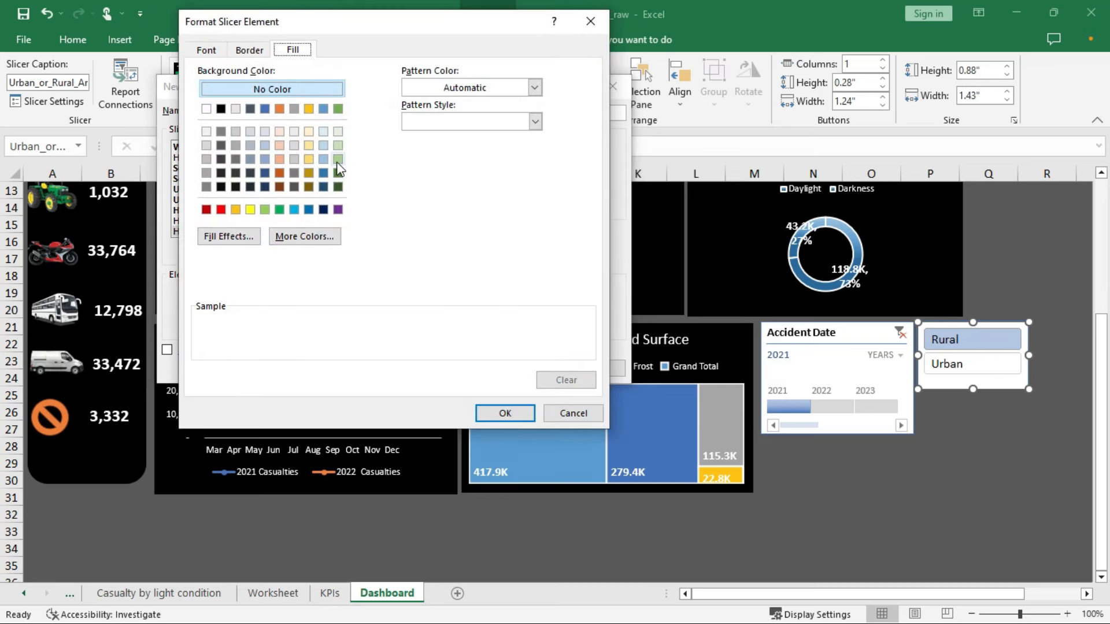
left_click(280, 160)
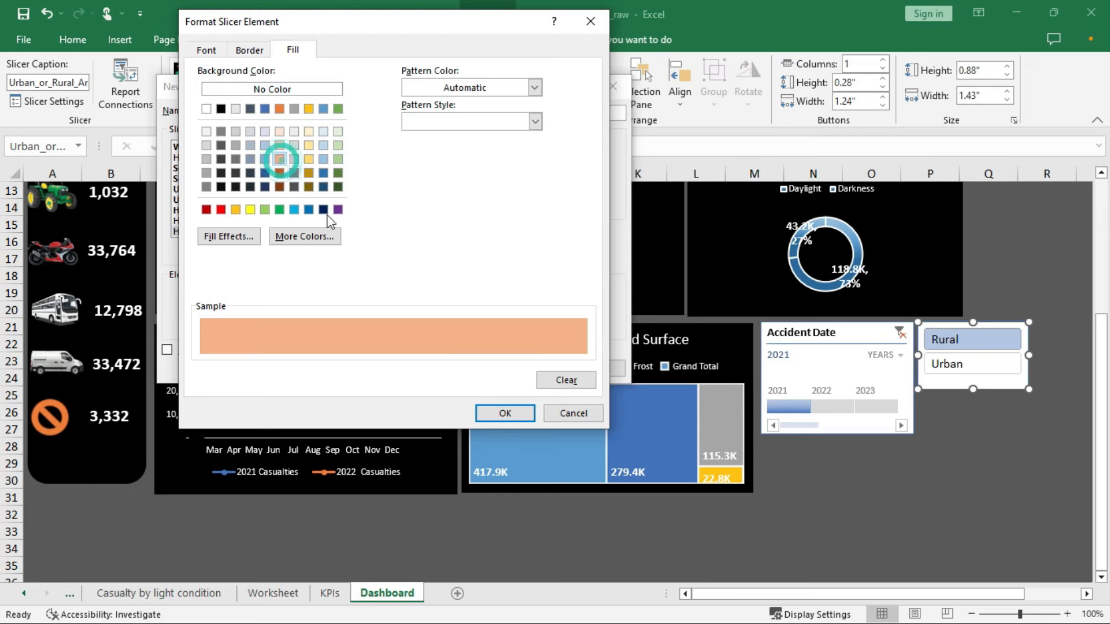
left_click(505, 414)
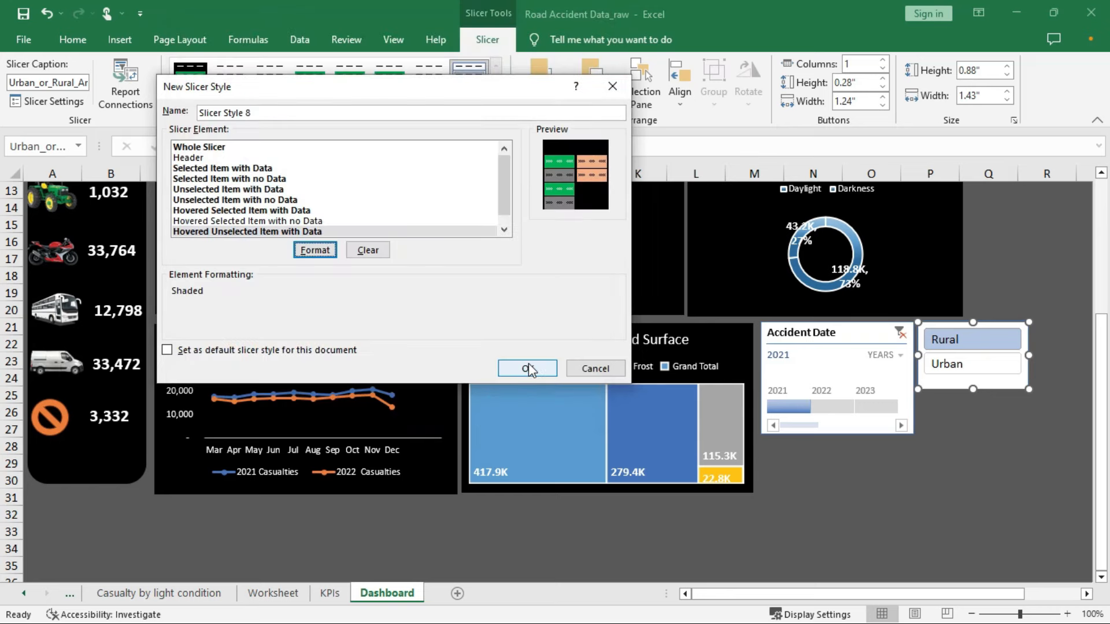
Fill Hovered Selected Item with No Data in peach and save Slicer Style 8
left_click(258, 221)
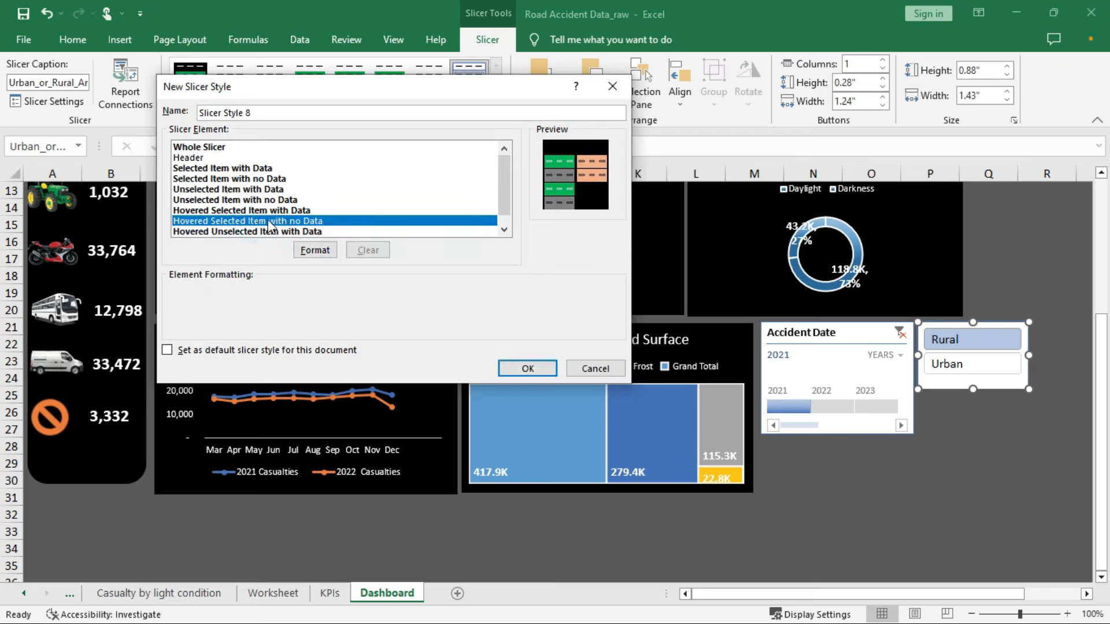
left_click(315, 250)
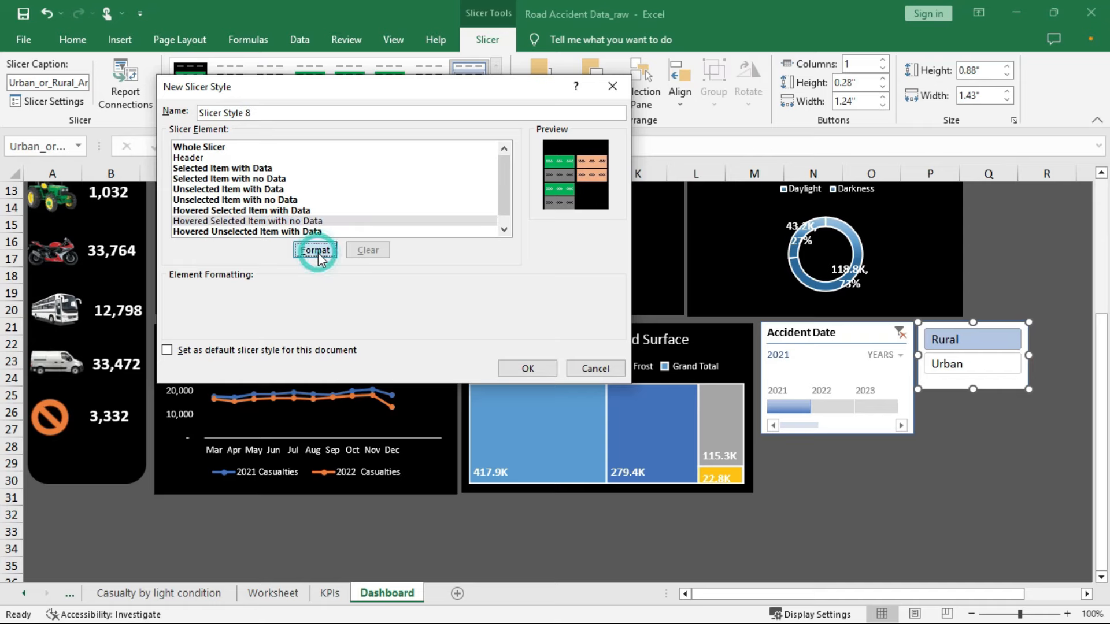
left_click(279, 159)
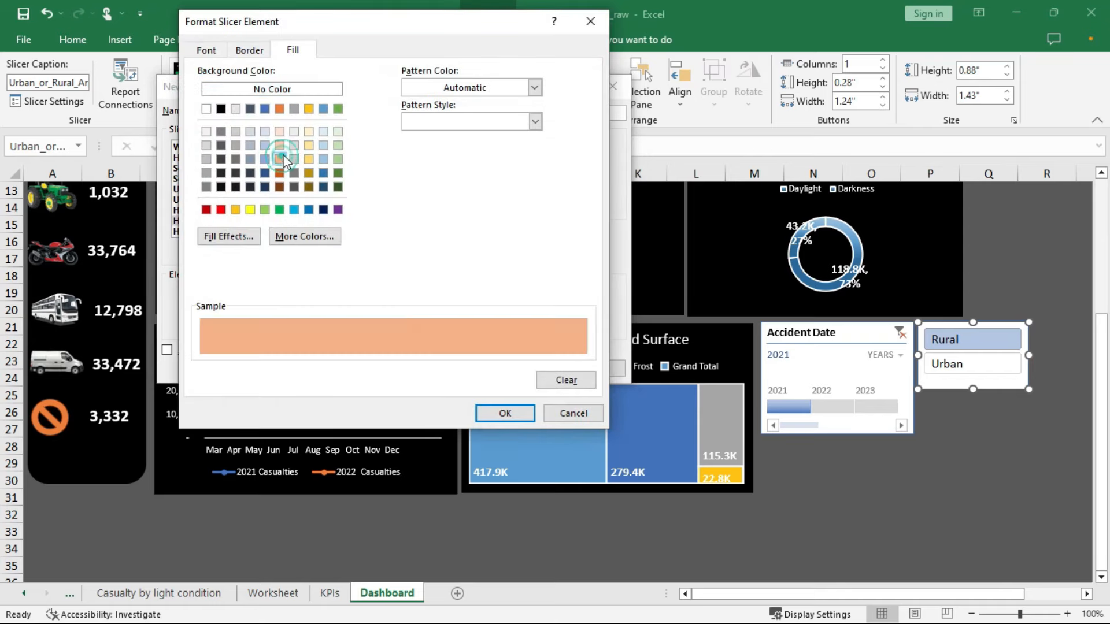
left_click(506, 413)
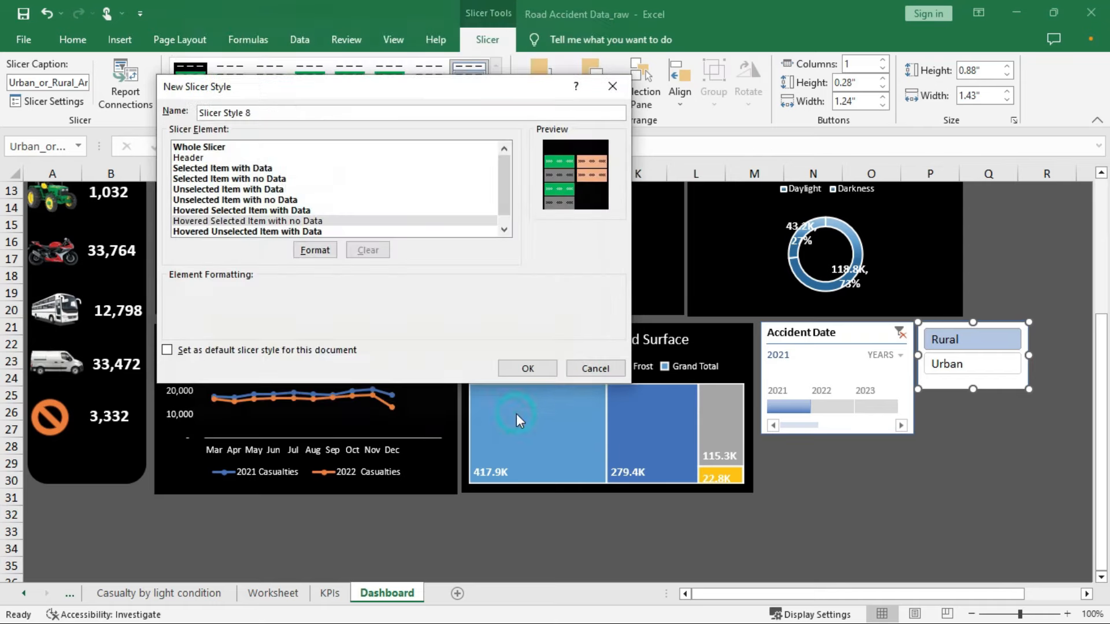
left_click(528, 369)
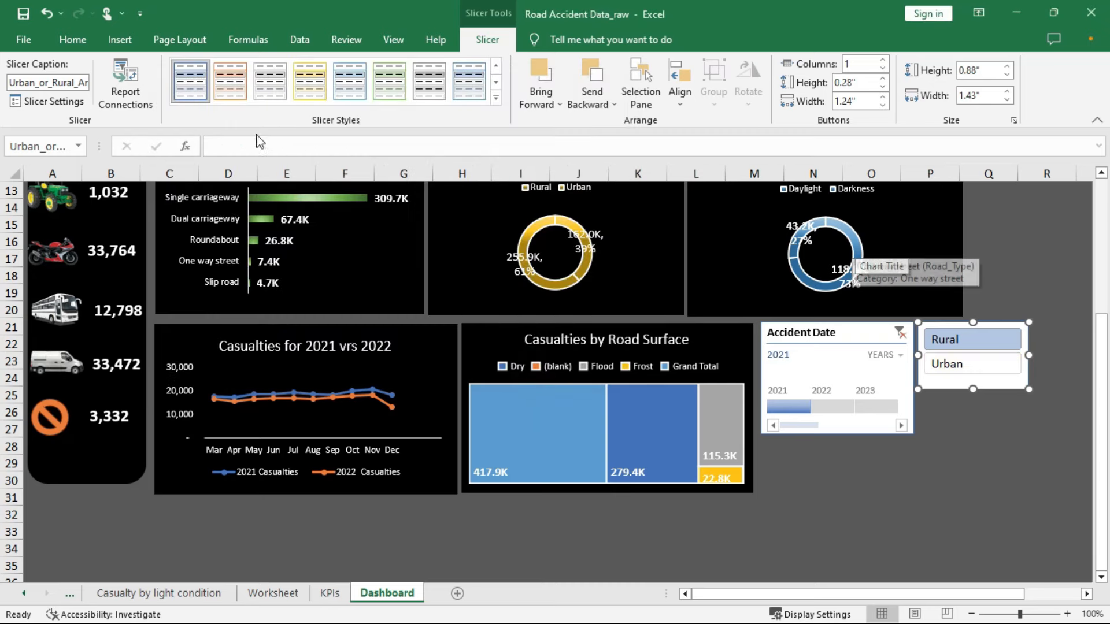
Apply custom Slicer Style 8 from the Custom row to the Rural/Urban slicer
left_click(496, 98)
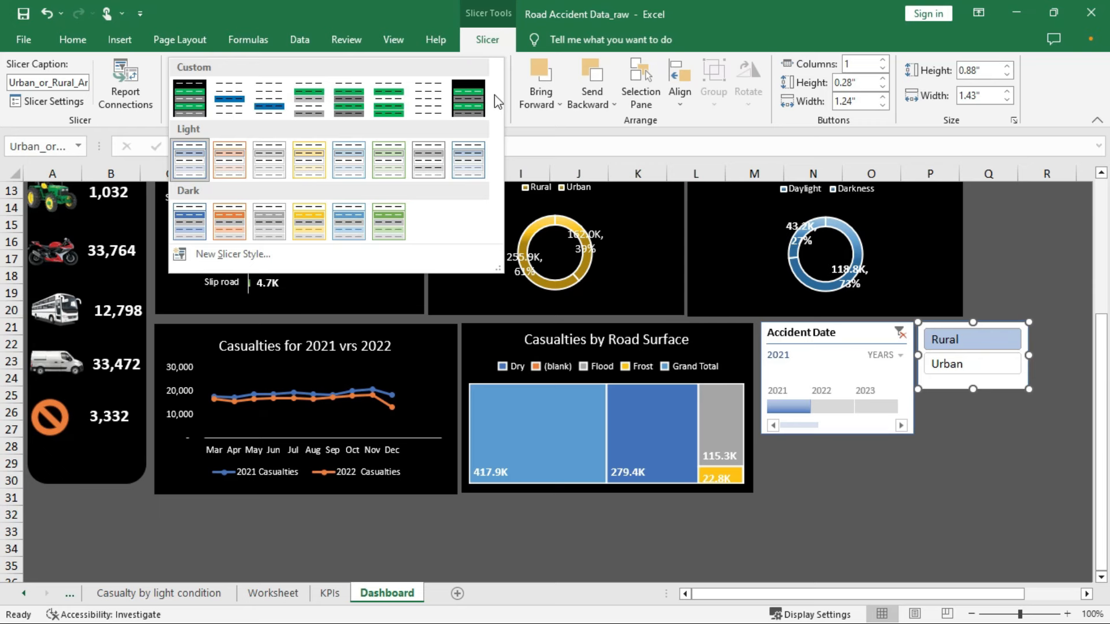
left_click(1006, 324)
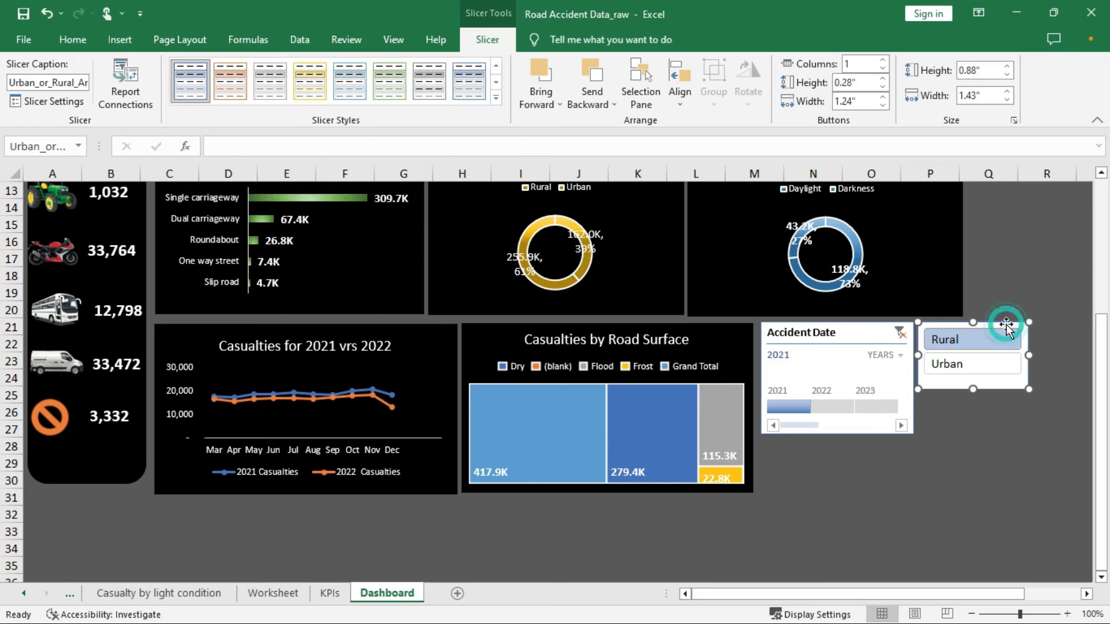
left_click(498, 100)
left_click(198, 104)
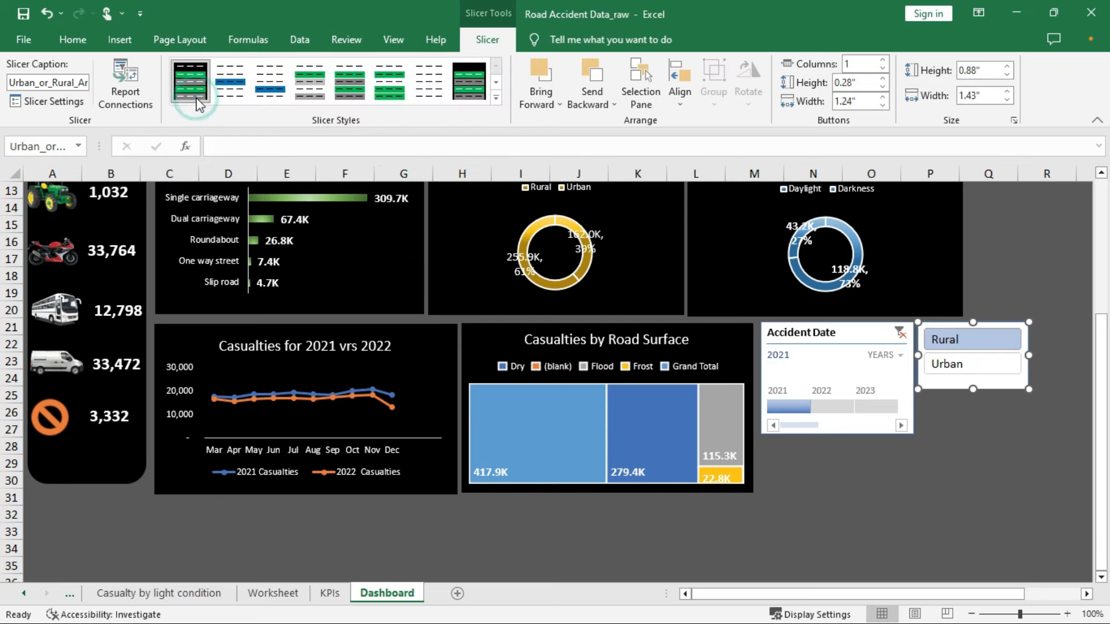
left_click(994, 342)
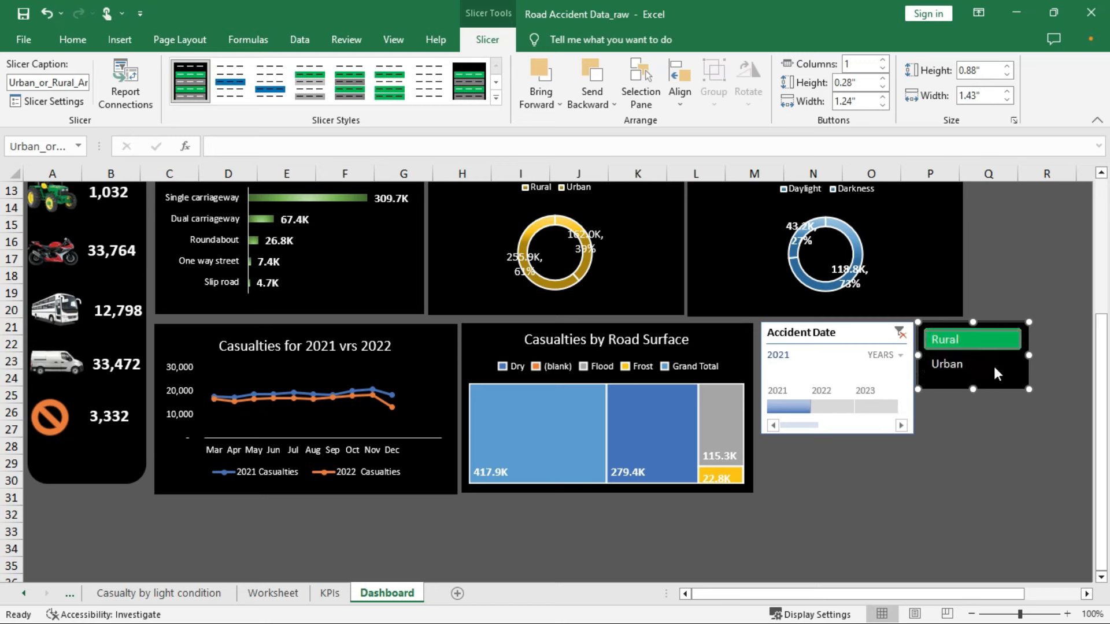
left_click(993, 364)
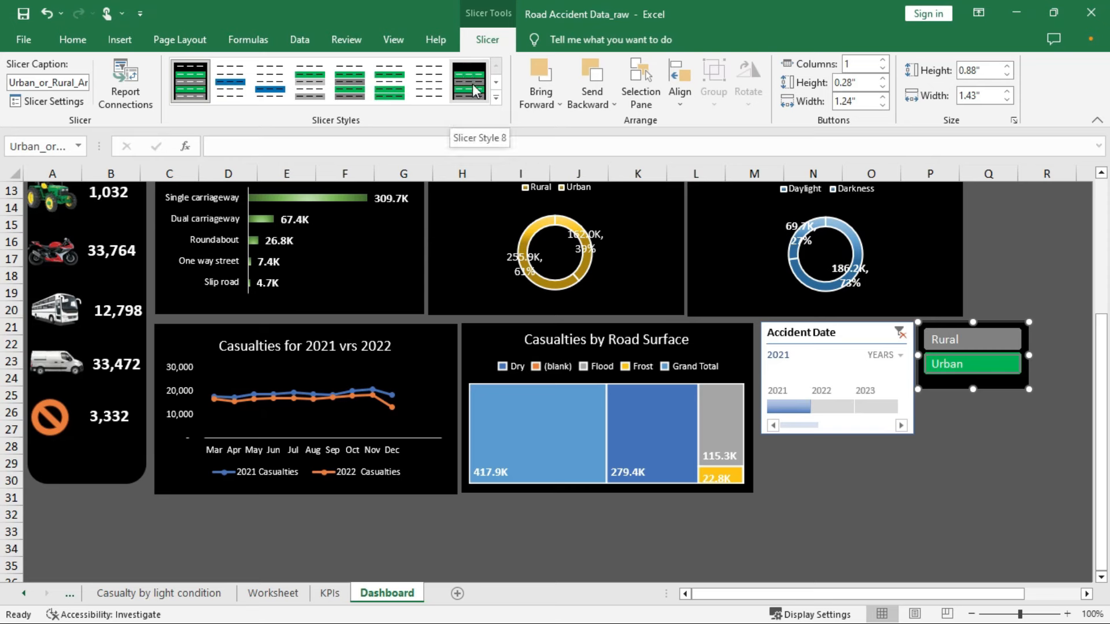
left_click(949, 339)
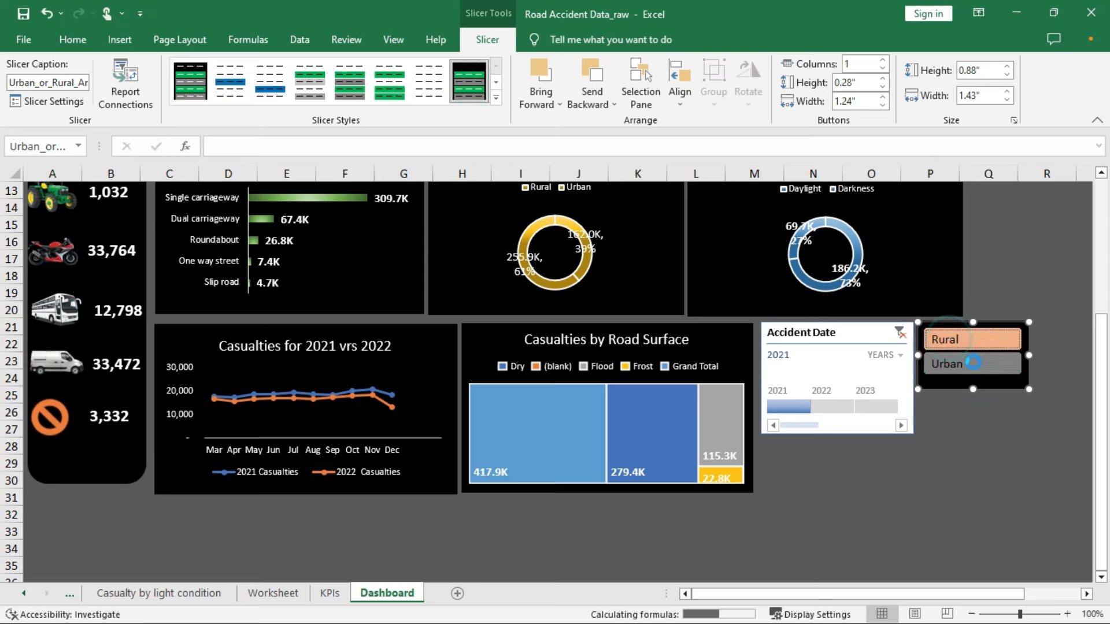
left_click(496, 97)
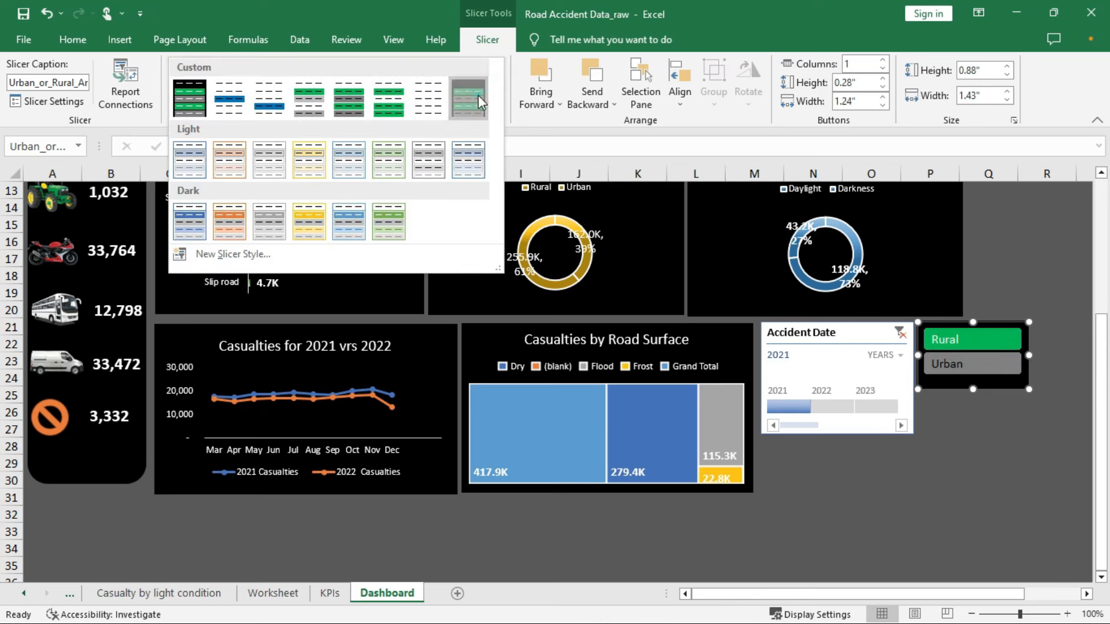
left_click(482, 101)
left_click(987, 347)
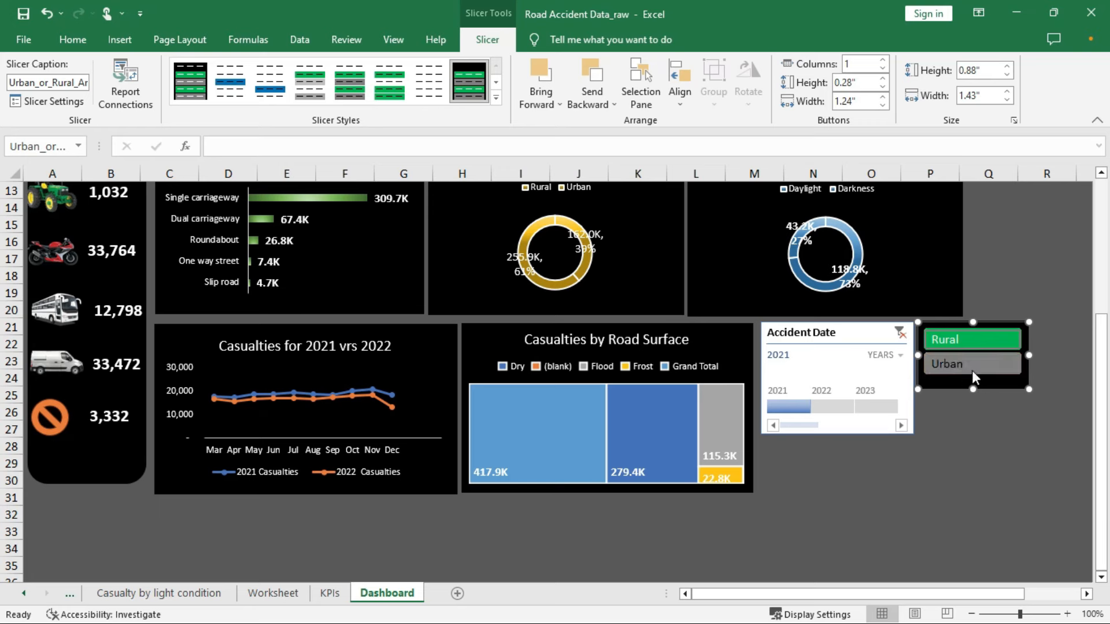
left_click(976, 364)
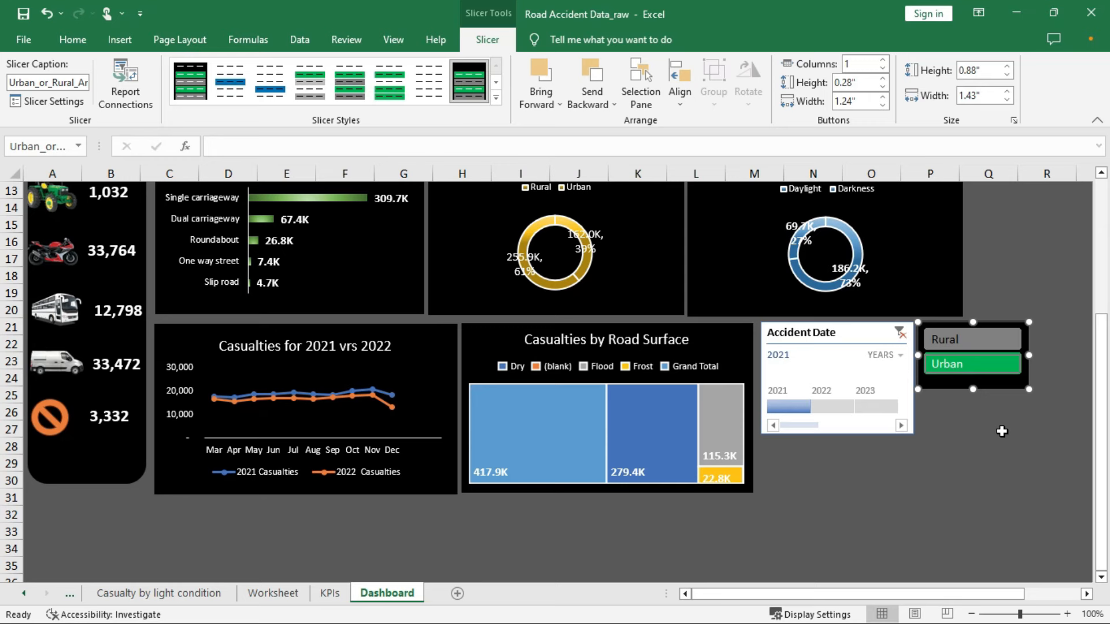
left_click(980, 338)
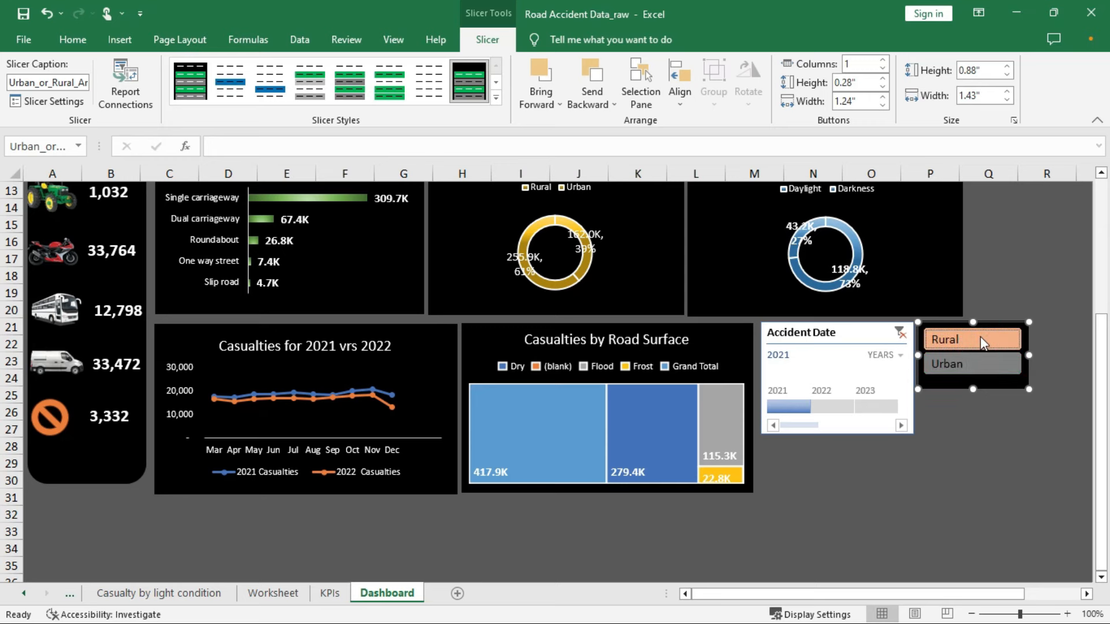
left_click(956, 365)
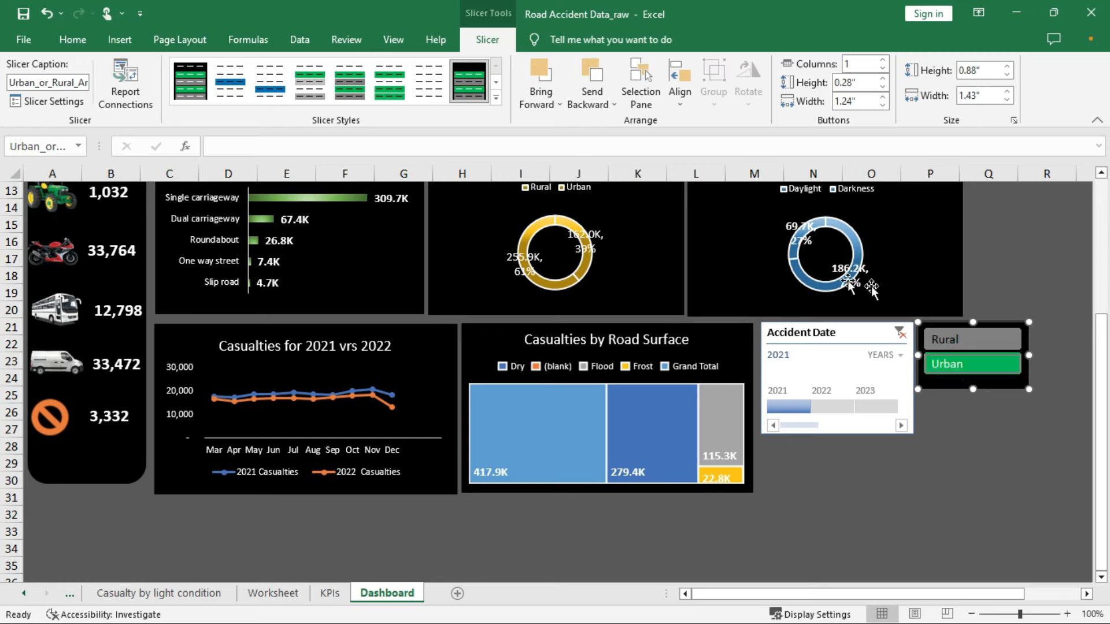
left_click(972, 339)
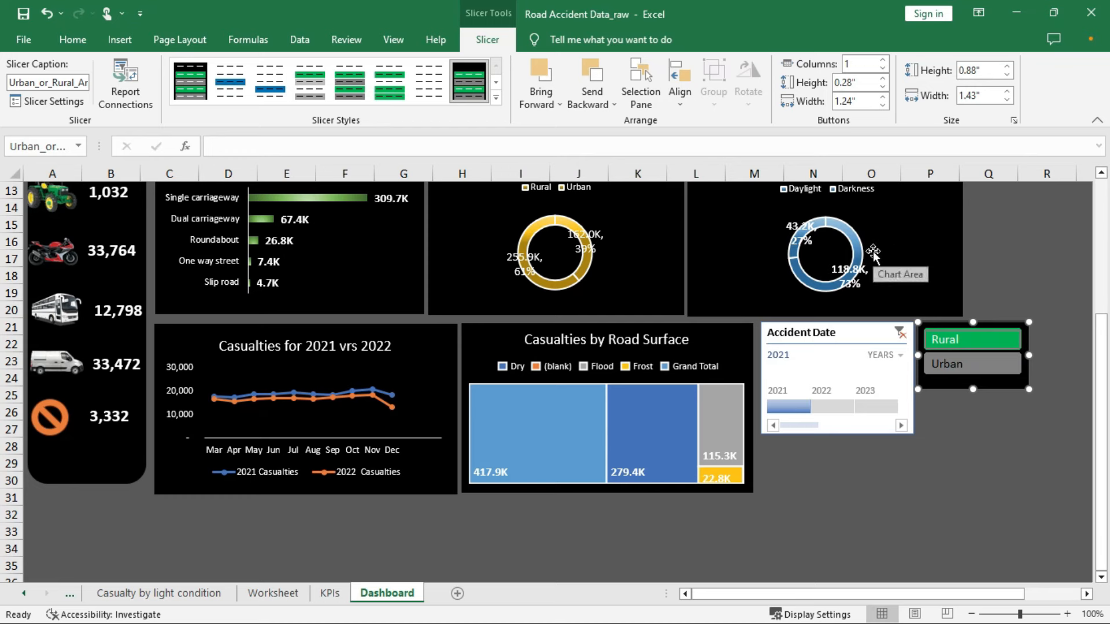
left_click(896, 231)
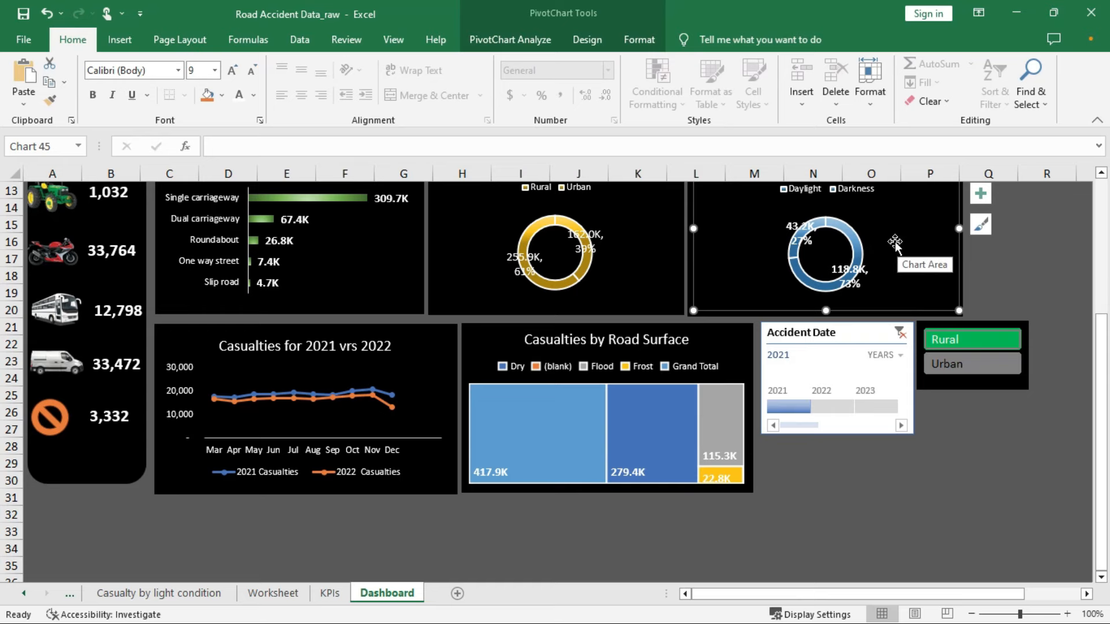
Open the slicer's Report Connections dialog and enlarge it to list all nine PivotTables
scroll(895, 242, "up", 2)
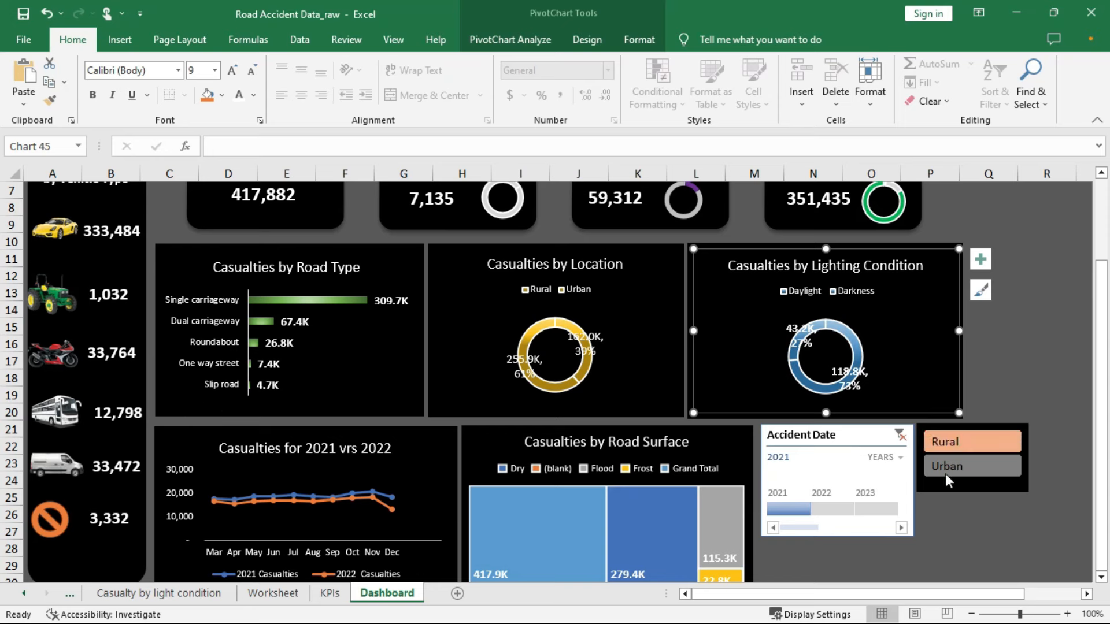
right_click(980, 428)
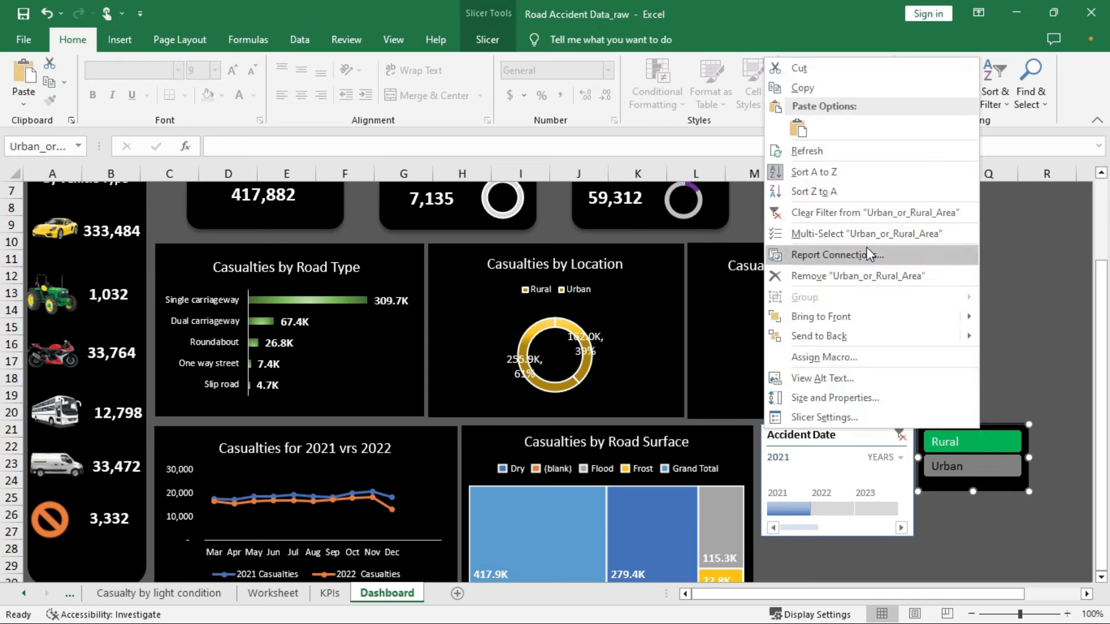
left_click(822, 255)
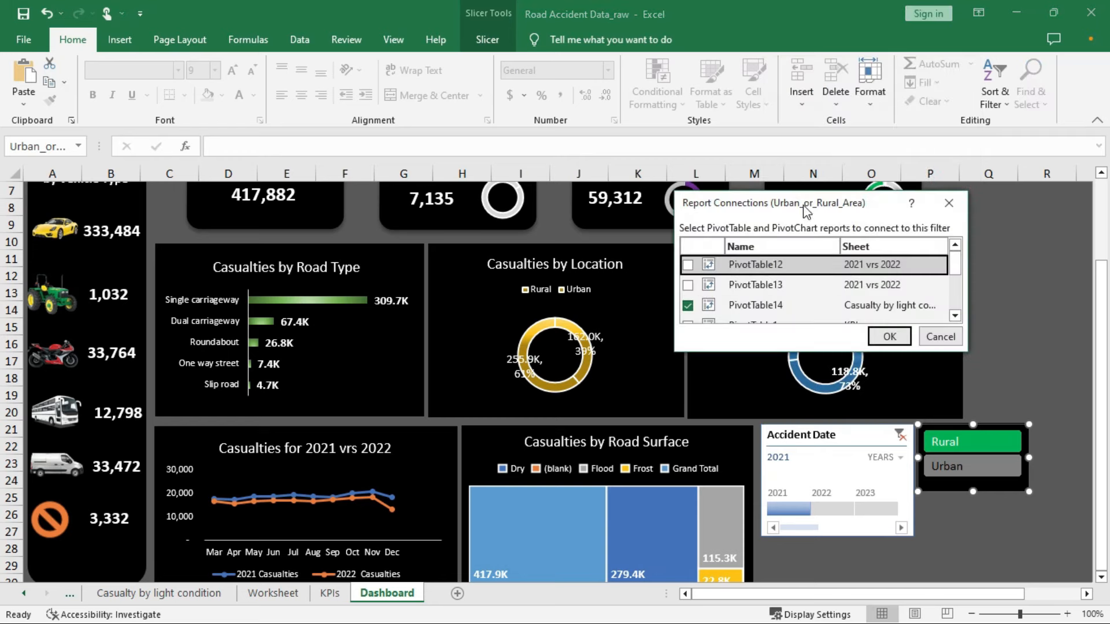
left_click_drag(806, 211, 554, 81)
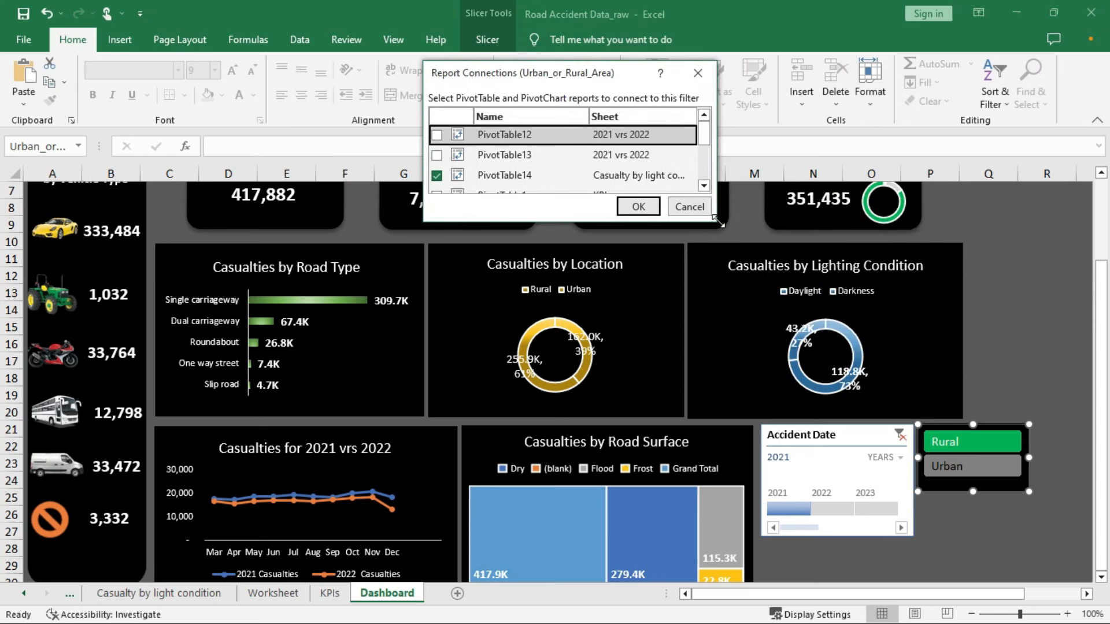
left_click_drag(718, 222, 851, 399)
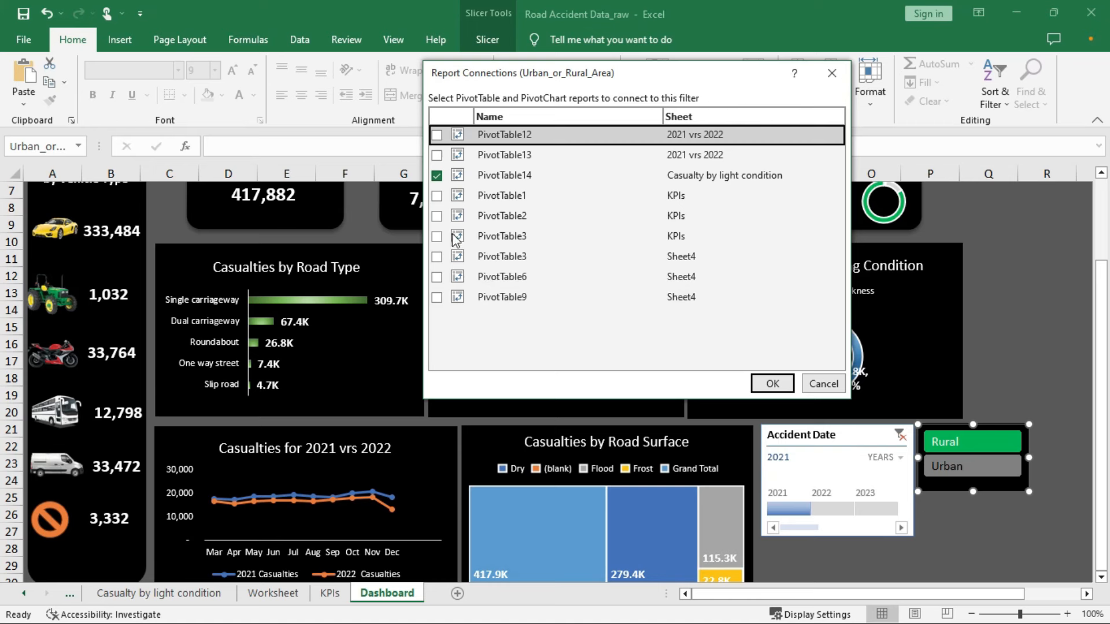
Tick PivotTables 12, 13, 1, 2, both 3s, 6 and 9, then confirm
left_click(436, 135)
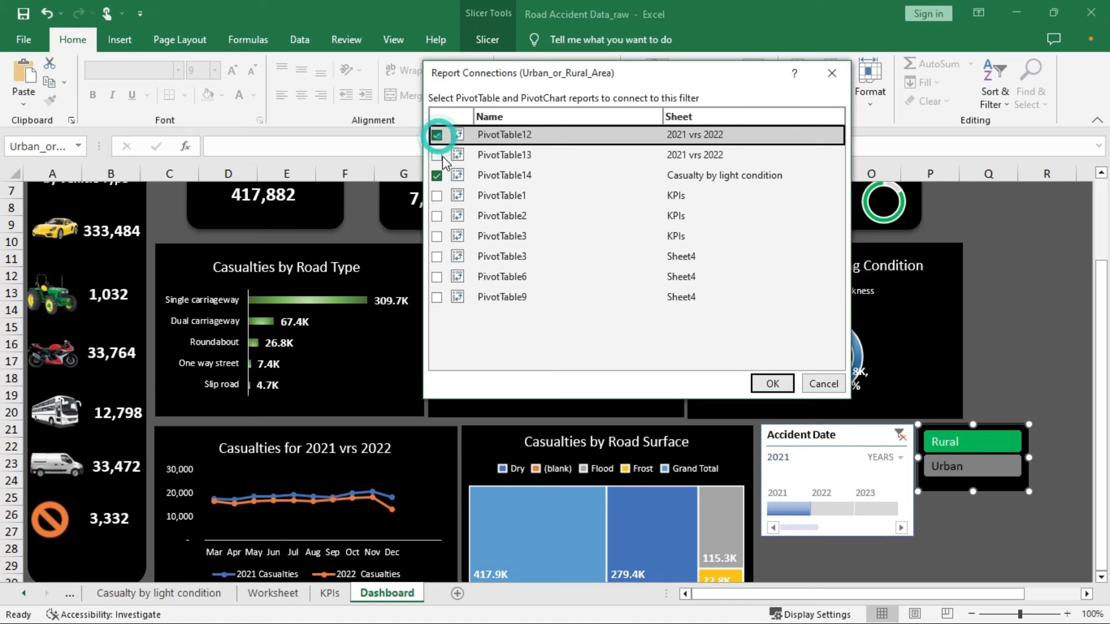
left_click(437, 155)
left_click(437, 196)
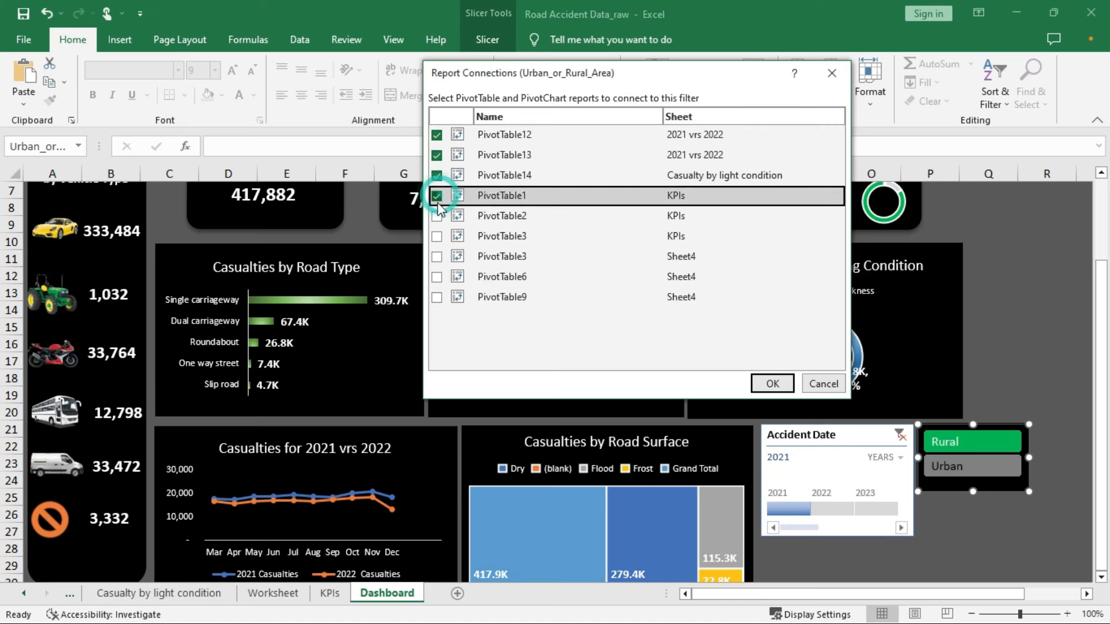
left_click(437, 216)
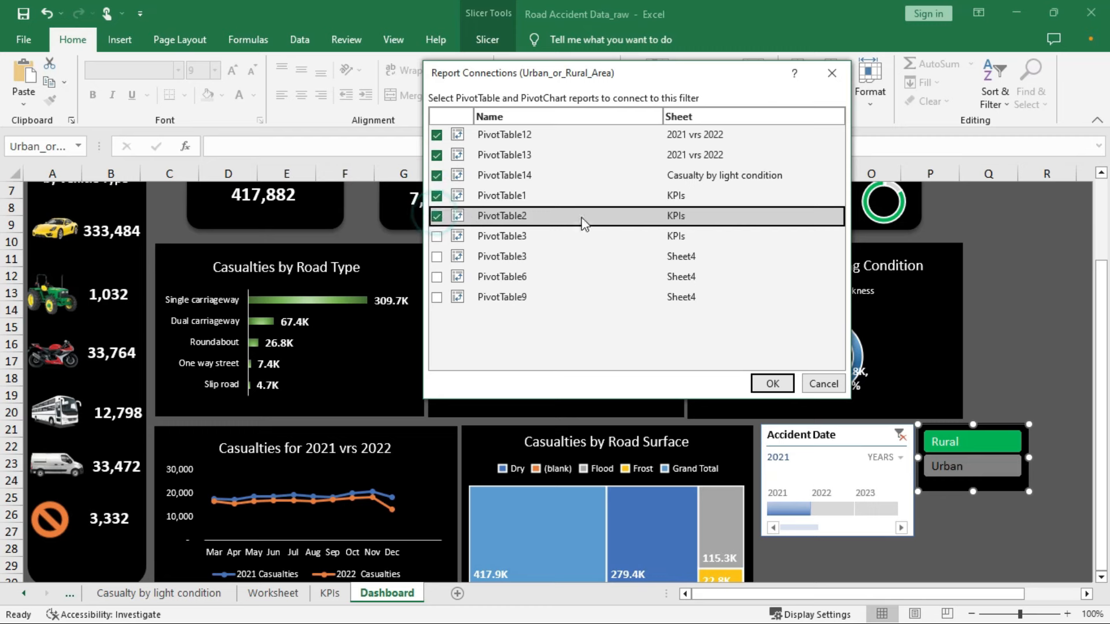
left_click(436, 237)
left_click(436, 256)
left_click(436, 277)
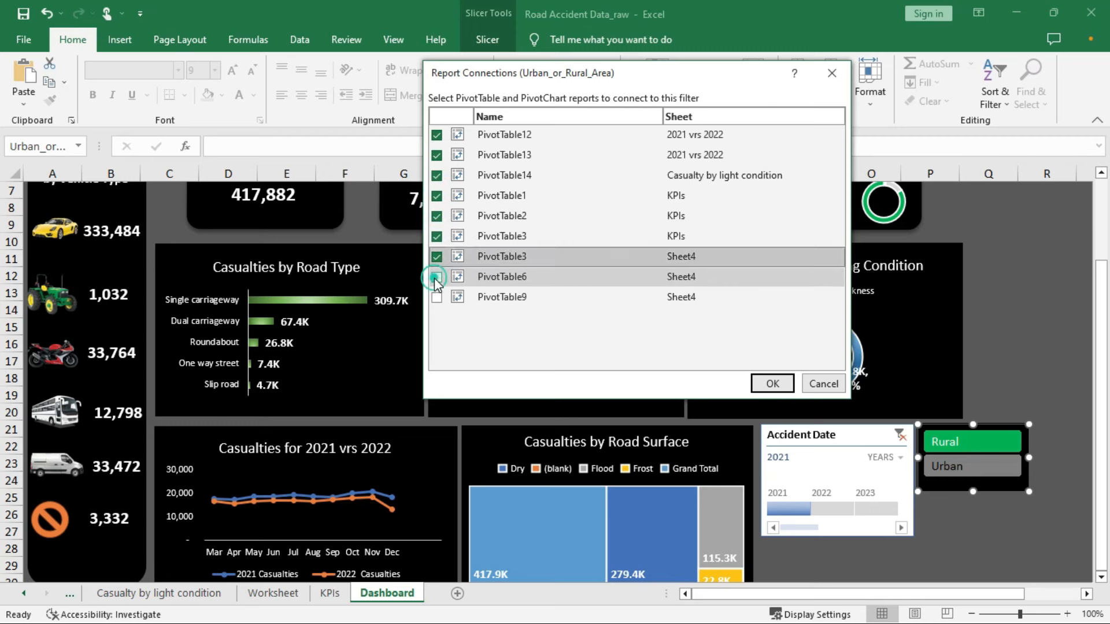
left_click(437, 297)
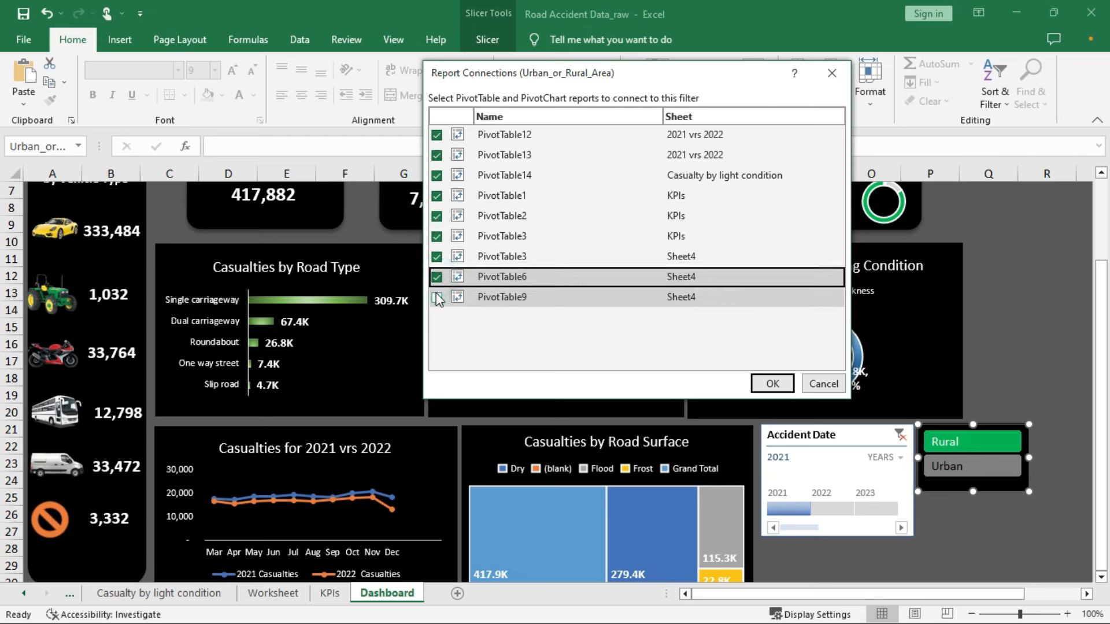
left_click(771, 384)
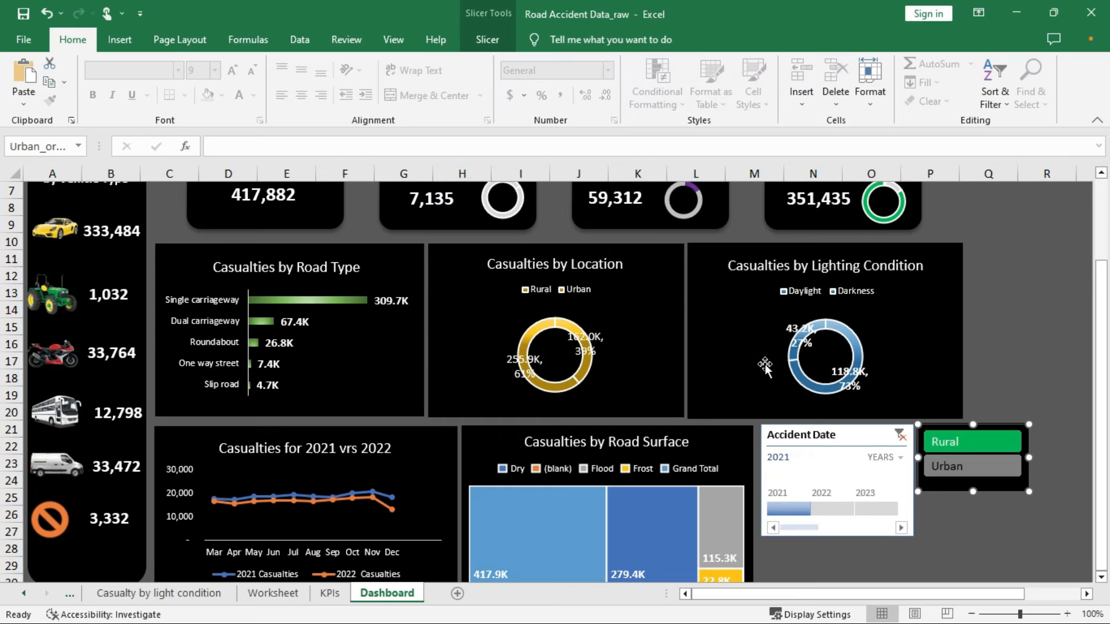
Place the slicer beside Total Low Casualties and fit the timeline below it by the lighting chart
scroll(853, 326, "up", 1)
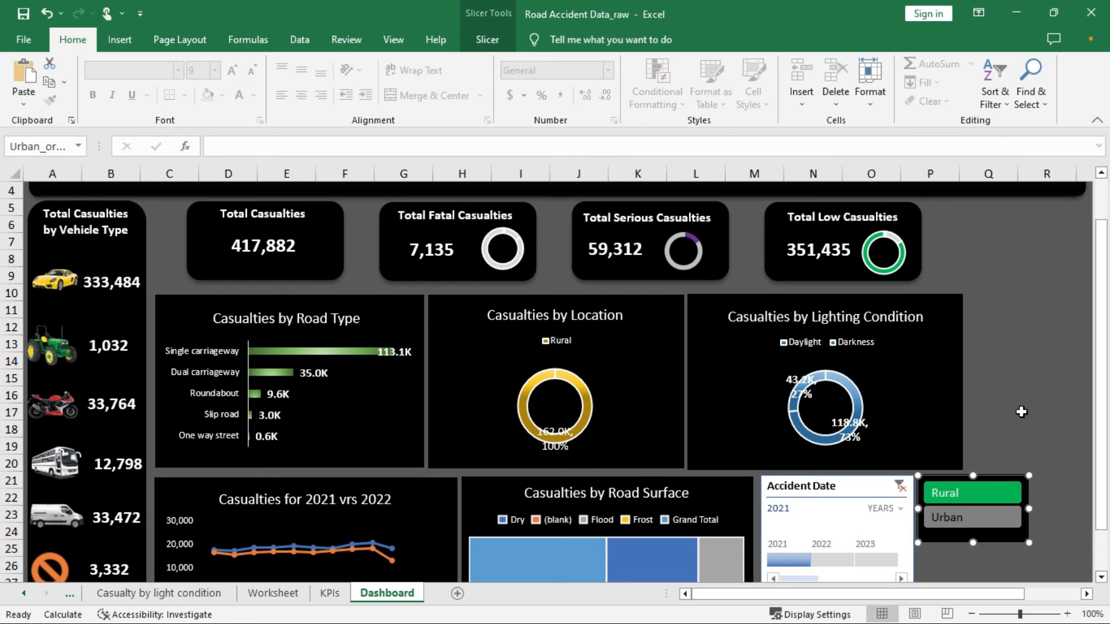
left_click_drag(1000, 477, 1043, 205)
left_click_drag(867, 479, 1071, 300)
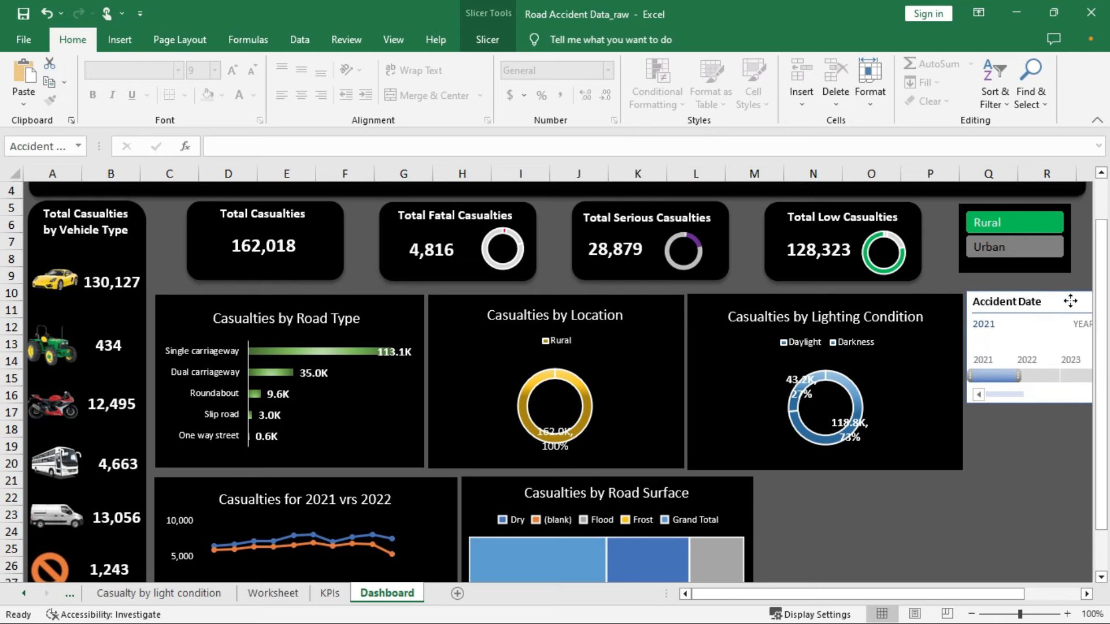
left_click_drag(936, 597, 953, 594)
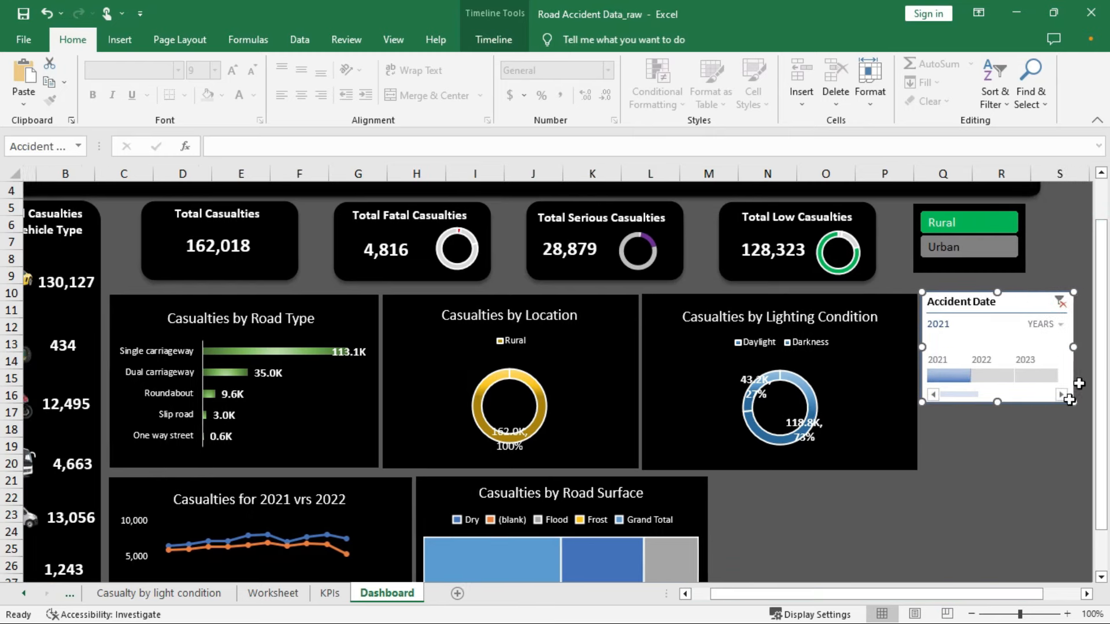
mouse_move(1061, 351)
left_mouse_down()
mouse_move(1020, 346)
mouse_move(1066, 347)
left_mouse_up()
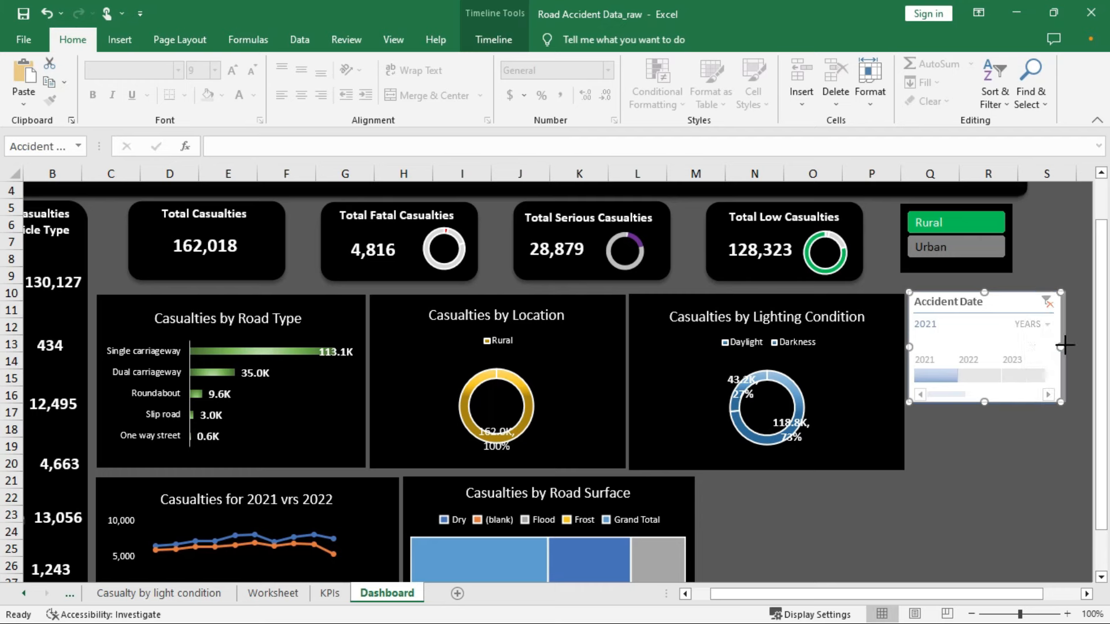
left_click_drag(1020, 302, 1020, 307)
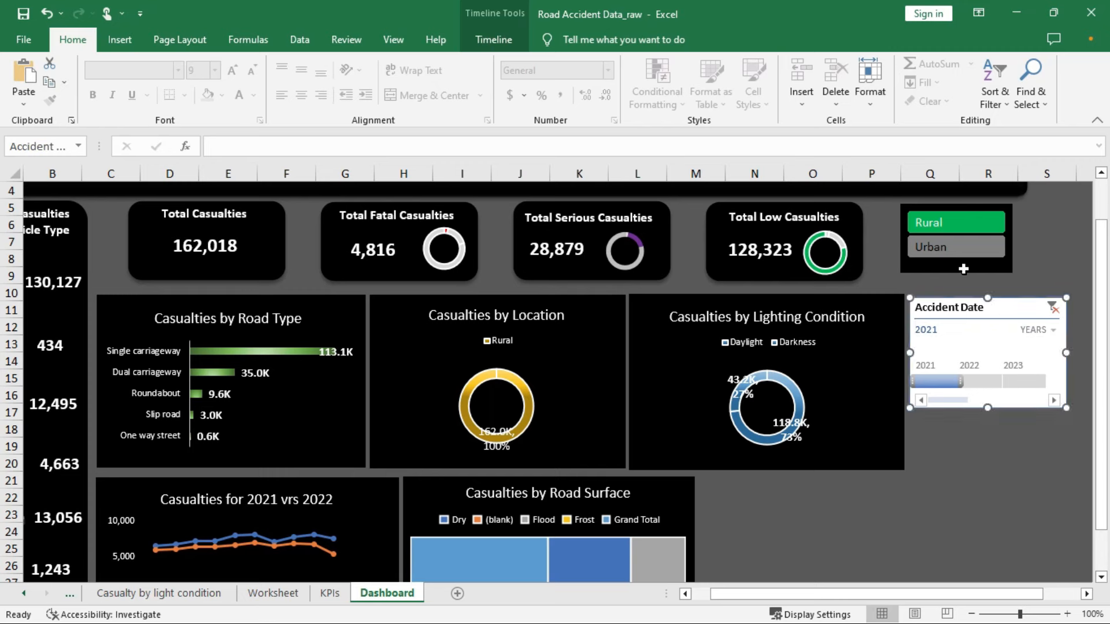
Test the Urban/Rural slicer by filtering to Rural, then Urban, then both areas
left_click(961, 221)
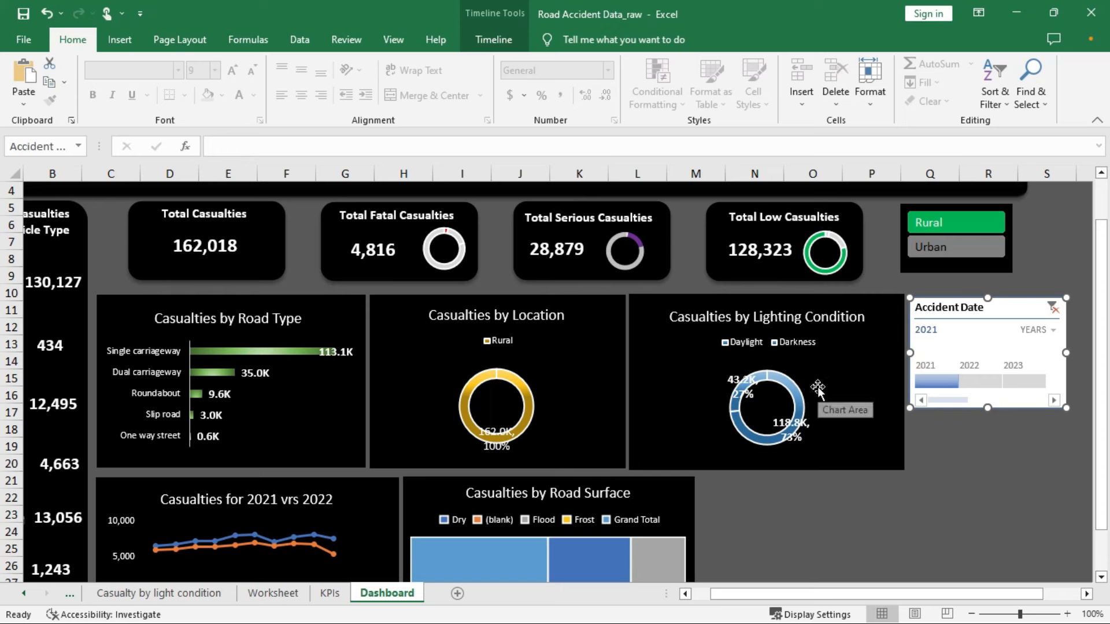
left_click(934, 246)
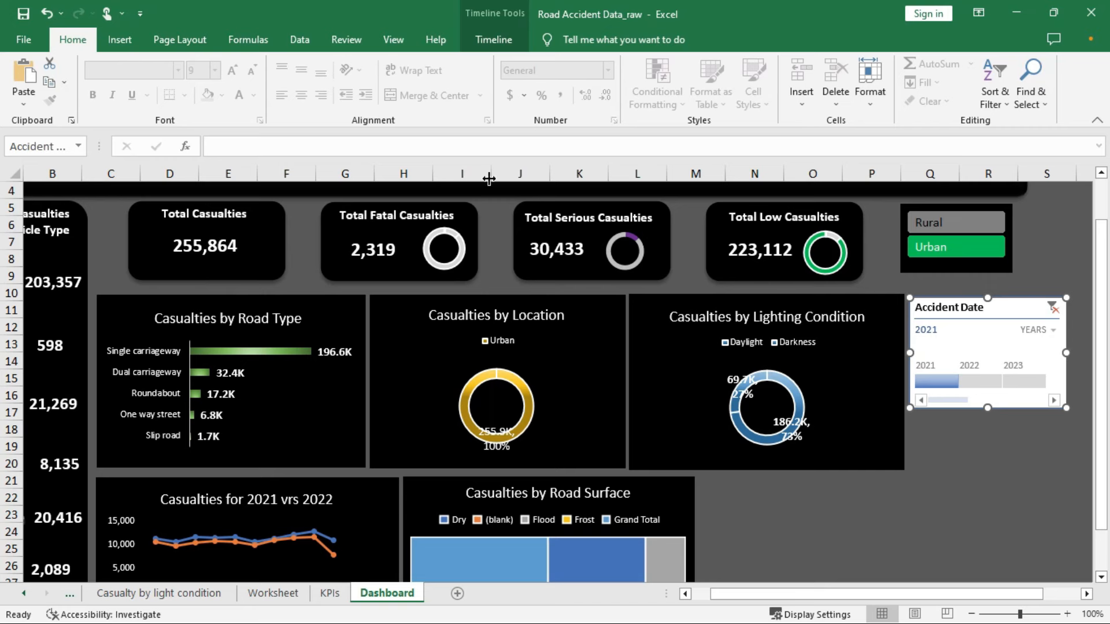
left_click(950, 229)
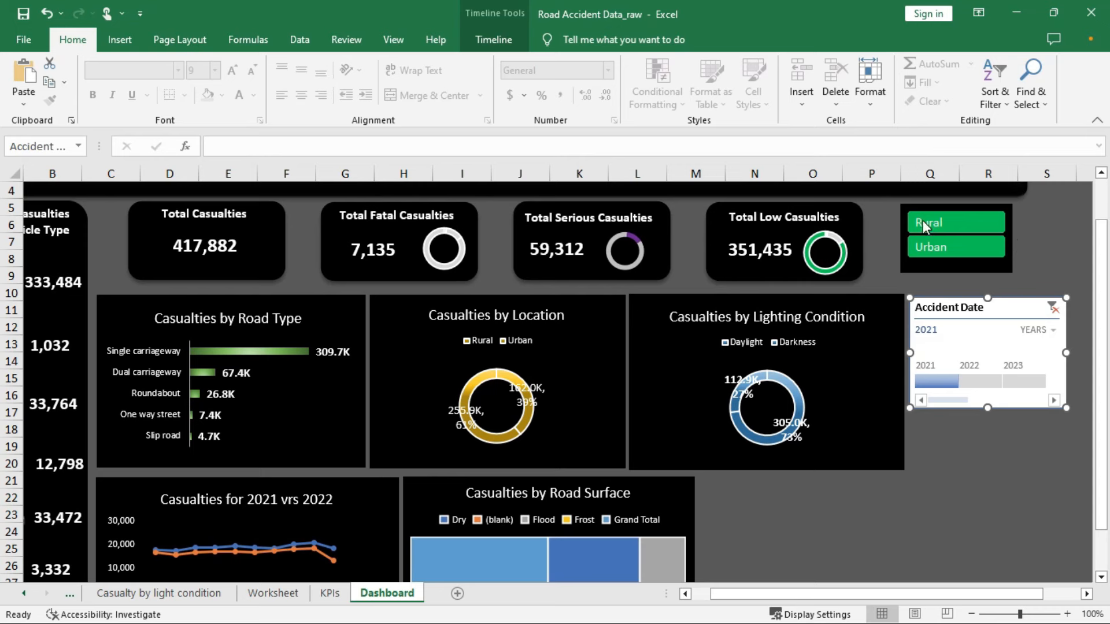
Clear the Urban_or_Rural_Area slicer filter so total casualties return to 417,882
right_click(970, 225)
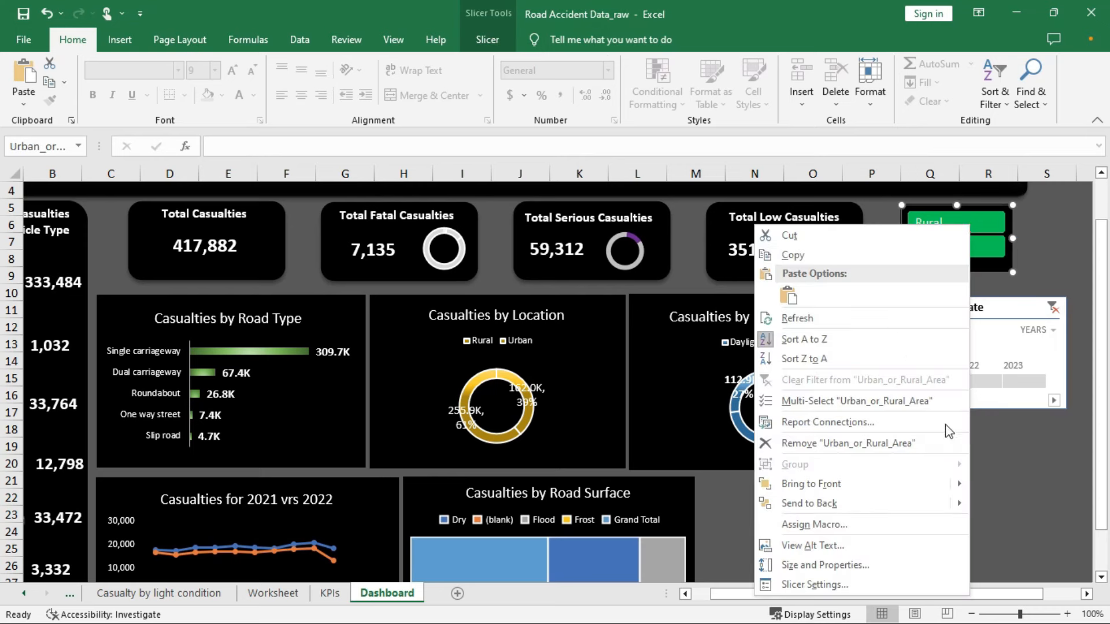
left_click(993, 221)
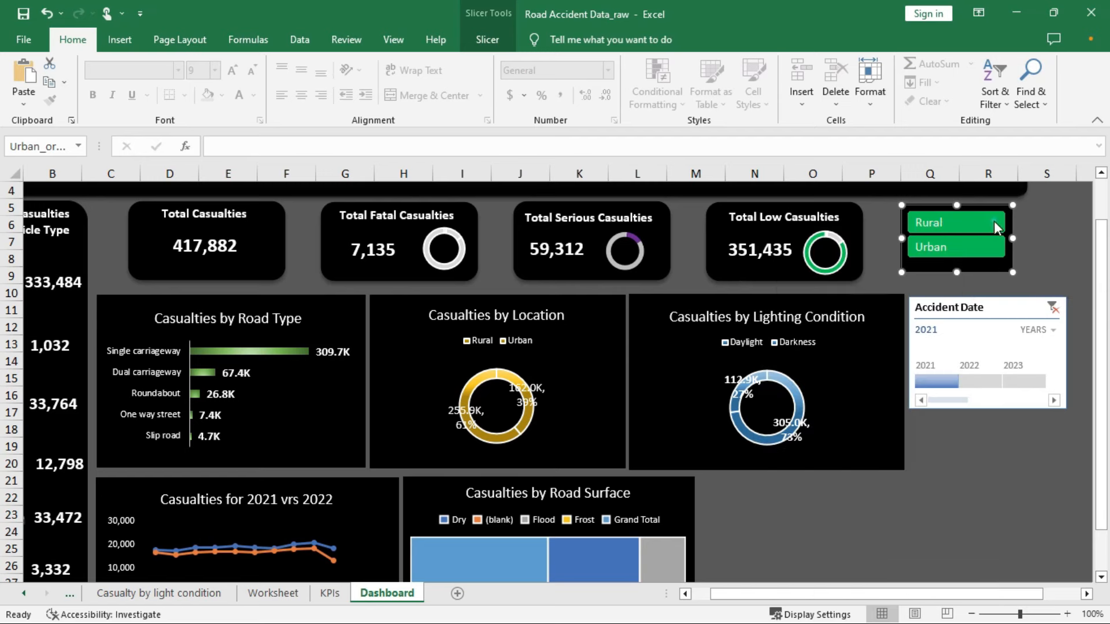
left_click(950, 221)
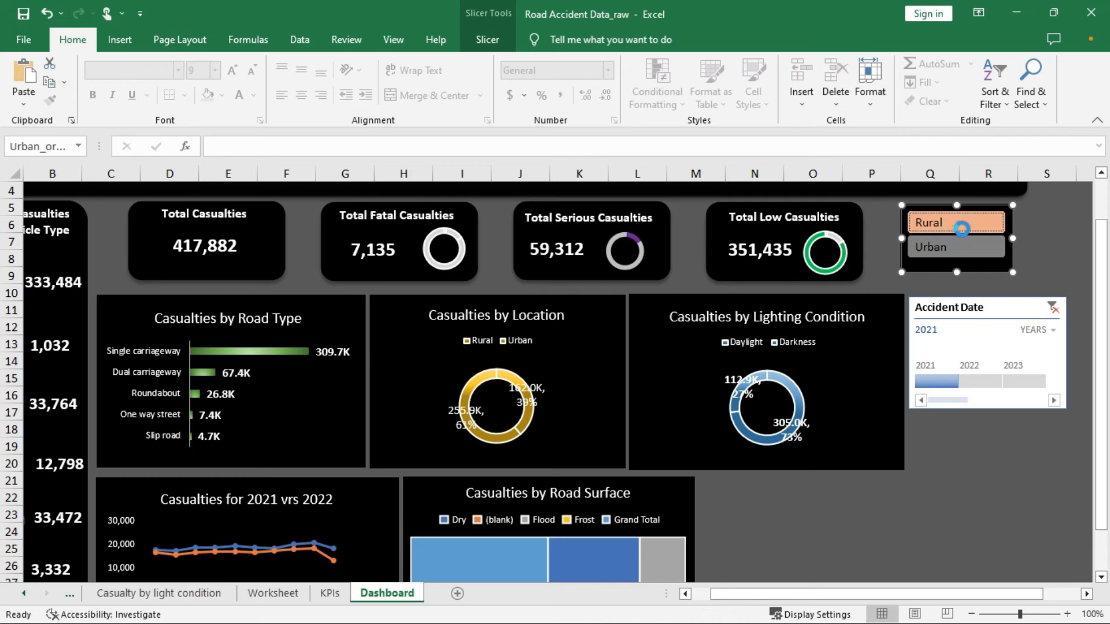
right_click(962, 223)
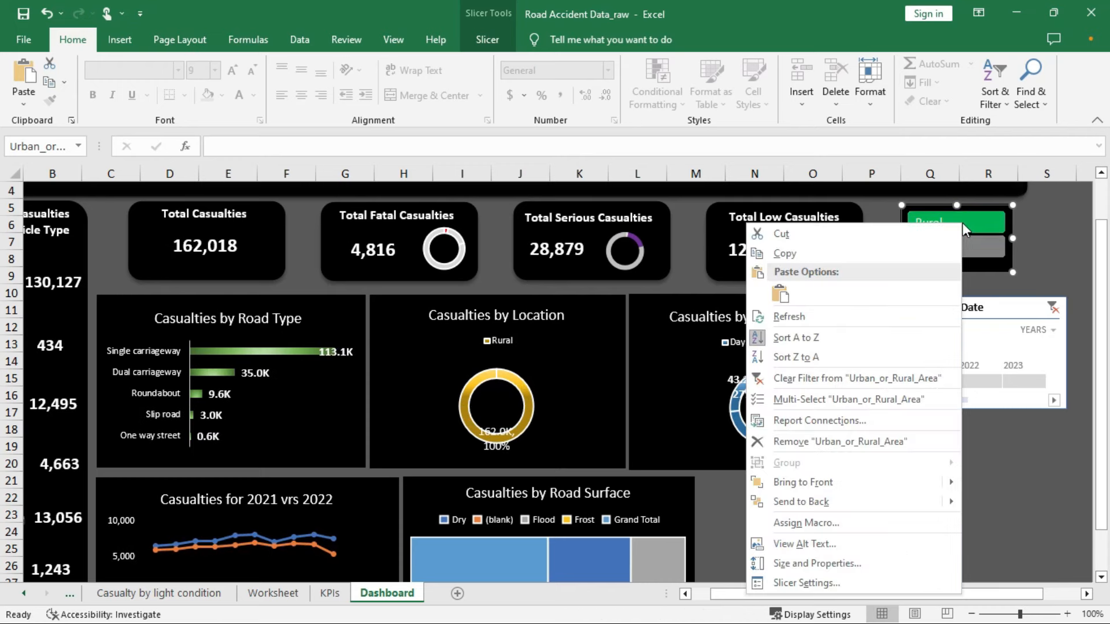
left_click(854, 381)
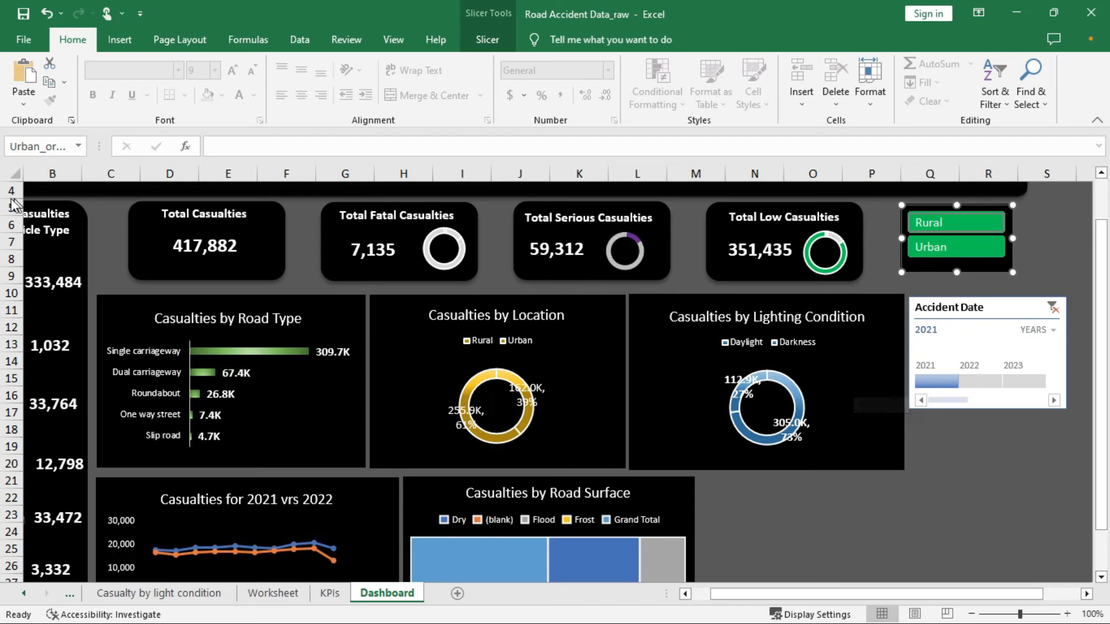
Set the Accident Date timeline to 2022 after briefly trying 2021
left_click(1004, 311)
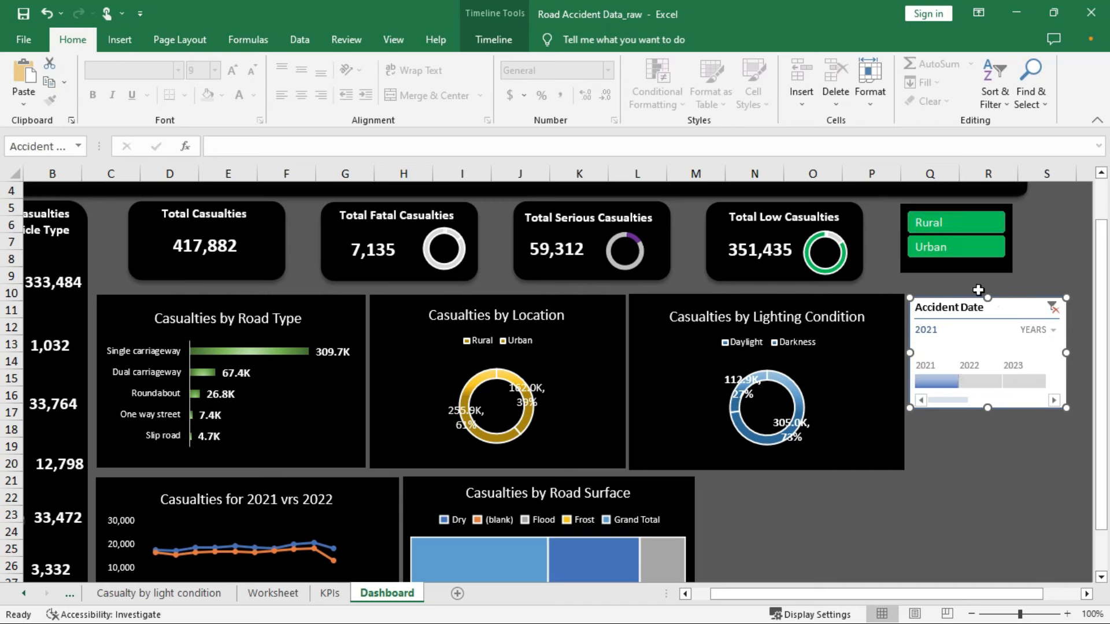
left_click(983, 383)
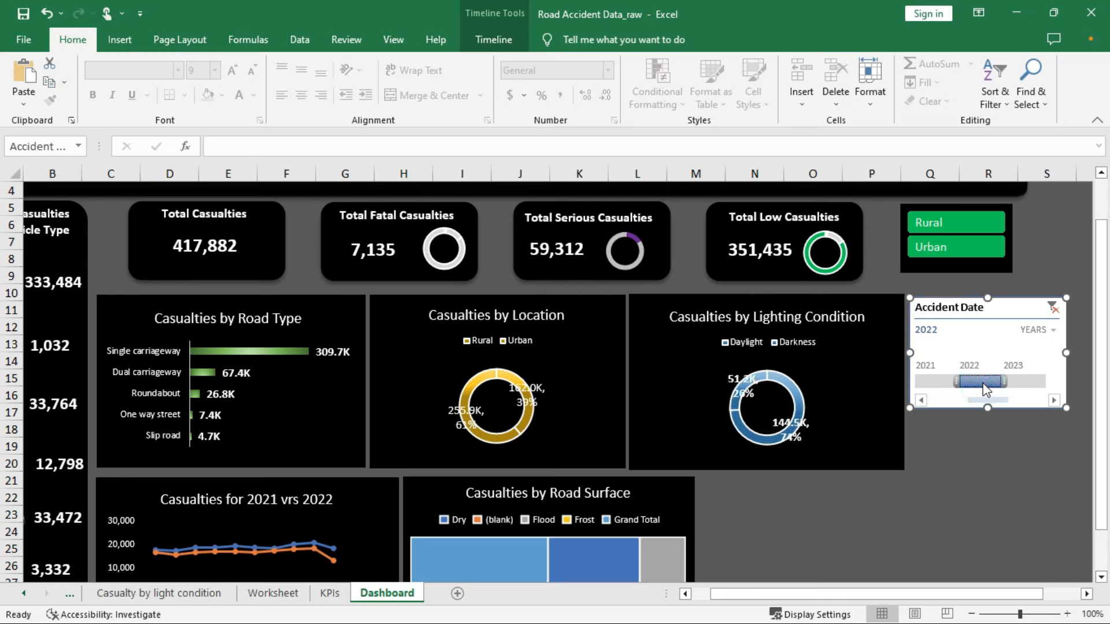
left_click(937, 379)
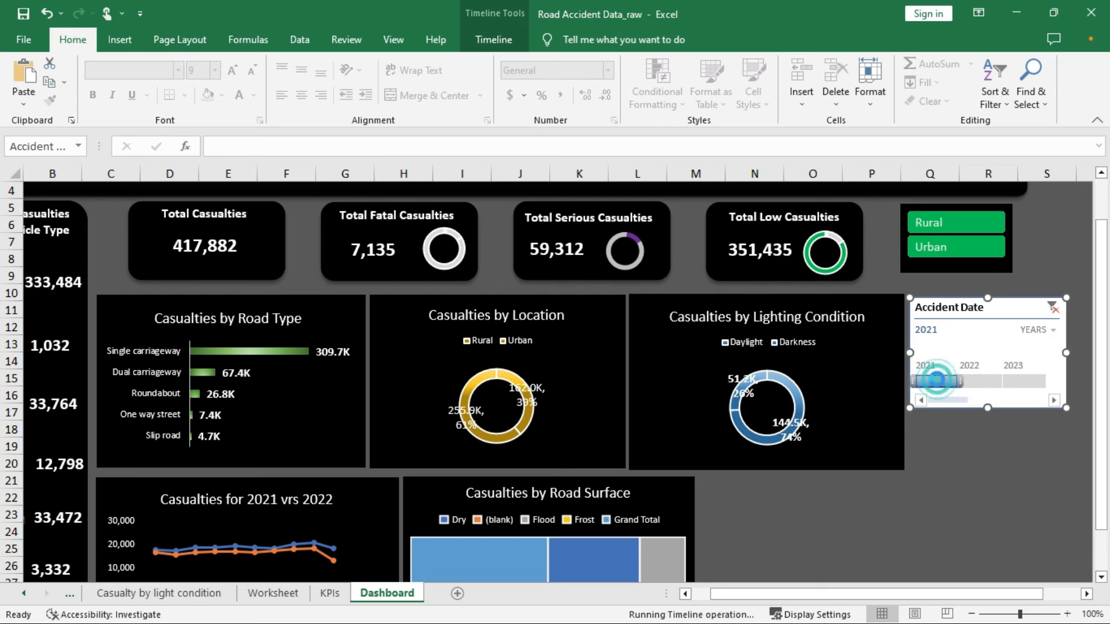
left_click(975, 380)
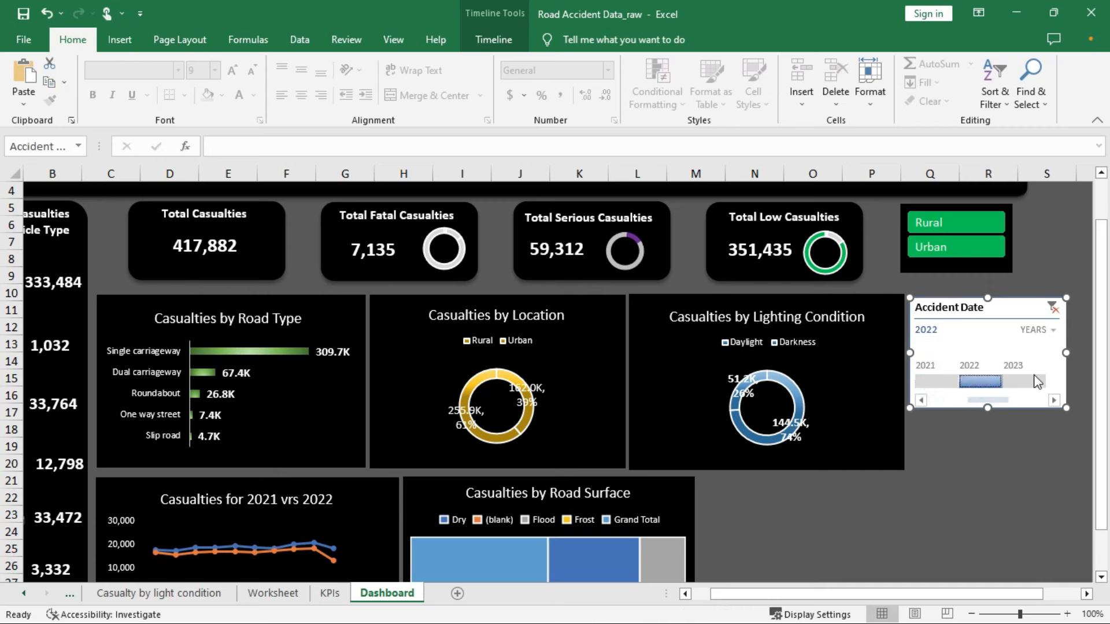
Connect the Accident Date timeline to PivotTables 9, 6, 3, 2, 1, 13 and 12
right_click(963, 332)
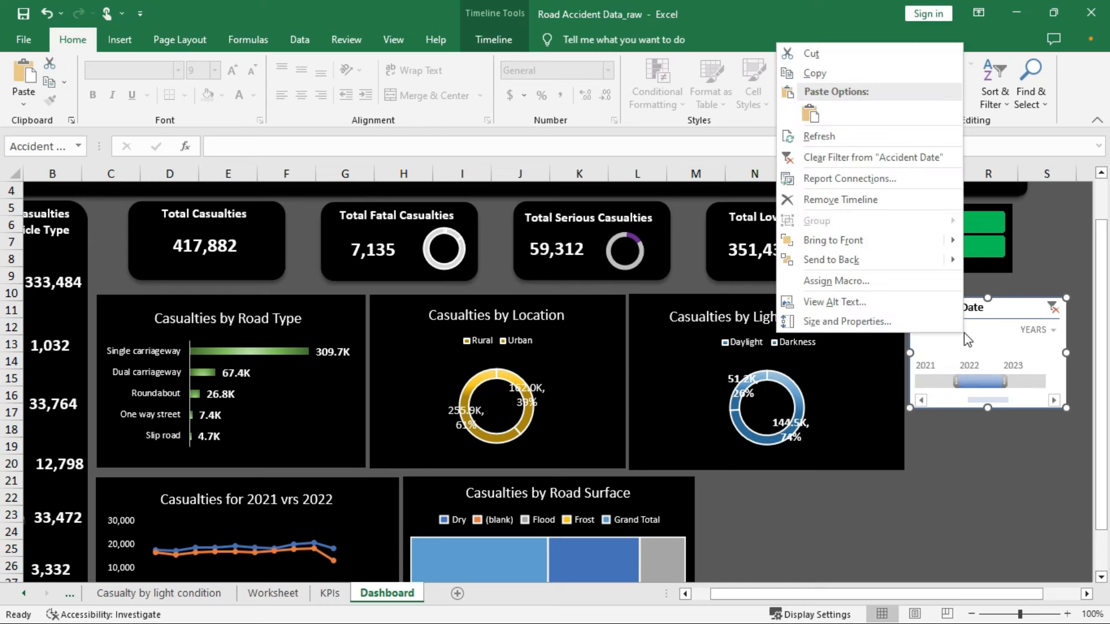
left_click(852, 180)
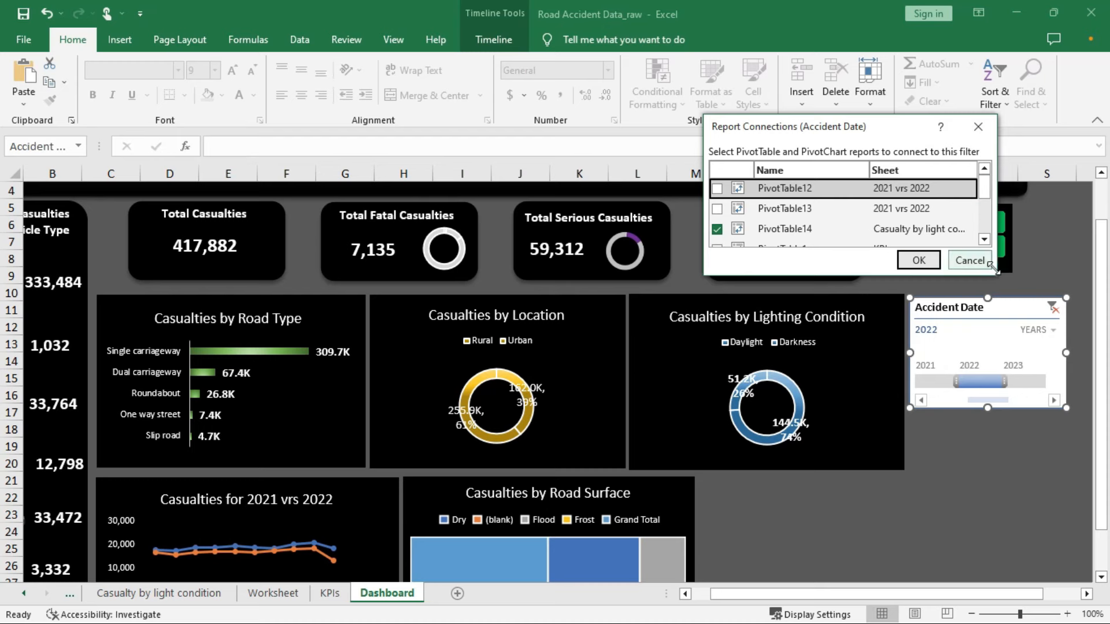
left_click_drag(992, 266, 1024, 457)
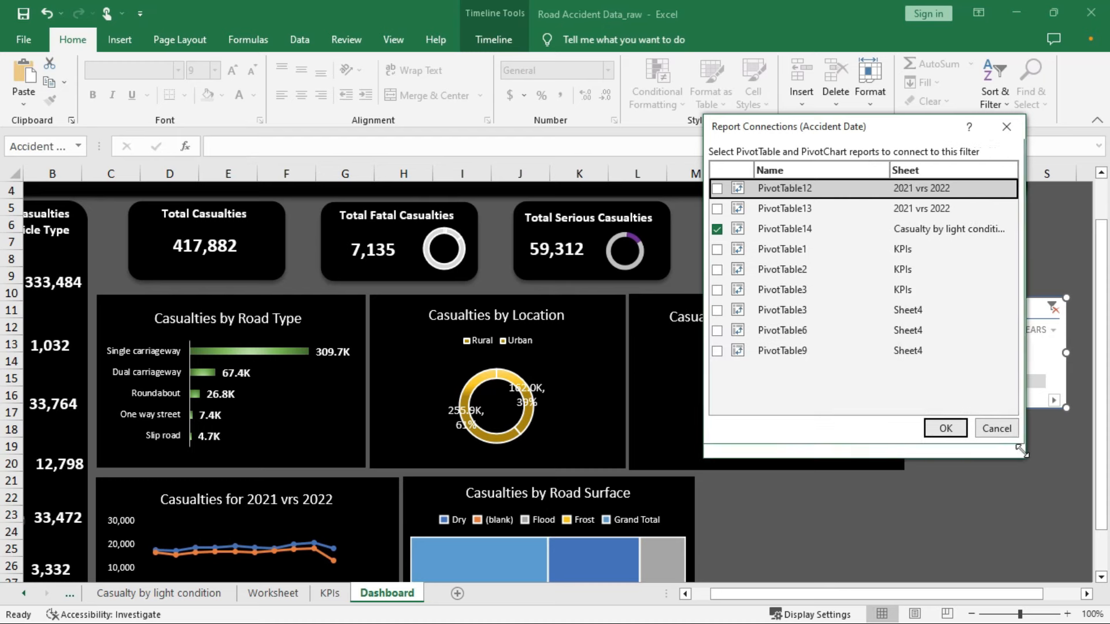
left_click(716, 350)
left_click(717, 330)
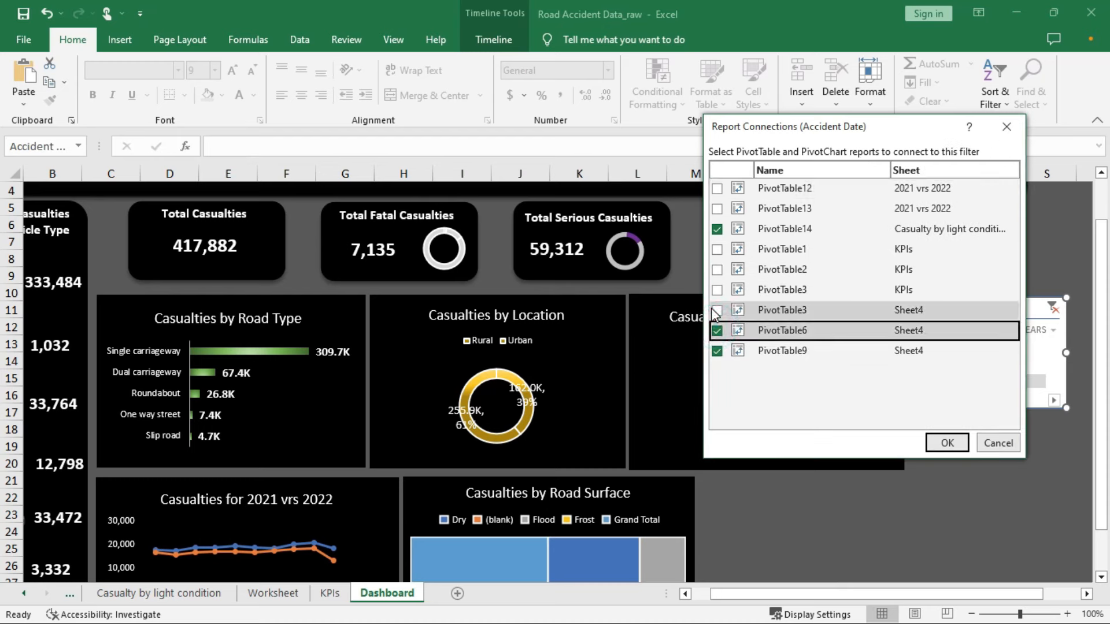
left_click(717, 311)
left_click(717, 289)
left_click(716, 270)
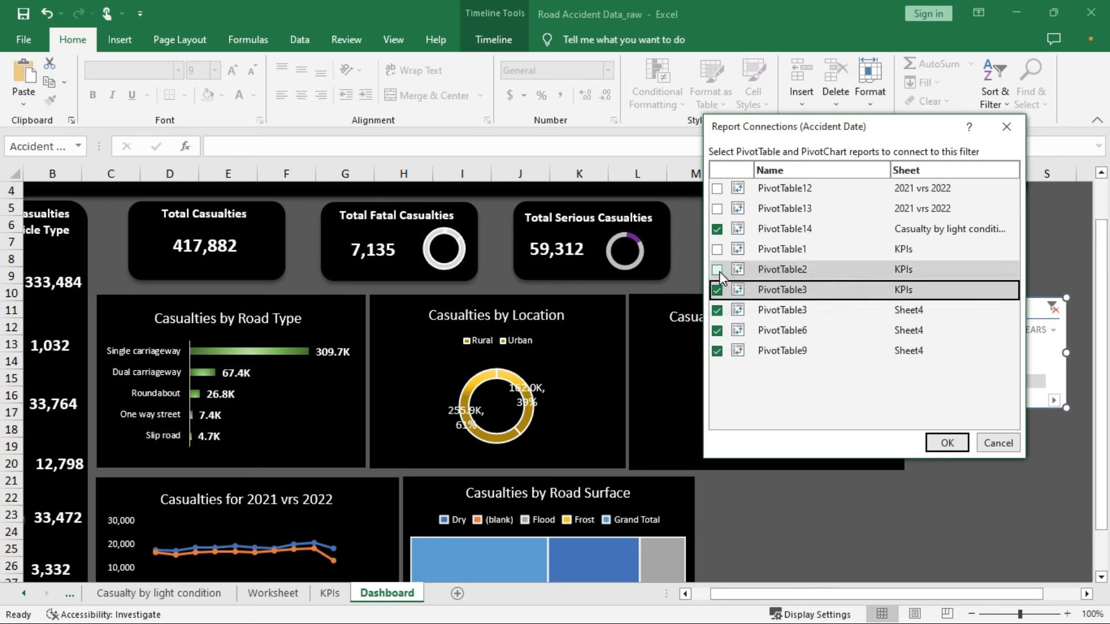
left_click(717, 249)
left_click(717, 209)
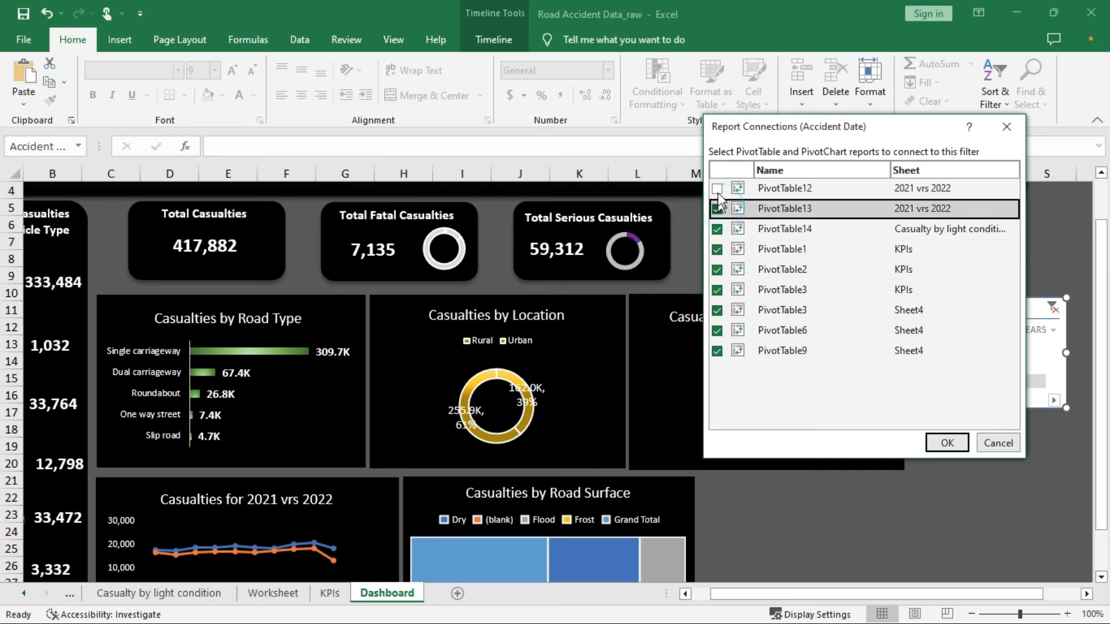
left_click(717, 188)
left_click(947, 443)
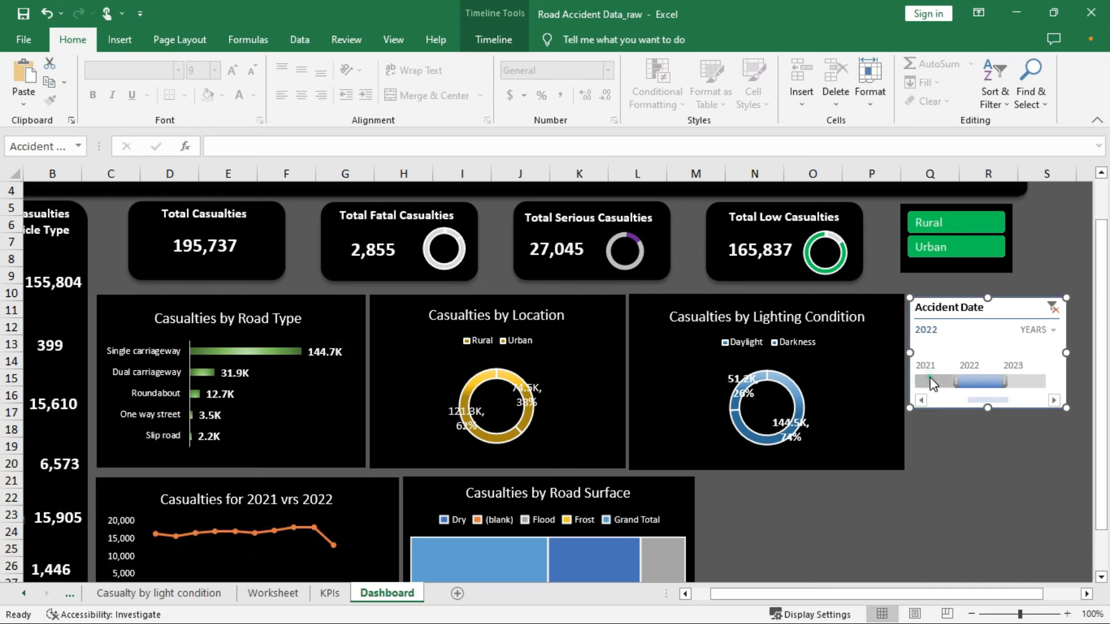
left_click(930, 380)
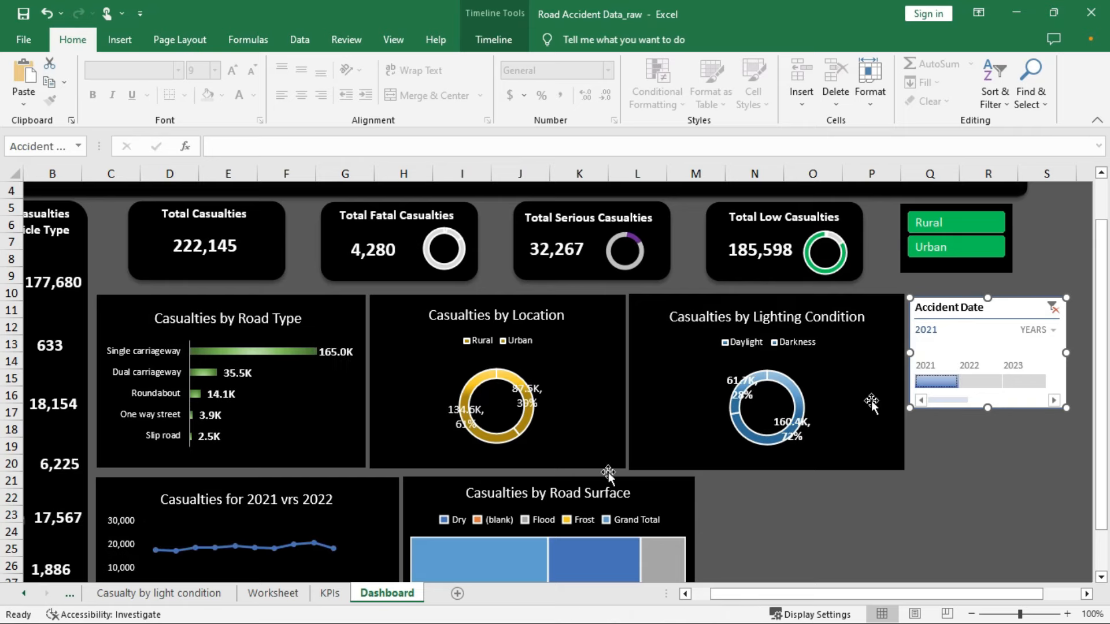
scroll(772, 508, "down", 2)
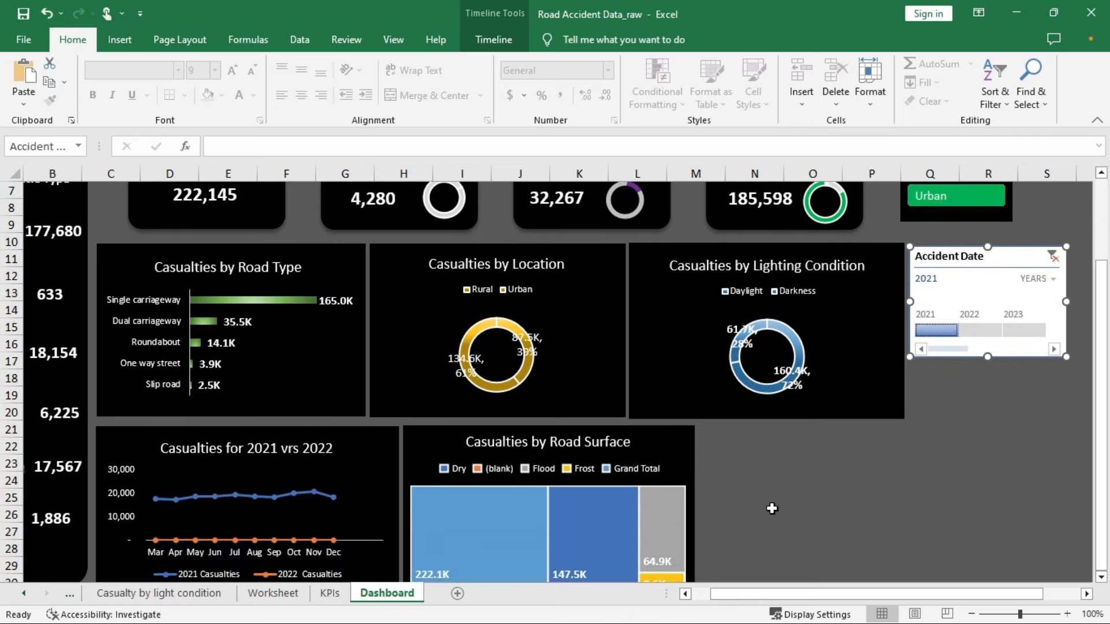
scroll(771, 509, "up", 2)
scroll(770, 508, "down", 2)
scroll(913, 428, "up", 1)
left_click(972, 329)
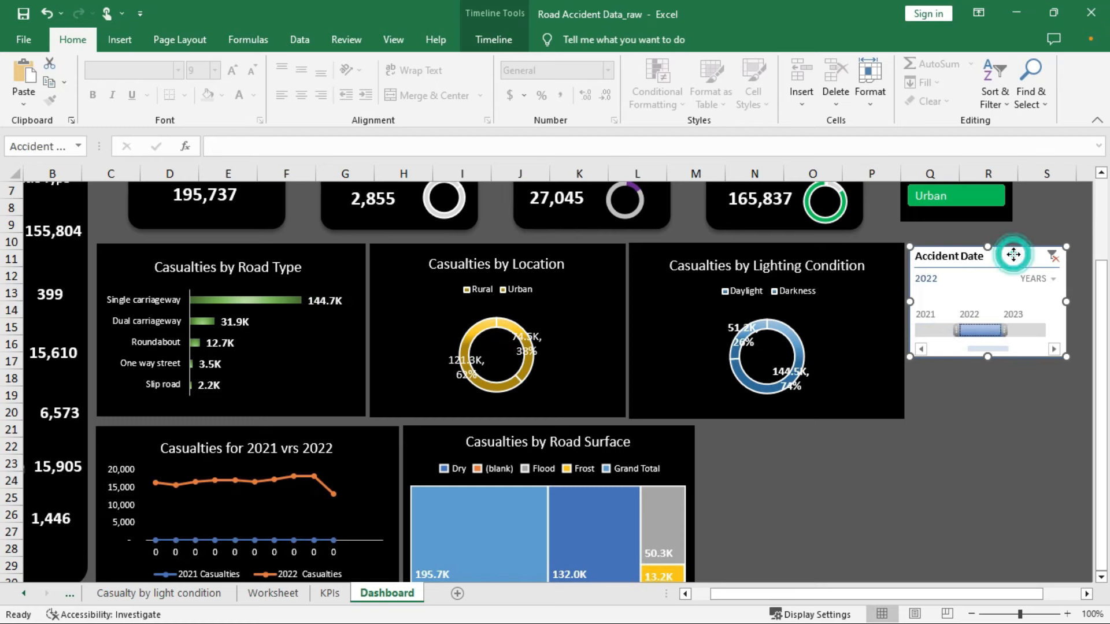
Move the Accident Date timeline below the charts and widen it
left_click_drag(976, 266, 806, 439)
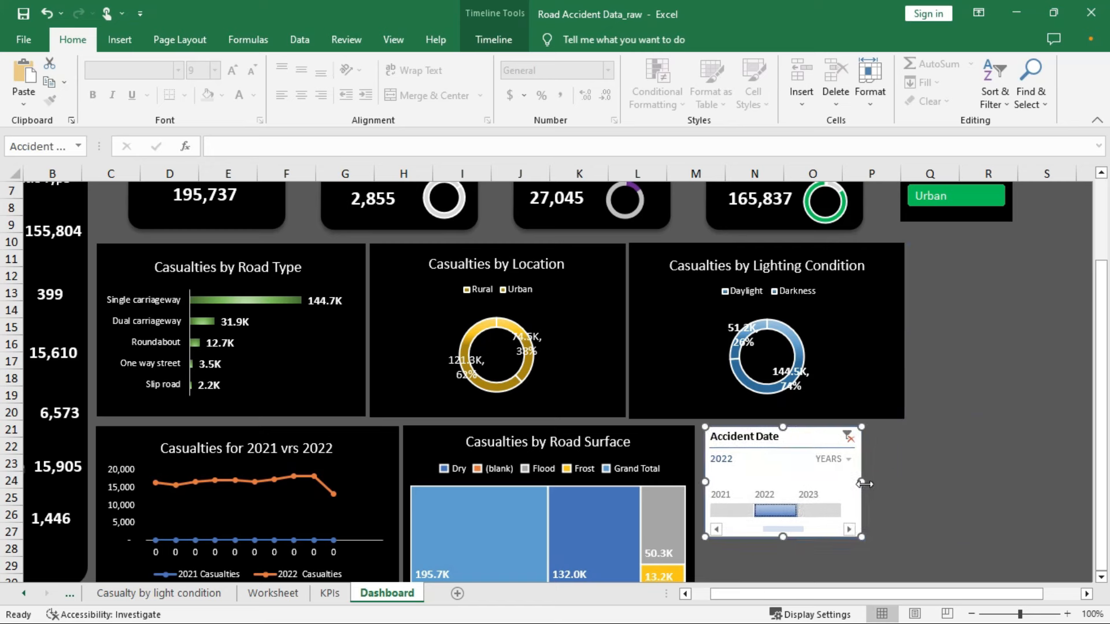
left_click_drag(864, 484, 918, 488)
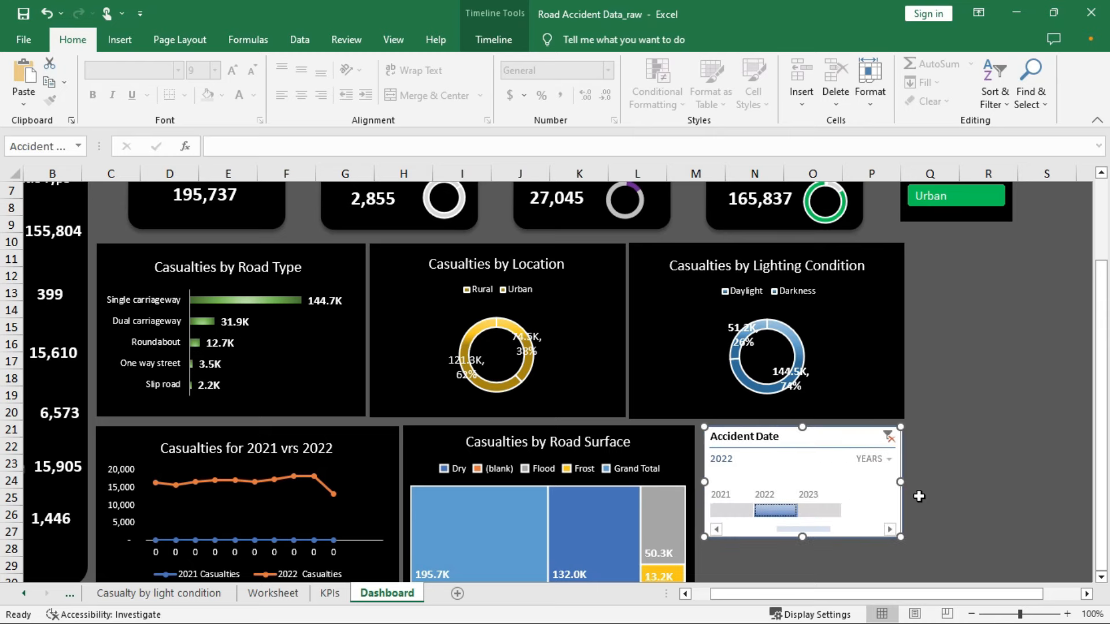
scroll(983, 423, "up", 2)
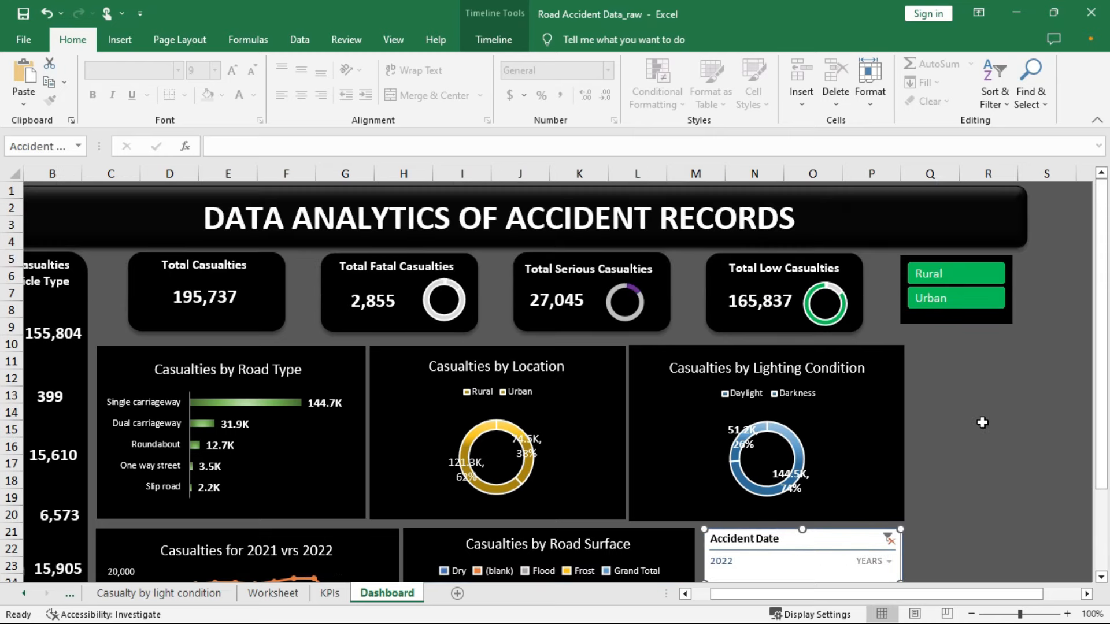
scroll(982, 422, "down", 3)
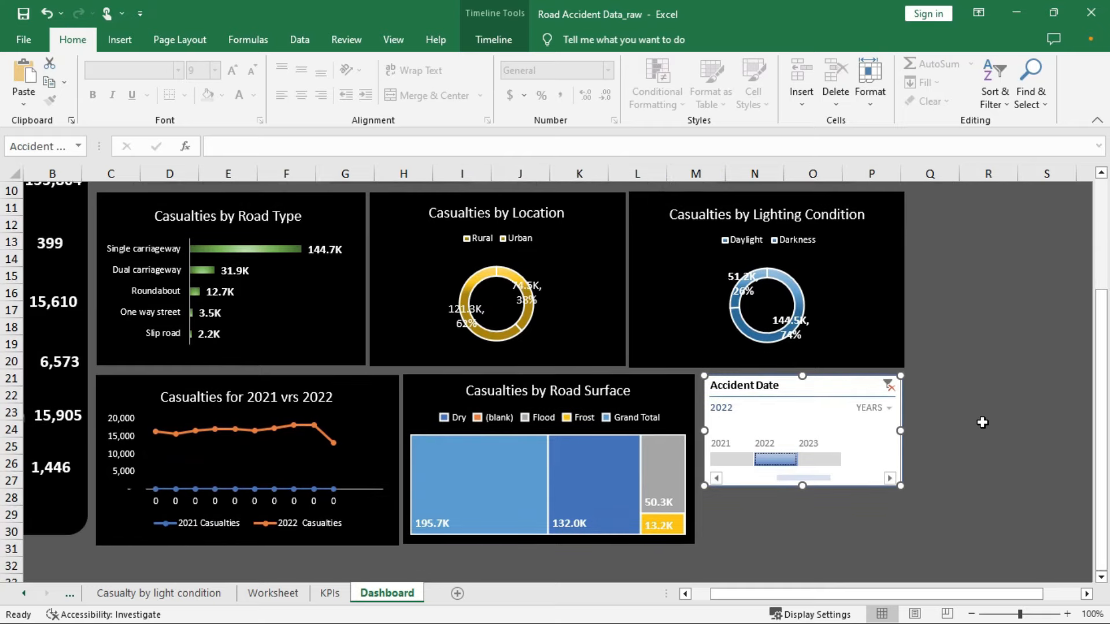
scroll(983, 423, "up", 2)
Align the timeline beside the Road Surface chart and extend its selection to 2021–2022
mouse_move(832, 487)
left_mouse_down()
mouse_move(904, 468)
mouse_move(1077, 368)
mouse_move(1028, 327)
mouse_move(1034, 292)
mouse_move(1019, 341)
mouse_move(930, 469)
mouse_move(866, 492)
mouse_move(825, 488)
left_mouse_up()
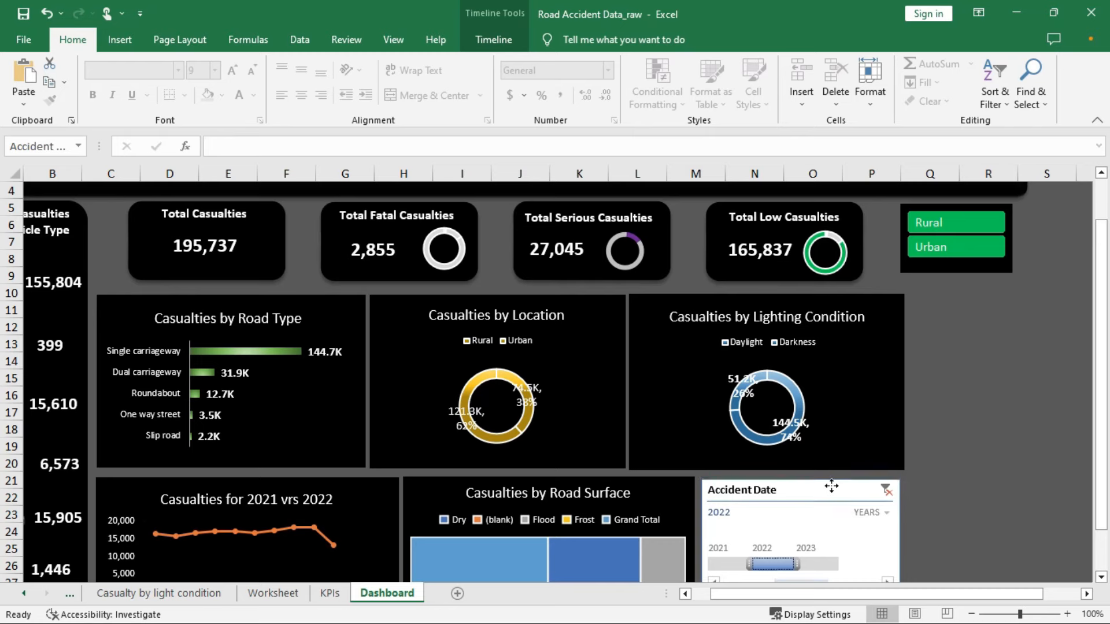
scroll(930, 392, "down", 1)
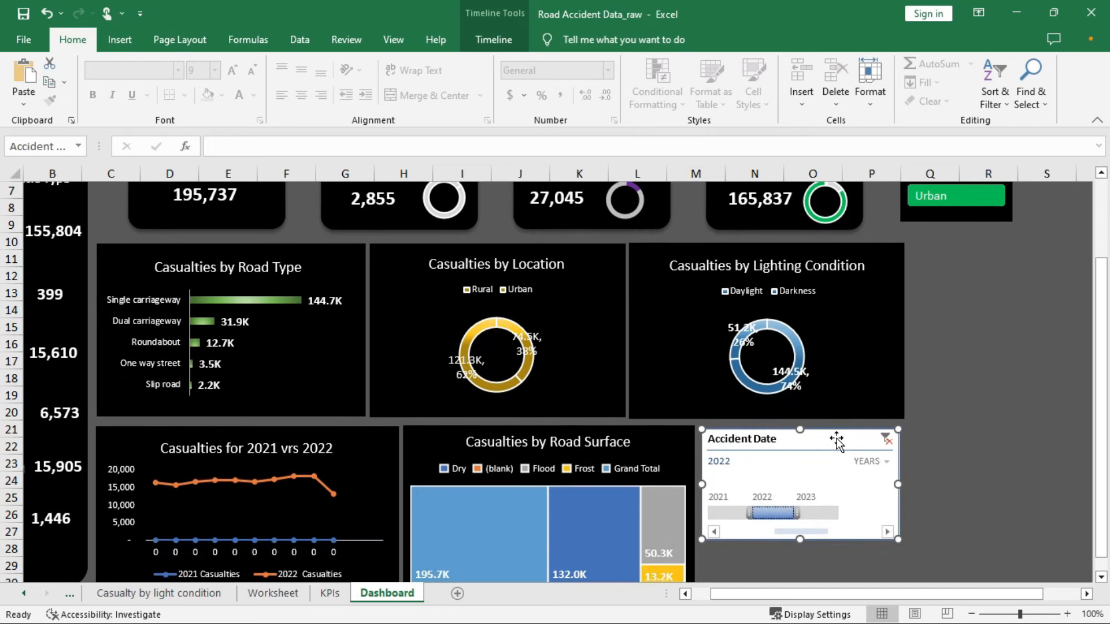
scroll(837, 442, "down", 1)
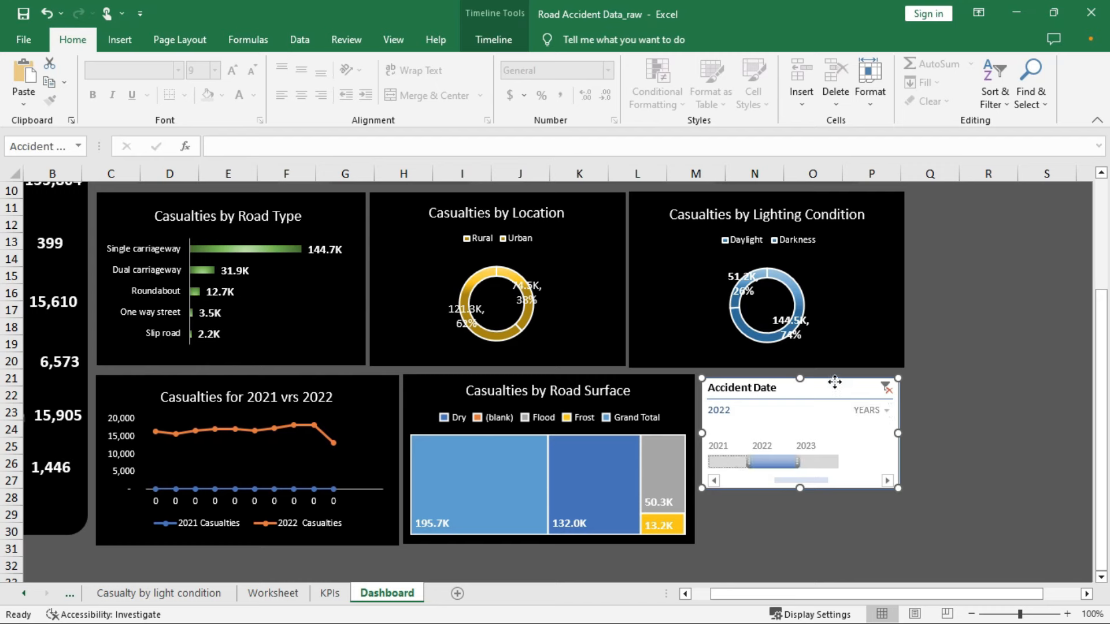
left_click_drag(834, 382, 835, 378)
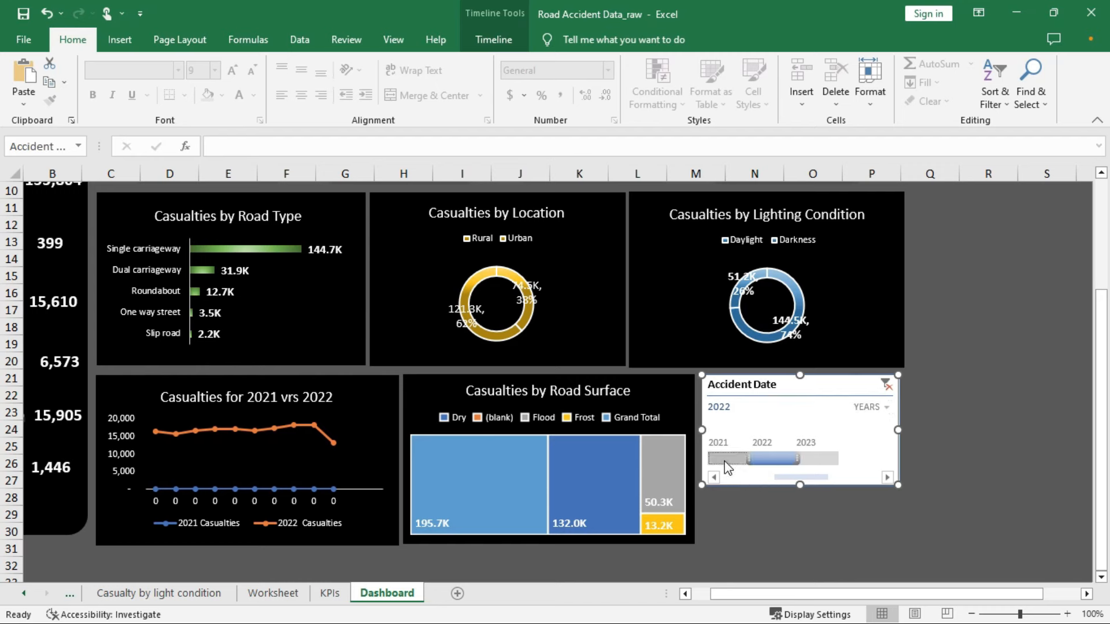
left_click_drag(727, 467, 783, 461)
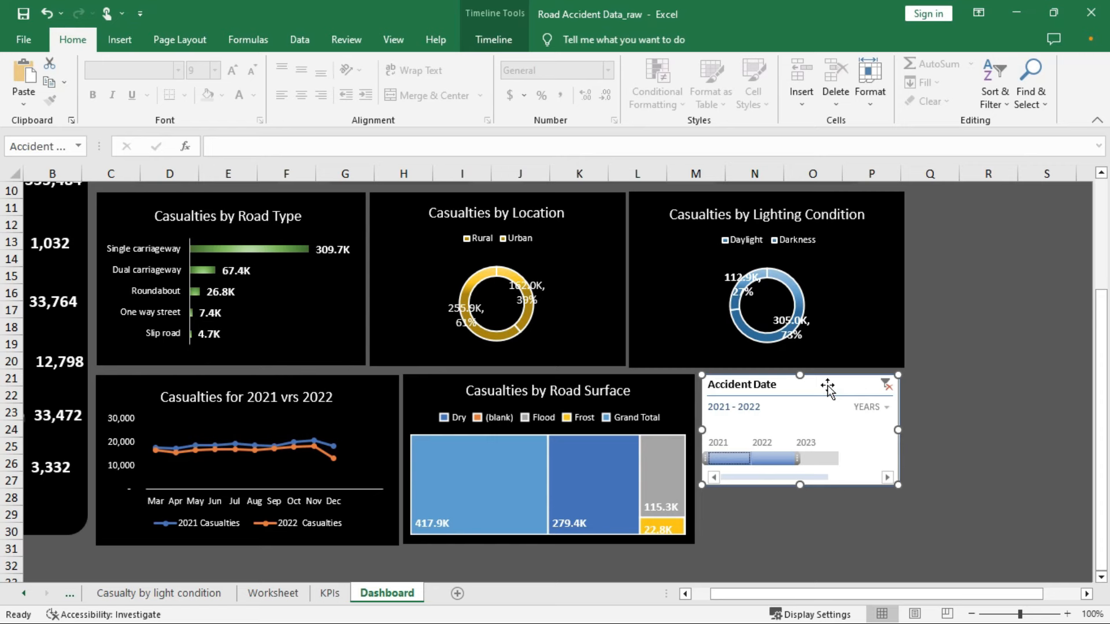
left_click(502, 40)
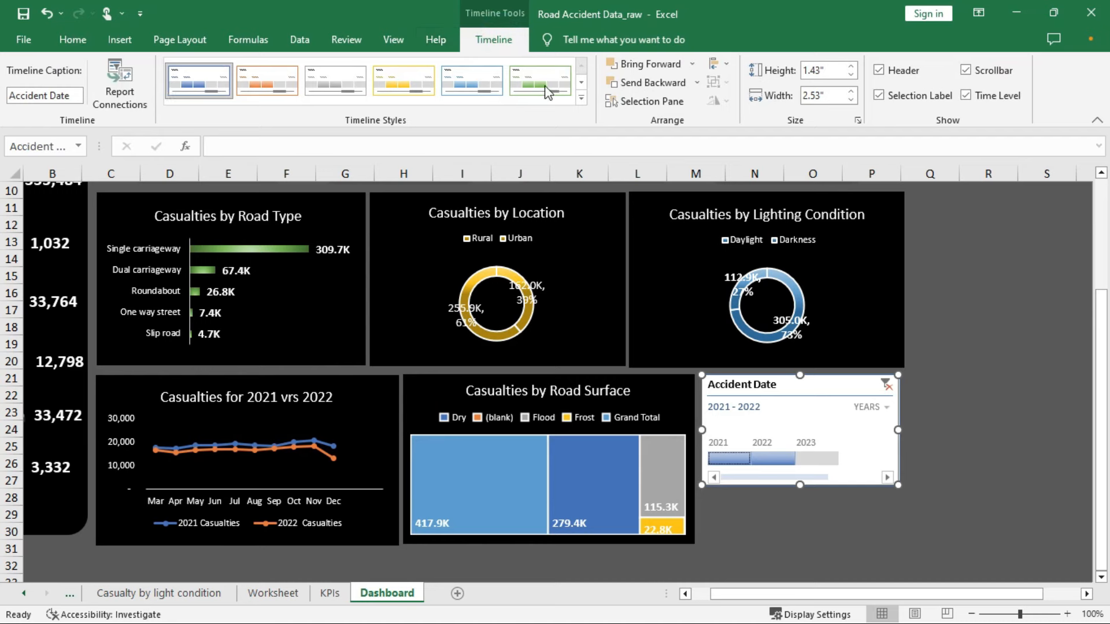
Apply the dark orange style from the Timeline Styles gallery to the timeline
left_click(580, 108)
left_click(581, 98)
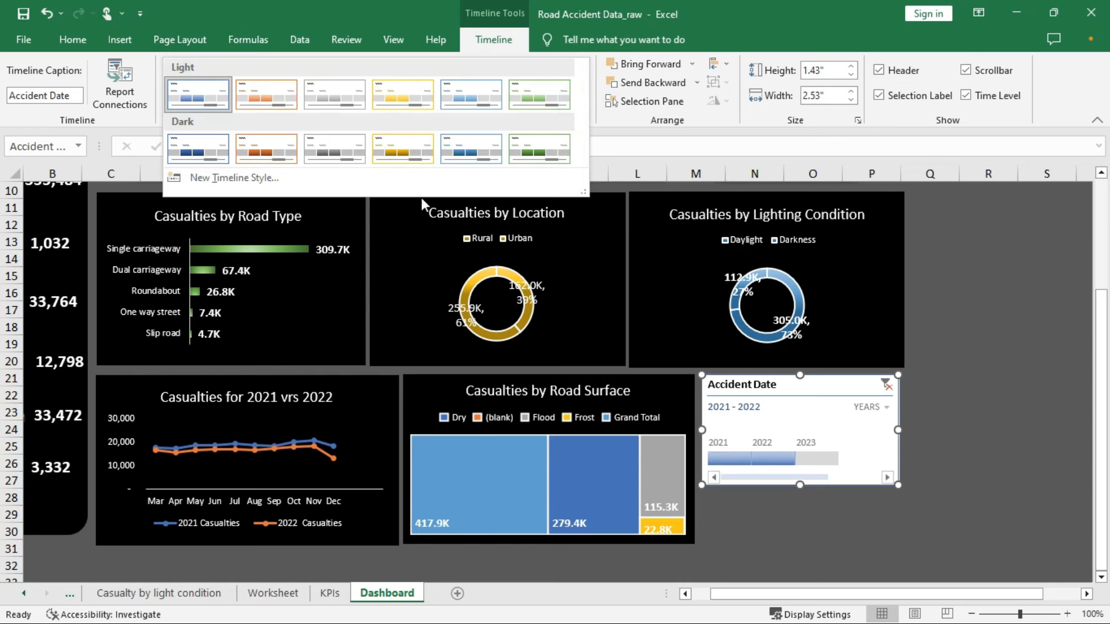
left_click(191, 149)
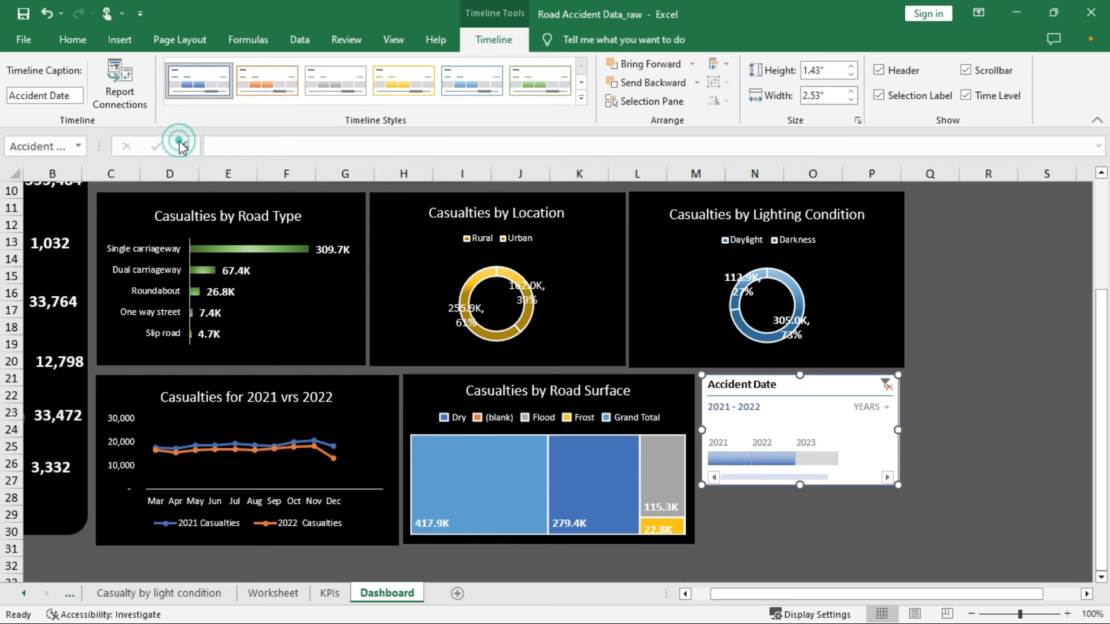
left_click(266, 81)
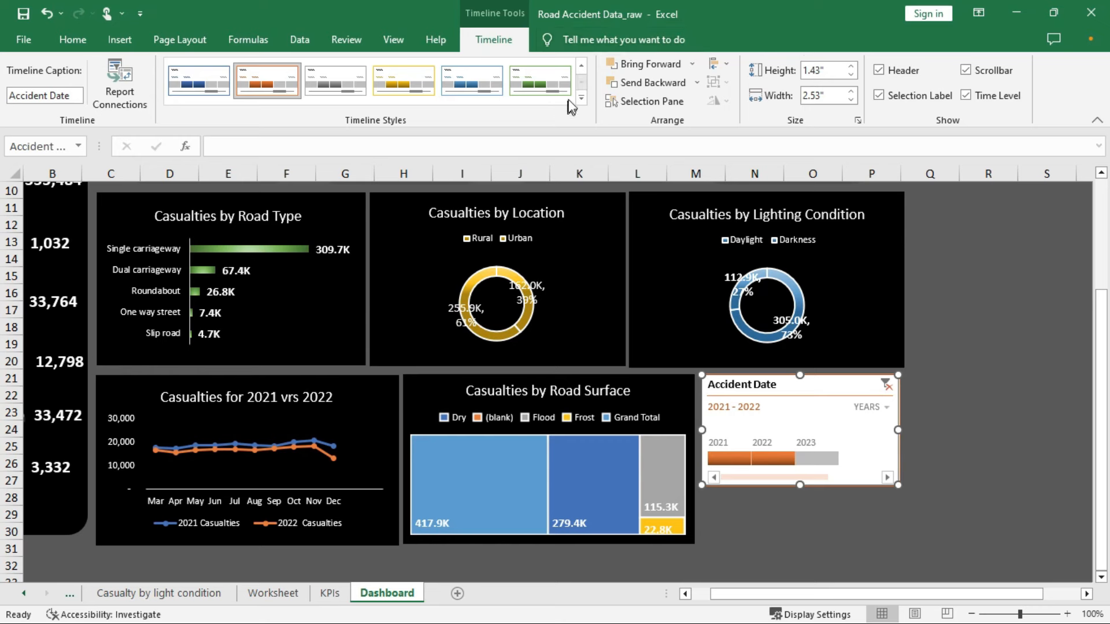
right_click(267, 87)
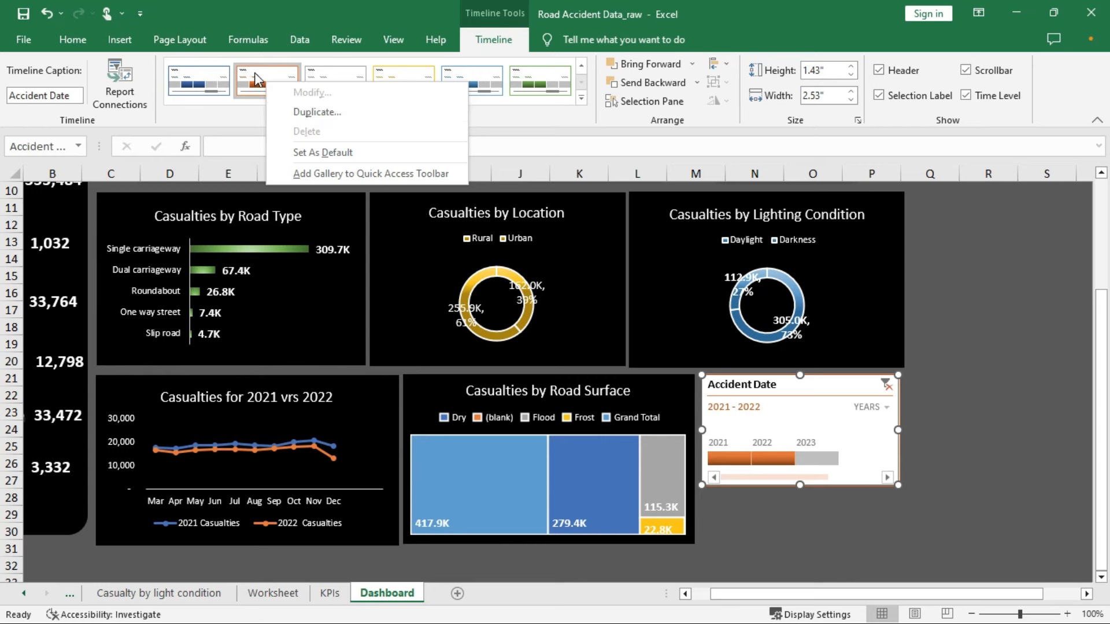
key("Escape")
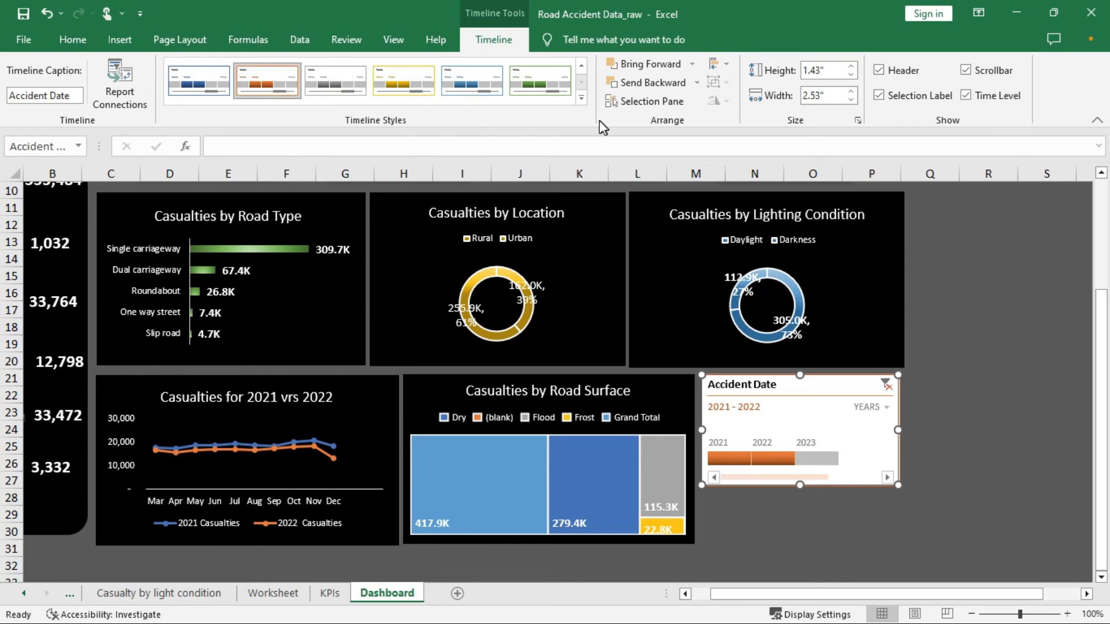
left_click(582, 98)
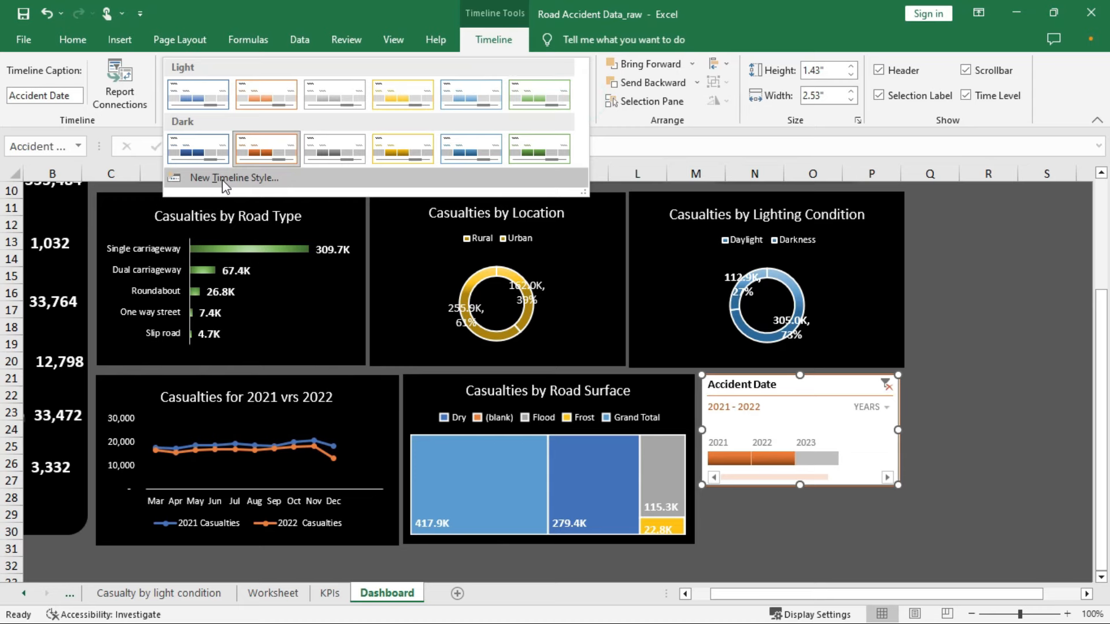
Start a new timeline style with a black Whole Timeline background
left_click(223, 178)
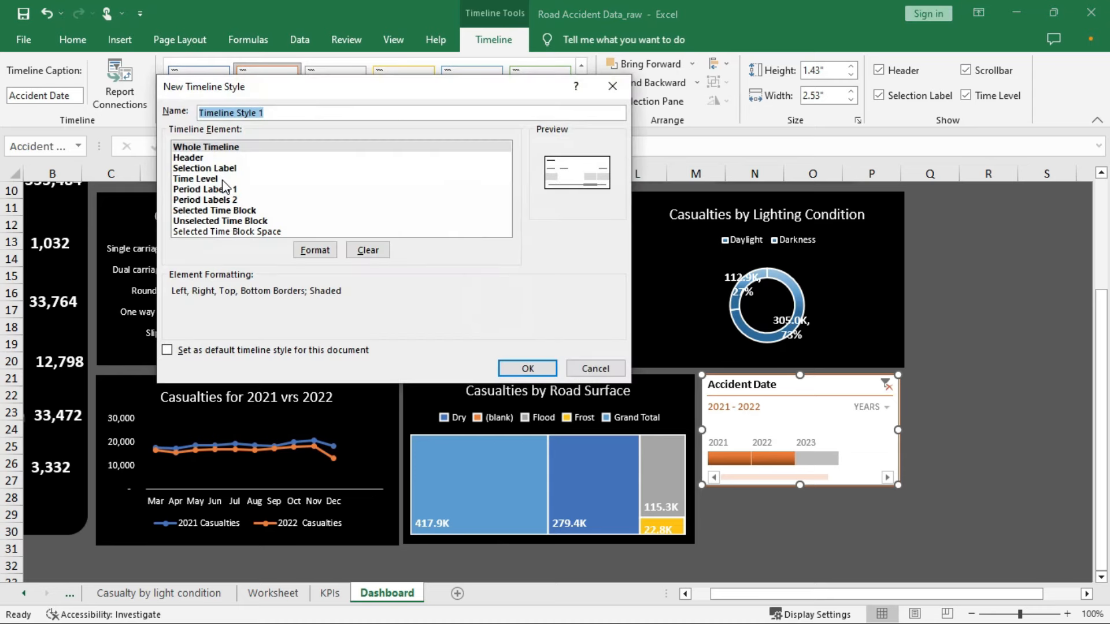
left_click(205, 147)
left_click(311, 252)
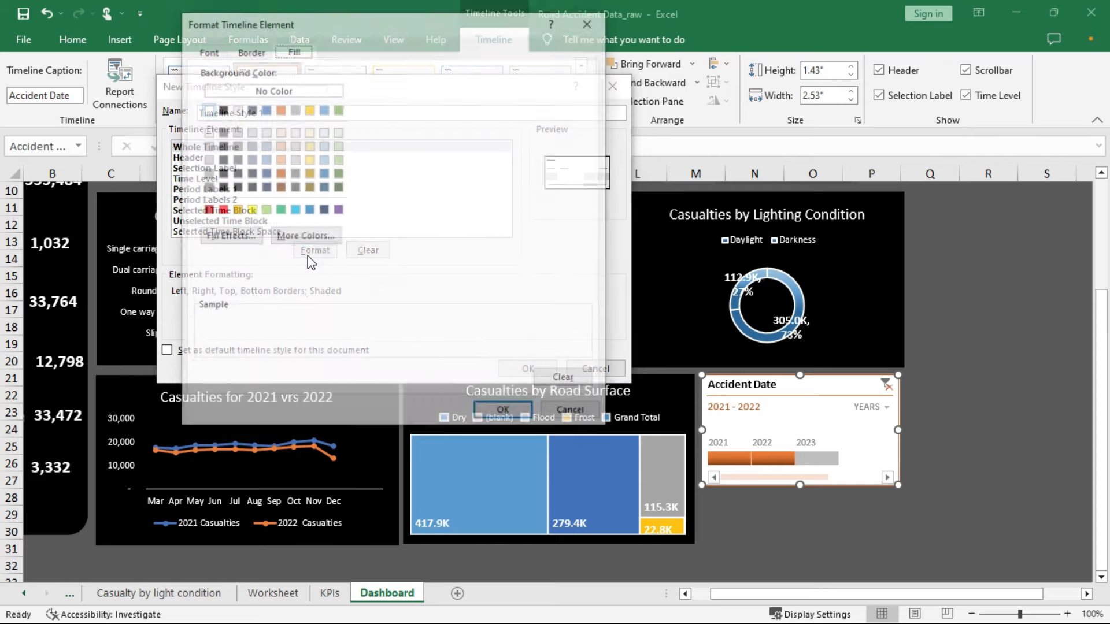
left_click(220, 109)
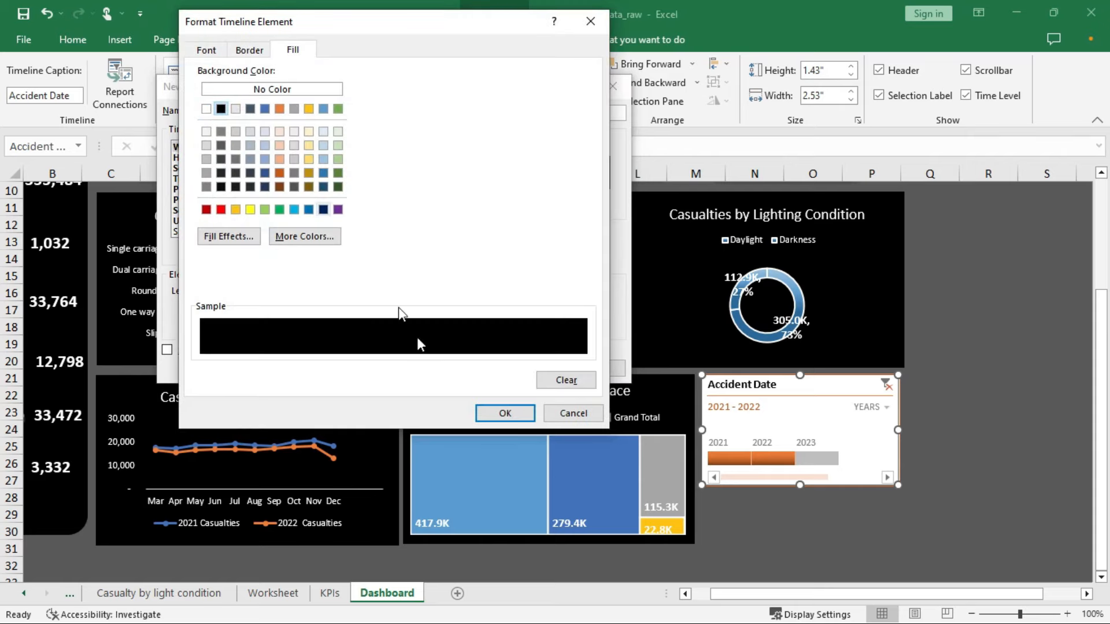
left_click(505, 414)
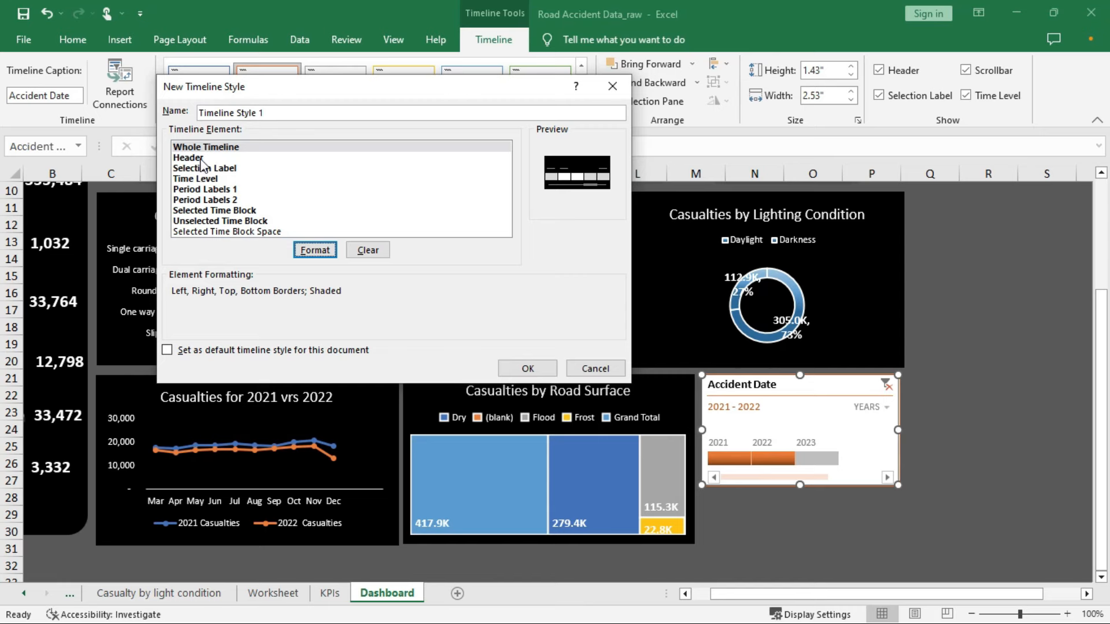
Give the style's Selected Time Block a green fill
left_click(225, 210)
left_click(314, 250)
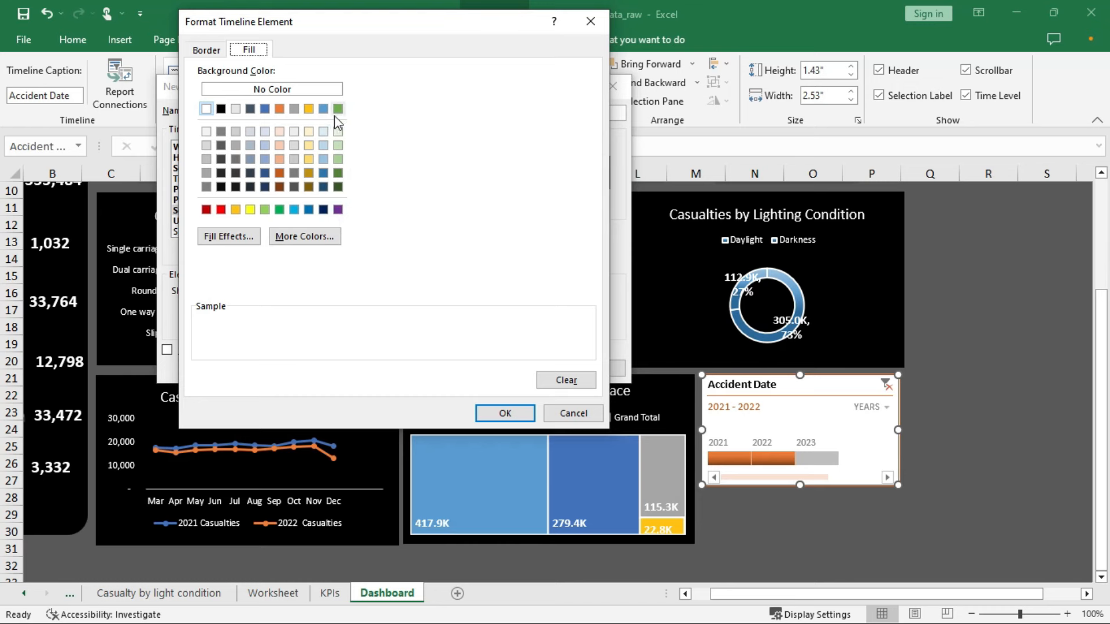
left_click(282, 211)
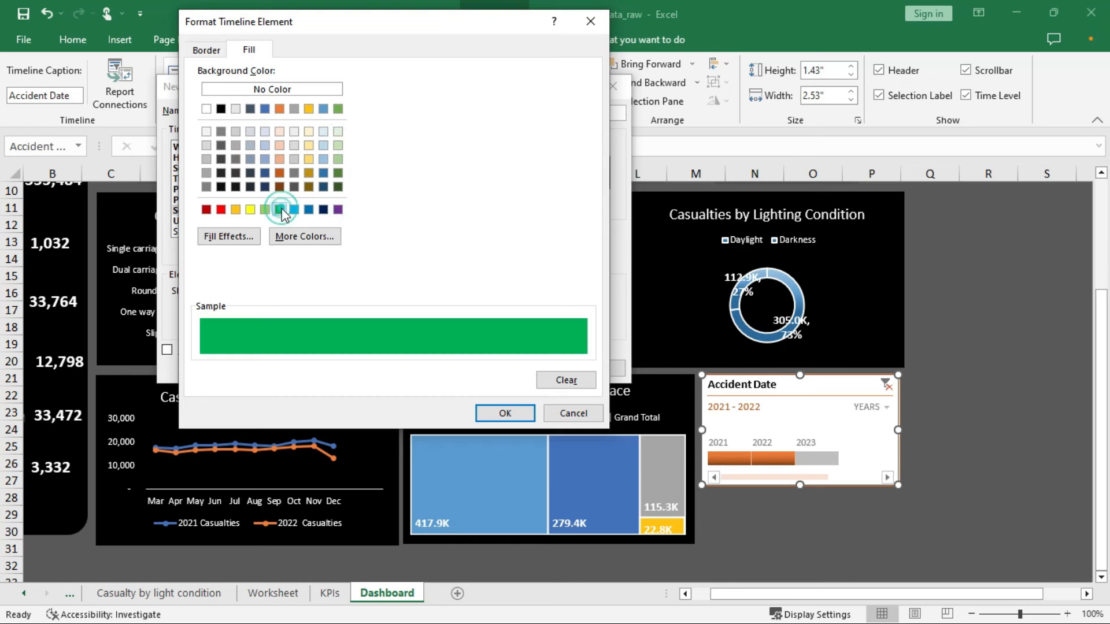
left_click(506, 412)
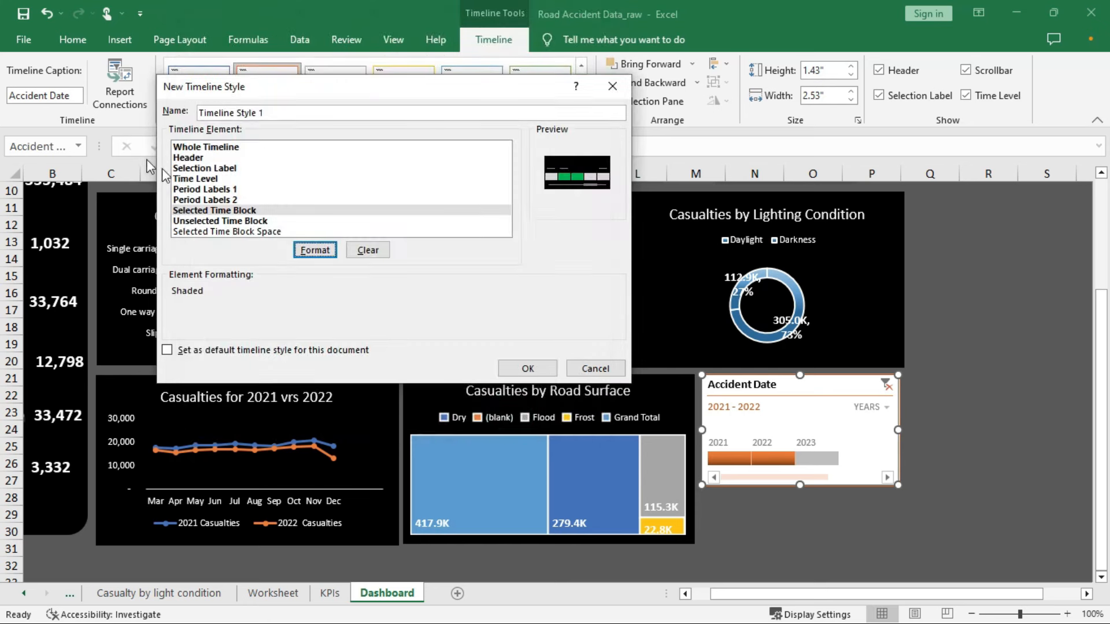
Fill the style's Unselected Time Block with dark grey
left_click(221, 223)
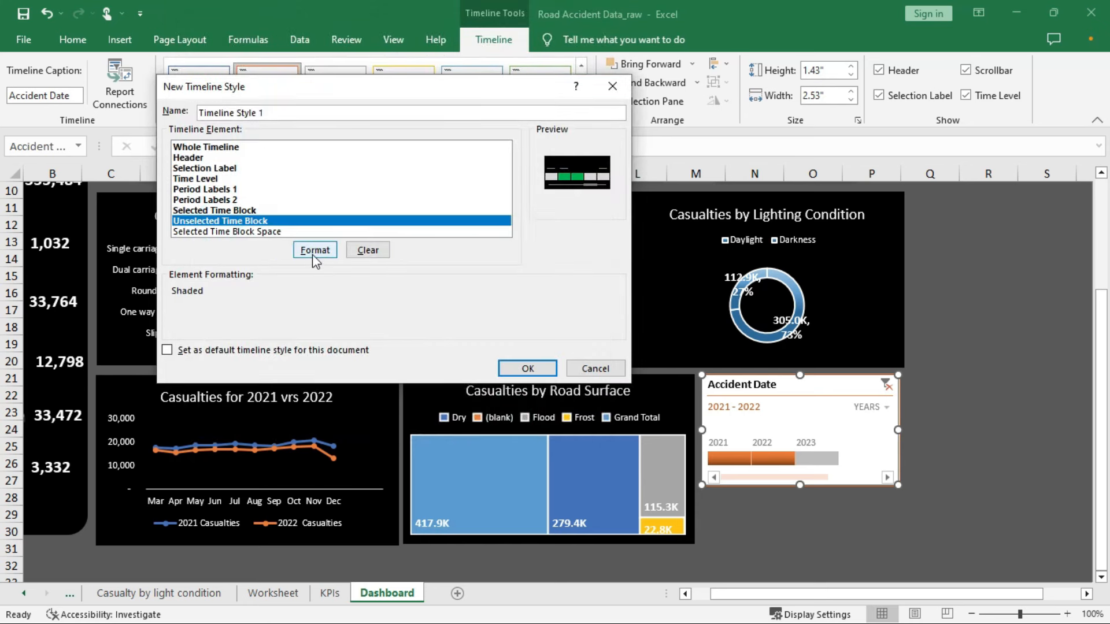
left_click(314, 252)
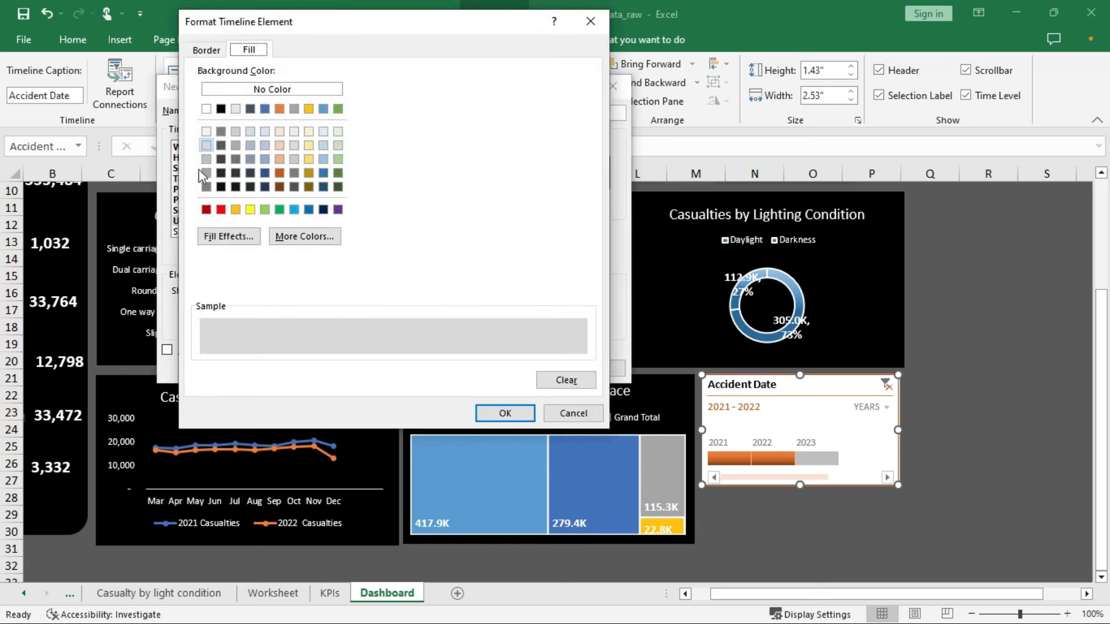
left_click(207, 187)
left_click(505, 414)
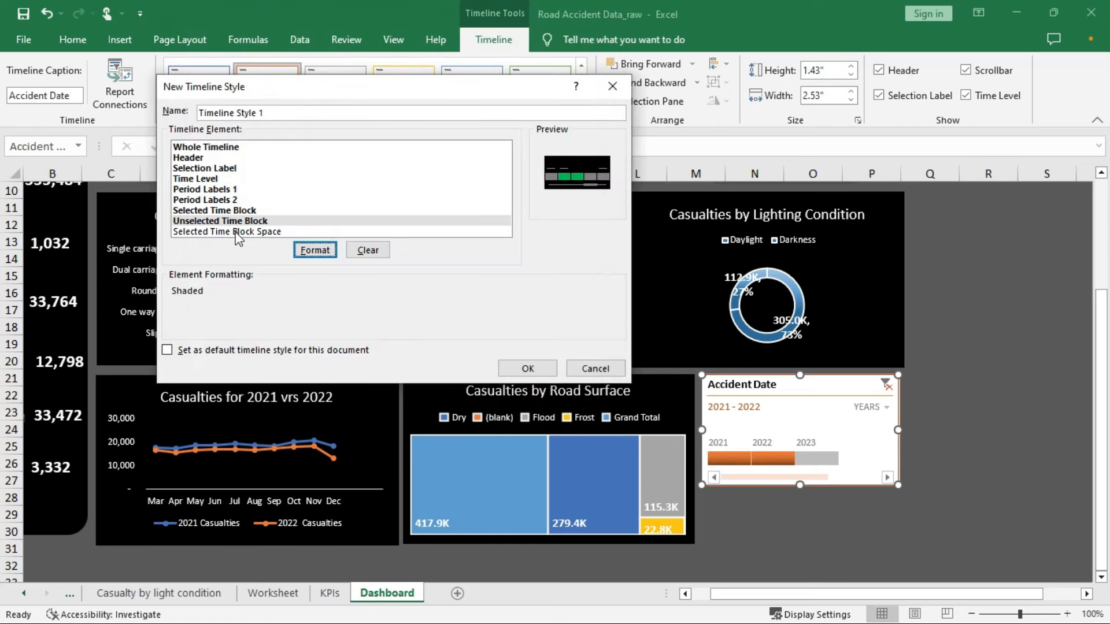
Fill the Selected Time Block Space light green and save the new style
left_click(236, 232)
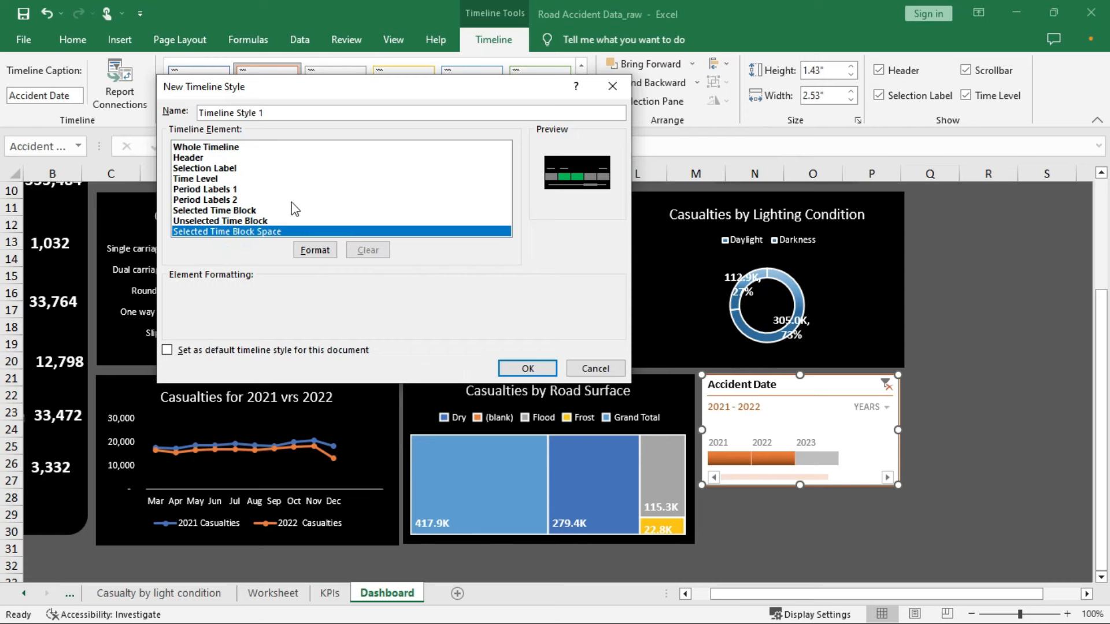
left_click(314, 251)
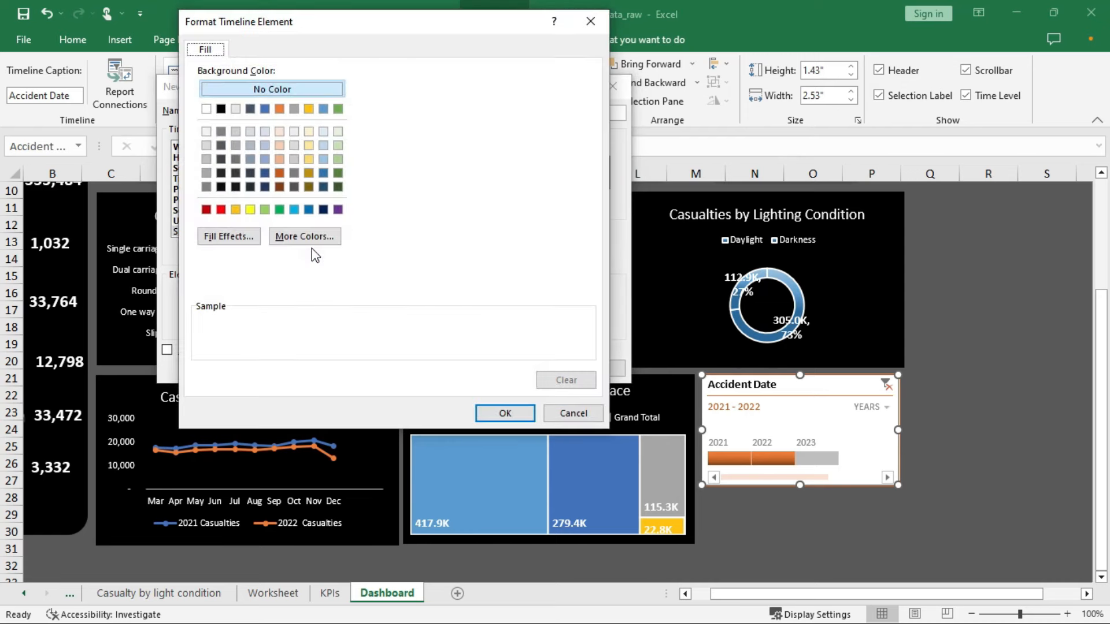
left_click(338, 131)
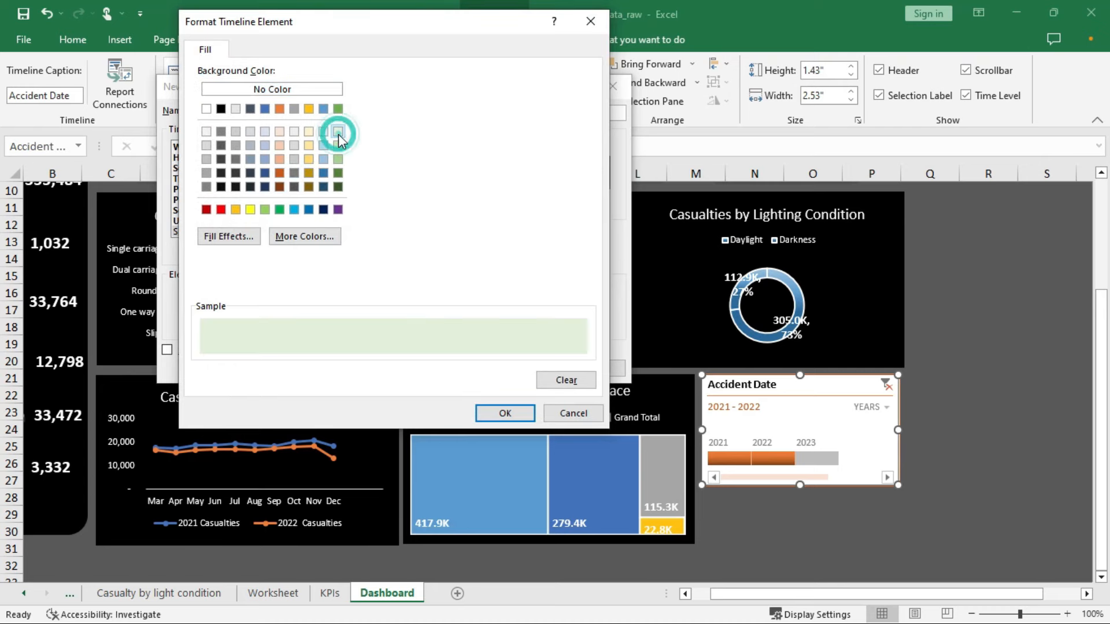
left_click(499, 417)
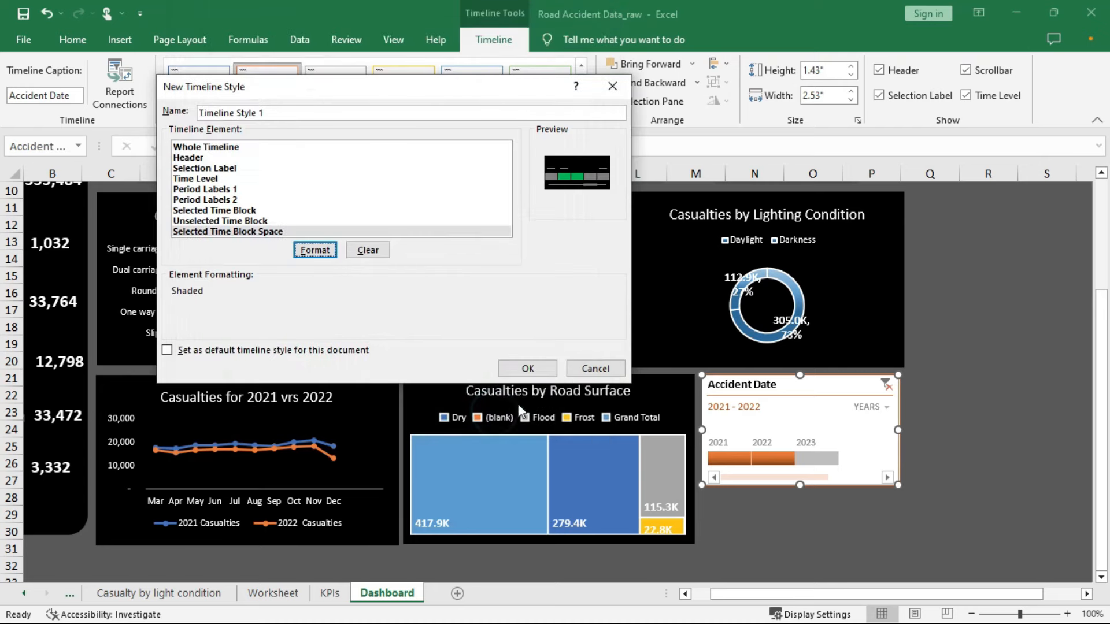
left_click(526, 368)
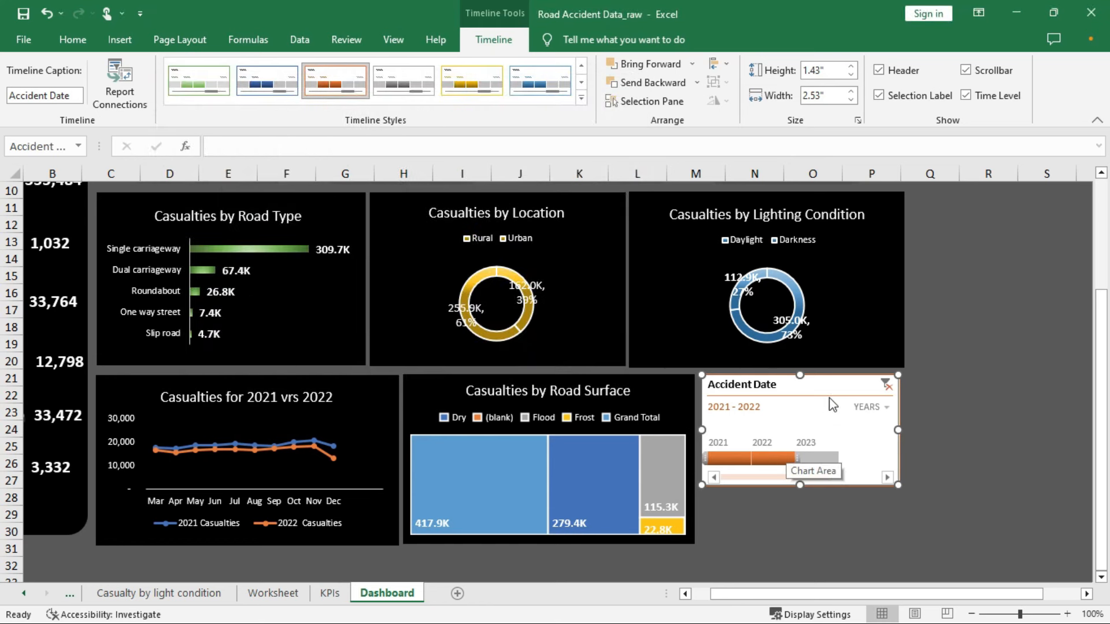
Apply custom Timeline Style 1 to the Accident Date timeline
left_click(581, 98)
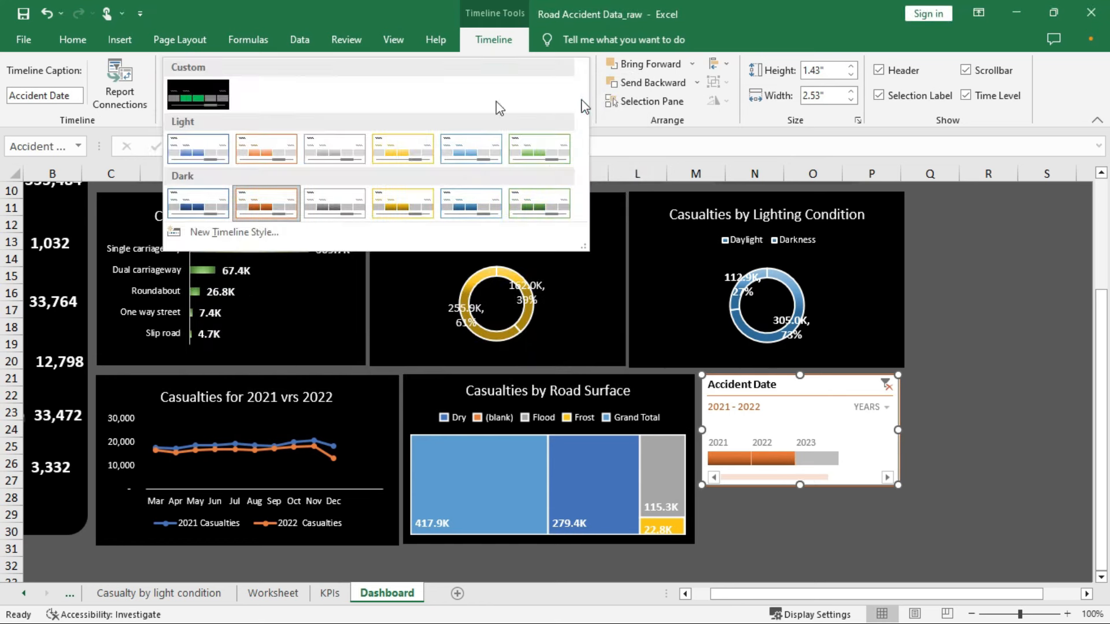
left_click(220, 100)
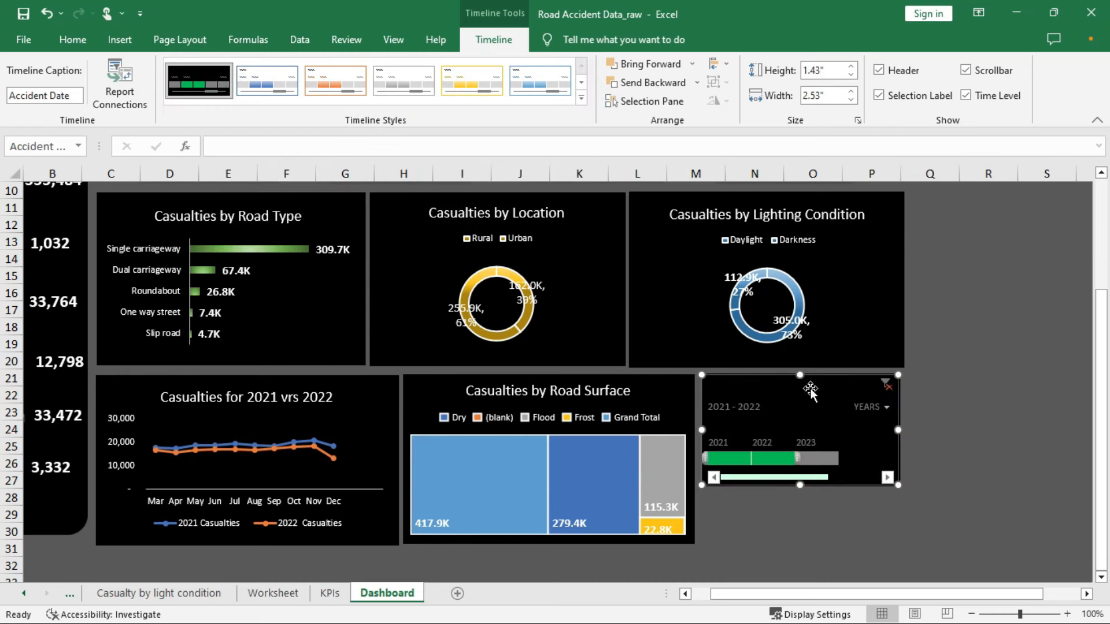
right_click(209, 79)
Modify the custom style so the Whole Timeline font is white
left_click(242, 93)
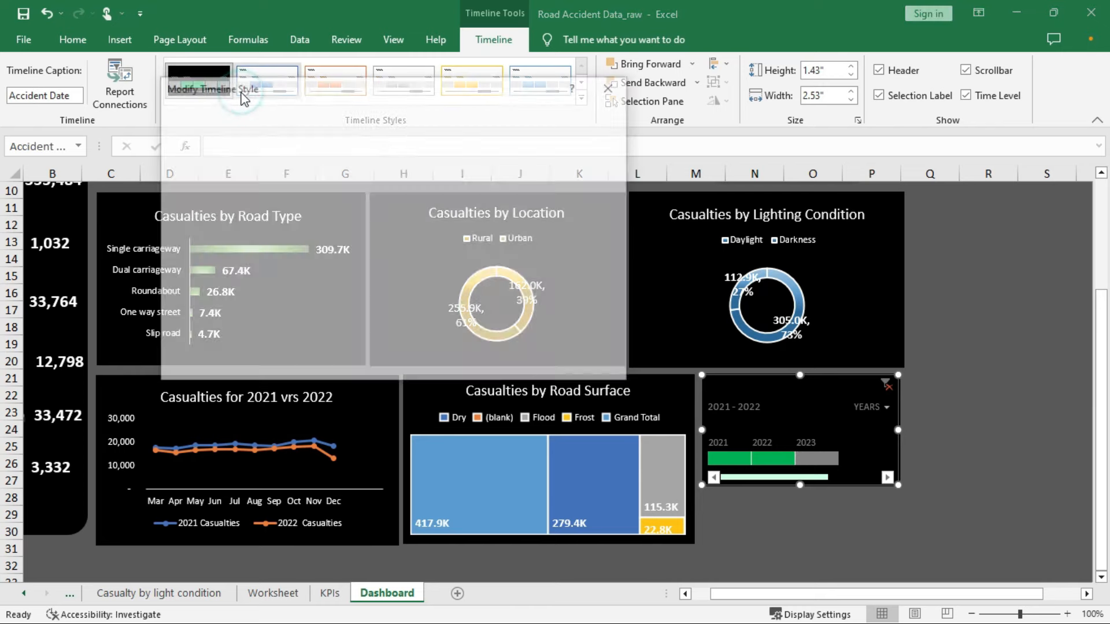
left_click(203, 158)
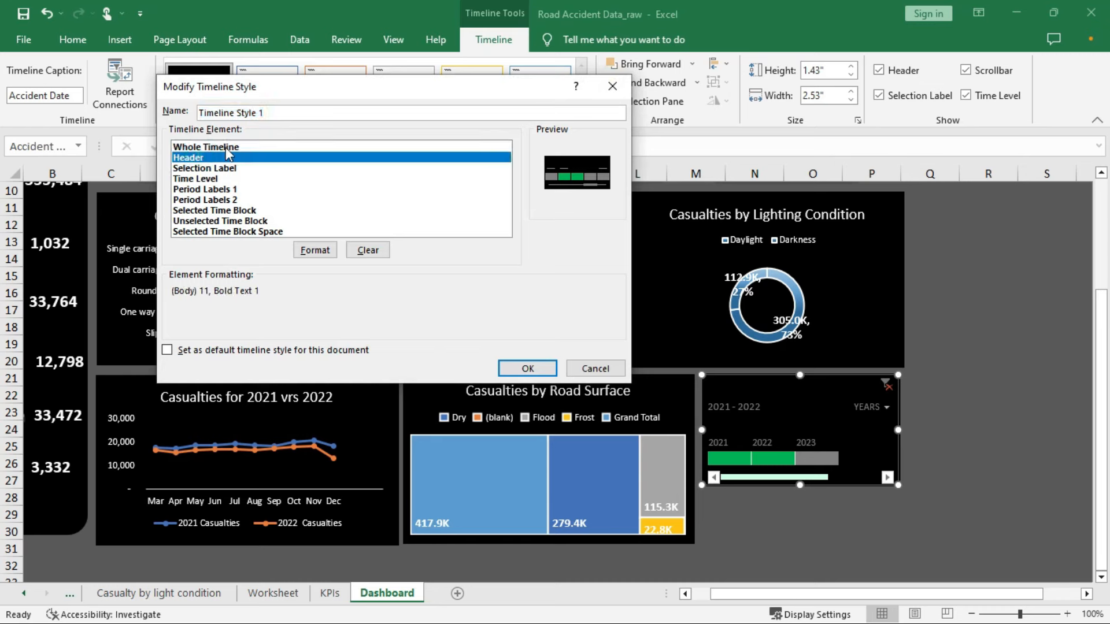
left_click(225, 148)
left_click(314, 249)
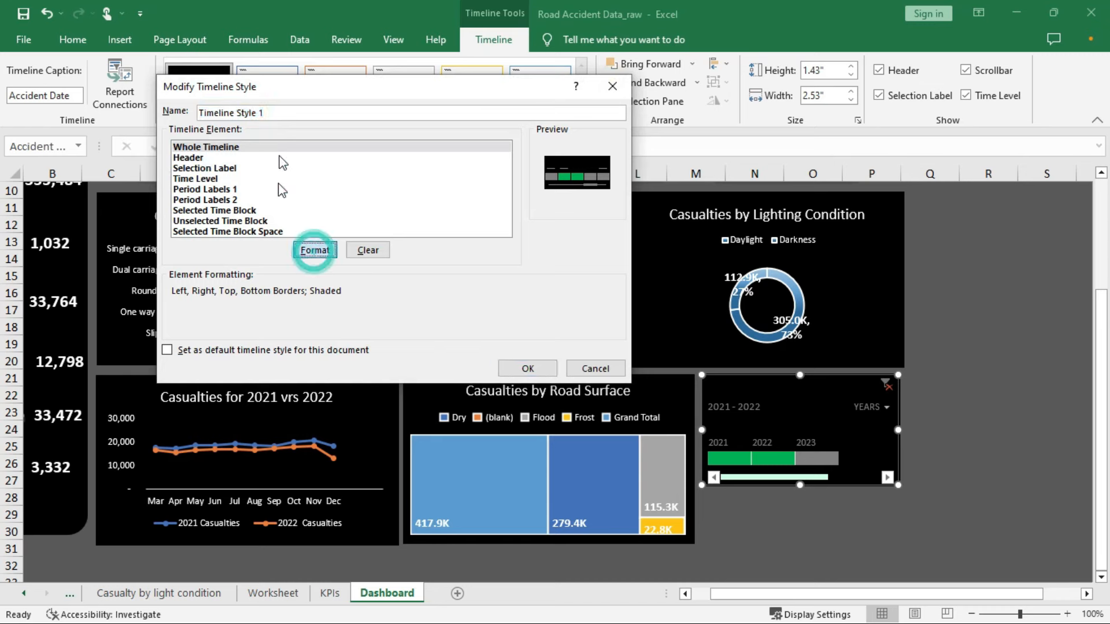
left_click(215, 51)
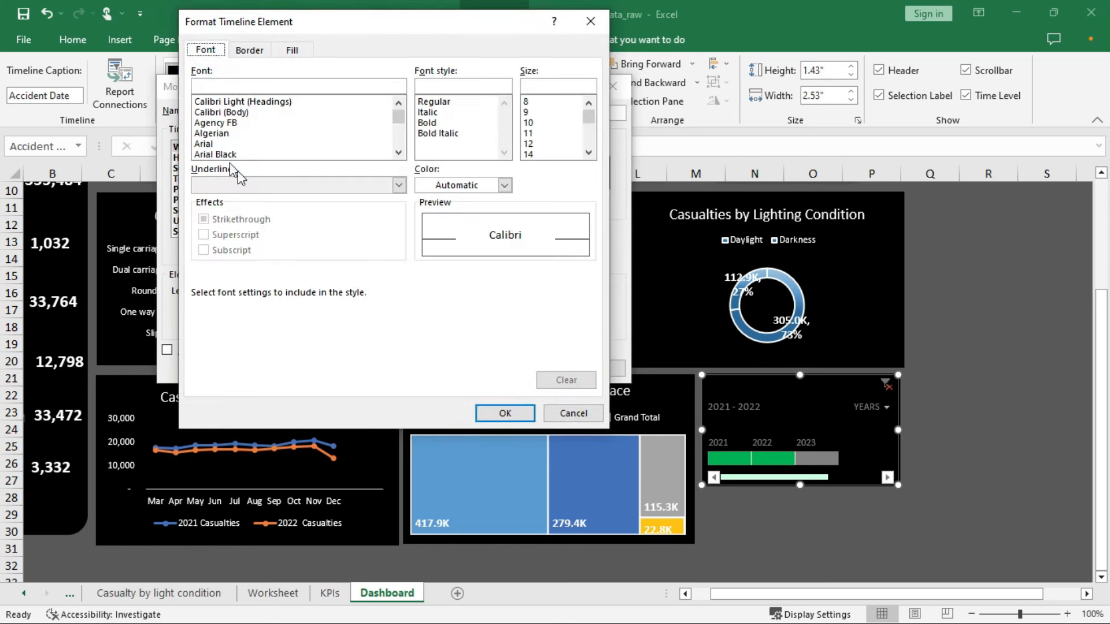
left_click(504, 185)
left_click(422, 241)
left_click(506, 413)
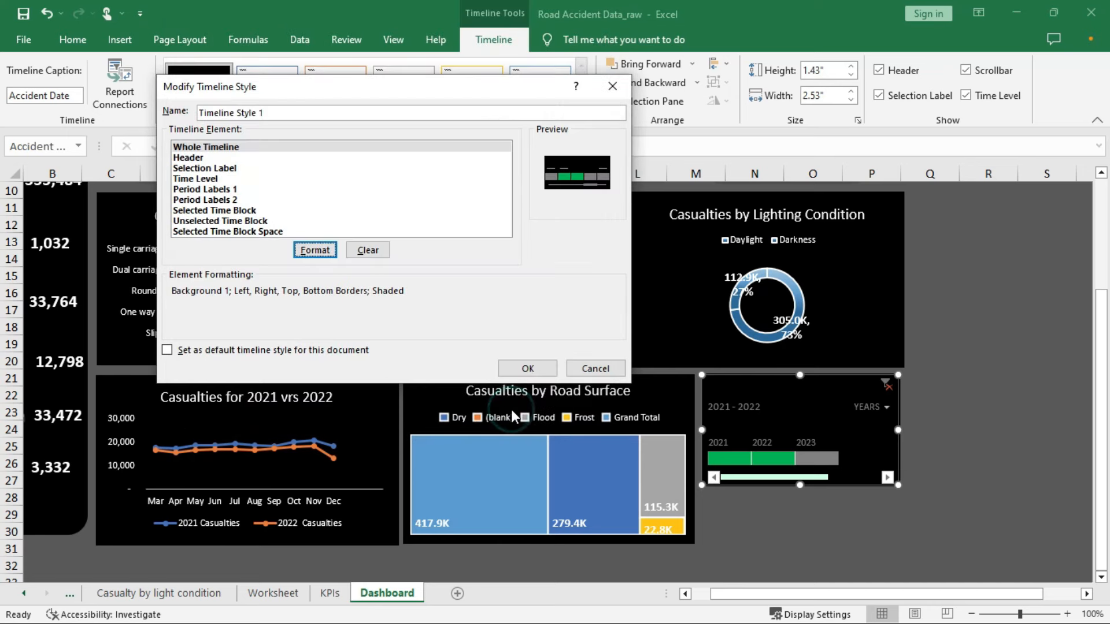
Make the Header font white too and save the modified style
left_click(191, 159)
left_click(315, 249)
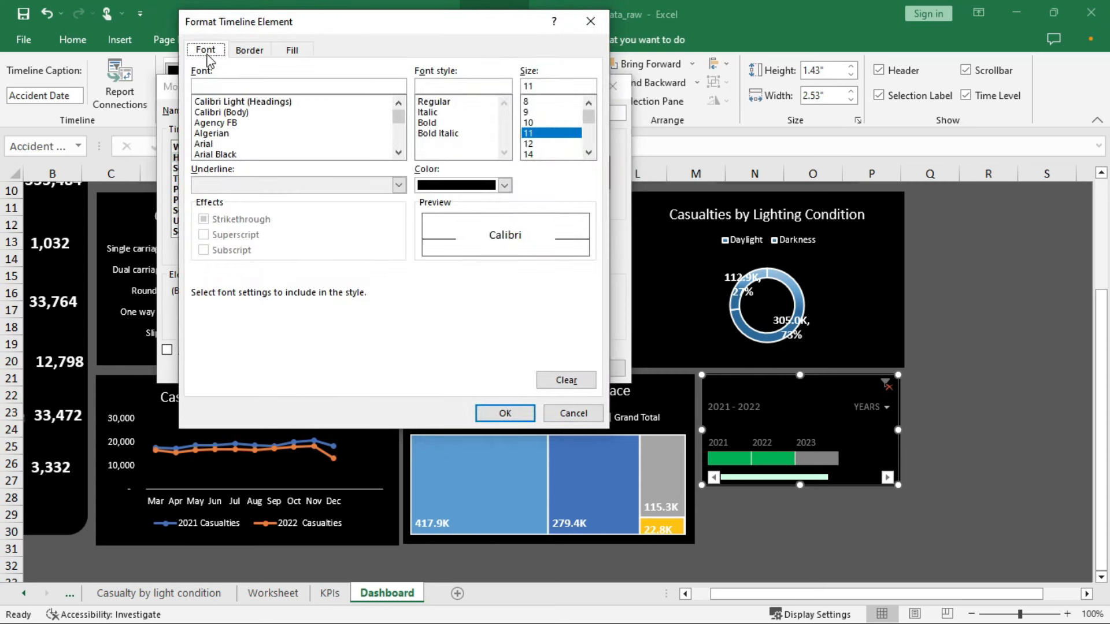
left_click(504, 185)
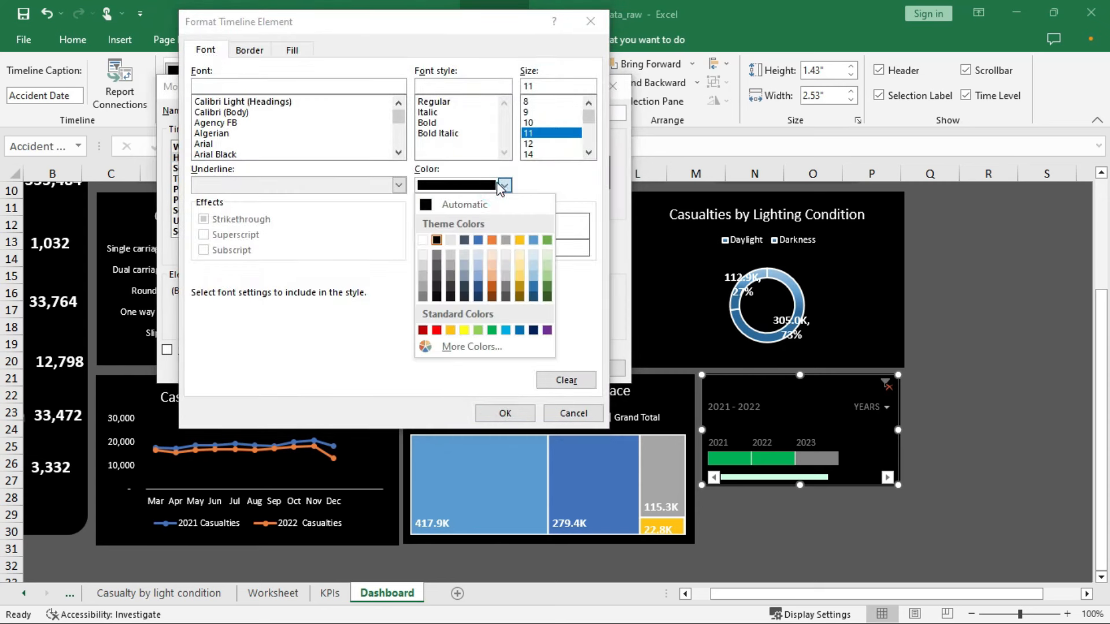
left_click(423, 227)
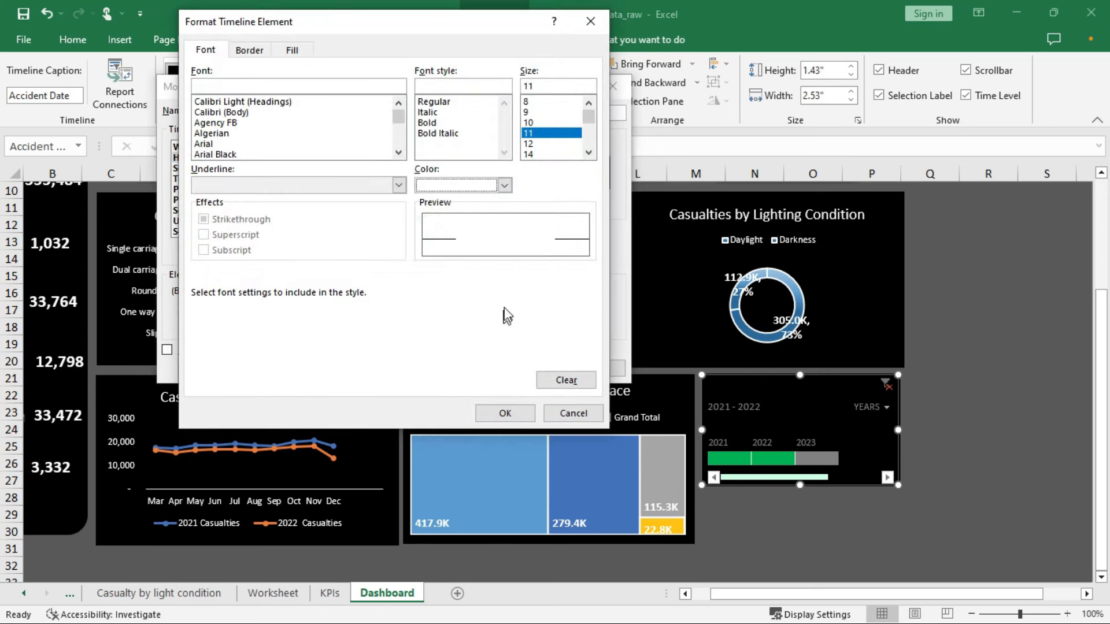
left_click(504, 413)
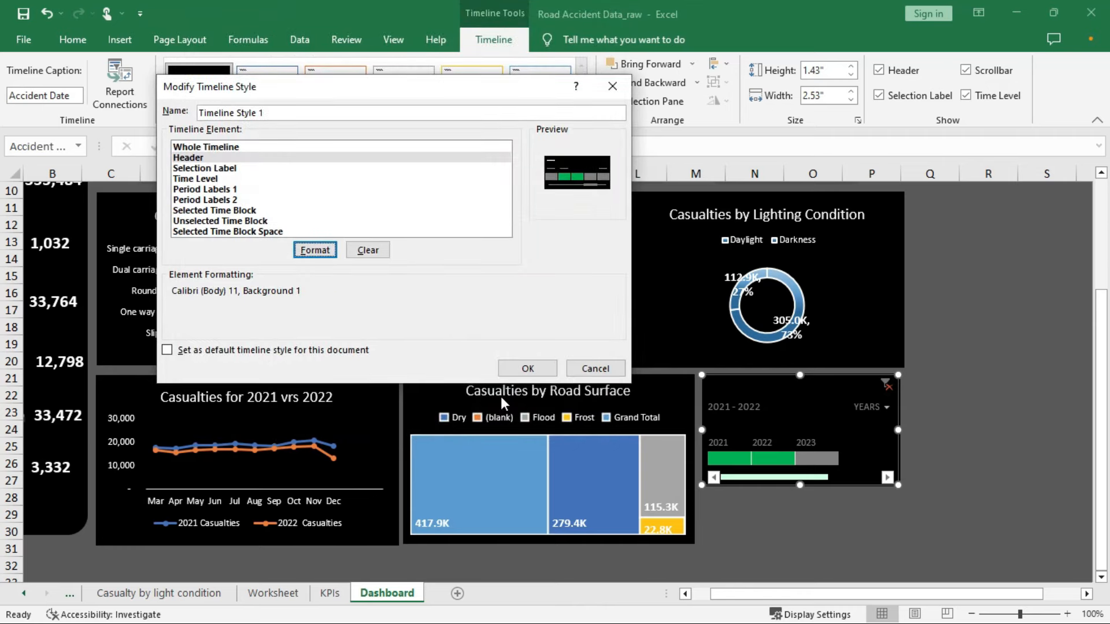
left_click(527, 368)
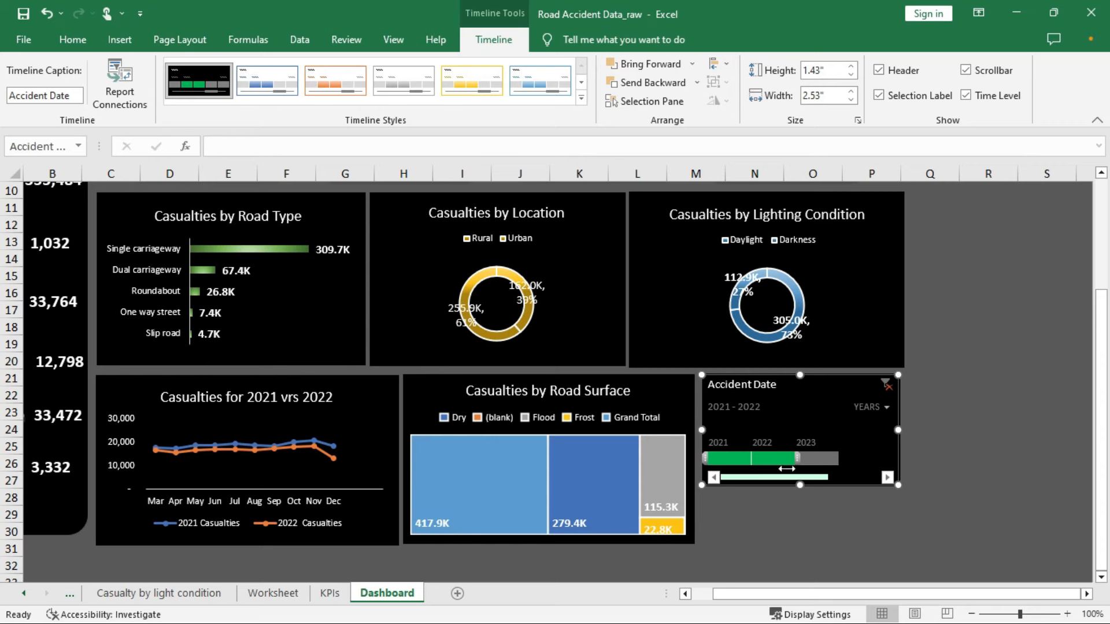
Narrow the timeline to 2021 only, after briefly selecting 2022
left_click(773, 457)
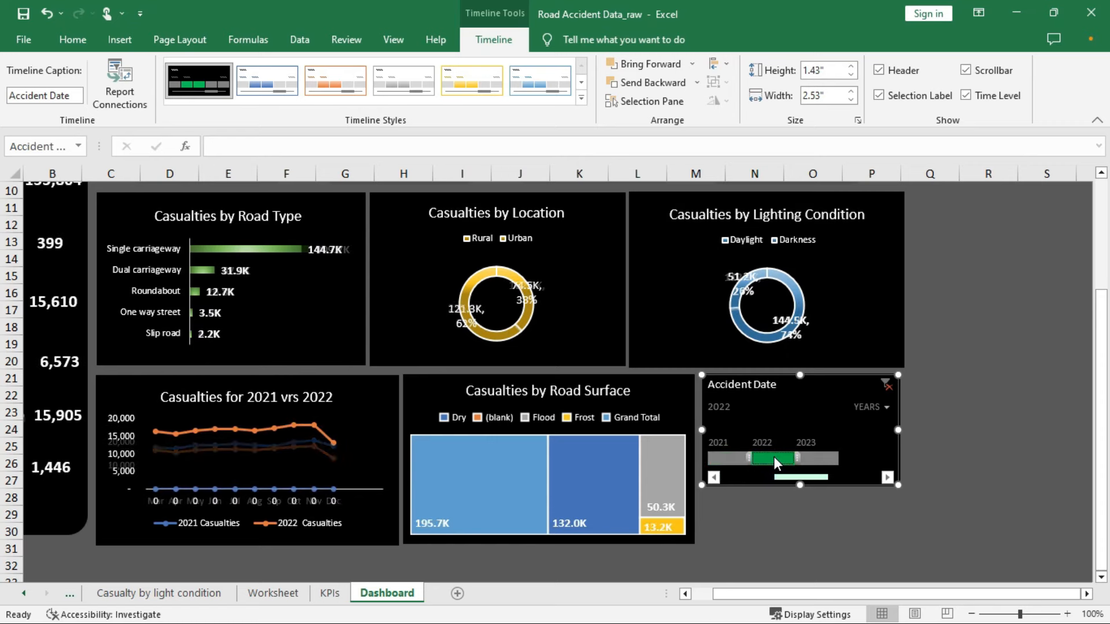
left_click(733, 458)
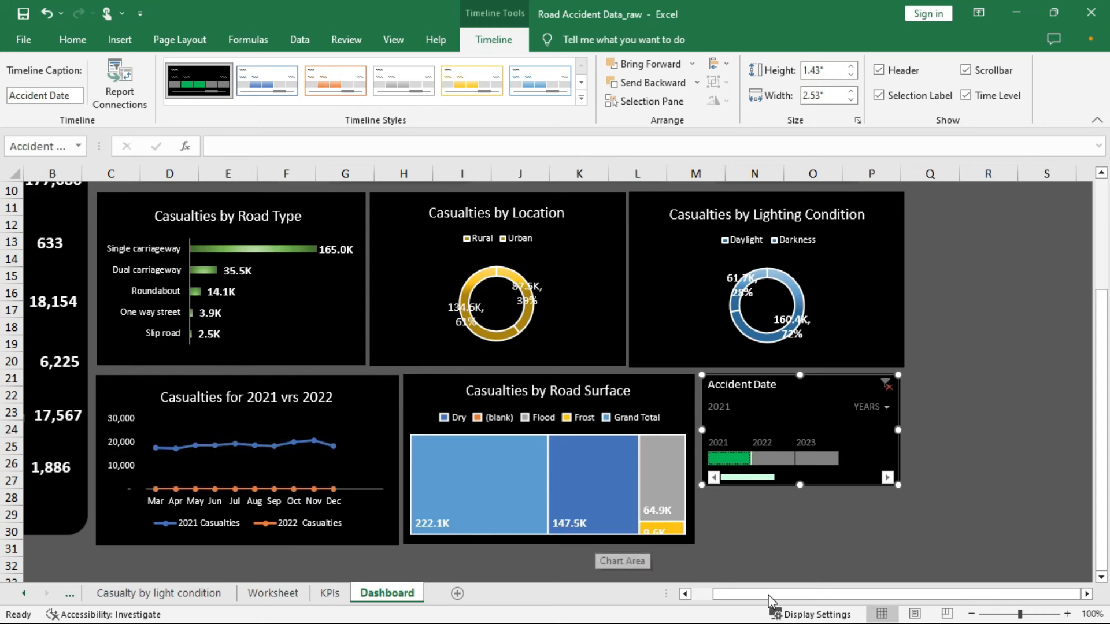
left_click_drag(756, 595, 691, 597)
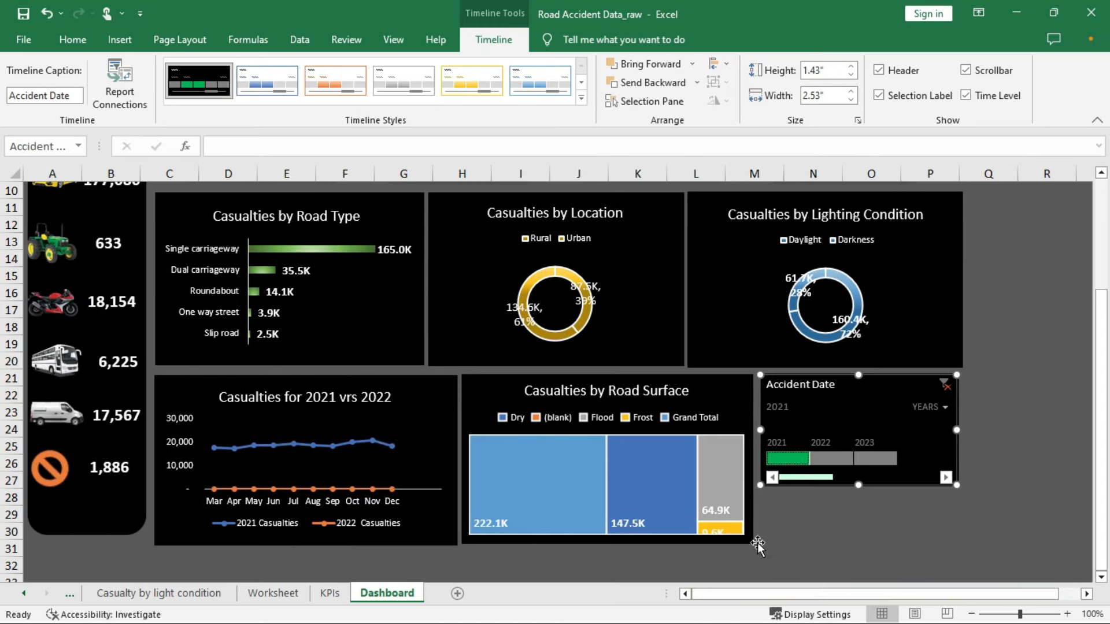
scroll(805, 457, "up", 3)
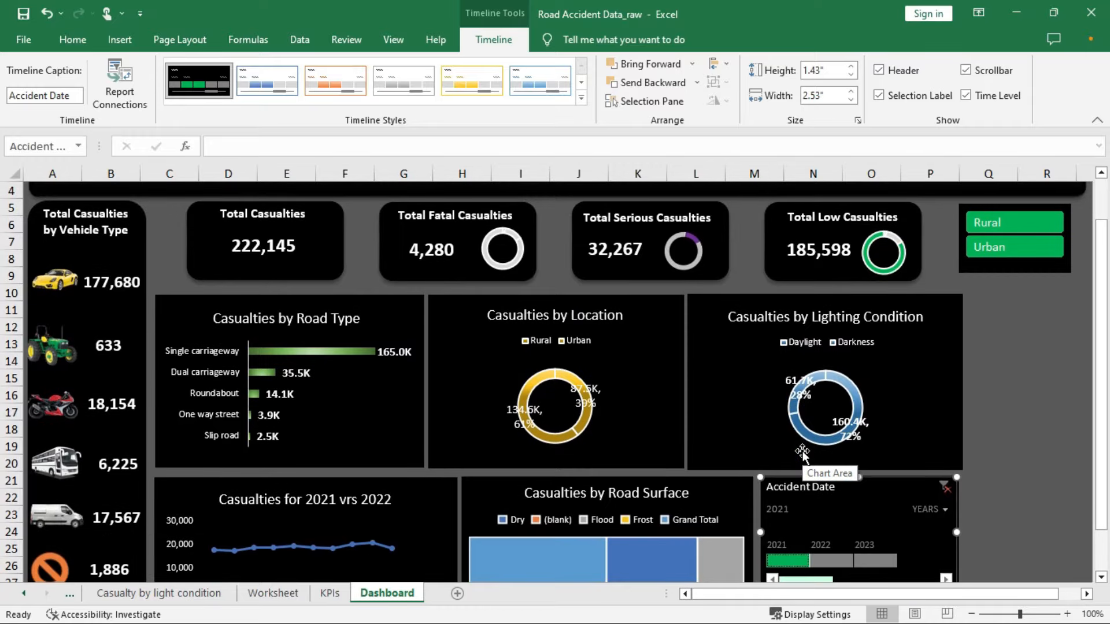
scroll(804, 455, "down", 2)
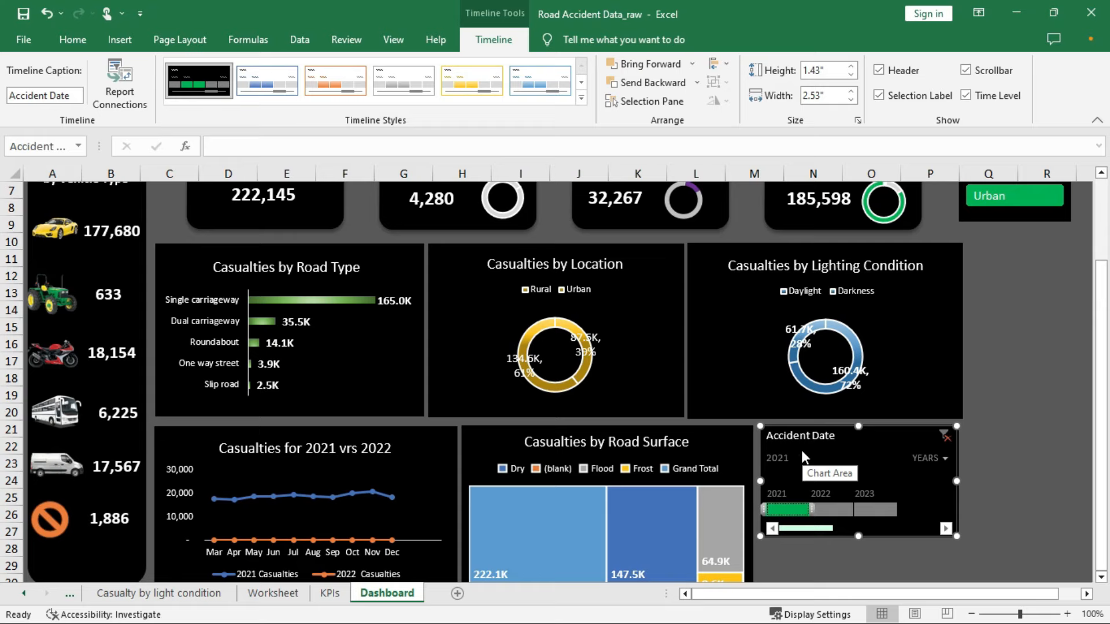
scroll(802, 455, "up", 1)
scroll(801, 452, "up", 1)
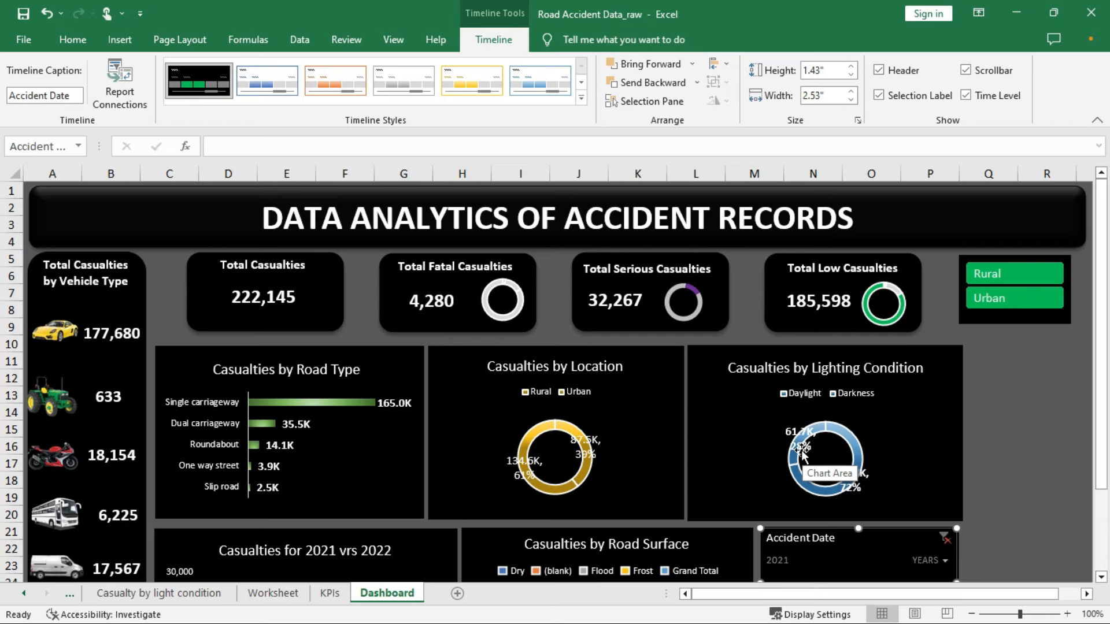
scroll(802, 455, "down", 2)
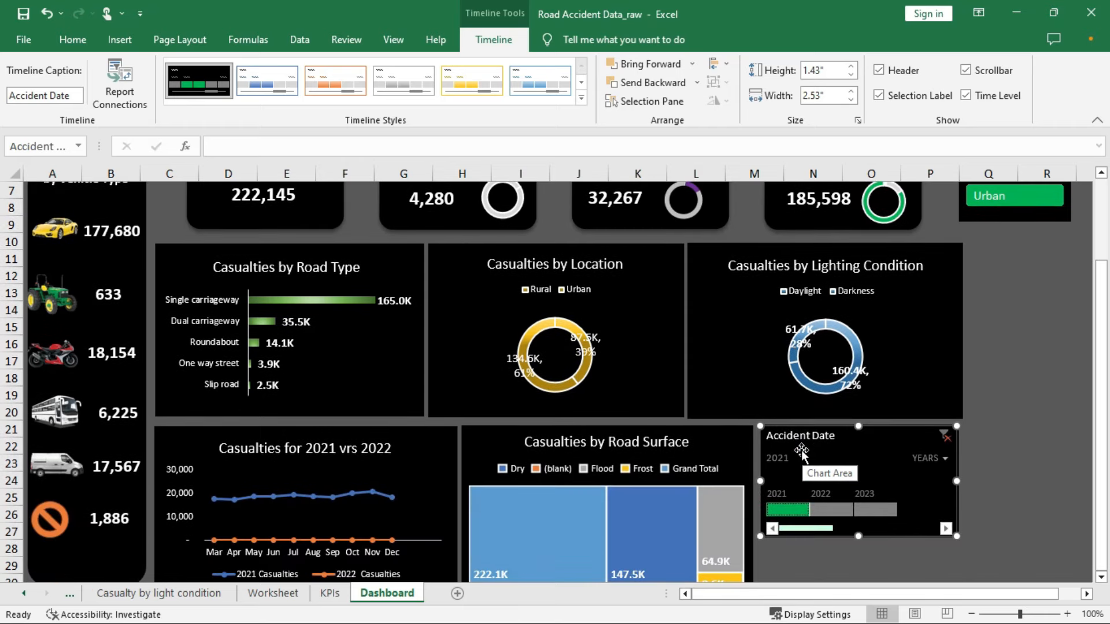
scroll(801, 452, "down", 3)
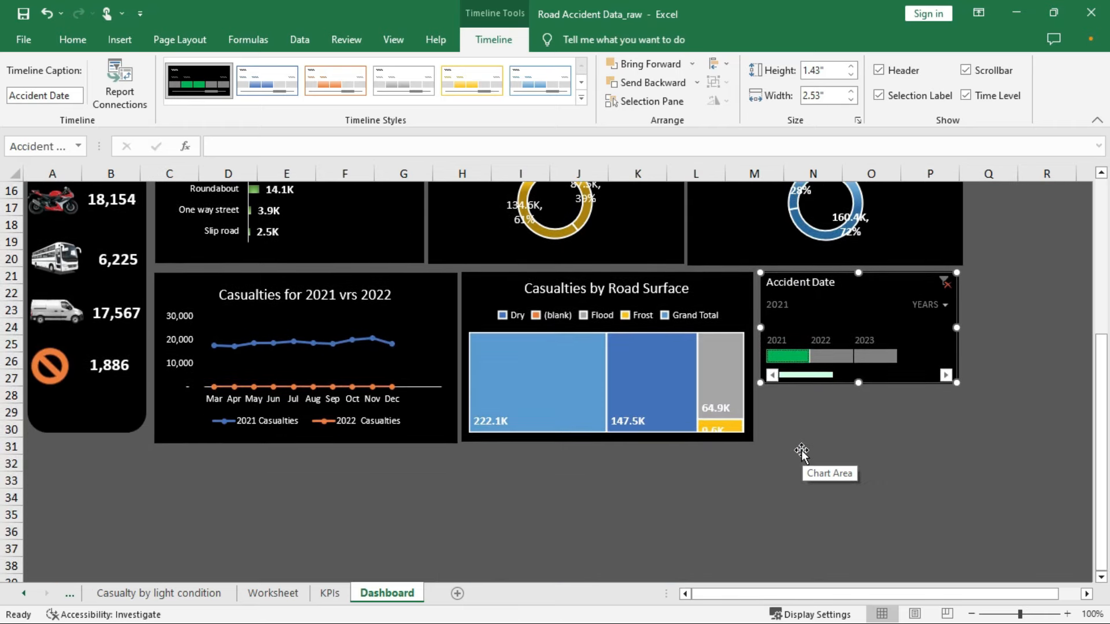